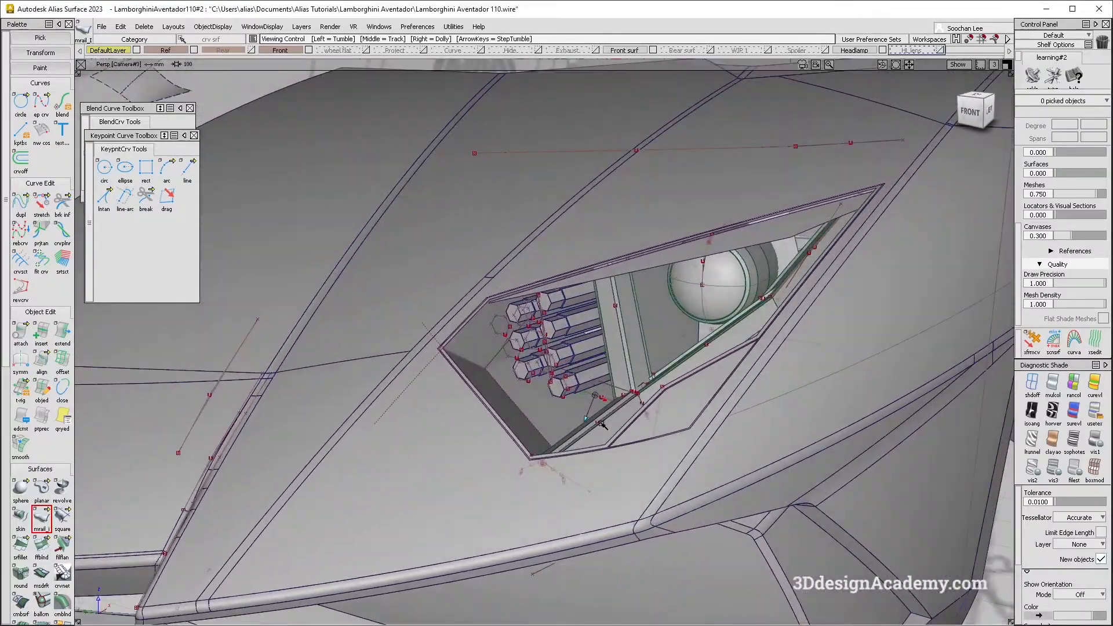
Step: Examine the headlight interior and compare its Y-shaped light strip and hexagonal lamps with the reference photos
scroll(601, 374, "up", 5)
left_click_drag(601, 374, 632, 419, "alt+shift")
left_click_drag(633, 419, 644, 341, "ctrl+shift")
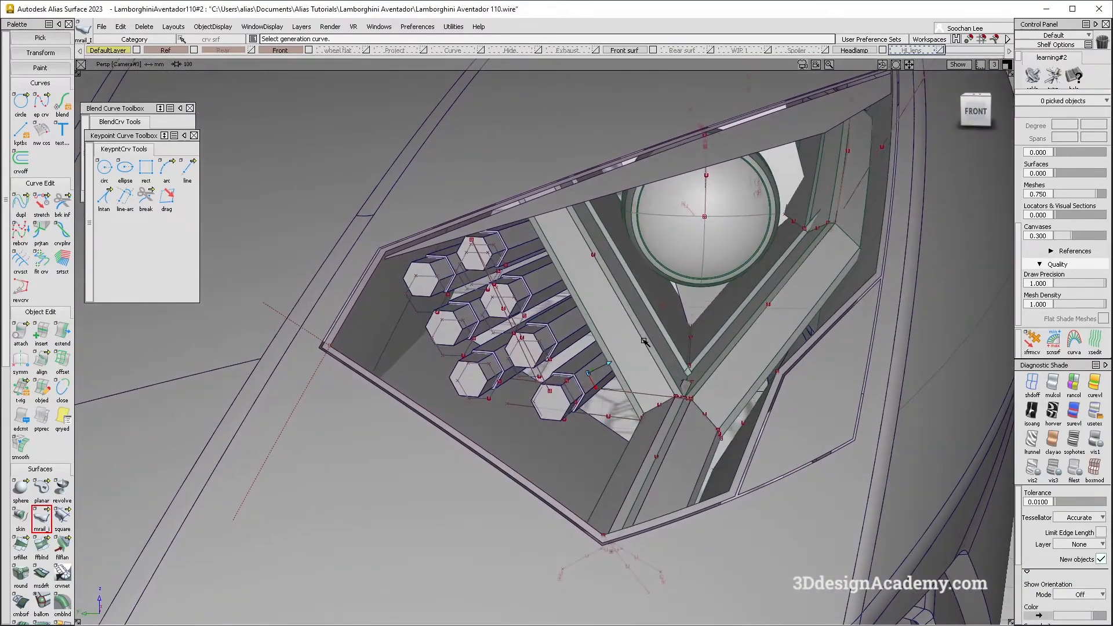
scroll(599, 370, "up", 5)
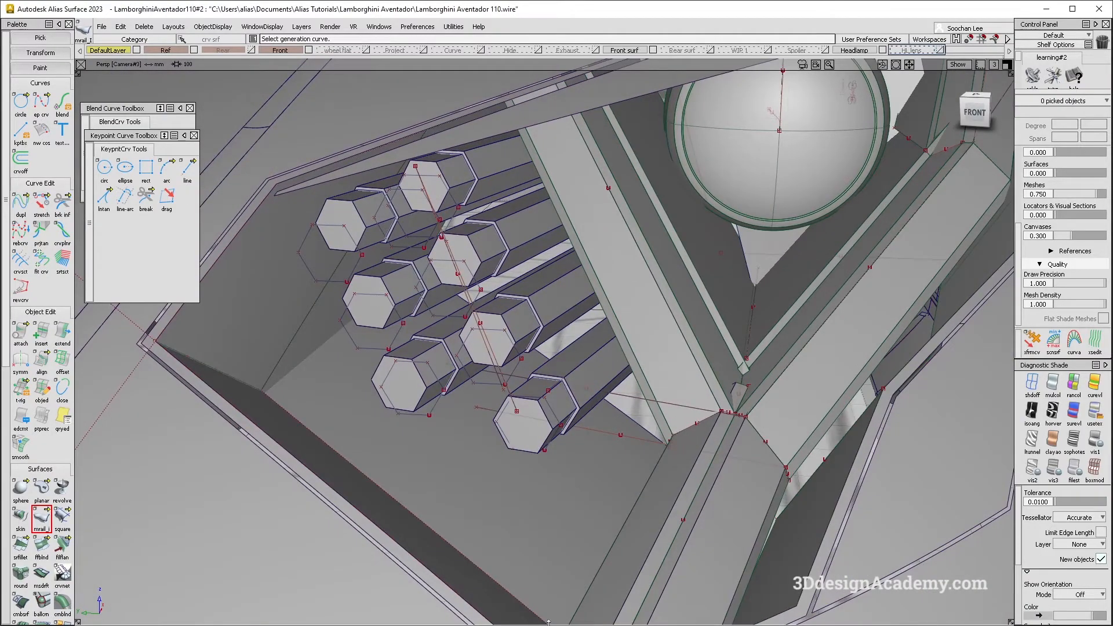
left_click_drag(621, 362, 636, 335, "alt+shift")
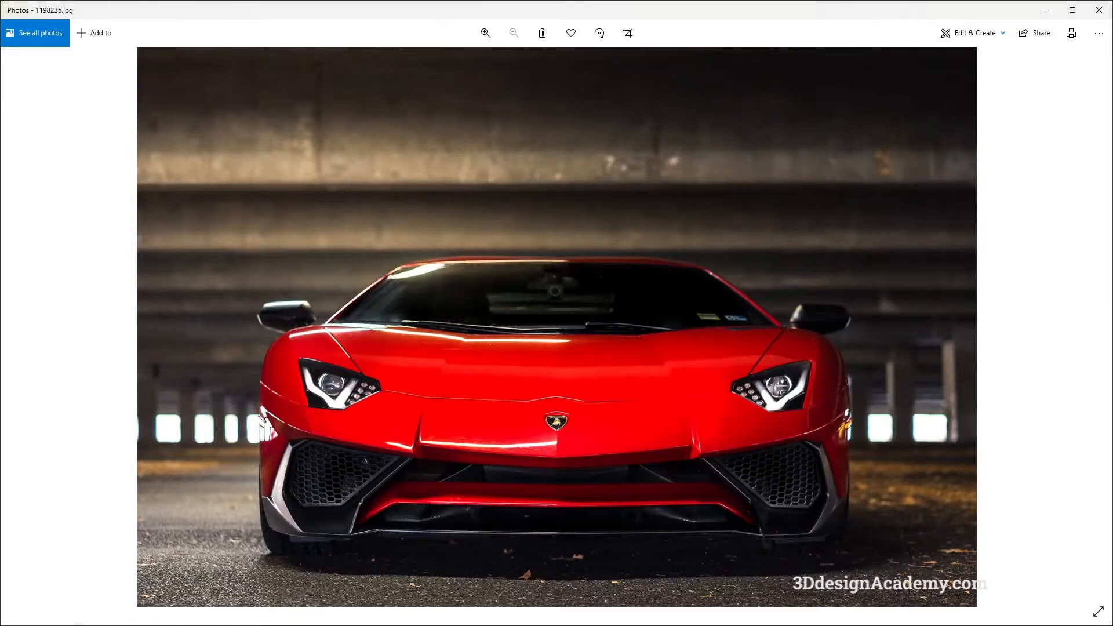
key("Right")
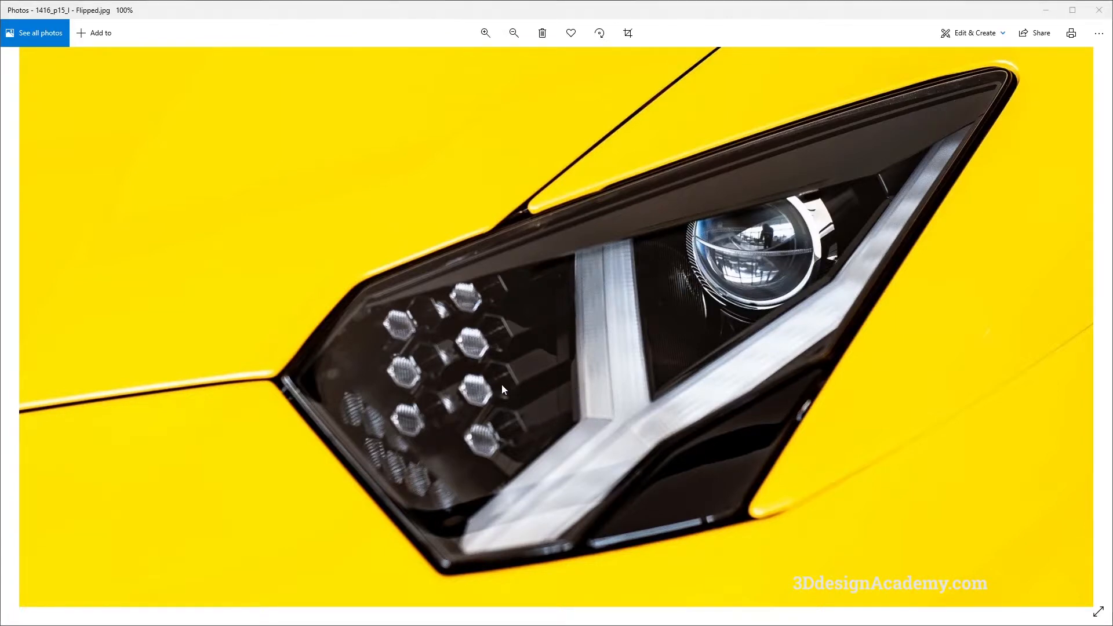
key("alt+Tab")
key("alt+Tab")
key("alt+Tab")
key("alt+Tab")
Step: Examine the junction where the light strip's arms meet and compare it with the close-up headlight photo
left_click_drag(750, 346, 505, 288, "alt+shift")
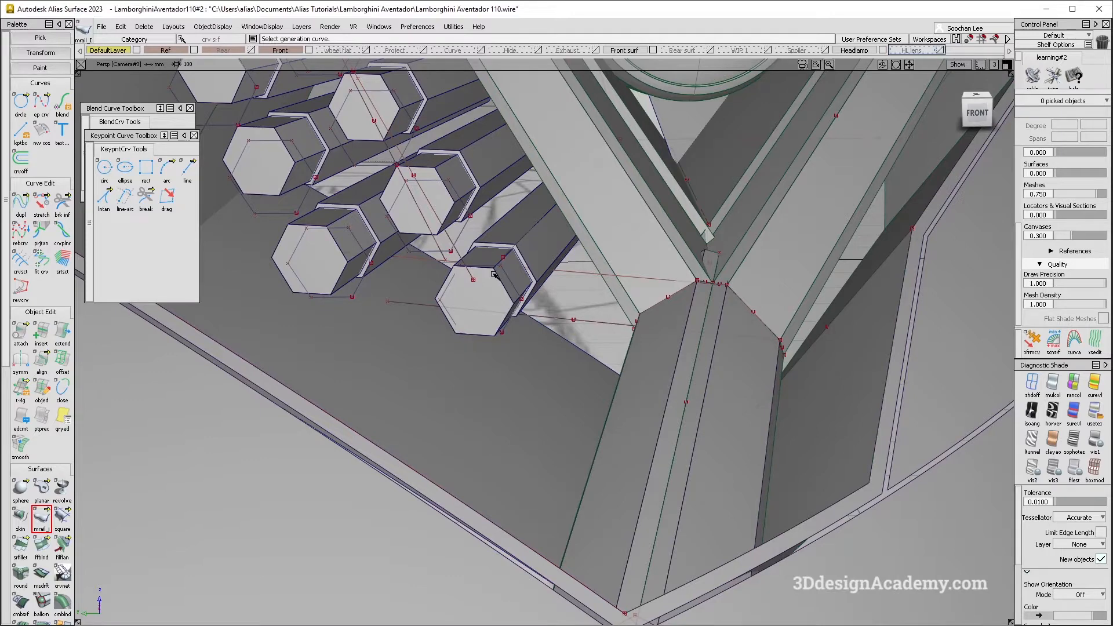
left_click_drag(471, 238, 506, 343, "alt+shift")
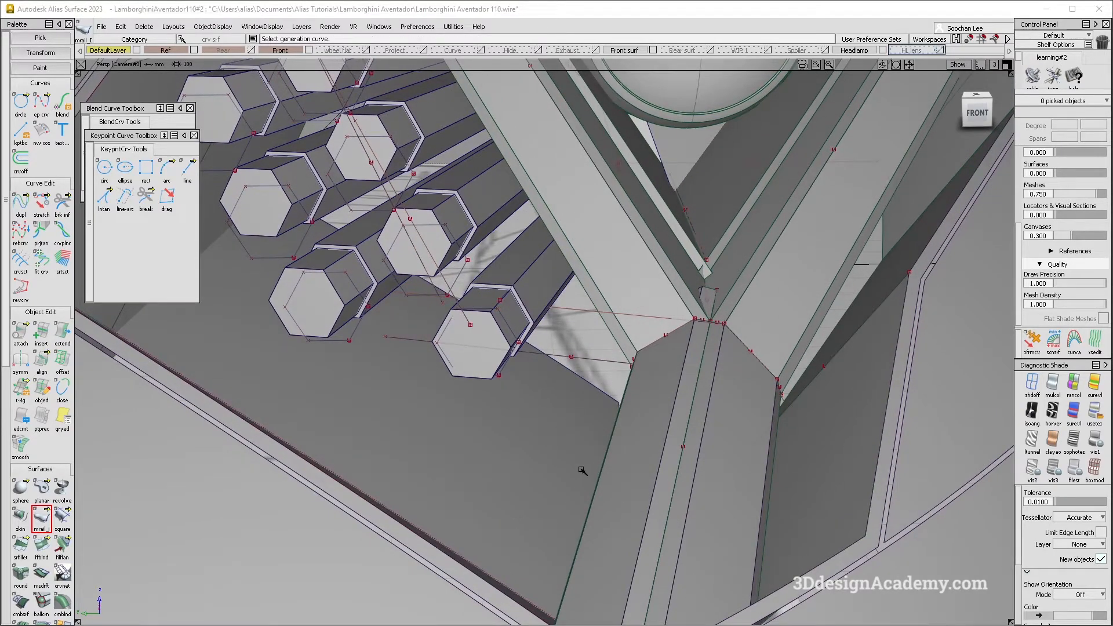
left_click_drag(572, 417, 629, 414, "alt+shift")
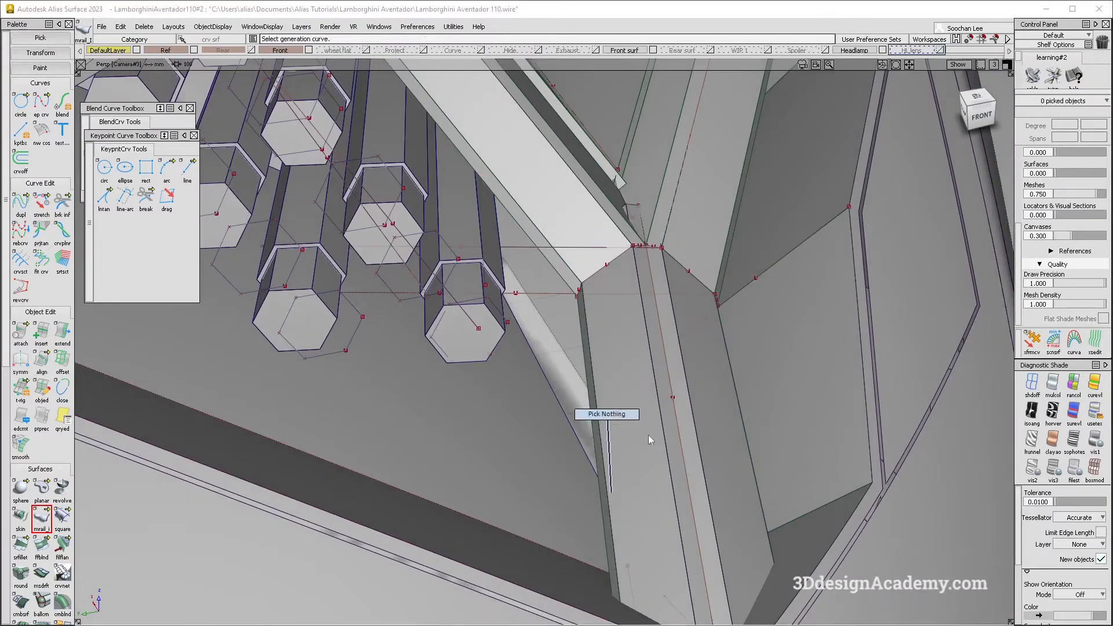
left_click_drag(634, 373, 499, 244, "alt+shift")
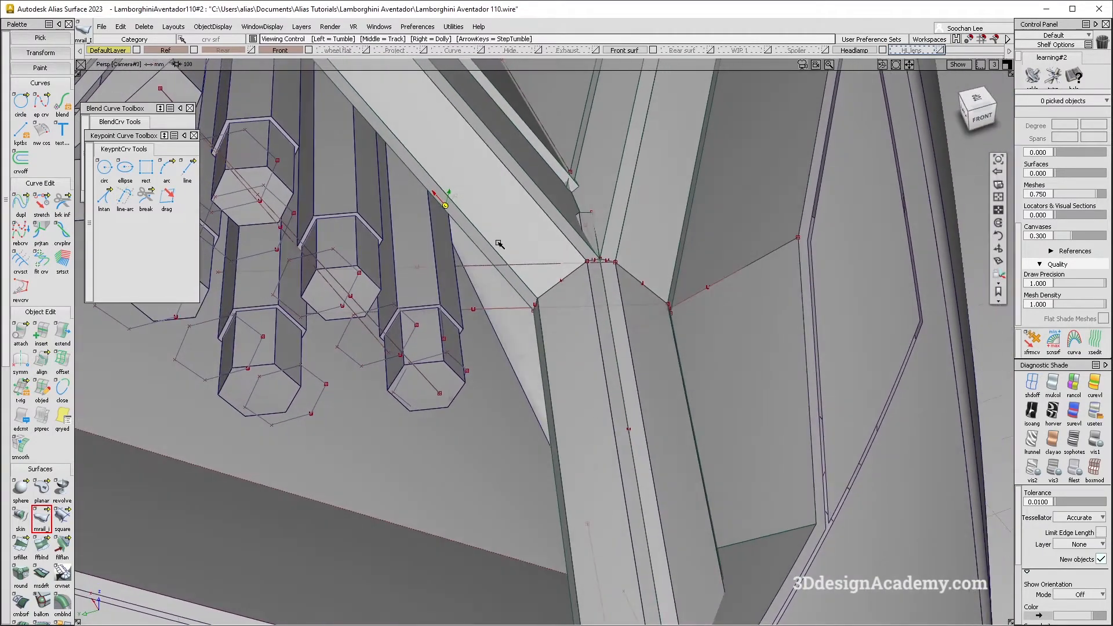
left_click_drag(534, 315, 515, 282, "alt+shift")
left_click_drag(594, 365, 579, 499, "alt+shift")
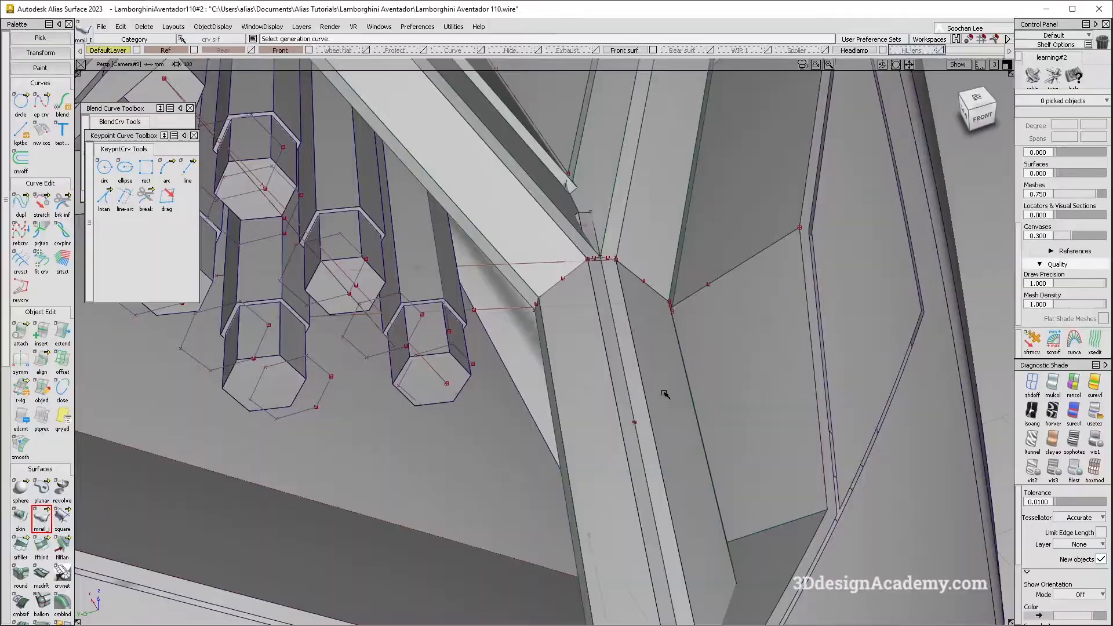
key("alt+Tab")
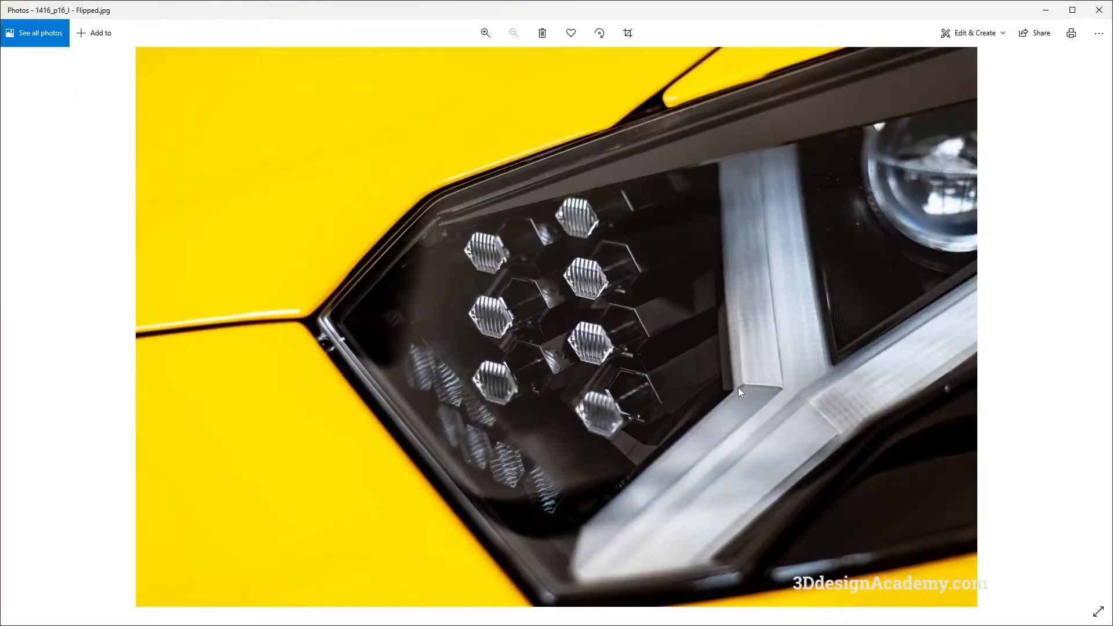
key("alt+Tab")
Step: Stretch the profile curve at the lower arm's end to reshape the narrow side face along its inner edge
left_click_drag(658, 400, 568, 360, "alt+shift")
scroll(532, 284, "up", 5)
left_click(42, 203)
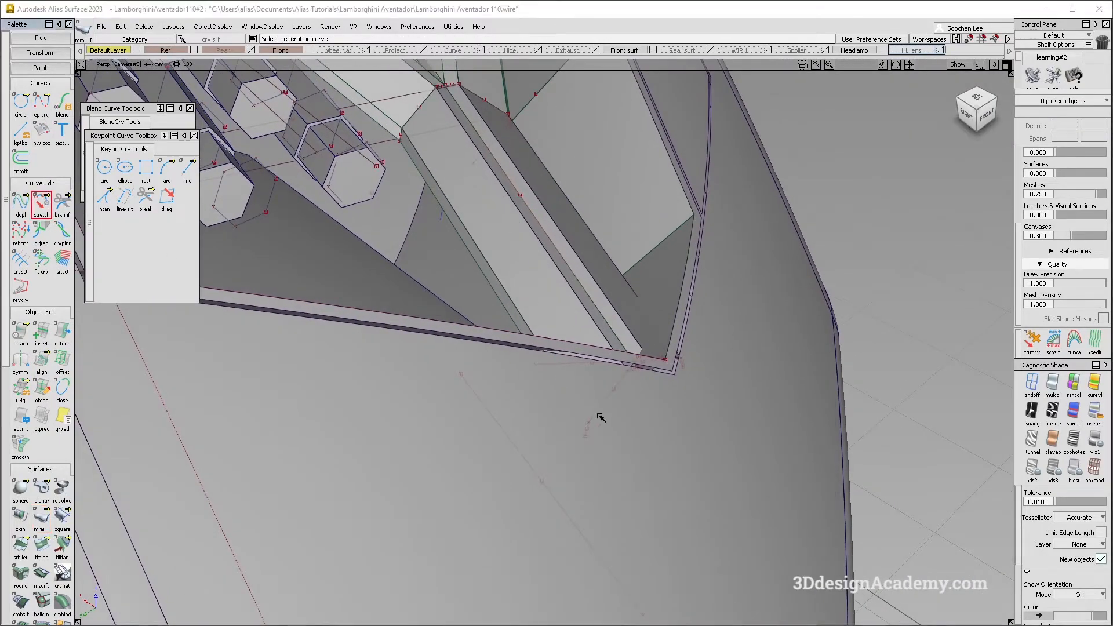
left_click(1046, 344)
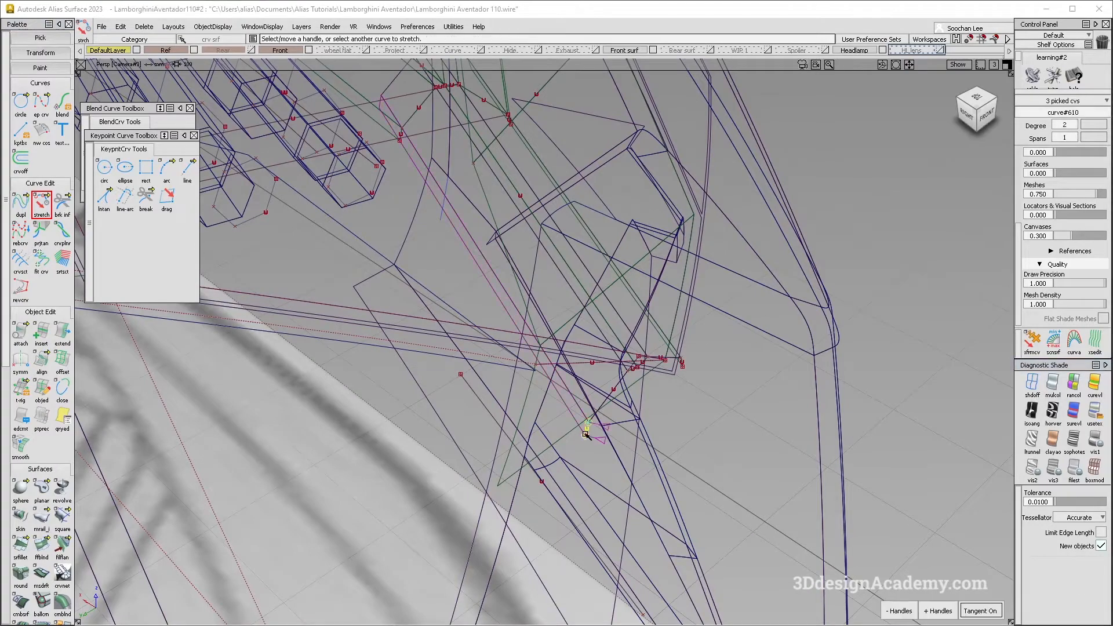
left_click(1048, 348)
left_click_drag(922, 350, 678, 474, "alt+shift")
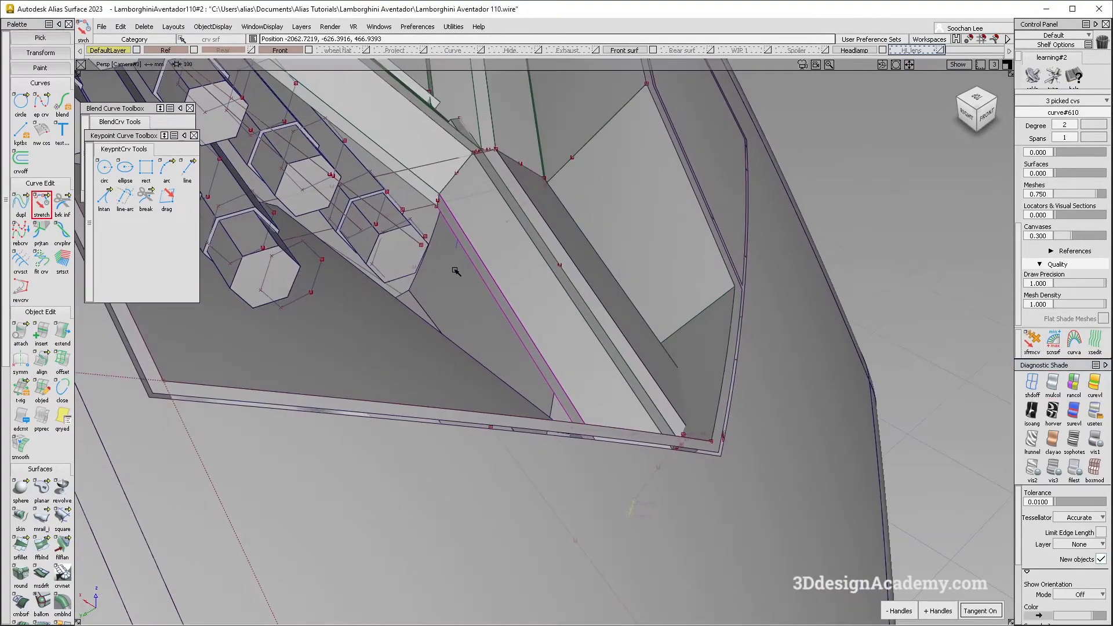
left_click_drag(569, 514, 485, 207, "alt+shift")
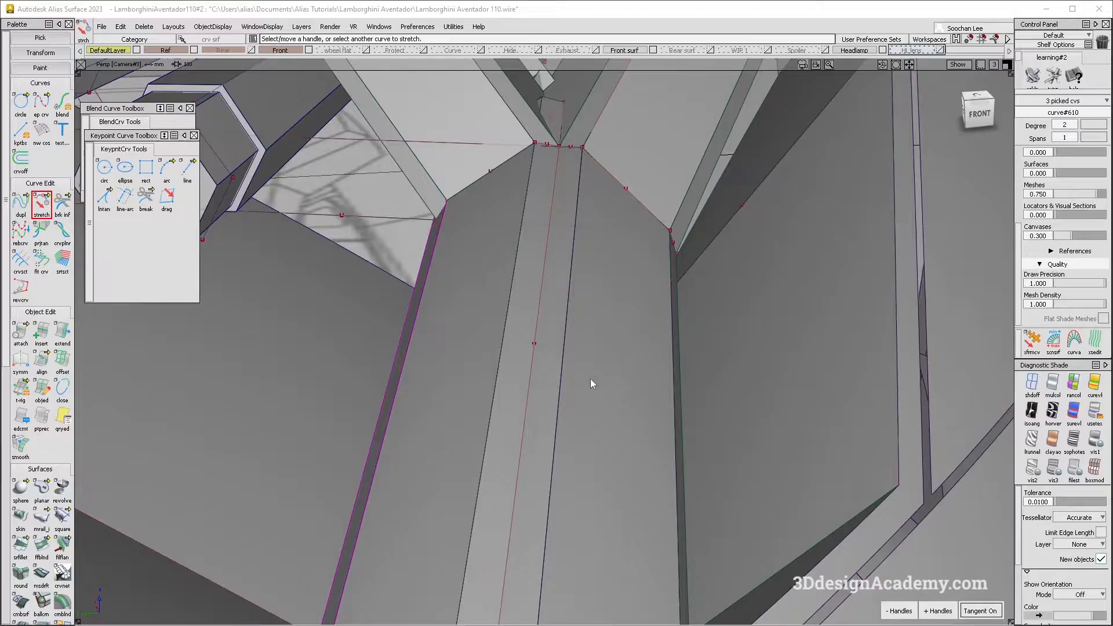
left_click_drag(592, 385, 429, 282, "alt+shift")
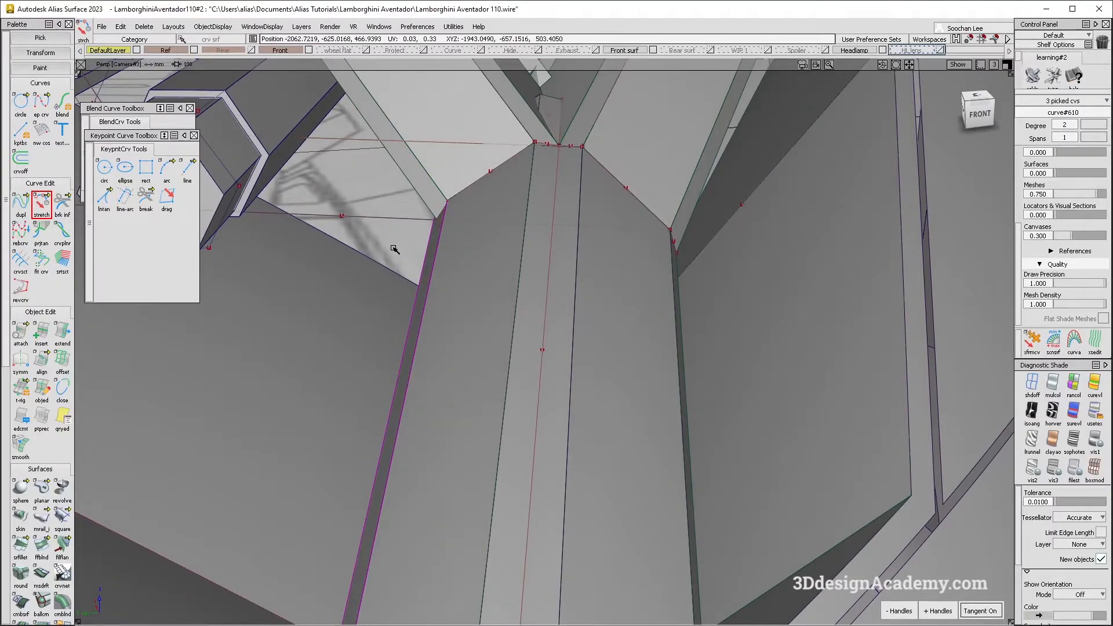
left_click_drag(393, 249, 565, 446, "alt+shift")
Step: Copy the side face's profile curve and snap the copy to the outer corner of the arm junction
key("ctrl+shift+n")
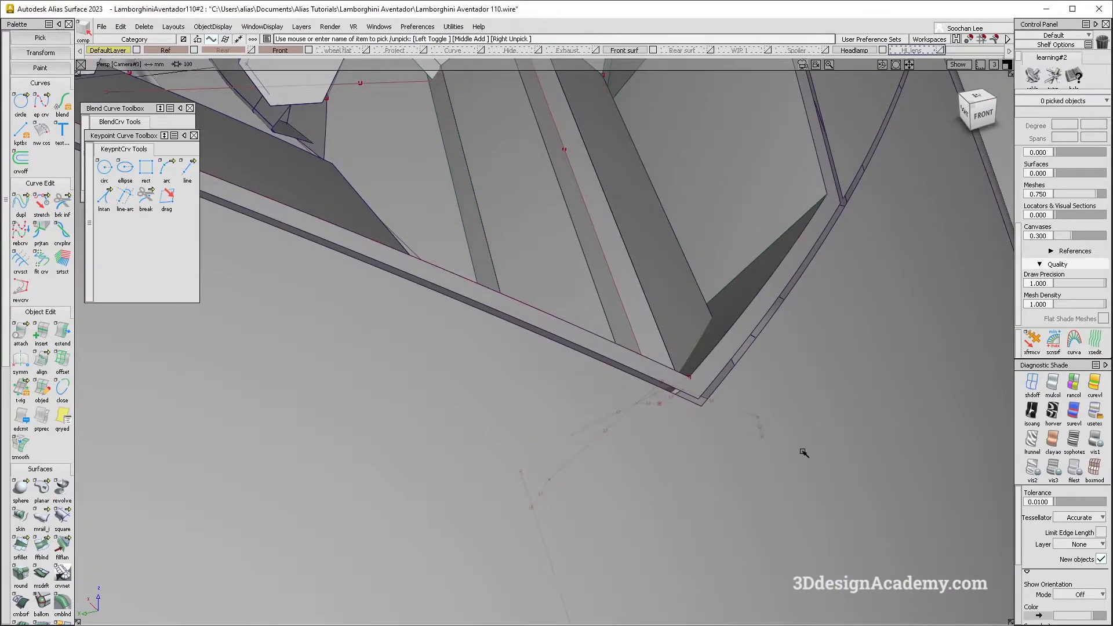
left_click(1032, 383)
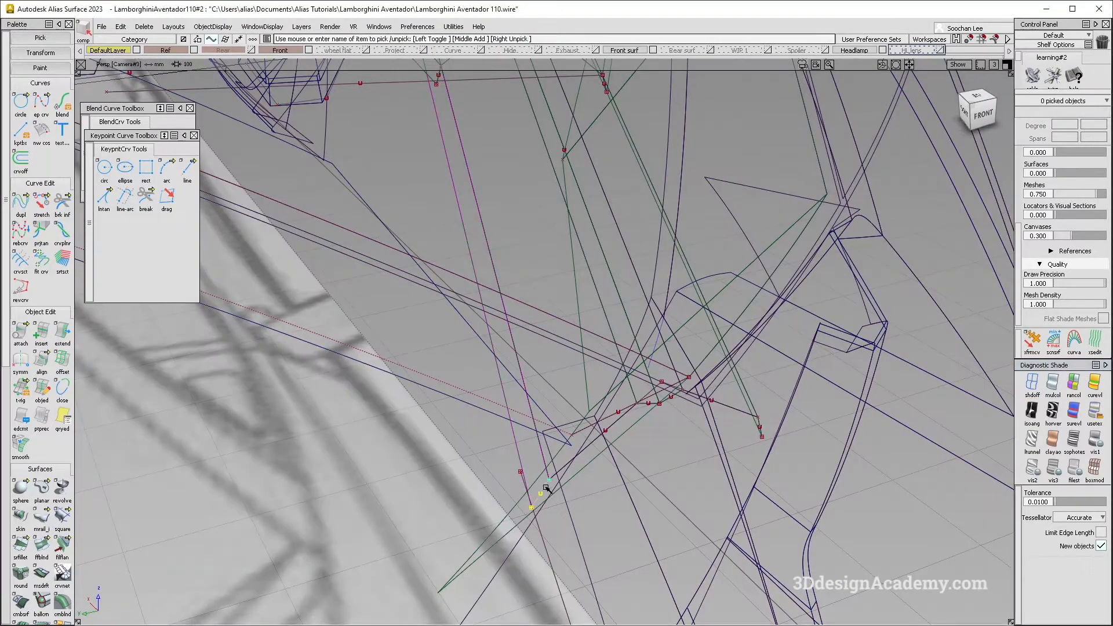
key("ctrl+c")
key("ctrl+v")
middle_click_drag(475, 220, 535, 333, "alt+shift")
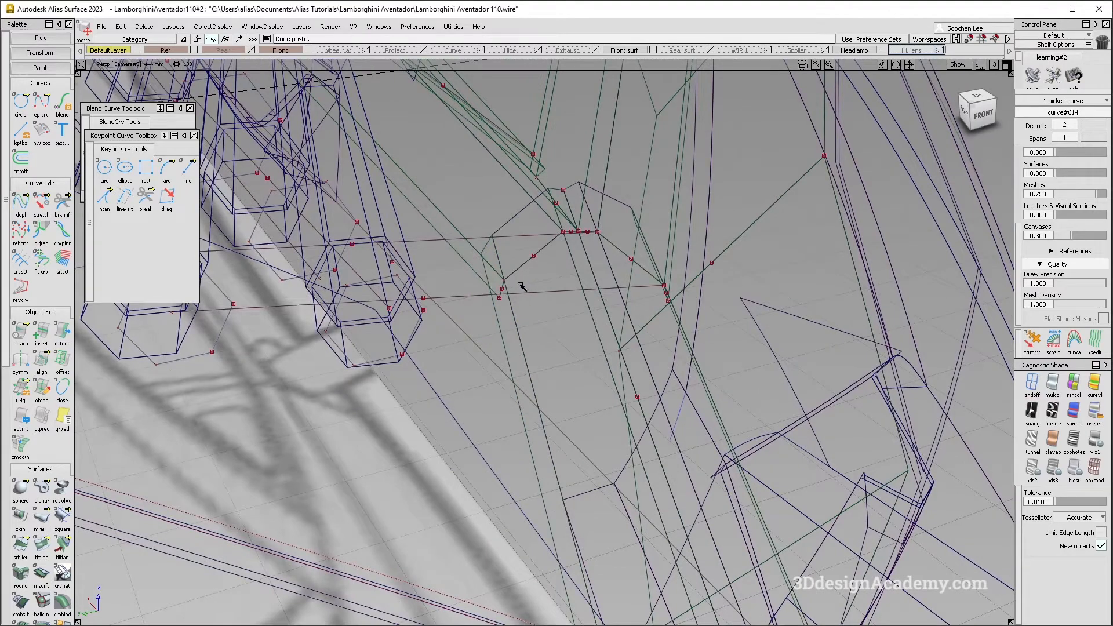
left_click(506, 282, "ctrl")
right_click_drag(489, 273, 492, 284, "alt+shift")
left_click_drag(492, 284, 476, 308, "alt+shift")
key("ctrl+shift+n")
Step: Build the upper arm's narrow side face with a rail surface along its edge, and delete the leftover curve
left_click(41, 516)
left_click(547, 273)
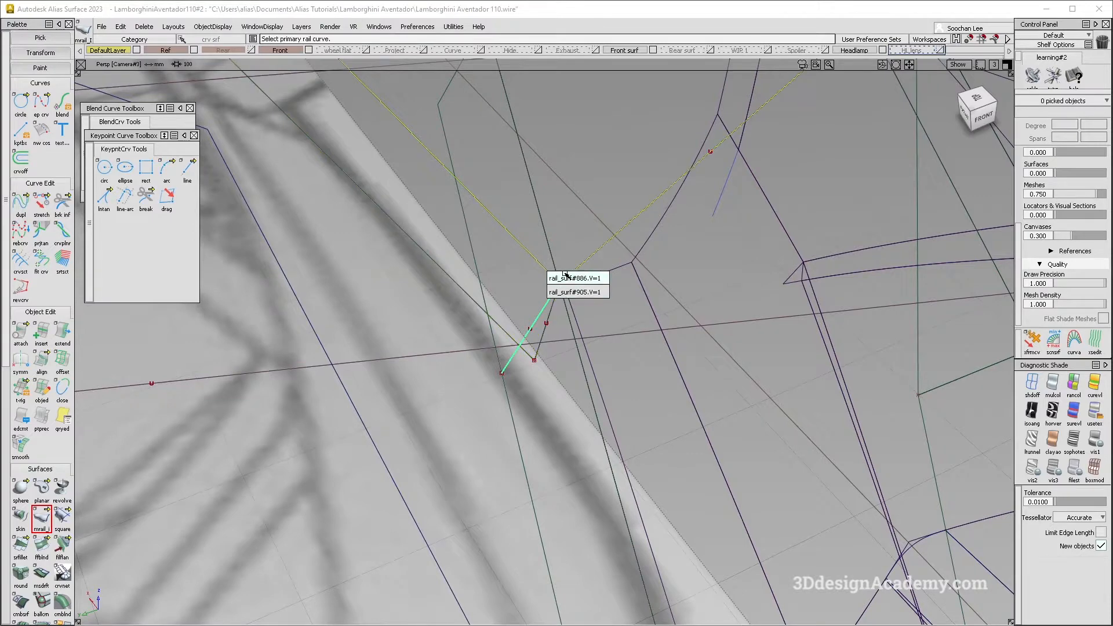
left_click(561, 291)
left_click(544, 326)
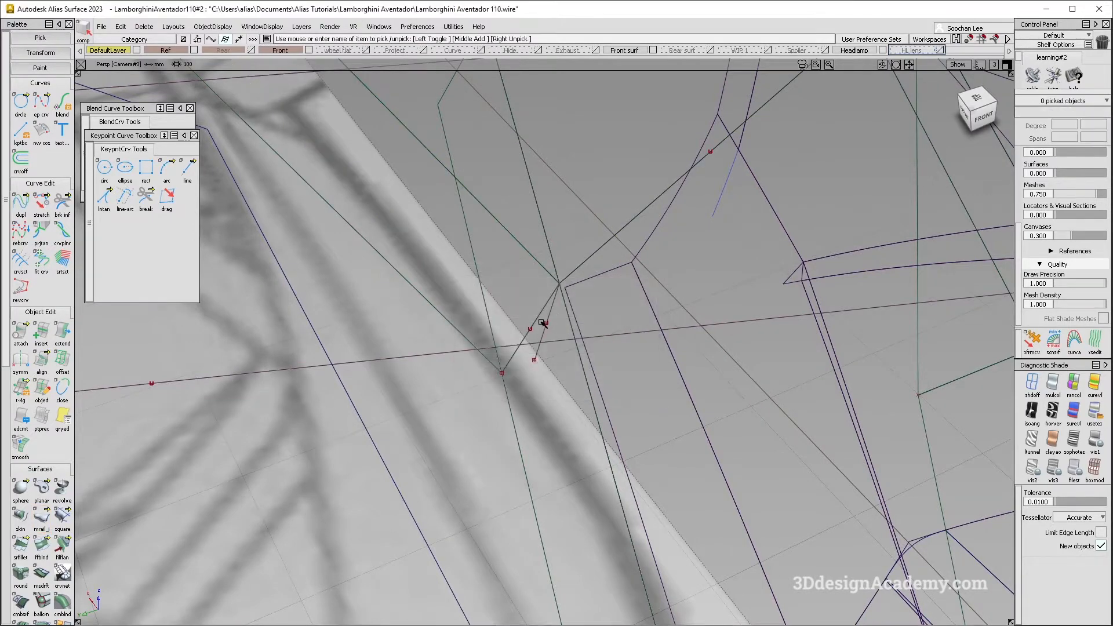
key("Delete")
left_click(609, 377)
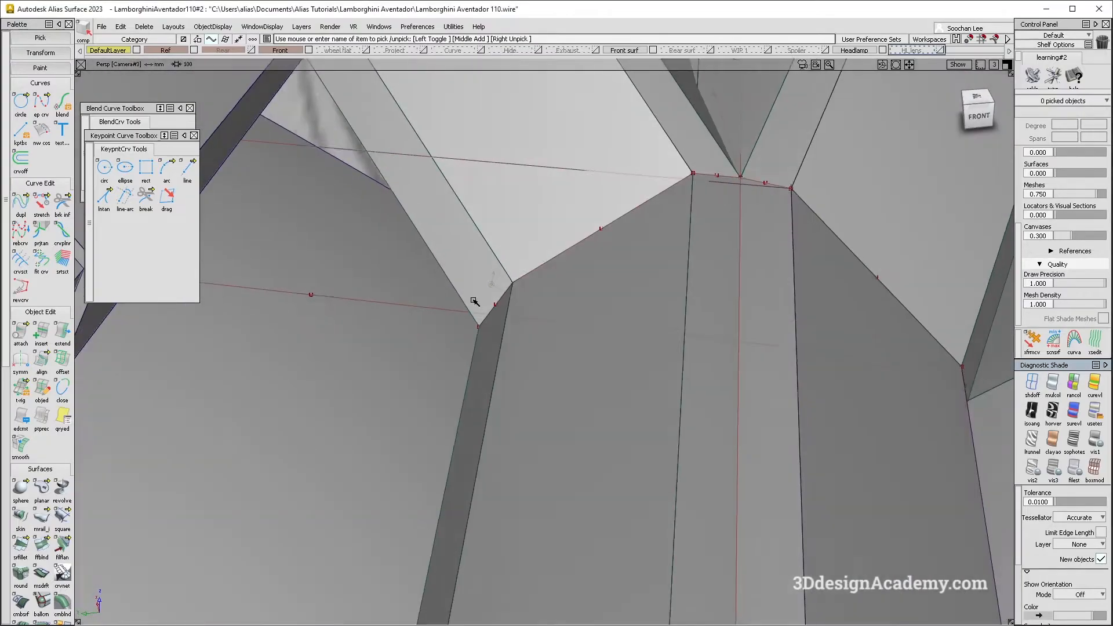
Step: Check the reference photo and draw a short edit-point curve outward from the side faces' shared corner
key("alt+Tab")
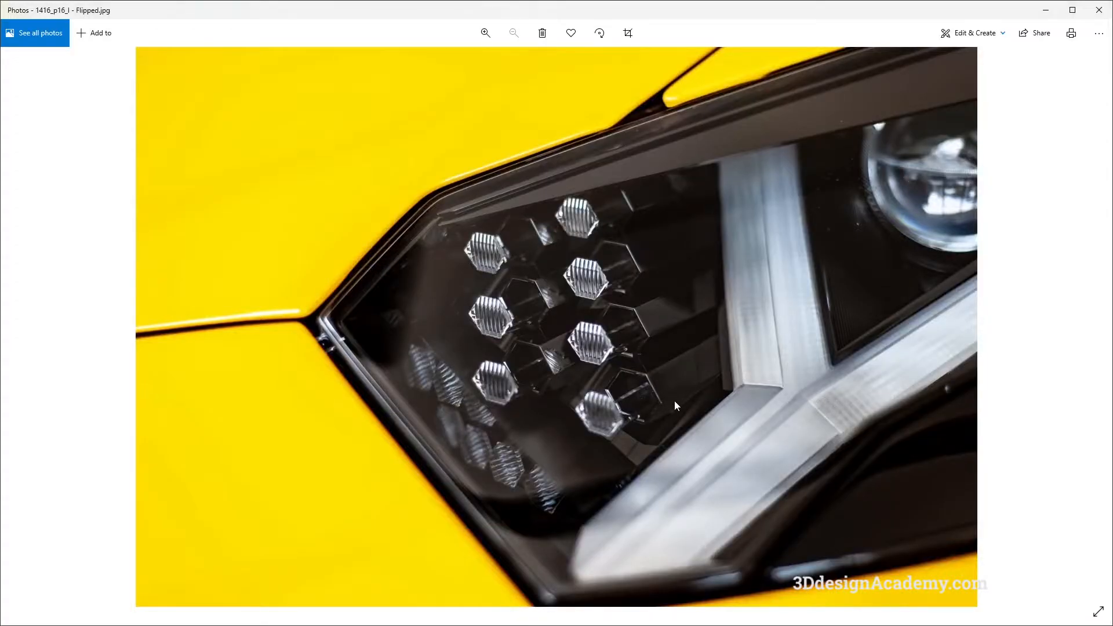
key("alt+Tab")
left_click_drag(522, 390, 505, 299, "alt+shift")
right_click_drag(465, 280, 497, 399, "alt+shift")
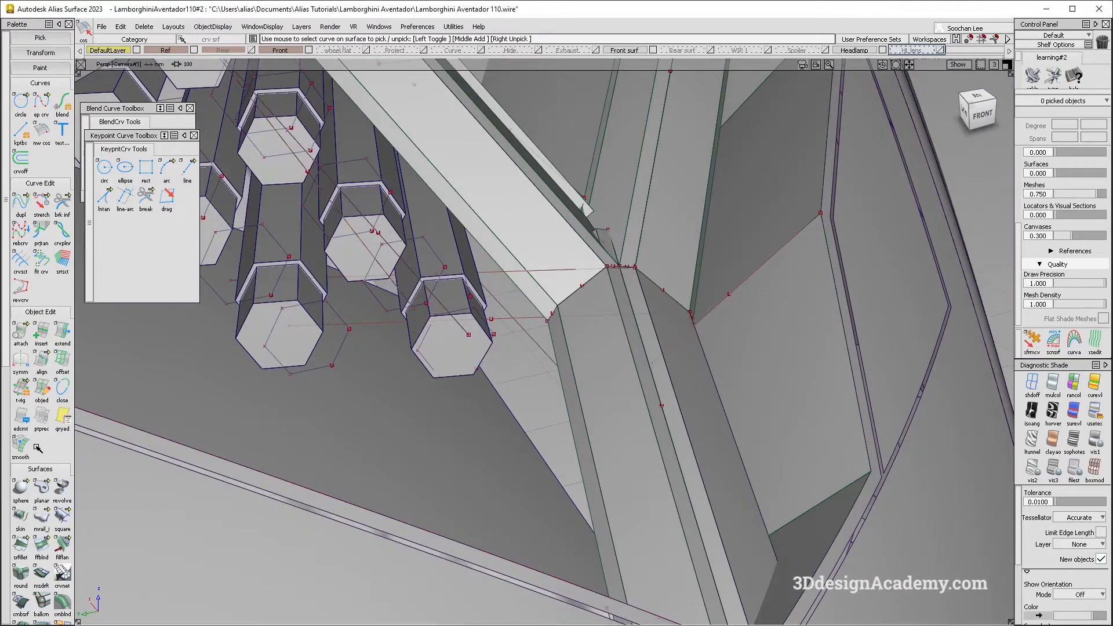
left_click(44, 575)
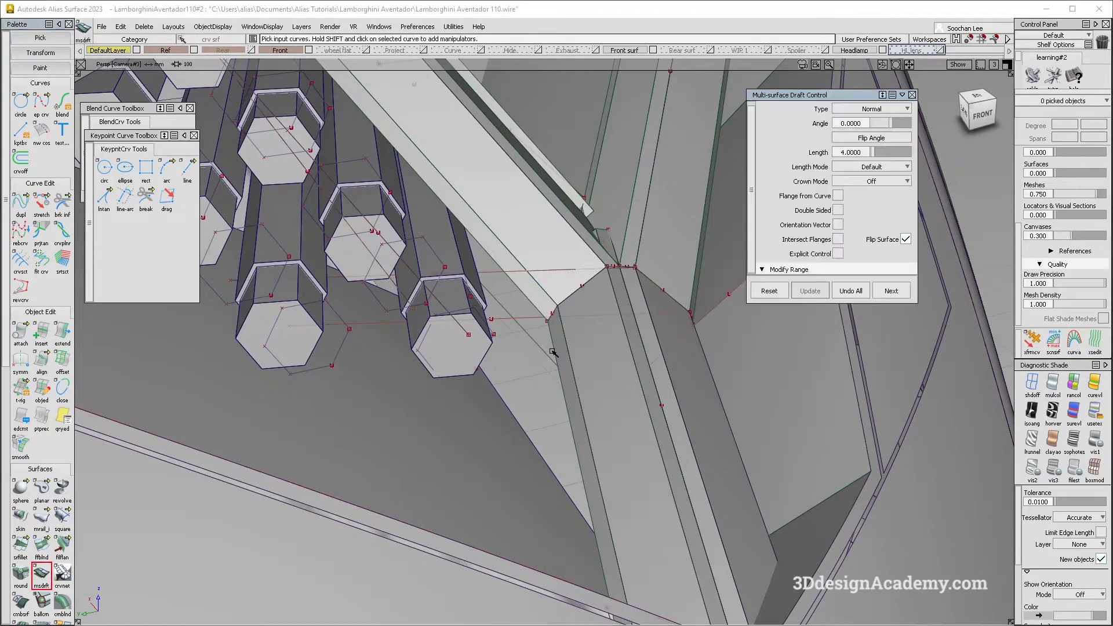
left_click(42, 102)
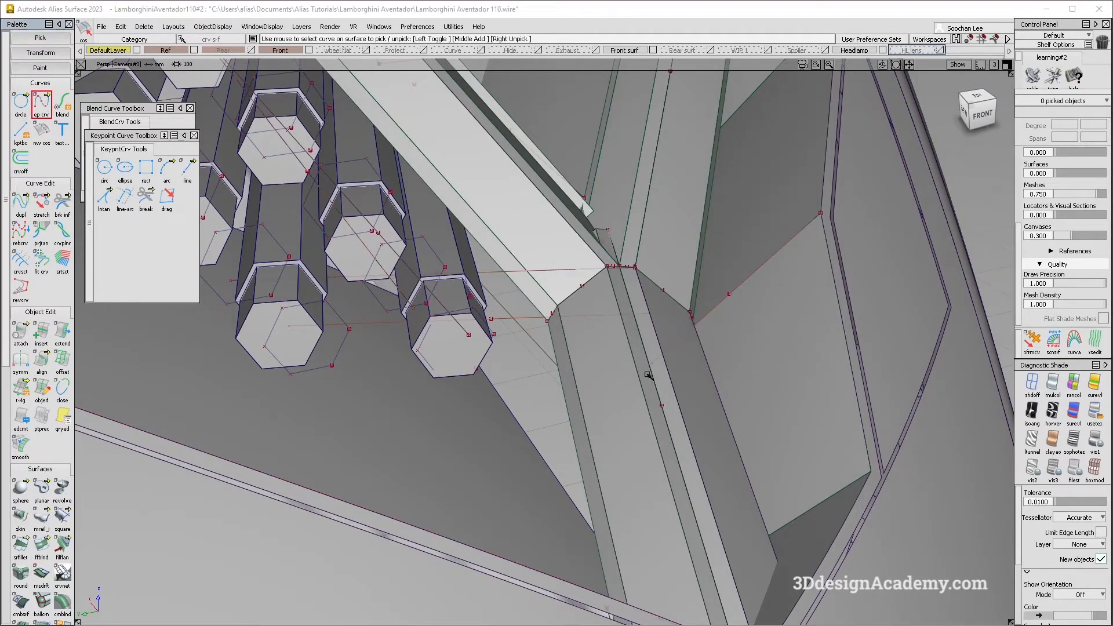
left_click(539, 326)
scroll(537, 328, "up", 3)
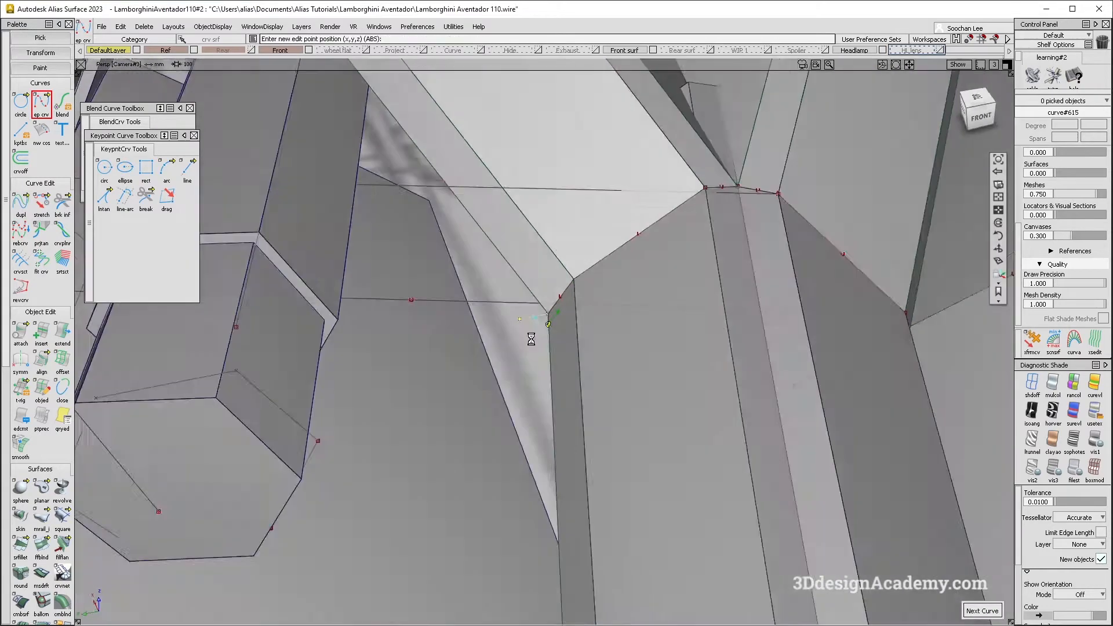
left_click(514, 330)
Step: Sweep the short curve along the side-face edges of both arms to create rail-surface flanges, and compare with the photo
left_click(42, 518)
left_click(533, 319)
left_click(550, 332)
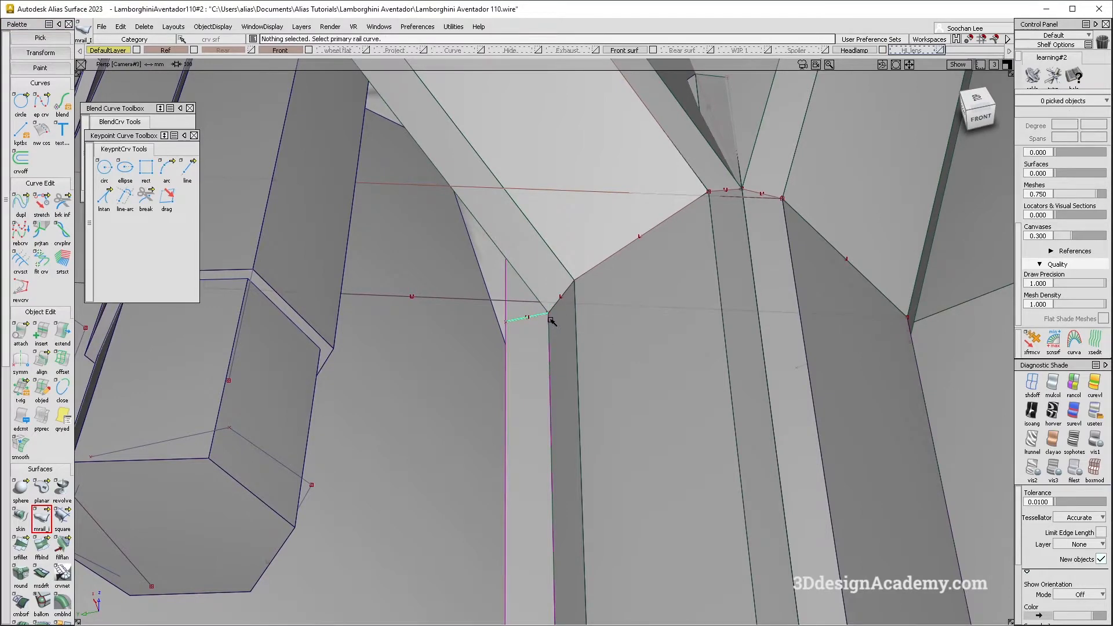
left_click(527, 286)
right_click_drag(527, 286, 502, 301, "alt+shift")
key("alt+m")
right_click_drag(652, 400, 569, 398, "alt+shift")
left_click_drag(569, 398, 551, 437, "alt+shift")
key("alt+Tab")
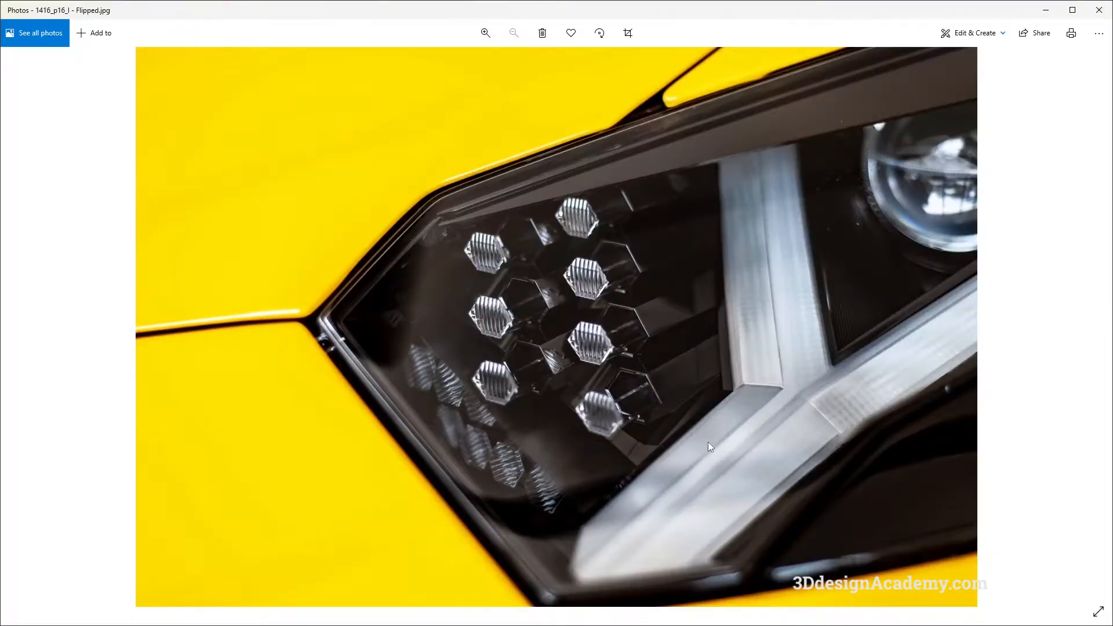
key("alt+Tab")
Step: Adjust the length of the short flange profile curve from its free end with the Extend tool
left_click_drag(548, 312, 658, 418, "alt+shift")
right_click_drag(659, 418, 564, 313, "ctrl+shift")
left_click_drag(564, 313, 579, 393, "alt+shift")
left_click(42, 204)
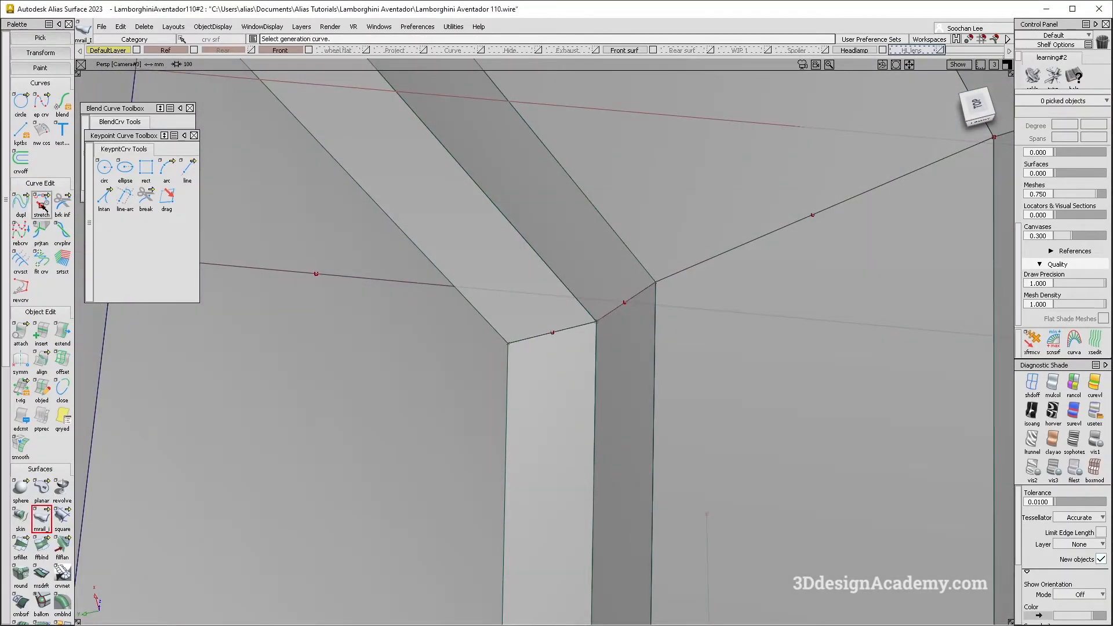
double_click(63, 338)
left_click(623, 384)
left_click(522, 341)
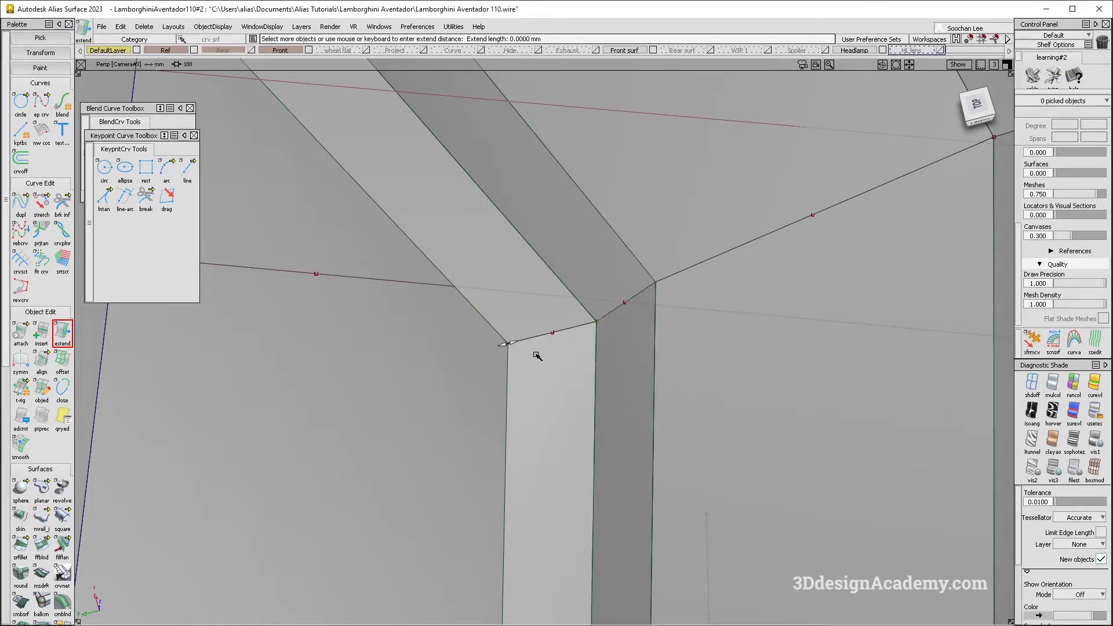
left_click_drag(530, 369, 546, 363)
right_click_drag(547, 363, 554, 377, "alt+shift")
left_click_drag(555, 377, 596, 386, "alt+shift")
key("alt+m")
Step: Examine the new flanges at the arm junction and compare them with the reference headlight photo
left_click_drag(621, 435, 572, 385, "alt+shift")
key("alt+Tab")
key("alt+Tab")
left_click(555, 332, "ctrl+alt")
right_click_drag(600, 343, 578, 372, "alt+shift")
key("alt+m")
left_click(540, 355)
left_click_drag(578, 373, 542, 392, "alt+shift")
middle_click_drag(540, 295, 592, 335, "alt+shift")
left_click_drag(591, 335, 564, 319, "alt+shift")
key("alt+Tab")
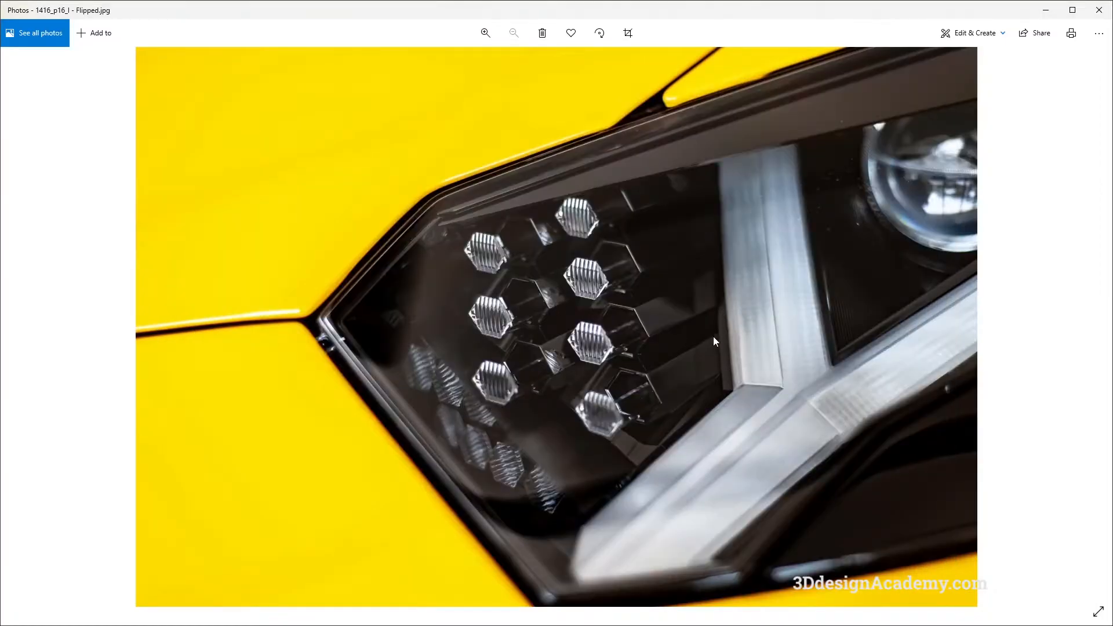
key("alt+Tab")
Step: Select the lowest hexagonal lamp tube and examine where it passes through the upper arm
left_click_drag(484, 225, 467, 261, "alt+shift")
left_click(467, 246)
middle_click_drag(467, 246, 505, 284, "alt+shift")
left_click_drag(511, 290, 515, 247, "ctrl+shift")
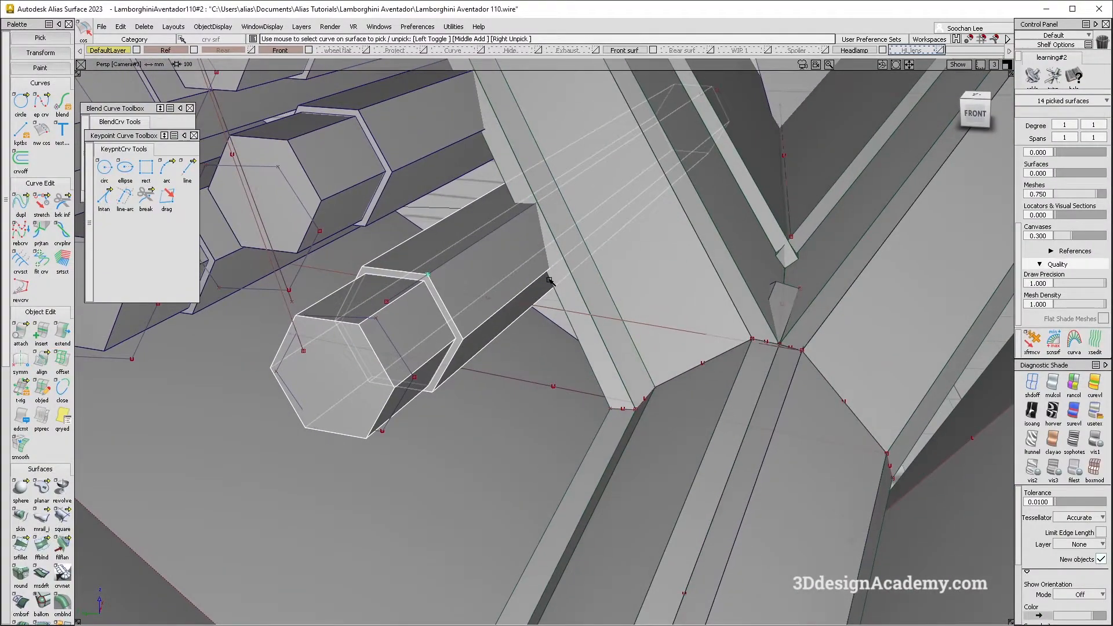
right_click_drag(555, 290, 551, 279, "alt+shift")
left_click_drag(551, 280, 622, 343, "alt+shift")
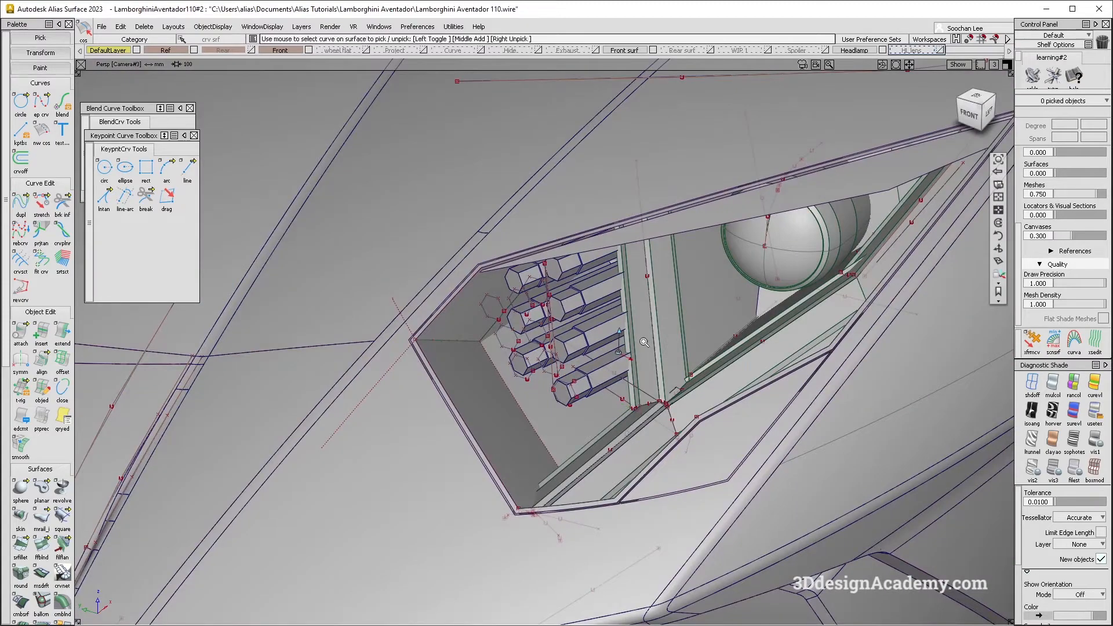
Step: Duplicate the long side edge of the lowest hexagonal lamp tube as a separate curve
scroll(622, 344, "up", 5)
left_click(638, 345)
left_click(36, 110)
left_click(23, 215)
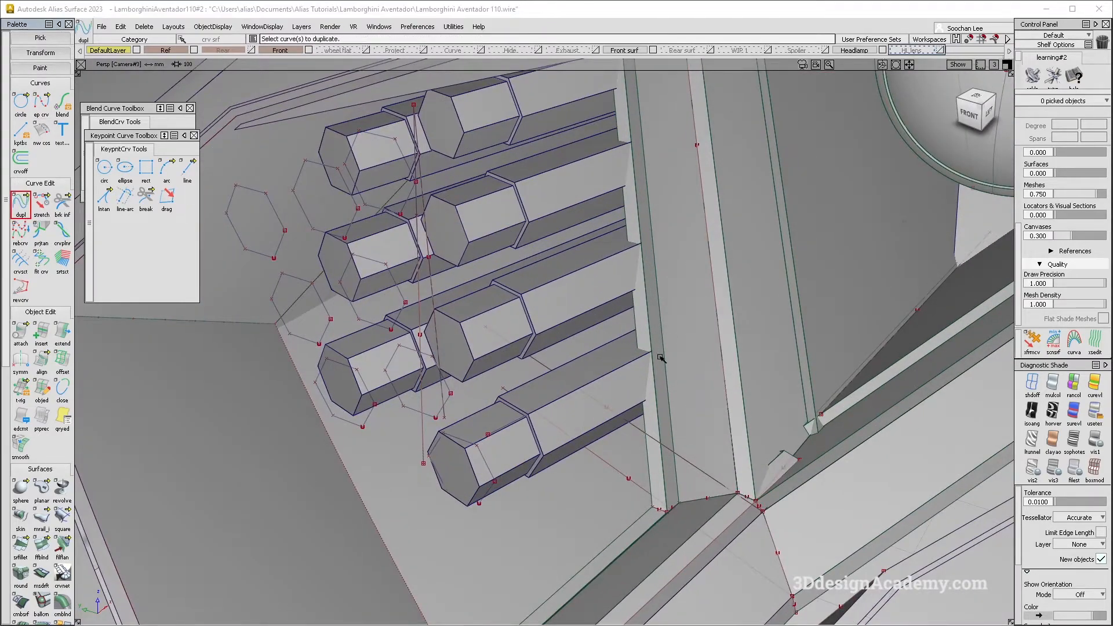
left_click(622, 364)
left_click(652, 399)
middle_click_drag(641, 377, 547, 339, "alt+shift")
left_click_drag(547, 338, 588, 338, "alt+shift")
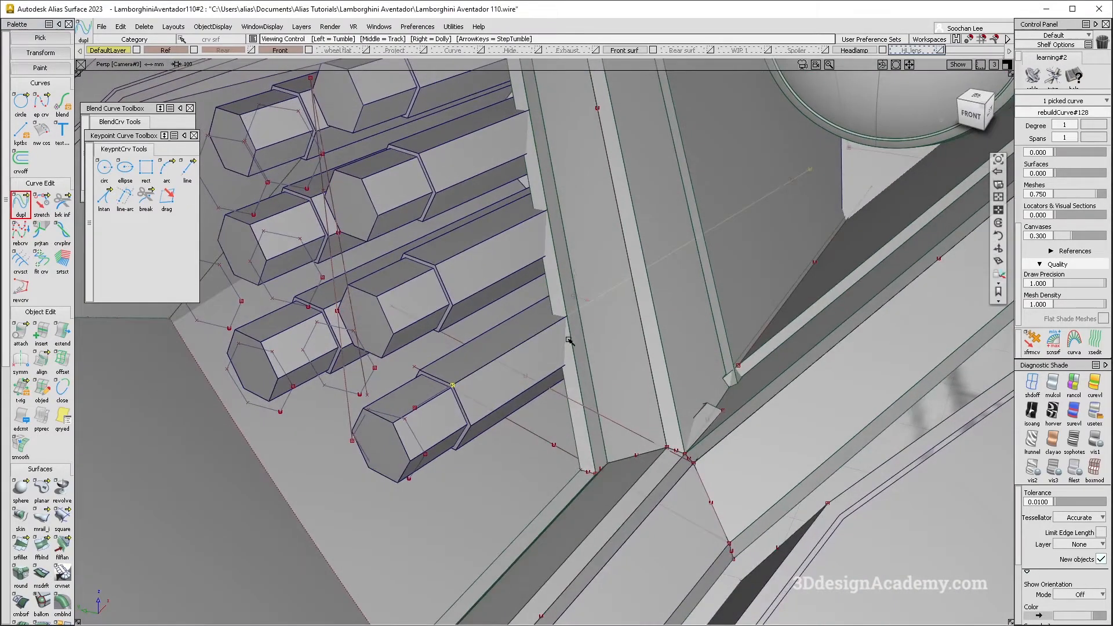
Step: Shorten the duplicated edge curve rebuildCurve#128 by about 103 mm from its far end with the Extend tool
left_click(21, 203)
left_click(63, 333)
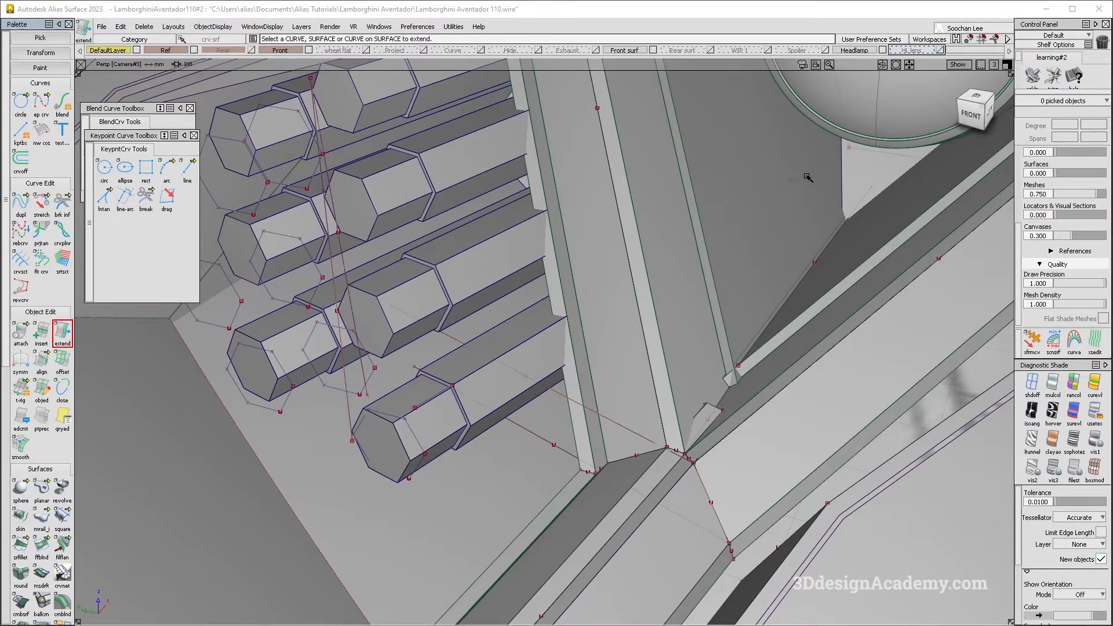
left_click(1032, 383)
left_click(806, 176)
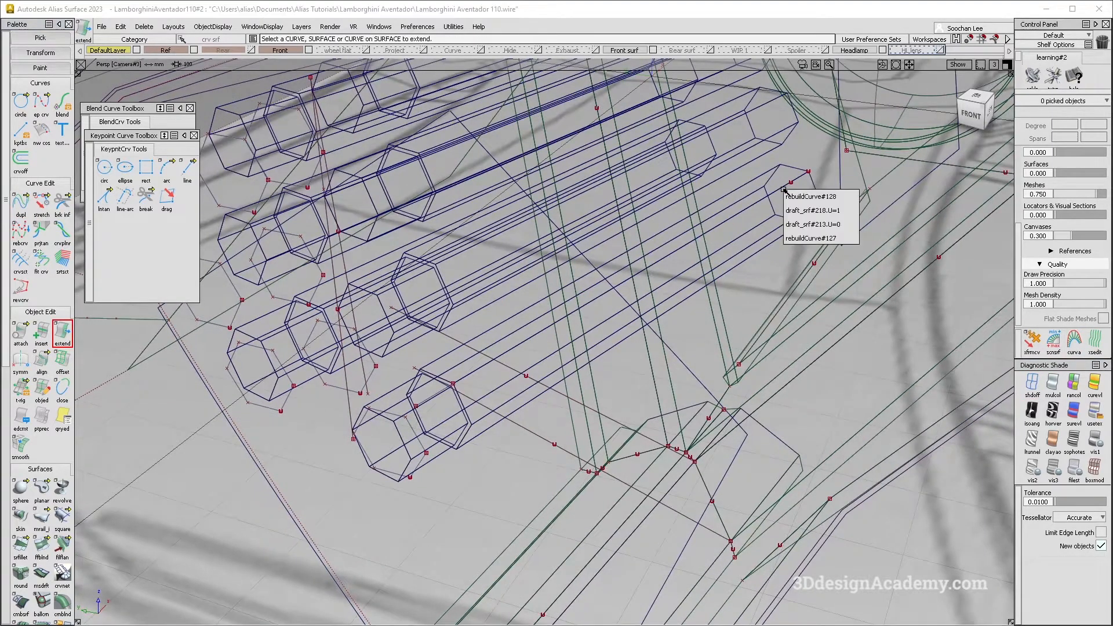
left_click(804, 176)
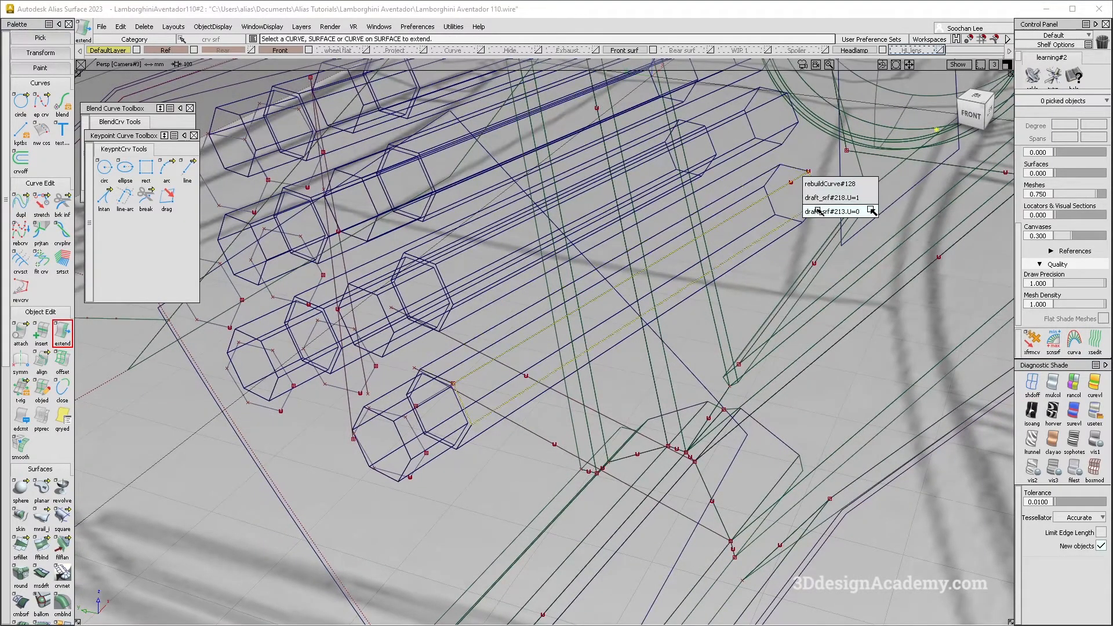
left_click(872, 183)
left_click_drag(476, 335, 422, 336)
left_click(1053, 383)
left_click_drag(478, 314, 507, 315, "alt+shift")
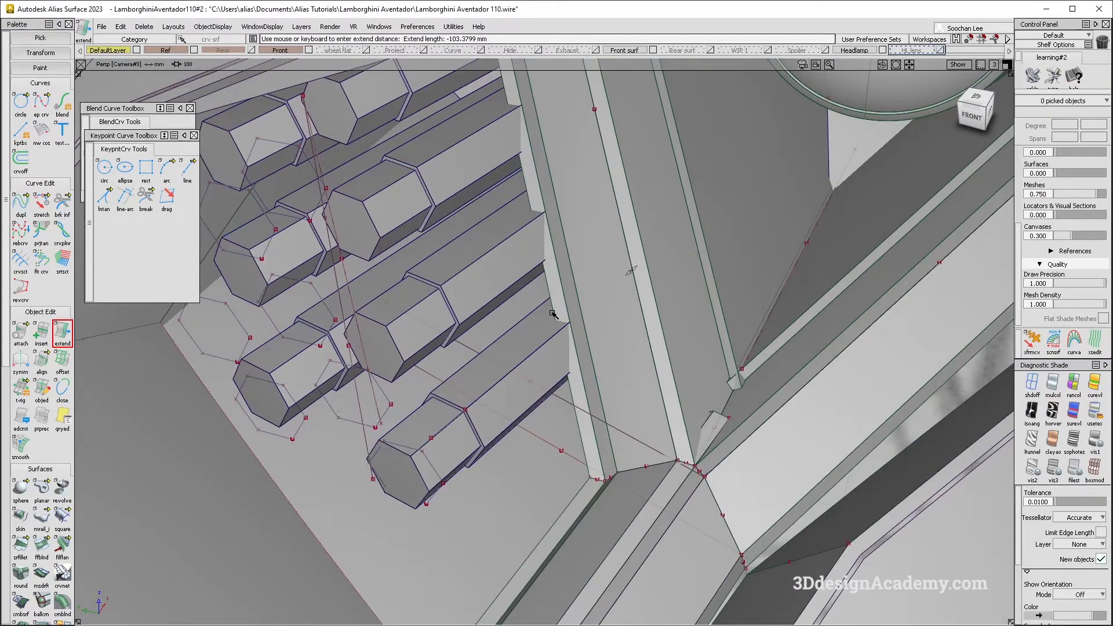
right_click_drag(560, 339, 589, 326, "alt+shift")
Step: Delete the surplus curve rebuildCurve#127 that overlaps the shortened edge curve
left_click_drag(500, 294, 541, 329, "ctrl+shift")
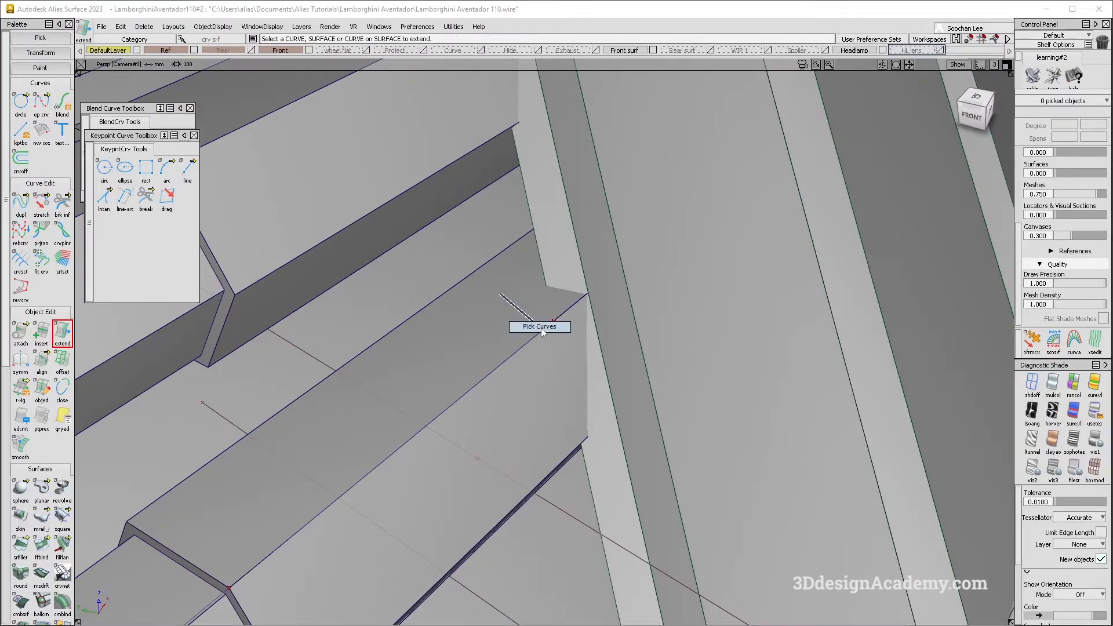
left_click(547, 325)
left_click(551, 328)
left_click(550, 327)
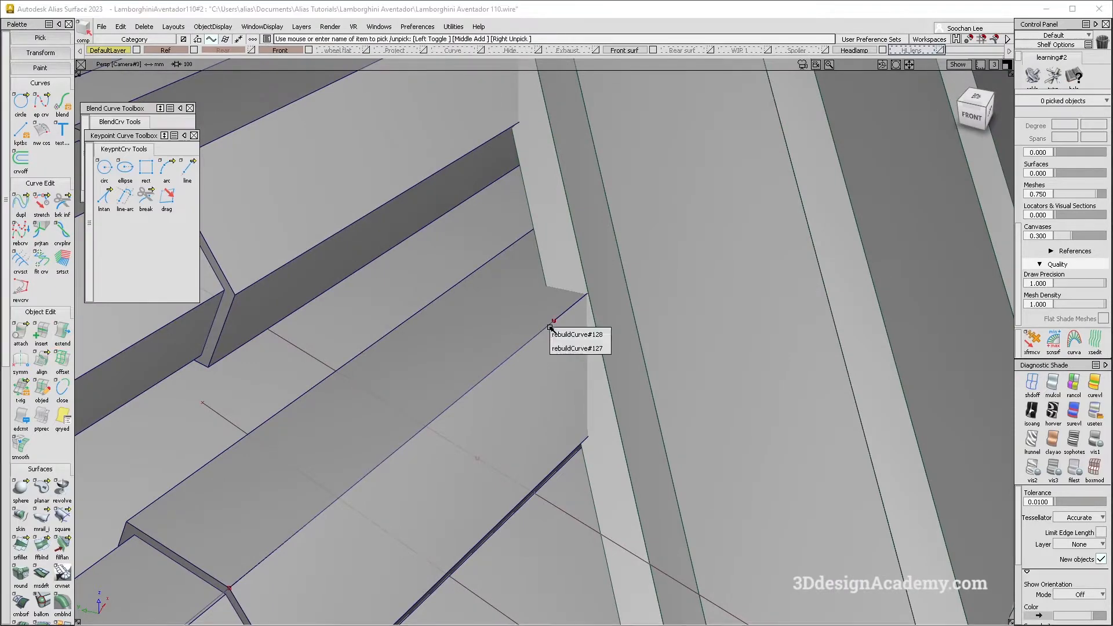
left_click(571, 350)
key("Delete")
key("Return")
Step: Move the shortened edge curve so its end snaps to the lower corner point of the upper arm
right_click_drag(560, 328, 539, 328, "alt+shift")
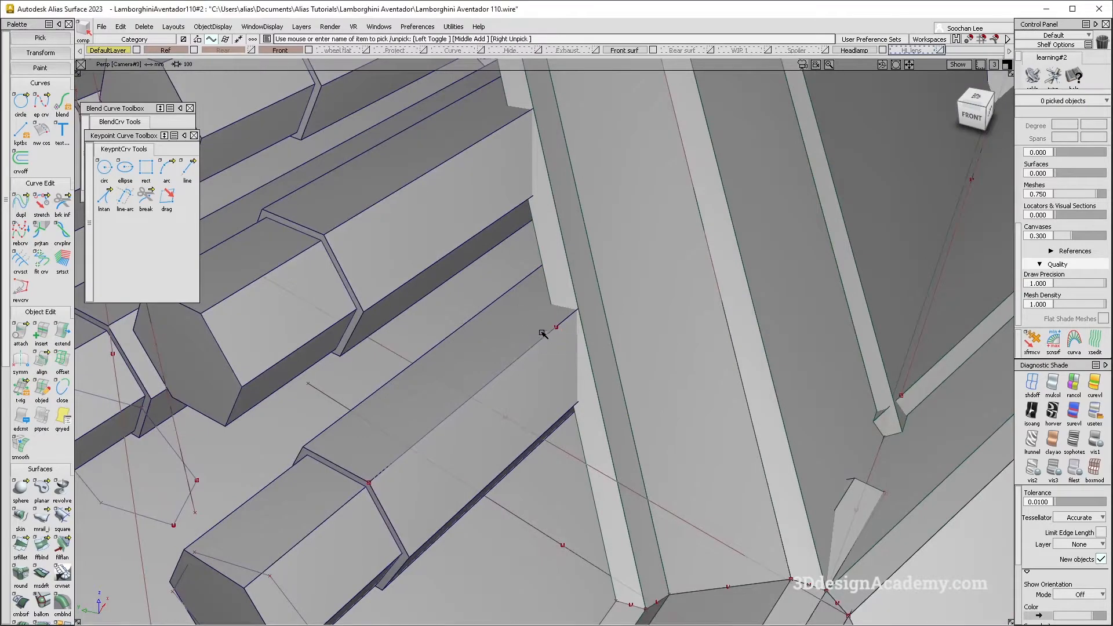
left_click(547, 333)
left_click_drag(549, 333, 557, 334, "ctrl+shift")
right_click_drag(557, 334, 583, 440)
key("ctrl+z")
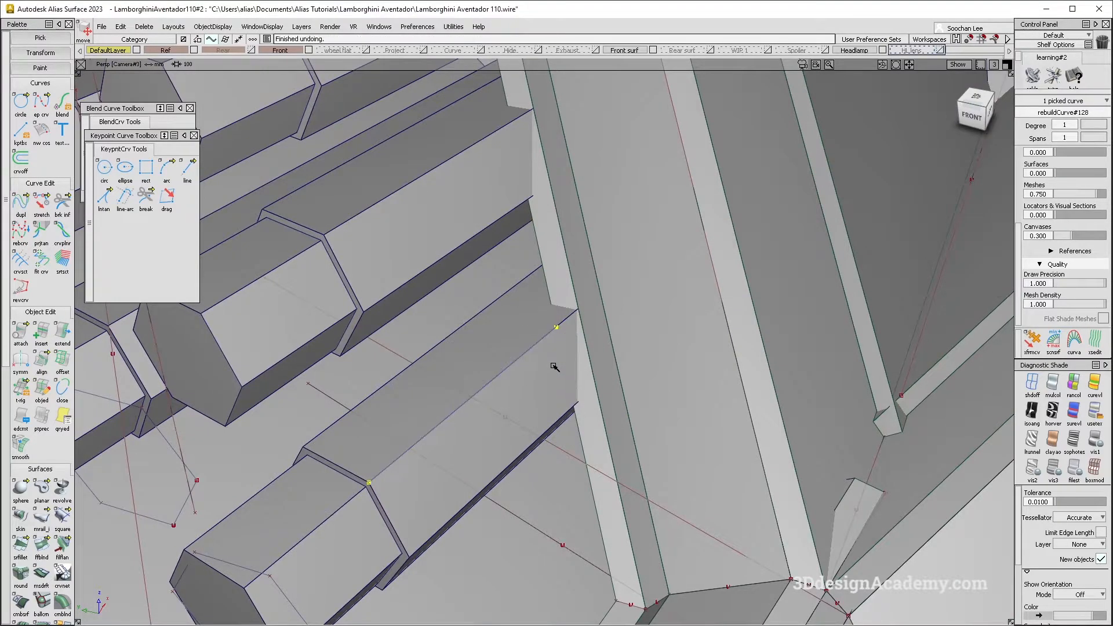
left_click(554, 333, "ctrl")
middle_click_drag(610, 597, 593, 436, "alt+shift")
left_click_drag(587, 435, 594, 438, "ctrl+shift")
left_click(594, 440, "ctrl")
left_click_drag(448, 472, 398, 320, "ctrl+shift")
Step: Build a rail surface by sweeping the moved curve along the upper arm's side edge
left_click(47, 521)
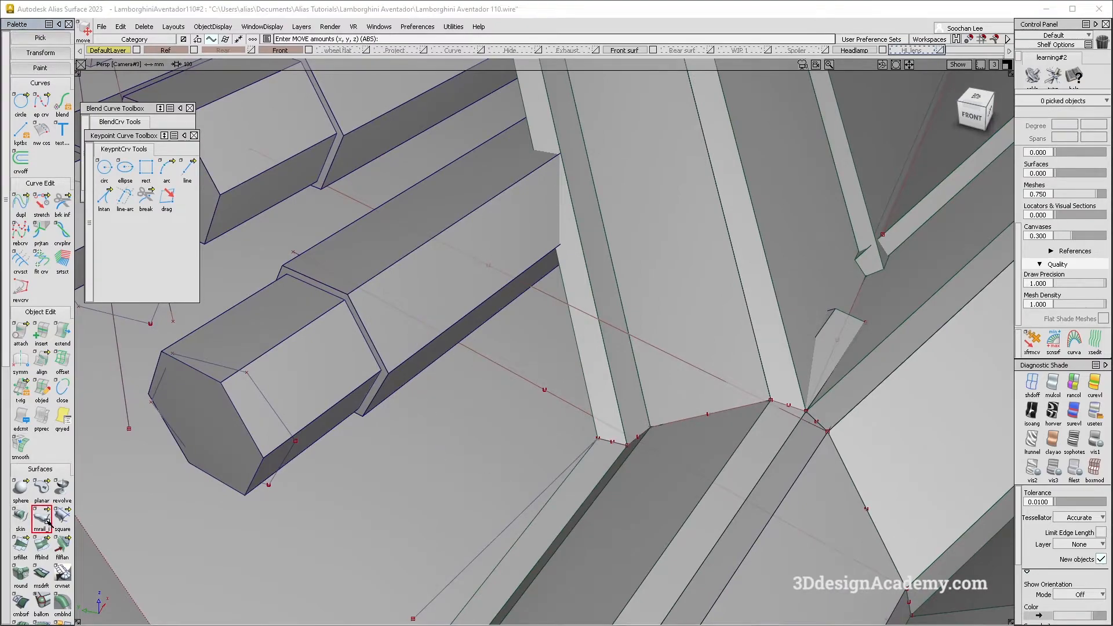
left_click(579, 445)
left_click(591, 398)
Step: Examine how the new rail surface cuts through the rows of hexagonal lamp tubes
left_click_drag(592, 391, 525, 232, "alt+shift")
left_click_drag(520, 322, 635, 250, "alt+shift")
left_click_drag(539, 302, 539, 267, "ctrl+shift")
left_click_drag(547, 349, 552, 320, "alt+shift")
right_click_drag(555, 399, 513, 400, "alt+shift")
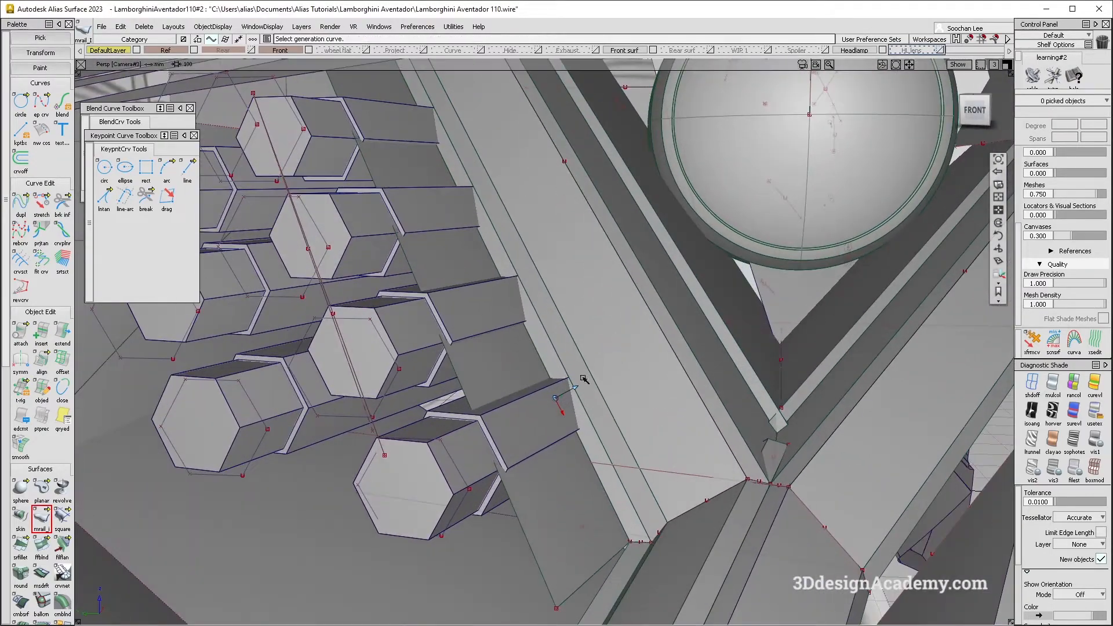
middle_click_drag(584, 381, 587, 345, "alt+shift")
left_click_drag(587, 345, 566, 360, "alt+shift")
mouse_move(533, 413)
right_mouse_down("alt+shift")
mouse_move(422, 408)
mouse_move(539, 417)
right_mouse_up("alt+shift")
left_click_drag(539, 417, 517, 450, "alt+shift")
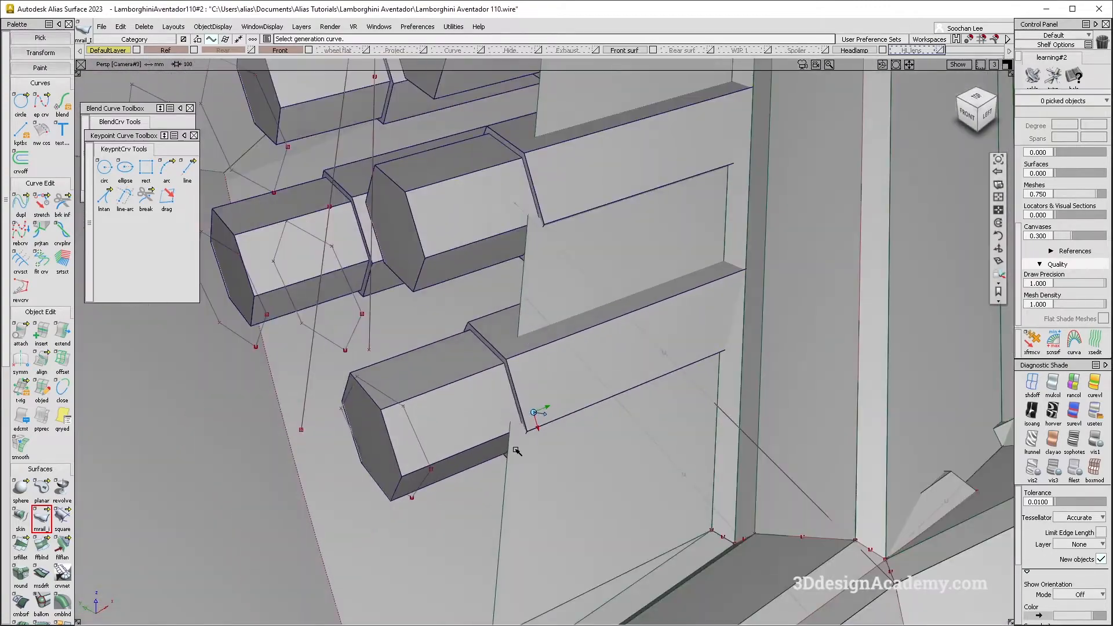
middle_click_drag(557, 471, 550, 403, "alt+shift")
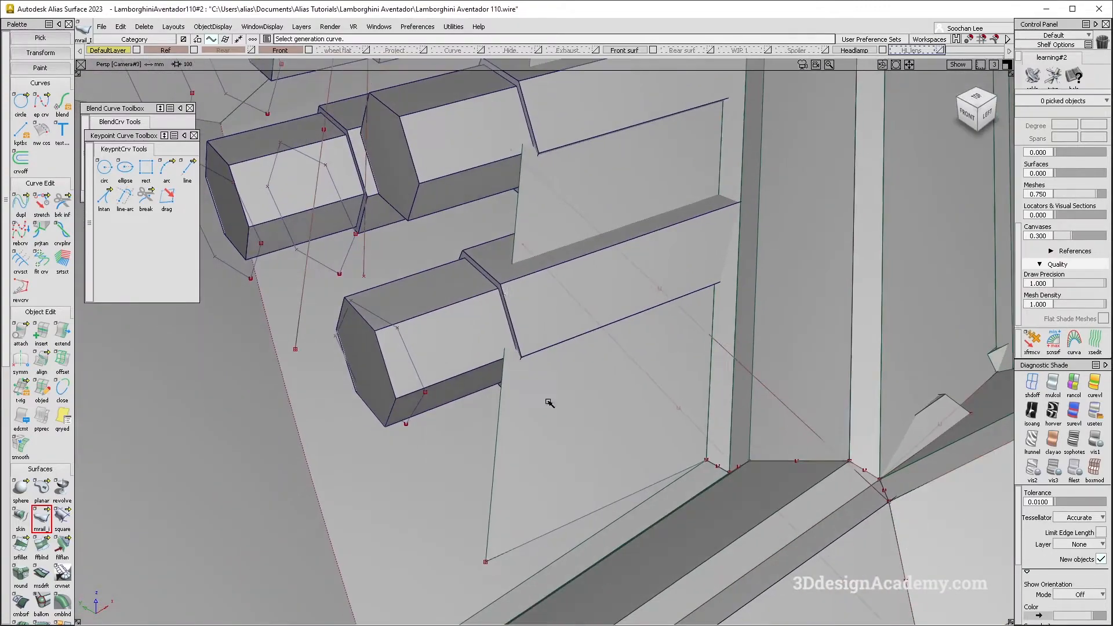
Step: Try to extend the lower edge of the new rail surface with the Extend tool
left_click(60, 329)
left_click(540, 546)
left_click(545, 561)
middle_click_drag(586, 421, 567, 457, "alt+shift")
key("ctrl+z")
left_click_drag(501, 340, 529, 336, "alt+shift")
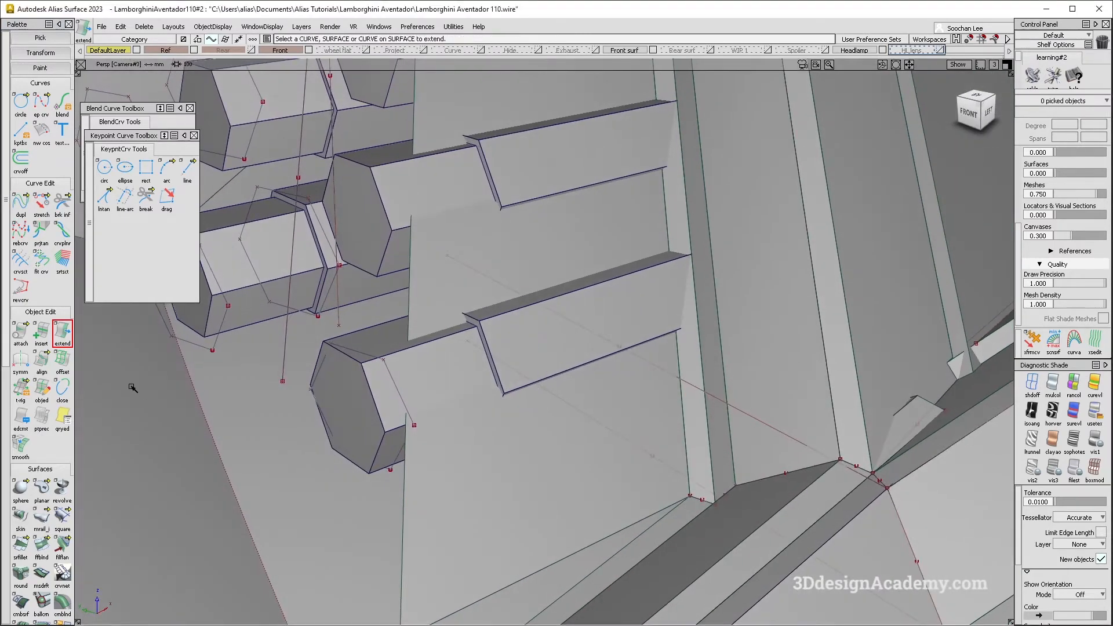
Step: Project the lowest tube's side edges onto the new rail surface using the Y vector option
scroll(26, 516, "down", 3)
left_click_drag(26, 595, 45, 588)
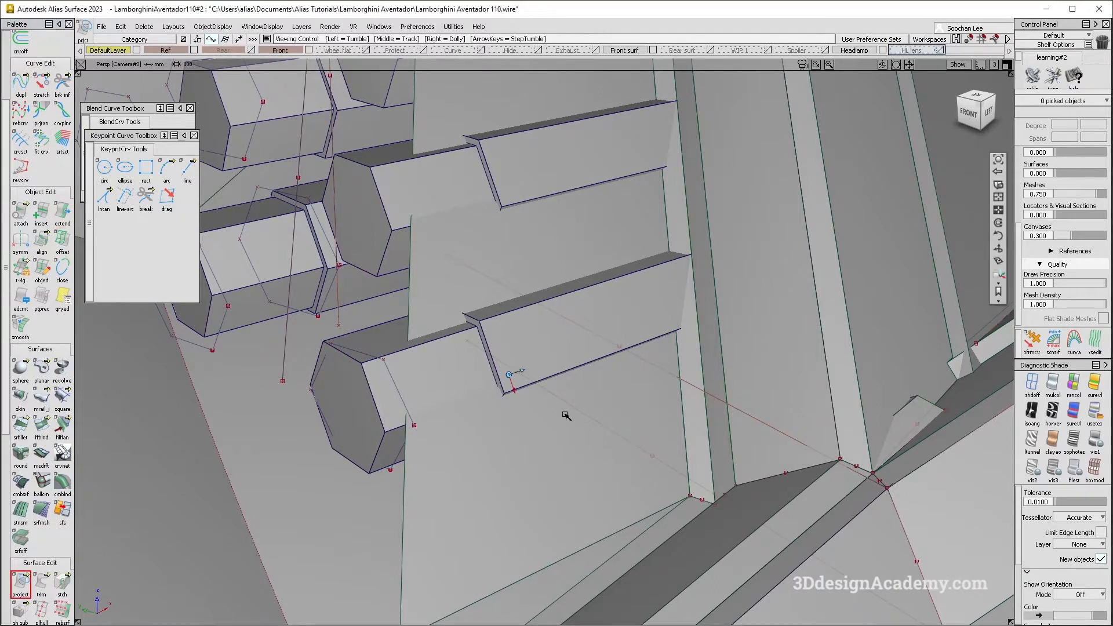
left_click(561, 408)
left_click(572, 368)
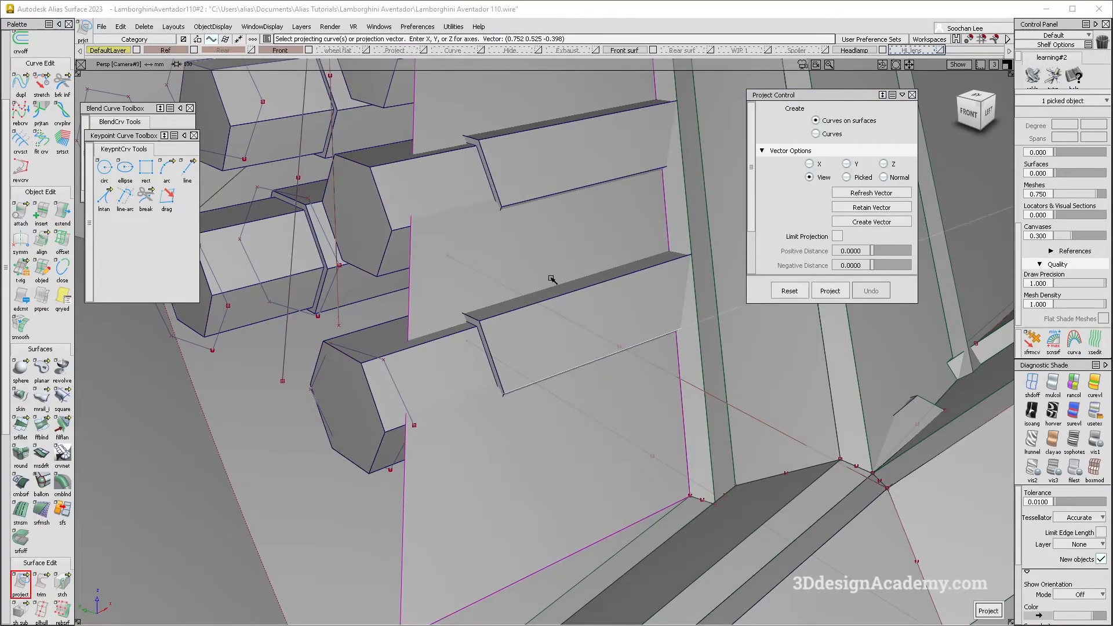
left_click(523, 310)
key("space")
left_click(847, 165)
left_click_drag(649, 241, 620, 273, "alt+shift")
middle_click_drag(567, 288, 520, 315, "alt+shift")
left_click_drag(520, 316, 371, 329, "alt+shift")
scroll(466, 367, "up", 5)
left_click_drag(493, 500, 532, 412, "alt+shift")
key("space")
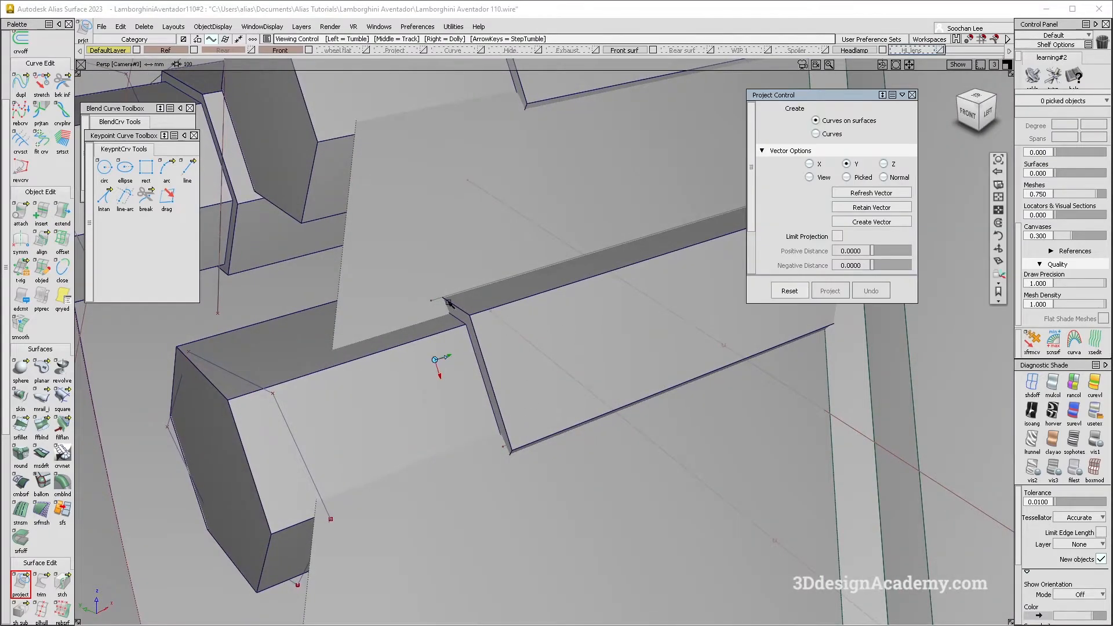
Step: Untrim the planar ring surface trim_surface#8 around the lowest hexagonal tube
left_click(452, 306)
scroll(493, 280, "up", 3)
left_click_drag(466, 319, 440, 298, "alt+shift")
left_click(440, 298)
scroll(524, 405, "down", 3)
left_click_drag(524, 406, 475, 447, "alt+shift")
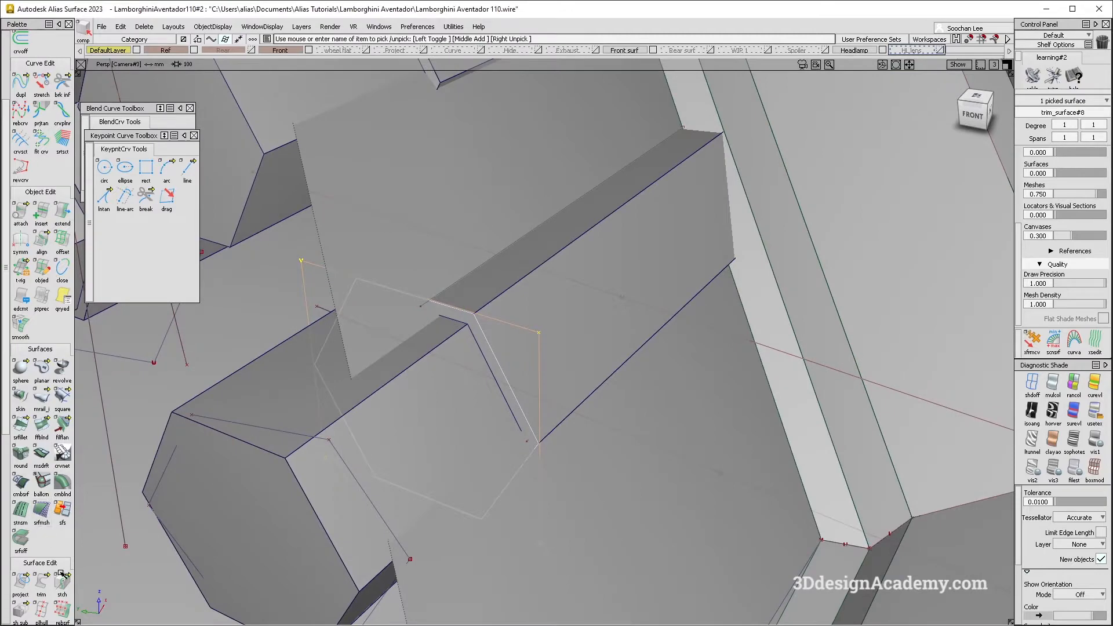
left_click(41, 581)
scroll(475, 319, "up", 2)
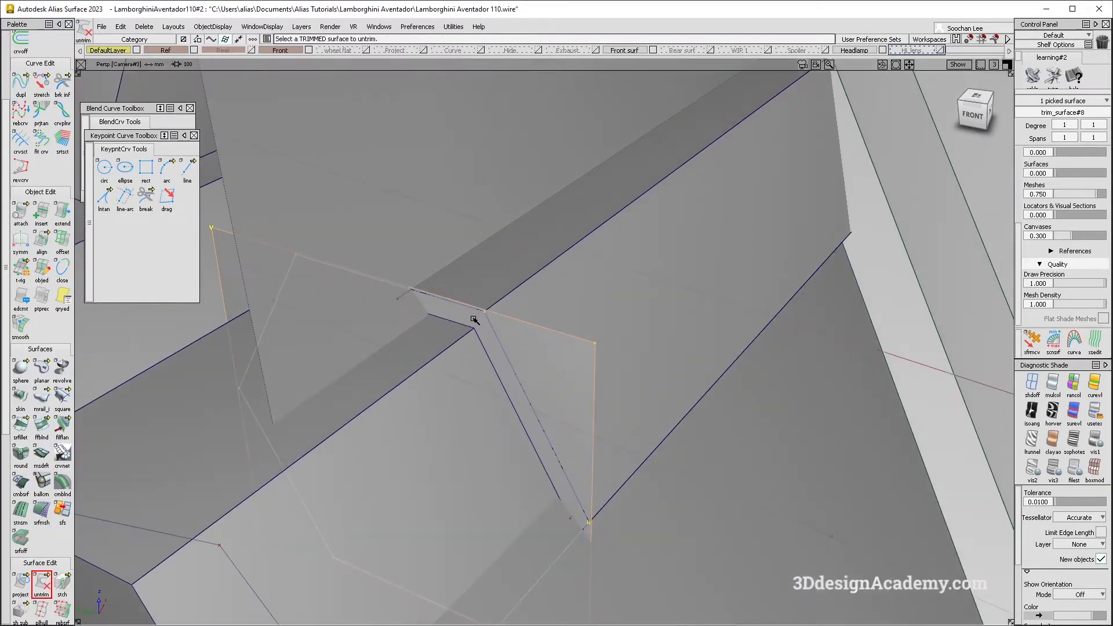
left_click(474, 320)
Step: Create intersection curves where the rail surface meets the lowest tube's faces and the untrimmed ring plane
left_click_drag(492, 290, 463, 317, "ctrl+shift")
left_click(463, 320)
left_click_drag(20, 595, 61, 583)
left_click_drag(390, 326, 452, 331, "alt+shift")
left_click_drag(451, 331, 450, 352, "ctrl+shift")
left_click(449, 326)
Step: Move the tube's top face so its edge snaps to the corner where it meets the rail surface
right_click_drag(449, 326, 479, 278, "alt+shift")
left_click_drag(527, 192, 533, 160, "ctrl+shift")
middle_click_drag(522, 285, 537, 282, "ctrl+shift")
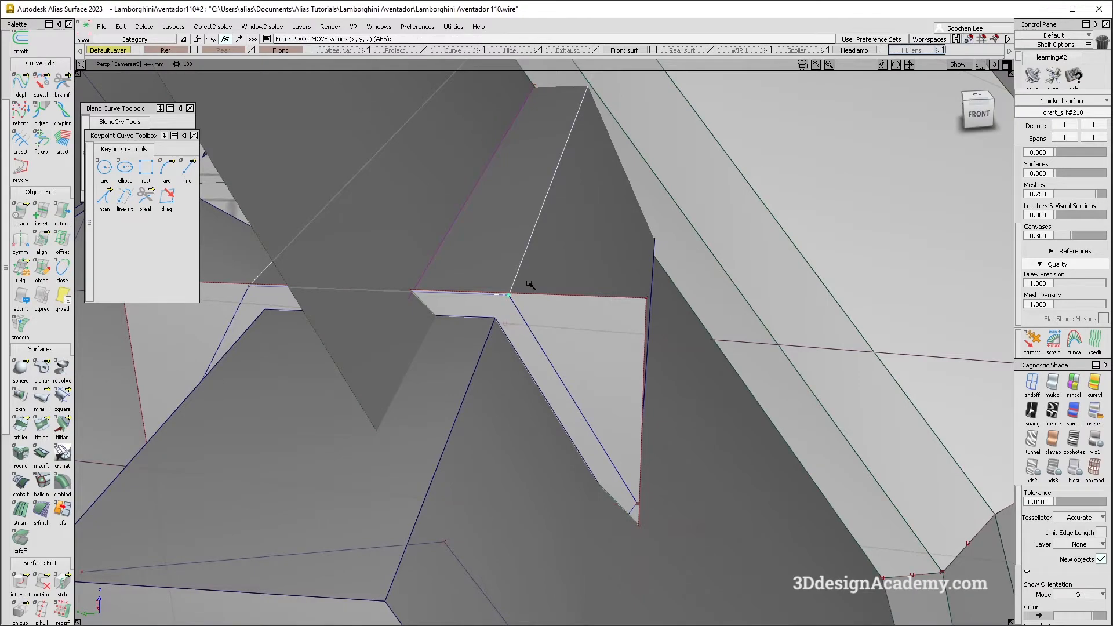
left_click(426, 295)
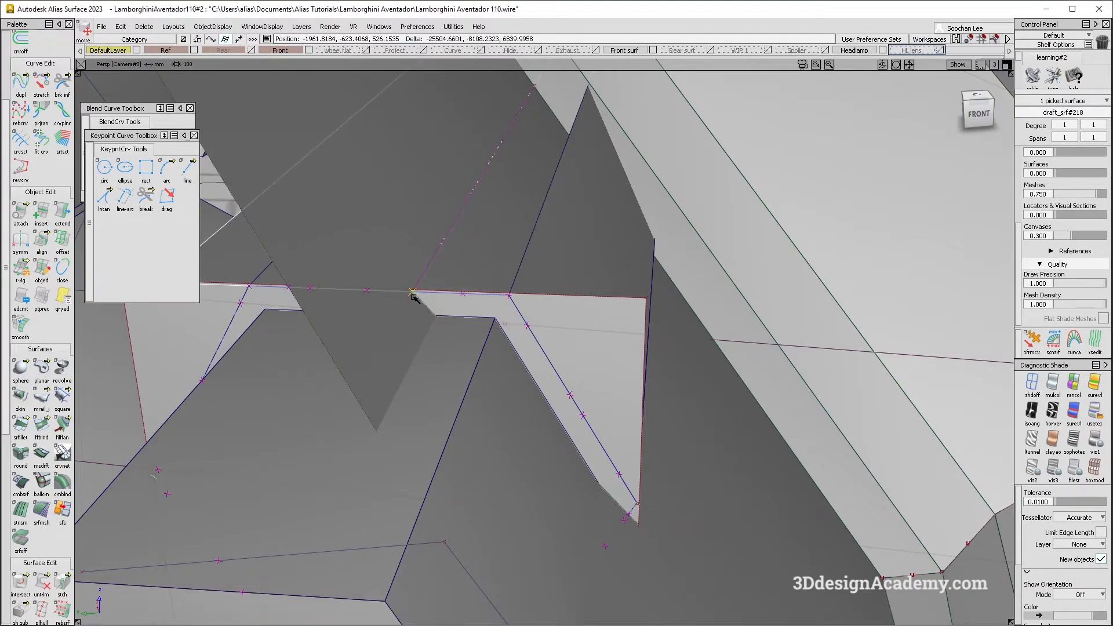
left_click_drag(435, 298, 596, 243, "alt+shift")
left_click(587, 297)
left_click_drag(589, 298, 564, 317, "alt+shift")
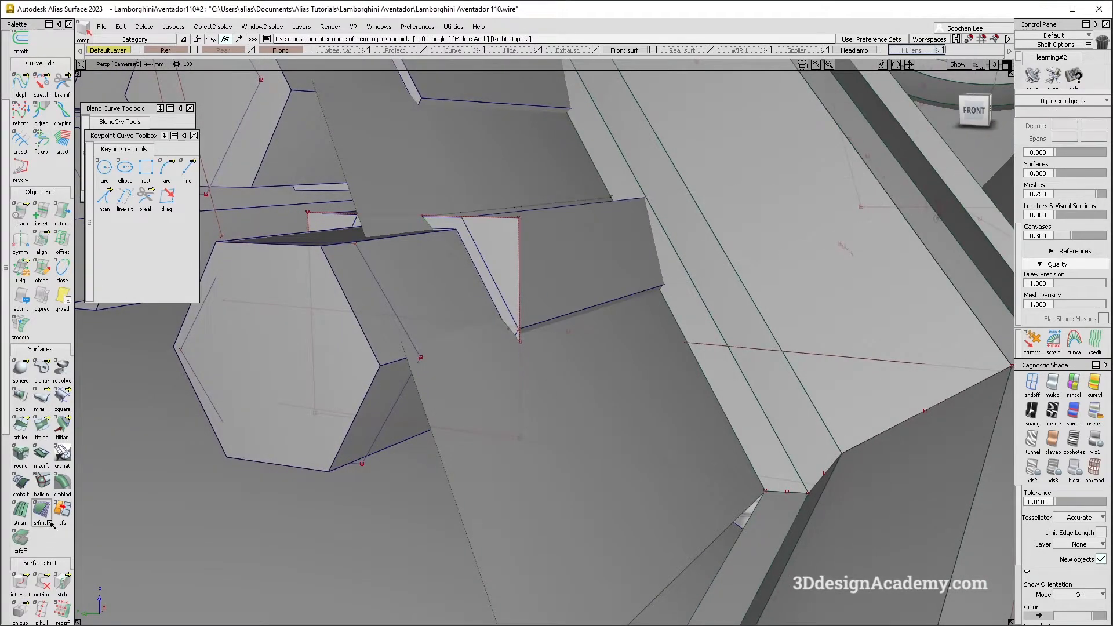
Step: Intersect the rail surface with the tube's lower face and delete the original side face between them
left_click_drag(24, 588, 45, 585)
left_click_drag(653, 294, 656, 189, "alt+shift")
left_click(634, 306)
left_click(639, 289)
left_click(582, 311)
key("Delete")
Step: Delete the leftover piece beside the tube's ring and make the untrimmed ring plane invisible
left_click(510, 375)
mouse_move(514, 373)
left_mouse_down("alt+shift")
mouse_move(584, 323)
mouse_move(582, 360)
mouse_move(512, 359)
left_mouse_up("alt+shift")
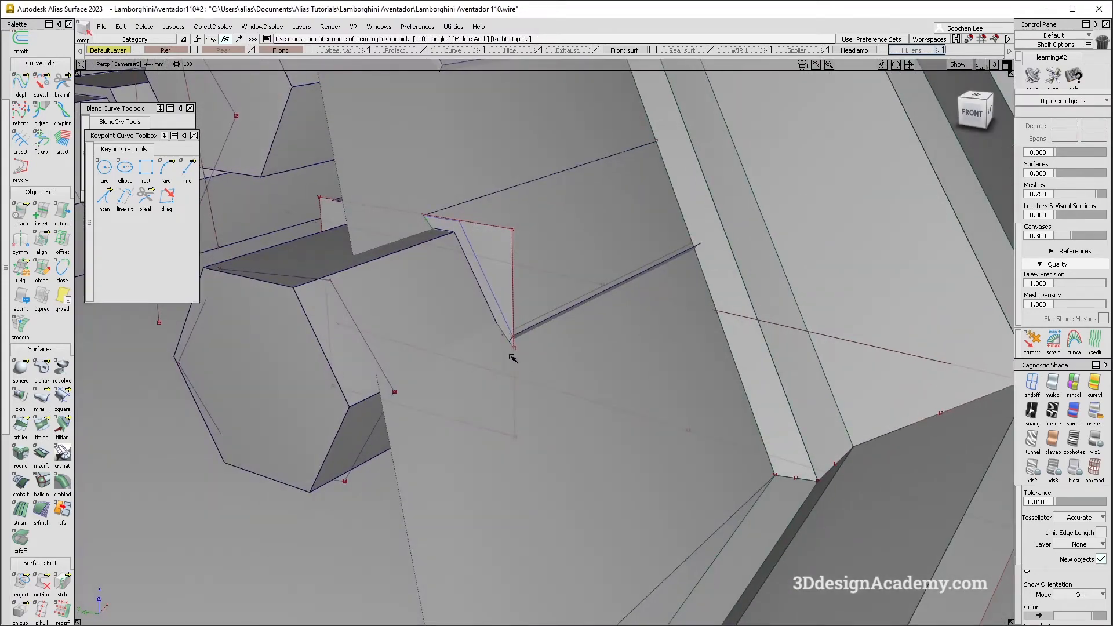
left_click(466, 240)
key("Delete")
key("Return")
left_click(497, 241)
left_click(223, 27)
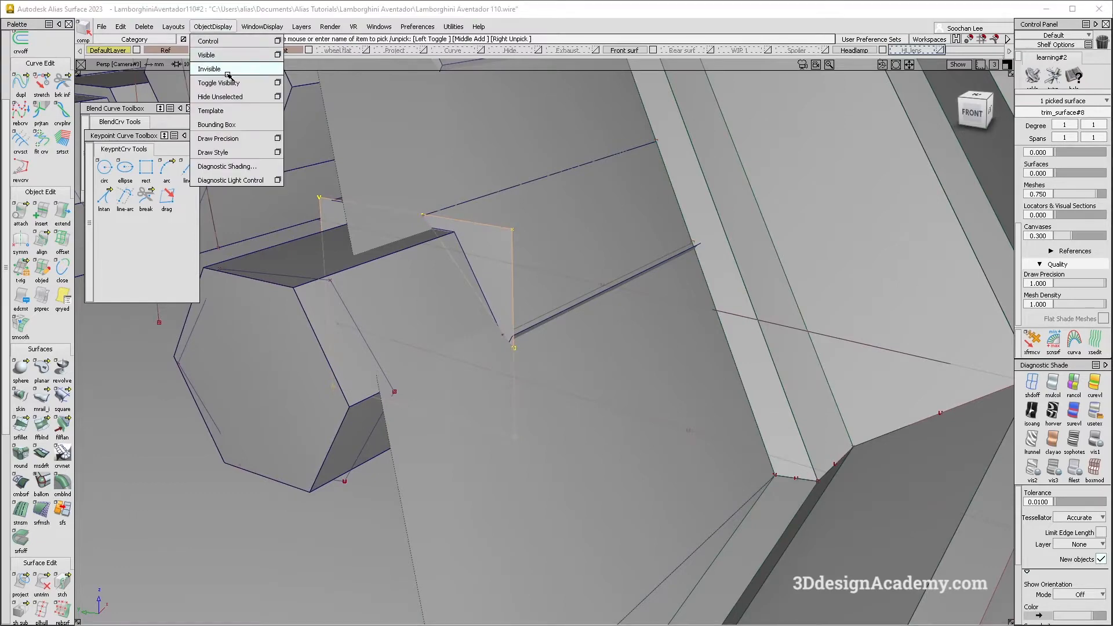
left_click(228, 69)
Step: Trim the rail surface to the outline of the lowest tube's side face
left_click_drag(348, 232, 488, 306, "alt+shift")
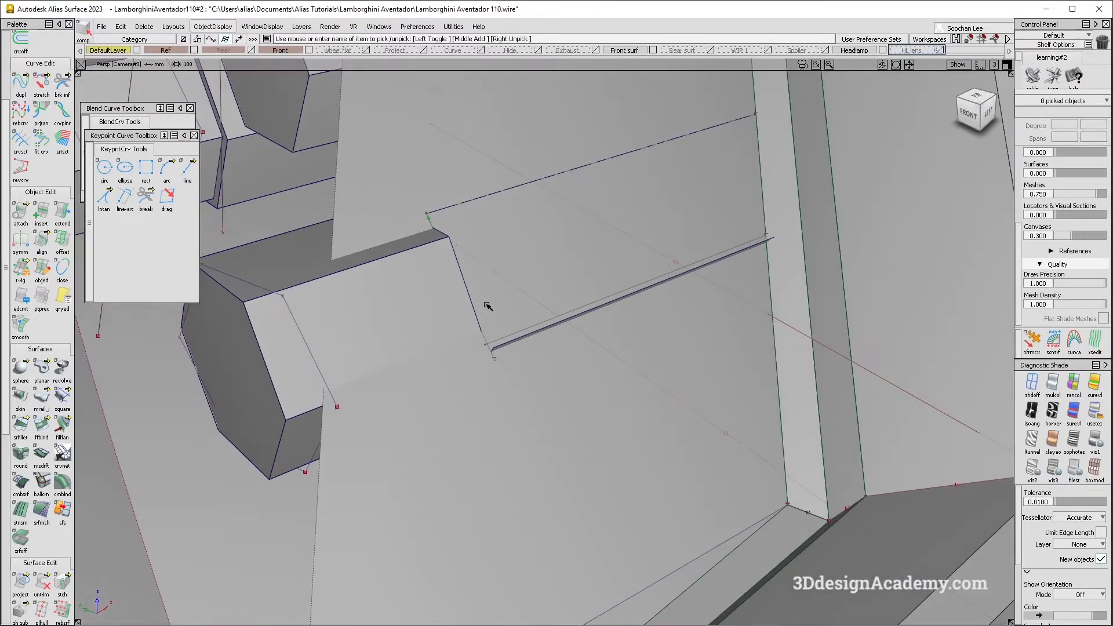
left_click_drag(475, 346, 472, 248, "alt+shift")
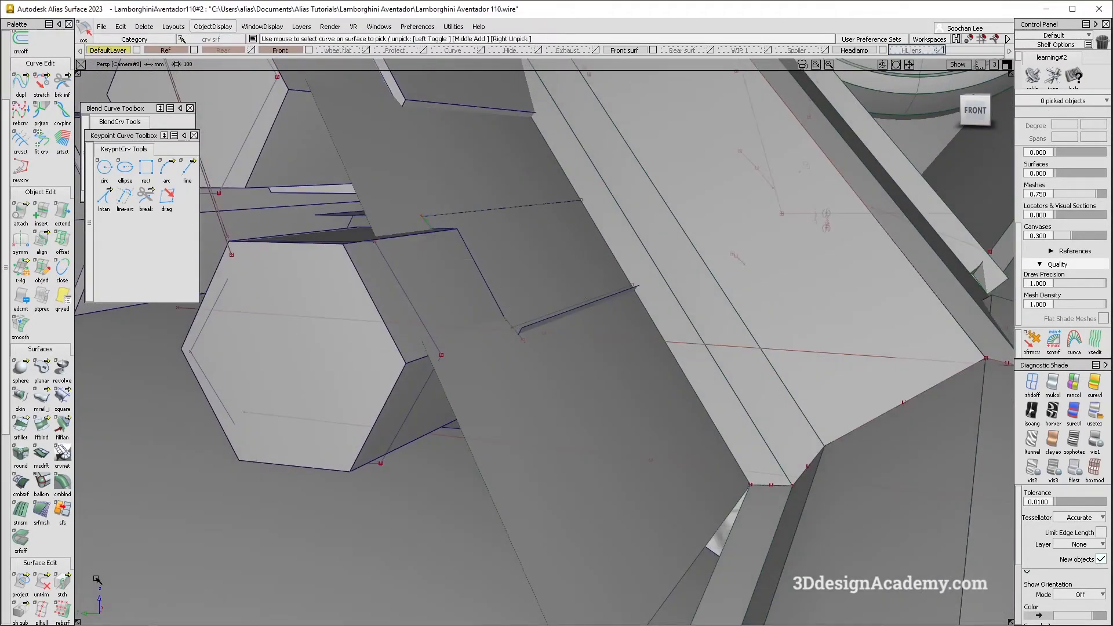
left_click_drag(414, 418, 365, 410, "alt+shift")
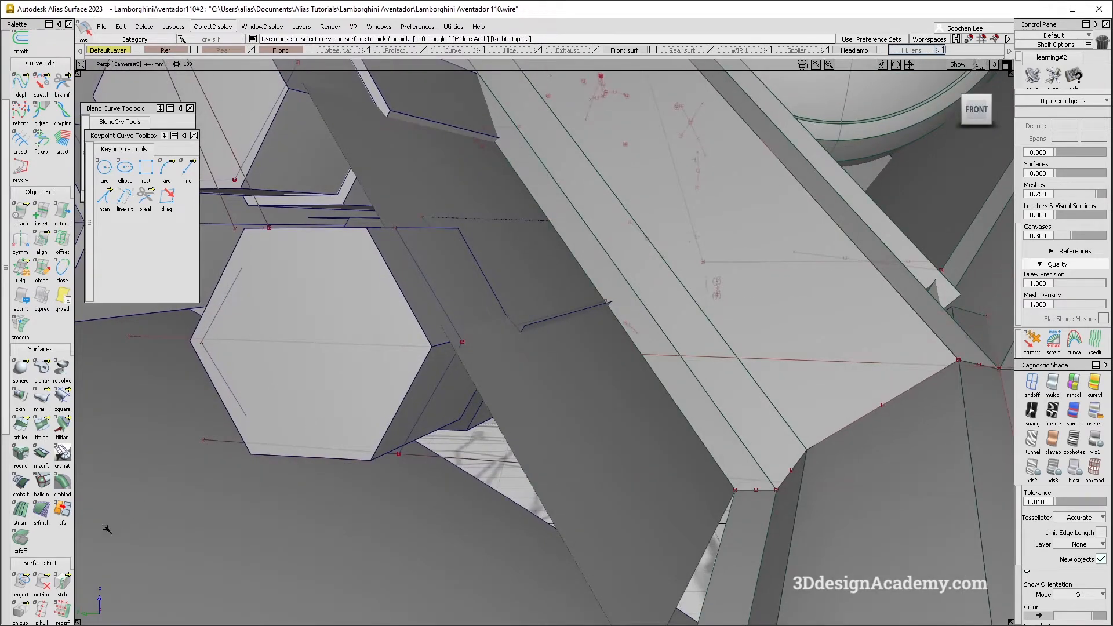
left_click(42, 583)
left_click_drag(522, 325, 438, 261, "alt+shift")
Step: Mirror the trimmed side face across the XY plane as a duplicate
left_click(582, 267)
left_click(120, 27)
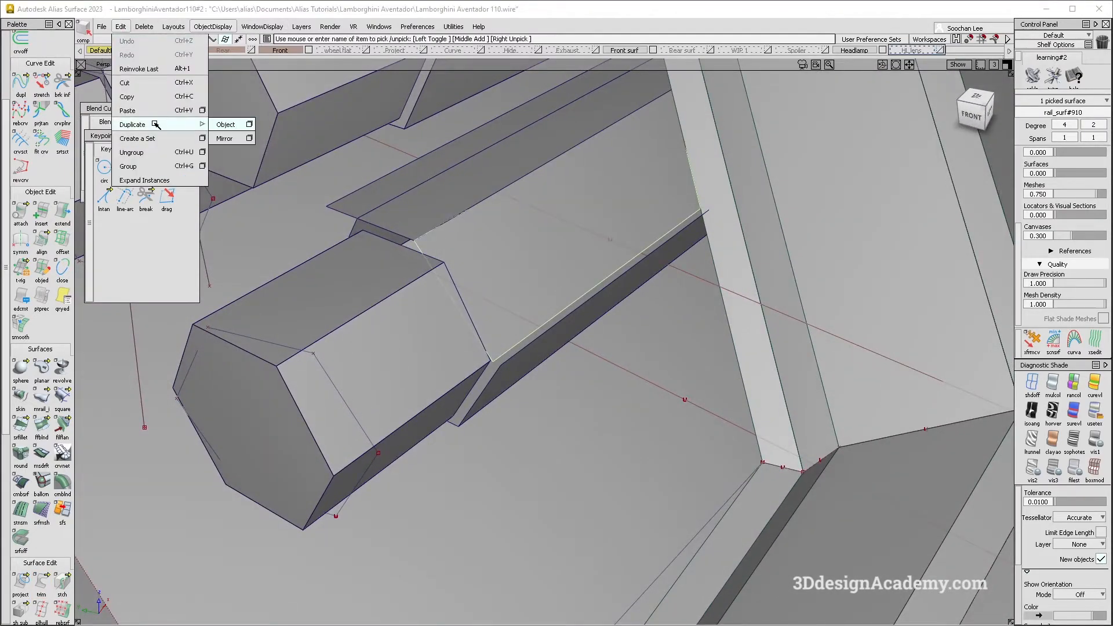
left_click(249, 138)
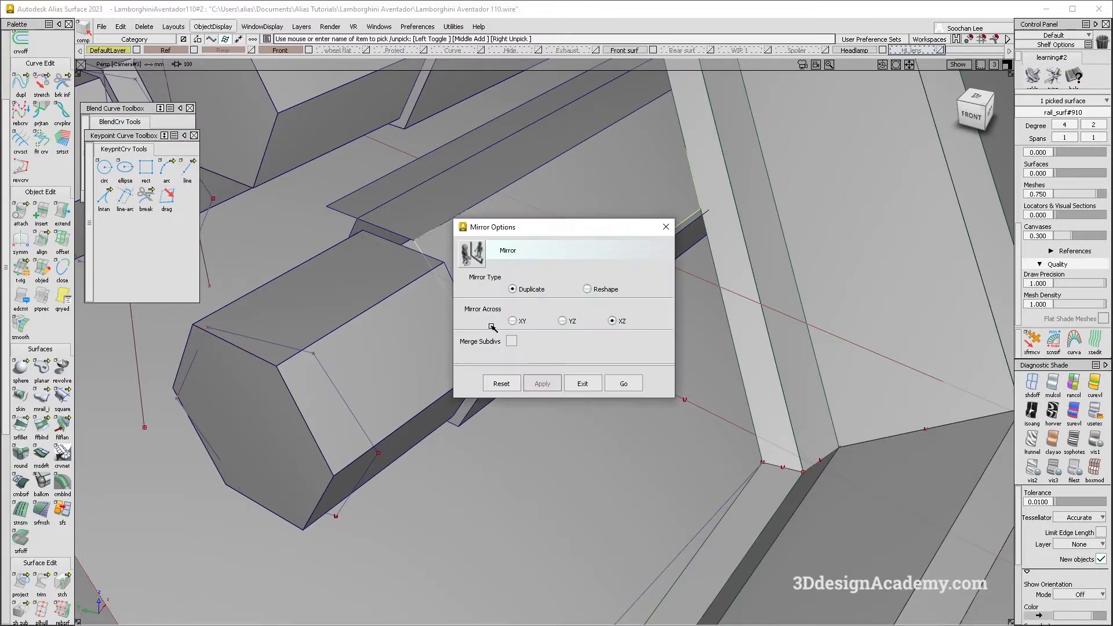
left_click(624, 384)
Step: Move the mirrored copy so its corner snaps to the lower front corner of the trimmed side face
left_click_drag(547, 385, 455, 496, "alt+shift")
right_click_drag(455, 496, 444, 510, "alt+shift")
middle_click_drag(455, 504, 588, 267, "alt+shift")
left_click(529, 424, "alt+shift")
mouse_move(529, 424)
right_mouse_down("alt+shift")
mouse_move(557, 411)
mouse_move(594, 436)
right_mouse_up("alt+shift")
right_click_drag(506, 482, 527, 281, "alt+shift")
middle_click_drag(527, 281, 573, 510, "alt+shift")
left_click(575, 362, "alt+shift")
right_click_drag(575, 362, 554, 386, "alt+shift")
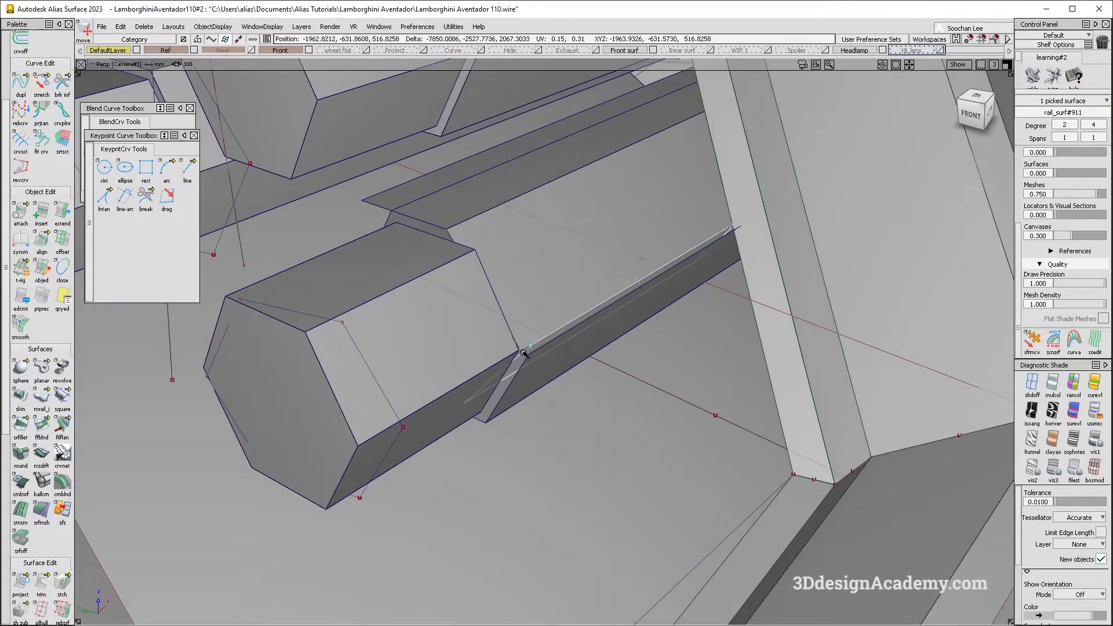
mouse_move(569, 425)
left_mouse_down("alt+shift")
mouse_move(577, 321)
mouse_move(705, 308)
mouse_move(599, 323)
mouse_move(661, 350)
mouse_move(520, 304)
mouse_move(450, 326)
mouse_move(480, 281)
mouse_move(493, 327)
mouse_move(548, 372)
left_mouse_up("alt+shift")
left_click(517, 293)
Step: Select the trimmed side face together with its mirrored copy and mirror both as duplicates
left_click_drag(627, 438, 630, 360, "ctrl+shift")
left_click_drag(565, 377, 426, 261, "alt+shift")
left_click(519, 371)
left_click_drag(365, 245, 416, 262, "alt+shift")
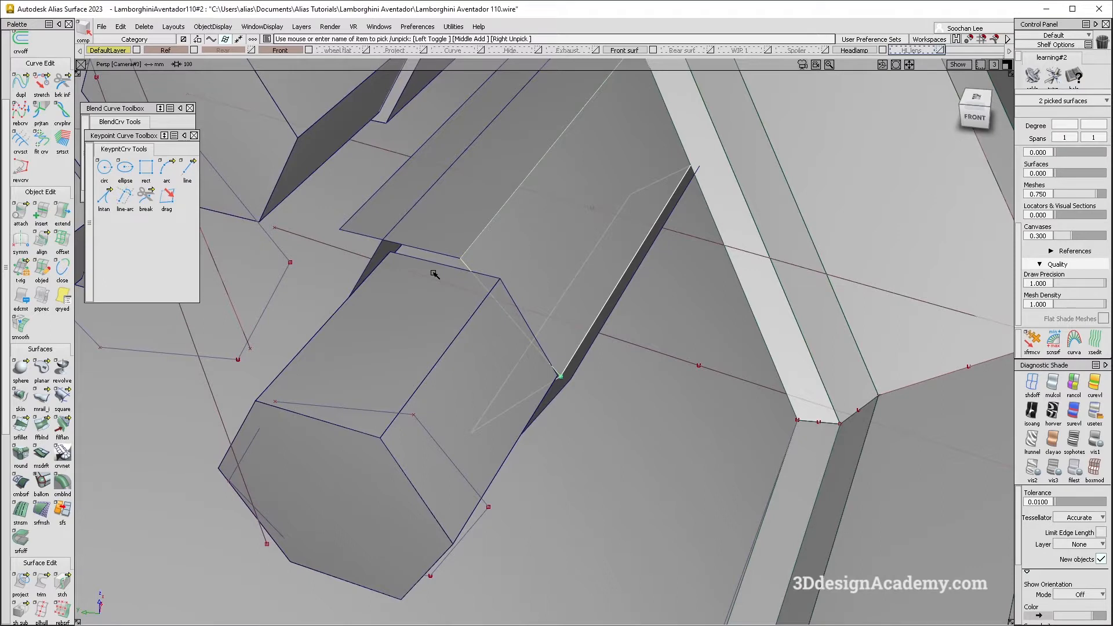
left_click(121, 27)
left_click(250, 138)
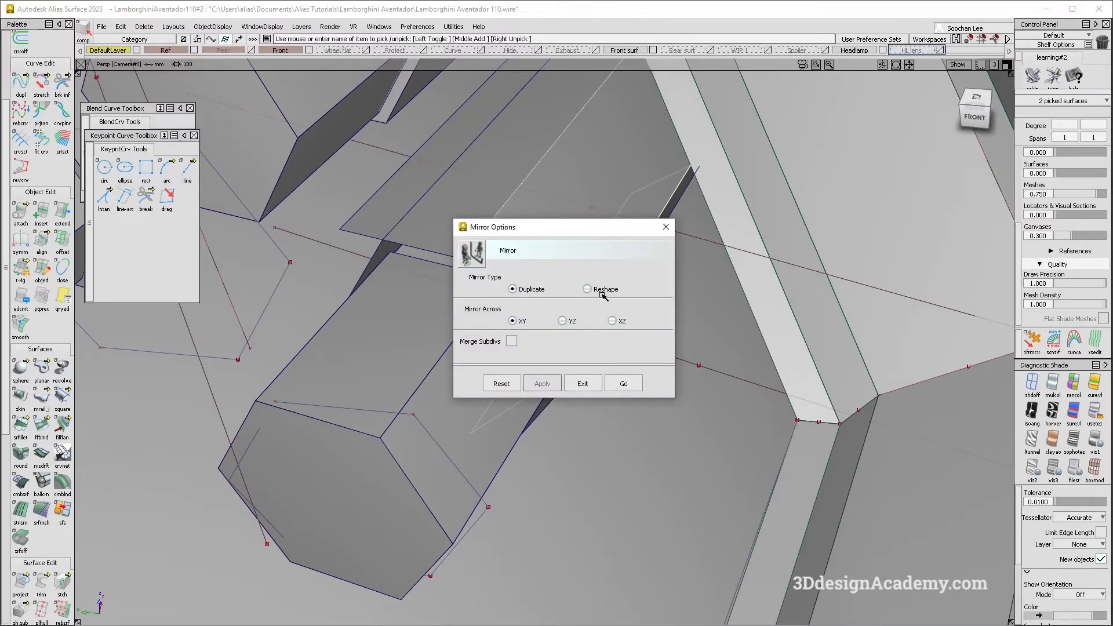
left_click(626, 382)
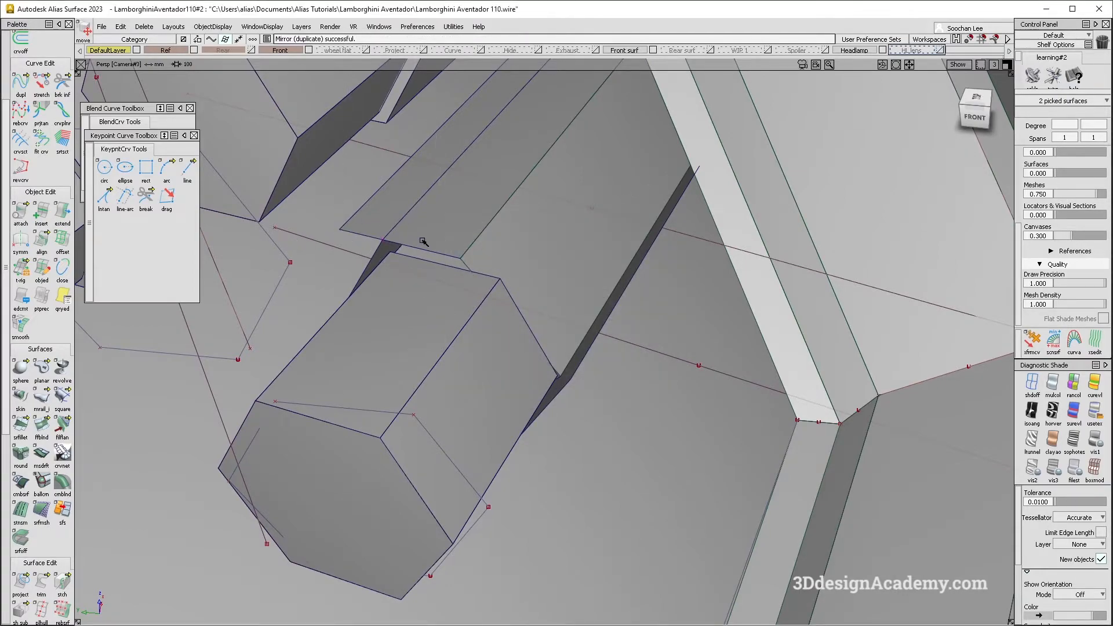
Step: Set the pivot of the mirrored pair of side faces at its corner and snap the pair to the lowest tube's upper front corner
right_click_drag(454, 294, 447, 352, "alt+shift")
left_click_drag(447, 351, 488, 306, "alt+shift")
mouse_move(488, 306)
right_mouse_down("alt+shift")
mouse_move(378, 350)
mouse_move(426, 343)
right_mouse_up("alt+shift")
left_click_drag(387, 348, 375, 372, "alt+shift")
middle_click_drag(375, 371, 400, 338, "ctrl+shift")
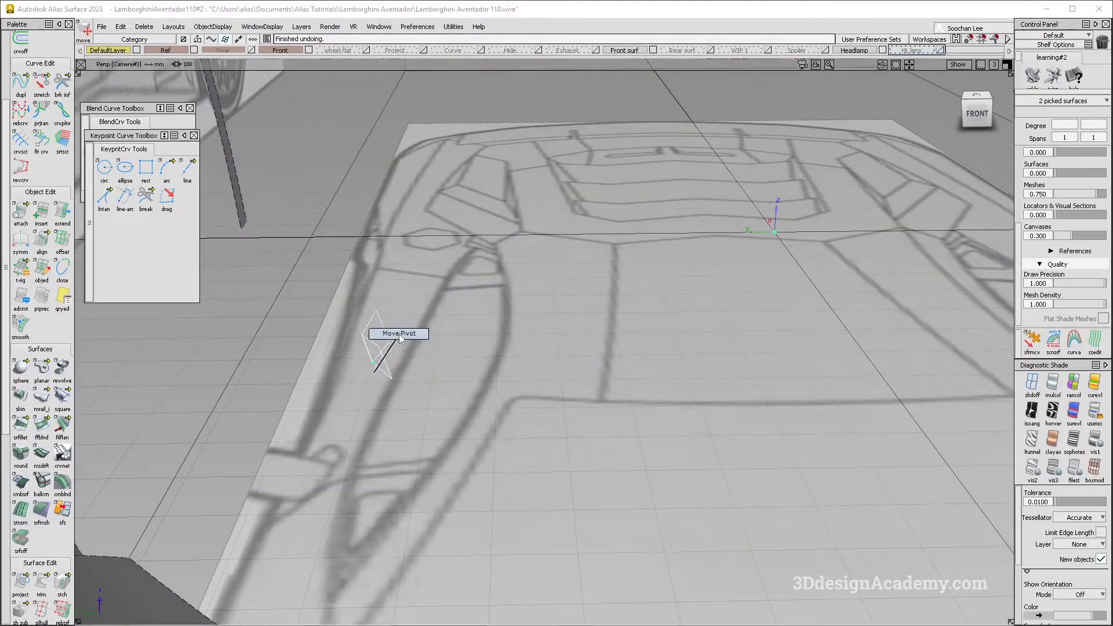
right_click_drag(731, 346, 360, 395, "alt+shift")
middle_click_drag(359, 399, 358, 360, "ctrl+shift")
middle_click_drag(365, 406, 476, 363, "alt+shift")
Step: Select the lowest tube's surfaces together with the mirrored pair and isolate them by hiding everything else
left_click_drag(488, 333, 490, 302, "ctrl+shift")
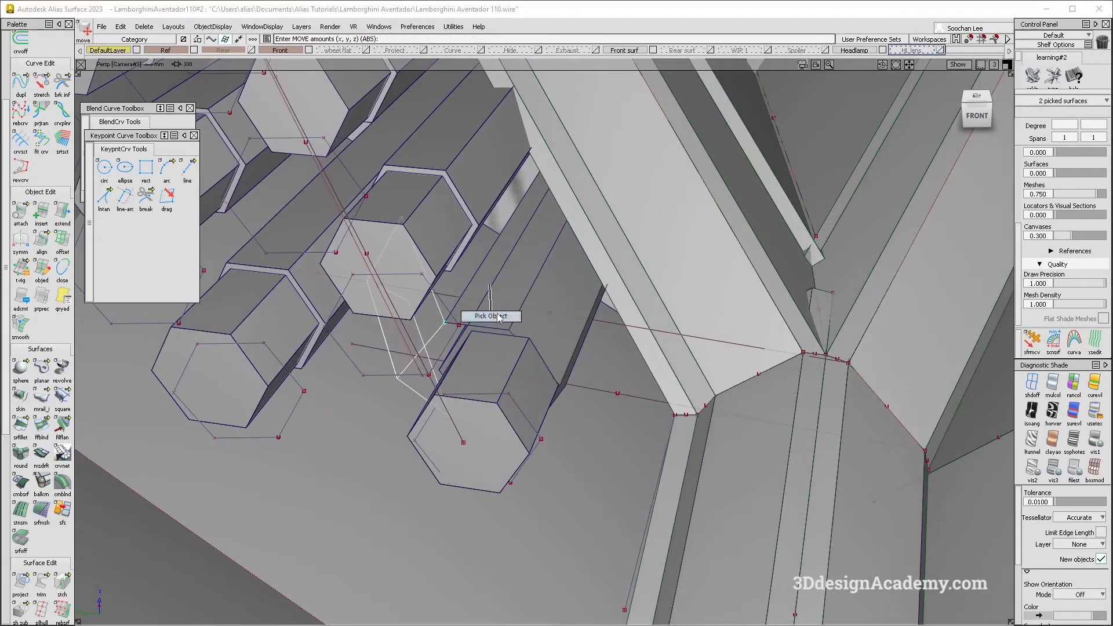
left_click(537, 336)
left_click(205, 28)
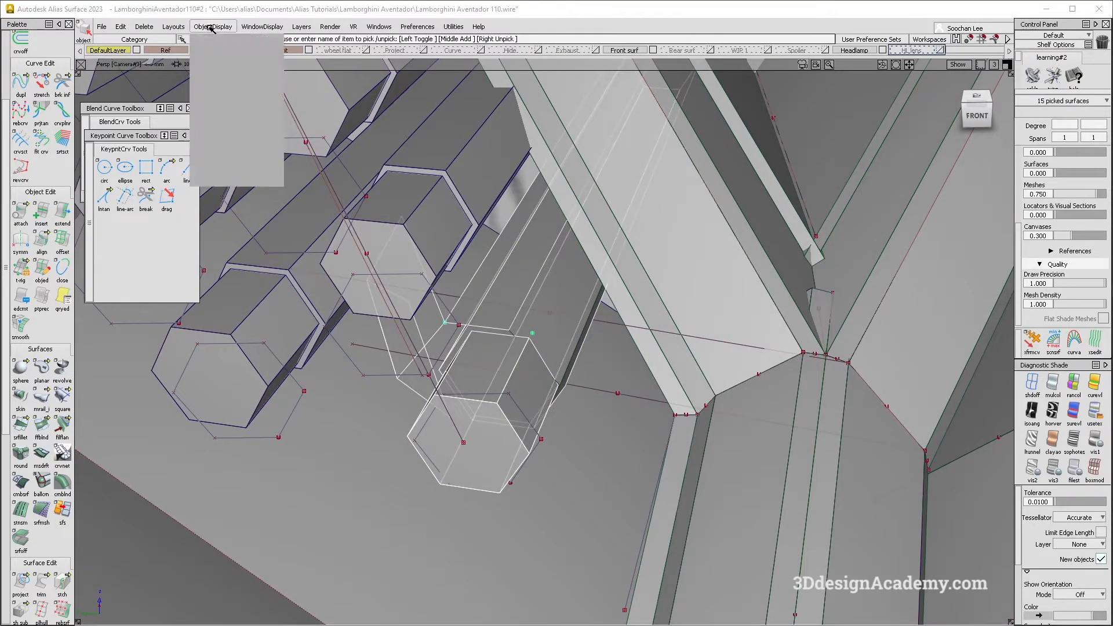
left_click(216, 95)
mouse_move(406, 371)
left_mouse_down("alt+shift")
mouse_move(497, 435)
mouse_move(474, 355)
left_mouse_up("alt+shift")
Step: Set the mirrored pair's pivot at the corner it shares with the tube and check the pair from the top view
left_click_drag(420, 328, 422, 381, "ctrl+shift")
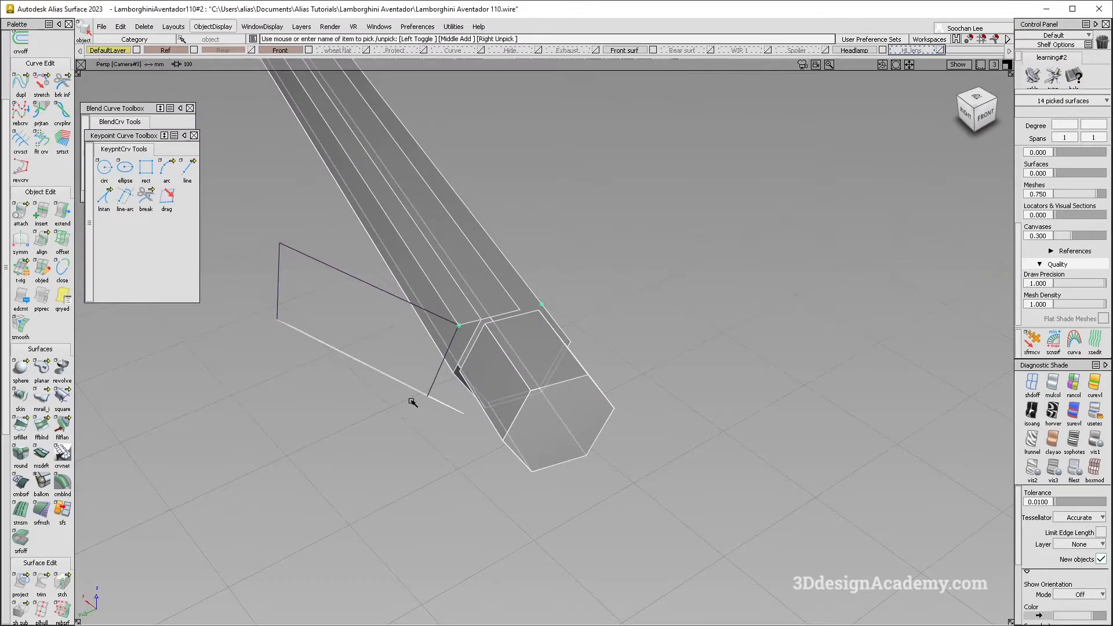
left_click(418, 369)
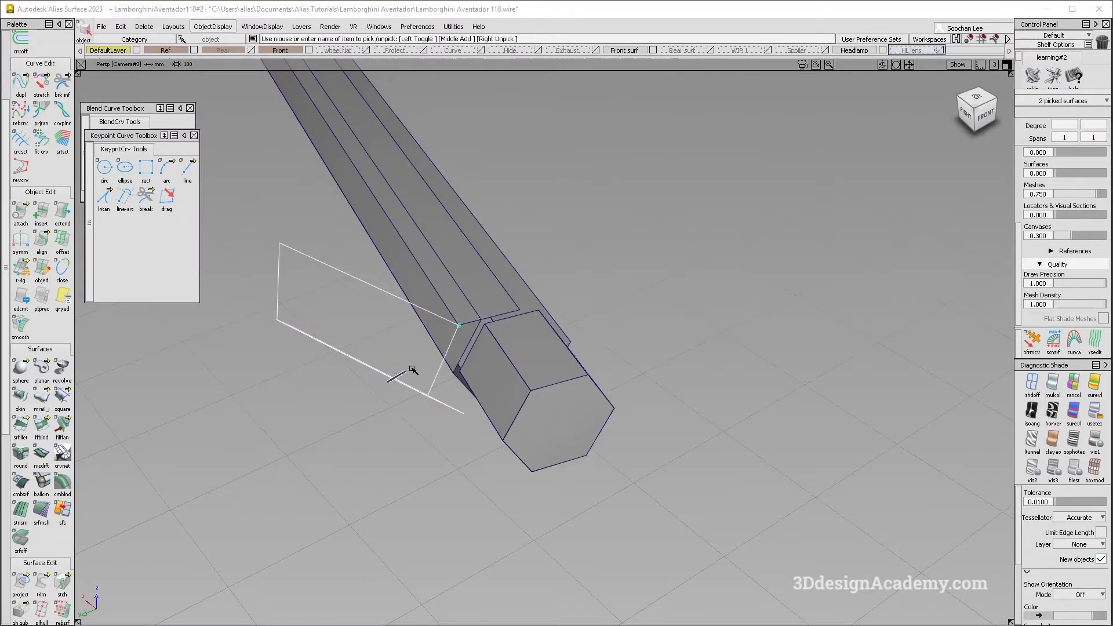
right_click_drag(412, 370, 440, 355, "ctrl+shift")
mouse_move(516, 300)
left_mouse_down("alt+shift")
mouse_move(461, 331)
mouse_move(477, 275)
left_mouse_up("alt+shift")
left_click_drag(537, 251, 995, 122, "ctrl+shift")
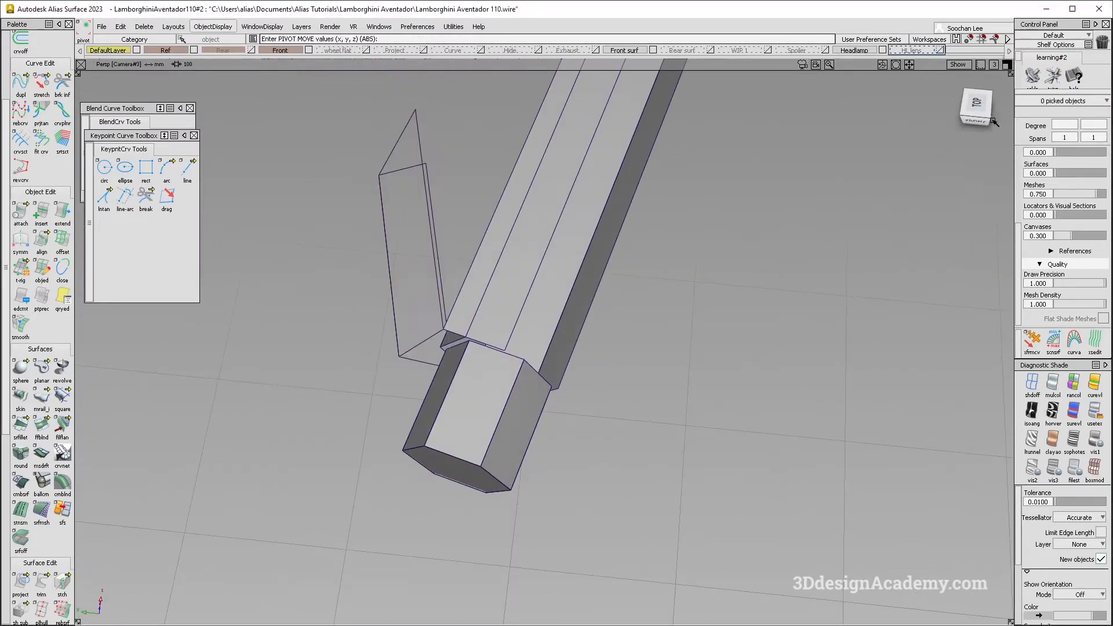
left_click(977, 103)
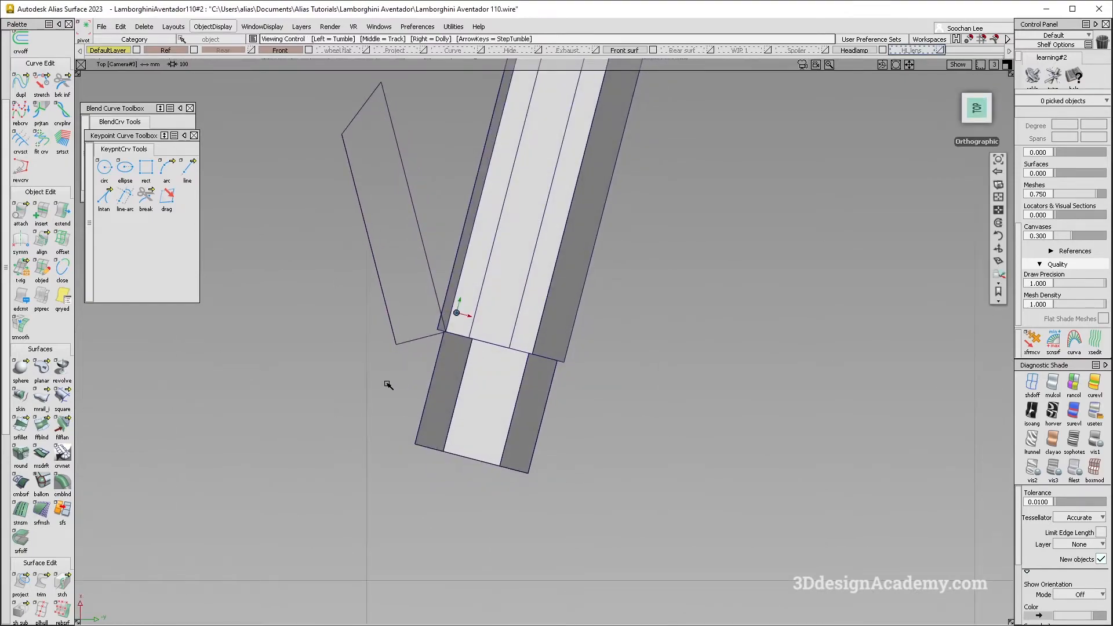
left_click_drag(385, 385, 538, 362, "alt+shift")
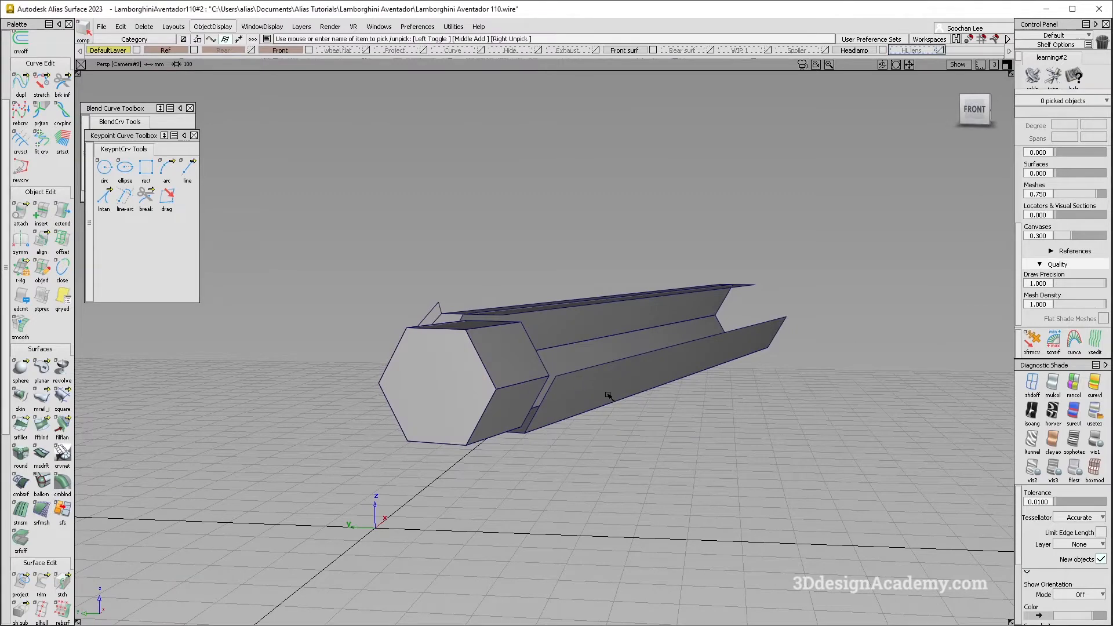
Step: Delete the outer tube's two untrimmed side faces on the side of the Y-shaped strip's arm
key("Delete")
left_click(645, 395)
mouse_move(618, 408)
left_mouse_down("alt+shift")
mouse_move(629, 374)
mouse_move(676, 357)
left_mouse_up("alt+shift")
Step: Select the outer tube's bottom face and set its pivot at its front corner
mouse_move(562, 360)
left_mouse_down("ctrl+shift")
mouse_move(491, 447)
mouse_move(435, 484)
left_mouse_up("ctrl+shift")
left_click(497, 423)
middle_click_drag(435, 485, 498, 421, "ctrl+shift")
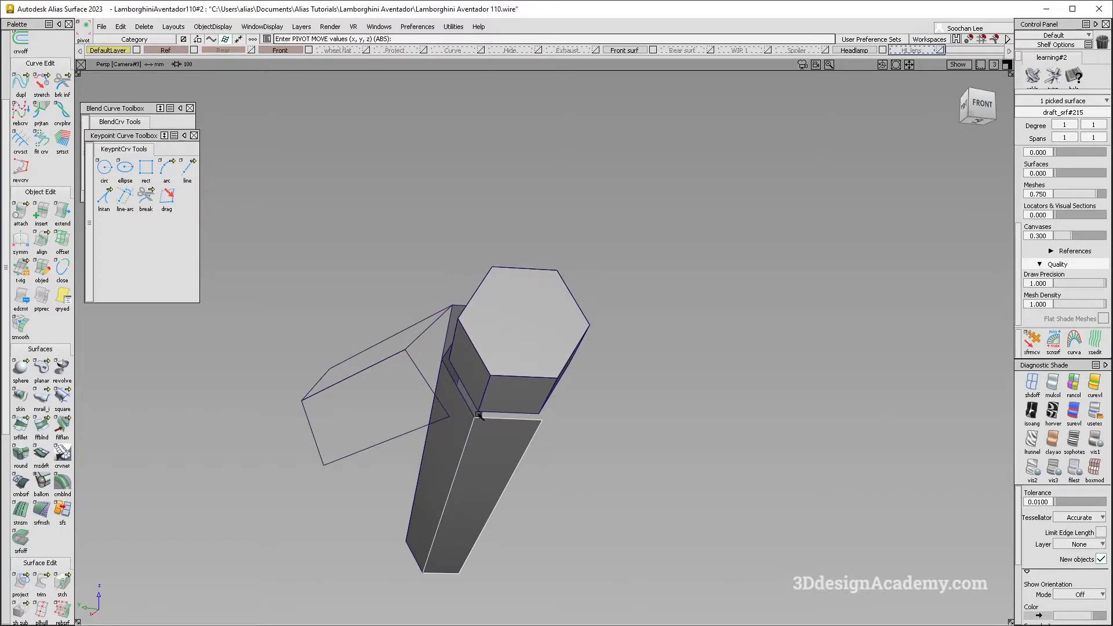
Step: Restore all hidden geometry, then isolate the lowest tube with the mirrored pair and the trimmed side faces
mouse_move(499, 419)
left_mouse_down("alt+shift")
mouse_move(477, 467)
mouse_move(641, 505)
left_mouse_up("alt+shift")
mouse_move(441, 461)
left_mouse_down("ctrl+shift")
mouse_move(437, 387)
mouse_move(490, 380)
mouse_move(557, 342)
left_mouse_up("ctrl+shift")
left_click_drag(642, 264, 272, 580)
left_click(212, 26)
left_click(216, 56)
left_click_drag(580, 414, 498, 365, "alt+shift")
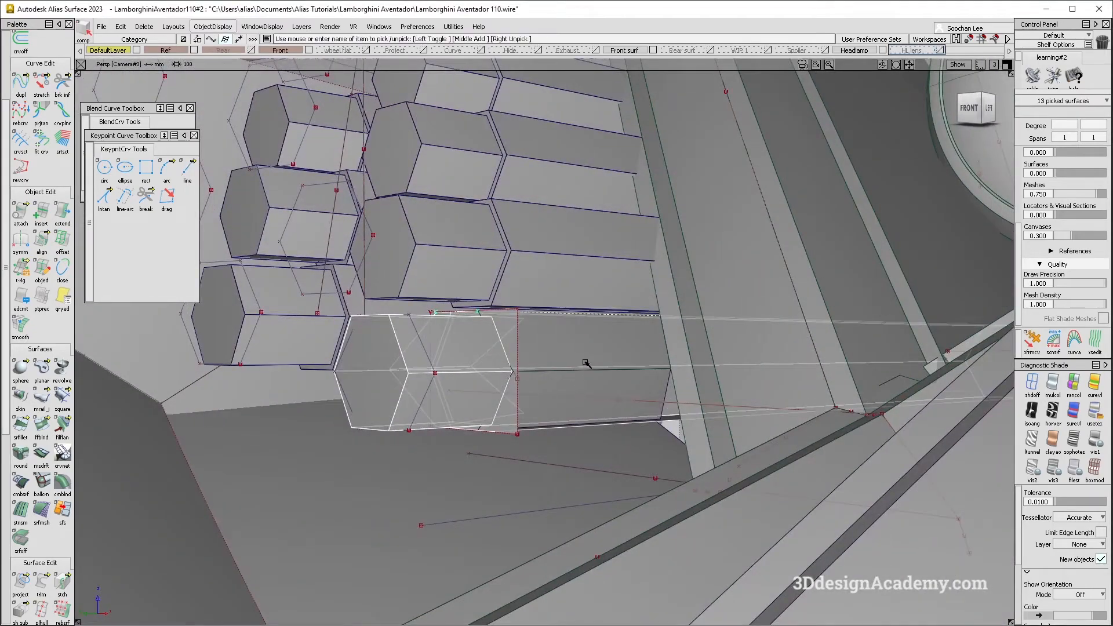
left_click_drag(608, 385, 782, 340, "alt+shift")
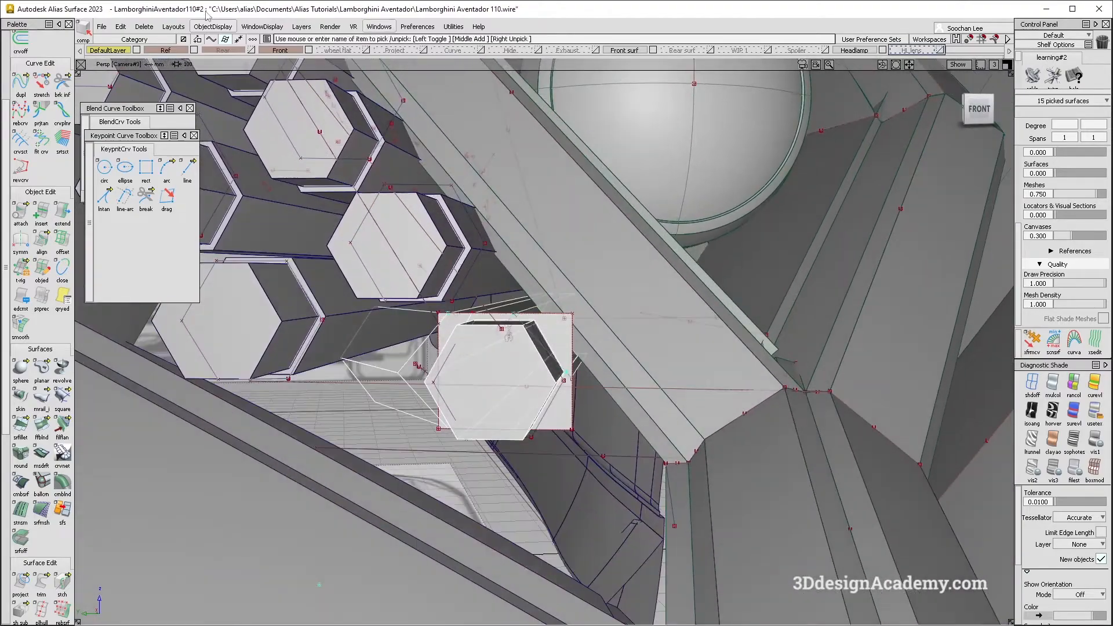
left_click(221, 28)
left_click(221, 81)
Step: Move the outer tube's bottom face so its front corner snaps to the lower corner of the trimmed side faces
left_click_drag(522, 348, 543, 449, "alt+shift")
left_click(534, 427)
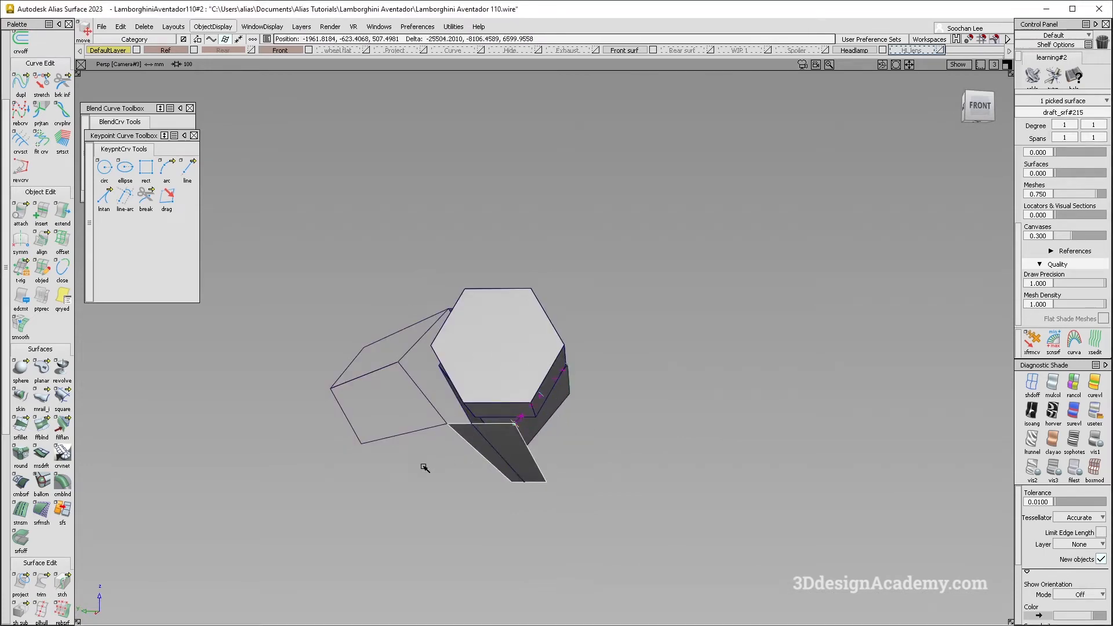
right_click_drag(446, 430, 510, 412, "alt+shift")
Step: Delete the two old outer side faces of the tube next to the mirrored pair
left_click_drag(511, 411, 467, 331, "alt+shift")
middle_click_drag(467, 330, 449, 244, "alt+shift")
right_click_drag(395, 364, 428, 316, "alt+shift")
left_click_drag(427, 315, 450, 340, "alt+shift")
left_click(448, 342)
left_click(439, 417)
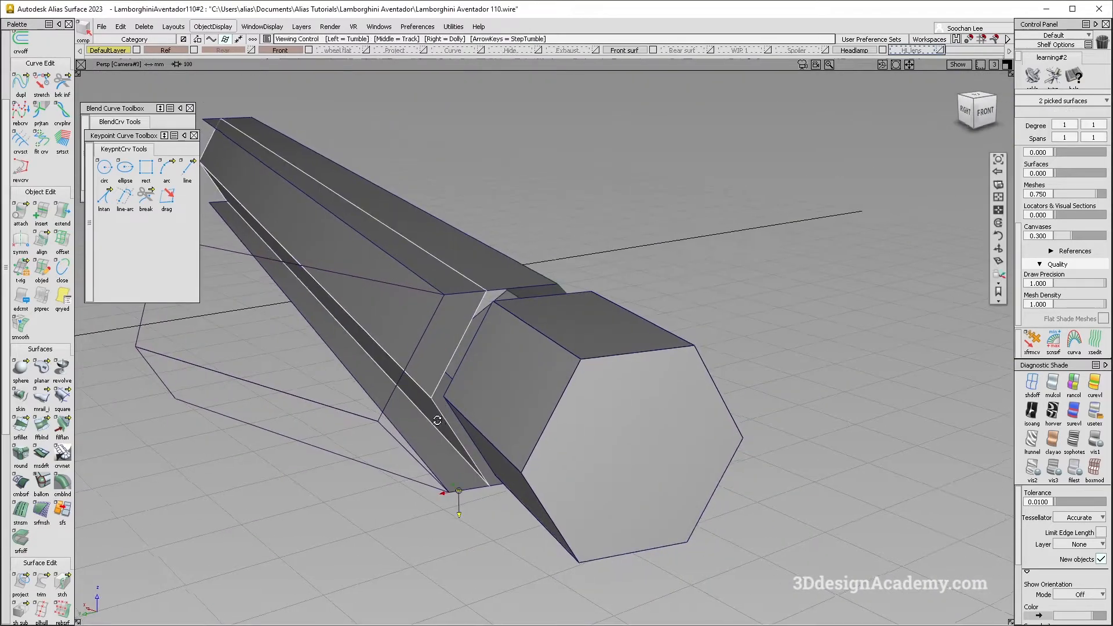
left_click_drag(436, 426, 385, 355, "alt+shift")
key("Delete")
key("Return")
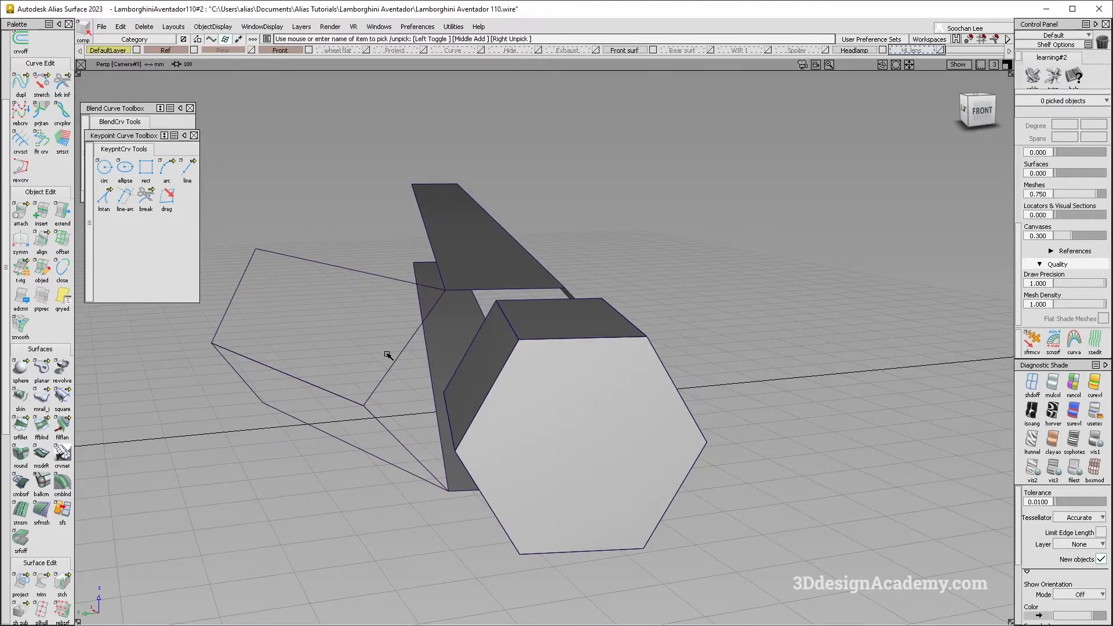
Step: Draw two straight edit point curves from the shared corner, one along the mirrored face's upper edge and one along the top face's edge
left_click_drag(350, 430, 436, 319, "alt+shift")
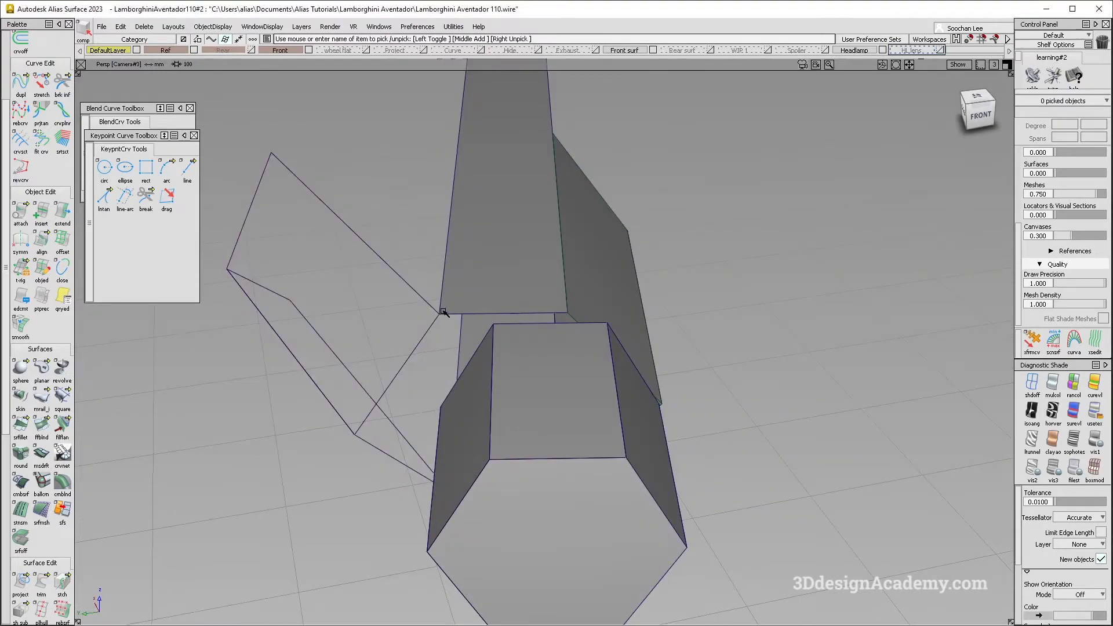
left_click_drag(467, 244, 401, 434, "alt+shift")
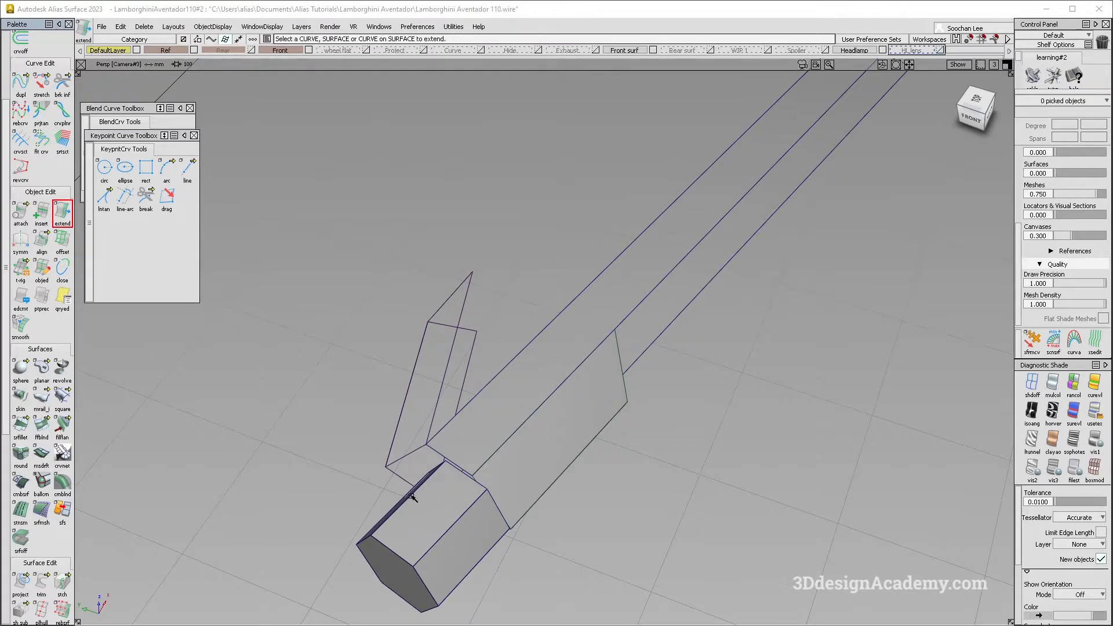
scroll(42, 139, "up", 3)
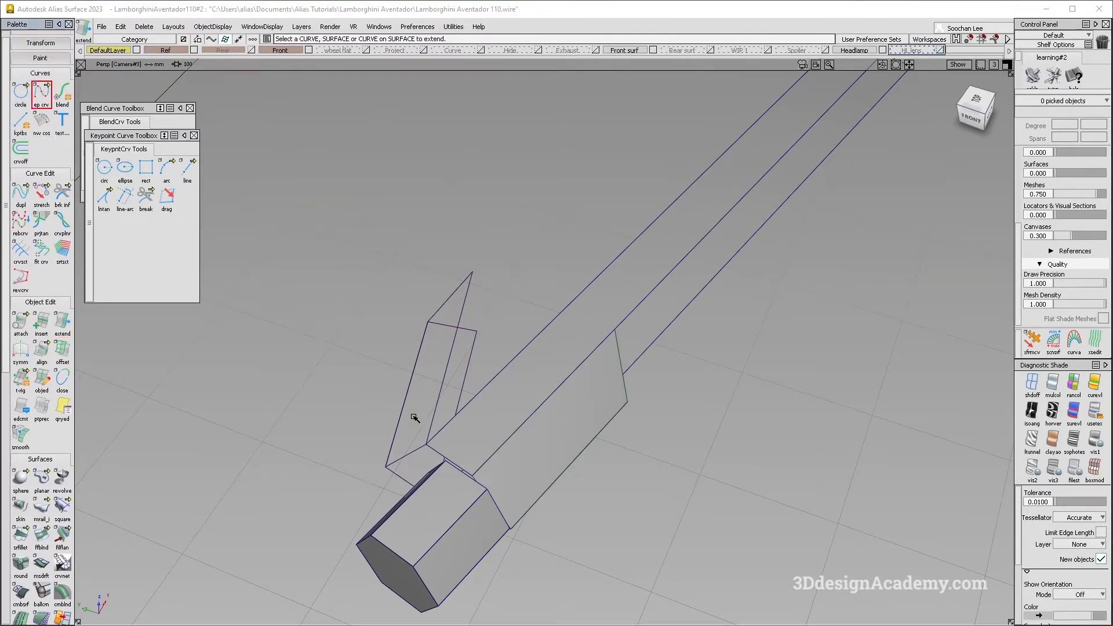
left_click(428, 439)
middle_click_drag(476, 200, 475, 187, "ctrl+shift")
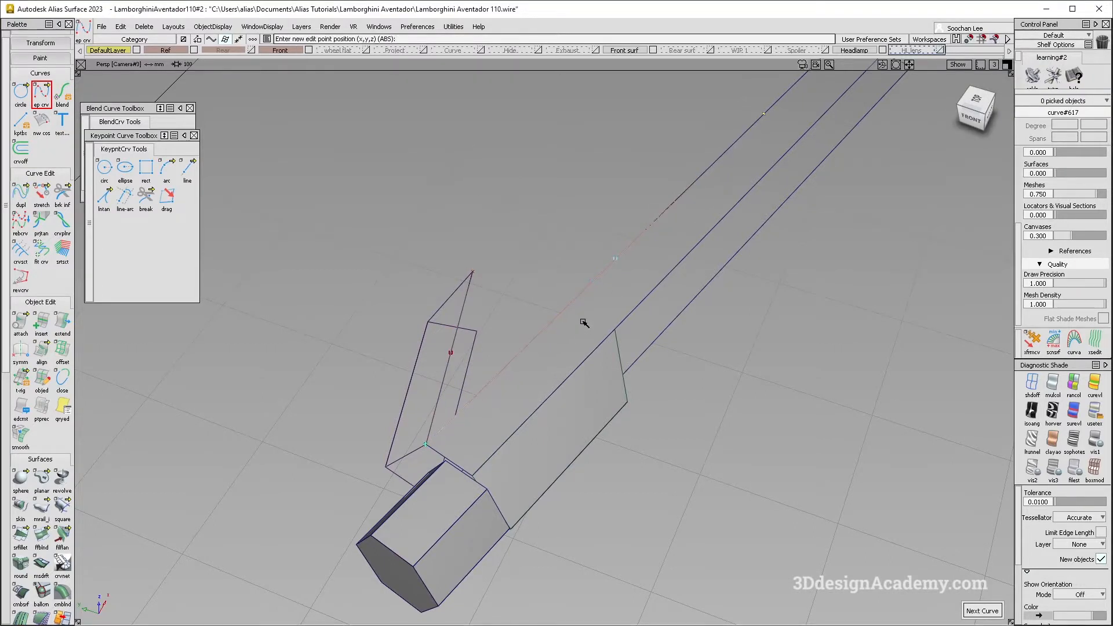
scroll(37, 489, "down", 6)
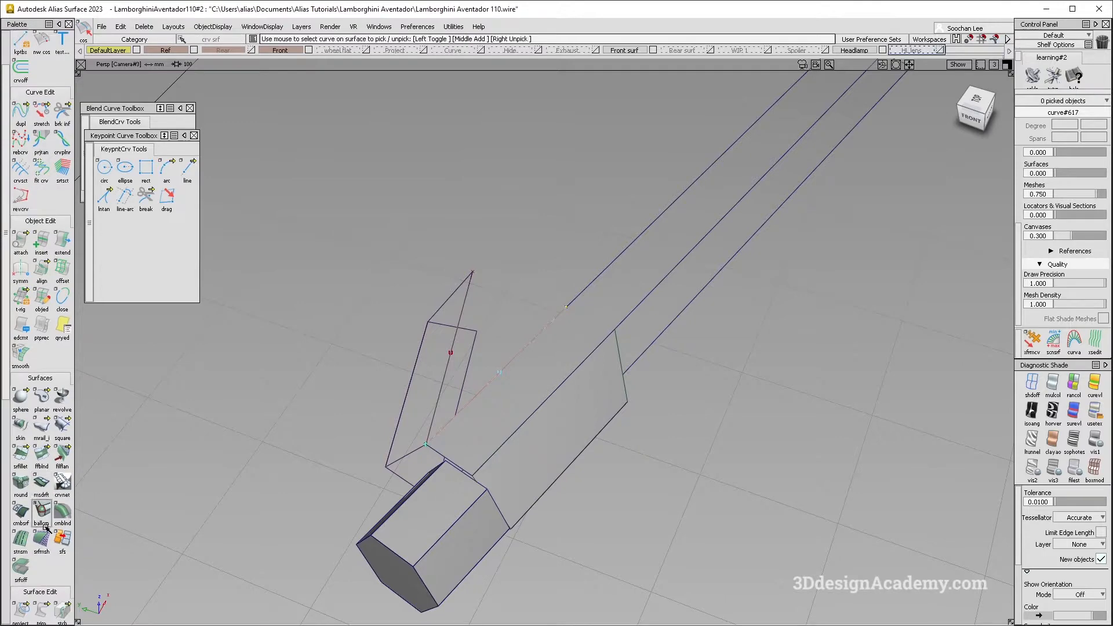
Step: Measure the angle between the two construction curves at their shared corner
left_click_drag(306, 502, 360, 523, "alt+shift")
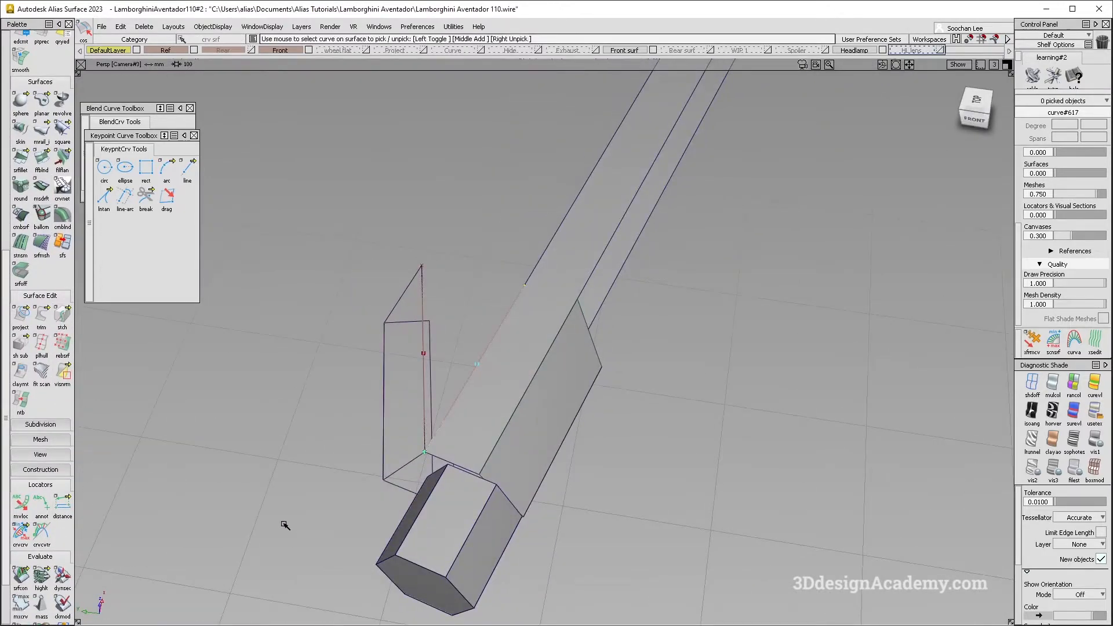
left_click_drag(61, 510, 107, 509)
left_click_drag(615, 301, 576, 304, "alt+shift")
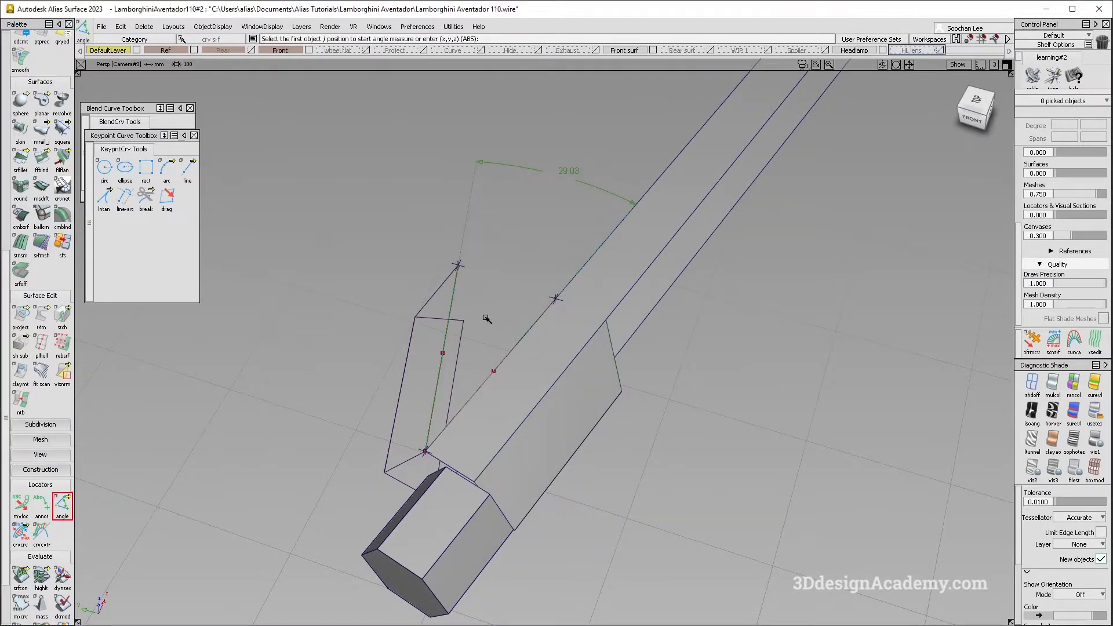
Step: Rotate the upper face of the mirrored pair to -29.03 degrees about Z
left_click_drag(443, 333, 412, 346, "ctrl+shift")
left_click_drag(411, 345, 383, 381)
left_click_drag(554, 455, 616, 440, "alt+shift")
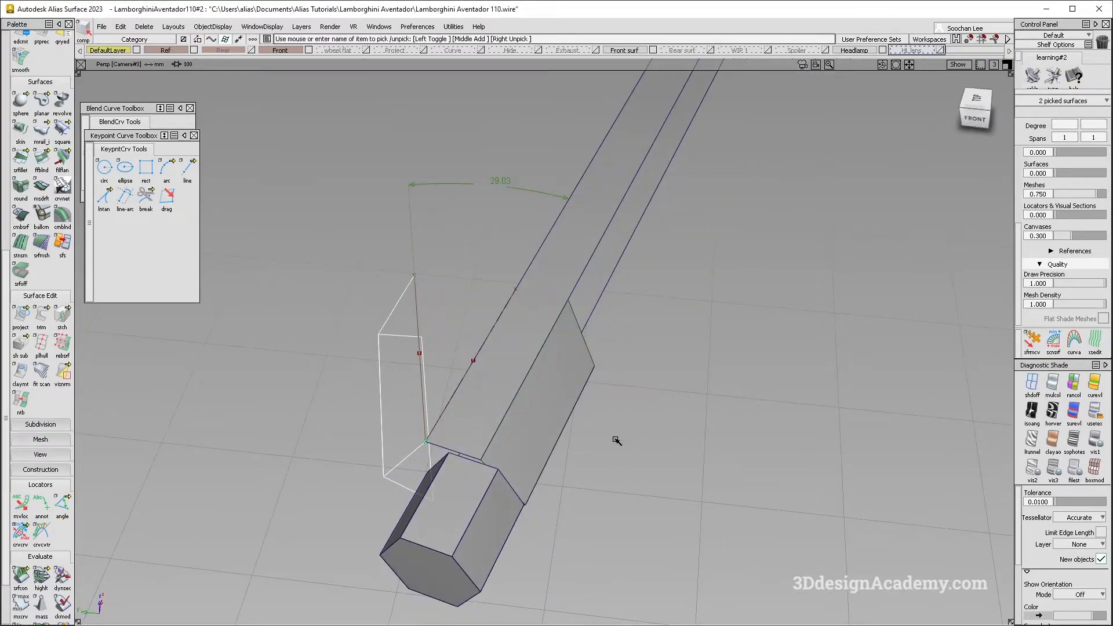
key("ctrl+5")
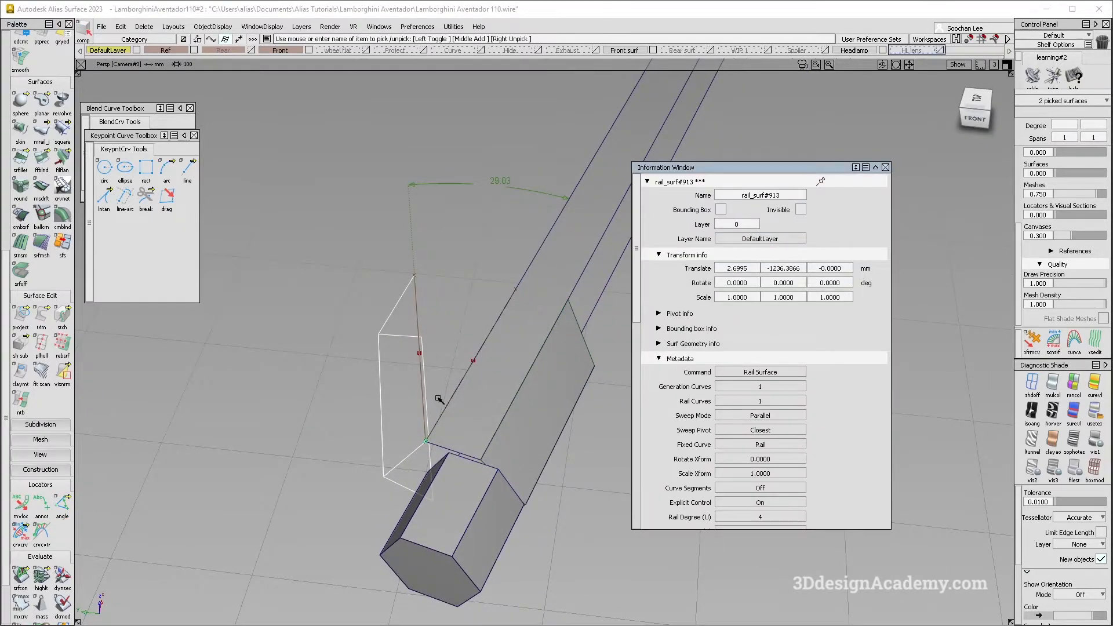
left_click(405, 329)
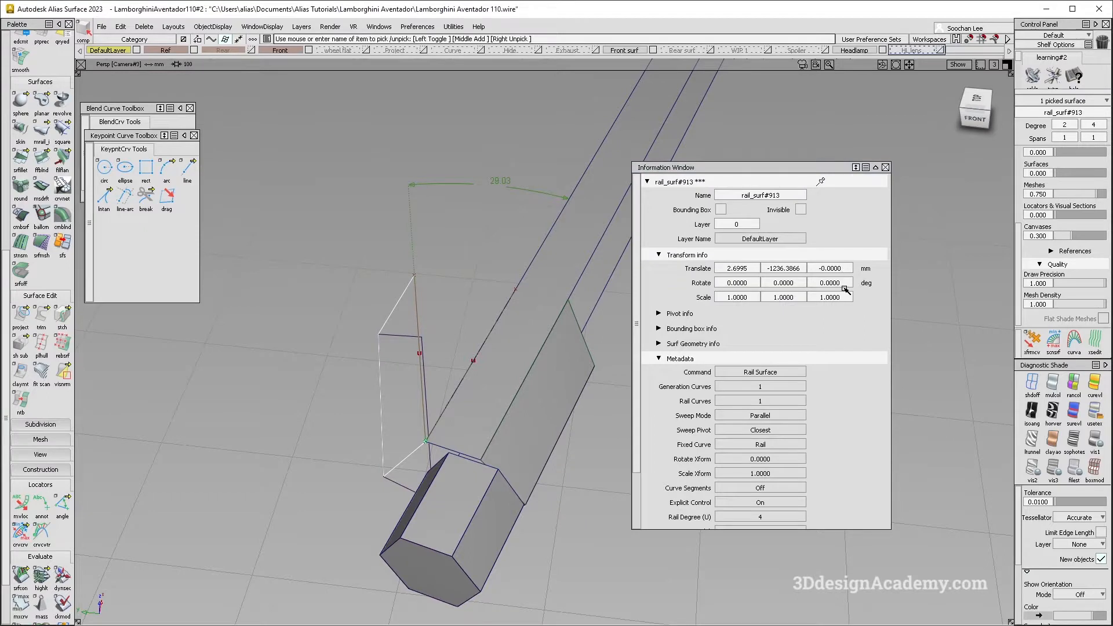
middle_click_drag(546, 305, 544, 329, "ctrl+shift")
right_click_drag(495, 299, 364, 334)
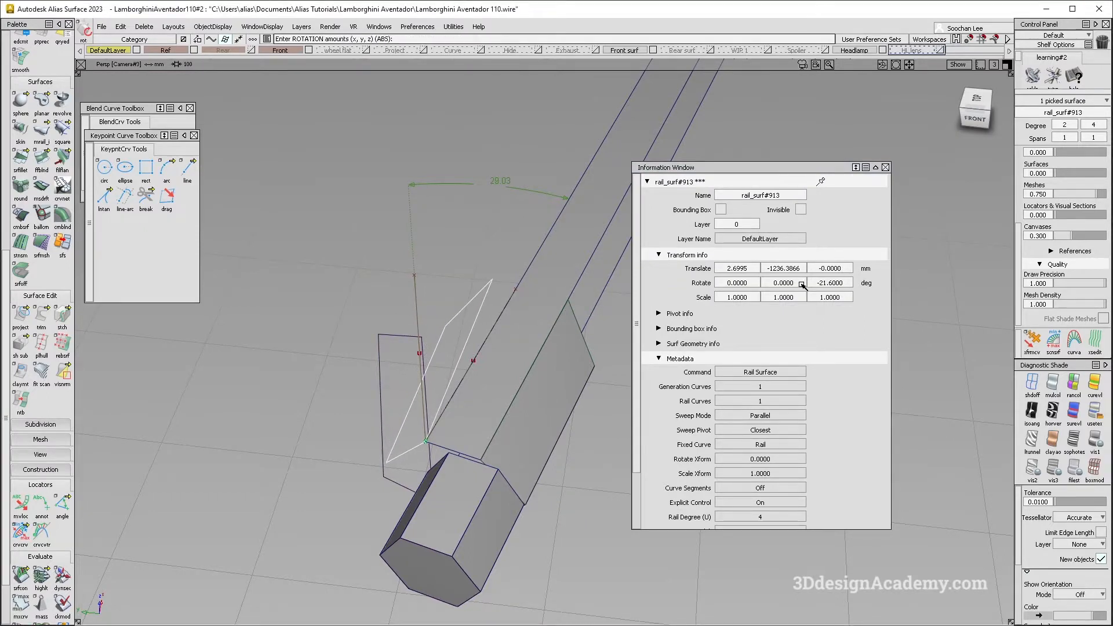
left_click(841, 283)
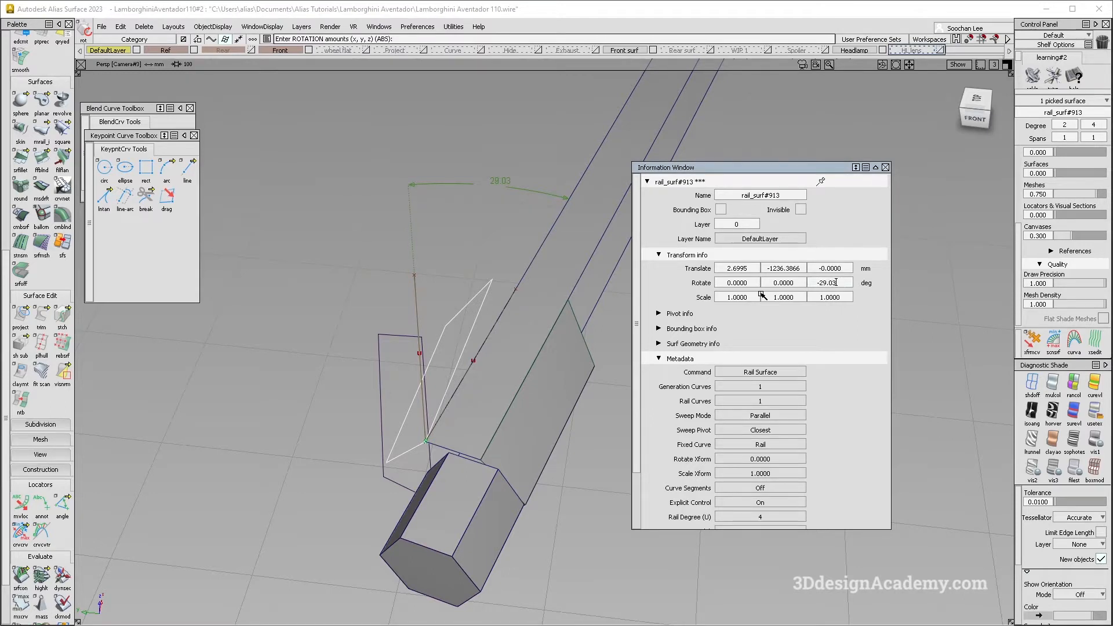
key("Return")
Step: Set the lower mirrored face's Z rotation to -29.03 degrees to match the upper one
left_click_drag(428, 409, 424, 333, "ctrl+shift")
left_click_drag(405, 351, 376, 388)
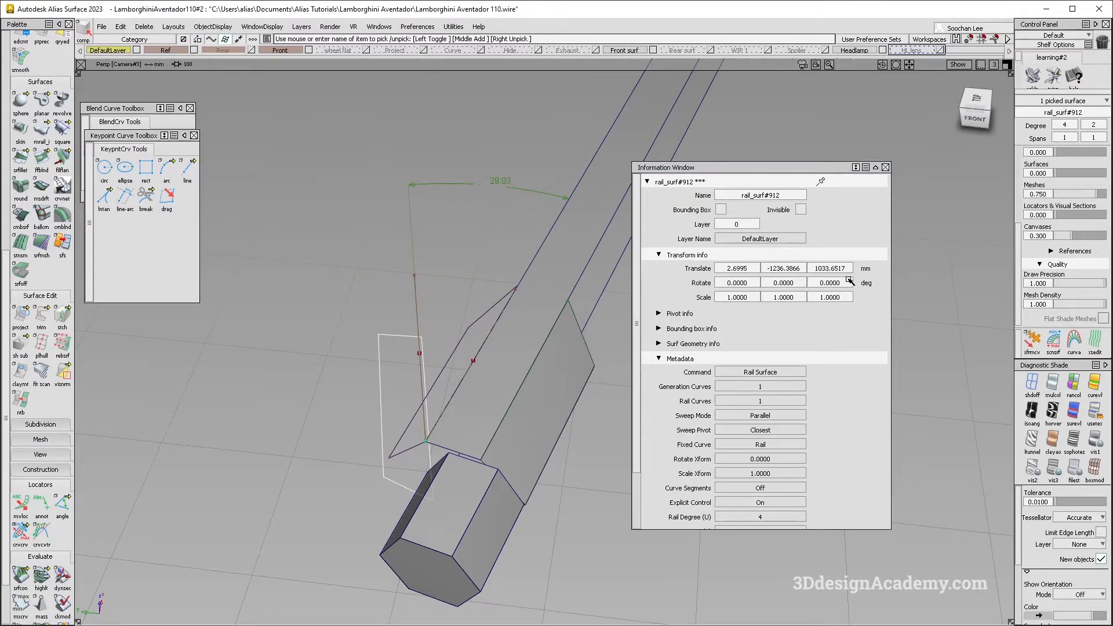
left_click(835, 283)
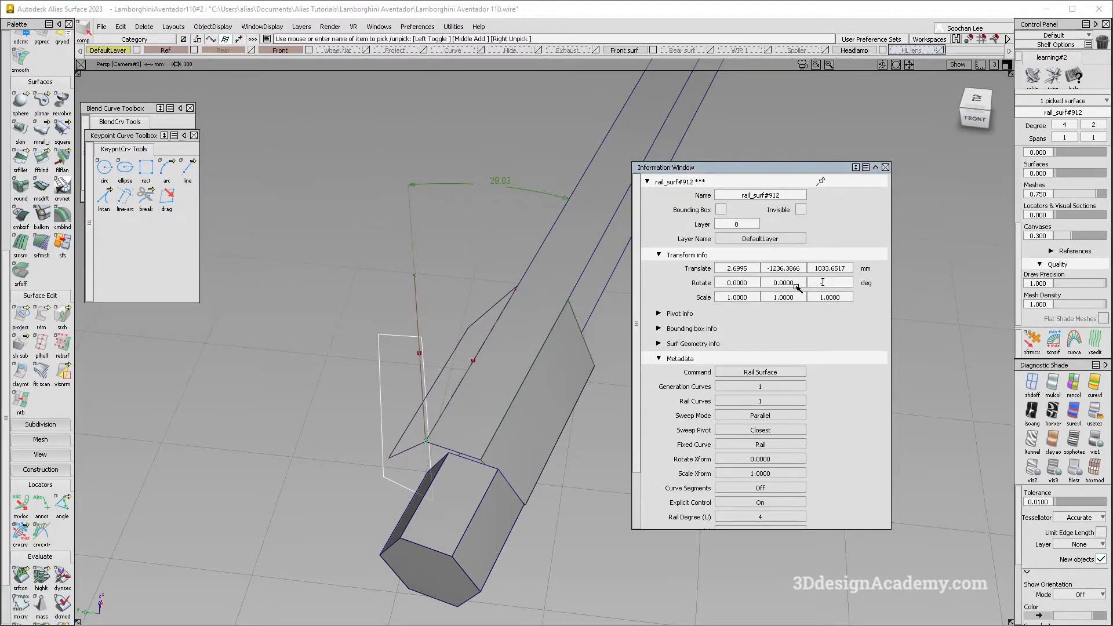
type("-29.03")
key("Return")
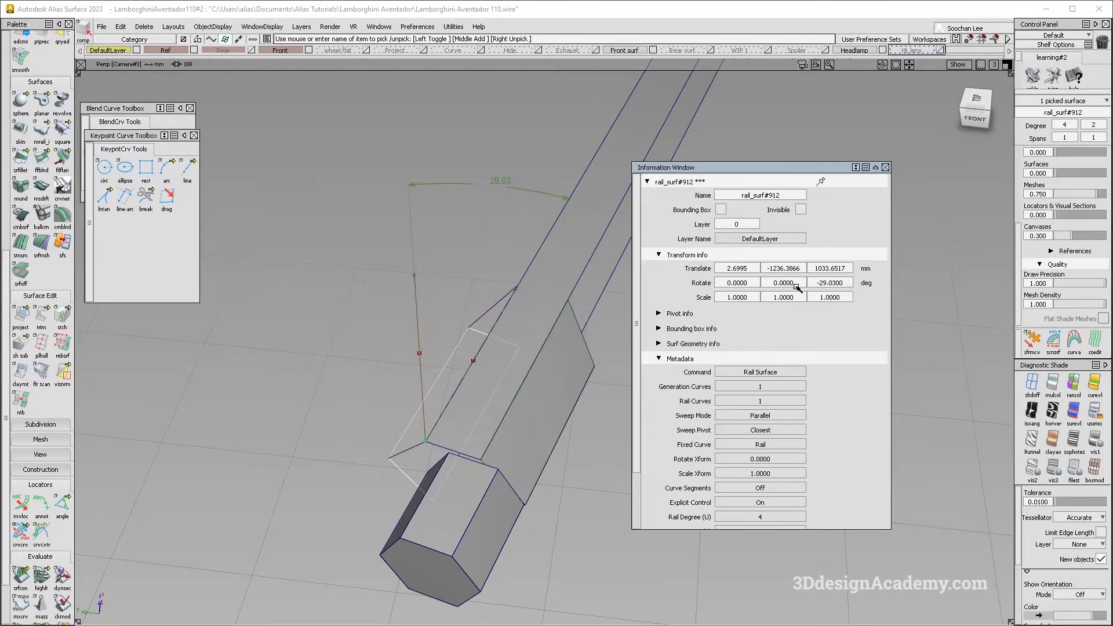
Step: Select all surfaces of the inner hexagonal lamp and hide them, leaving the rebuilt outer faces
left_click_drag(555, 469, 207, 428, "alt+shift")
left_click(569, 433)
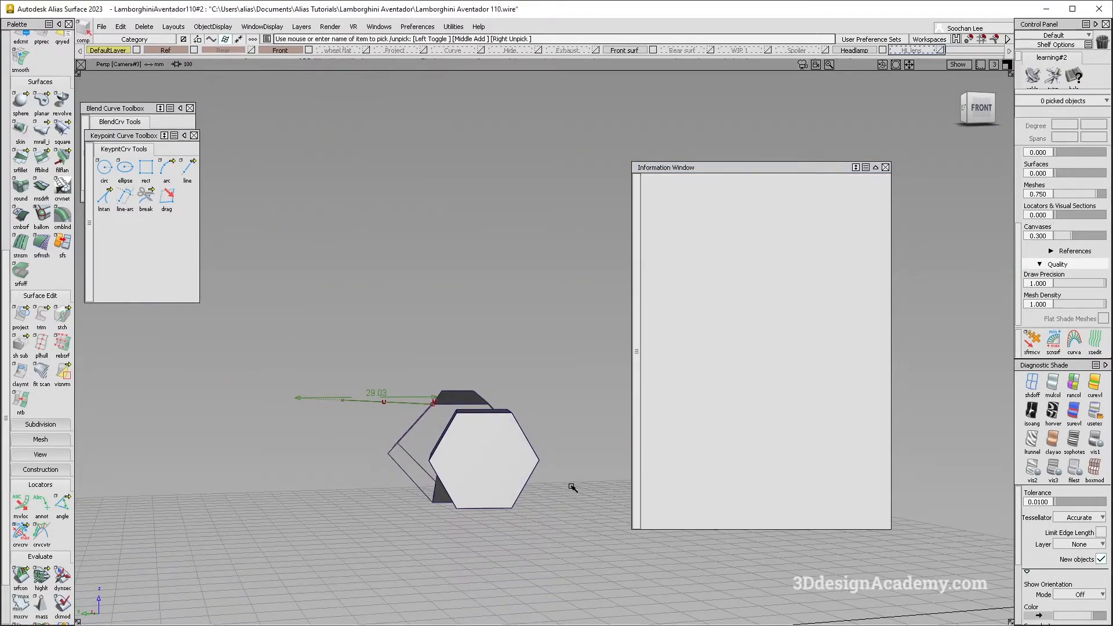
left_click_drag(573, 487, 474, 422, "alt+shift")
left_click(479, 472)
left_click_drag(504, 523, 229, 519, "alt+shift")
left_click(367, 398)
left_click_drag(368, 398, 298, 414, "ctrl+shift")
left_click_drag(291, 405, 397, 580)
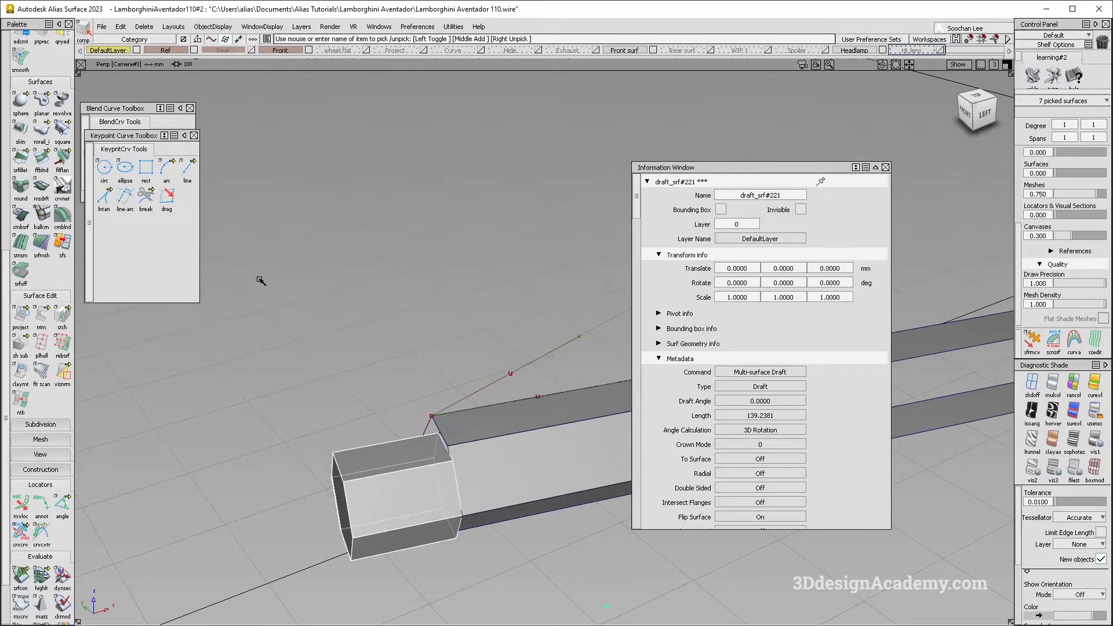
left_click(219, 29)
left_click(222, 67)
left_click_drag(452, 400, 116, 448, "alt+shift")
Step: Create a planar surface from the six front edges to cap the rebuilt outer tube's hexagonal opening
scroll(51, 351, "up", 1)
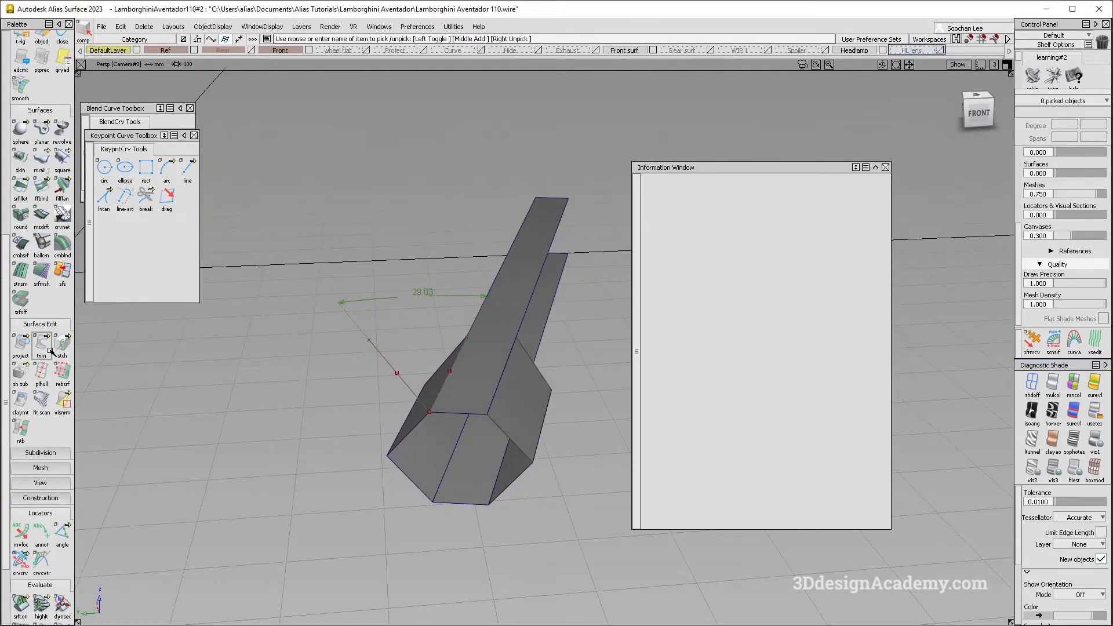
left_click(41, 131)
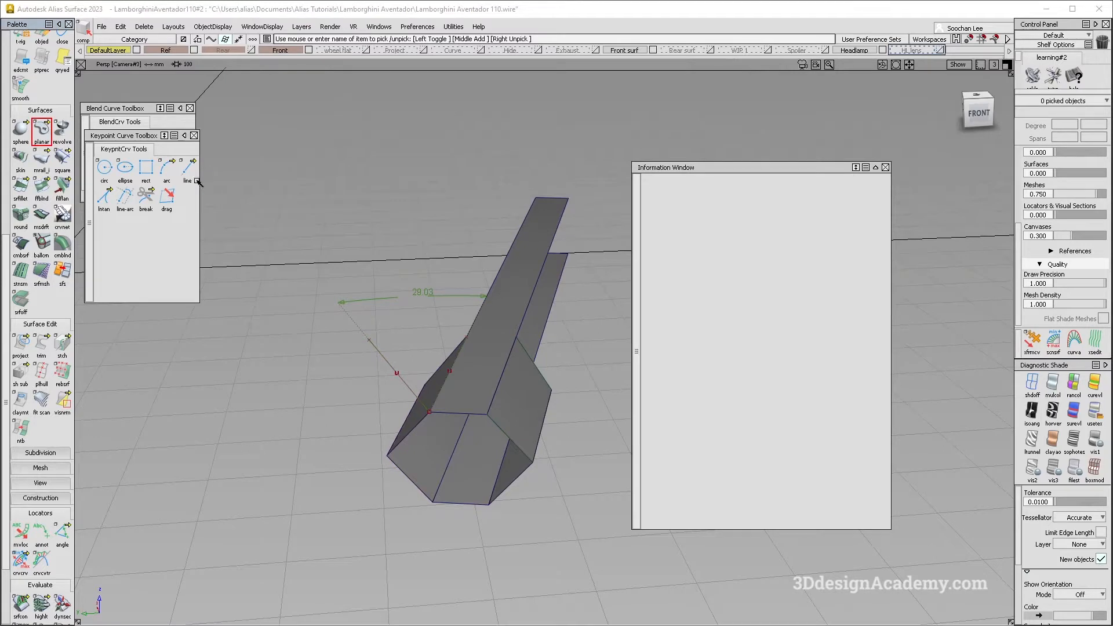
left_click(502, 429)
left_click(459, 414)
left_click(409, 433)
left_click(410, 479)
left_click(457, 504)
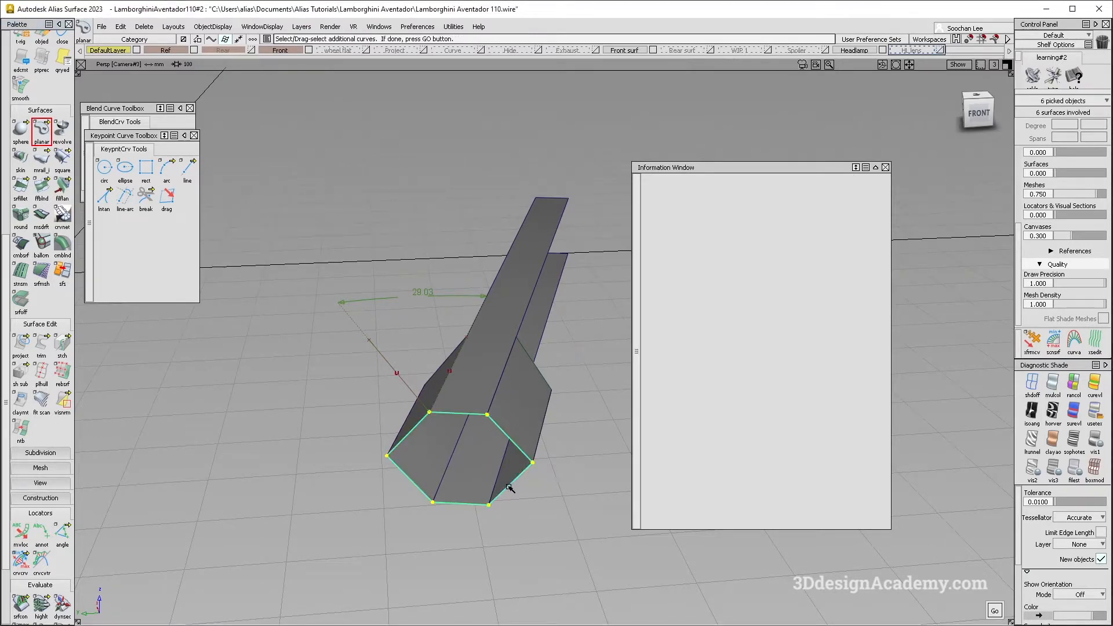
key("space")
left_click_drag(502, 548, 493, 491, "alt+shift")
left_click(539, 552)
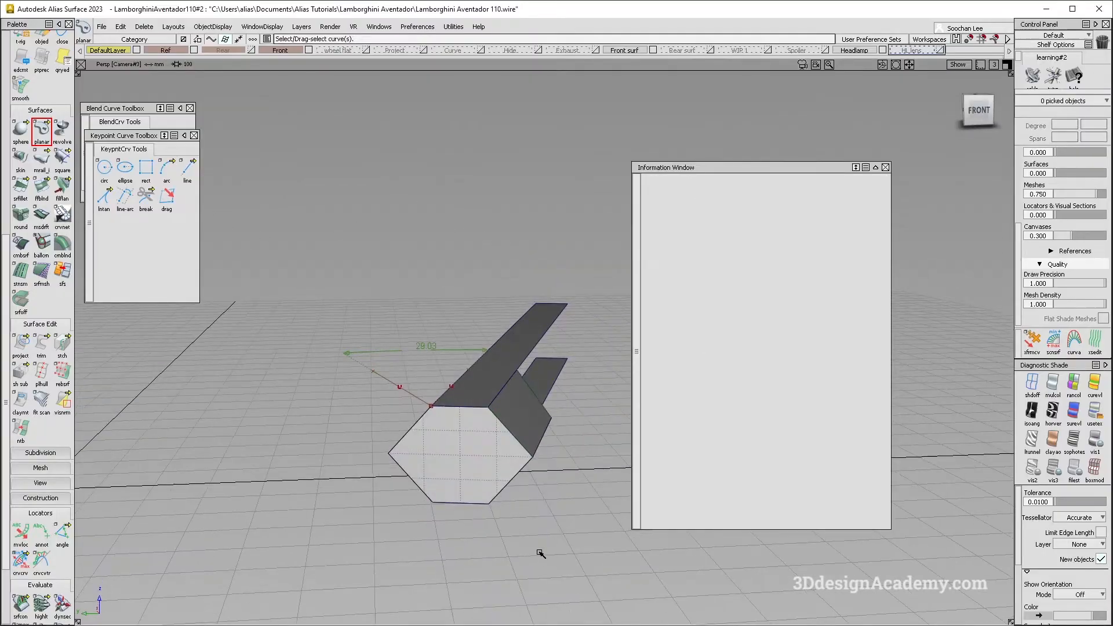
Step: Compare the capped hexagonal tube's proportions with the lowest lamp in the reference headlight photo
key("alt+Tab")
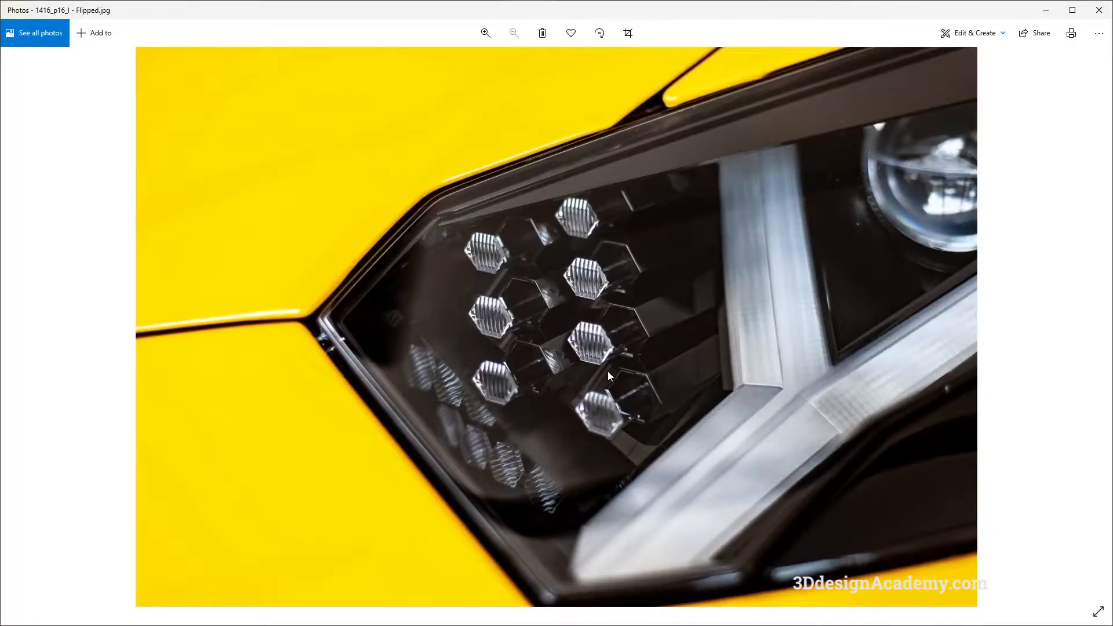
key("alt+Tab")
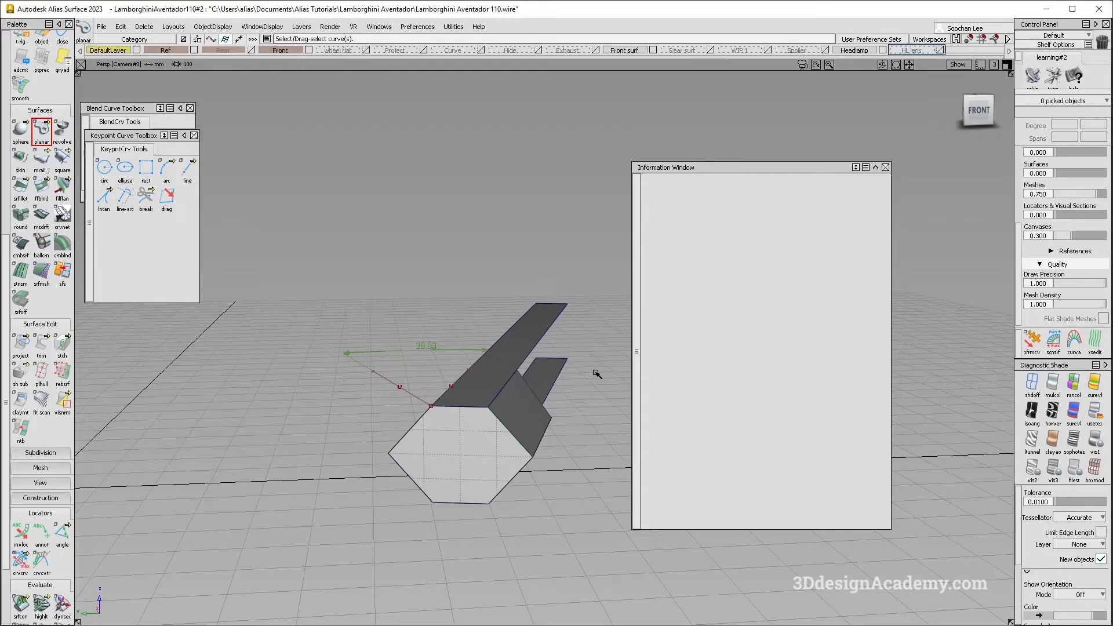
key("alt+Tab")
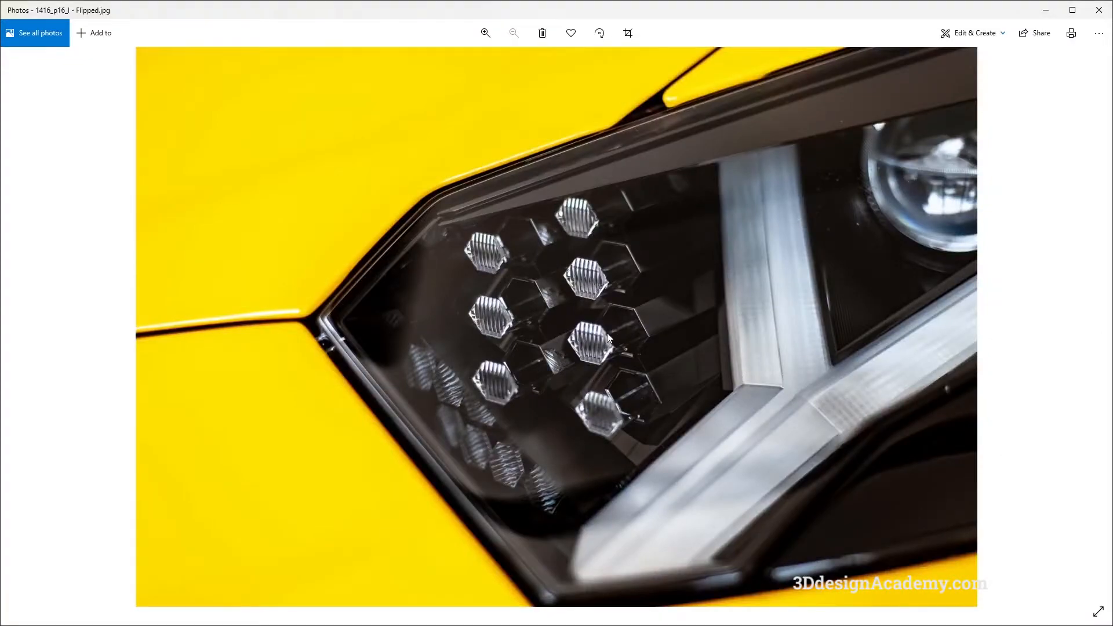
key("alt+Tab")
left_click_drag(395, 408, 456, 381, "alt+shift")
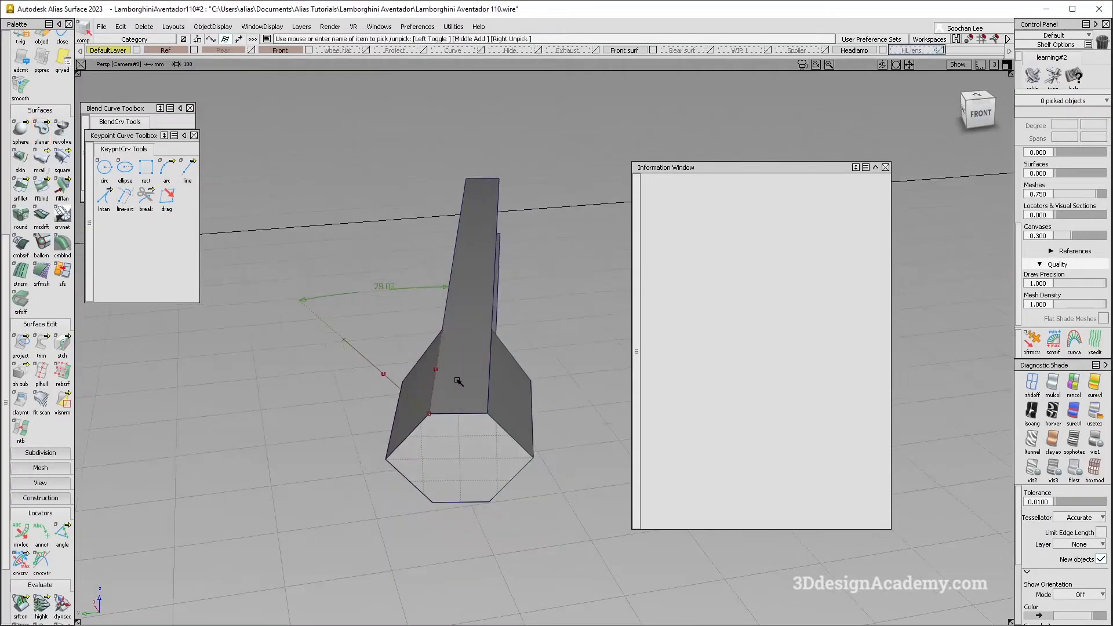
left_click(457, 381)
left_click_drag(484, 457, 480, 422, "alt+shift")
left_click(399, 281)
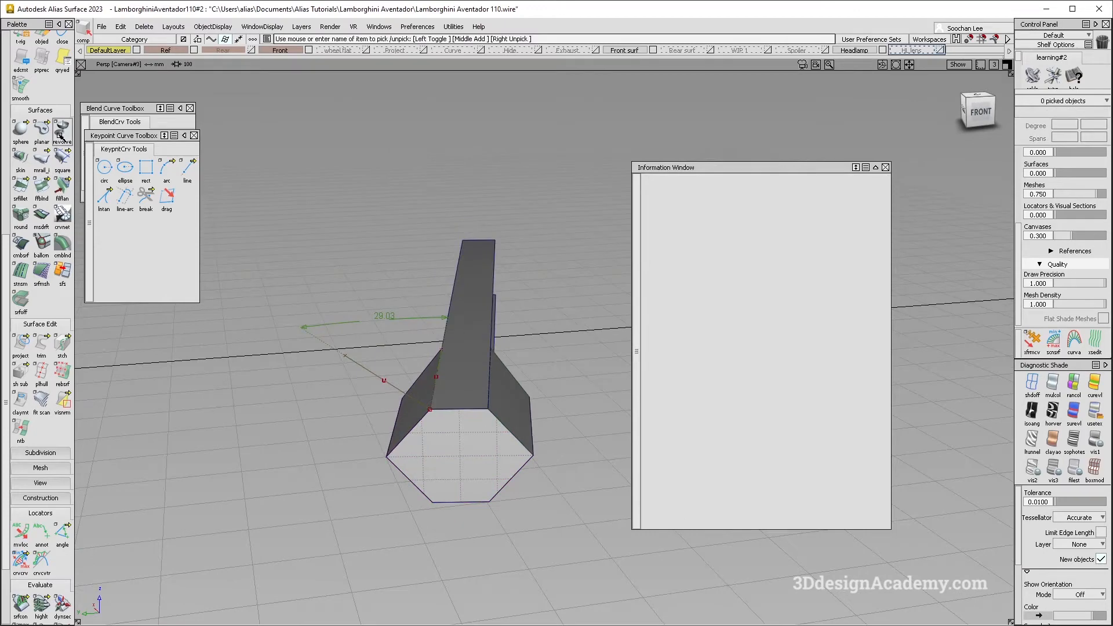
Step: Extend the upper face of the hexagonal tube by 2 mm along its long left edge
scroll(56, 124, "up", 1)
scroll(56, 124, "up", 1)
left_click(62, 61)
left_click(452, 300)
type("2")
key("Return")
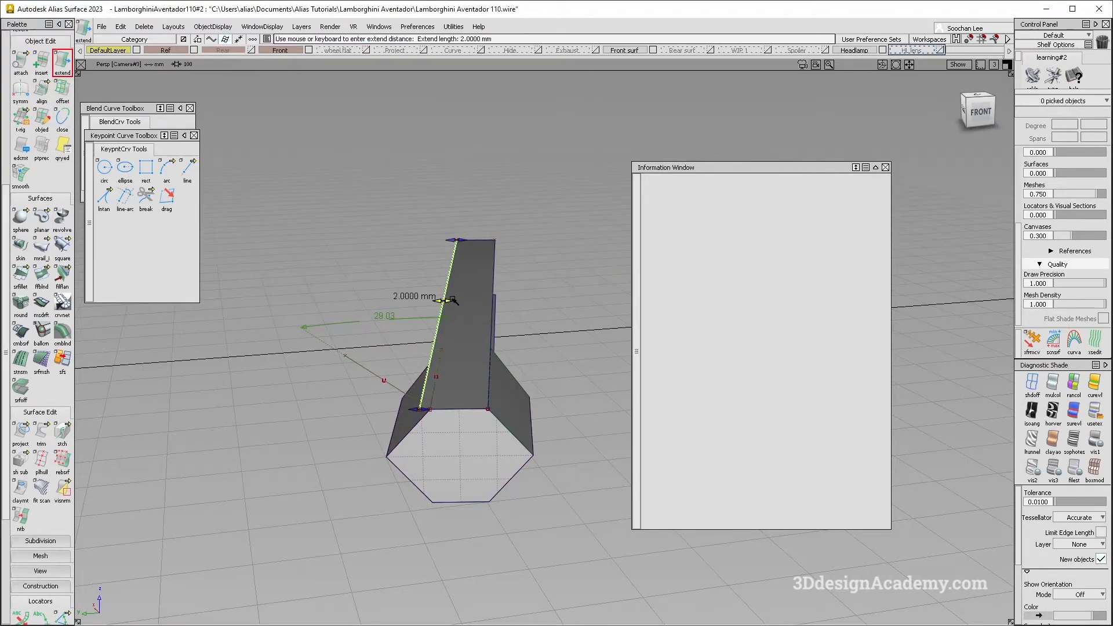
Step: Extend the tube's lower face by 2 mm along its matching long left edge
left_click_drag(485, 494, 479, 429, "alt+shift")
left_click_drag(462, 547, 452, 578, "ctrl+shift")
left_click(457, 576)
type("2")
key("Return")
Step: Move the tube's two left side faces outward so they meet the extended upper and lower faces
left_click_drag(385, 416, 413, 501, "alt+shift")
mouse_move(414, 503)
left_mouse_down("ctrl+shift")
mouse_move(402, 383)
mouse_move(426, 569)
left_mouse_up("ctrl+shift")
left_click(397, 432)
left_click(410, 485)
middle_click_drag(411, 467, 427, 440, "ctrl+shift")
left_click_drag(455, 457, 492, 508, "ctrl+shift")
Step: Compare the widened hexagonal tube from several angles with the lamps in the reference headlight photo
key("alt+Tab")
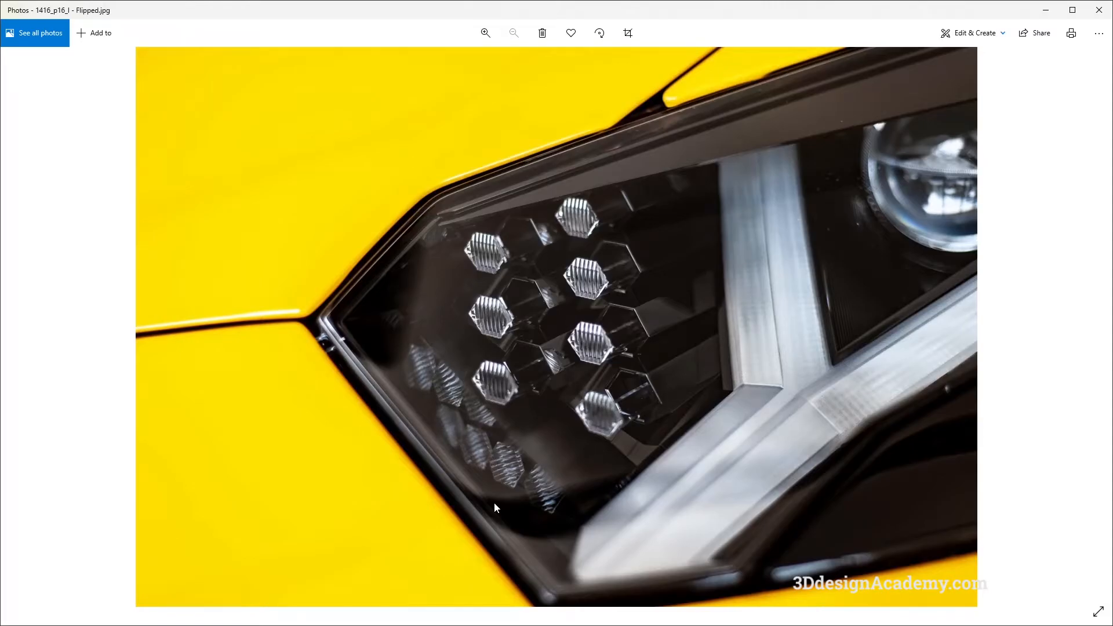
key("alt+Tab")
left_click_drag(487, 505, 460, 460, "alt+shift")
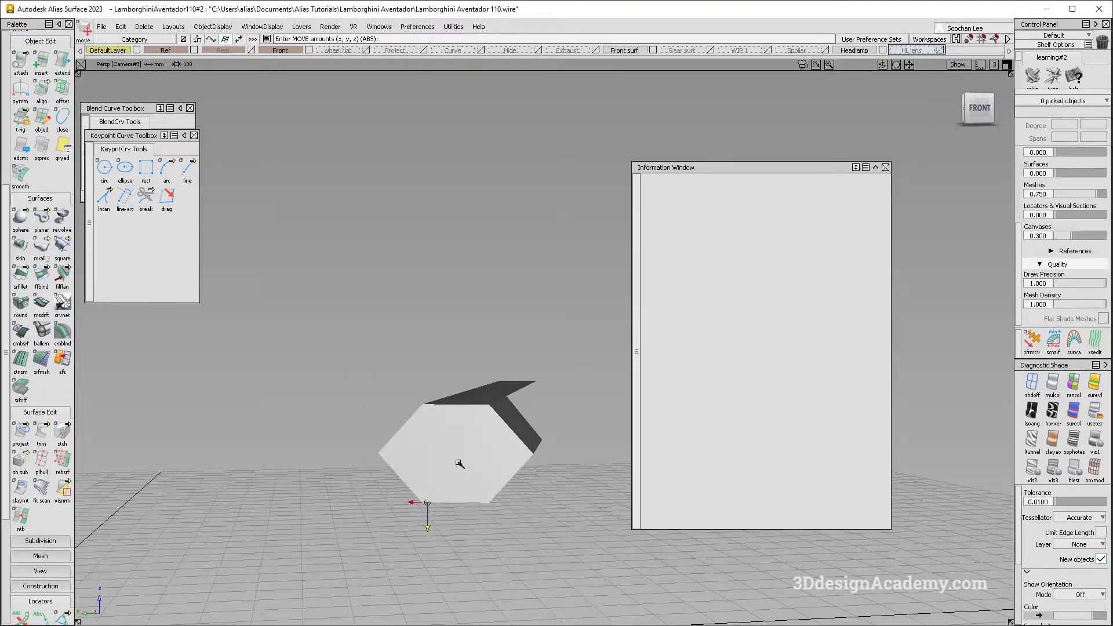
key("alt+Tab")
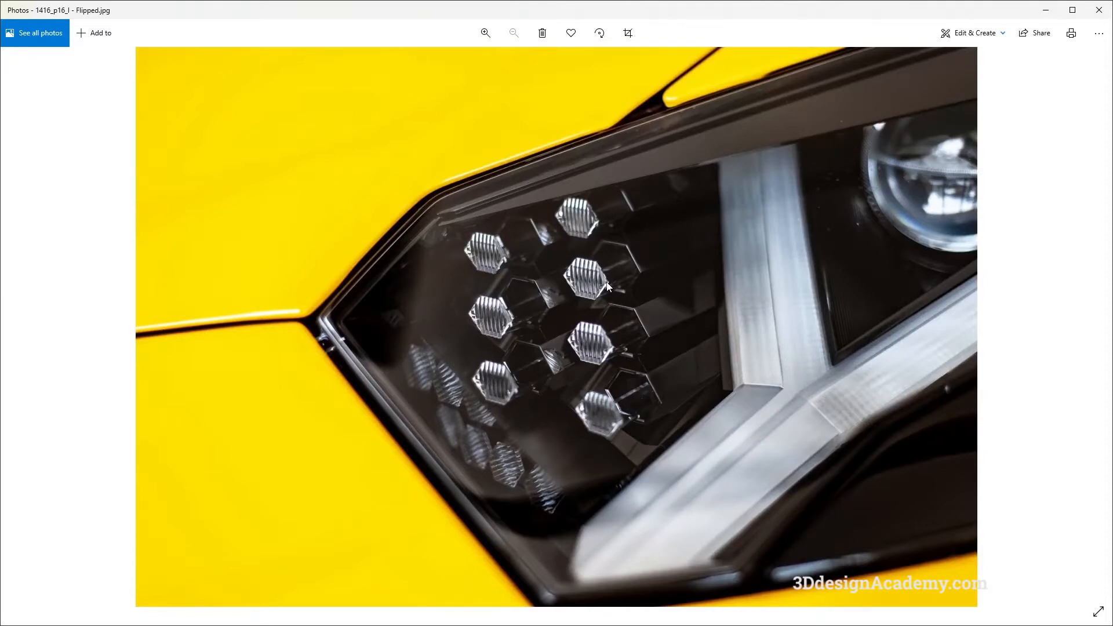
key("alt+Tab")
left_click_drag(599, 310, 466, 503, "alt+shift")
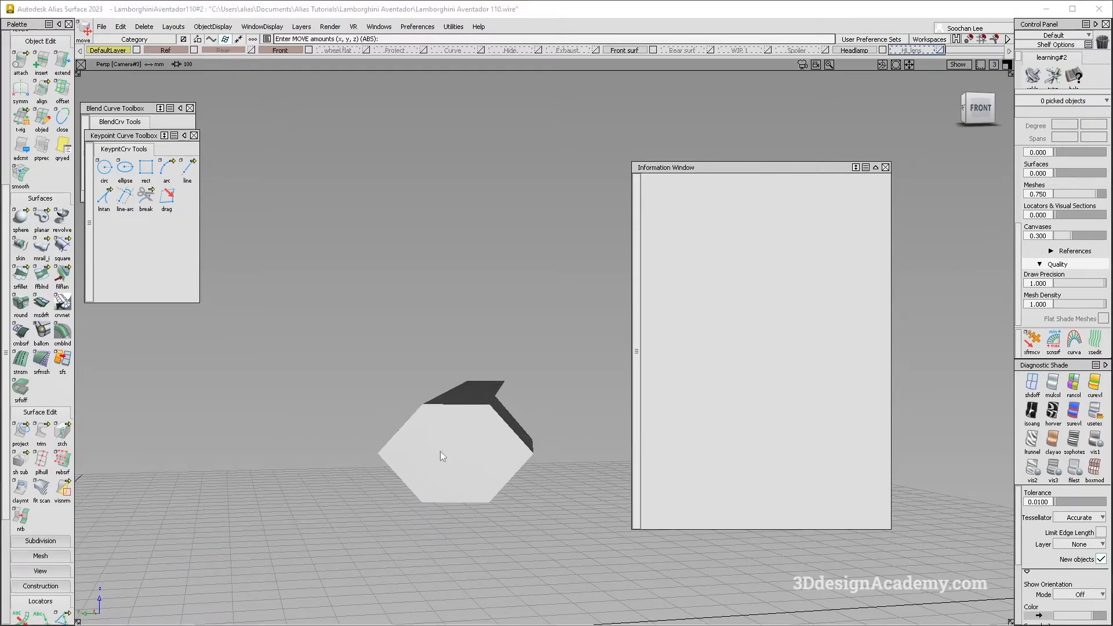
key("alt+Tab")
key("alt+Tab")
left_click_drag(447, 466, 528, 371, "alt+shift")
key("alt+Tab")
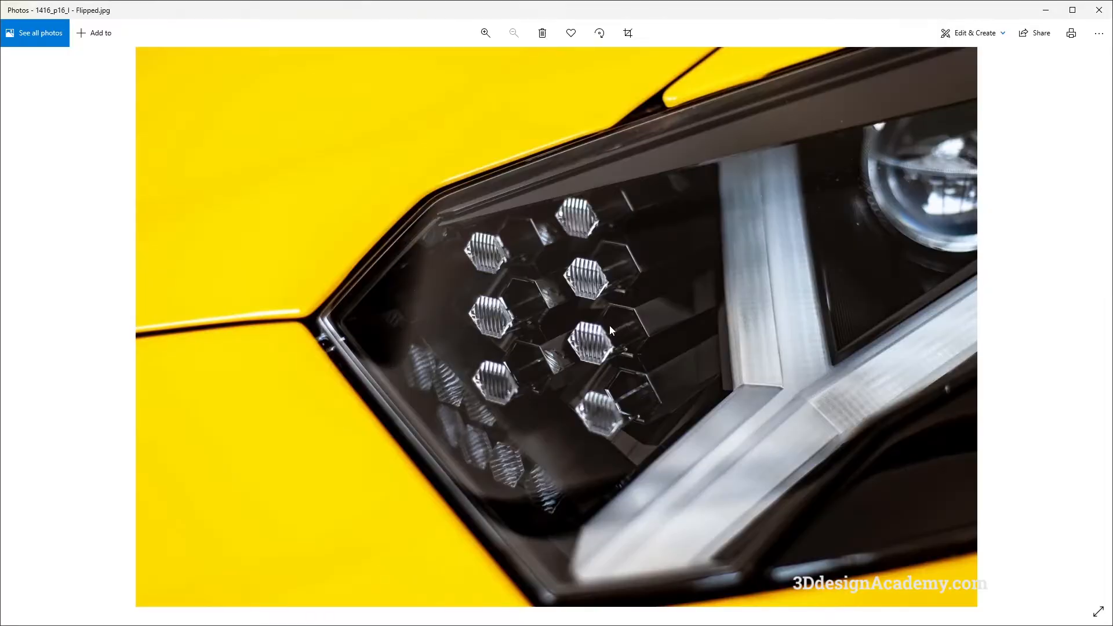
key("alt+Tab")
key("alt+Tab")
key("alt+Tab")
left_click_drag(446, 406, 444, 348, "alt+shift")
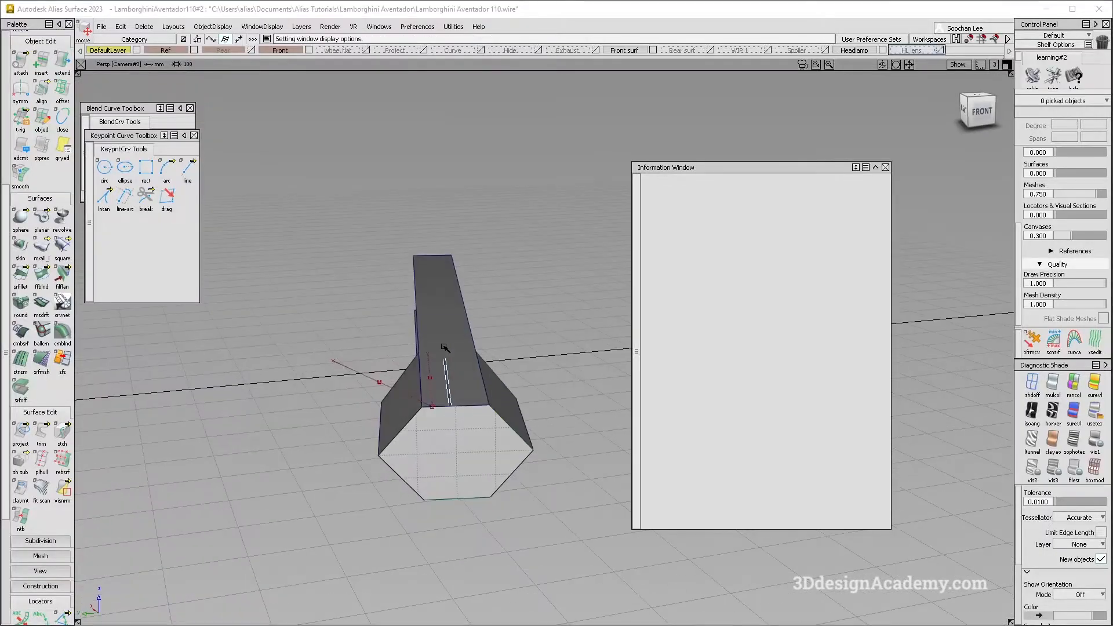
Step: Extend the left edges of the tube's upper and lower faces by another 1 mm
scroll(61, 88, "up", 1)
left_click(62, 104)
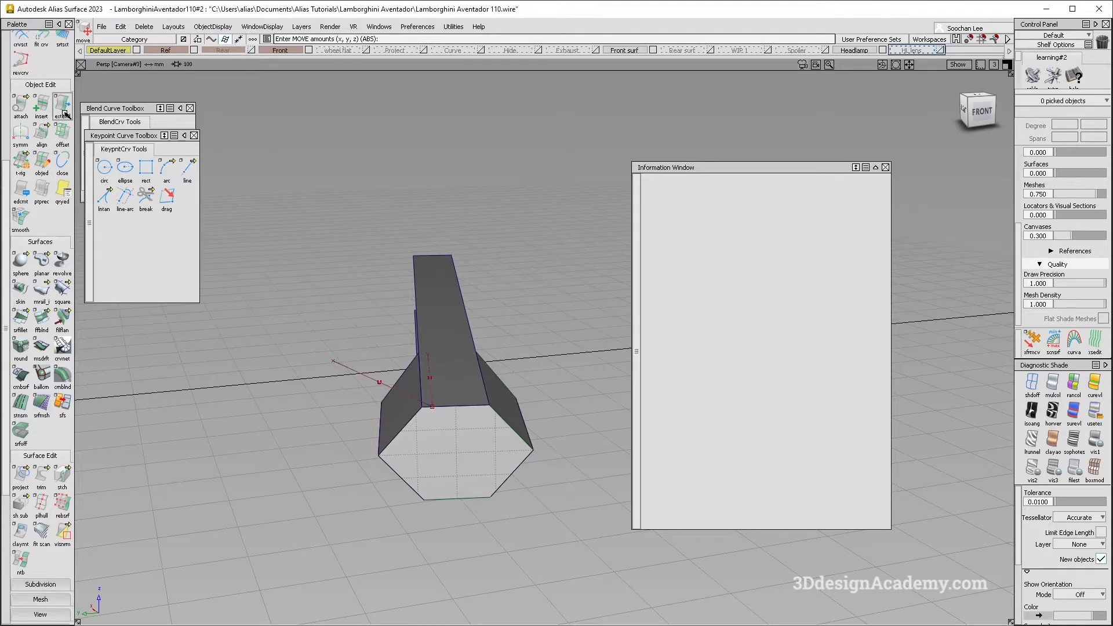
left_click(414, 294)
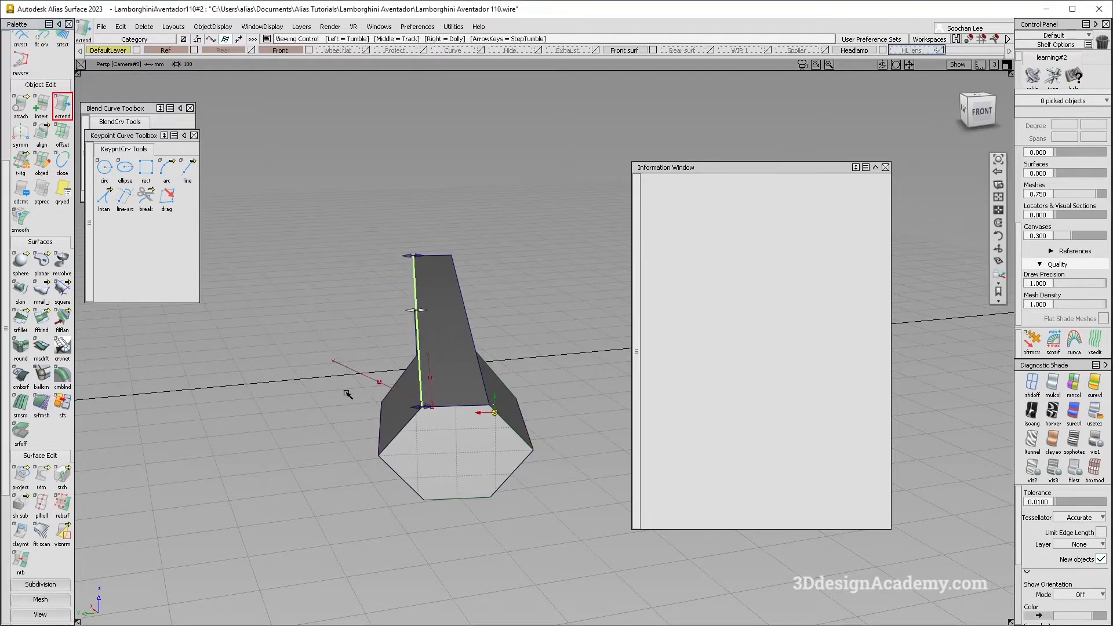
left_click_drag(414, 293, 367, 357, "alt+shift")
type("1")
key("Return")
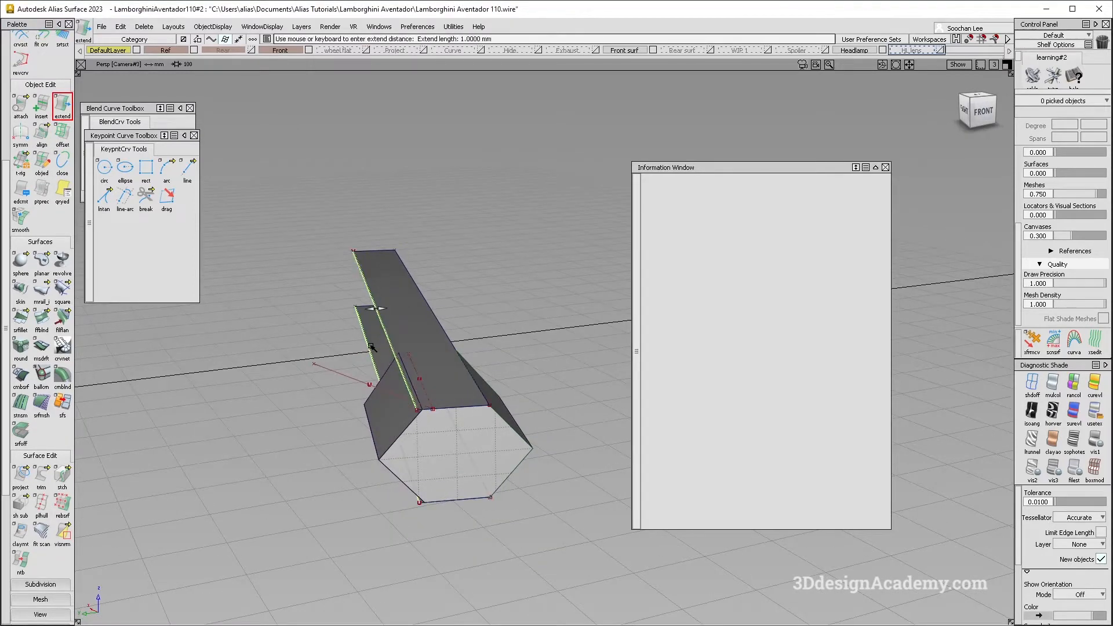
Step: Move both left side faces again to close the hexagon against the newly extended upper and lower edges
left_click_drag(348, 482, 450, 387, "alt+shift")
left_click_drag(450, 387, 400, 454, "ctrl+shift")
left_click(377, 435)
left_click(373, 477)
right_click_drag(400, 450, 429, 454, "alt+shift")
right_click_drag(407, 411, 408, 387, "ctrl+shift")
left_click_drag(408, 388, 354, 404, "alt+shift")
right_click_drag(422, 398, 428, 377, "ctrl+shift")
left_click_drag(432, 387, 434, 390, "ctrl+alt")
left_click_drag(477, 471, 475, 524, "ctrl+shift")
Step: Make all hidden headlight objects visible again and compare the widened tube in place with the reference photo
left_click_drag(548, 523, 489, 478, "alt+shift")
right_click_drag(489, 478, 507, 503, "alt+shift")
left_click_drag(508, 504, 511, 490, "alt+shift")
key("alt+Tab")
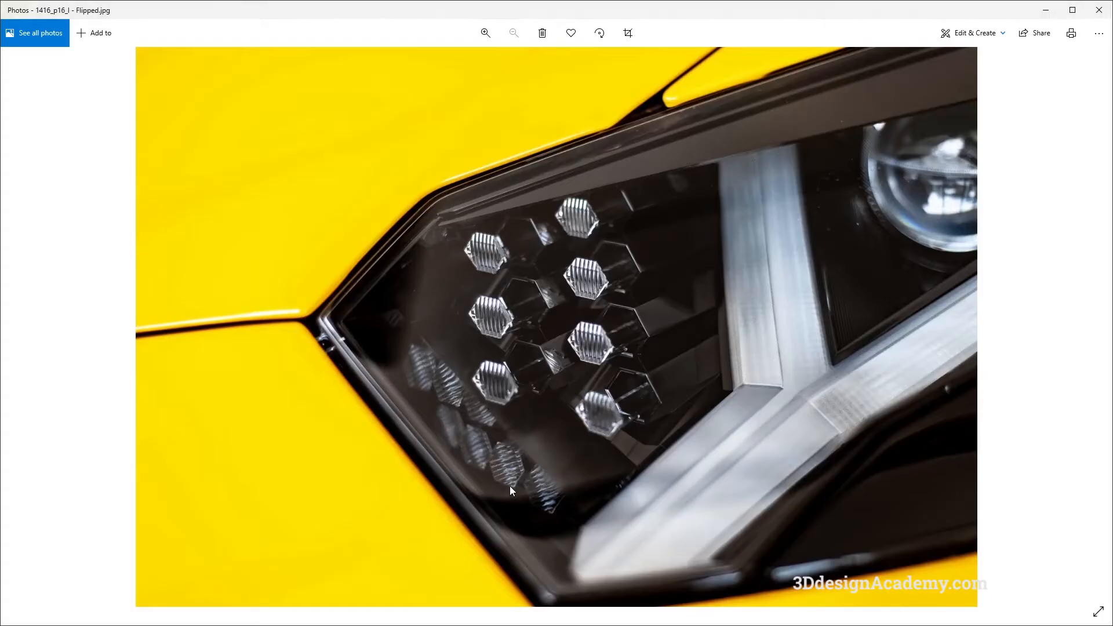
key("alt+Tab")
mouse_move(509, 490)
left_mouse_down("alt+shift")
mouse_move(538, 490)
mouse_move(510, 510)
left_mouse_up("alt+shift")
left_click(212, 29)
left_click(221, 68)
left_click_drag(455, 404, 551, 364, "alt+shift")
key("alt+Tab")
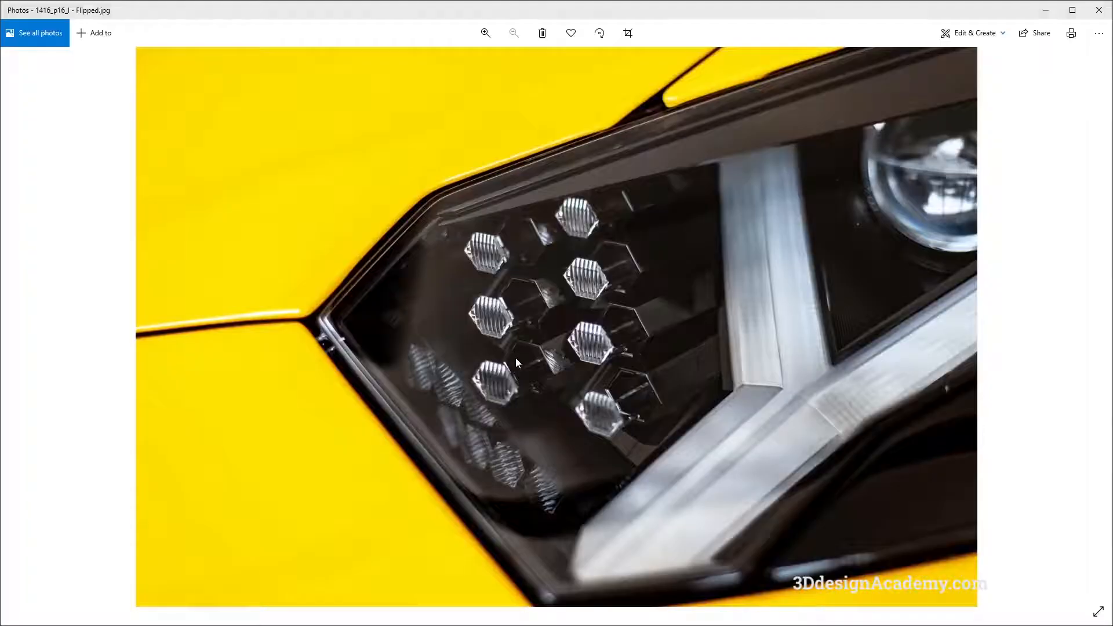
key("alt+Tab")
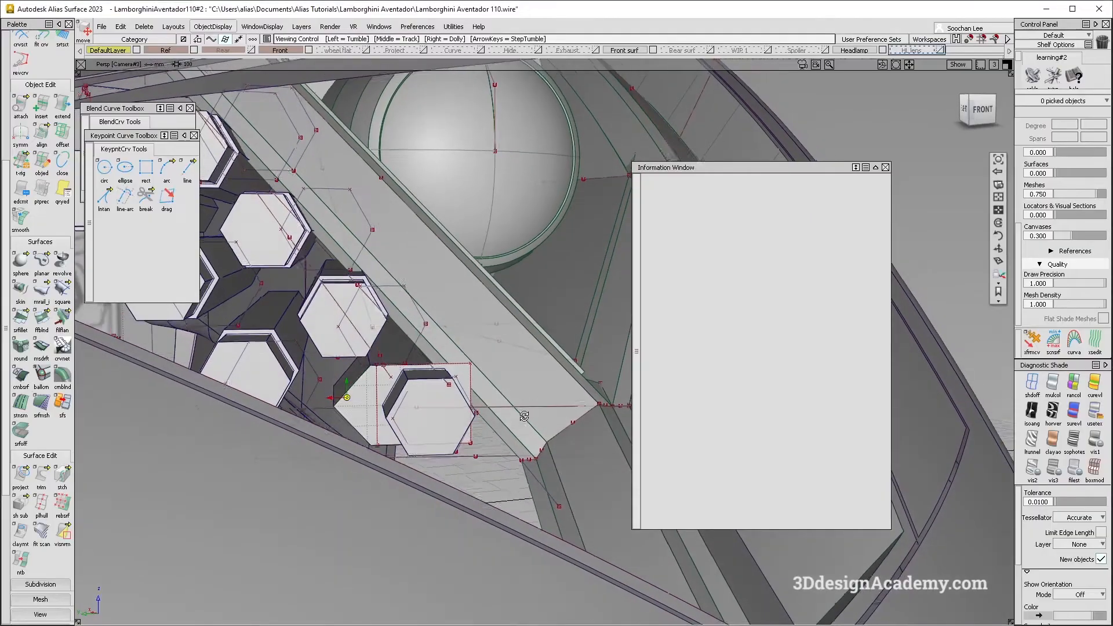
Step: Delete the leftover planar trimmed surface behind the lowest lamp
left_click_drag(525, 418, 464, 384, "alt+shift")
left_click(462, 382)
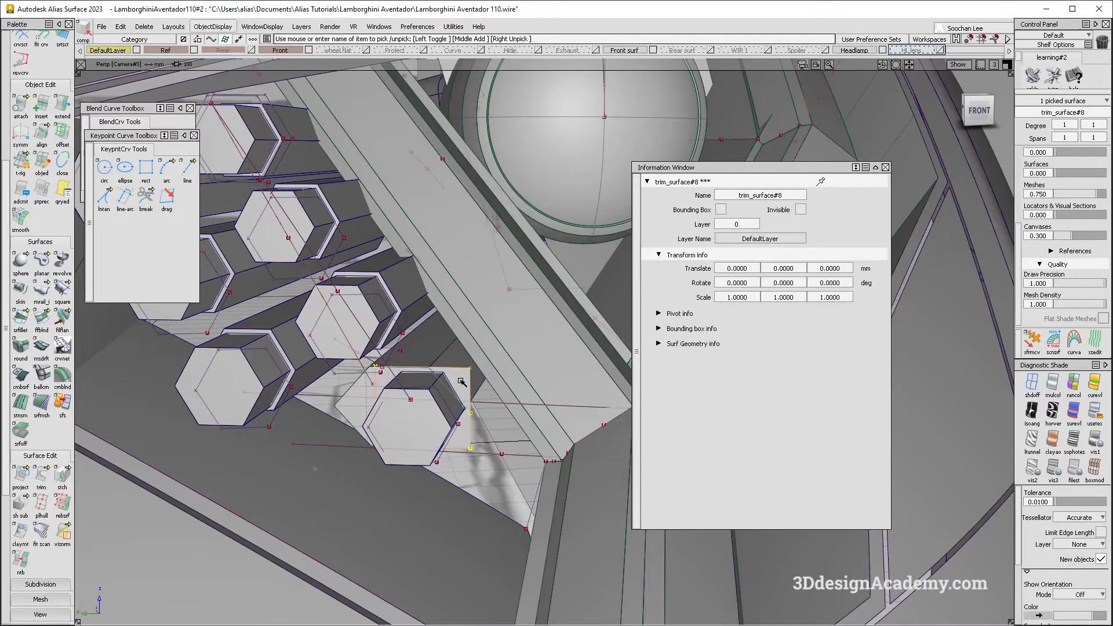
key("Delete")
key("Return")
Step: Turn off the model's shading, select all surfaces of the lowest inner hexagonal lamp and shade only them
left_click_drag(455, 390, 319, 522, "alt+shift")
left_click(410, 439)
left_click_drag(319, 526, 346, 472, "ctrl+shift")
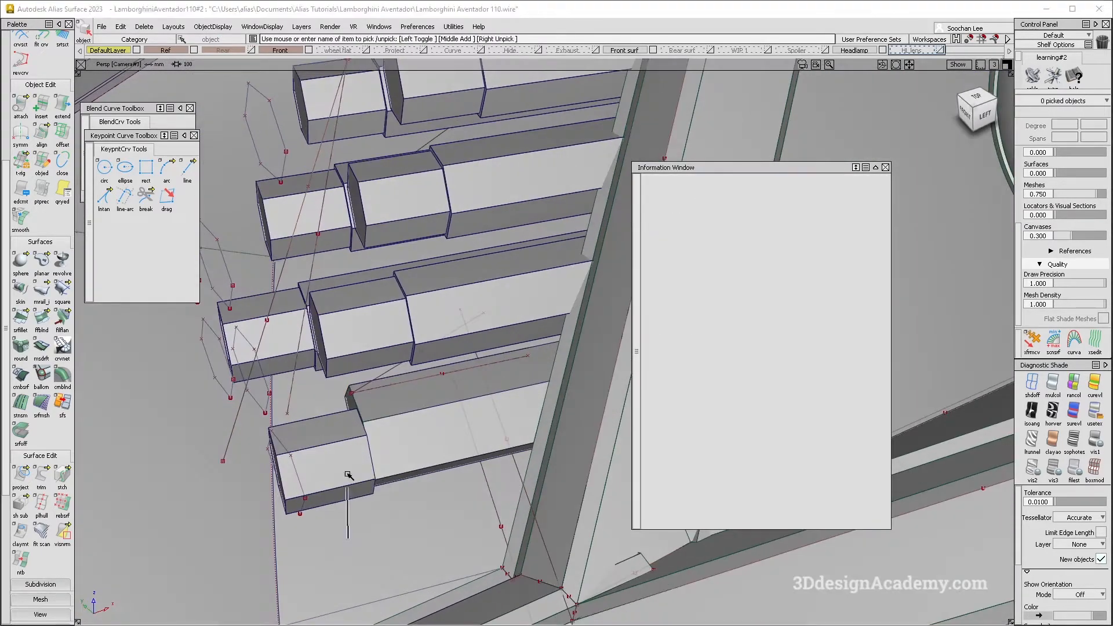
left_click(1032, 396)
mouse_move(325, 432)
left_mouse_down("alt+shift")
mouse_move(371, 406)
mouse_move(325, 406)
left_mouse_up("alt+shift")
left_click_drag(289, 419, 333, 524)
left_click(1051, 387)
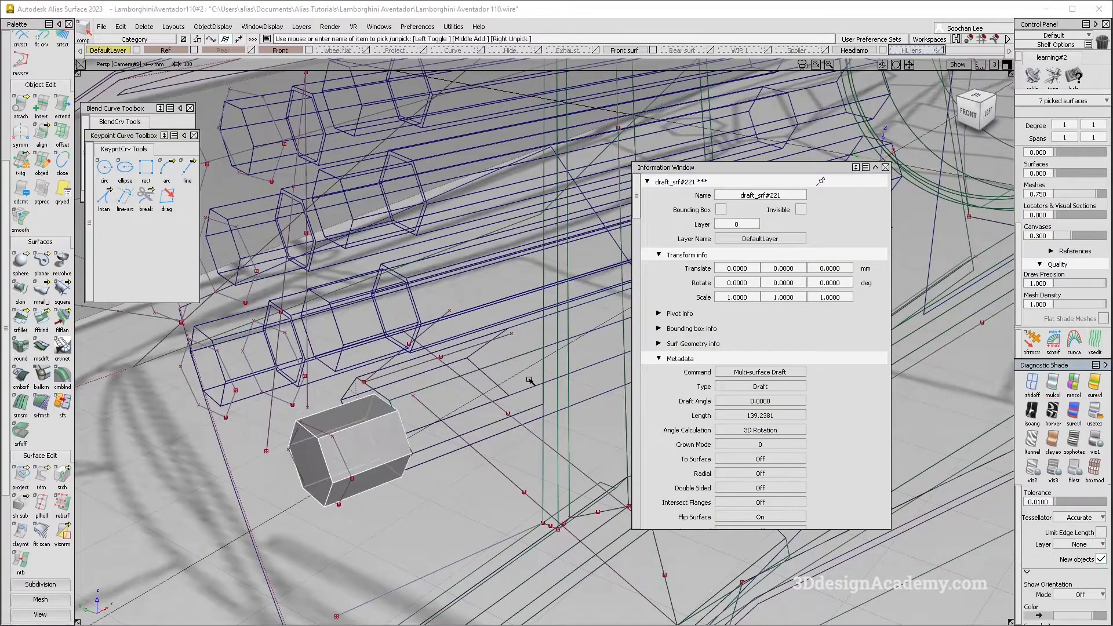
Step: Try deleting the selected inner lamp surfaces and undo the deletion
scroll(366, 427, "down", 2)
key("Delete")
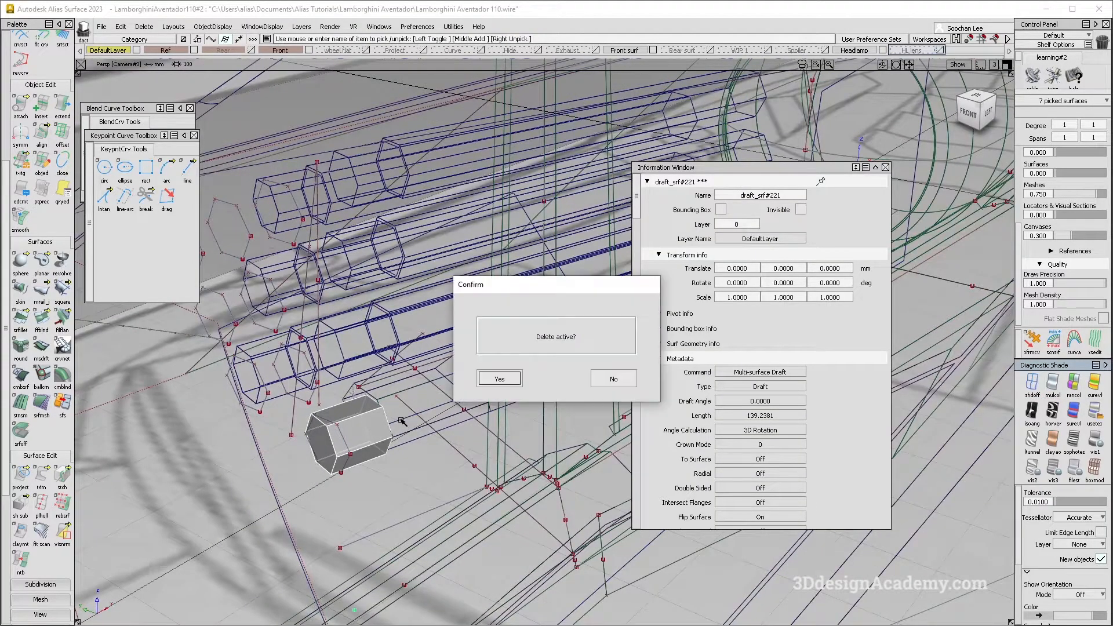
key("Return")
key("ctrl+z")
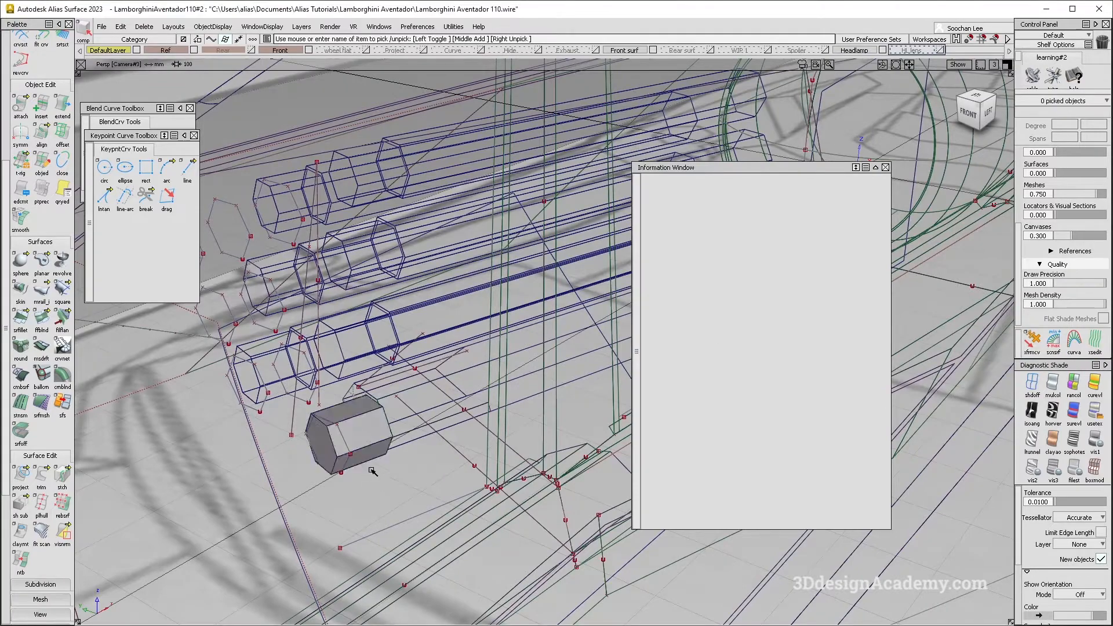
Step: Measure the inner lamp's length between its front and rear edges with a curve-to-curve locator, and remove the locator
right_click_drag(350, 436, 377, 417, "alt+shift")
mouse_move(377, 418)
left_mouse_down("alt+shift")
mouse_move(233, 417)
mouse_move(319, 401)
left_mouse_up("alt+shift")
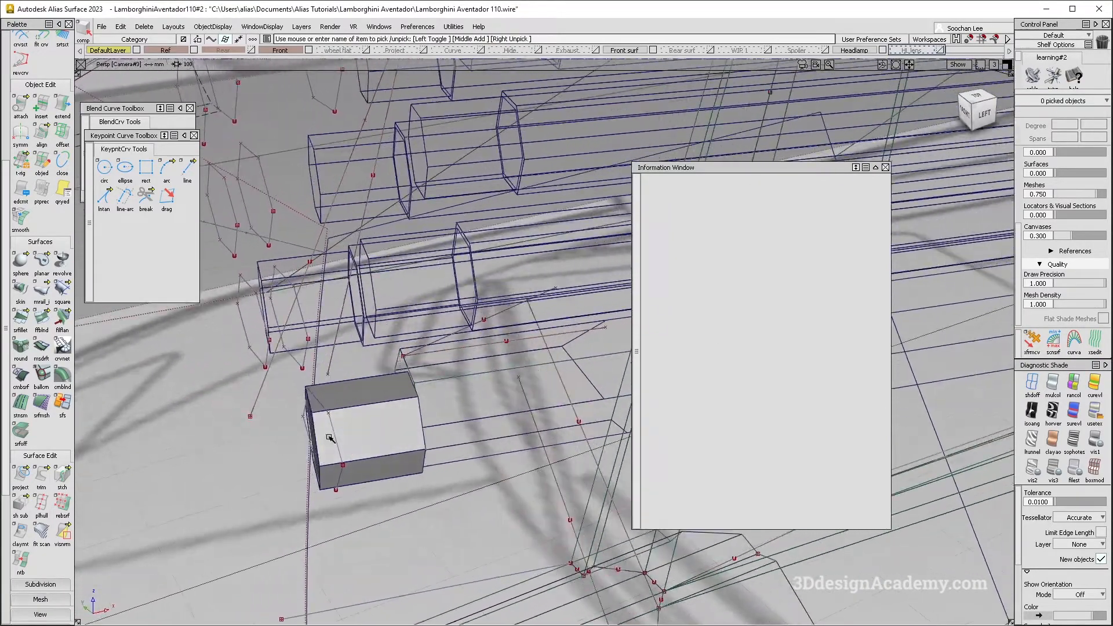
scroll(20, 547, "down", 3)
left_click(20, 544)
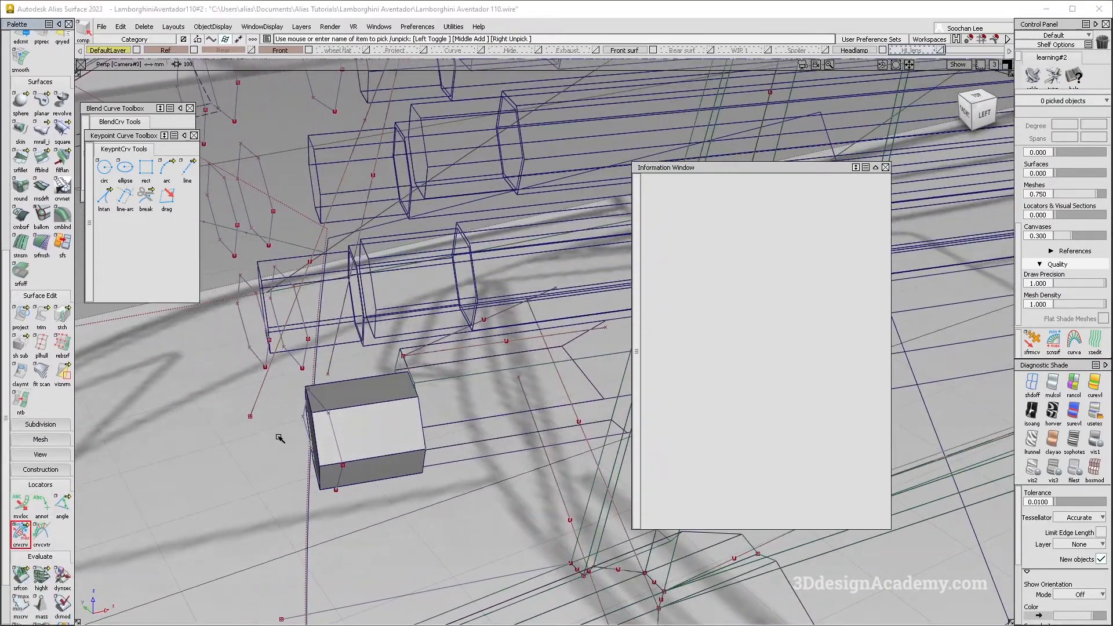
left_click_drag(277, 436, 320, 433, "alt+shift")
left_click(319, 437)
left_click(321, 440)
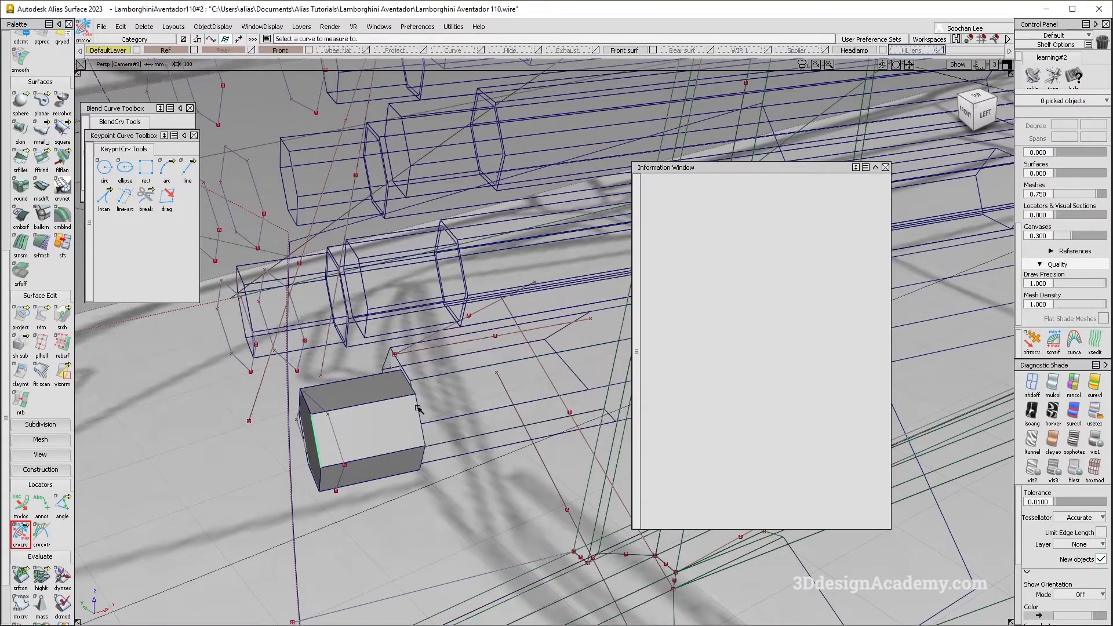
left_click(418, 409)
left_click(437, 428)
left_click_drag(358, 437, 393, 418, "alt+shift")
middle_click_drag(583, 397, 487, 420, "alt+shift")
key("Delete")
Step: Delete the lowest inner hexagonal lamp's surfaces and shade the whole model again
left_click_drag(464, 394, 405, 317, "alt+shift")
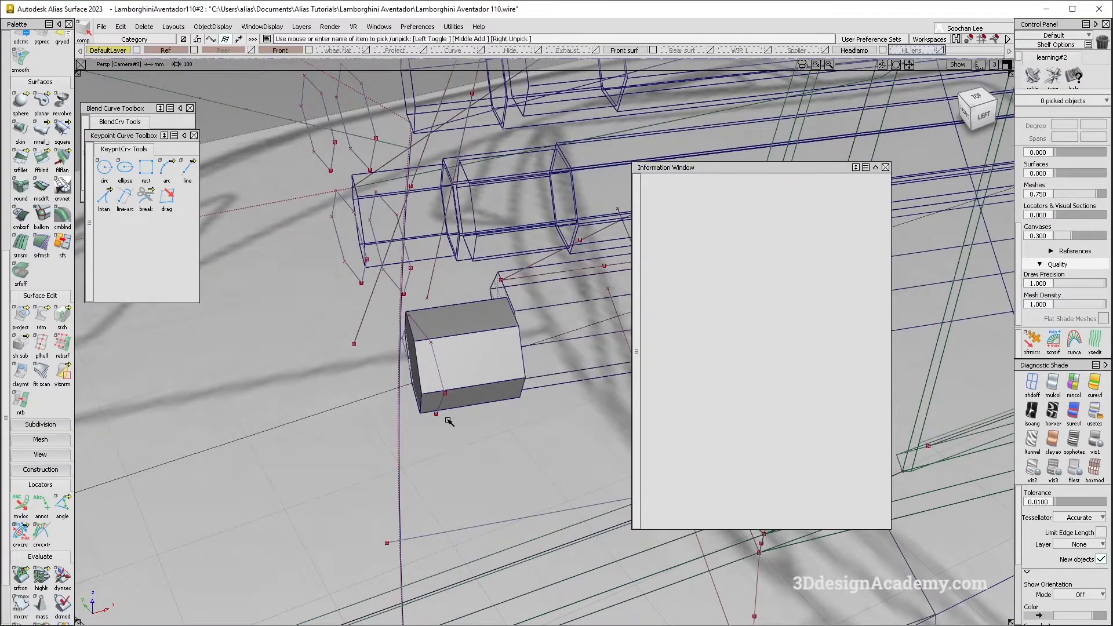
left_click(470, 350)
key("Delete")
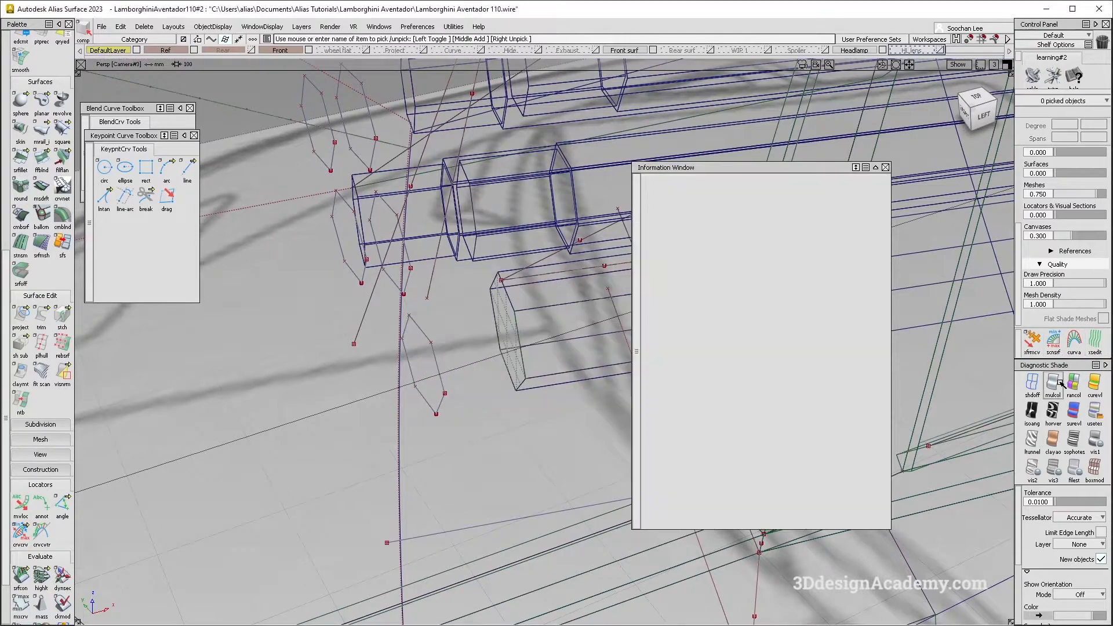
left_click(1053, 383)
Step: Compare the headlight's lamp layout in perspective and orthographic front views with the reference headlight photo
mouse_move(468, 372)
left_mouse_down("alt+shift")
mouse_move(516, 341)
mouse_move(555, 341)
mouse_move(557, 326)
mouse_move(550, 339)
left_mouse_up("alt+shift")
key("alt+Tab")
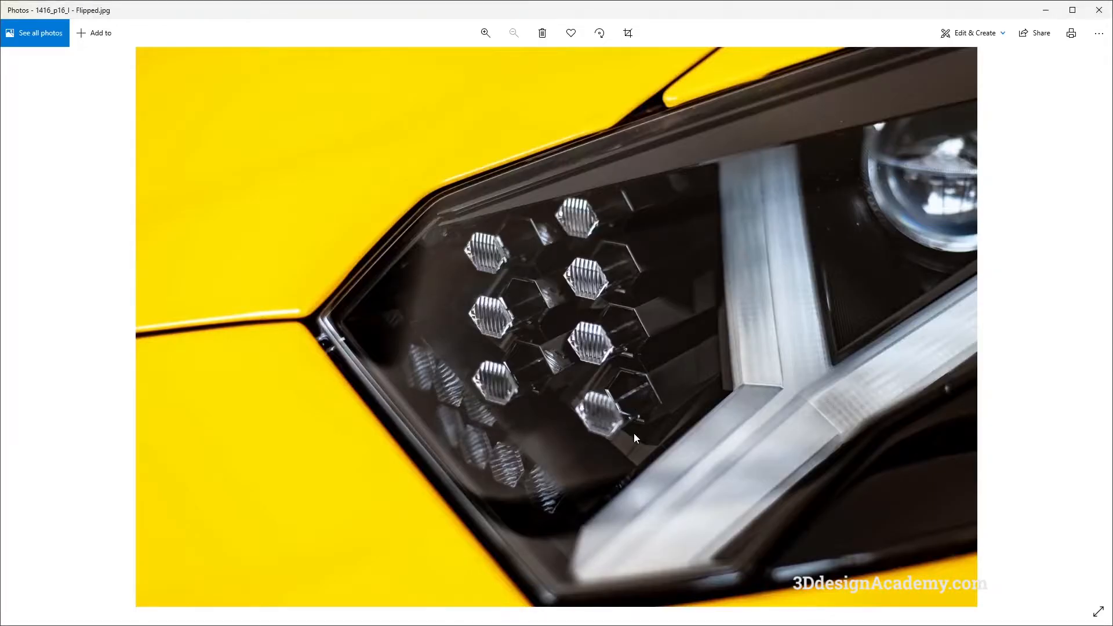
key("alt+Tab")
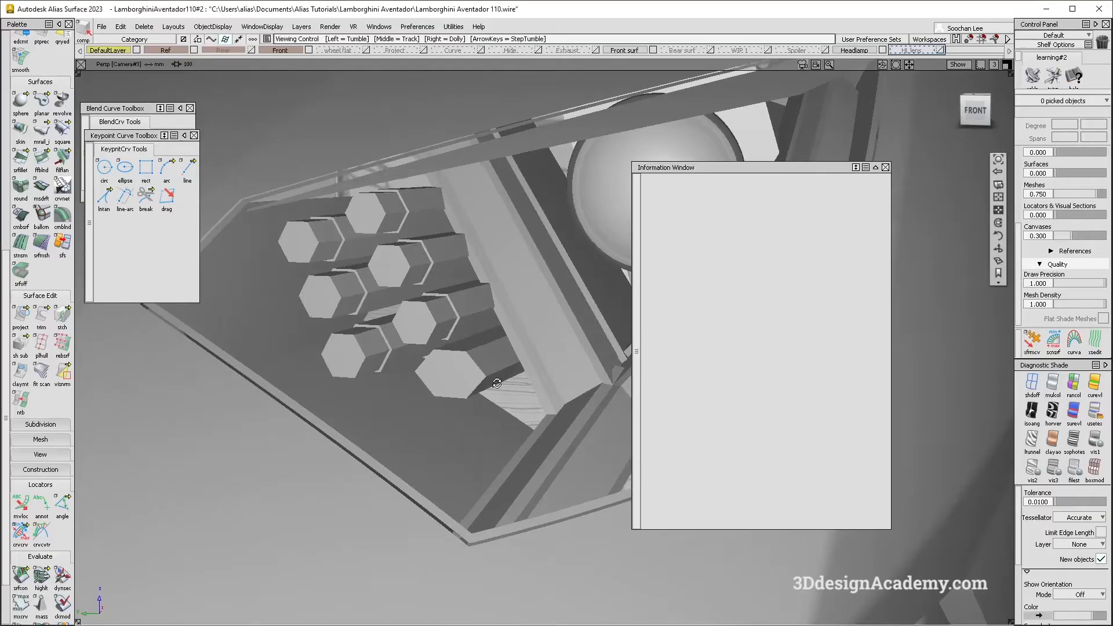
mouse_move(533, 379)
left_mouse_down("alt+shift")
mouse_move(516, 353)
mouse_move(522, 326)
mouse_move(468, 350)
mouse_move(522, 362)
left_mouse_up("alt+shift")
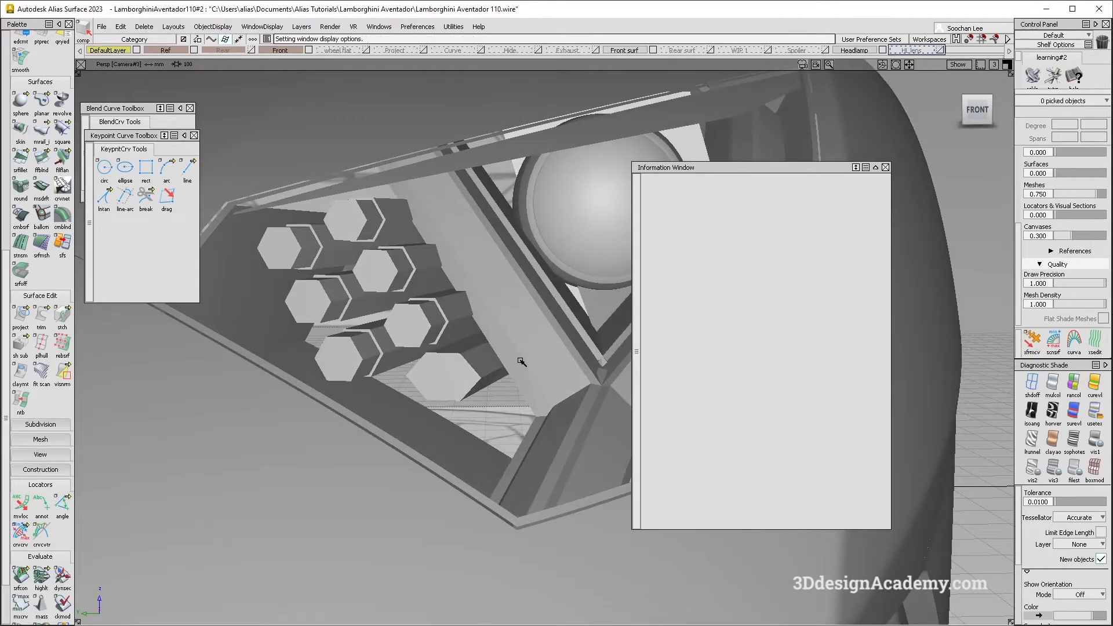
left_click(979, 111)
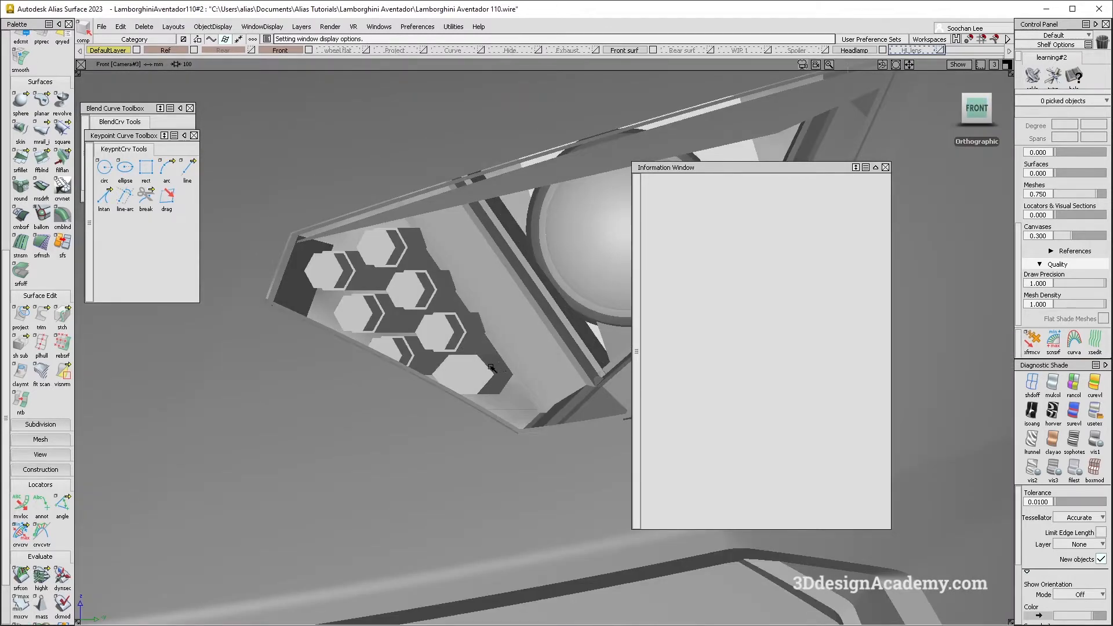
key("alt+Tab")
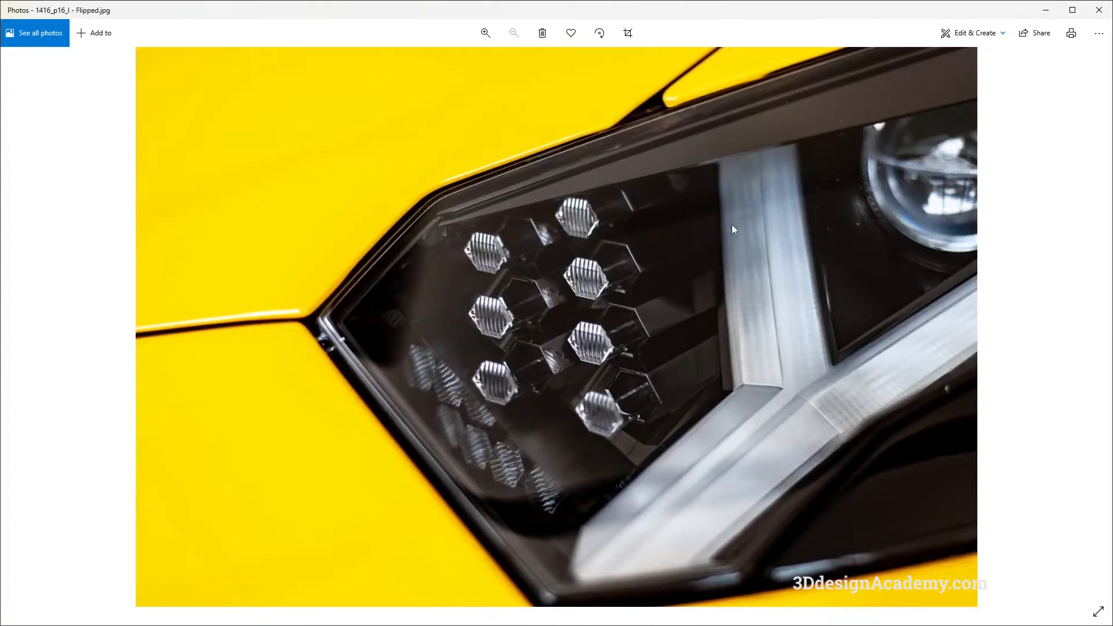
key("alt+Tab")
Step: Browse the other reference photos to examine the headlights in the 5056.jpg view of the car's front
key("alt+Tab")
key("Right")
key("Right")
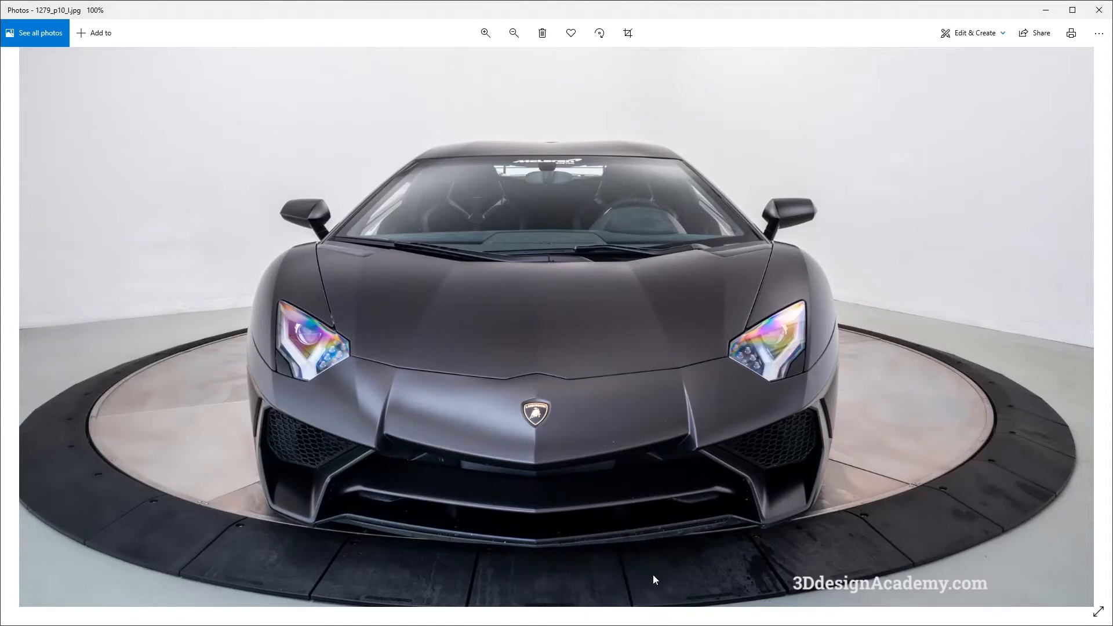
key("Left")
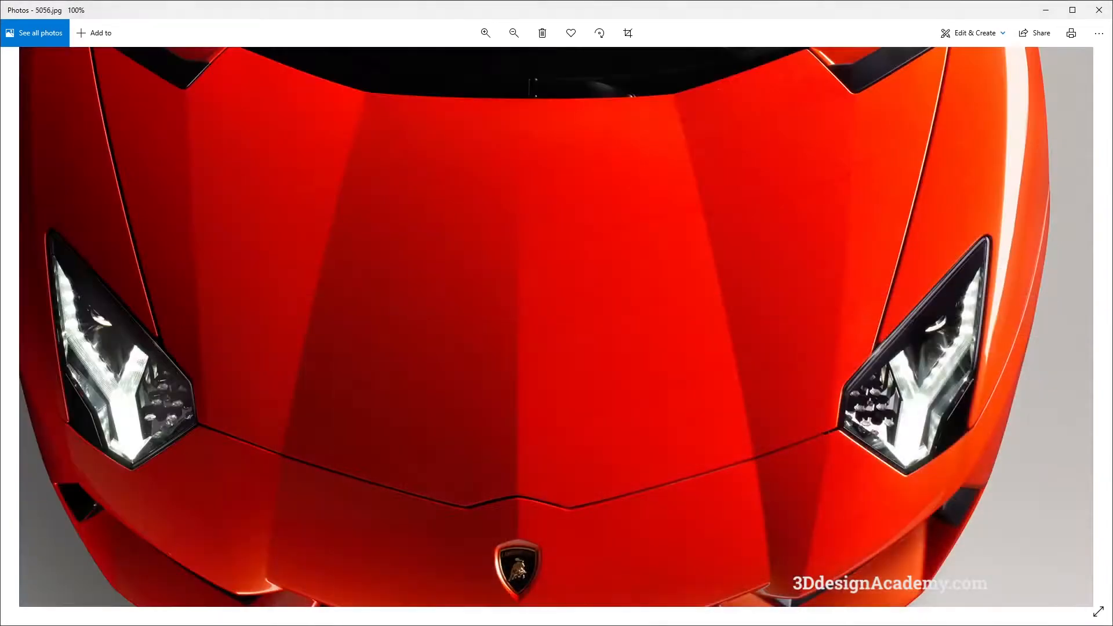
Step: Browse the headlight reference photos, from lambosv_010.jpg and 1279_p10_l.jpg to the red car's straight front view in 1198235.jpg
key("Left")
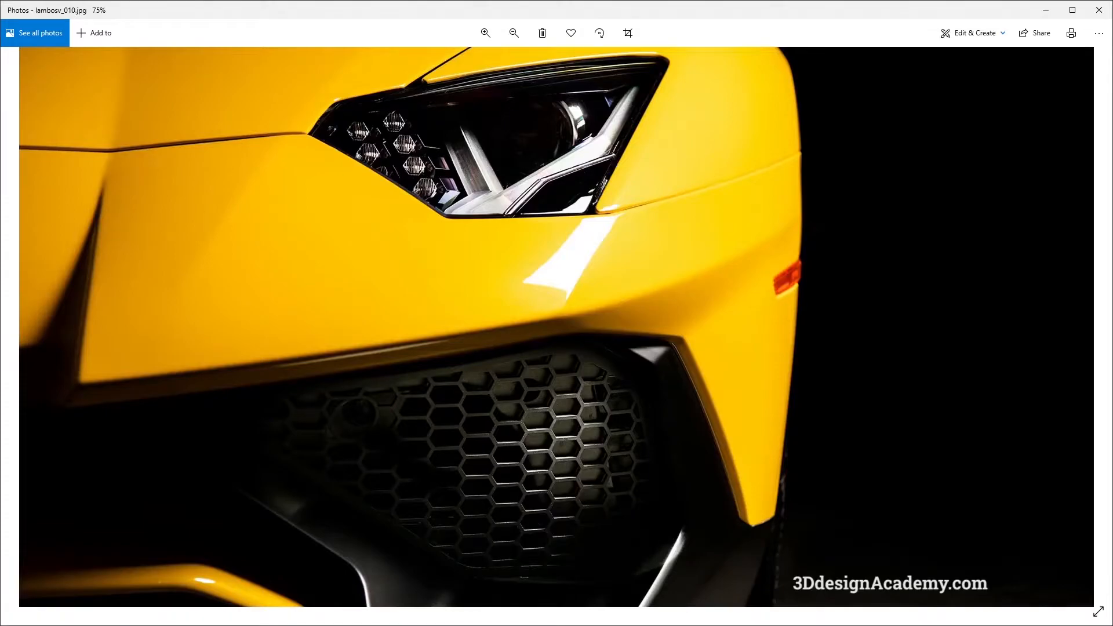
key("Right")
key("Right")
key("Right")
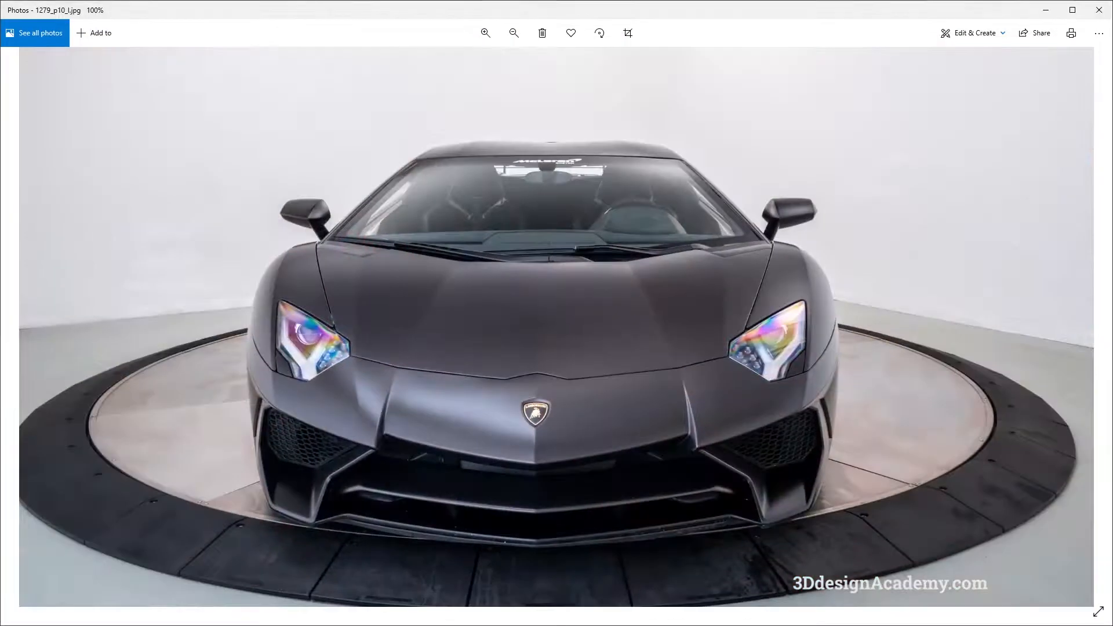
key("Left")
key("Left")
key("Left")
key("Left")
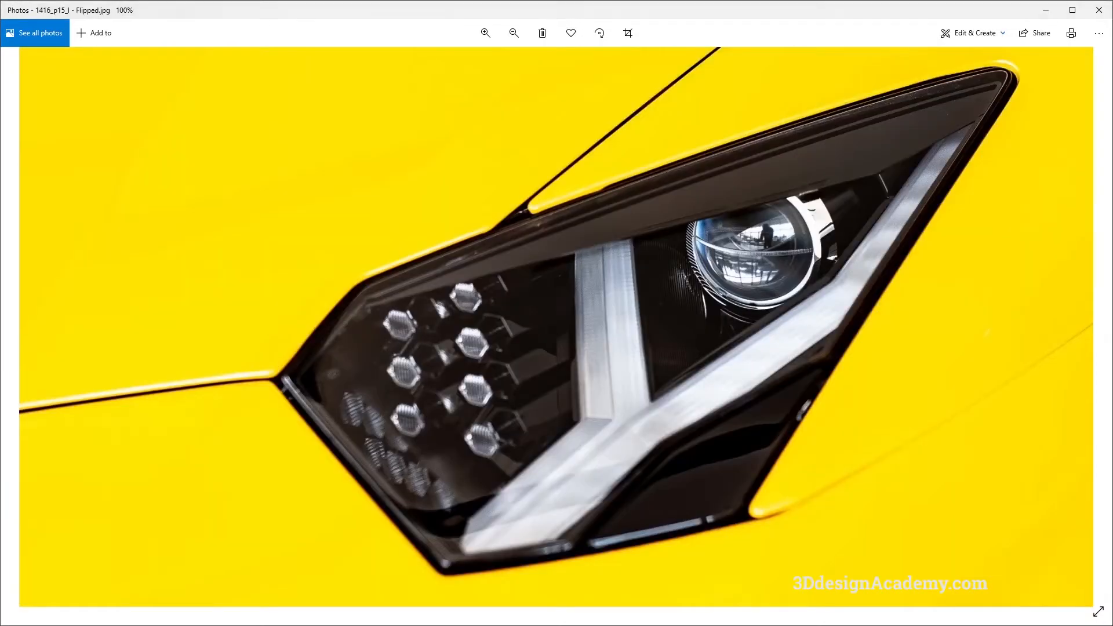
key("Left")
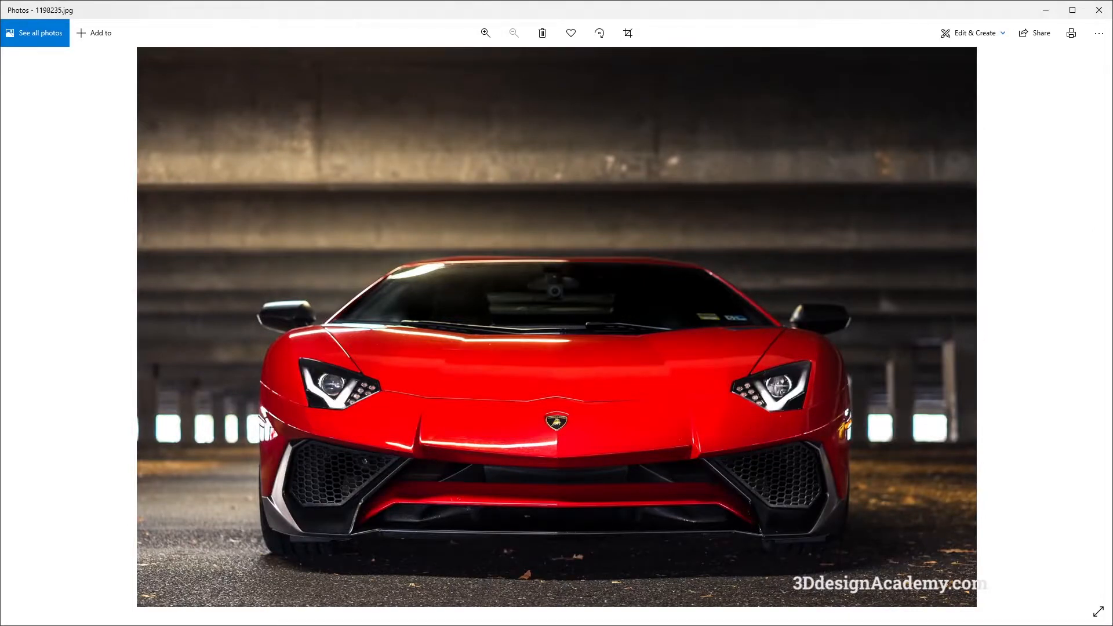
Step: Compare the model's headlight in the orthographic front view, shaded and with curves visible, with the red car in 1198235.jpg
key("alt+Tab")
left_click(886, 167)
left_click_drag(684, 264, 643, 284, "alt+shift")
left_click(977, 109)
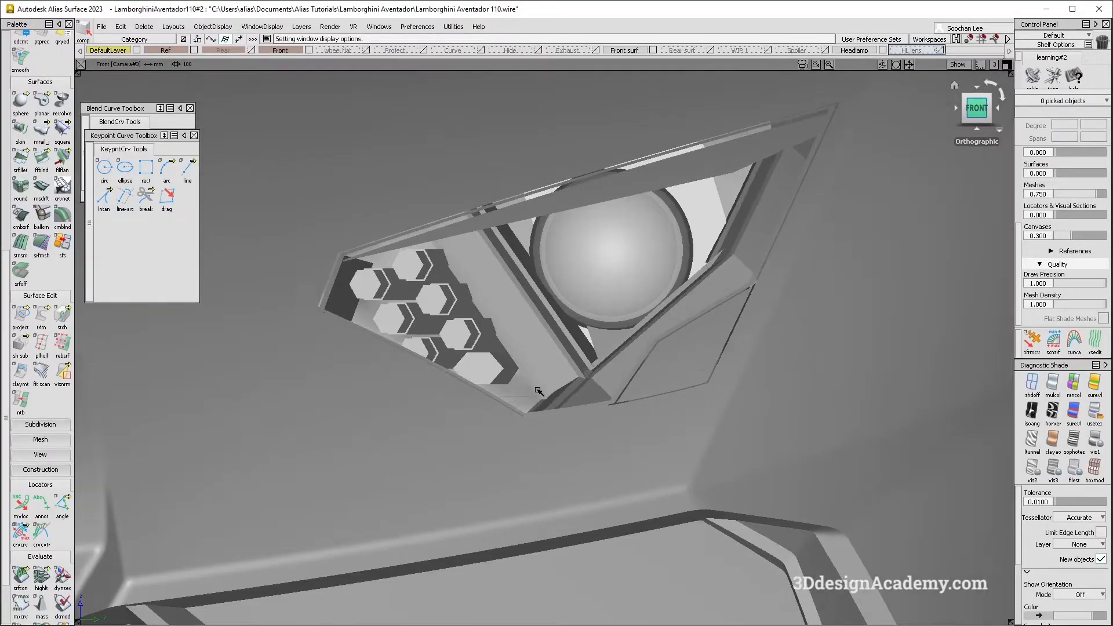
key("alt+Tab")
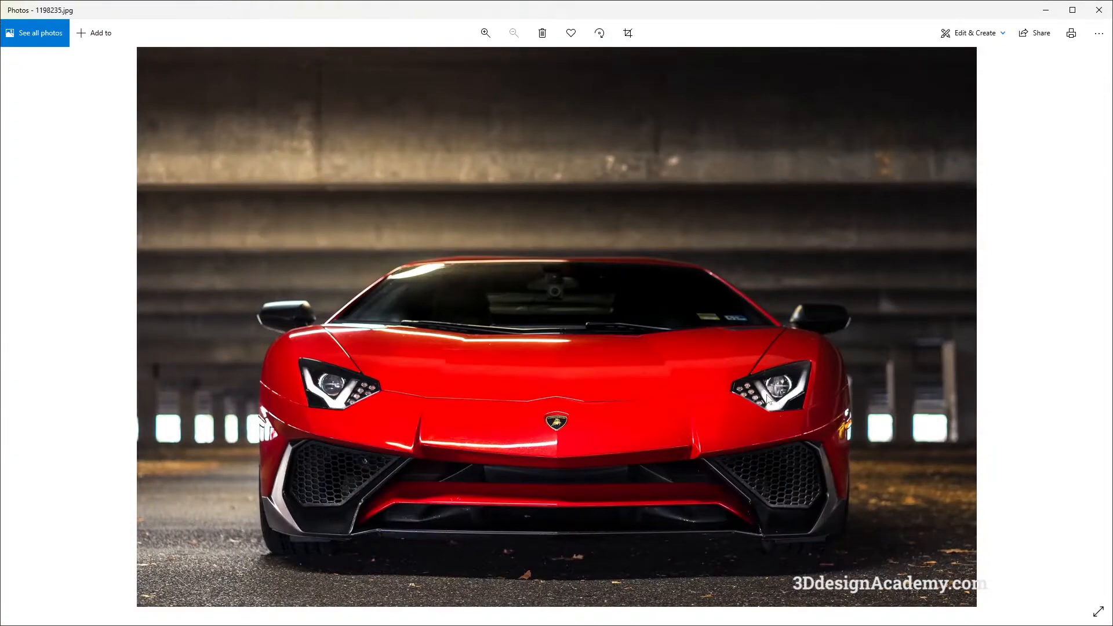
key("alt+Tab")
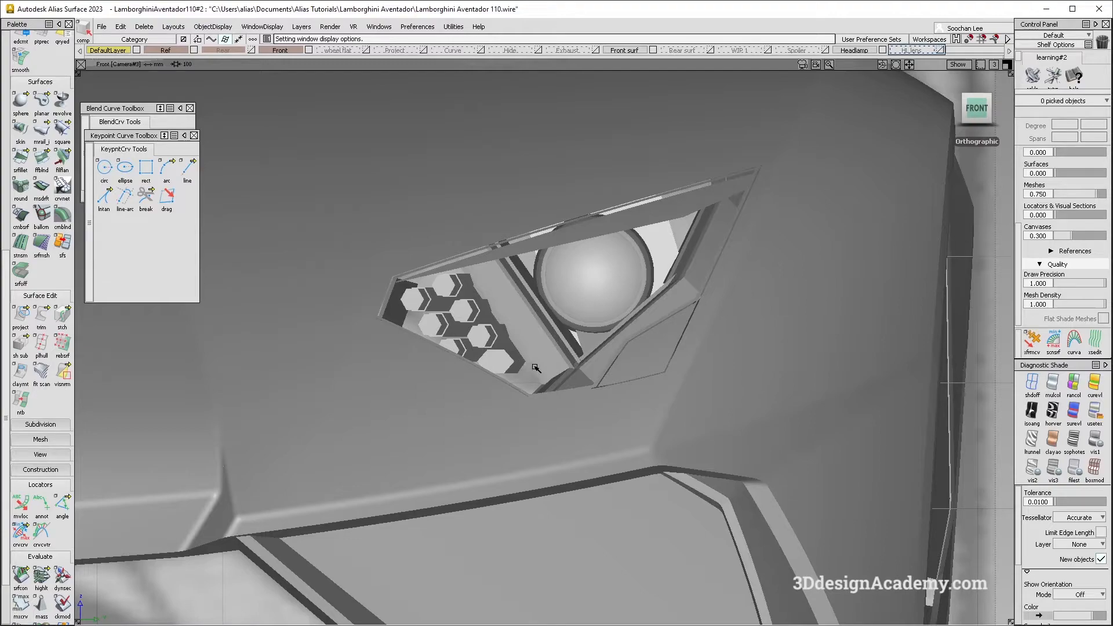
scroll(577, 356, "down", 5)
key("alt+Tab")
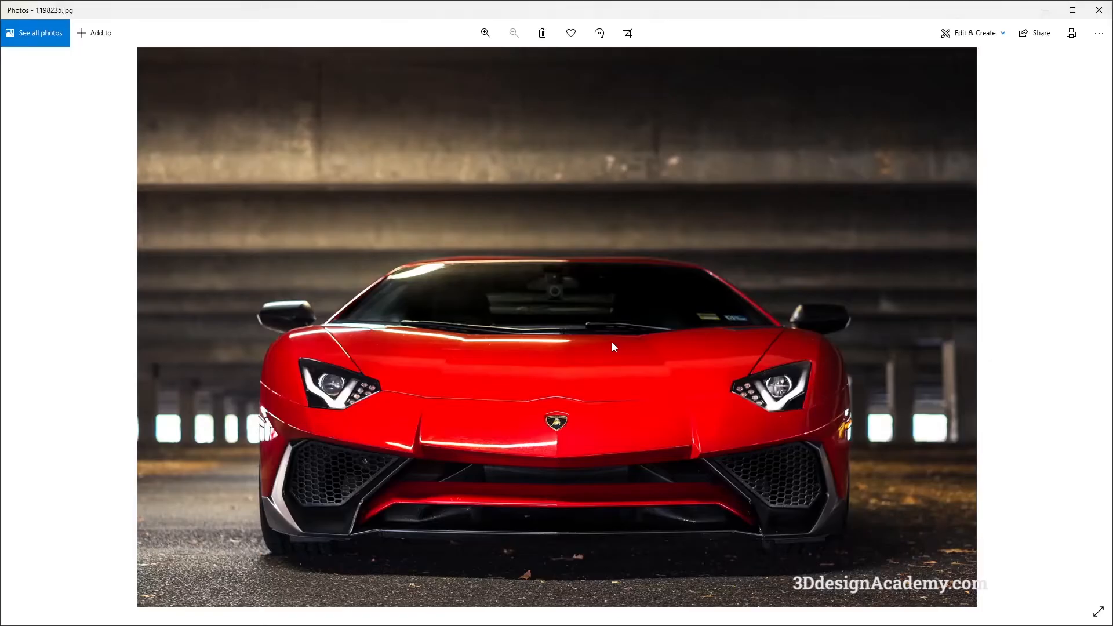
key("alt+Tab")
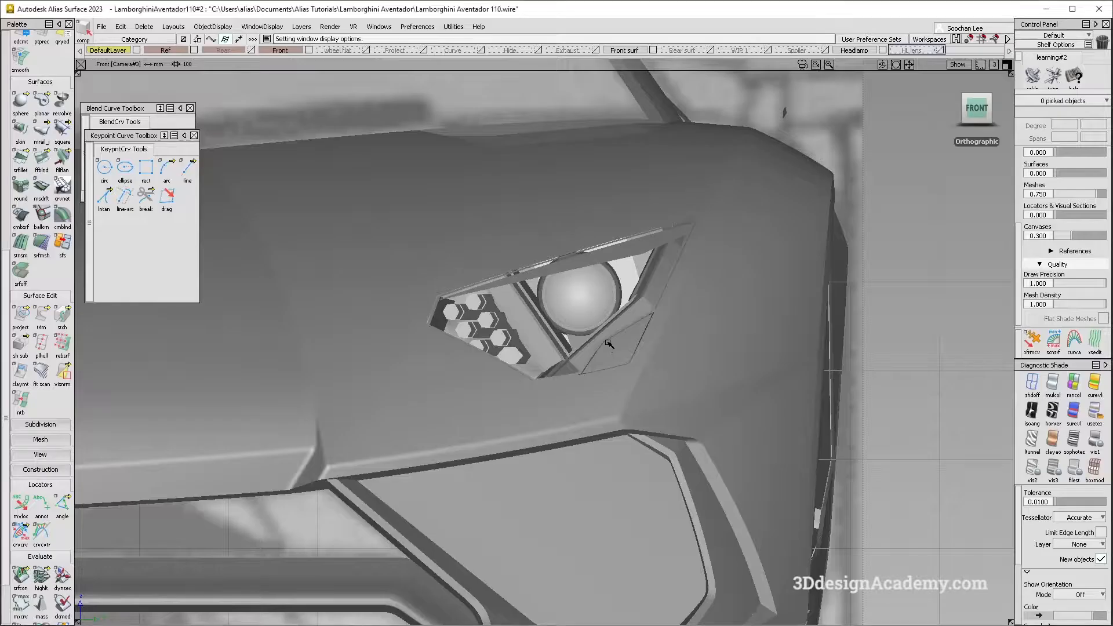
key("alt+m")
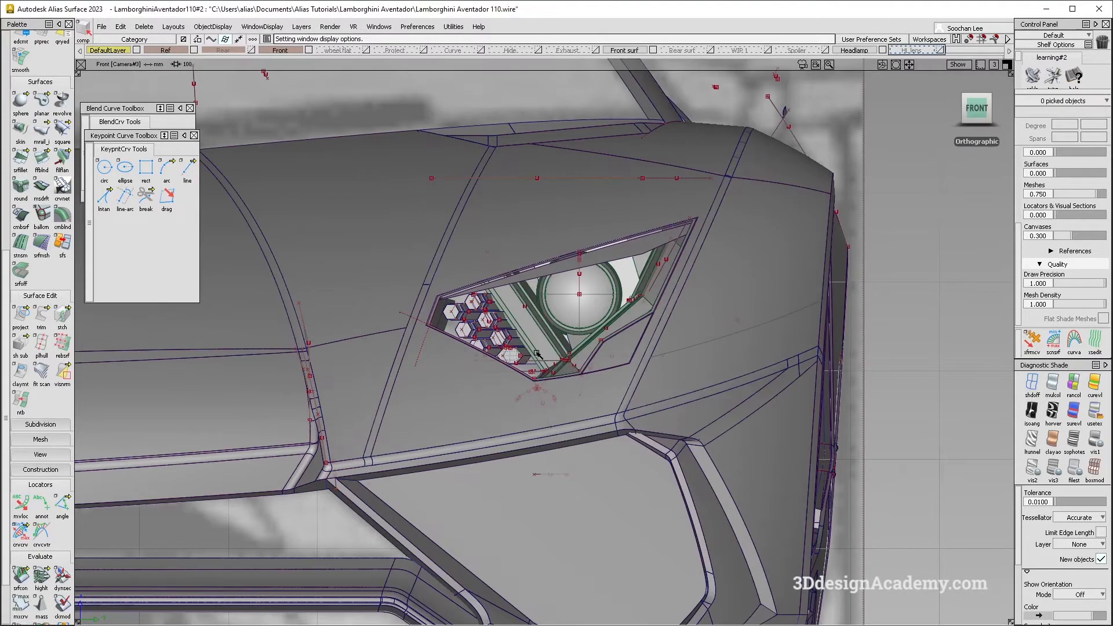
key("alt+Tab")
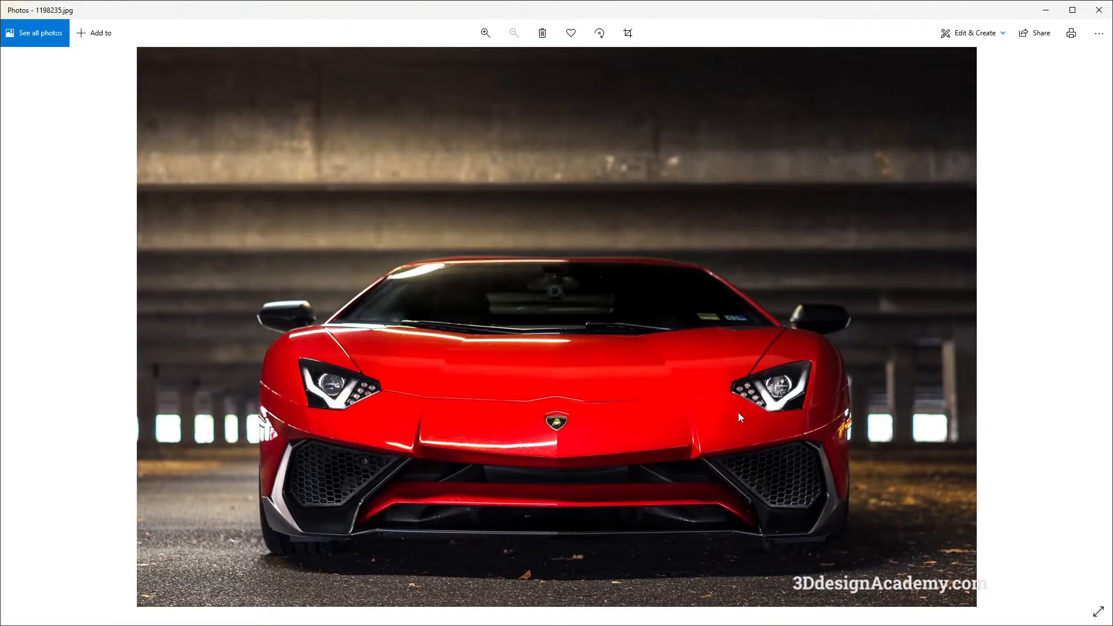
Step: Go through the reference photos to 1279_p10_l.jpg and compare its headlights with the model's front view
key("alt+Tab")
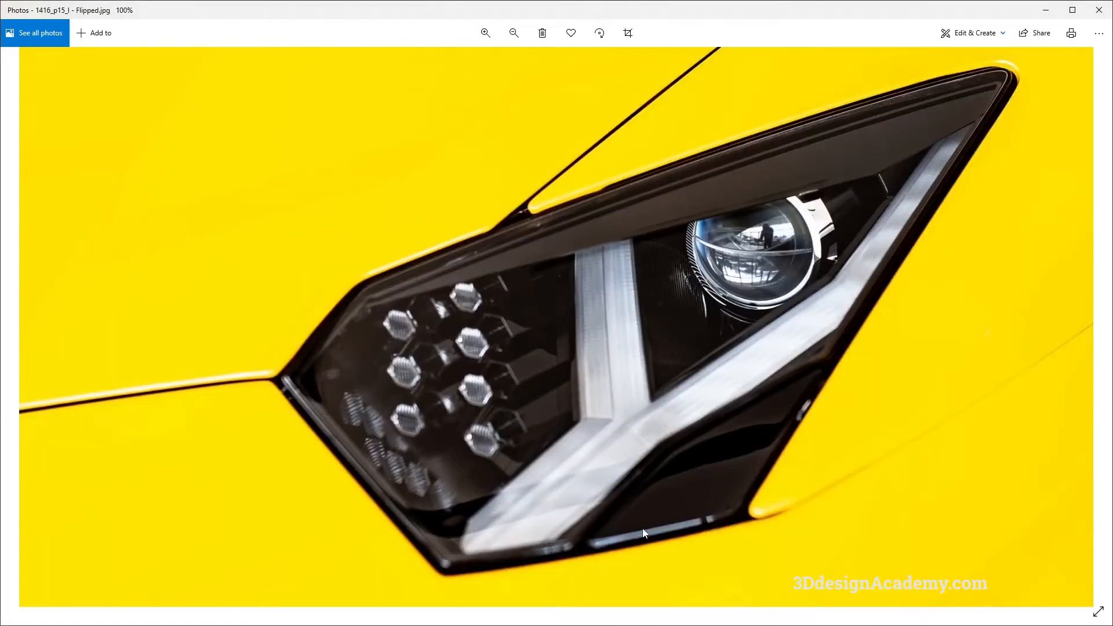
key("Right")
key("Right")
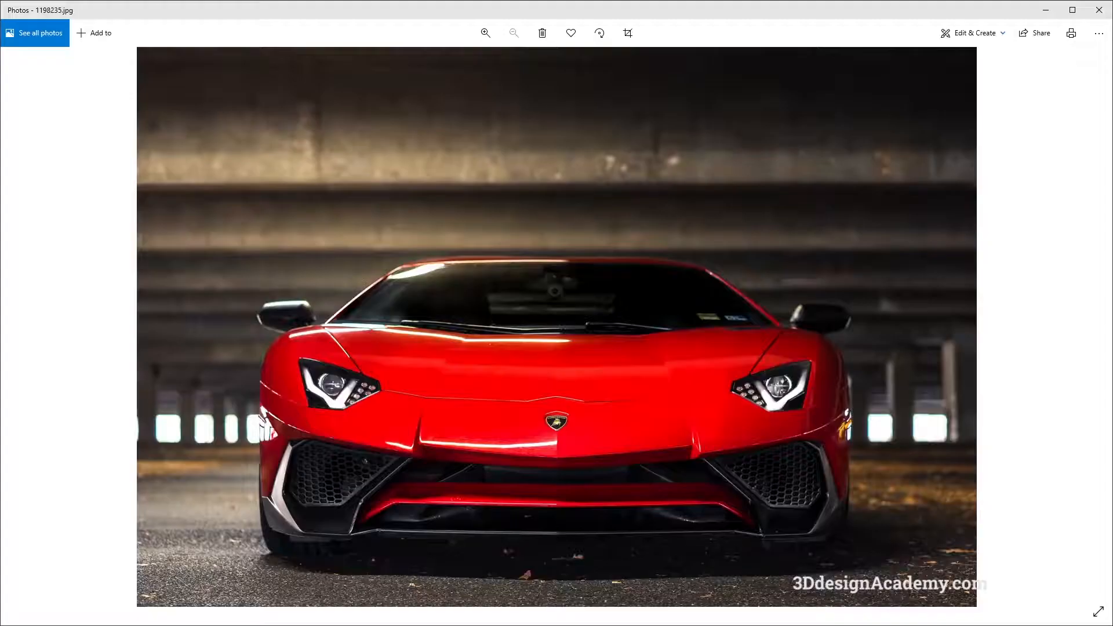
key("Right")
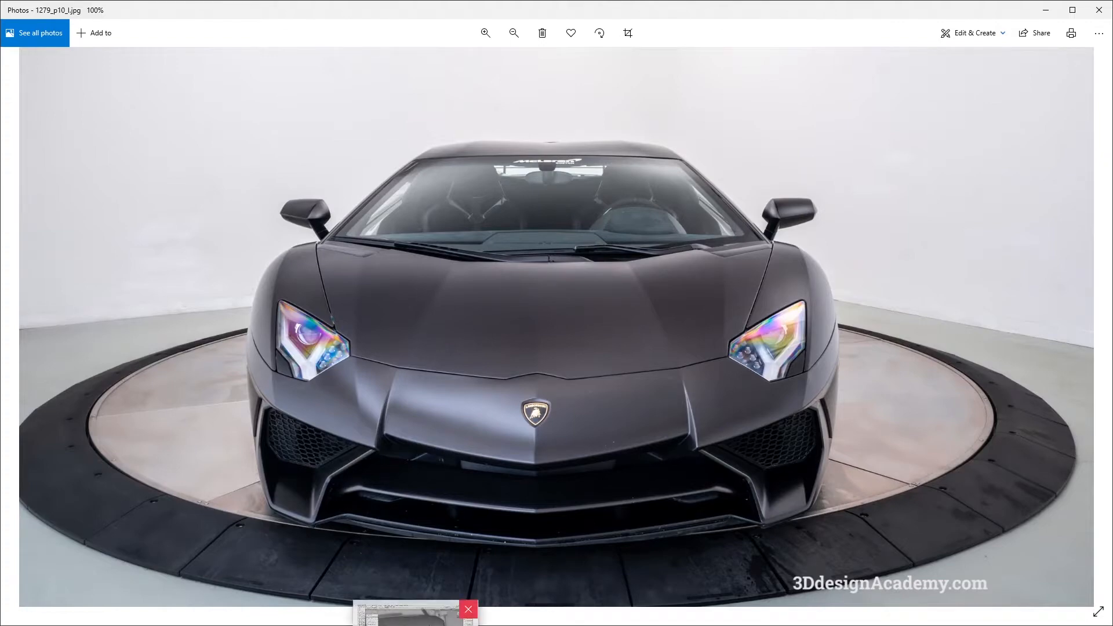
left_click(429, 614)
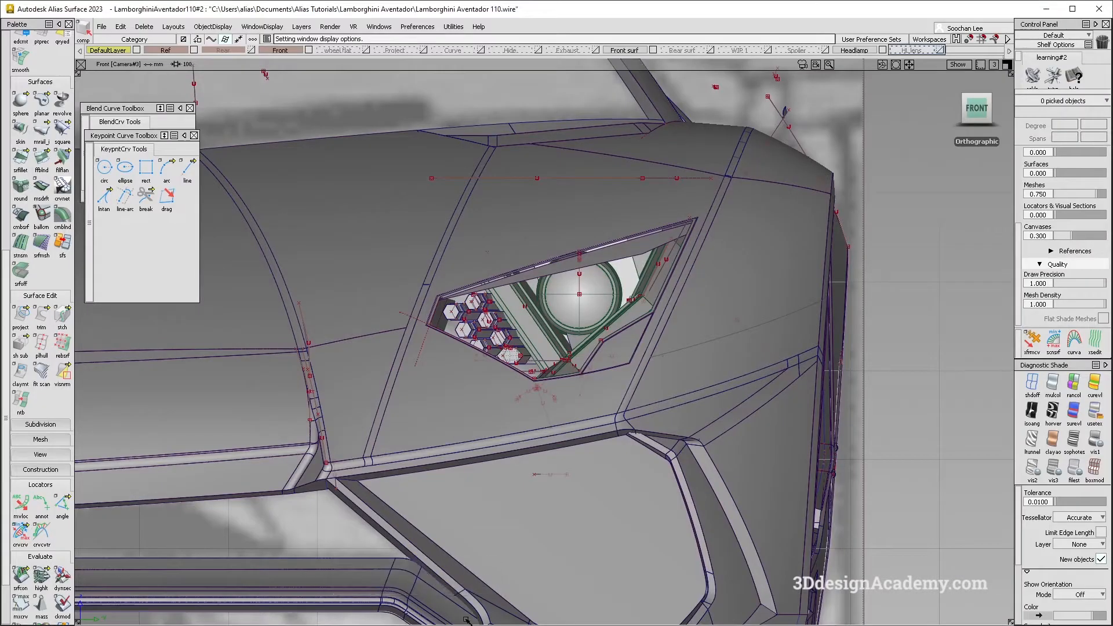
key("alt+Tab")
key("alt+Tab")
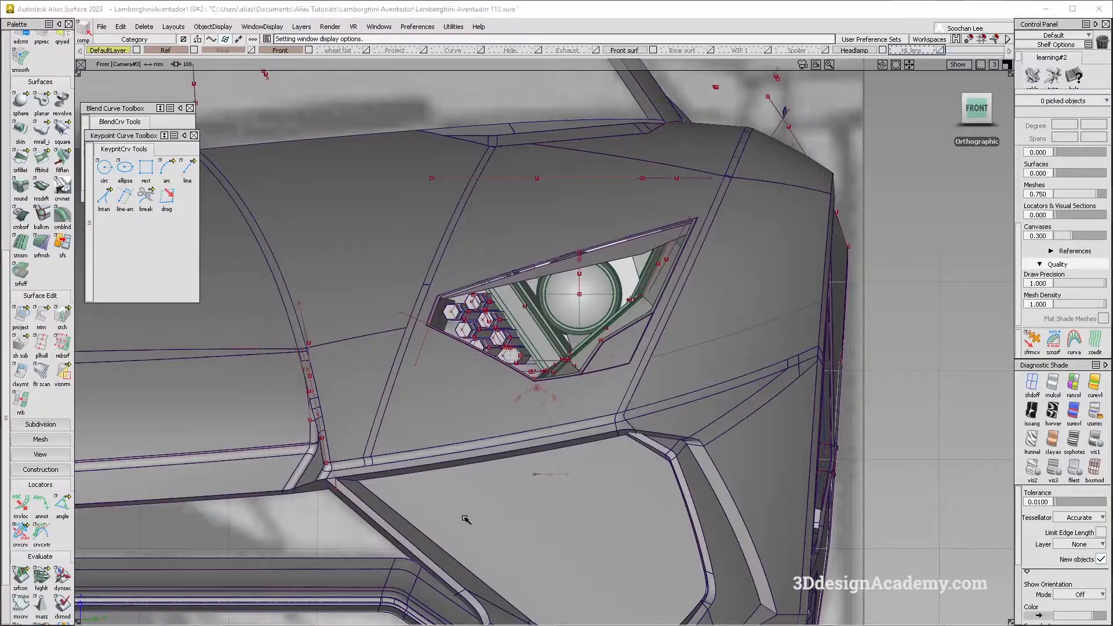
key("alt+Tab")
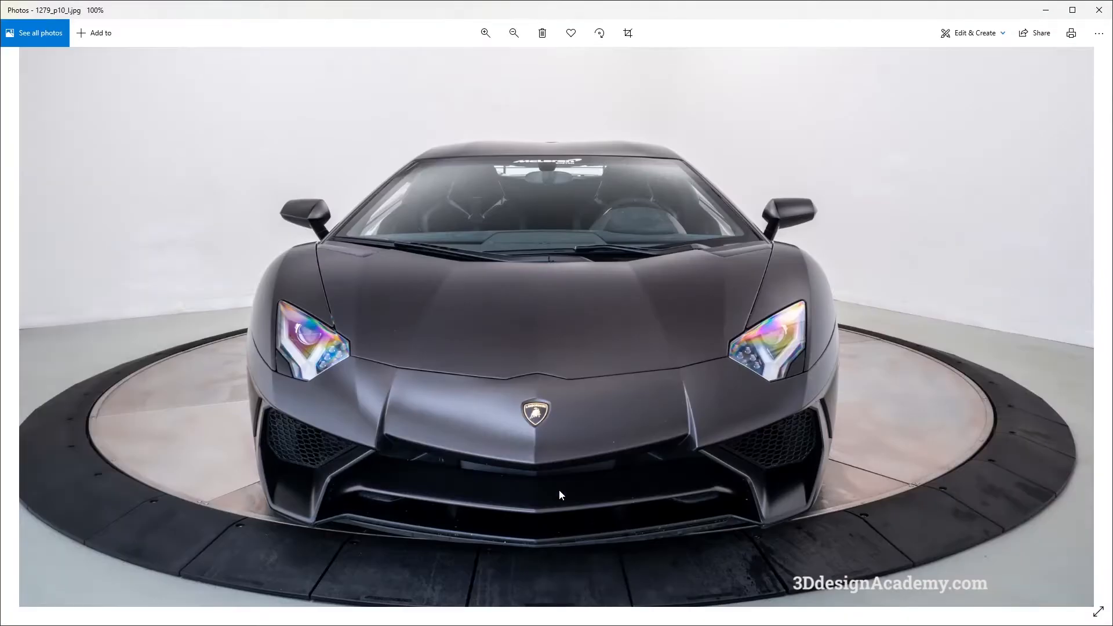
Step: Check the lamp positions in 1198235.jpg against the shaded orthographic front view of the headlight with curves hidden
key("Right")
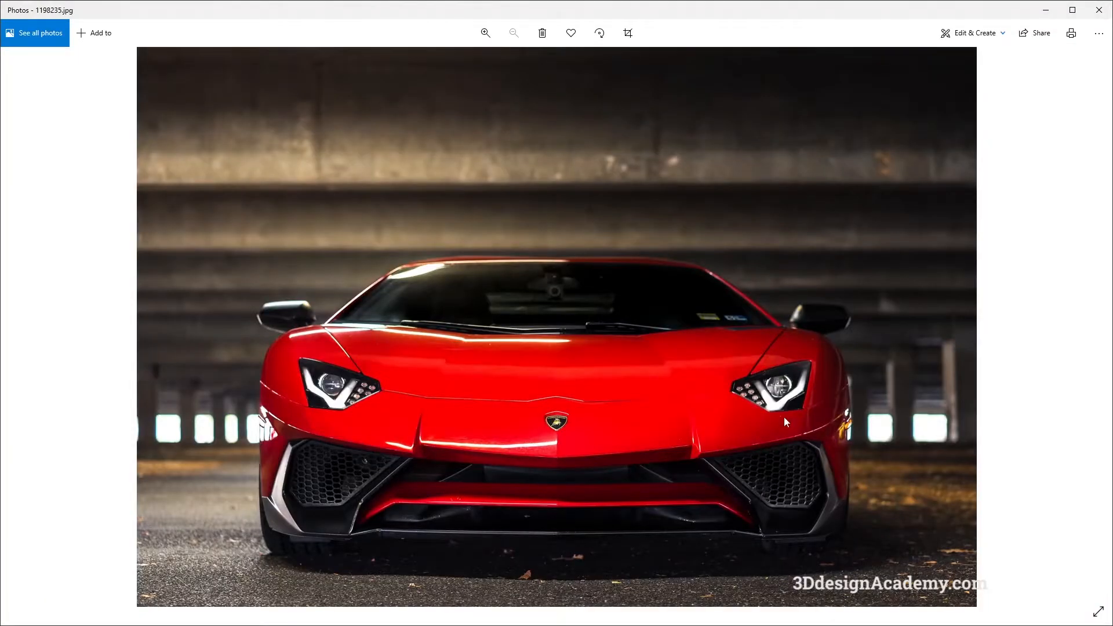
key("Left")
key("Right")
key("alt+Tab")
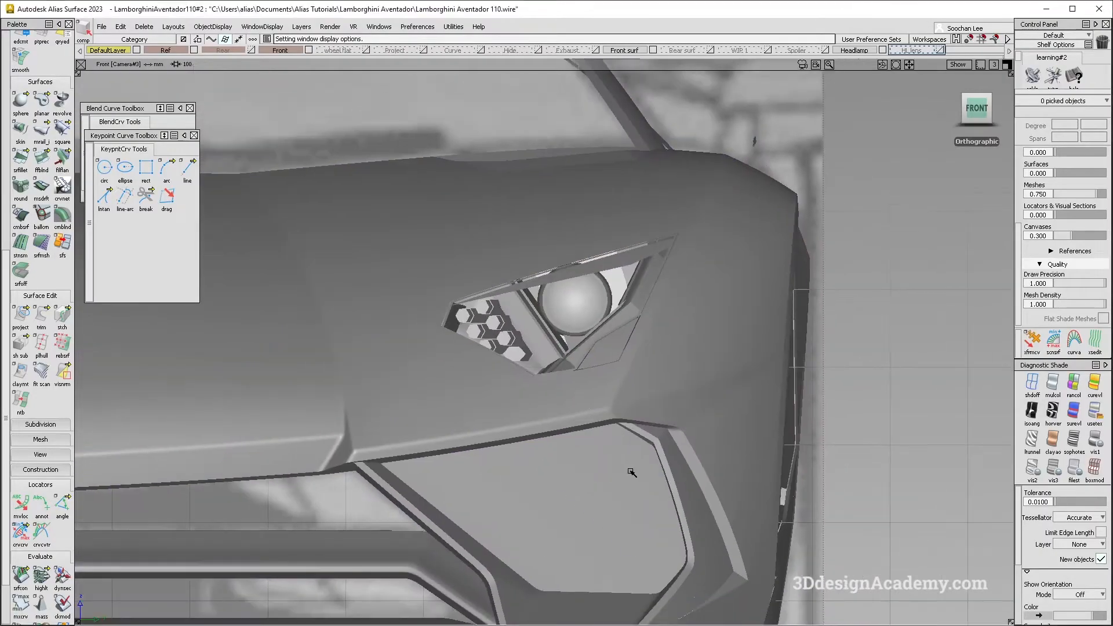
key("alt+Tab")
key("alt+Tab")
key("alt+Tab")
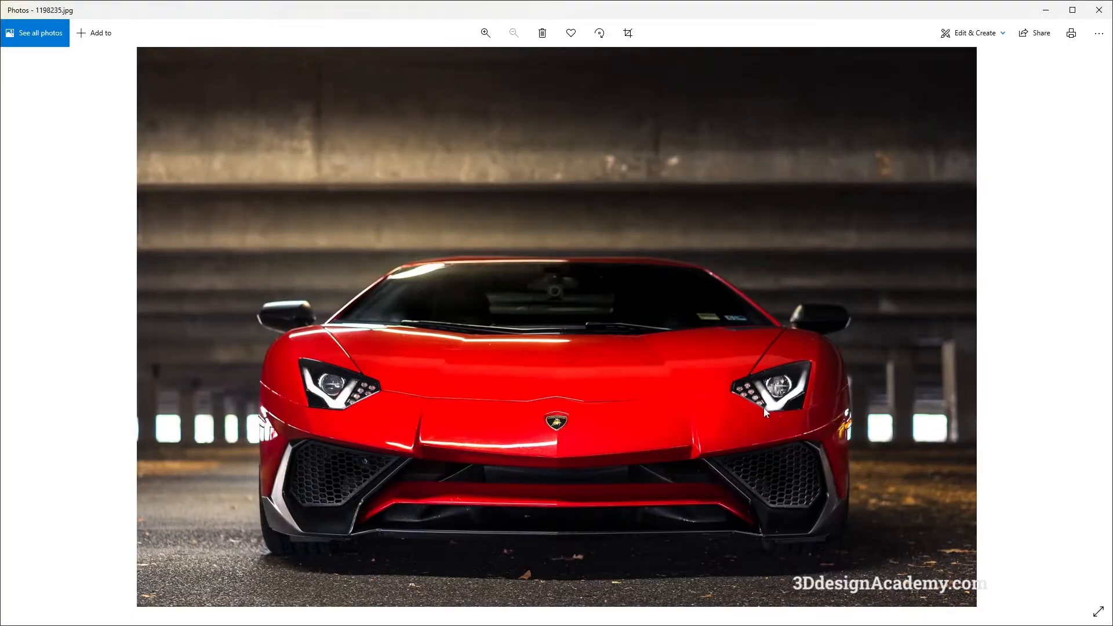
key("alt+Tab")
Step: Examine the hexagonal lamps in the close-up 1416_p16_l - Flipped.jpg and compare them with the headlight in perspective
key("alt+Tab")
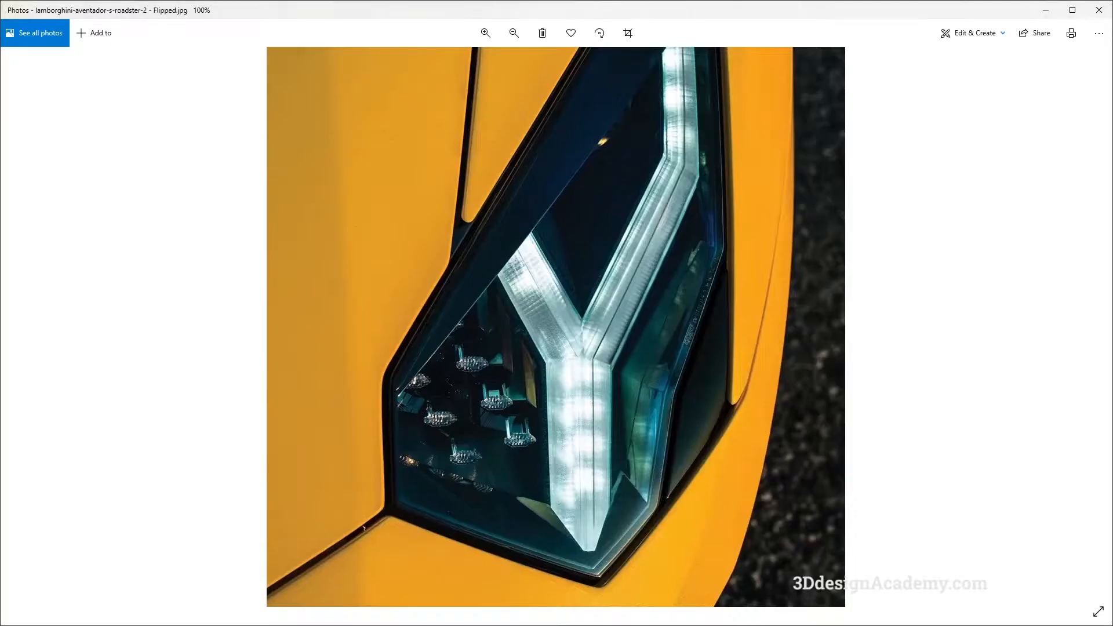
key("alt+Tab")
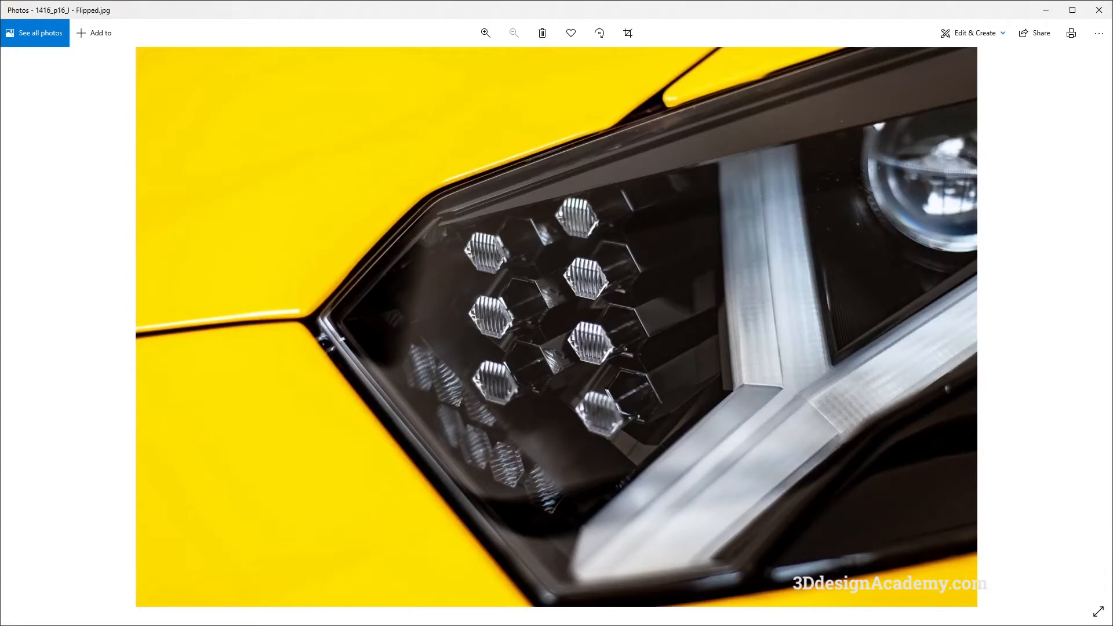
key("alt+Tab")
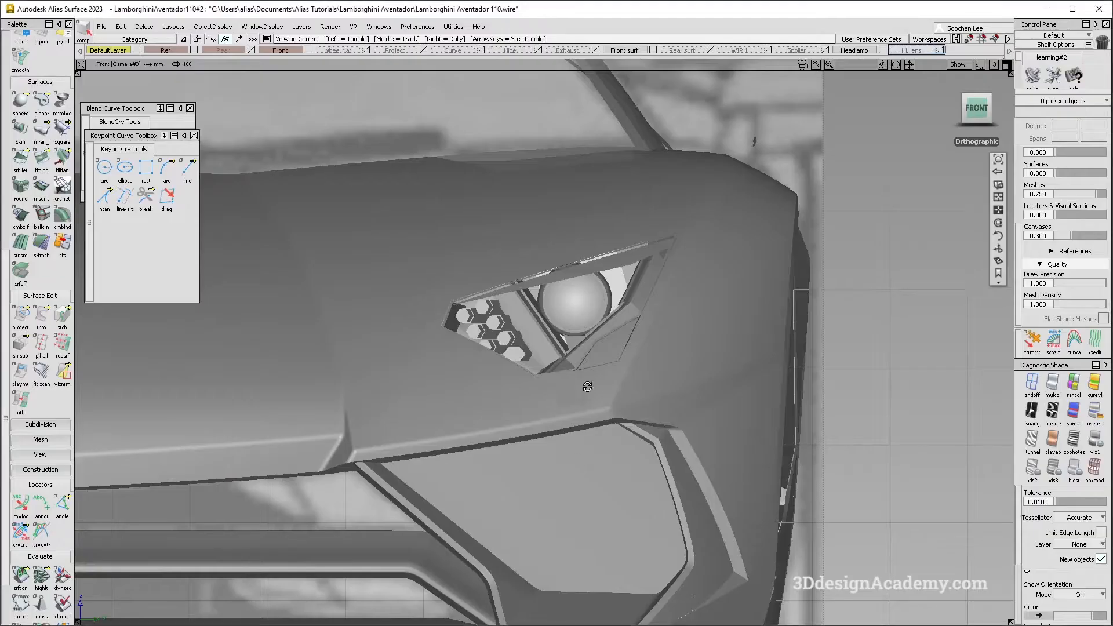
left_click_drag(589, 388, 531, 365, "alt+shift")
mouse_move(531, 366)
right_mouse_down("alt+shift")
mouse_move(568, 337)
mouse_move(502, 343)
mouse_move(542, 357)
right_mouse_up("alt+shift")
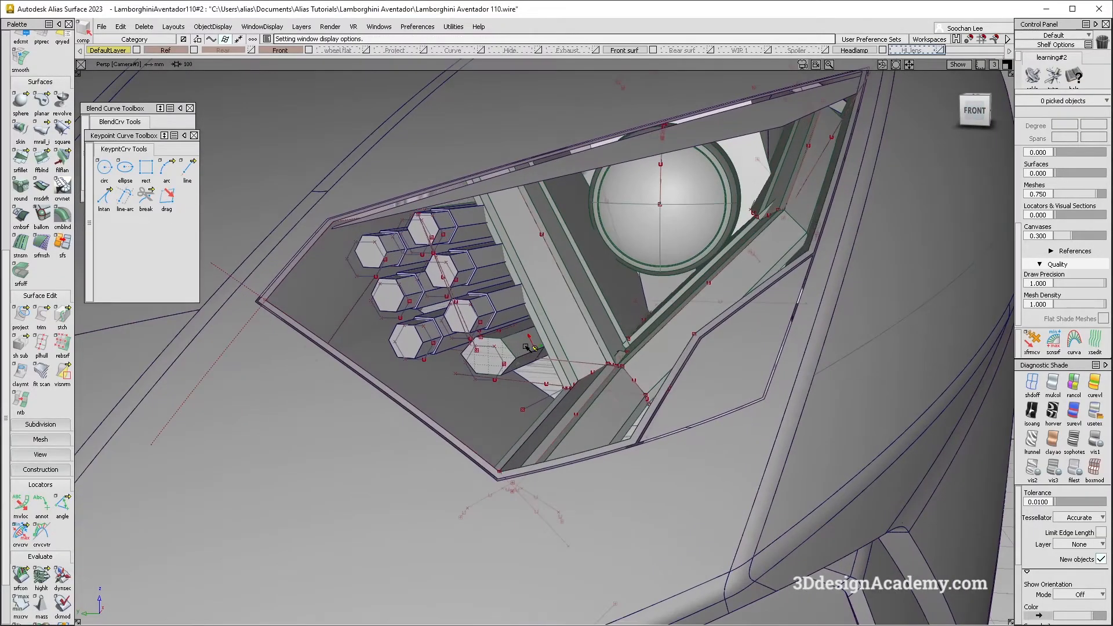
key("alt+Tab")
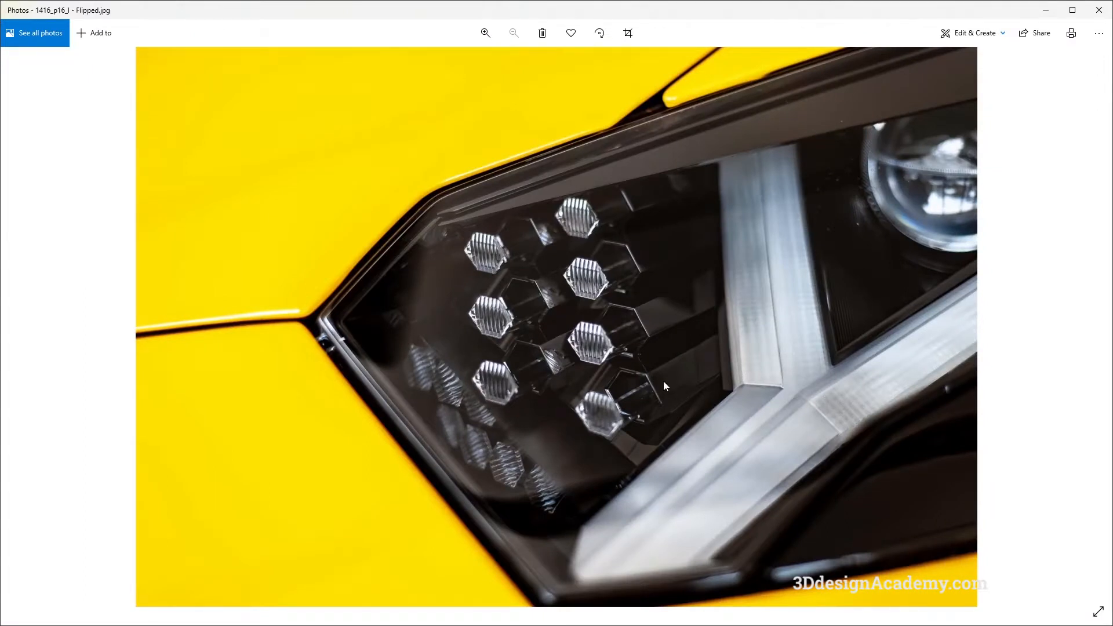
key("alt+Tab")
right_click_drag(517, 359, 476, 329, "alt+shift")
left_click_drag(475, 328, 560, 377, "alt+shift")
right_click_drag(563, 381, 552, 352, "ctrl+shift")
key("alt+Tab")
key("alt+Tab")
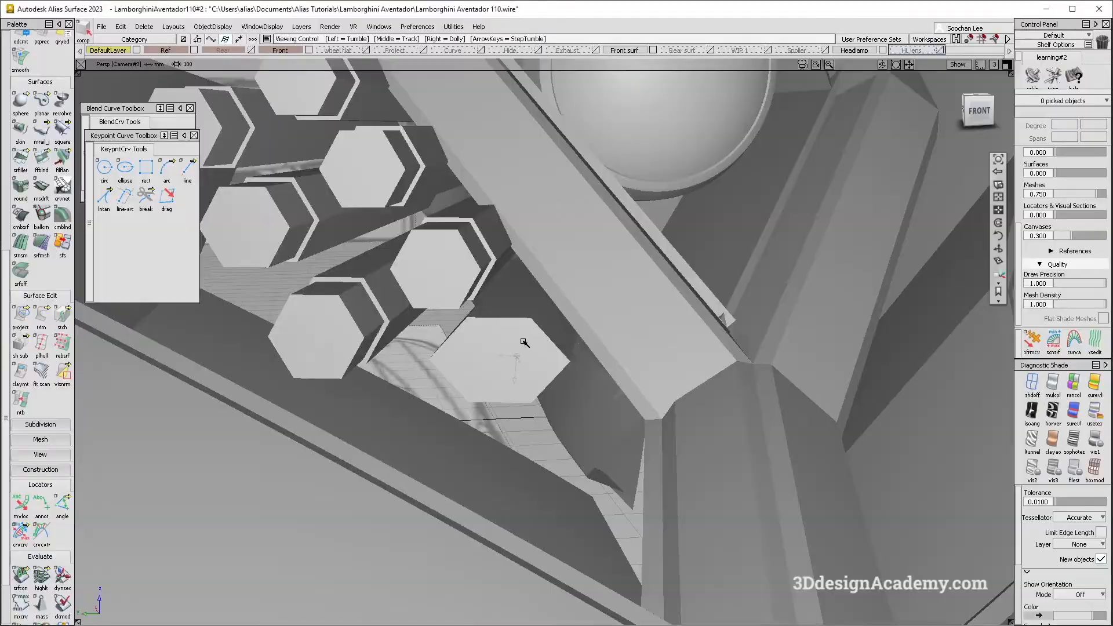
Step: Inspect the lowest hexagonal lamp tube from several angles against the lamp close-up in 1416_p16_l - Flipped.jpg
left_click_drag(524, 343, 507, 373, "alt+shift")
right_click_drag(508, 376, 513, 360, "ctrl+shift")
left_click_drag(514, 361, 533, 332, "alt+shift")
right_click_drag(533, 331, 550, 317, "alt+shift")
mouse_move(549, 317)
left_mouse_down("alt+shift")
mouse_move(588, 295)
mouse_move(554, 311)
left_mouse_up("alt+shift")
key("alt+Tab")
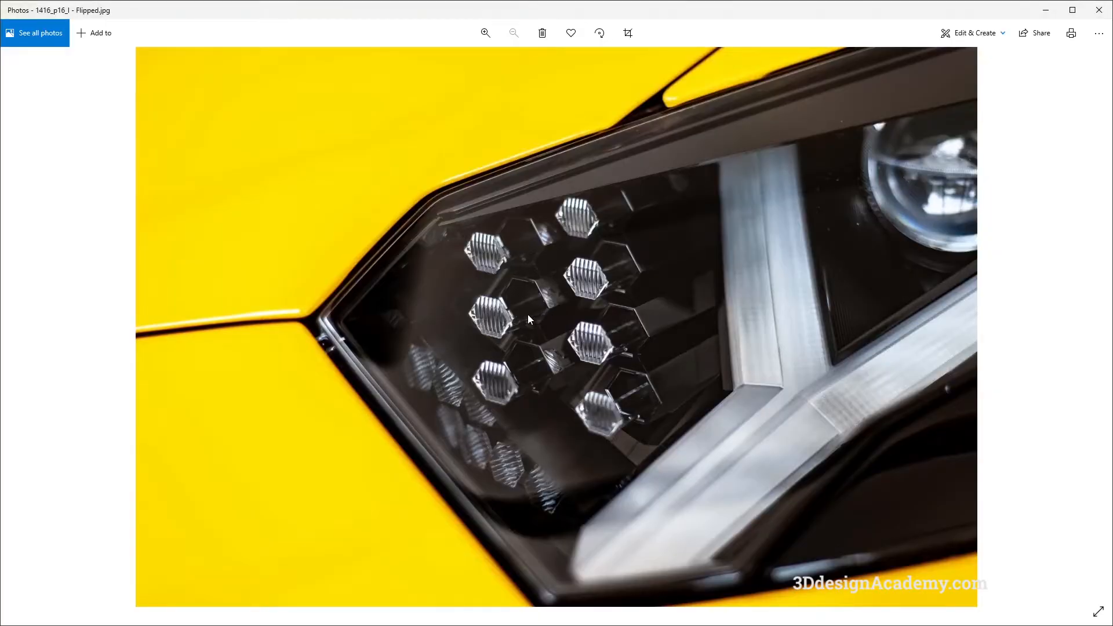
key("alt+Tab")
left_click_drag(527, 326, 631, 376, "alt+shift")
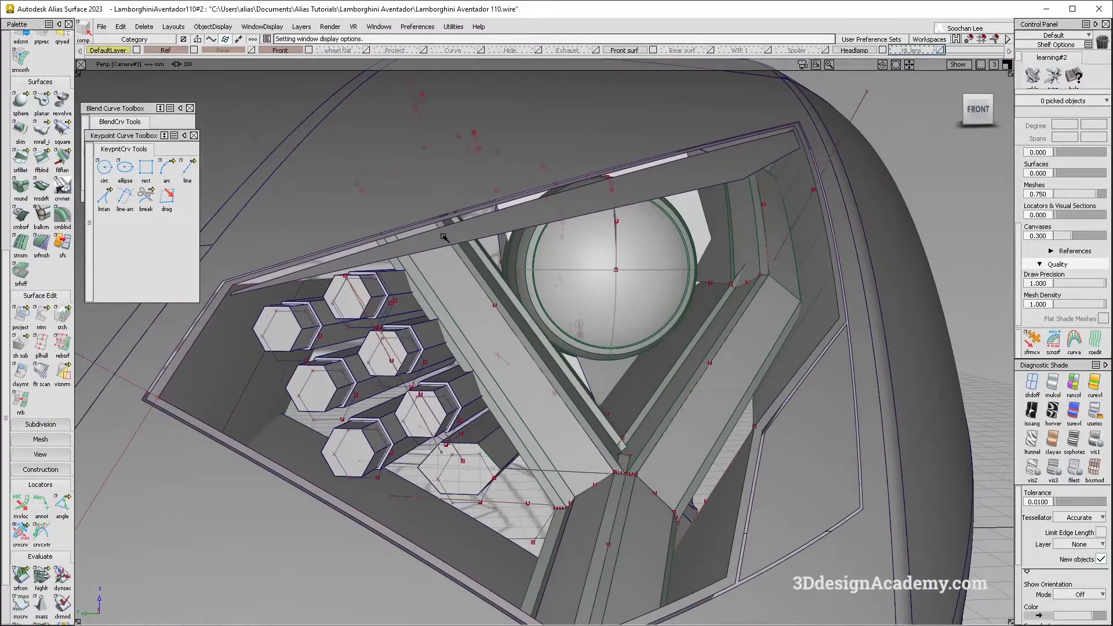
Step: Pick all surfaces of the lowest hexagonal lamp tube, then copy and paste them as a duplicate
left_click(979, 110)
left_click_drag(473, 393, 540, 349, "alt+shift")
left_click_drag(491, 262, 542, 318, "ctrl+shift")
key("ctrl+c")
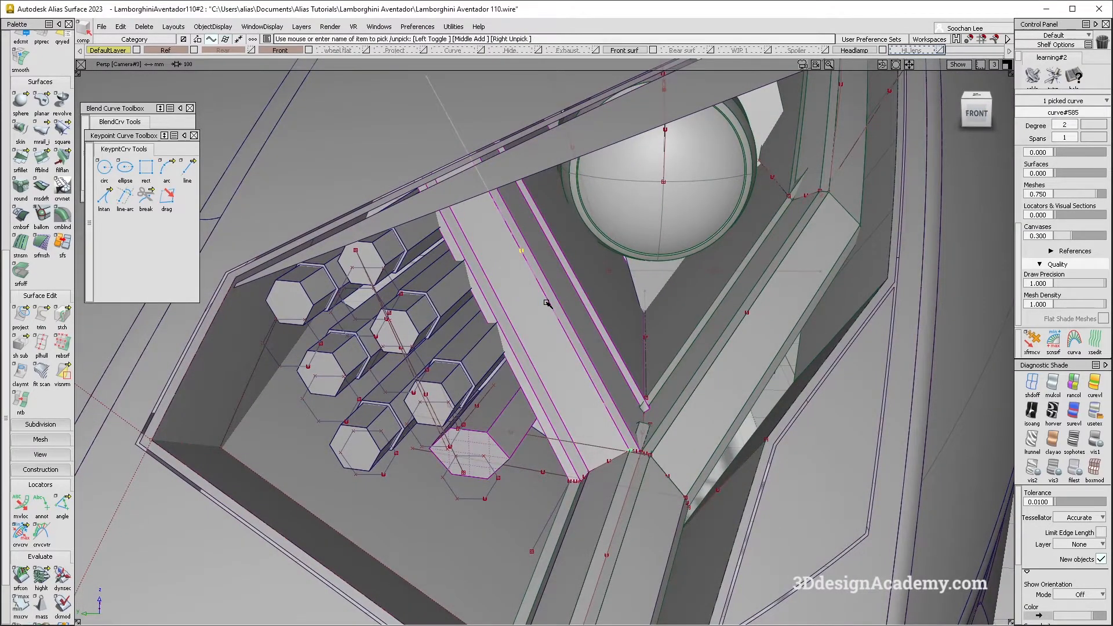
key("ctrl+v")
left_click(520, 423)
scroll(492, 445, "up", 3)
left_click(533, 406)
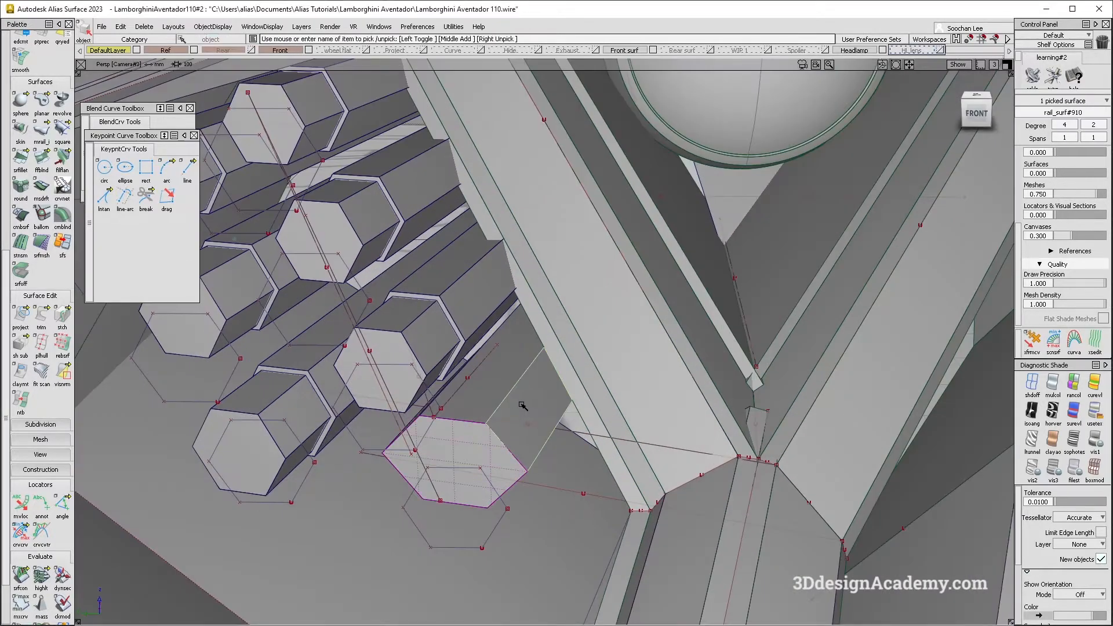
left_click_drag(479, 426, 681, 491, "alt+shift")
scroll(379, 494, "up", 5)
right_click_drag(681, 491, 657, 500, "alt+shift")
key("ctrl+v")
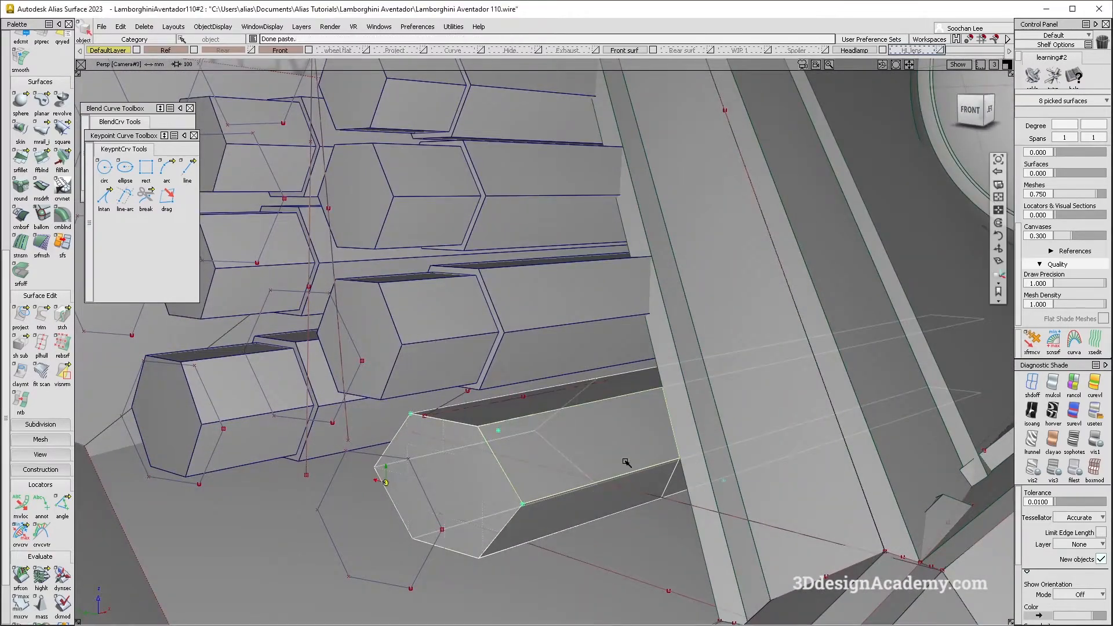
Step: Delete the construction history of the picked lowest hexagonal tube surfaces
left_click_drag(626, 460, 576, 348, "alt+shift")
left_click(145, 27)
left_click(157, 55)
key("Return")
left_click(525, 52)
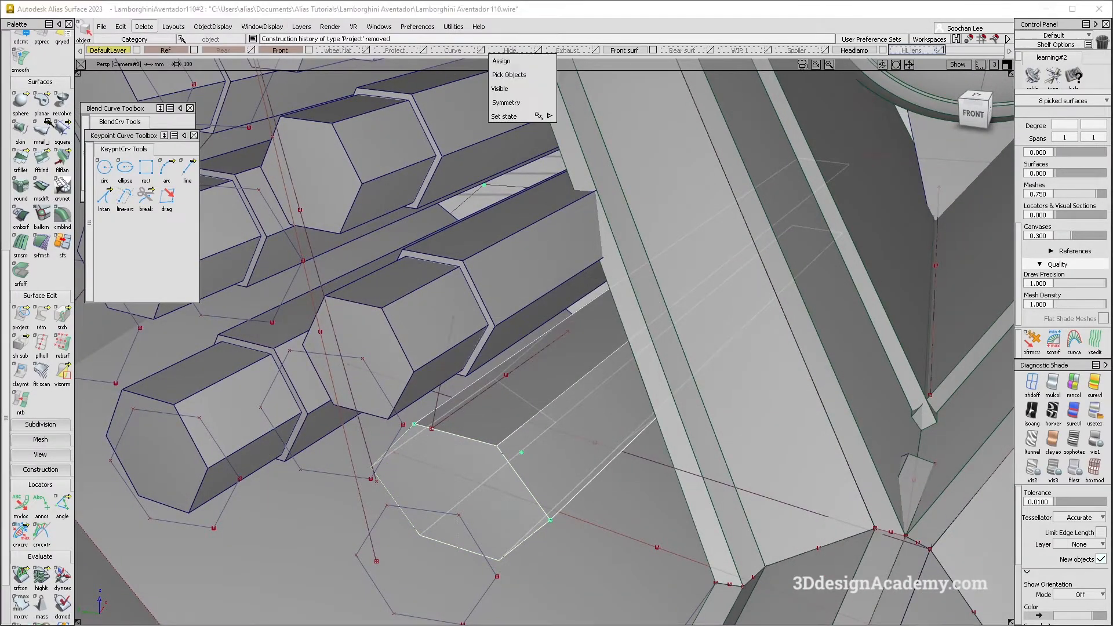
Step: Isolate the picked tube surfaces by hiding everything else to check them, and show all objects again
left_click(213, 27)
left_click(222, 99)
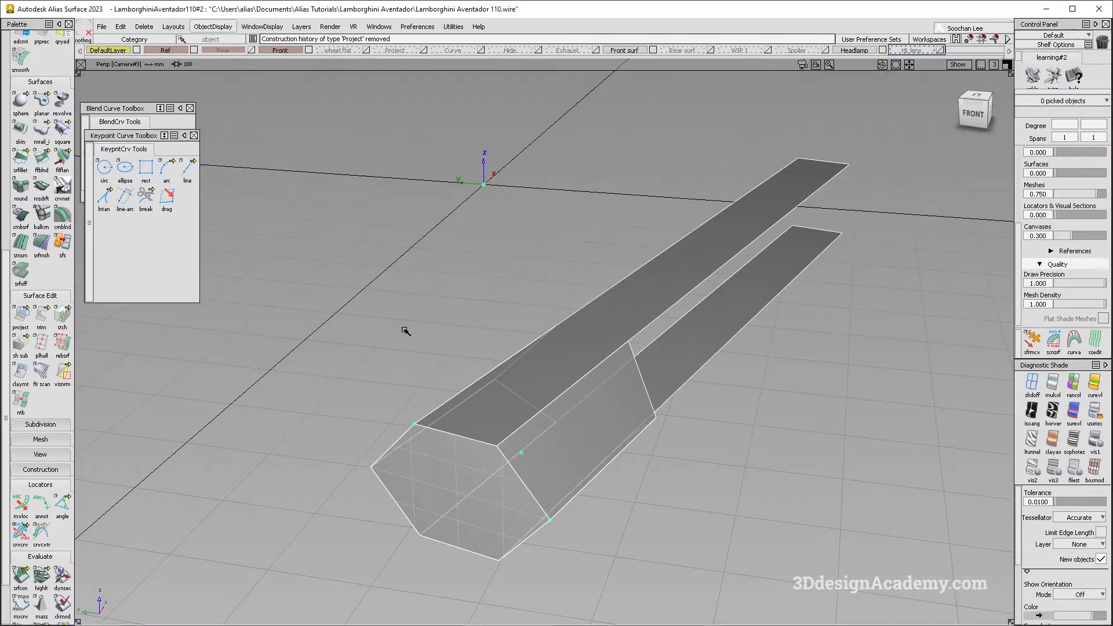
left_click(213, 26)
left_click(207, 55)
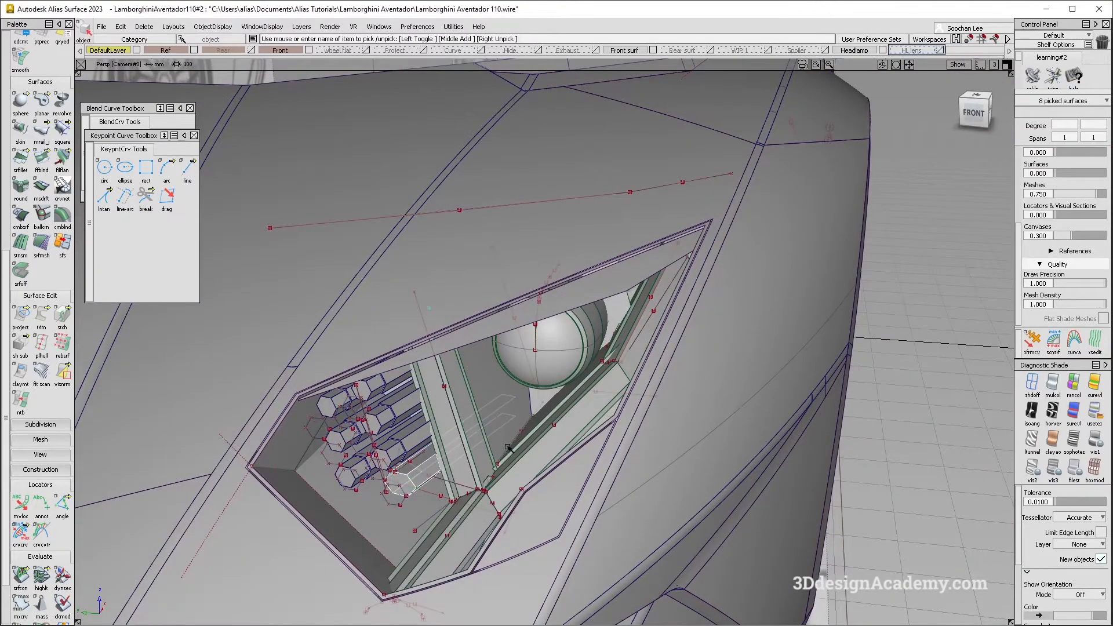
Step: Assign the picked lowest hexagonal tube surfaces to the Hide layer as a backup
right_click_drag(508, 448, 557, 429, "alt+shift")
left_click(514, 51)
left_click(515, 62)
middle_click_drag(414, 486, 478, 452, "alt+shift")
right_click_drag(479, 451, 491, 447, "alt+shift")
left_click_drag(491, 447, 568, 430, "alt+shift")
middle_click_drag(509, 428, 530, 405, "alt+shift")
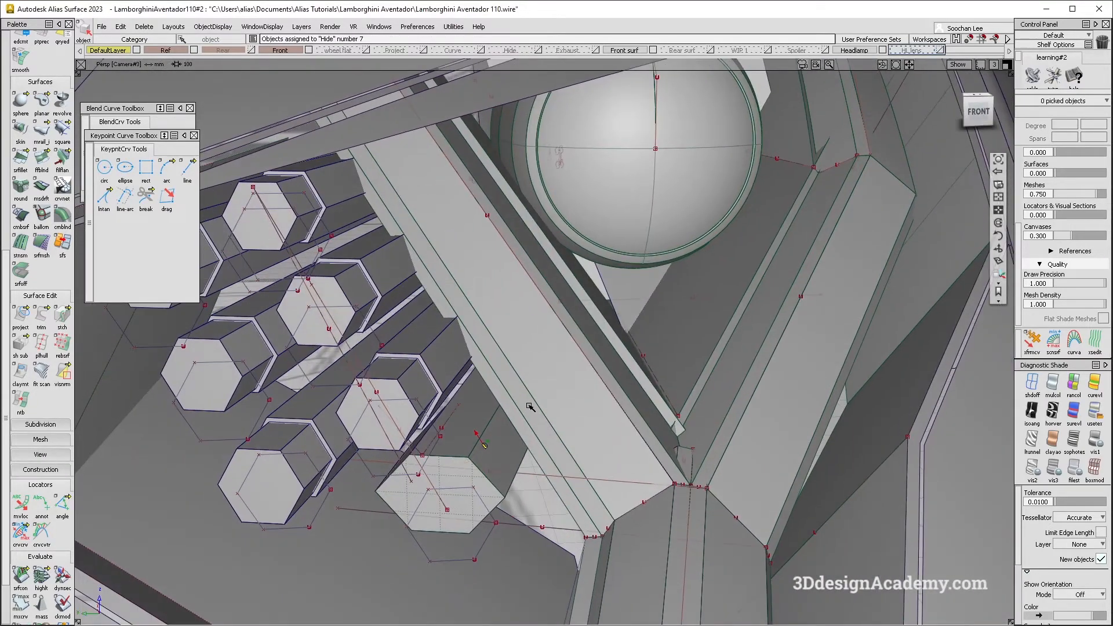
Step: Stretch the free end of the diagonal divider bar's centre curve slightly sideways toward the round lens
left_click_drag(566, 405, 517, 393, "alt+shift")
left_click_drag(561, 511, 562, 456, "ctrl+shift")
left_click_drag(629, 395, 589, 381, "alt+shift")
middle_click_drag(589, 381, 582, 458, "alt+shift")
left_click_drag(530, 388, 425, 181, "ctrl+shift")
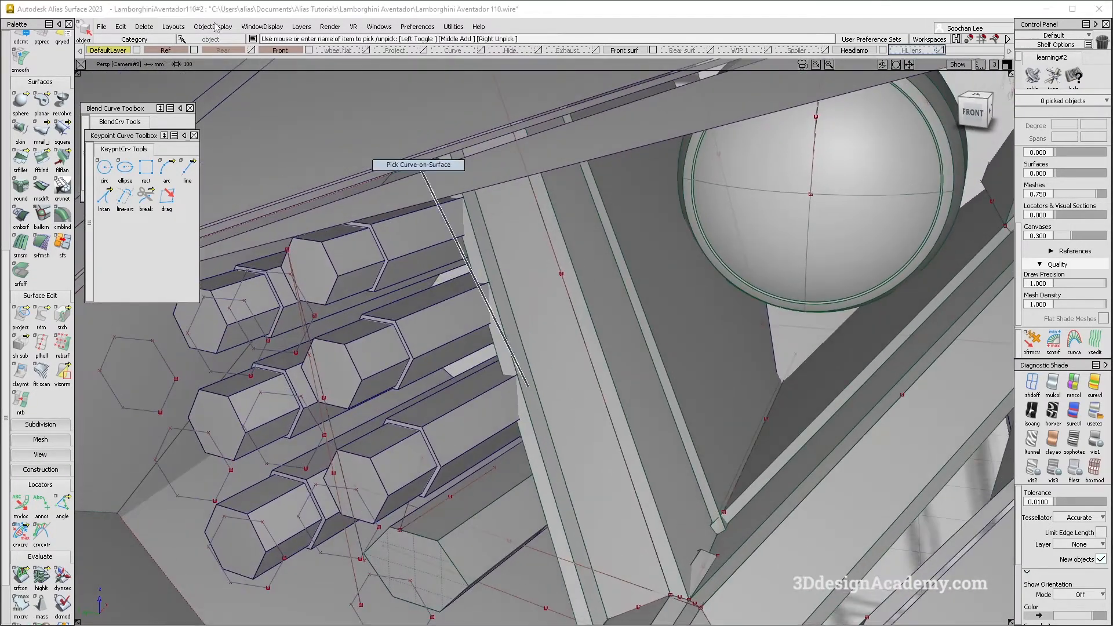
left_click_drag(50, 66, 50, 226)
scroll(49, 96, "up", 3)
left_click(41, 77)
left_click(543, 208)
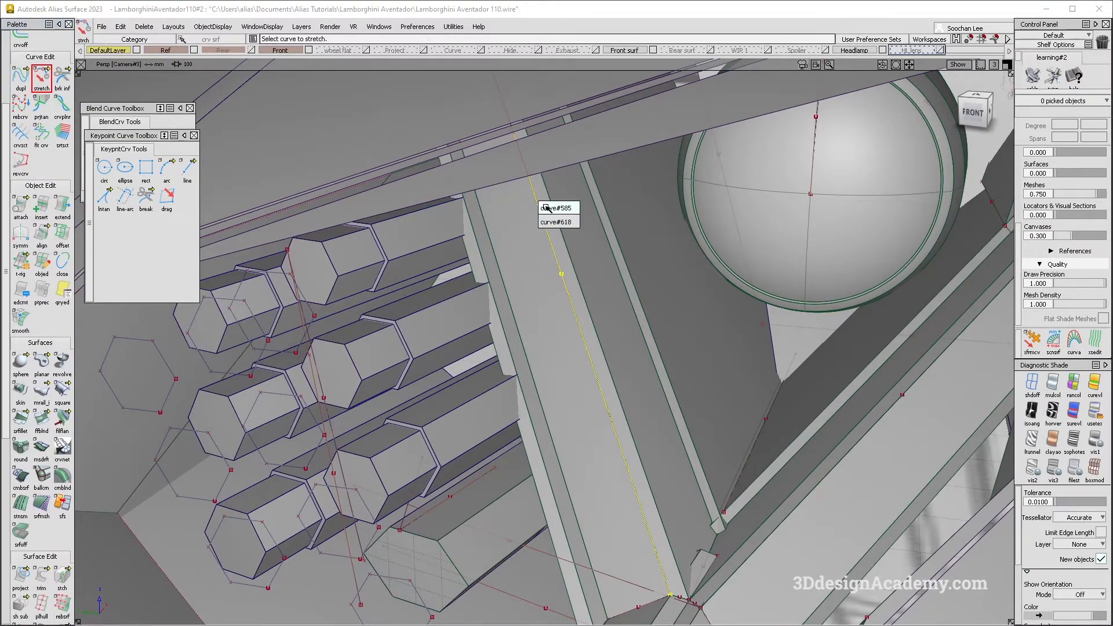
left_click(569, 207)
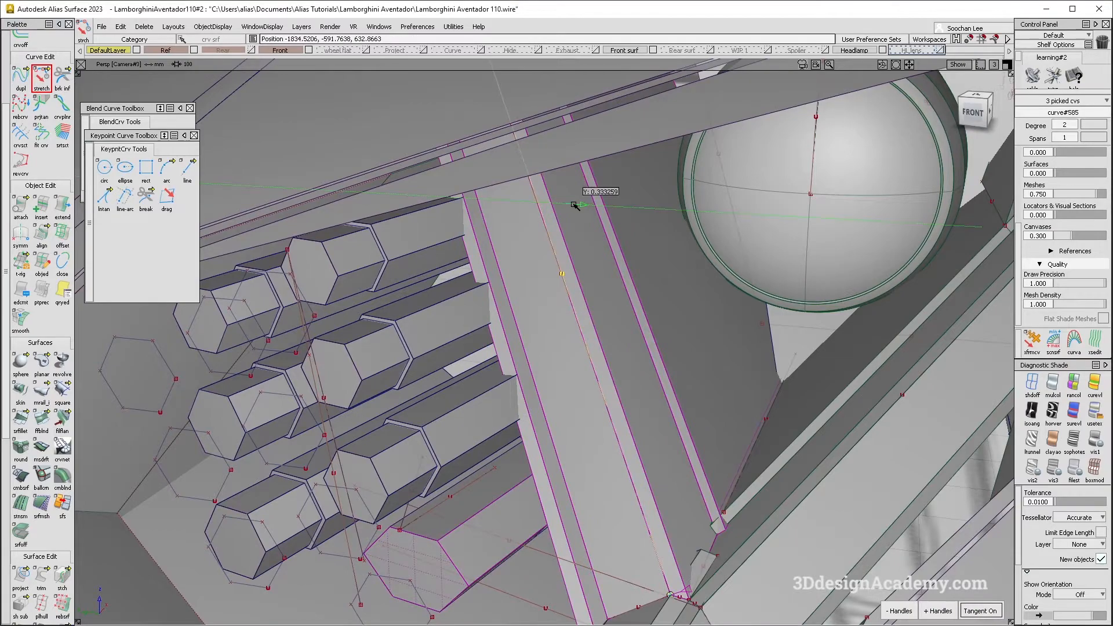
left_click_drag(582, 205, 616, 413)
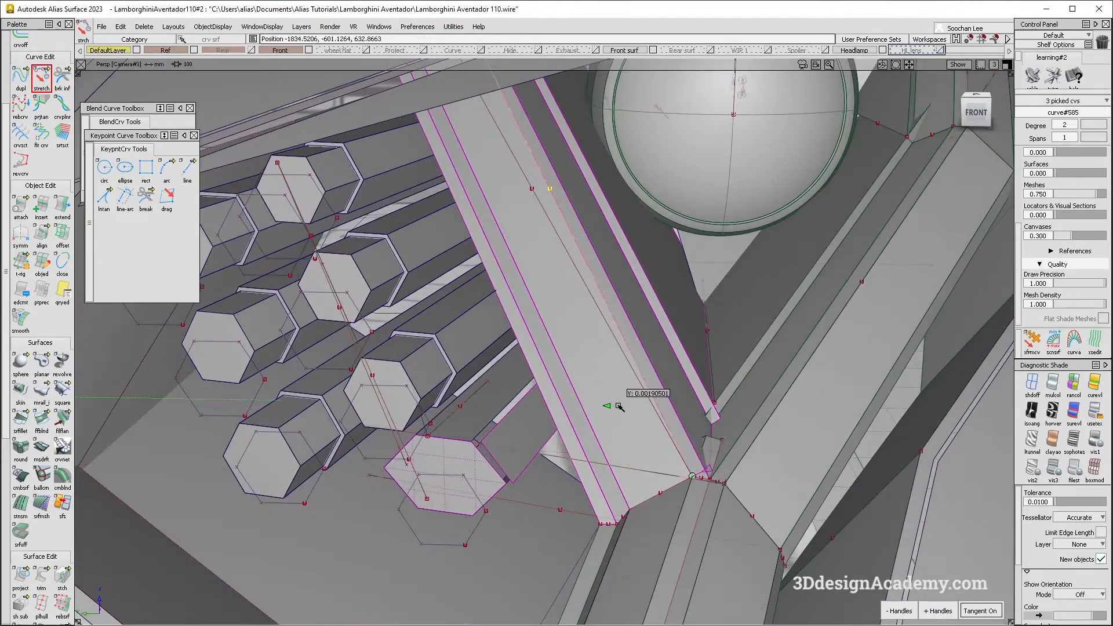
Step: Compare the adjusted headlight in the front view, with model lines hidden, against the front reference photo of the car
left_click(986, 113)
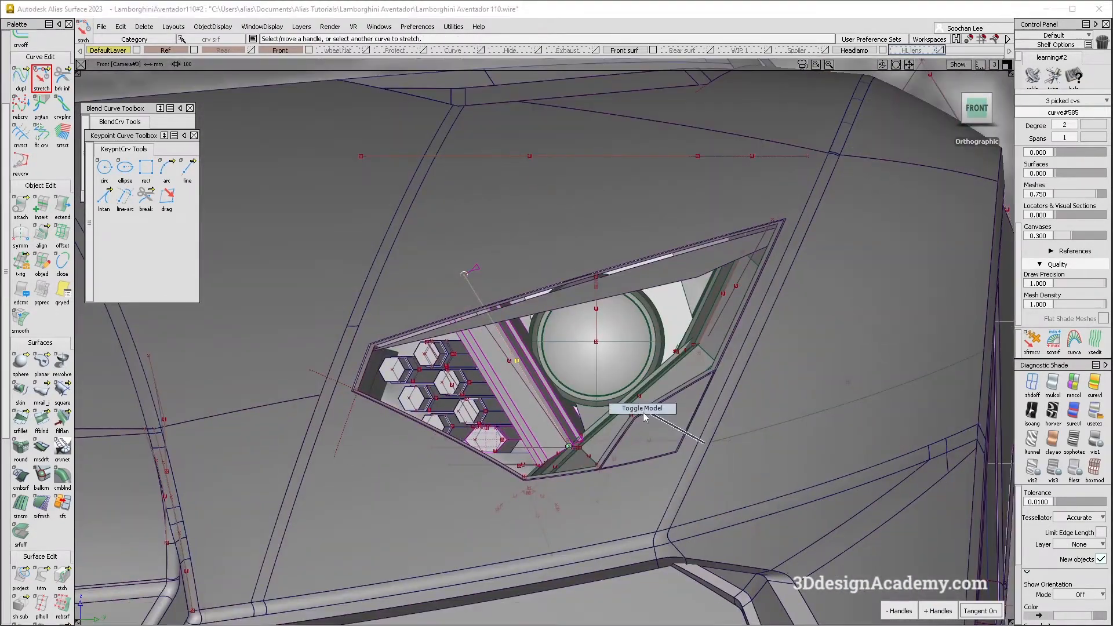
right_click_drag(644, 413, 643, 415, "ctrl+shift")
middle_click_drag(637, 441, 660, 399, "alt+shift")
key("alt+Tab")
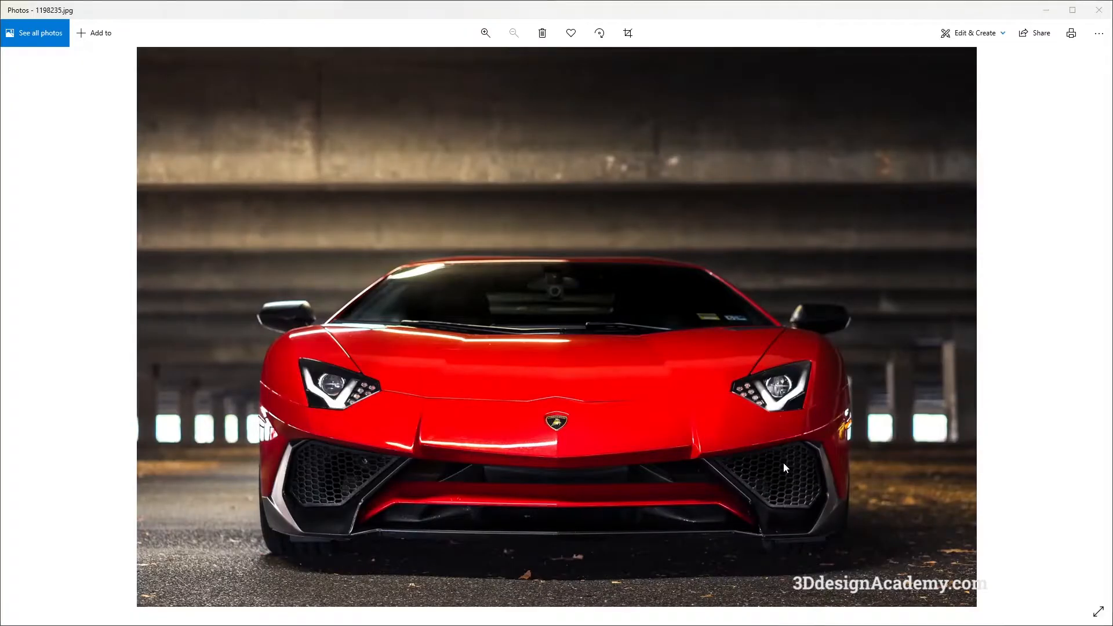
key("alt+Tab")
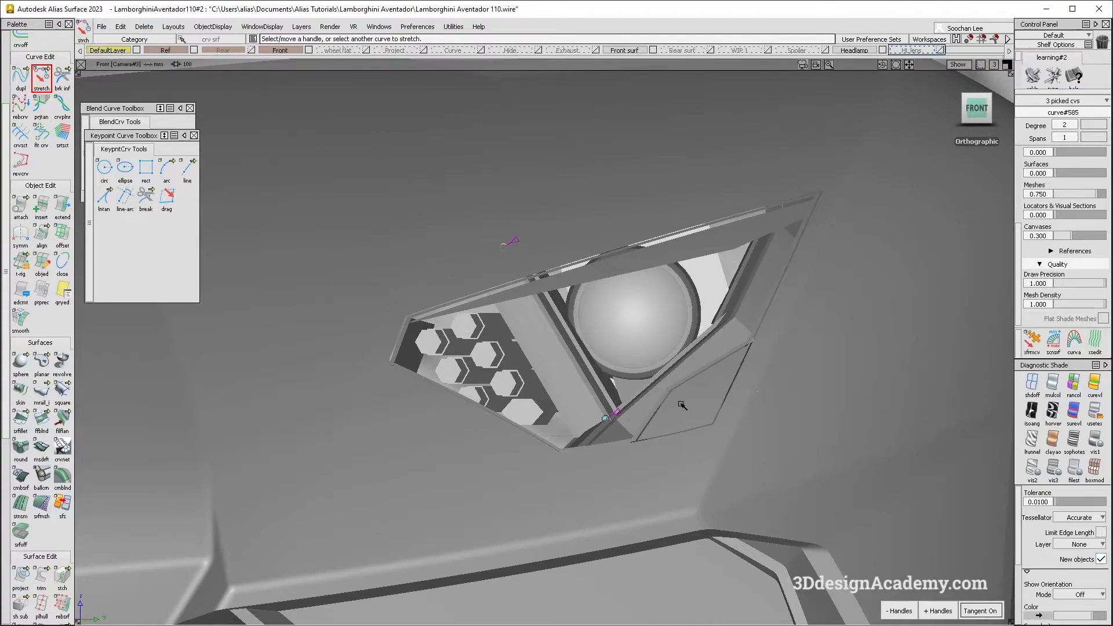
right_click_drag(698, 403, 657, 424, "alt+shift")
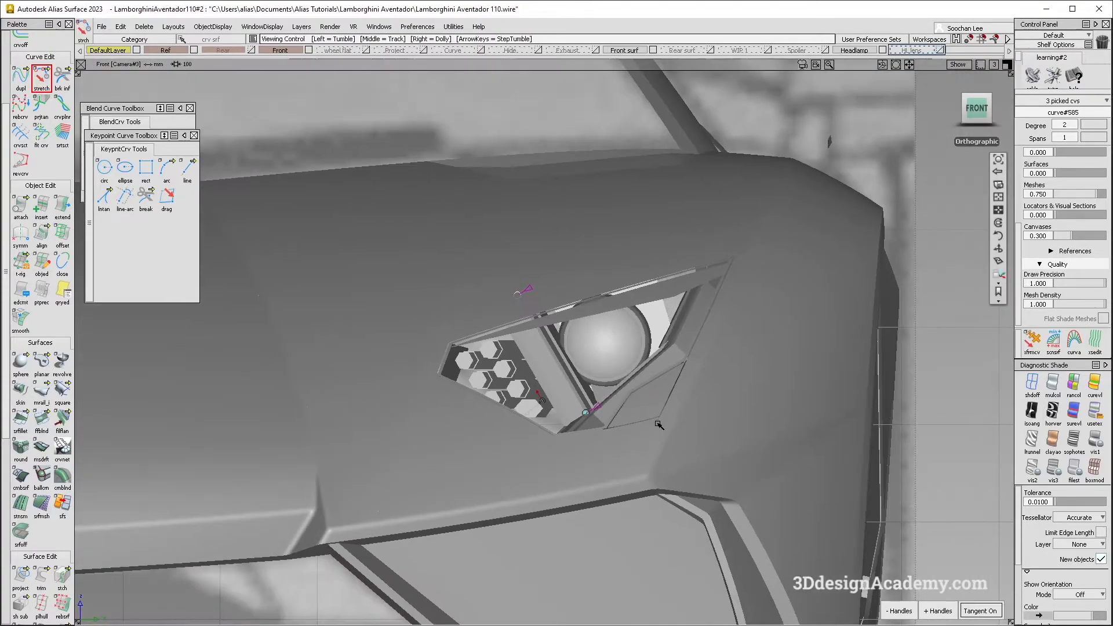
key("alt+Tab")
key("alt+Tab")
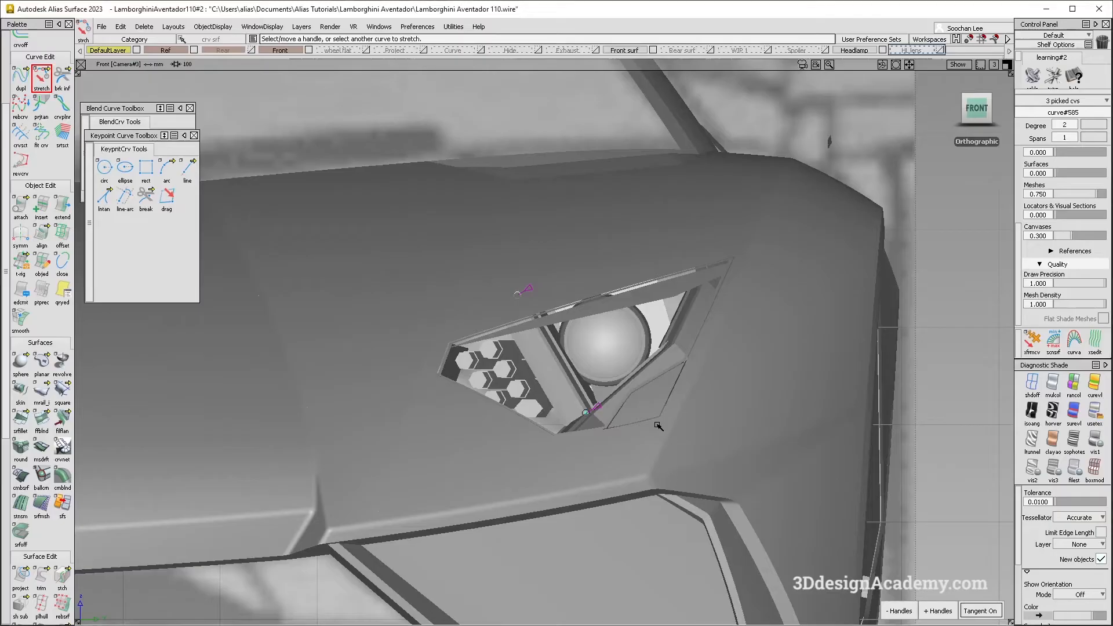
left_click_drag(655, 410, 653, 411)
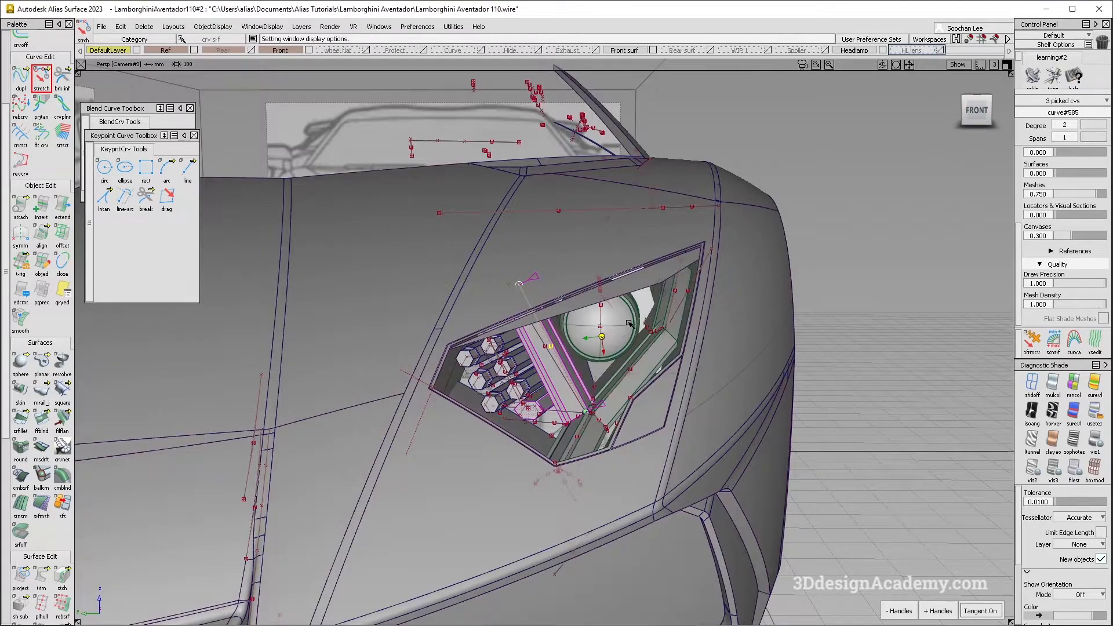
right_click_drag(585, 348, 552, 318, "alt+shift")
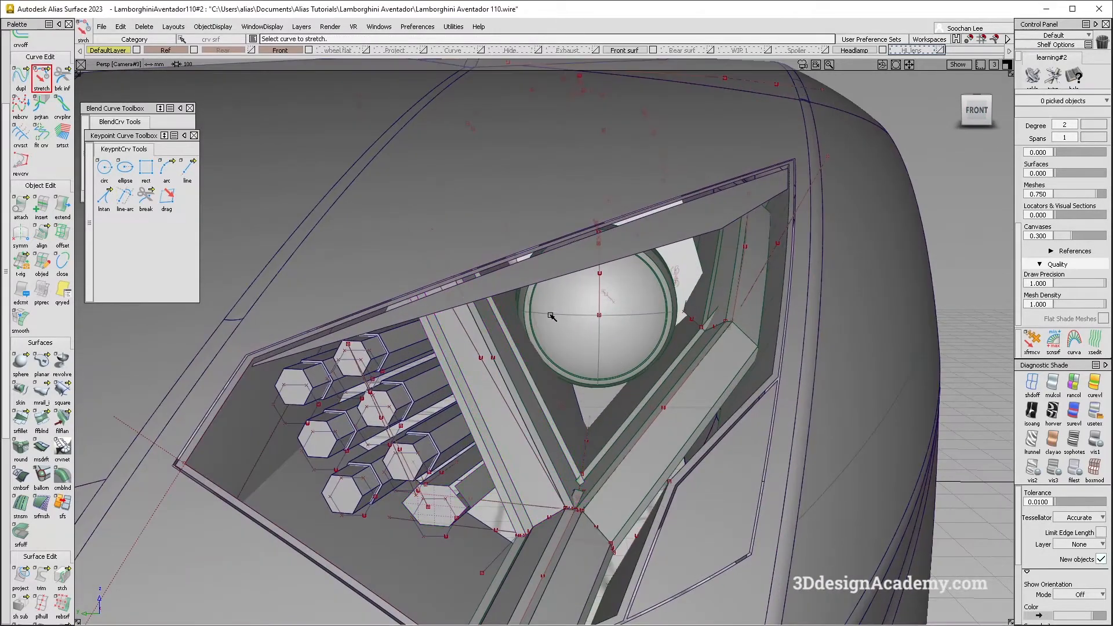
Step: Set the pivot of the lowest hexagonal tube's upper surface to its front corner and snap-move it to the adjacent side surface's corner
left_click_drag(591, 332, 528, 443, "alt+shift")
right_click_drag(528, 444, 585, 444, "alt+shift")
left_click_drag(493, 441, 504, 560, "alt+shift")
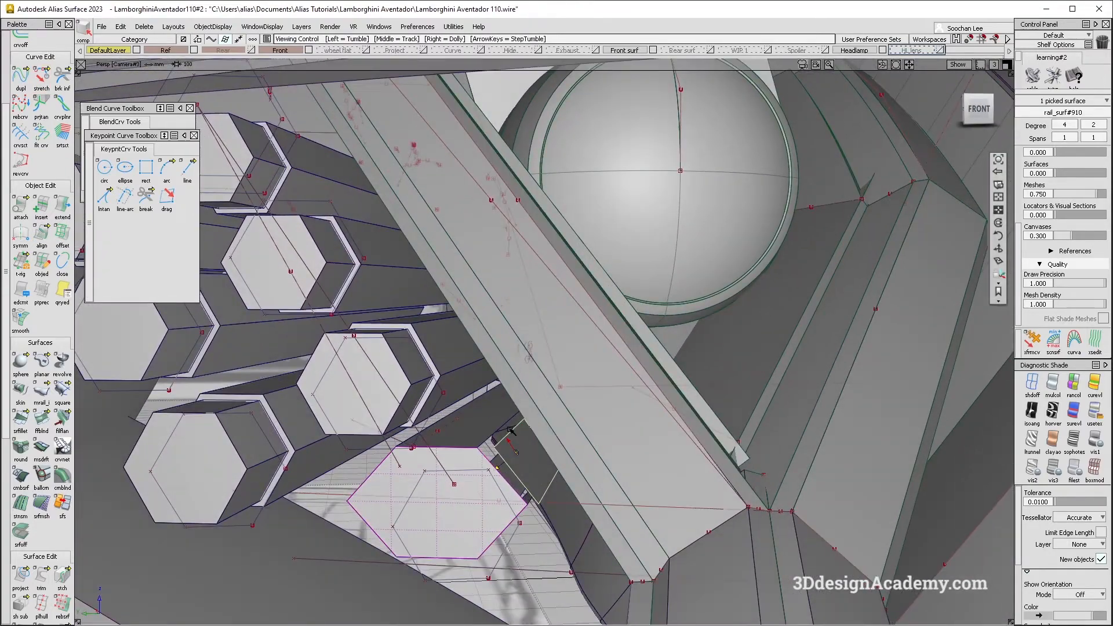
left_click_drag(490, 473, 490, 442, "ctrl+shift")
left_click(490, 440)
right_click_drag(493, 447, 479, 460, "ctrl+shift")
left_click(472, 462, "ctrl")
right_click_drag(498, 474, 502, 444, "ctrl+shift")
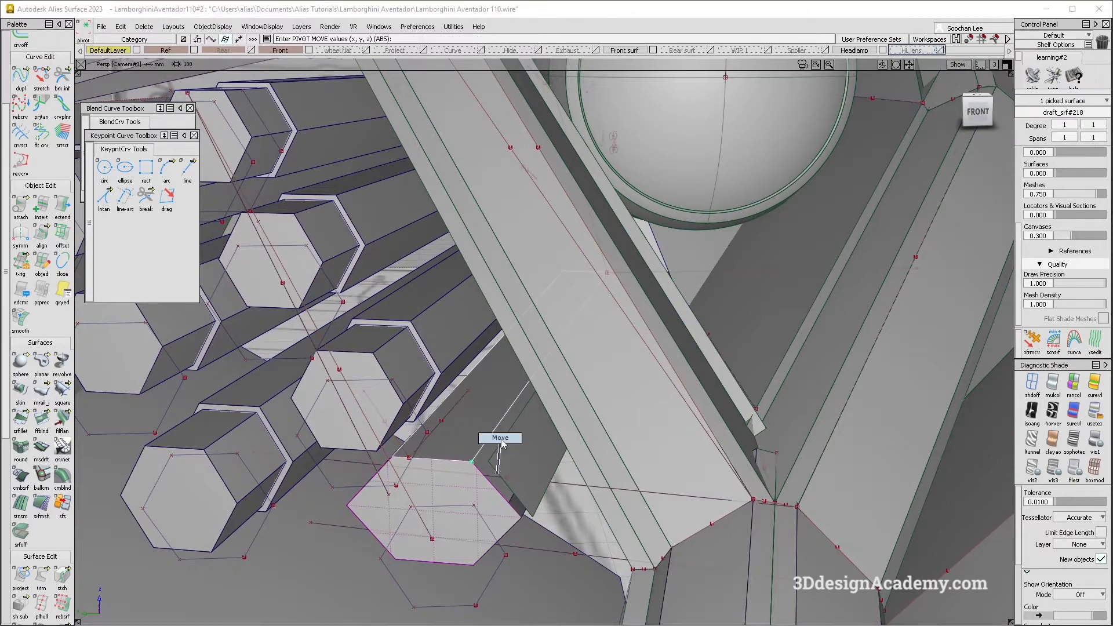
left_click_drag(502, 445, 498, 451, "ctrl+alt")
Step: Delete the hexagonal cap and the lower side surface facing the divider from the lowest tube
left_click_drag(467, 500, 537, 514, "alt+shift")
left_click(494, 516)
key("Delete")
key("Return")
left_click(485, 487)
key("Delete")
key("Return")
left_click_drag(536, 430, 498, 535, "alt+shift")
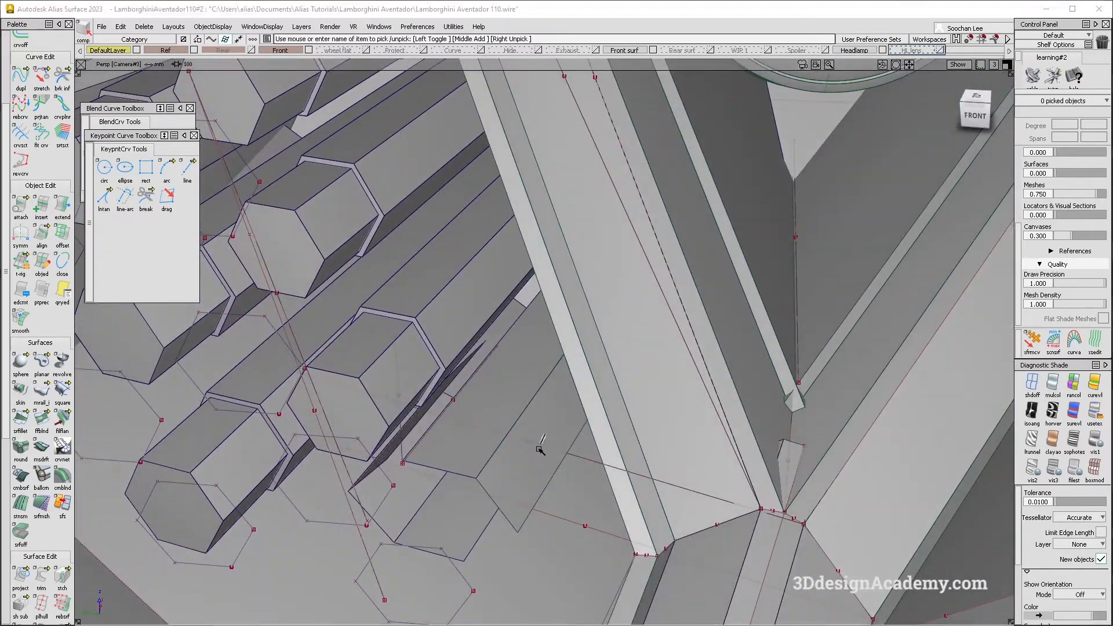
Step: Mirror-duplicate the tube's remaining side surface facing the divider across the XY plane
left_click(540, 450)
left_click(122, 26)
mouse_move(174, 124)
left_click(249, 139)
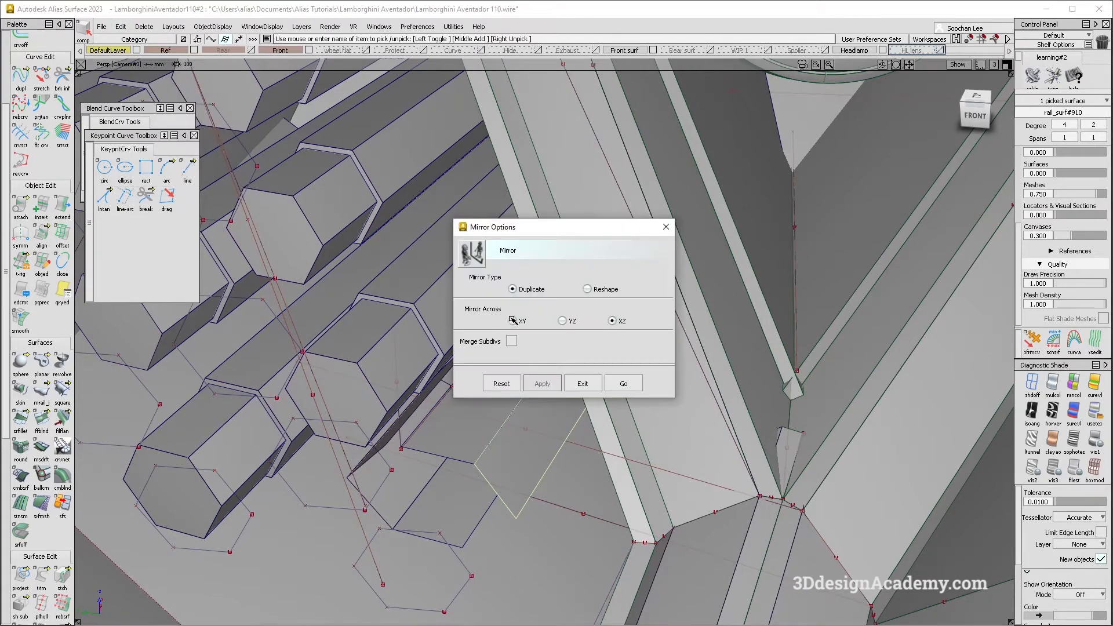
left_click(614, 382)
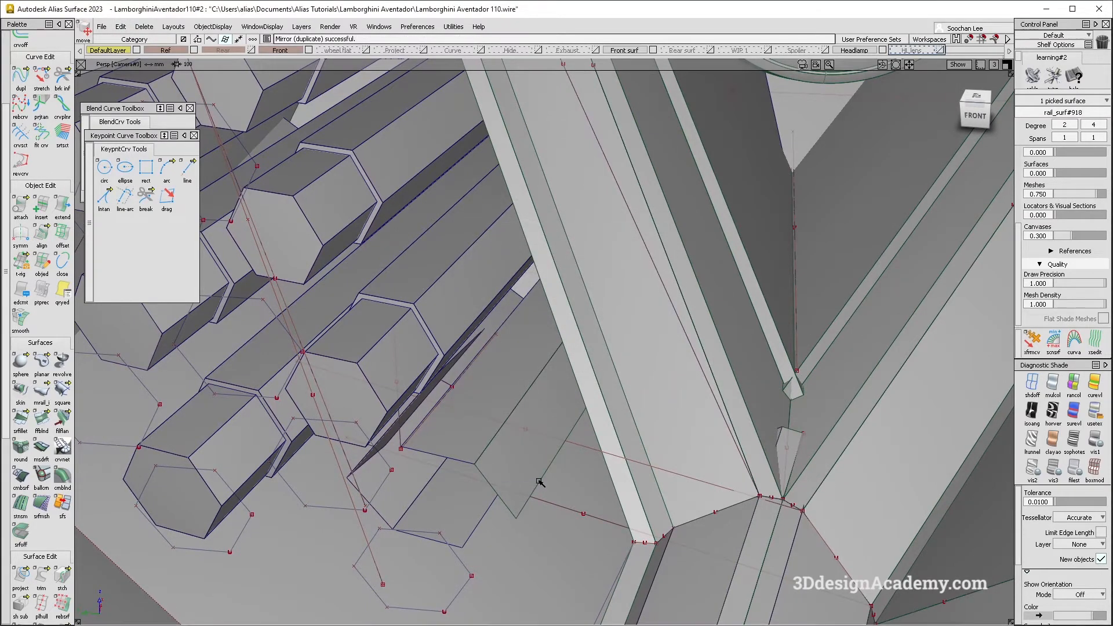
Step: Set the mirrored side surface's pivot to its corner and snap-move it beneath the original side surface so their edges meet
right_click_drag(564, 521, 634, 507, "alt+shift")
key("Insert")
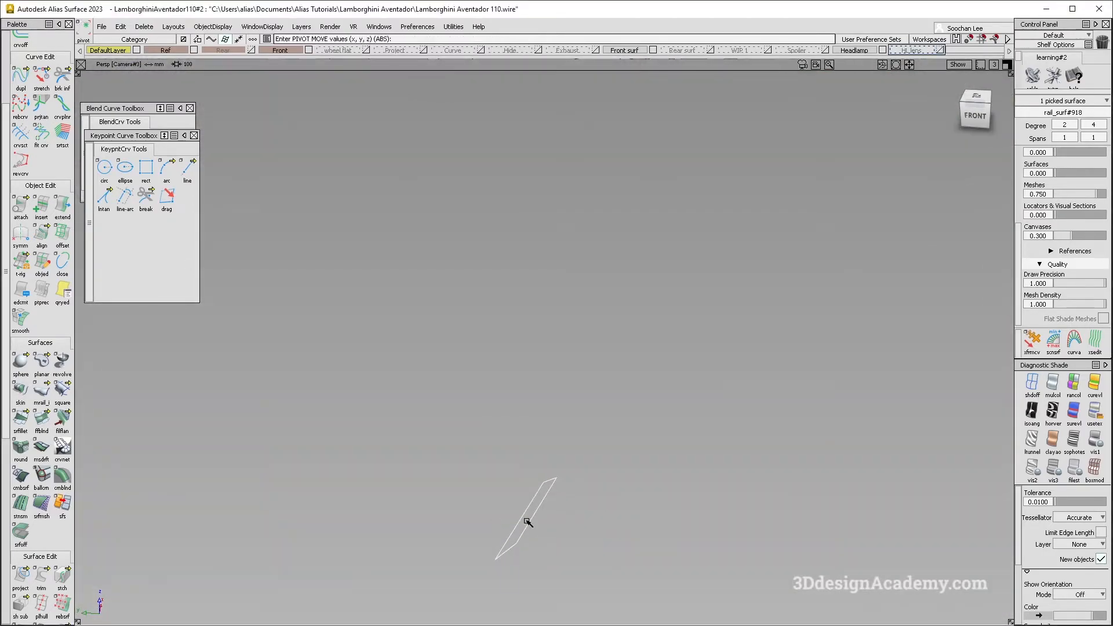
left_click(526, 522)
right_click_drag(544, 457, 604, 428, "alt+shift")
mouse_move(604, 428)
middle_mouse_down("alt+shift")
mouse_move(541, 433)
mouse_move(494, 514)
mouse_move(543, 375)
middle_mouse_up("alt+shift")
right_click_drag(556, 342, 588, 371, "alt+shift")
key("Insert")
left_click_drag(601, 458, 568, 349, "ctrl+shift")
Step: Set the pivot of the tube's bottom surface to its front corner and snap-move it to the mirrored side surface's lower corner
left_click_drag(480, 341, 569, 362, "alt+shift")
left_click(516, 432)
middle_click_drag(518, 433, 545, 474, "ctrl+shift")
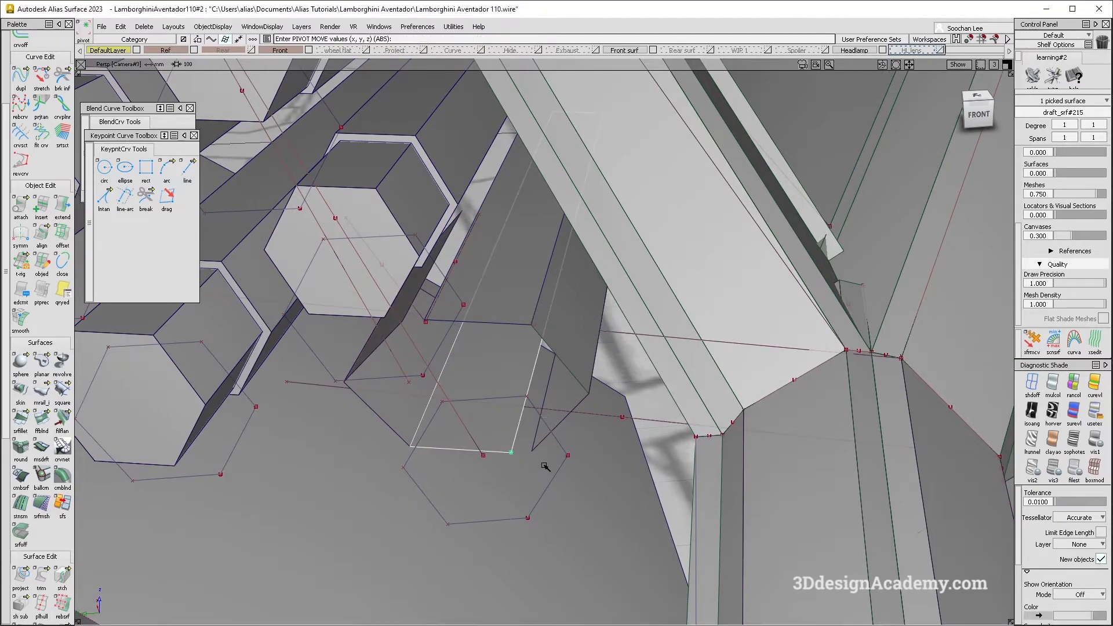
left_click_drag(537, 440, 563, 400, "ctrl")
Step: Extend the inner side edges of the tube's upper and bottom surfaces by -1 mm
left_click_drag(600, 411, 485, 400, "alt+shift")
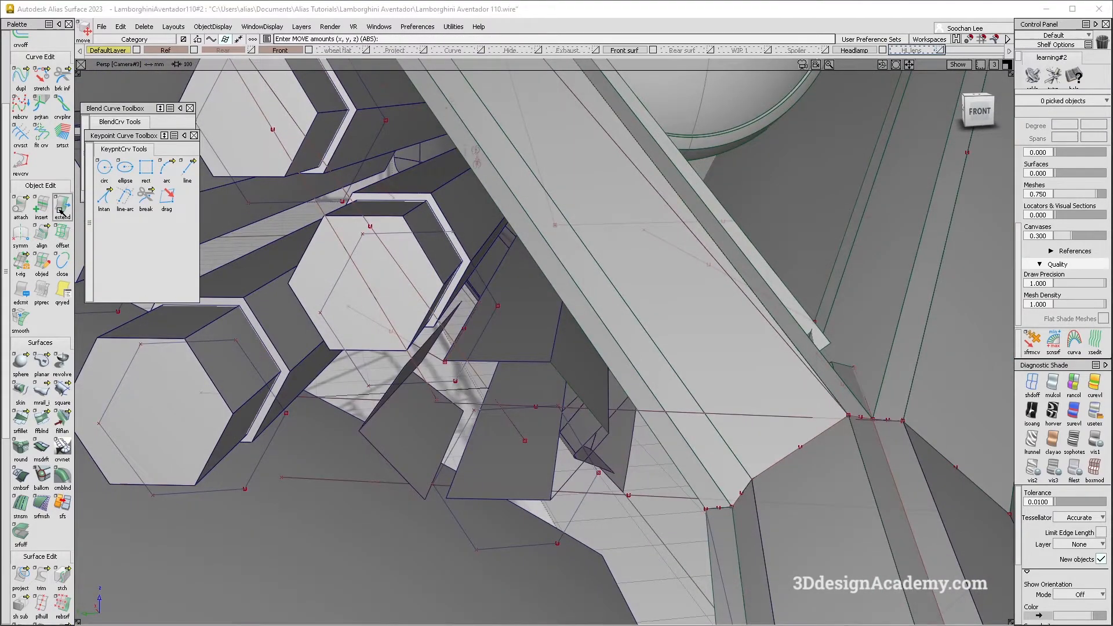
left_click(464, 456)
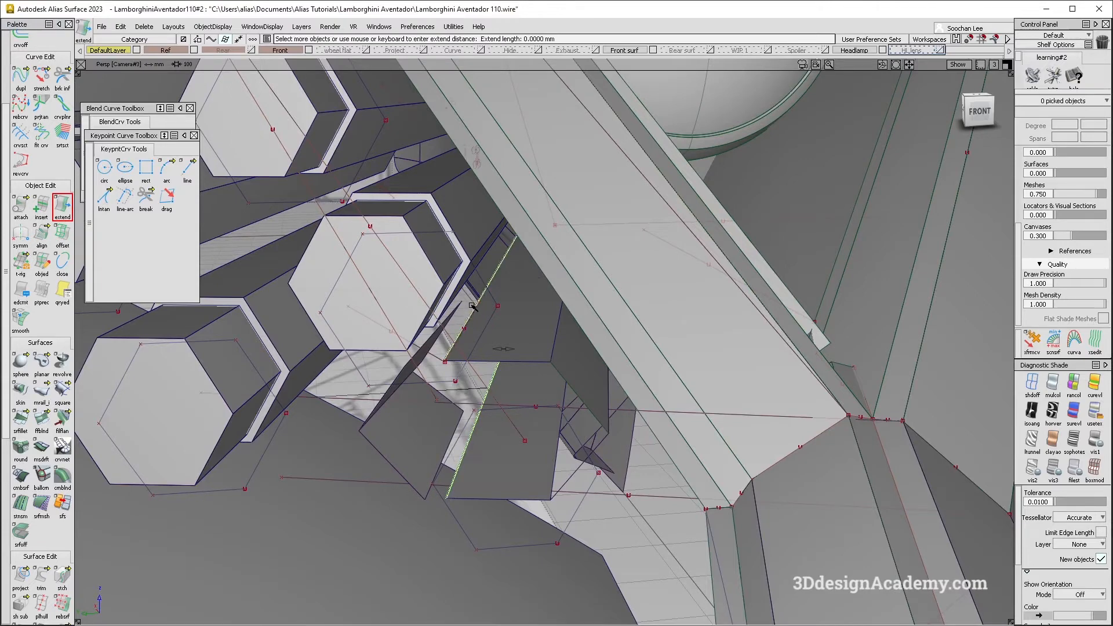
key("Return")
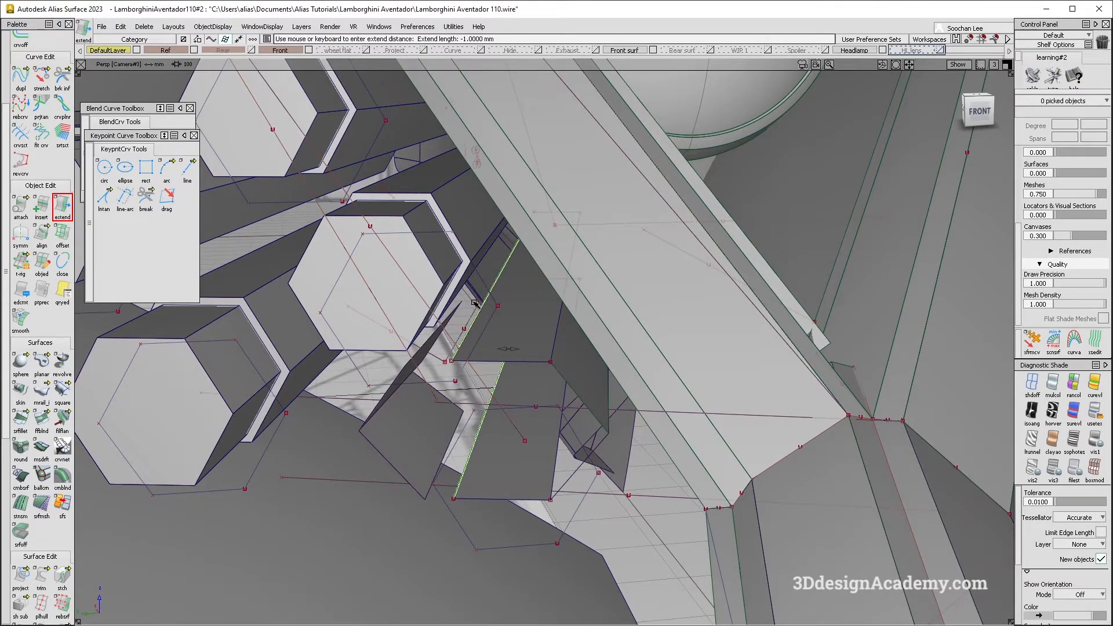
left_click_drag(475, 304, 505, 377, "alt+shift")
left_click_drag(605, 332, 603, 371, "ctrl+shift")
Step: Pick both side surfaces facing the divider, set their pivot at the upper front corner, and mirror-duplicate them
left_click(609, 406)
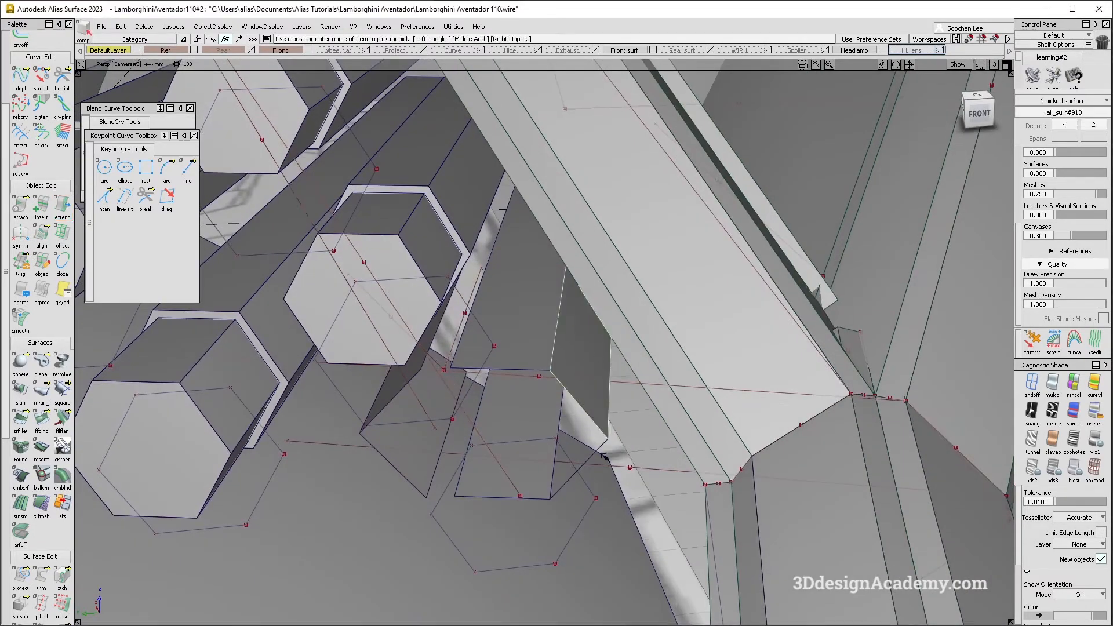
key("ctrl+v")
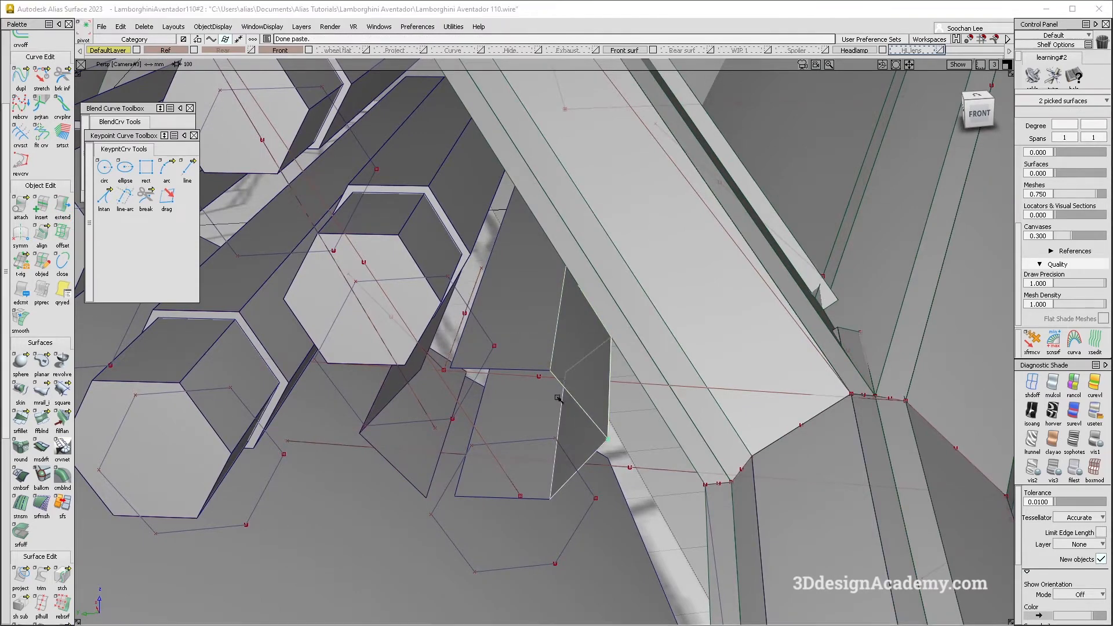
left_click(121, 27)
mouse_move(145, 125)
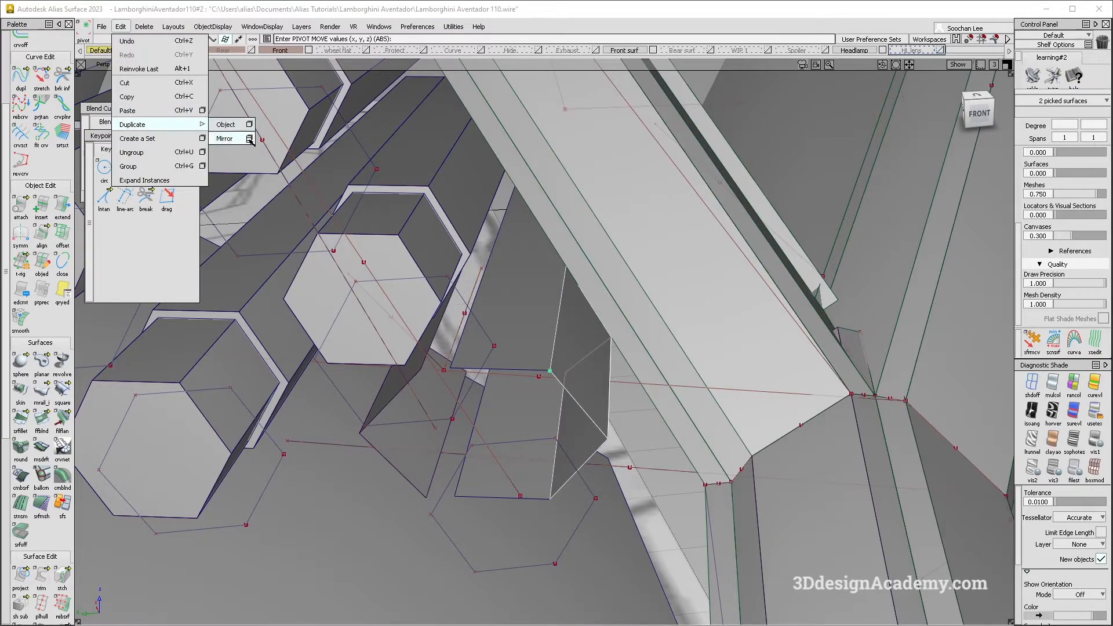
left_click(249, 139)
left_click(636, 380)
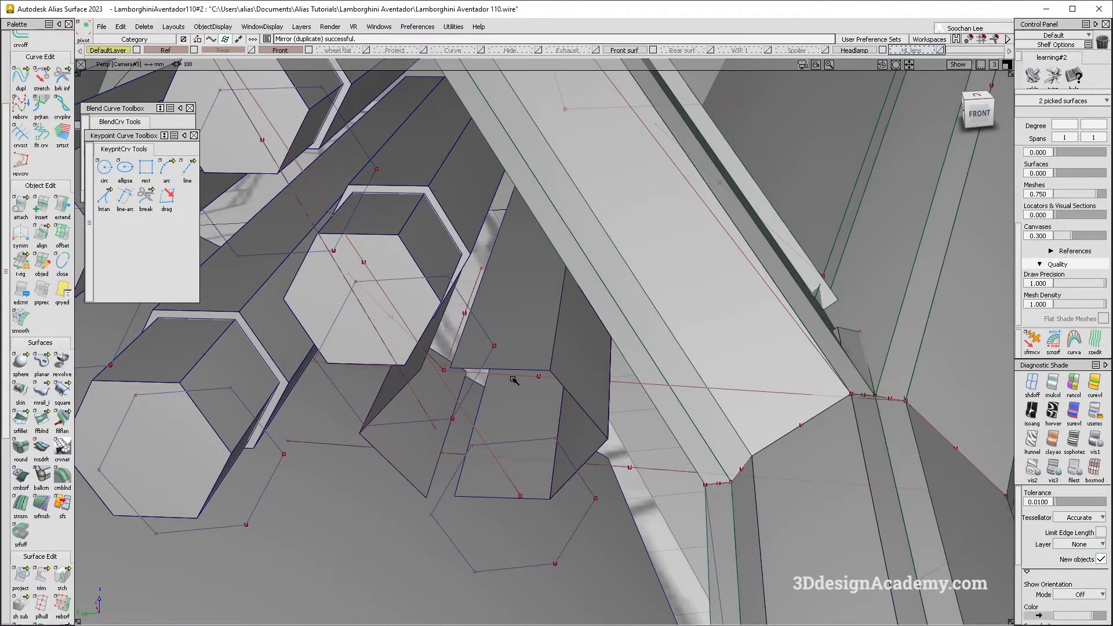
Step: Snap-move the mirrored pair of side surfaces to the front corner on the tube's open side
right_click_drag(473, 367, 547, 381, "alt+shift")
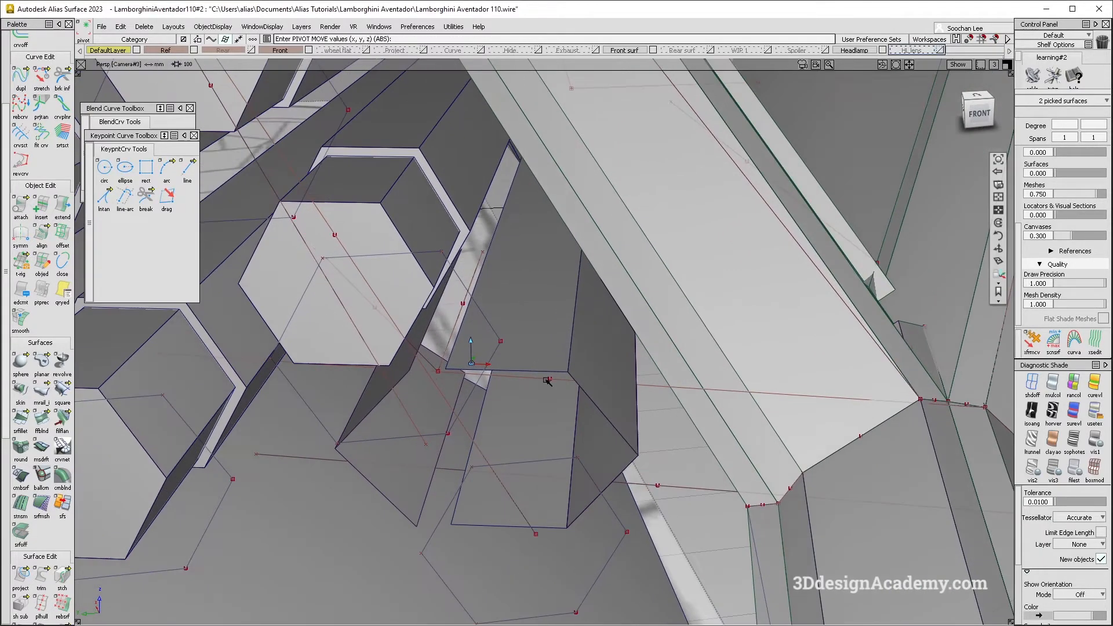
middle_click_drag(542, 420, 545, 366, "ctrl+shift")
left_click_drag(545, 372, 540, 372, "ctrl+alt")
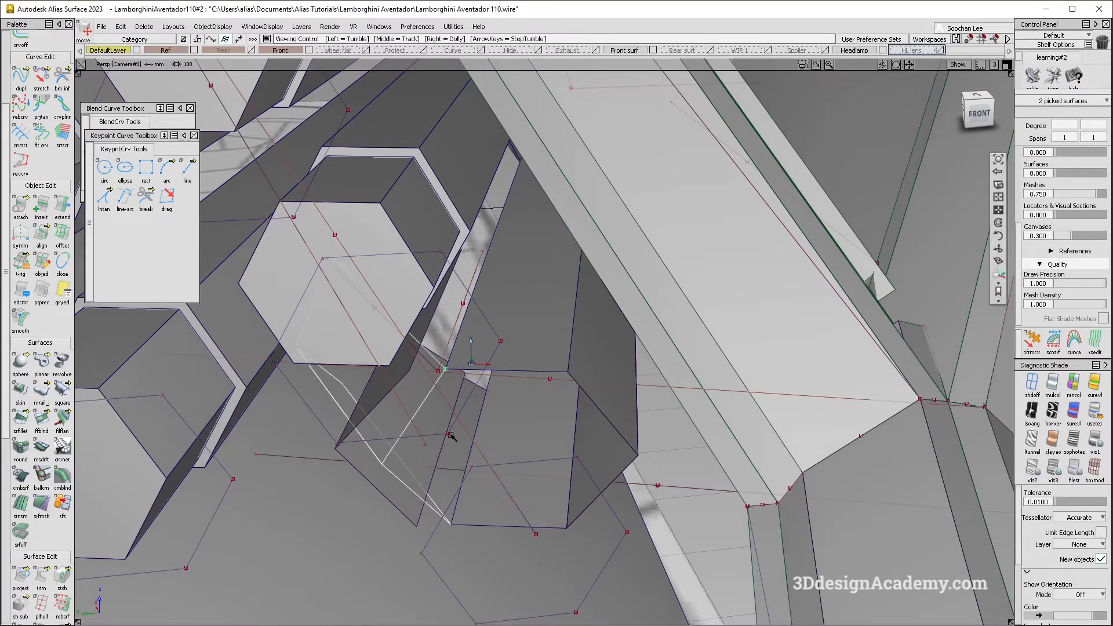
Step: Set the Z rotation of both mirrored side surfaces to -29.03 degrees, placing the lower one's pivot at its front corner
middle_click_drag(454, 436, 439, 436, "alt+shift")
key("ctrl+5")
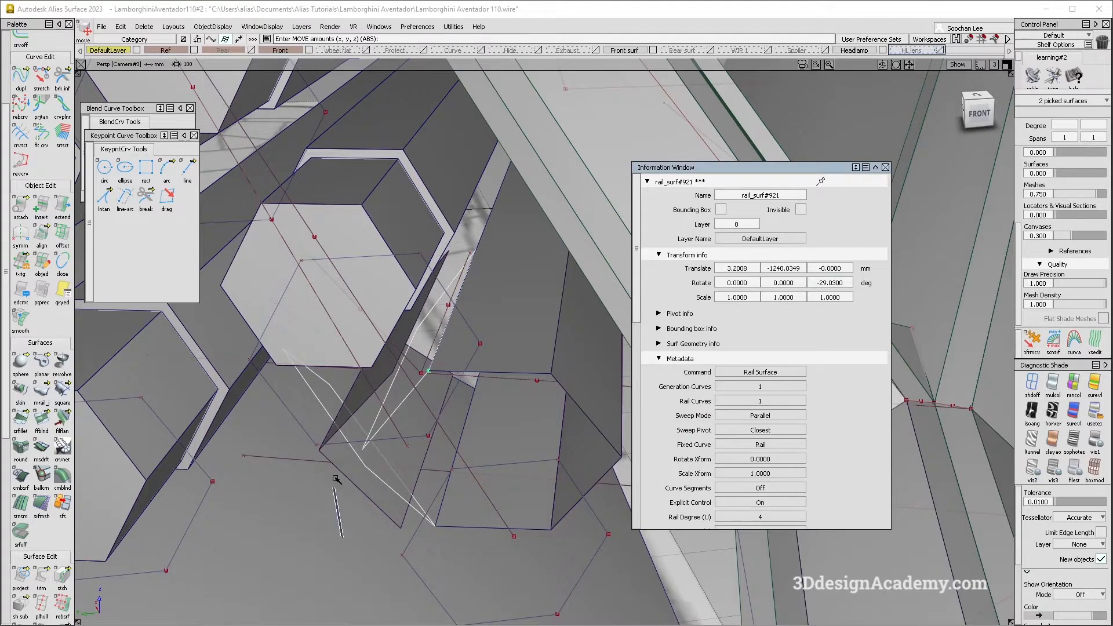
left_click(387, 485)
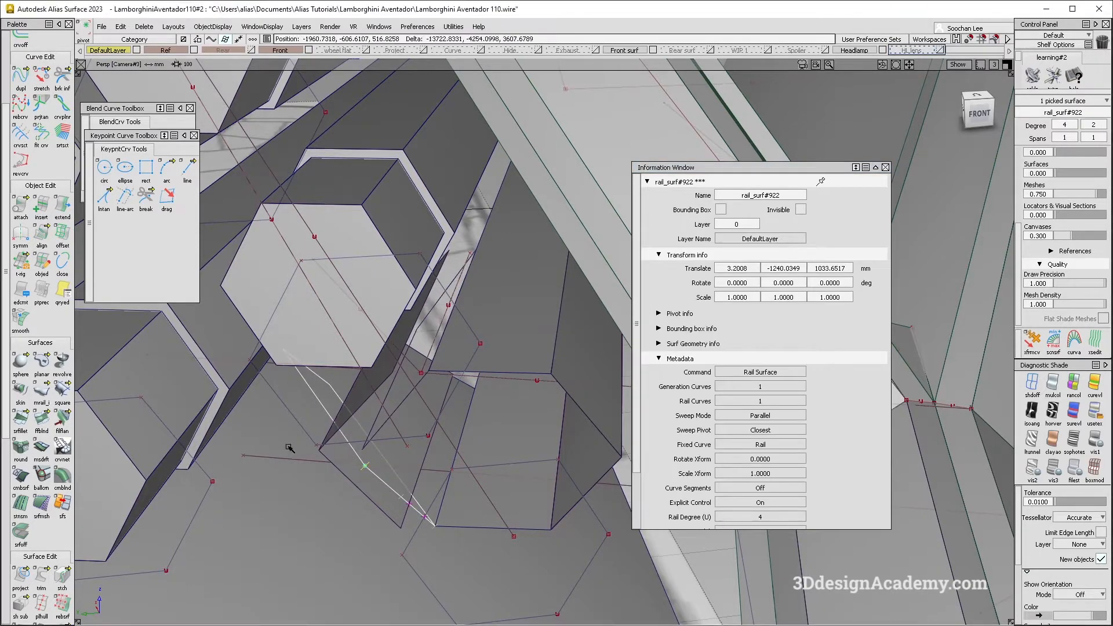
left_click(824, 284)
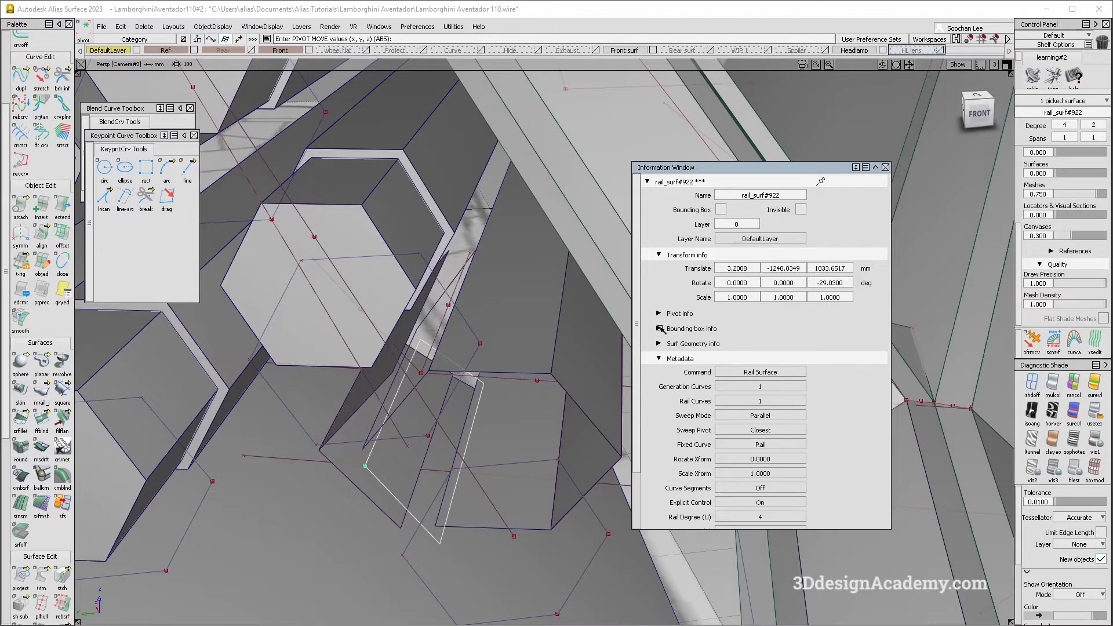
Step: Snap-move the lower mirrored side surface so it closes the gap between the upper mirrored surface and the bottom surface
left_click_drag(322, 412, 414, 496, "alt+shift")
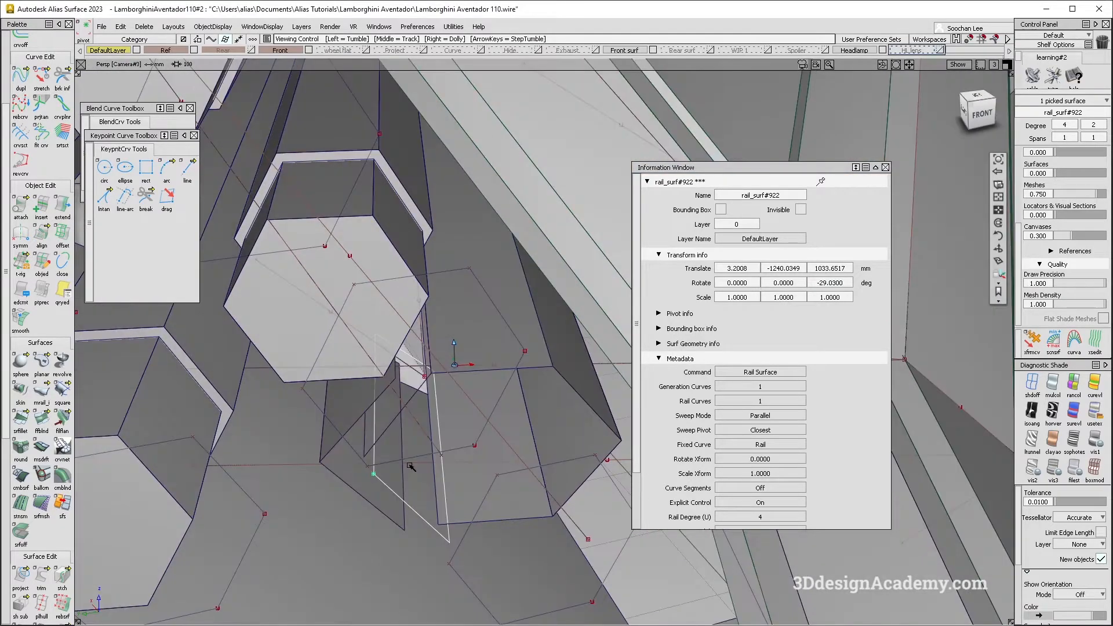
right_click_drag(388, 494, 386, 428, "ctrl+shift")
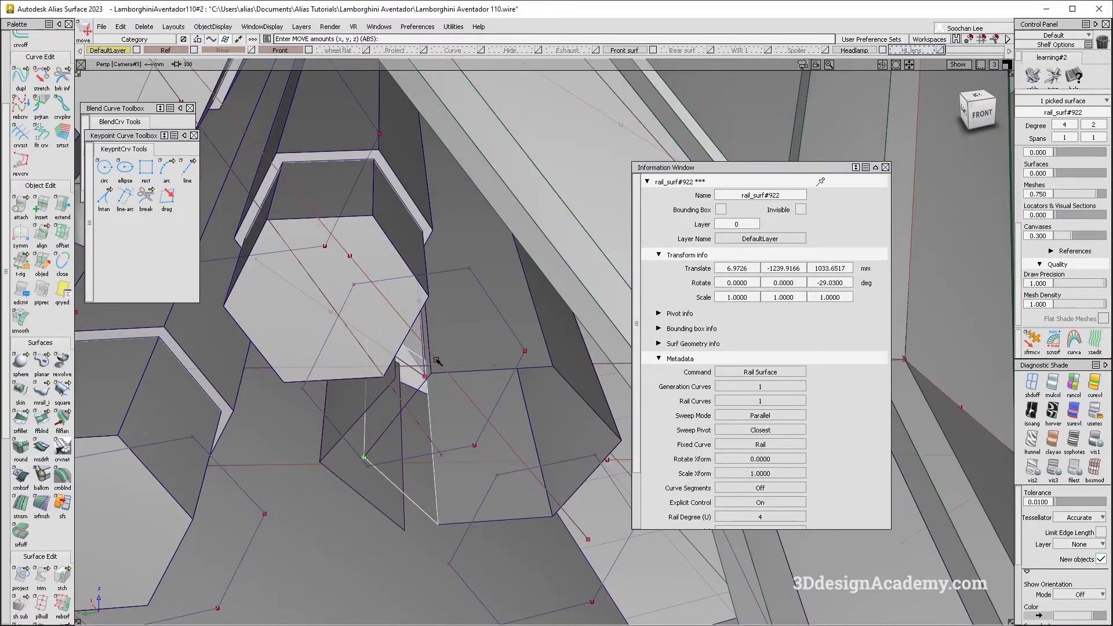
mouse_move(434, 487)
left_mouse_down("alt+shift")
mouse_move(505, 490)
mouse_move(499, 426)
left_mouse_up("alt+shift")
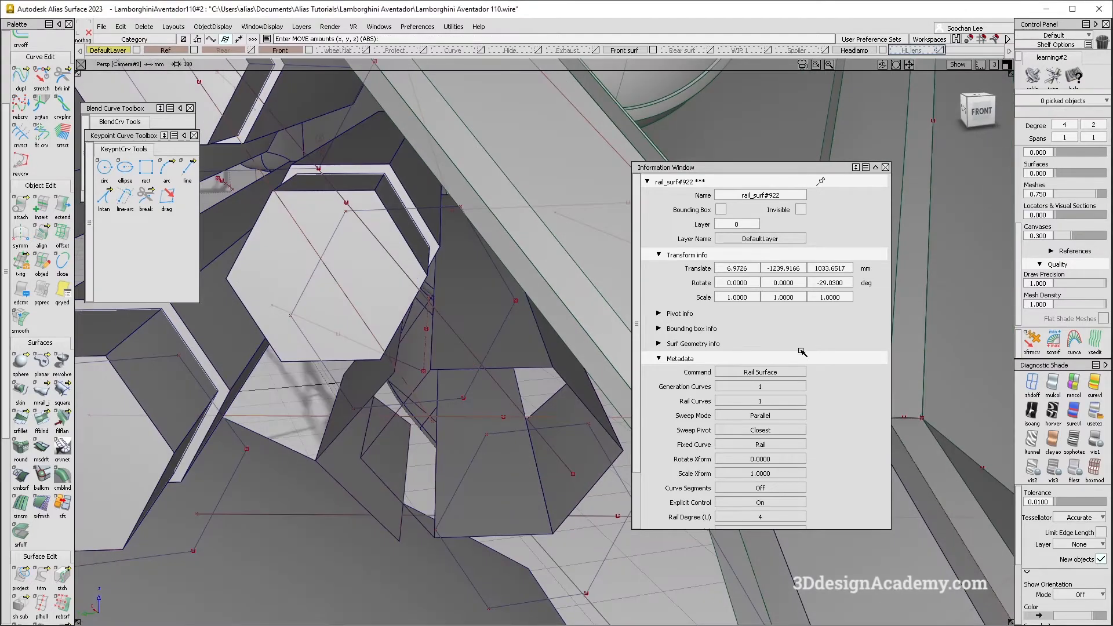
left_click(1070, 383)
Step: Delete the two old side surfaces, rail_surf#912 and rail_surf#913, from the lowest tube
left_click_drag(328, 457, 499, 433, "alt+shift")
right_click_drag(499, 434, 452, 431, "alt+shift")
left_click_drag(391, 361, 393, 446, "ctrl+shift")
left_click(382, 408)
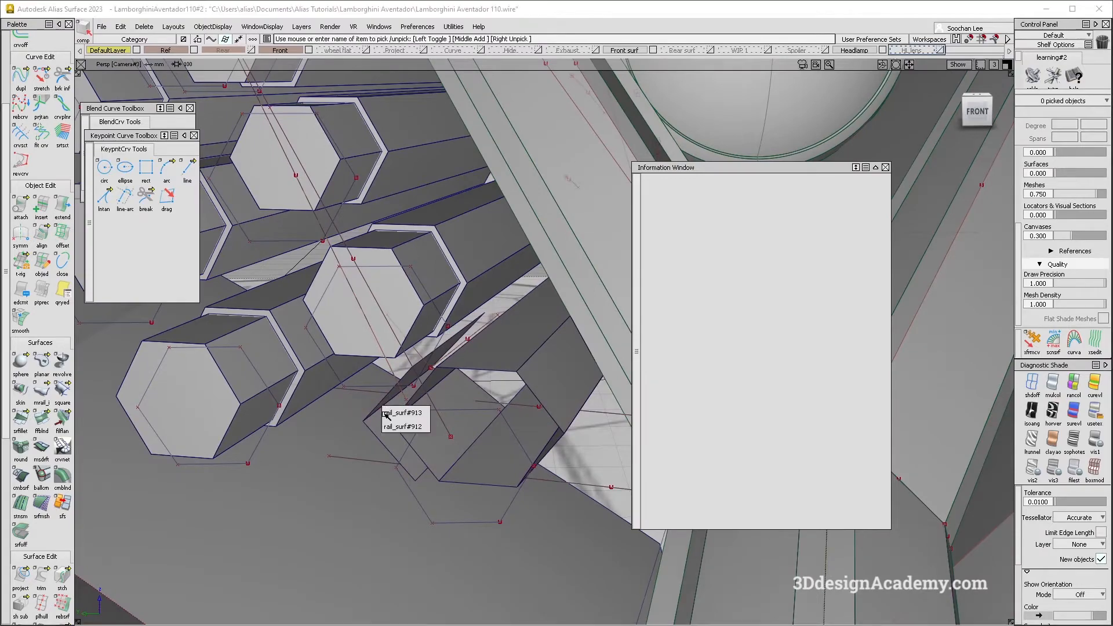
left_click(385, 428)
key("Delete")
key("Return")
left_click(379, 407)
key("Delete")
key("Return")
right_click_drag(379, 407, 394, 442, "alt+shift")
mouse_move(394, 442)
left_mouse_down("alt+shift")
mouse_move(457, 453)
mouse_move(447, 377)
mouse_move(400, 443)
left_mouse_up("alt+shift")
left_click_drag(377, 465, 374, 335, "ctrl+shift")
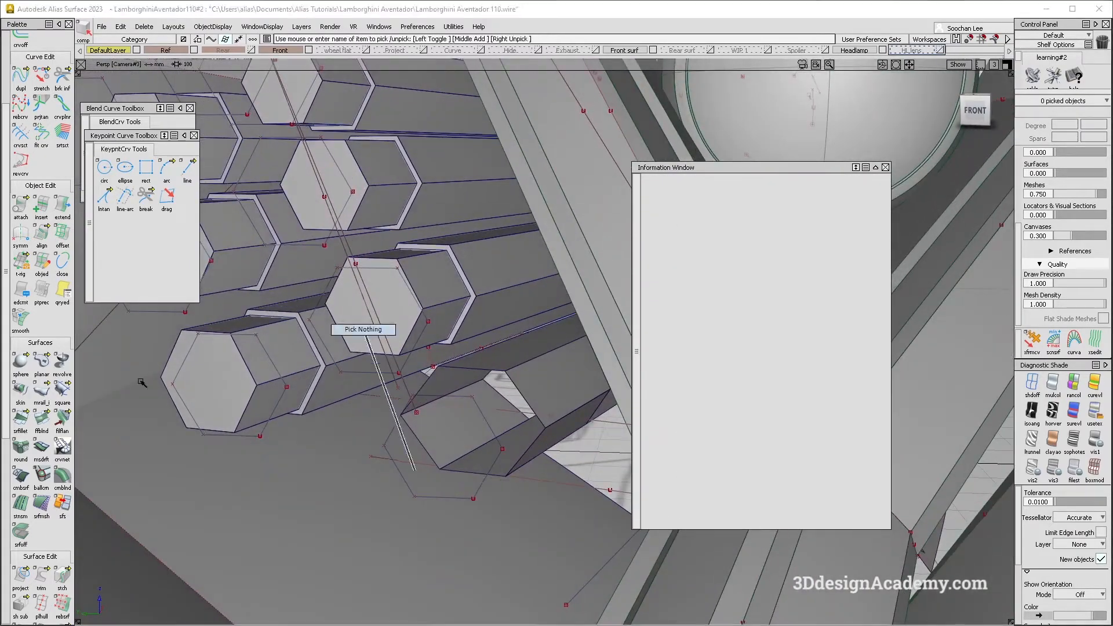
Step: Try to select the lowest tube's front edges for a planar surface in wireframe display, picking among its overlapping side surfaces
left_click(41, 363)
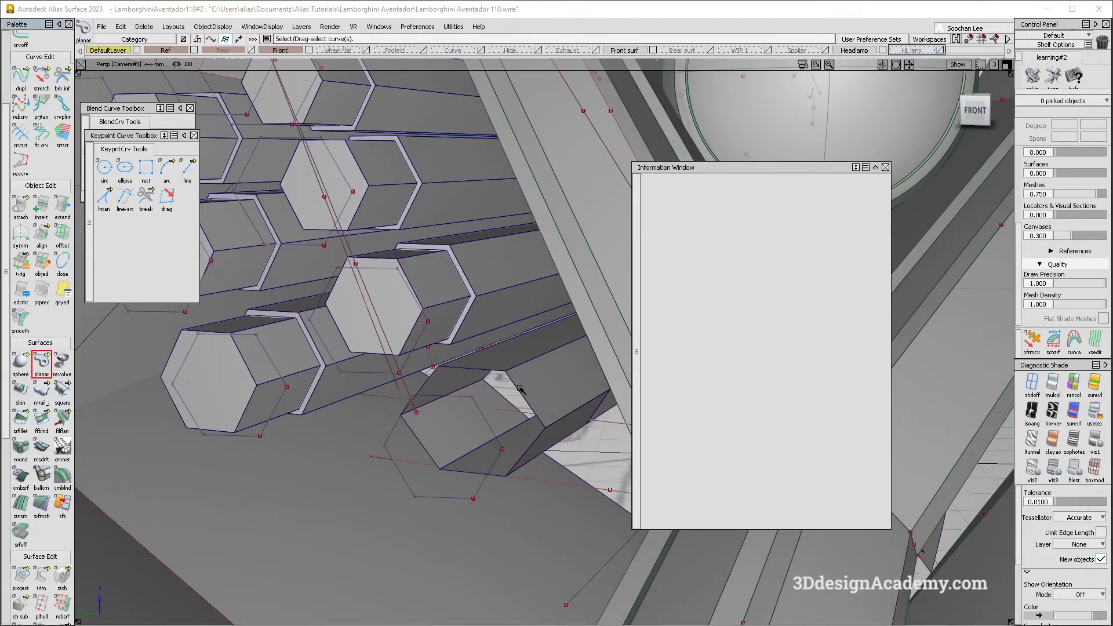
left_click(504, 377)
left_click(512, 386)
mouse_move(512, 385)
left_mouse_down("alt+shift")
mouse_move(536, 402)
mouse_move(539, 470)
left_mouse_up("alt+shift")
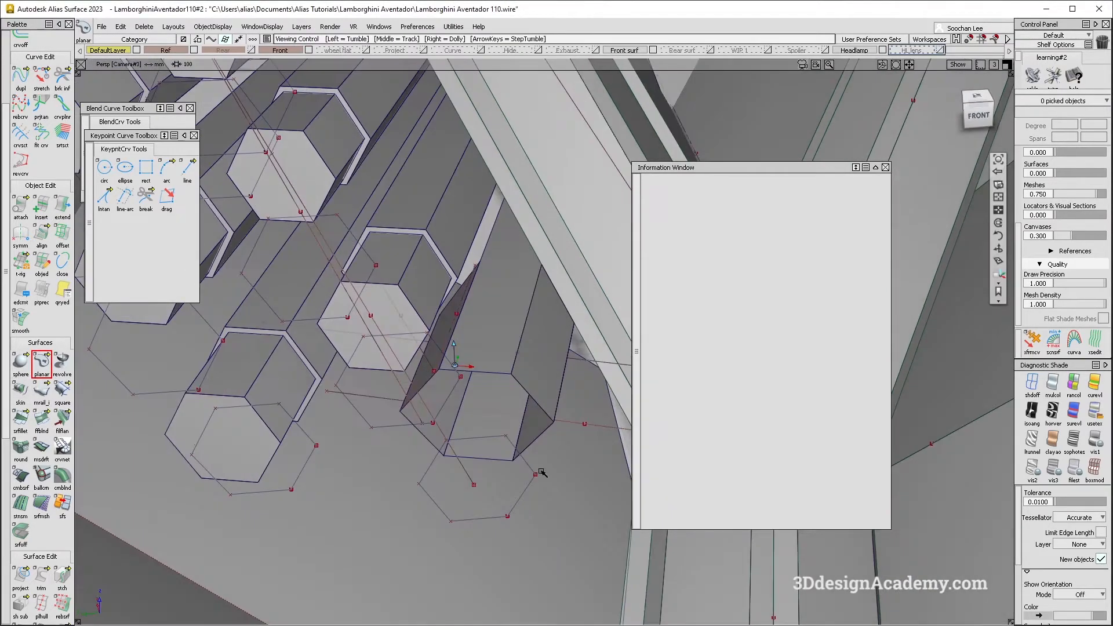
left_click(1033, 383)
left_click_drag(542, 353, 522, 383, "alt+shift")
left_click(515, 383)
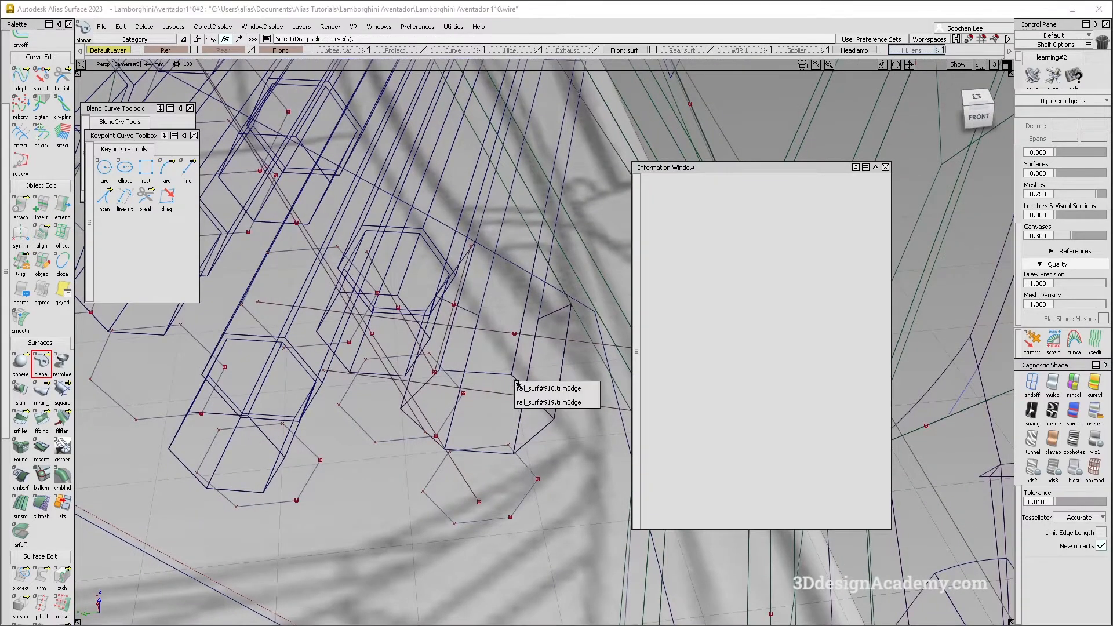
left_click(554, 269)
left_click_drag(537, 406, 539, 380, "ctrl+shift")
left_click(538, 404)
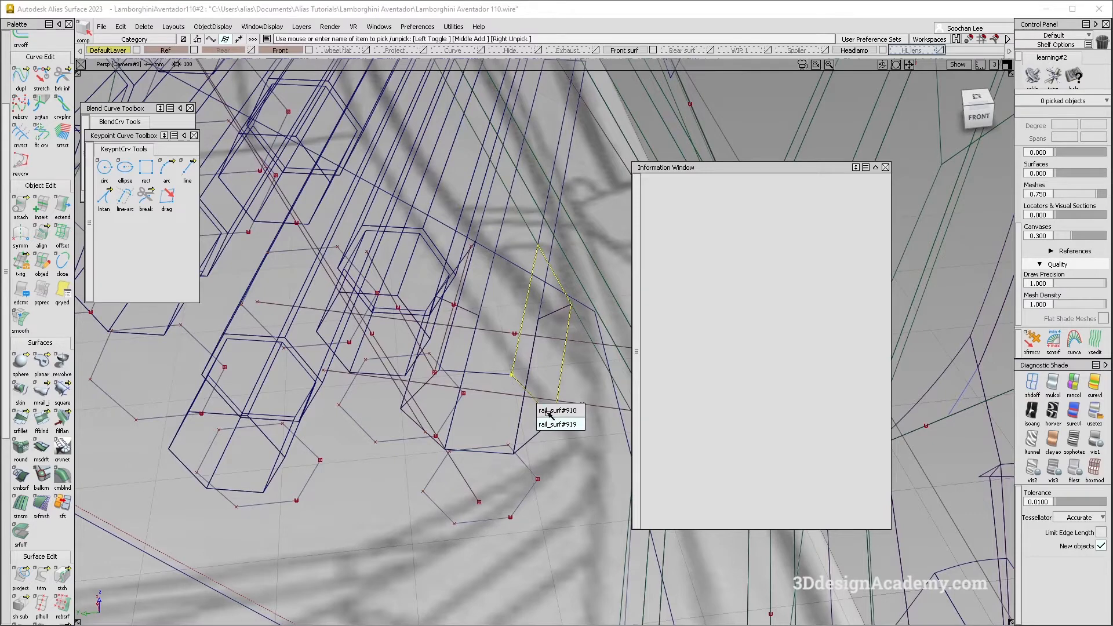
left_click(555, 424)
left_click(495, 375)
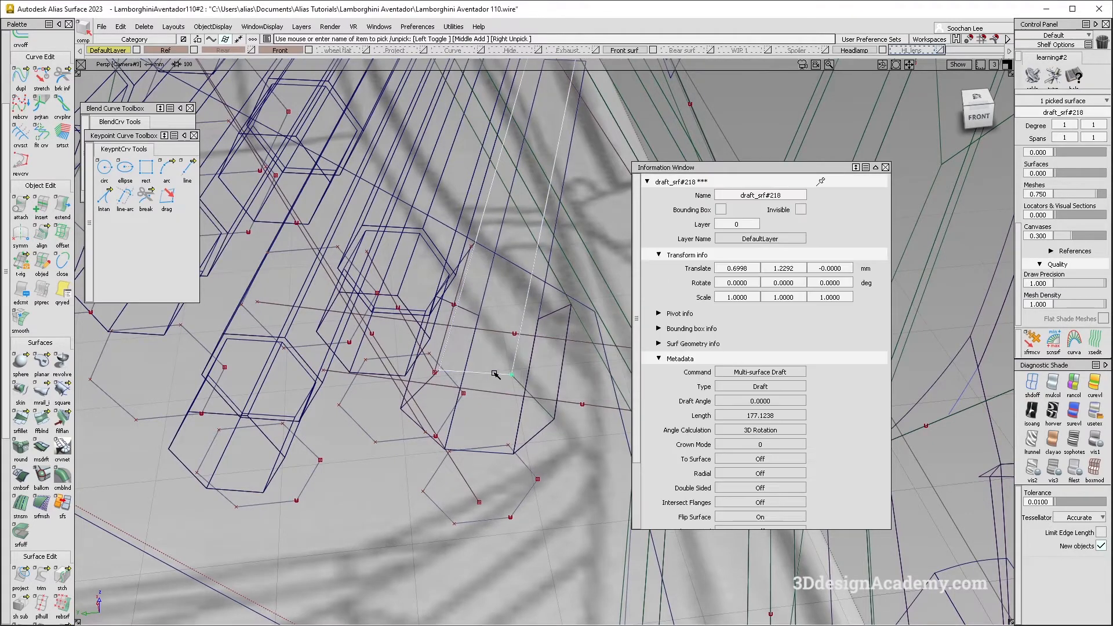
left_click_drag(470, 436, 435, 452, "ctrl+shift")
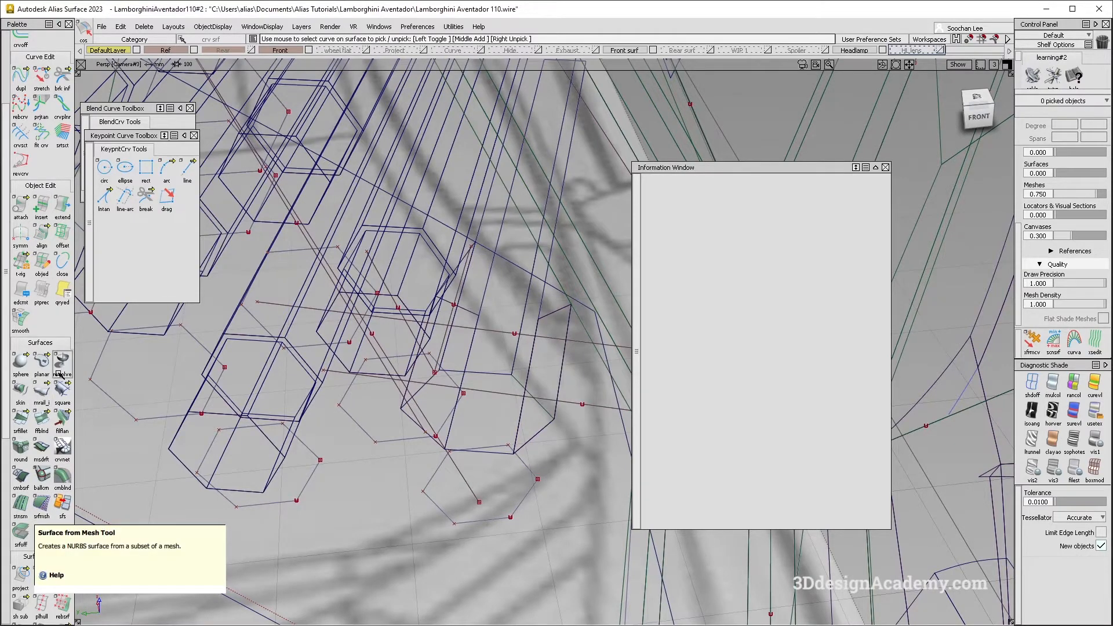
Step: Try to select the lowest tube's front trim edges for a planar surface, then clear the selection
left_click(427, 389)
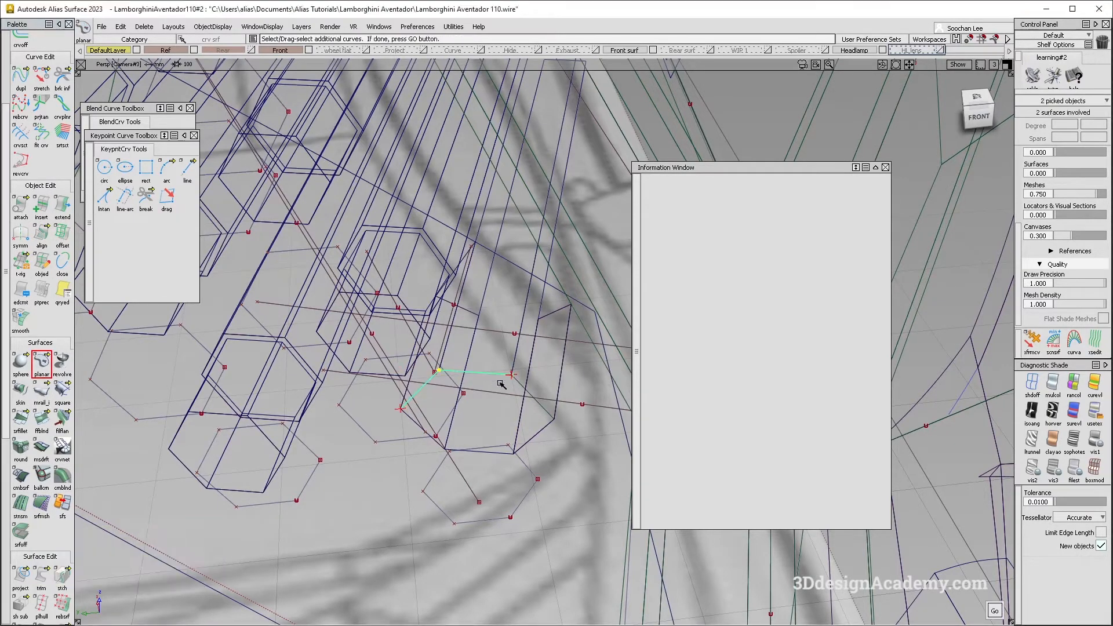
left_click(514, 451)
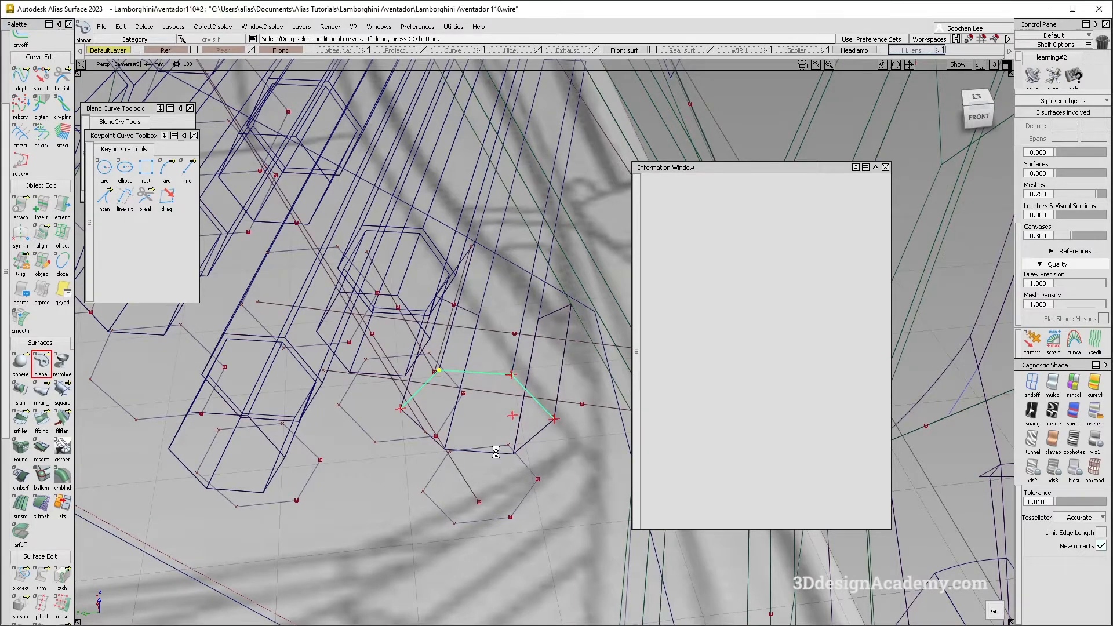
left_click(527, 445)
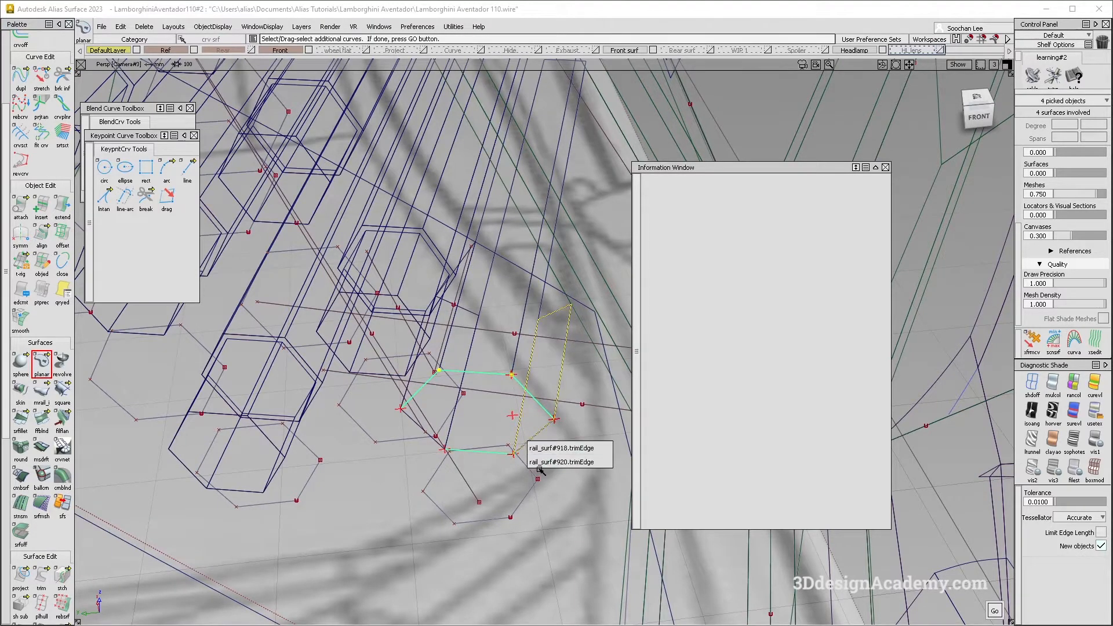
left_click(540, 430)
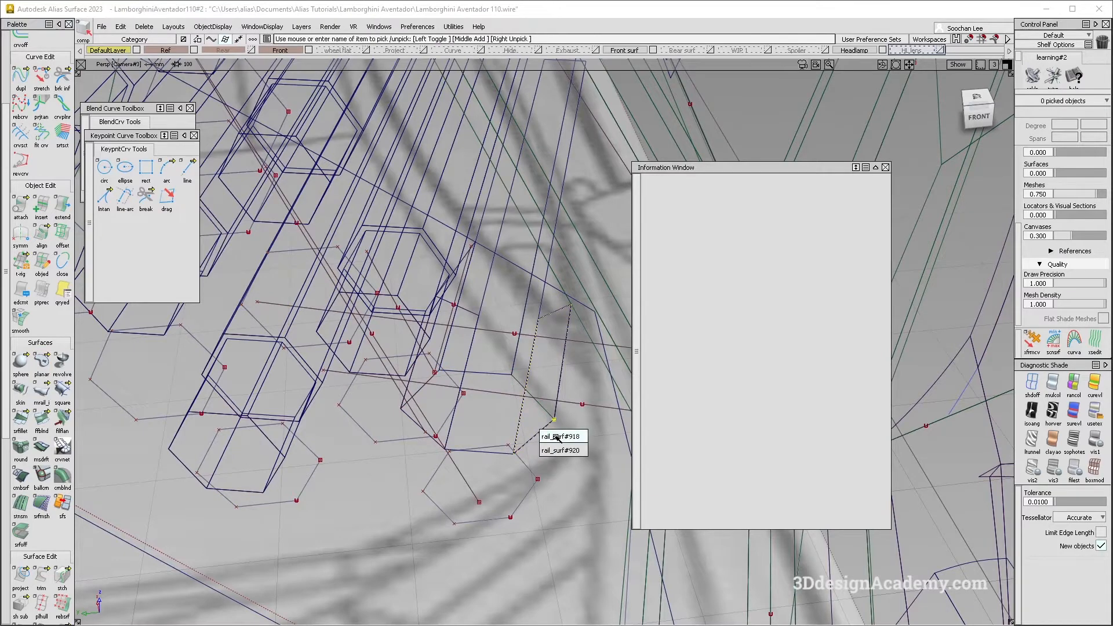
left_click(529, 497)
left_click(487, 517)
Step: Try to cap the lowest tube with a planar surface bounded by all six front edges
left_click(42, 365)
left_click(534, 436)
left_click(545, 411)
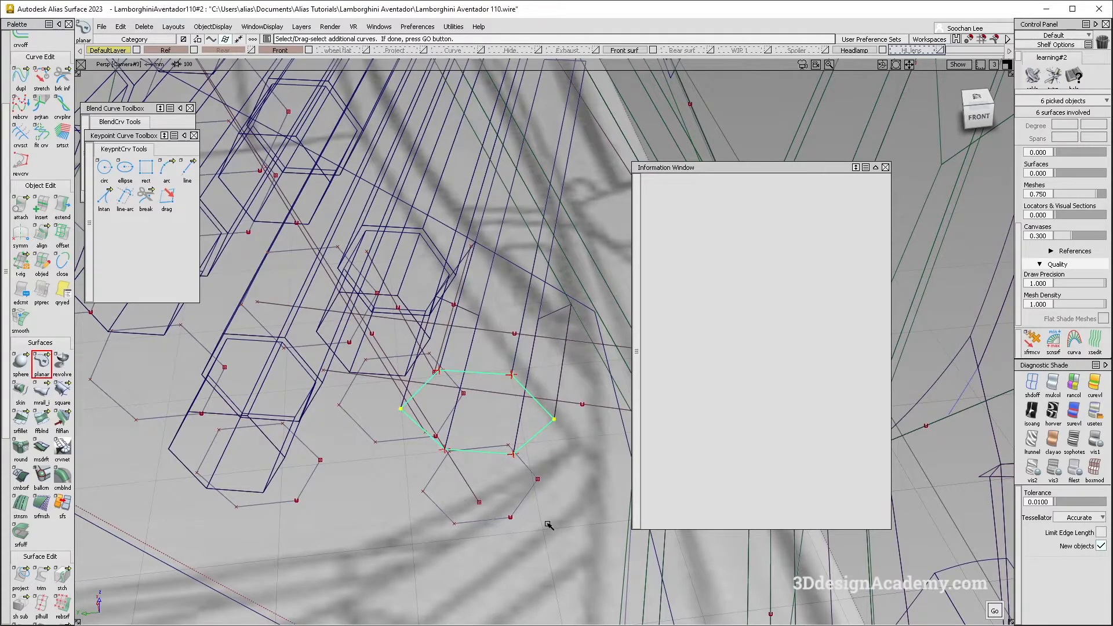
right_click_drag(490, 384, 522, 367, "alt+shift")
left_click_drag(522, 367, 499, 437, "alt+shift")
left_click(600, 471)
middle_click_drag(510, 548, 490, 445, "alt+shift")
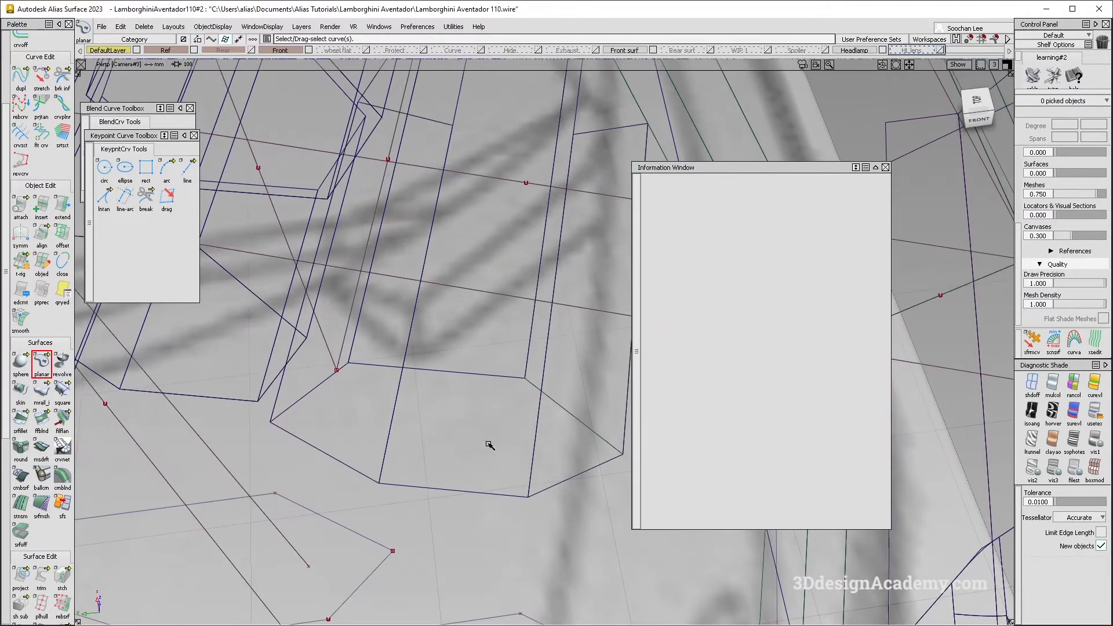
Step: Skin a surface between the lowest tube's upper and lower front edges and extend it past both sides
left_click(22, 390)
left_click(454, 376)
left_click(454, 491)
left_click(62, 206)
left_click(529, 402)
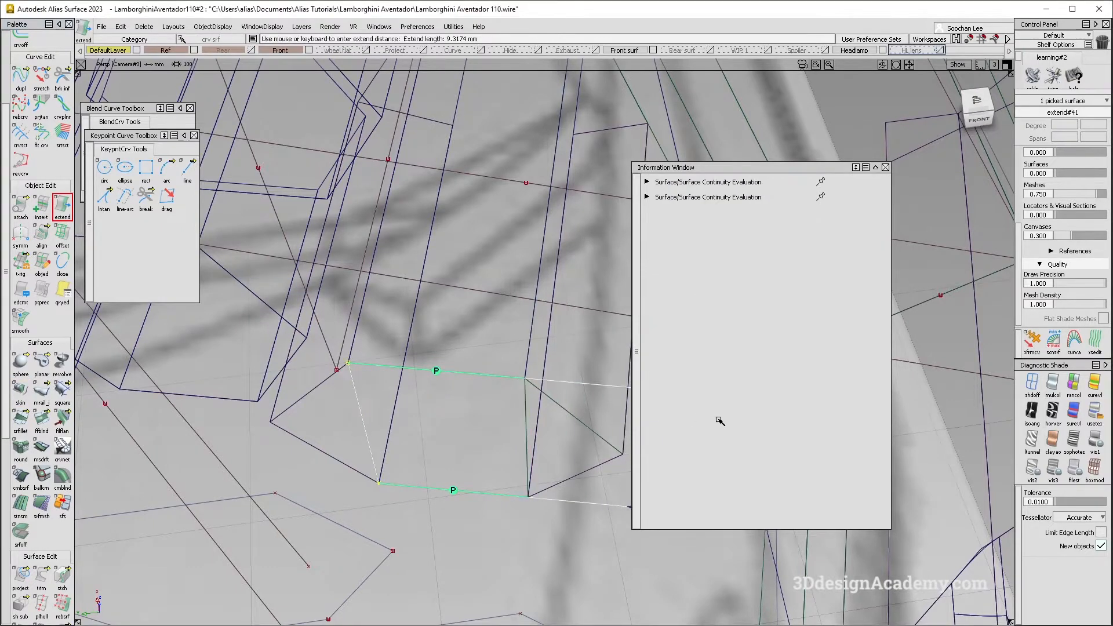
left_click(499, 383)
left_click(277, 443)
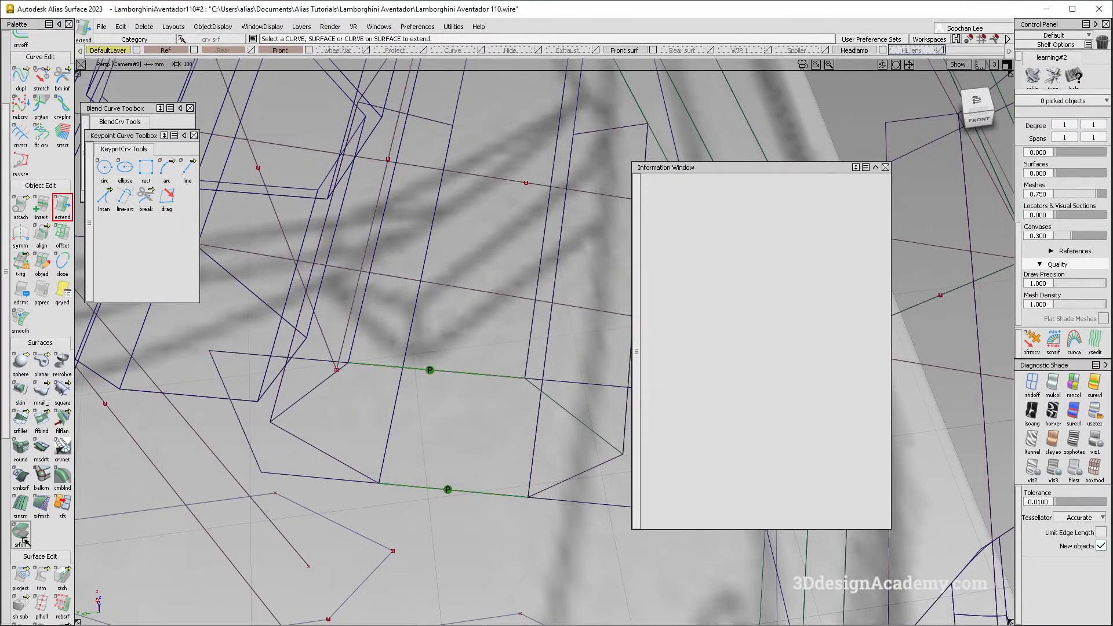
Step: Try to project the tube's four slanted front edges onto the extended skin surface along the X axis
scroll(22, 545, "down", 1)
left_click(22, 550)
left_click(315, 360)
left_click(311, 398)
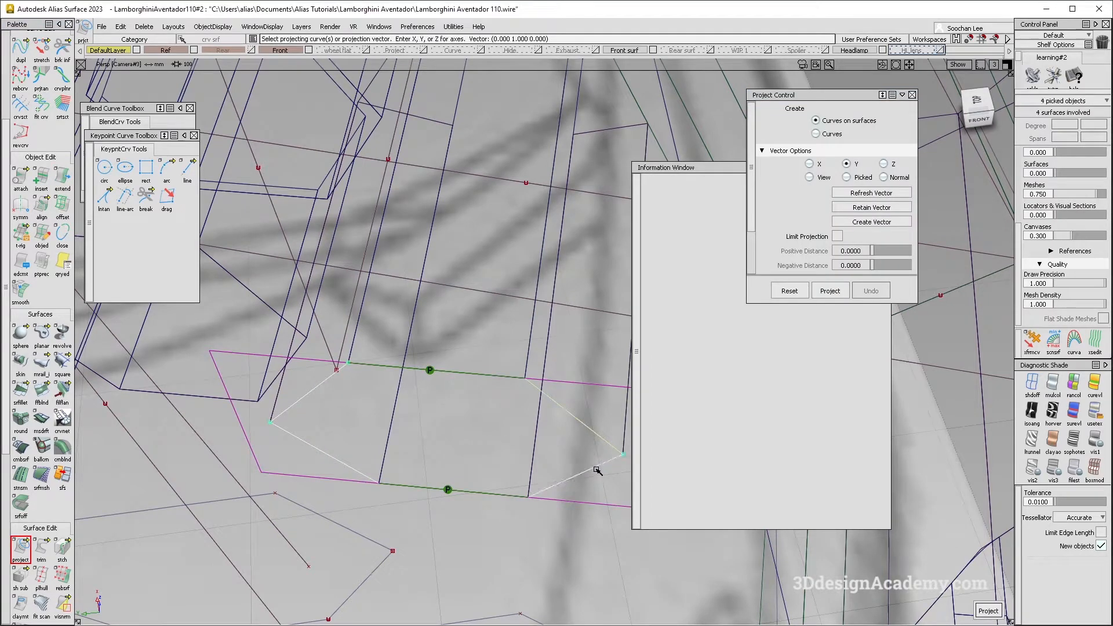
left_click(810, 163)
Step: Delete the extended skin surface from the tube's front, along with its construction history
middle_click_drag(621, 323, 538, 432, "alt+shift")
left_click_drag(538, 432, 515, 443, "alt+shift")
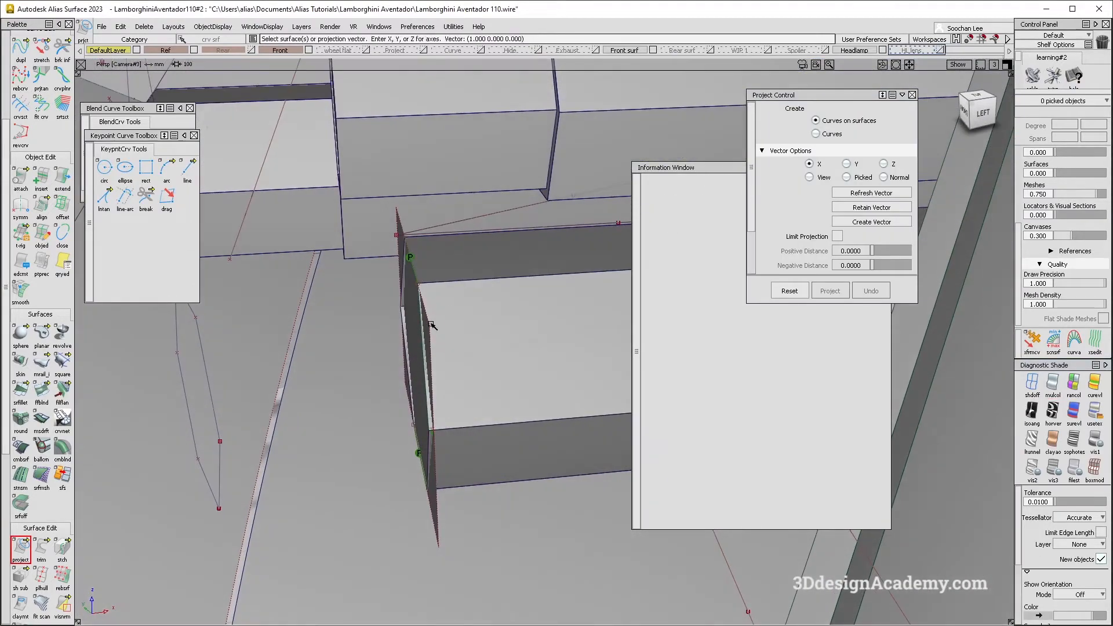
left_click(429, 348)
key("Delete")
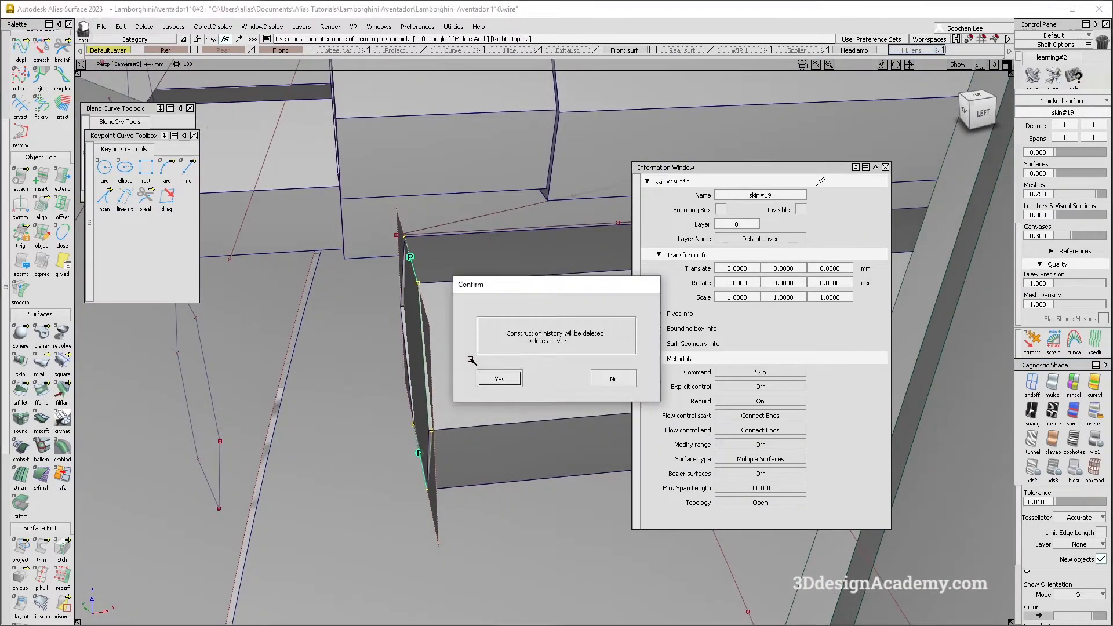
left_click(497, 378)
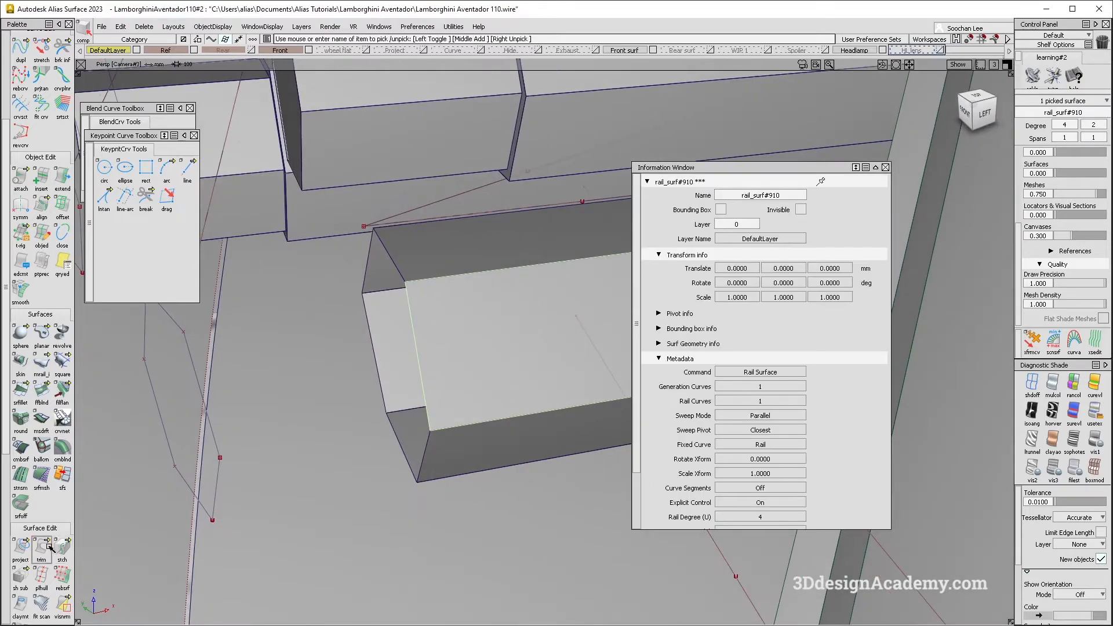
Step: Untrim the tube's side surface rail_surf#910 and draw a straight edit point curve down from the tube's front corner
left_click_drag(51, 548, 79, 548)
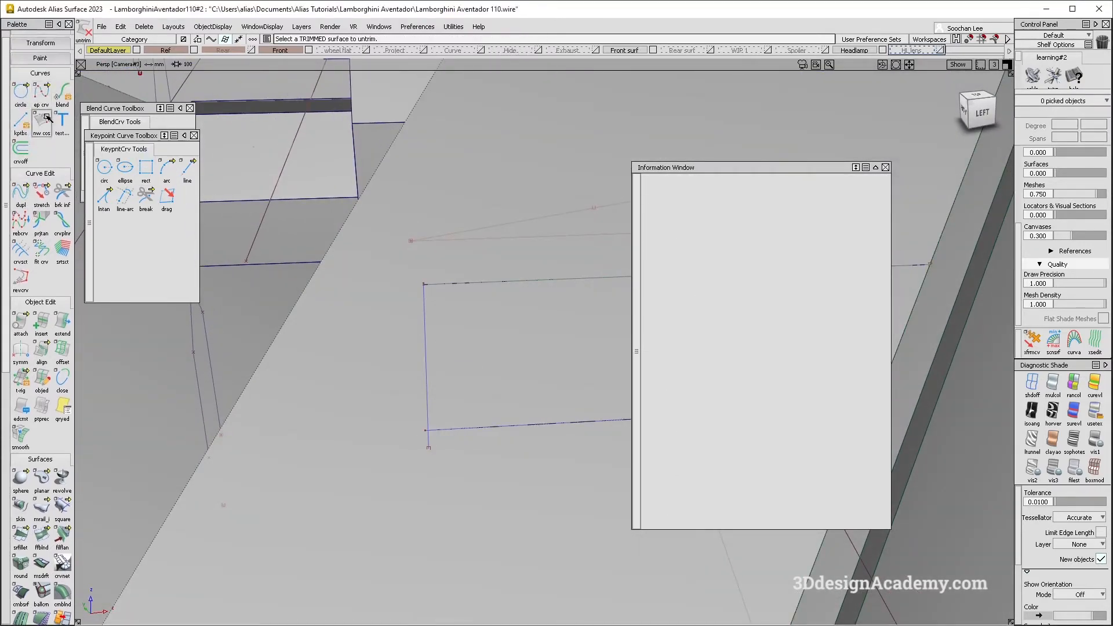
left_click(424, 284)
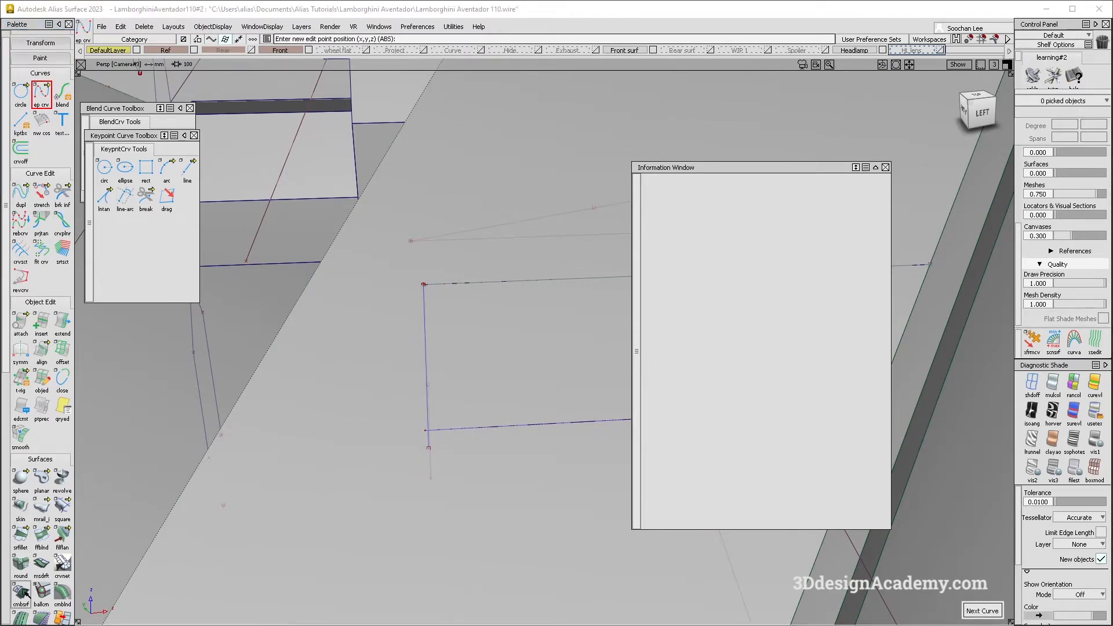
scroll(24, 593, "down", 3)
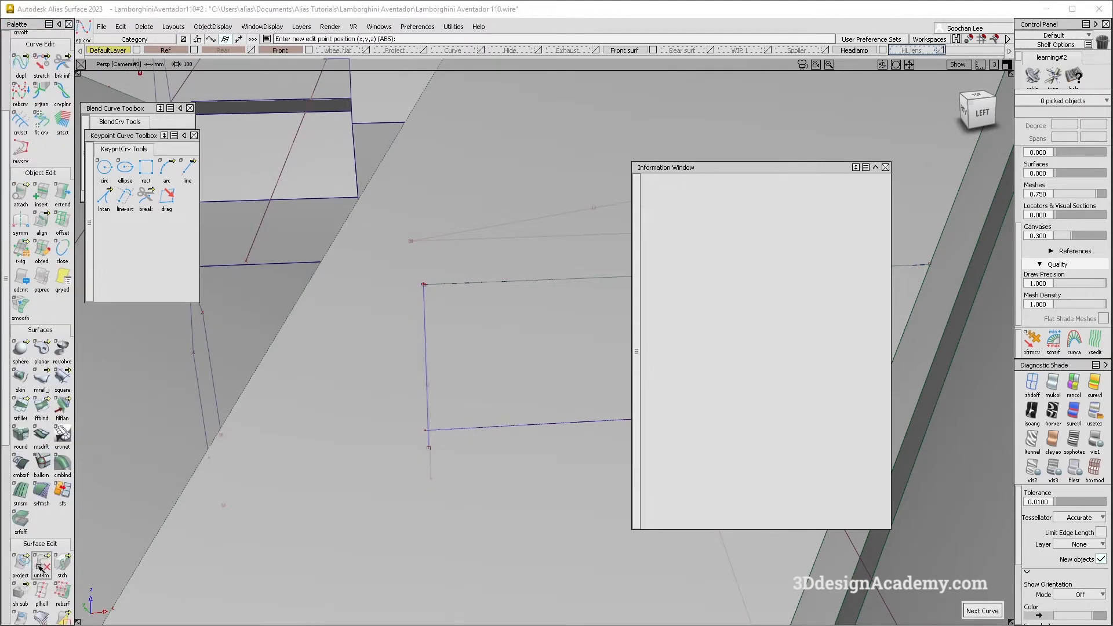
Step: Try to project the straight corner curve onto rail_surf#910, first along the X axis and then along Y
left_click(22, 561)
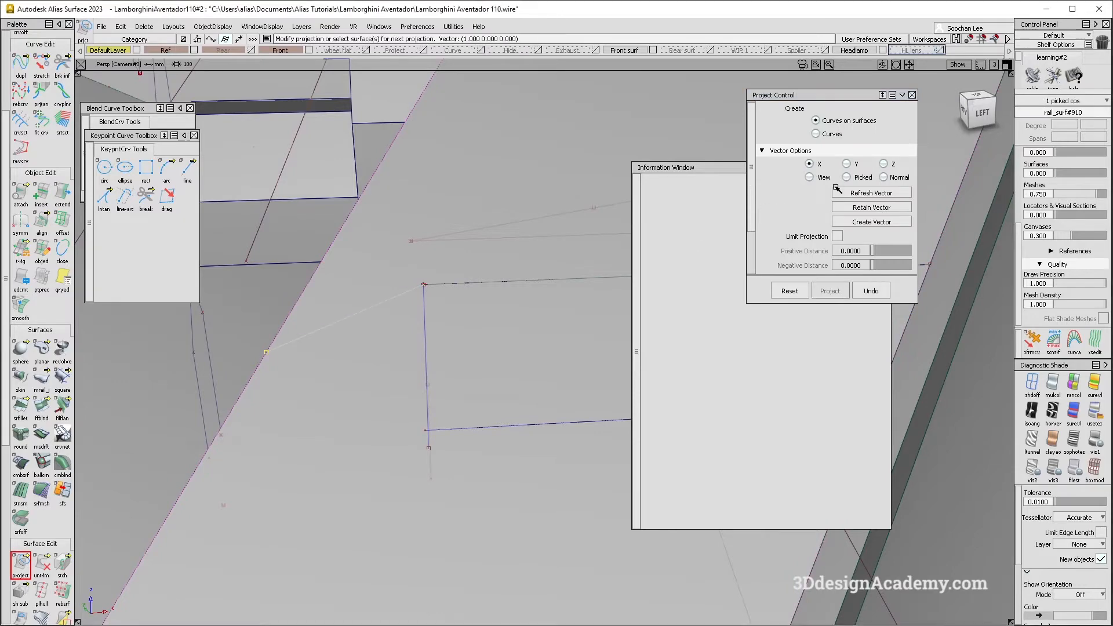
left_click_drag(455, 404, 432, 382, "alt+shift")
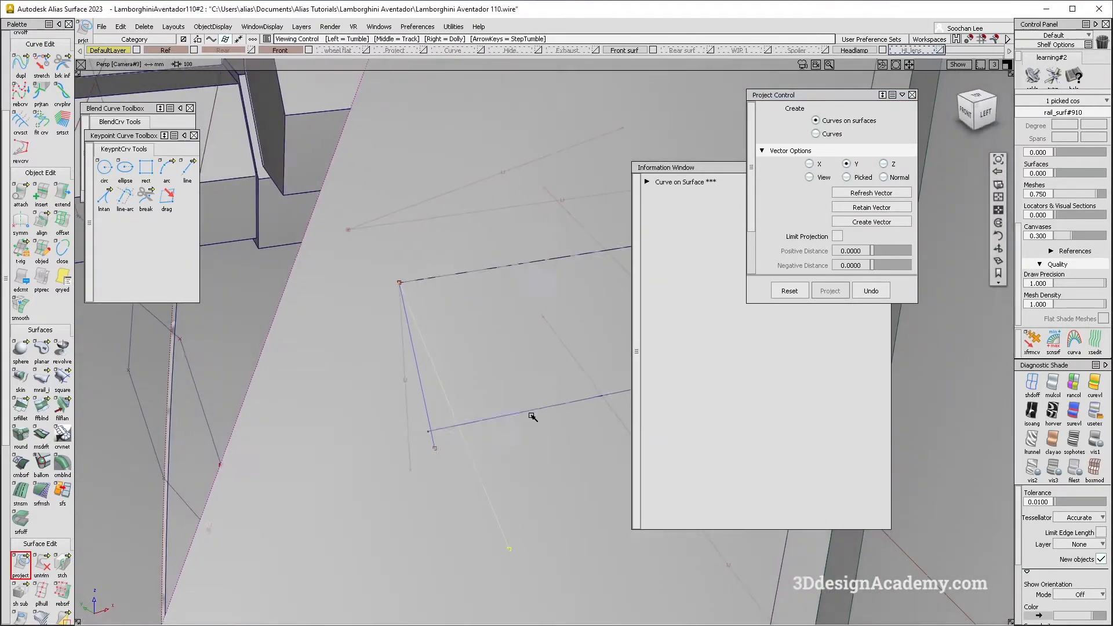
left_click(432, 400)
Step: Skin a surface between the upper and lower front edges of the lowest tube
left_click_drag(445, 400, 418, 428, "alt+shift")
middle_click_drag(418, 427, 430, 440, "alt+shift")
left_click_drag(429, 440, 461, 512, "alt+shift")
right_click_drag(461, 512, 500, 425, "alt+shift")
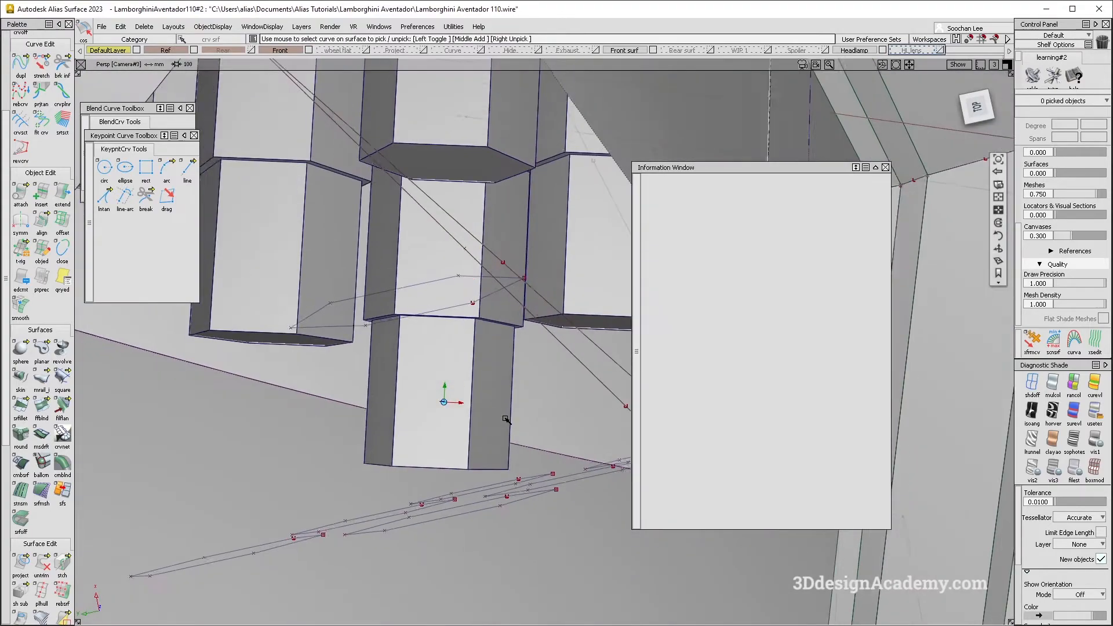
left_click_drag(500, 425, 463, 405, "alt+shift")
middle_click_drag(462, 405, 340, 408, "alt+shift")
left_click_drag(340, 408, 321, 431, "alt+shift")
middle_click_drag(322, 431, 406, 405, "alt+shift")
left_click_drag(406, 406, 562, 268, "alt+shift")
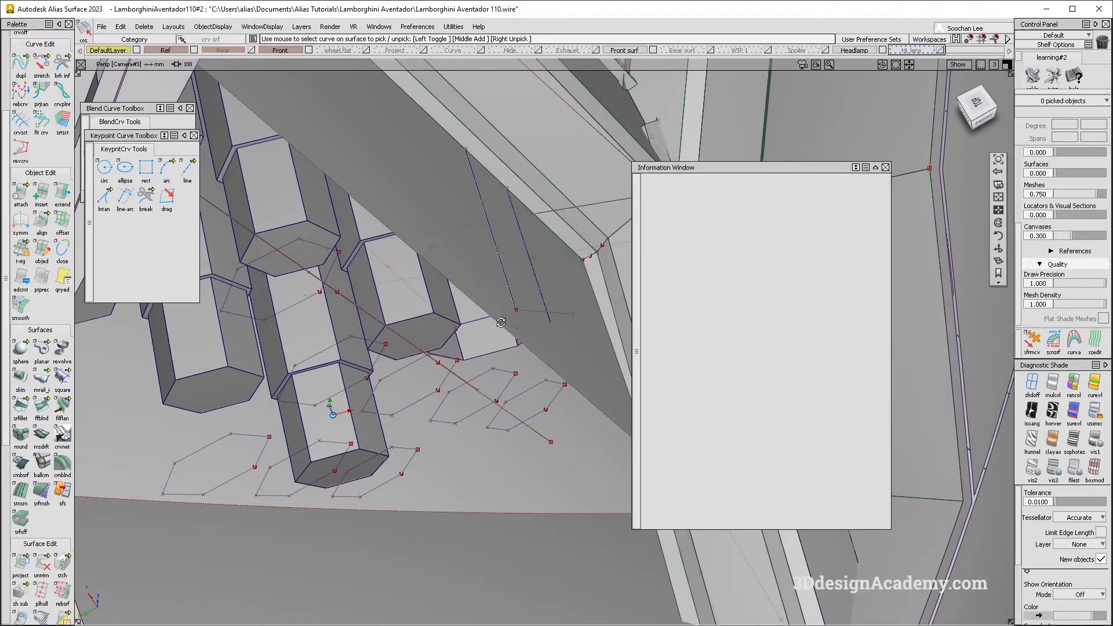
right_click_drag(503, 322, 461, 334, "alt+shift")
left_click(24, 380)
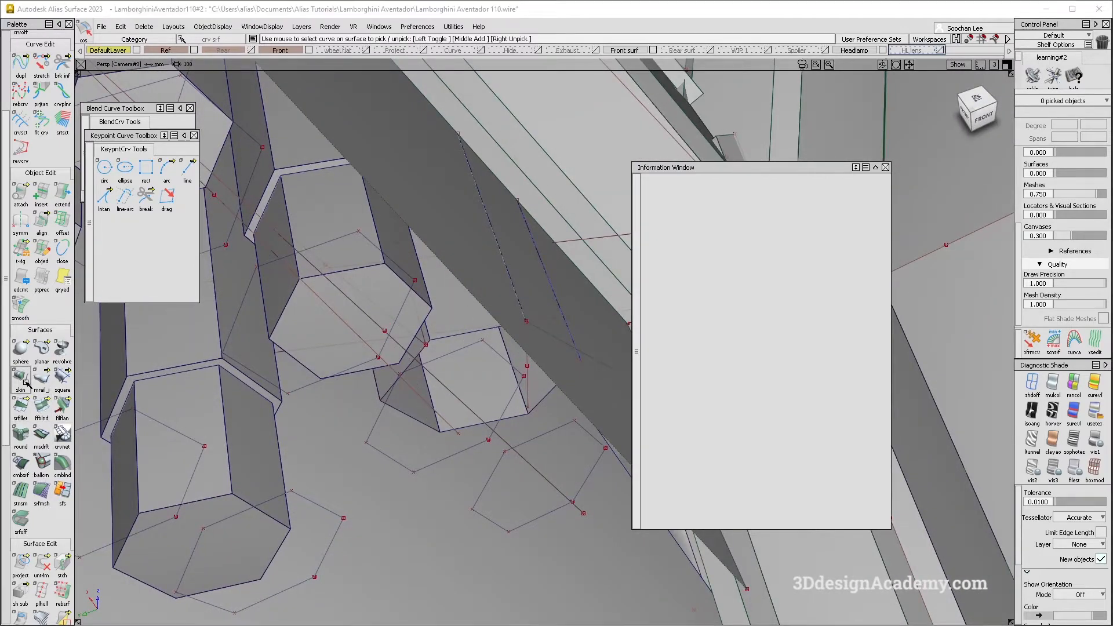
left_click(495, 421)
left_click_drag(495, 423, 474, 461, "alt+shift")
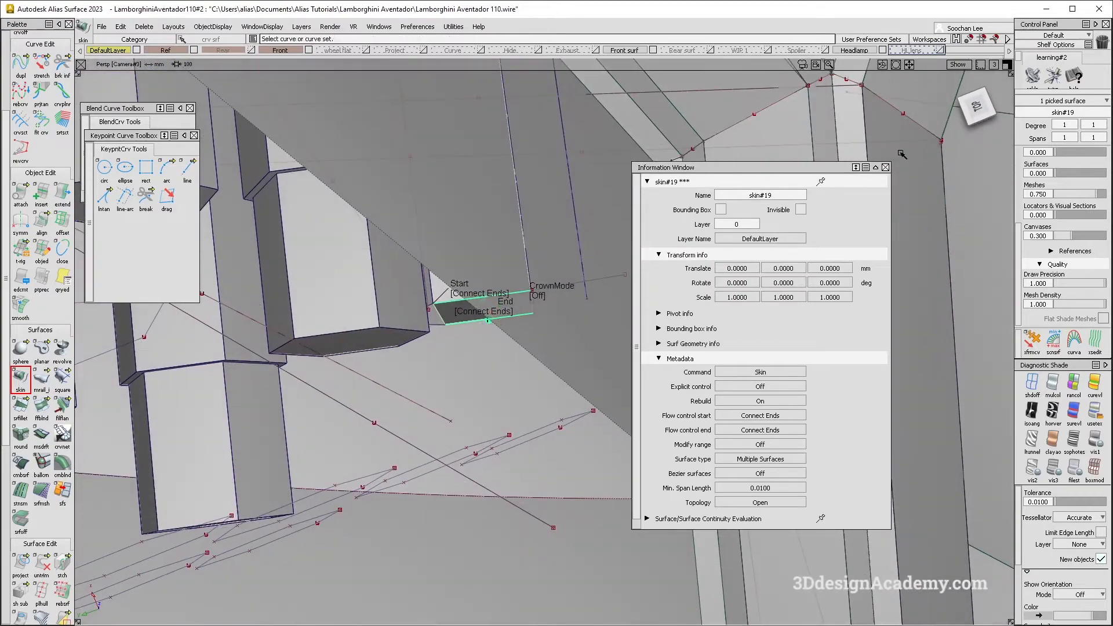
Step: Check the new skin surface from the top and delete the leftover straight curve beside it
left_click(976, 112)
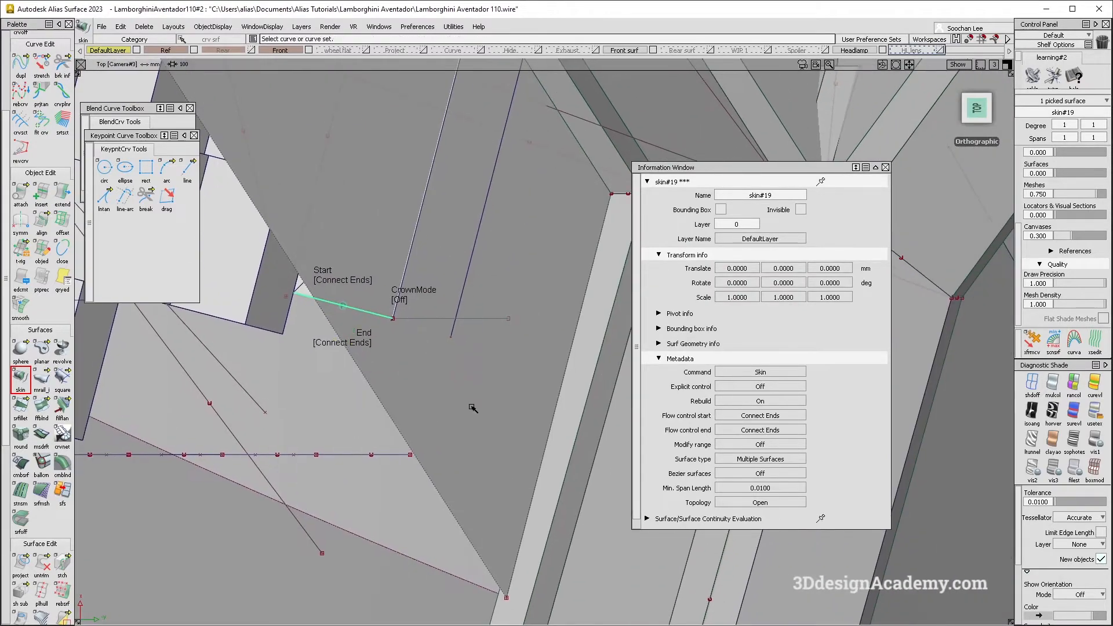
left_click_drag(472, 408, 454, 319, "ctrl+shift")
key("Delete")
key("Return")
Step: Extend the skin surface's outer side edge past the untrimmed side surface
left_click_drag(406, 499, 381, 457, "alt+shift")
left_click_drag(380, 456, 299, 261, "ctrl+shift")
left_click(60, 201)
left_click_drag(374, 418, 385, 412, "alt+shift")
left_click(384, 413)
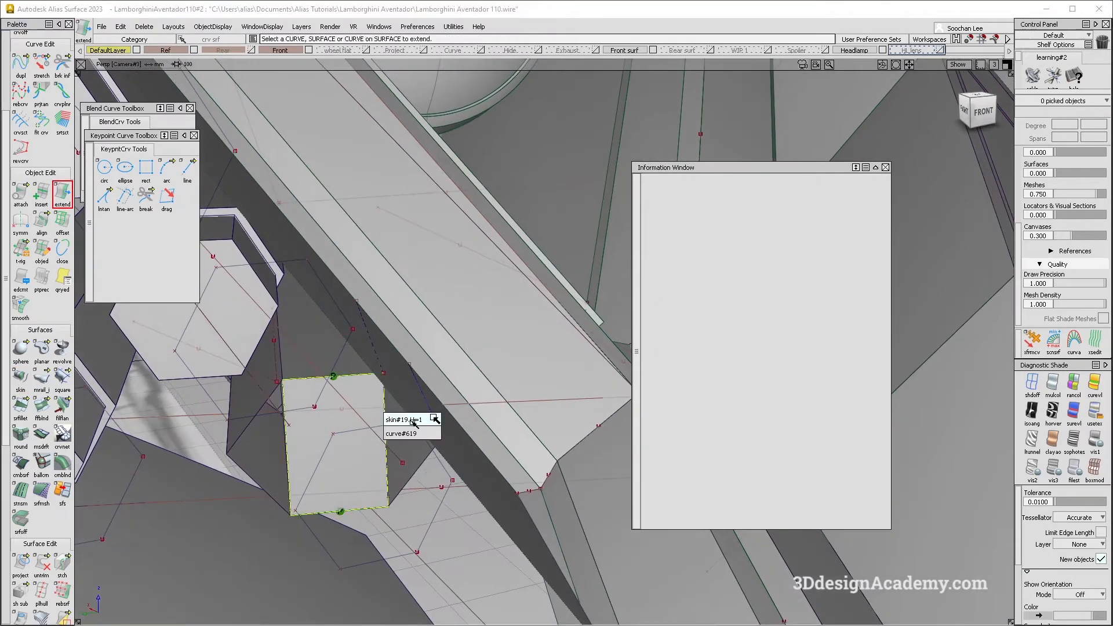
left_click(405, 423)
key("Return")
left_click_drag(439, 502, 216, 461)
Step: Intersect the untrimmed side surface with the extended skin surface
right_click_drag(451, 466, 495, 447, "alt+shift")
left_click_drag(494, 447, 429, 520, "alt+shift")
left_click_drag(32, 562, 61, 570)
left_click_drag(460, 387, 481, 489, "alt+shift")
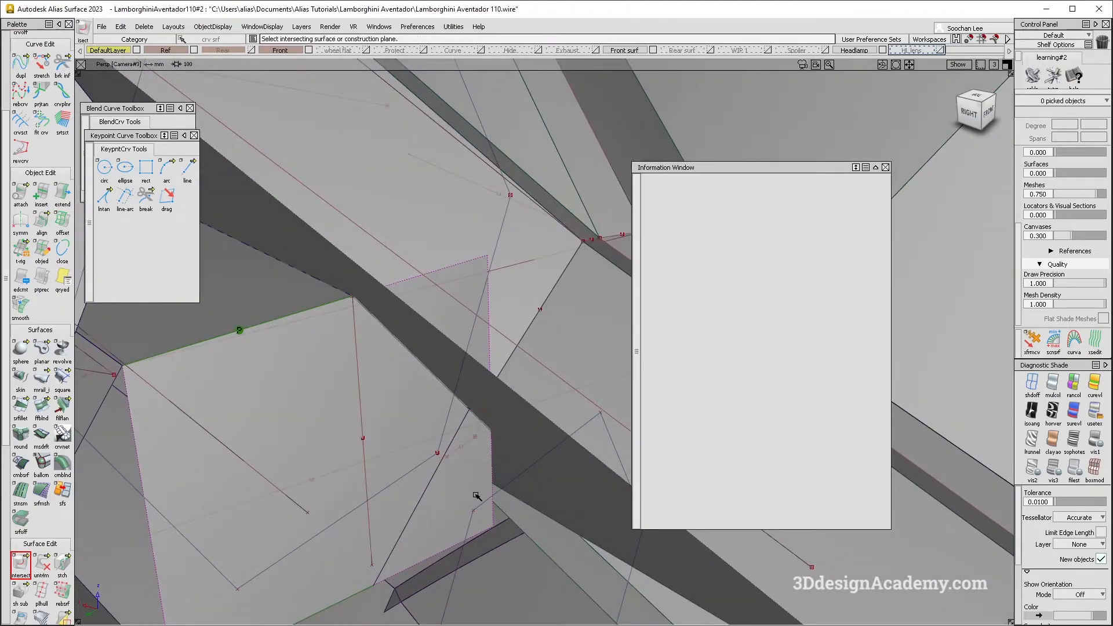
left_click_drag(453, 450, 489, 322, "alt+shift")
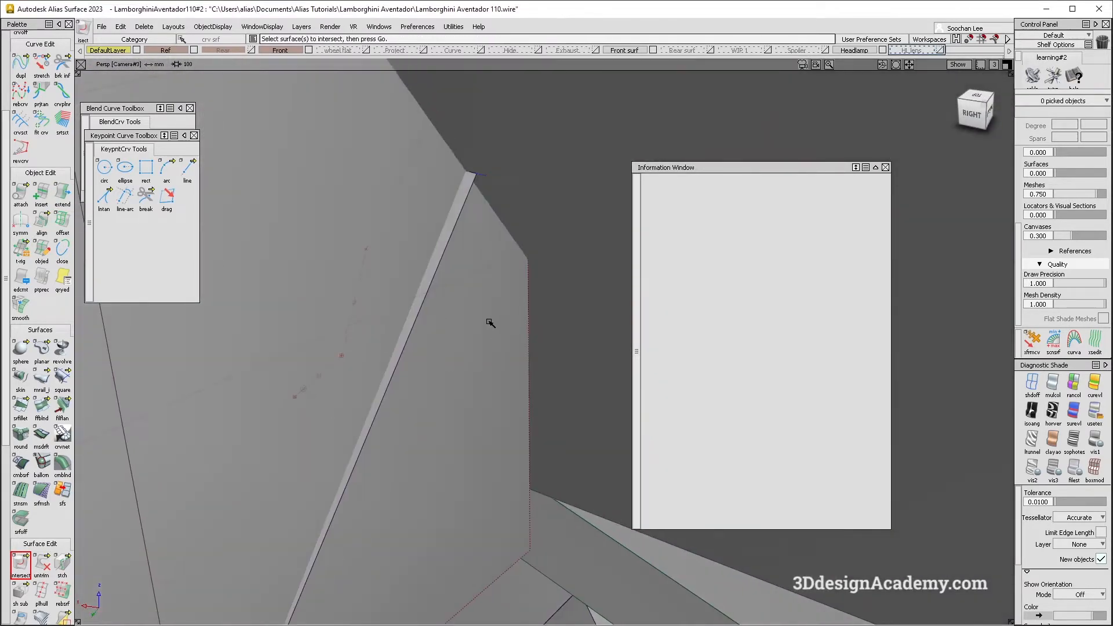
left_click_drag(456, 247, 232, 442, "alt+shift")
Step: Trim the side surface at its intersection with the front skin surface, keeping the part belonging to the tube
left_click(41, 563)
left_click_drag(423, 280, 372, 383, "alt+shift")
left_click(420, 414, "alt+shift")
Step: Compare the lowest tube's front with the headlight in the red Lamborghini reference photo in Photos, then inspect the skin surface
left_click_drag(420, 414, 632, 368, "alt+shift")
right_click_drag(632, 368, 581, 359, "alt+shift")
left_click_drag(581, 359, 367, 405, "alt+shift")
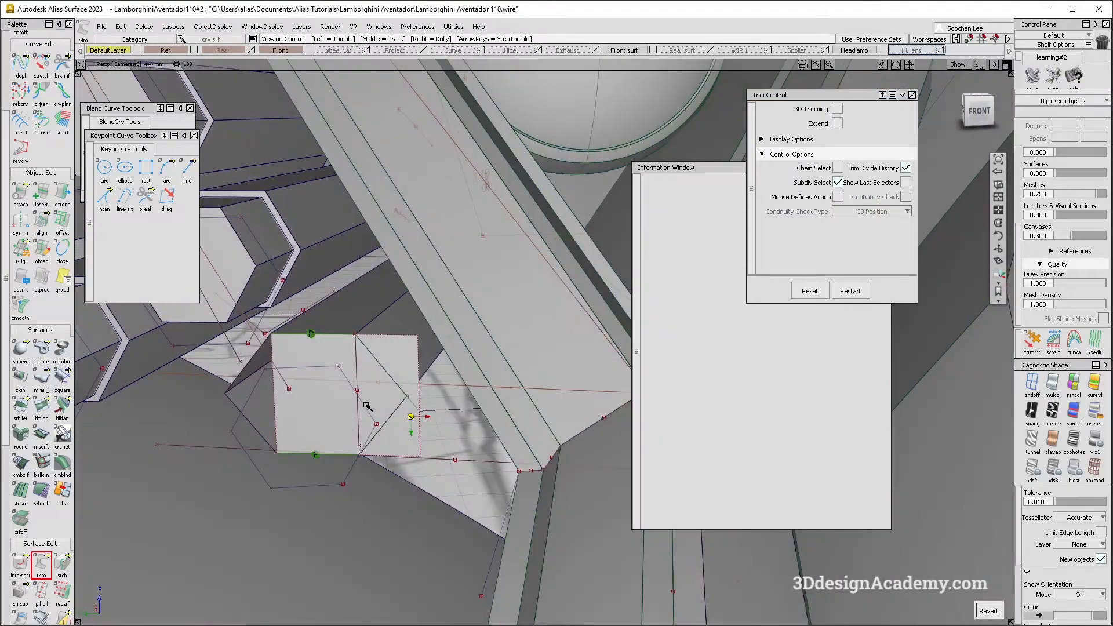
key("alt+Tab")
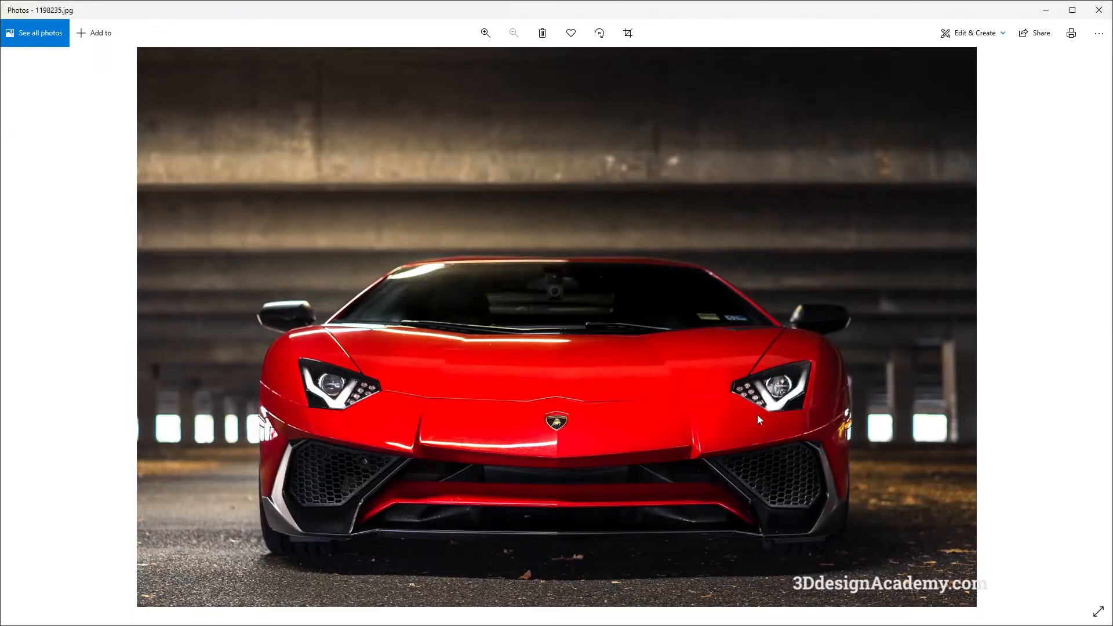
key("alt+Tab")
left_click_drag(584, 515, 423, 392, "alt+shift")
middle_click_drag(422, 392, 461, 422, "alt+shift")
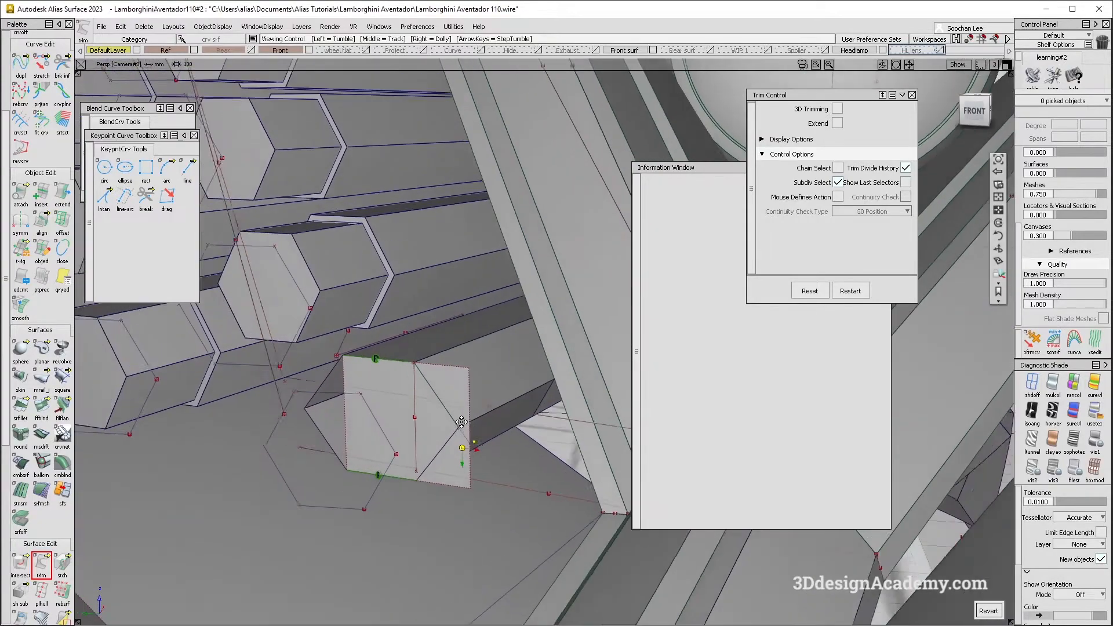
right_click_drag(461, 422, 373, 385, "alt+shift")
left_click_drag(372, 385, 365, 393, "alt+shift")
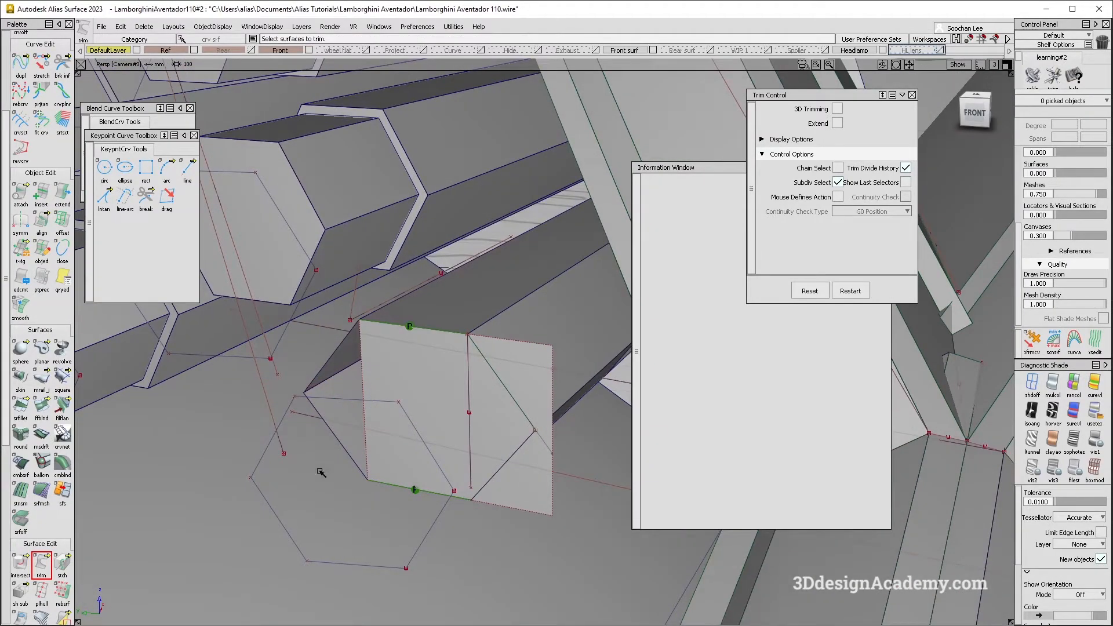
Step: Extend the skin surface's inner side edge past the tube's untrimmed inner side surfaces
left_click(63, 193)
left_click(366, 371)
left_click_drag(367, 372, 189, 374)
left_click_drag(472, 385, 543, 393, "alt+shift")
left_click(569, 365)
Step: Delete the narrow leftover piece protruding in front of the extended skin surface on the tube's inner side
left_click_drag(364, 325, 348, 350, "ctrl+shift")
right_click_drag(447, 331, 397, 321, "alt+shift")
left_click_drag(398, 321, 484, 311, "alt+shift")
left_click(494, 290, "alt+shift")
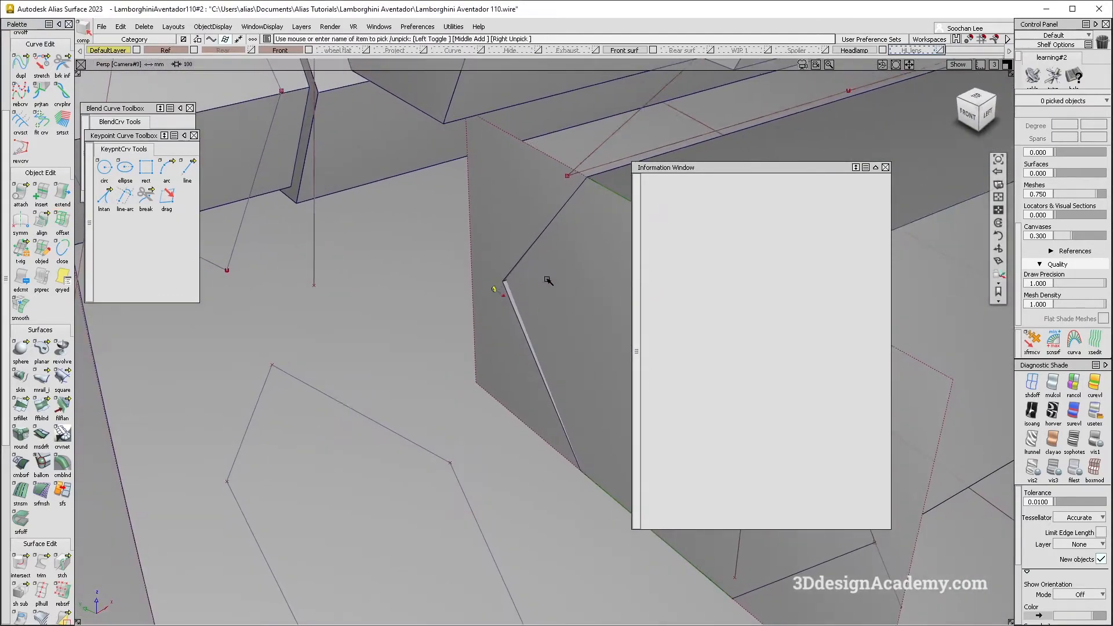
middle_click_drag(548, 281, 259, 325, "alt+shift")
left_click_drag(259, 326, 293, 348, "alt+shift")
left_click_drag(231, 288, 212, 333, "ctrl+shift")
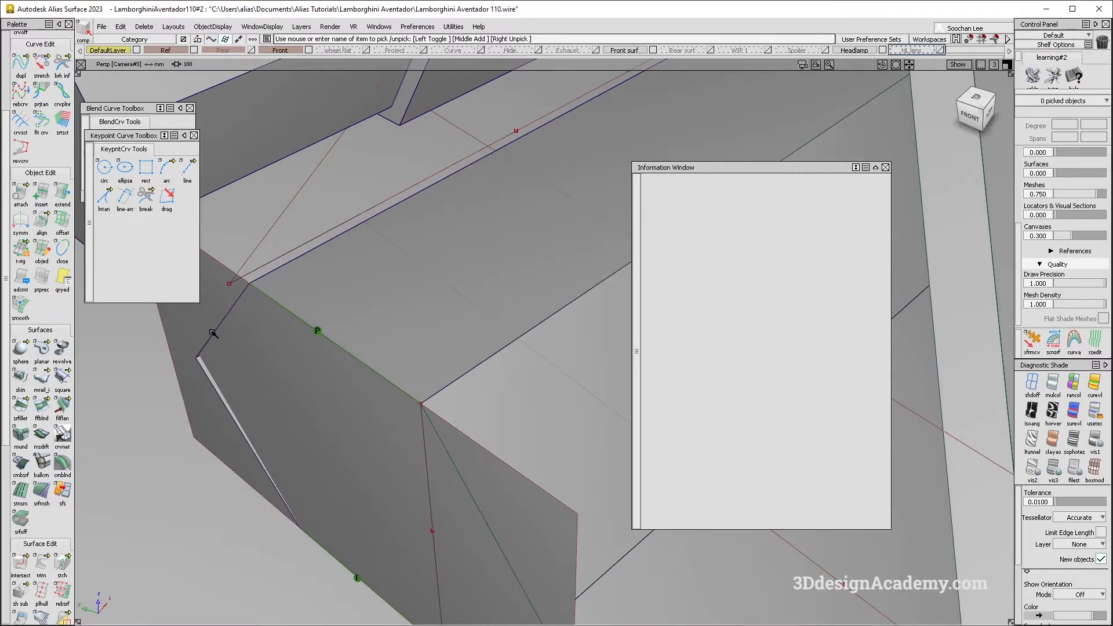
left_click(208, 374)
key("Delete")
right_click_drag(397, 420, 484, 437, "alt+shift")
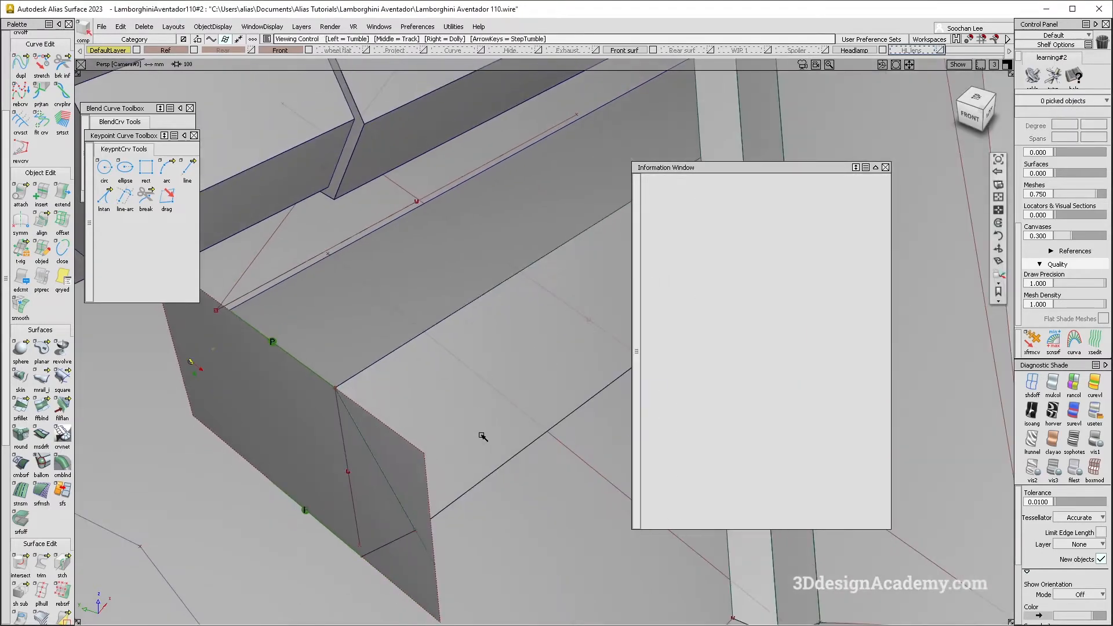
Step: Intersect the tube's inner side surface with the extended skin surface, and trim the skin surface to the hexagonal front cap
left_click_drag(290, 413, 366, 402, "alt+shift")
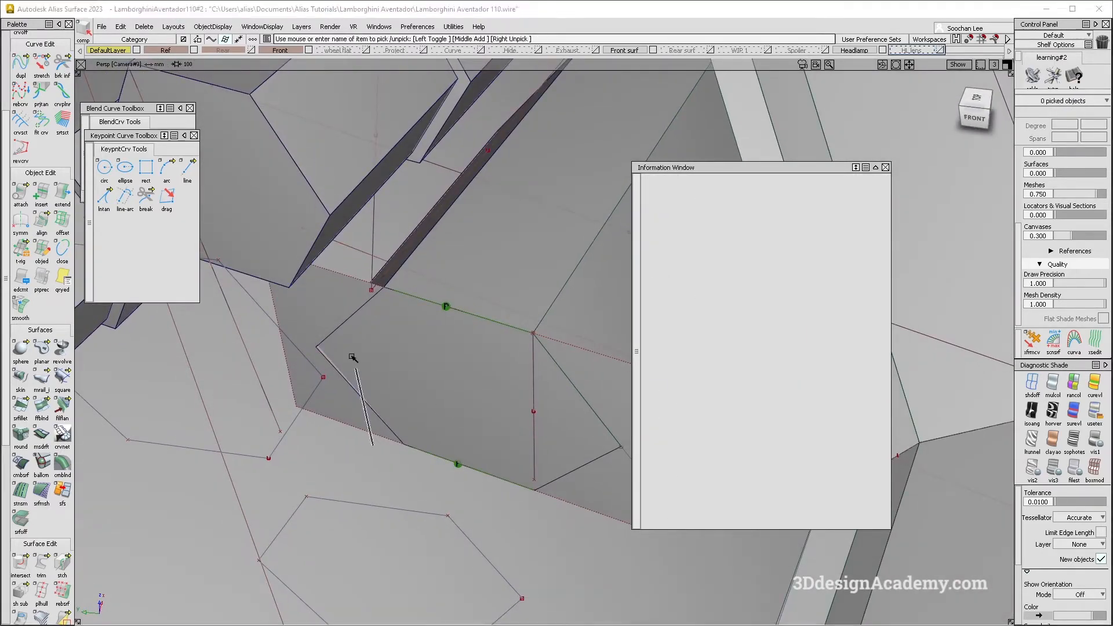
left_click(28, 558)
left_click(328, 350)
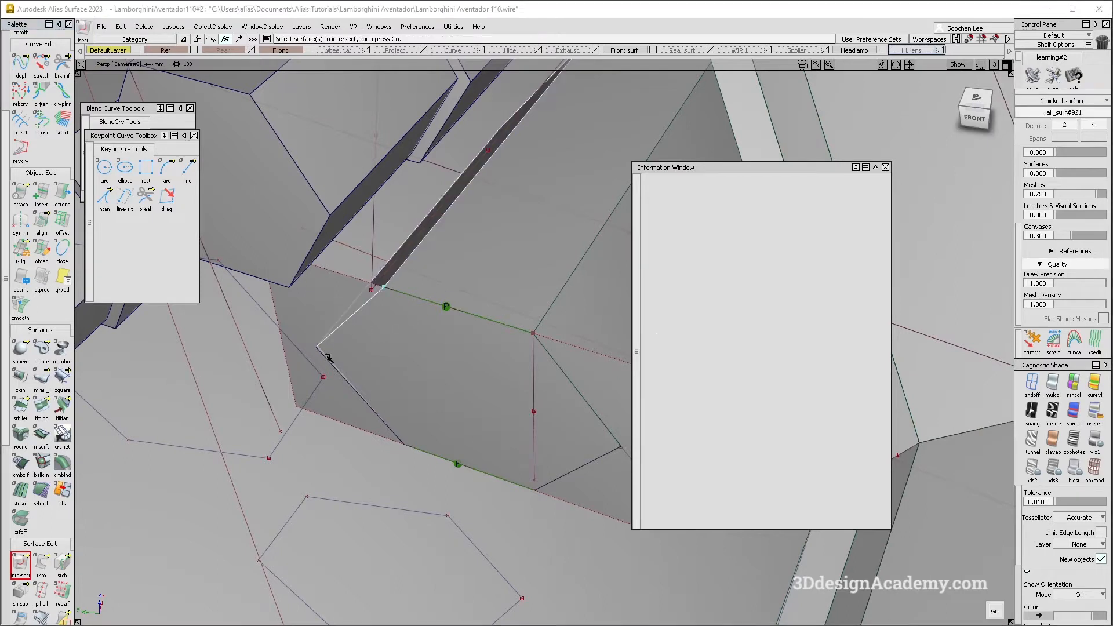
left_click(402, 369)
left_click(43, 561)
left_click(435, 412)
key("space")
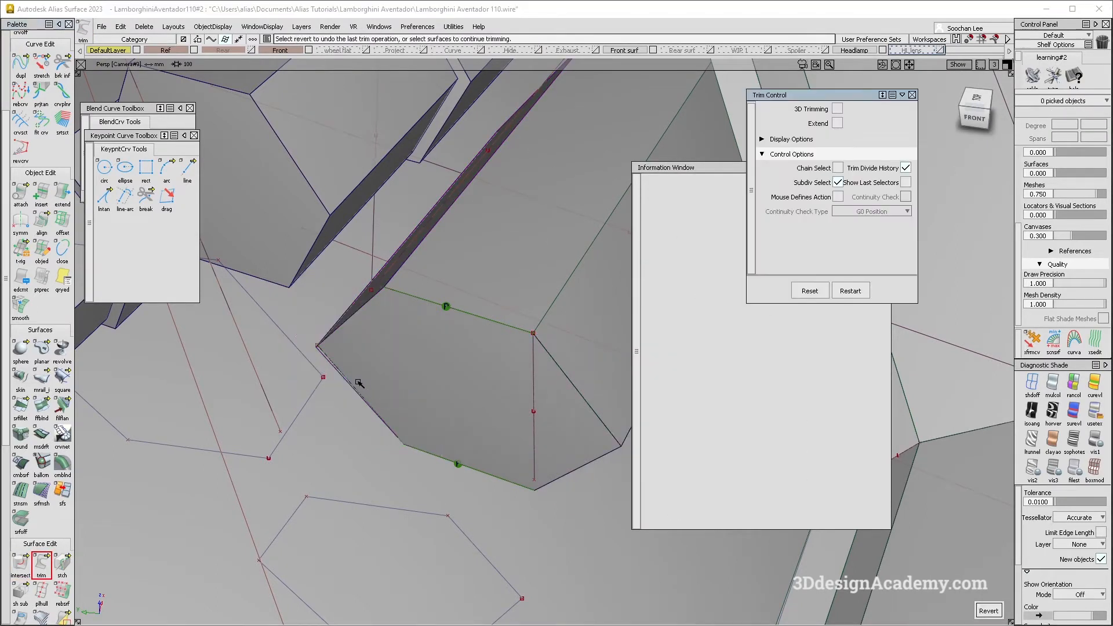
Step: Trim the tube's upper and lower inner side surfaces at the front cap, keeping the parts belonging to the tube
left_click(372, 297)
key("space")
left_click(329, 360)
key("space")
Step: Compare the closed lowest tube and its neighbours with the yellow Lamborghini headlight reference photo in Photos
right_click_drag(430, 366, 455, 370, "alt+shift")
key("ctrl+m")
left_click_drag(455, 370, 506, 378, "alt+shift")
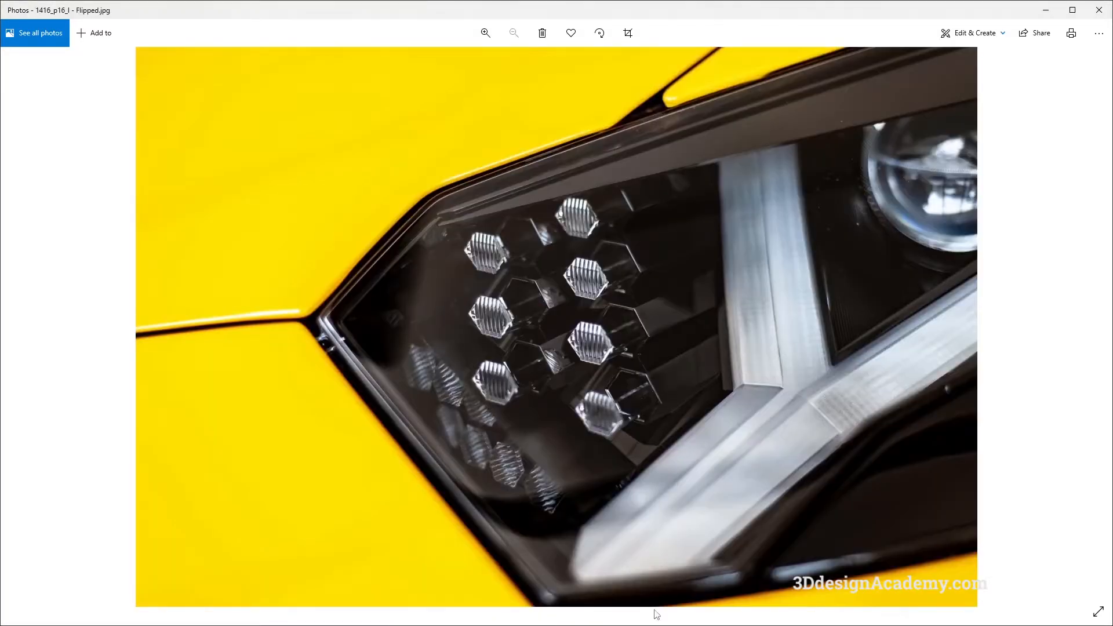
key("alt+Tab")
key("alt+Tab")
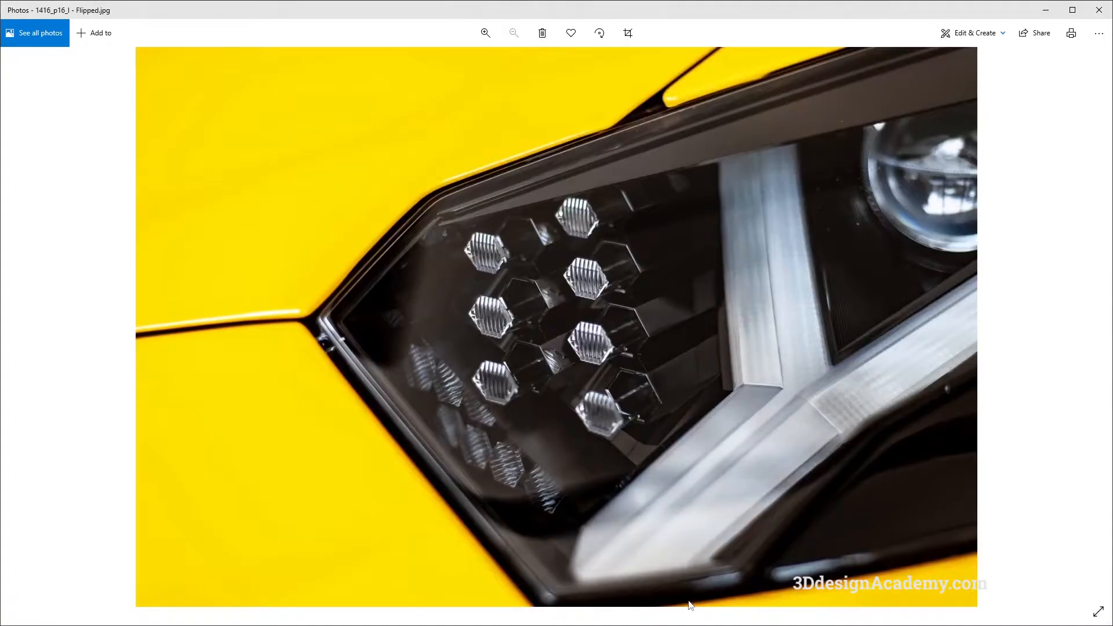
key("alt+Tab")
mouse_move(489, 432)
left_mouse_down("alt+shift")
mouse_move(394, 438)
mouse_move(449, 443)
mouse_move(449, 406)
mouse_move(467, 377)
mouse_move(452, 372)
mouse_move(475, 369)
left_mouse_up("alt+shift")
key("alt+Tab")
key("alt+Tab")
key("alt+Tab")
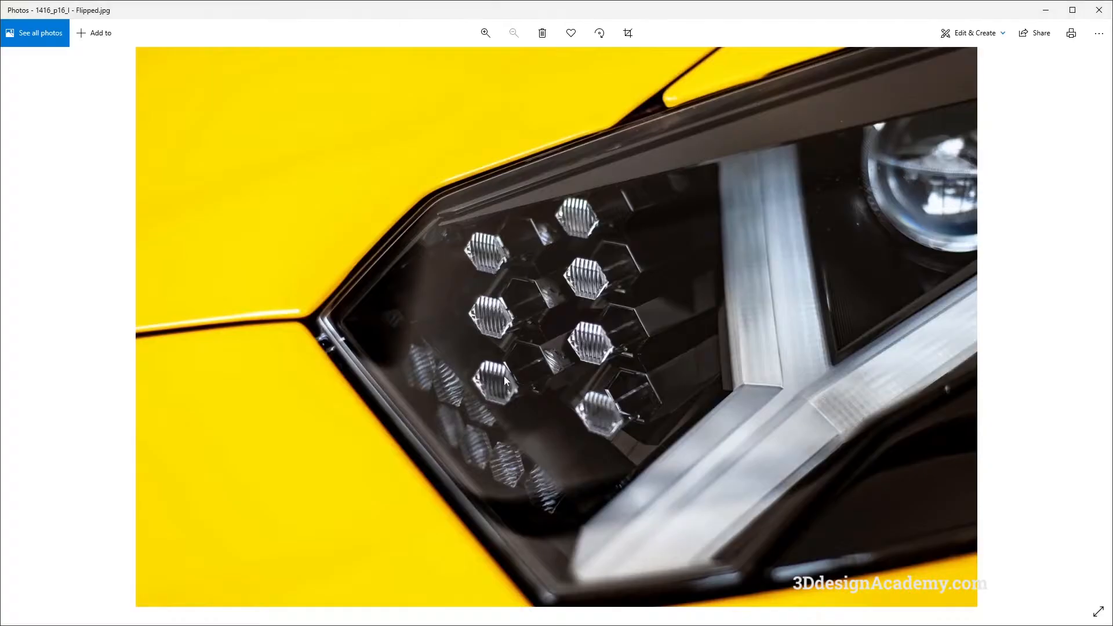
key("alt+Tab")
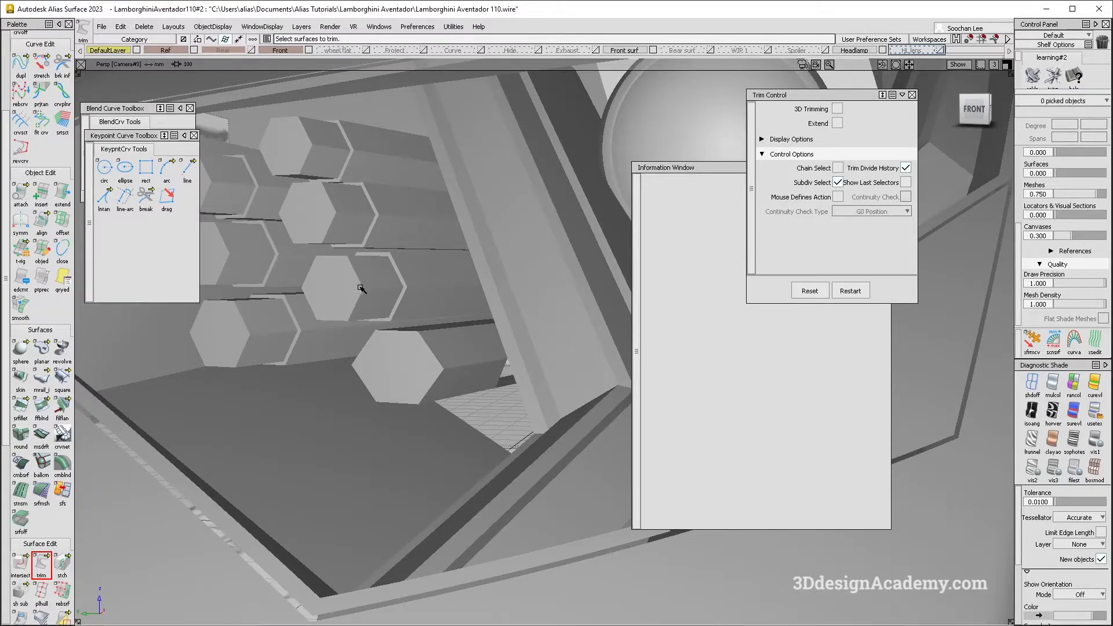
key("alt+Tab")
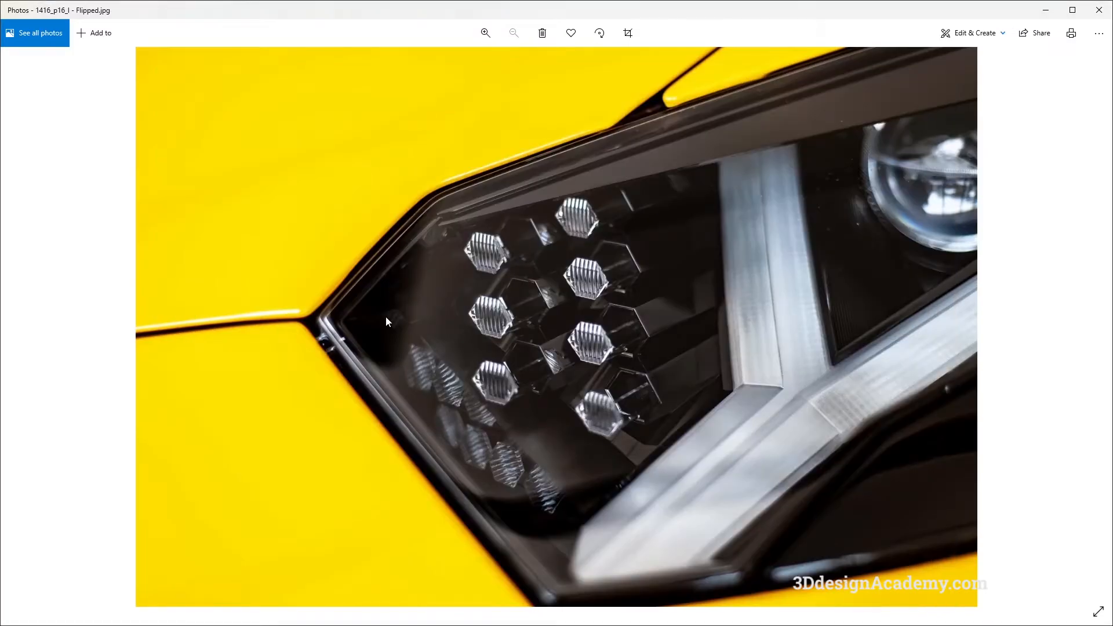
key("alt+Tab")
left_click_drag(515, 350, 490, 356, "alt+shift")
key("alt+Tab")
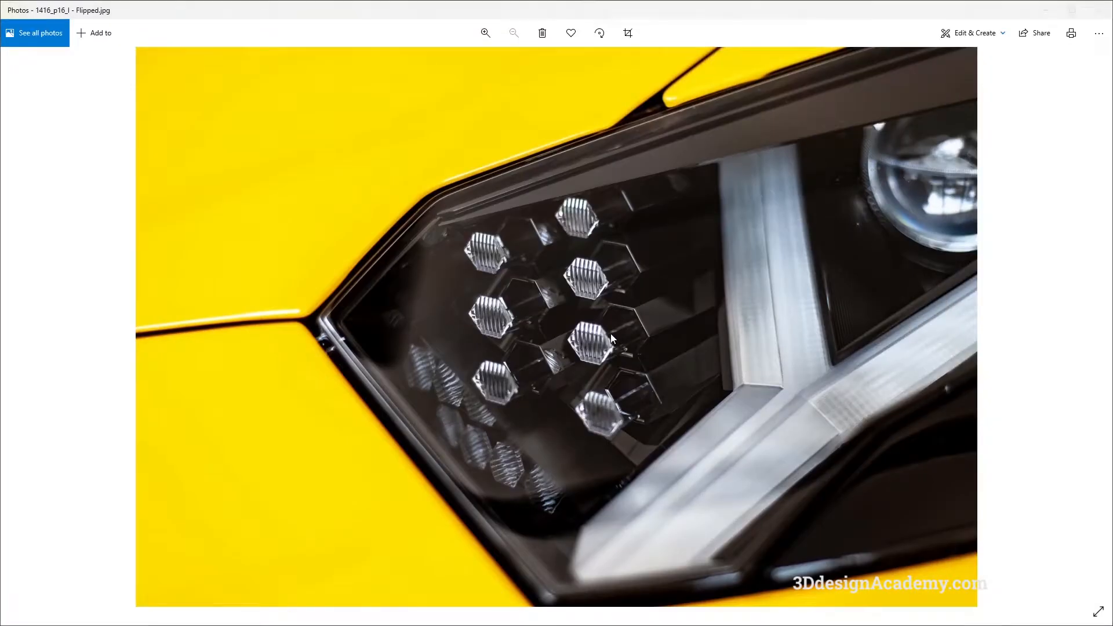
key("alt+Tab")
Step: Shorten the tube's top and bottom side surfaces at their inner edges with an extend length of -1 mm
mouse_move(453, 356)
left_mouse_down("ctrl+shift")
mouse_move(423, 331)
mouse_move(436, 349)
left_mouse_up("ctrl+shift")
right_click_drag(436, 349, 462, 354, "alt+shift")
double_click(41, 564)
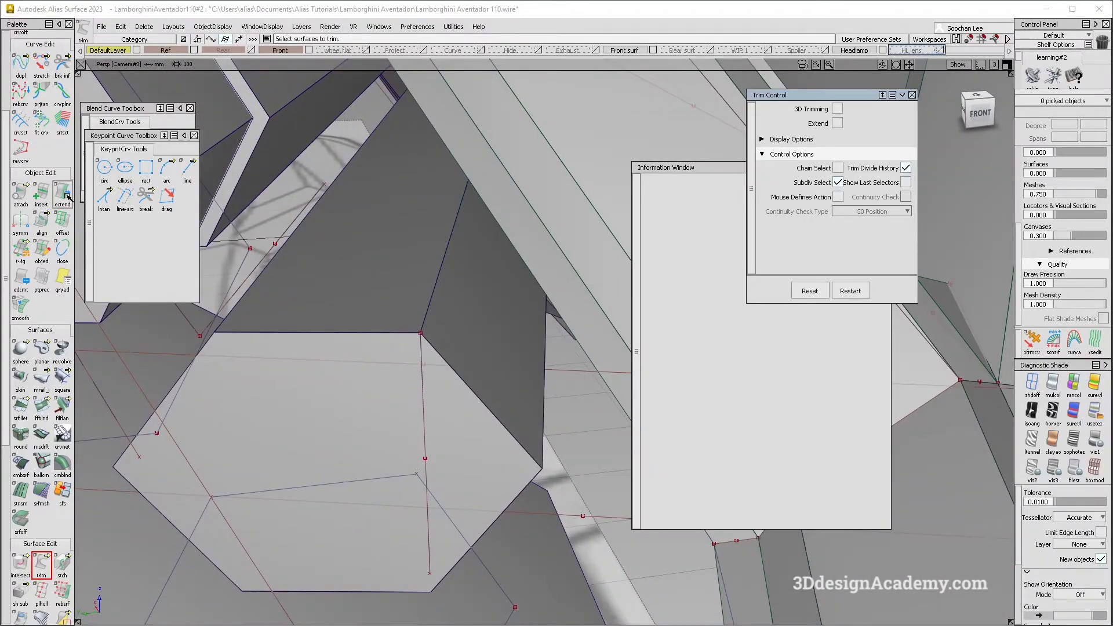
left_click(263, 273)
left_click(274, 292)
left_click_drag(267, 462, 312, 517, "alt+shift")
left_click(268, 480)
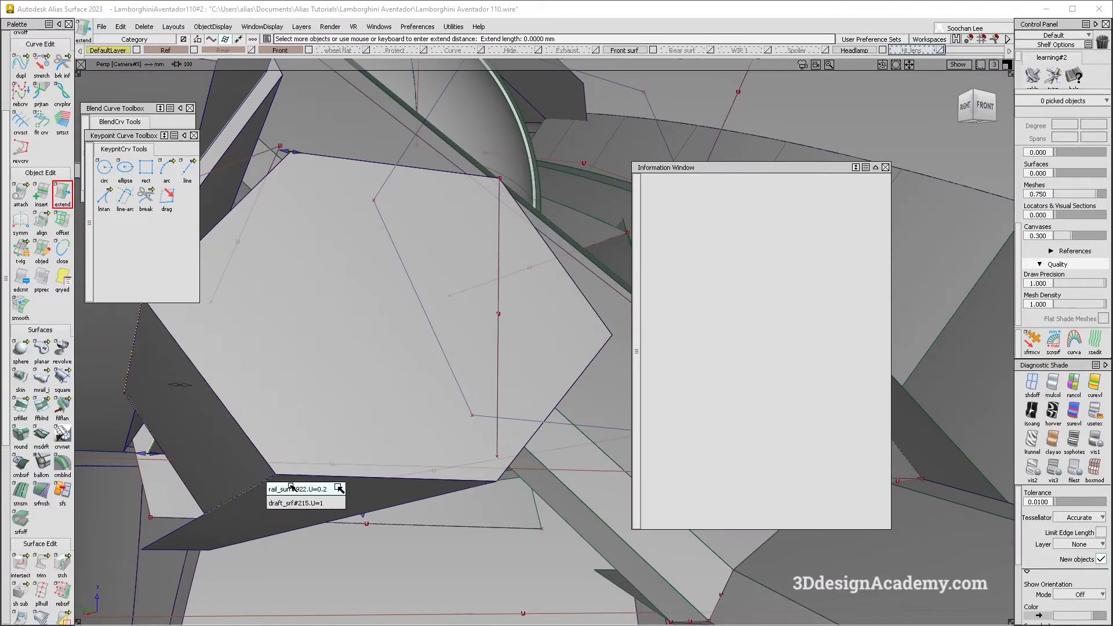
left_click(291, 503)
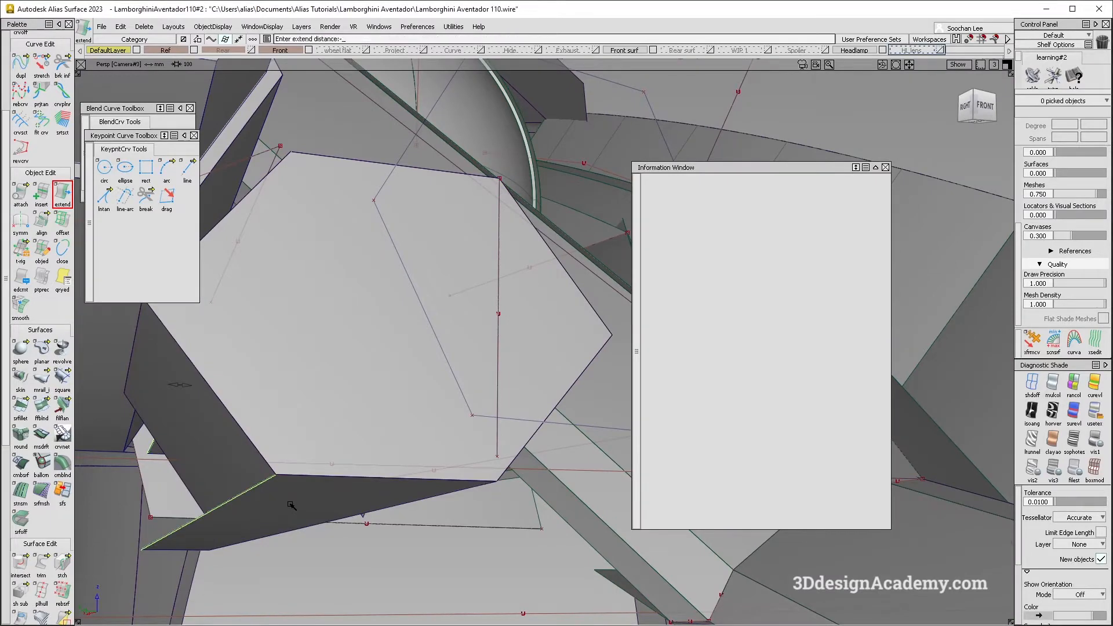
left_click_drag(289, 501, 241, 490, "alt+shift")
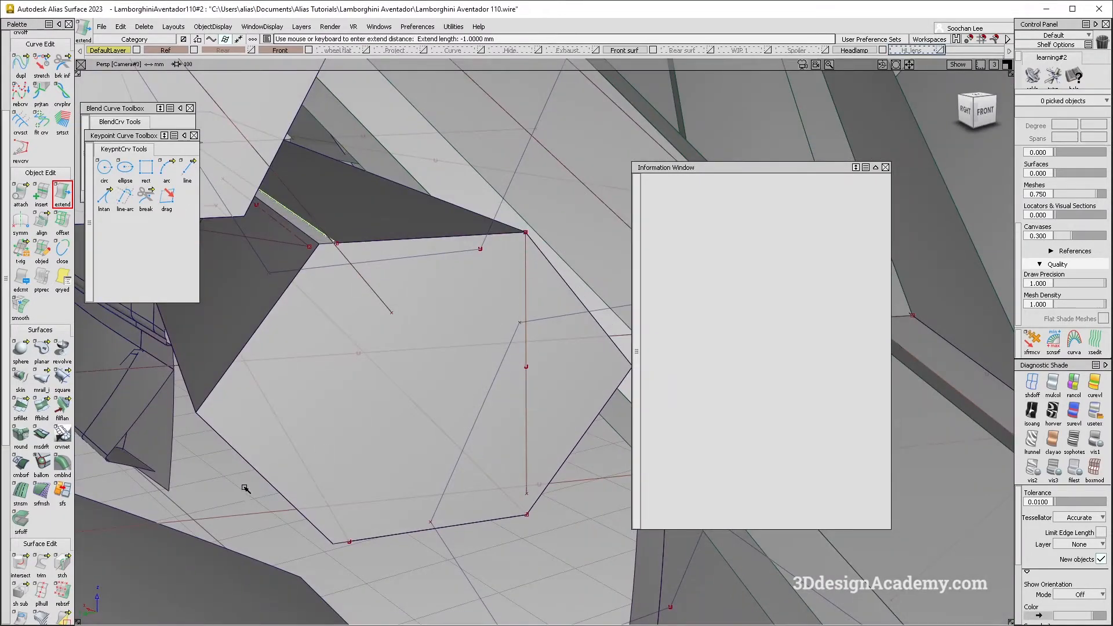
Step: Move the two inner side surfaces, snapping them to the edge of the shortened top surface to close the gap
mouse_move(252, 300)
left_mouse_down("alt+shift")
mouse_move(269, 340)
mouse_move(241, 325)
left_mouse_up("alt+shift")
left_click(249, 338)
left_click(235, 438)
left_click_drag(235, 438, 265, 350, "alt+shift")
middle_click_drag(265, 350, 328, 290, "ctrl+shift")
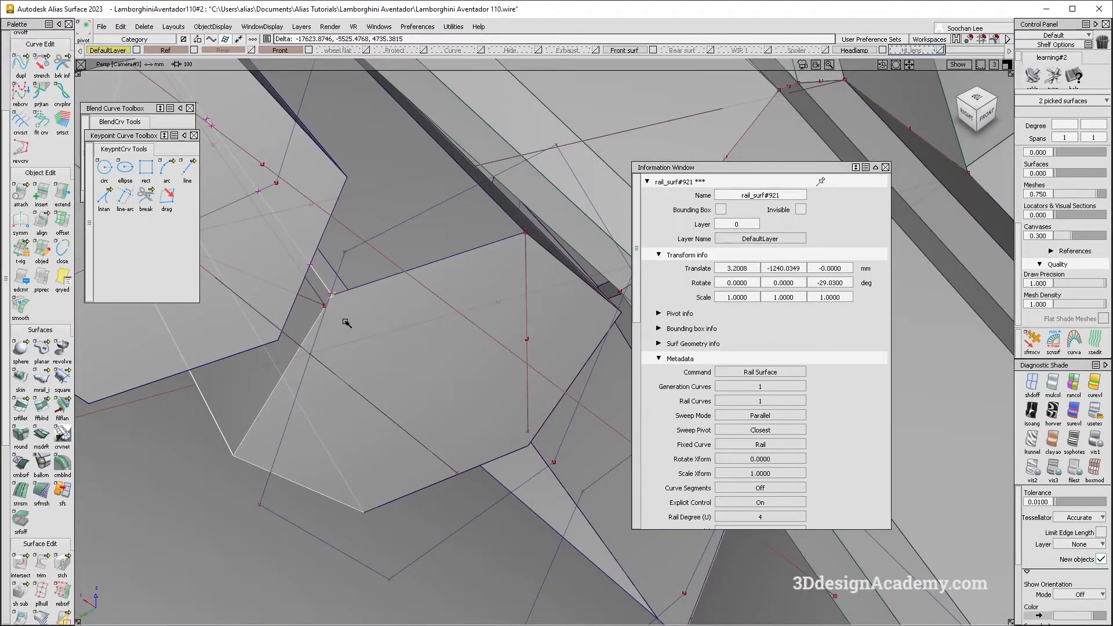
left_click_drag(360, 329, 364, 336, "ctrl+alt")
Step: Examine the narrowed lowest tube from the front alongside the other hexagonal lamp tubes
left_click_drag(440, 387, 278, 333, "alt+shift")
left_click_drag(406, 331, 460, 360, "ctrl+shift")
right_click_drag(460, 360, 493, 360, "ctrl+shift")
left_click_drag(493, 359, 487, 390, "alt+shift")
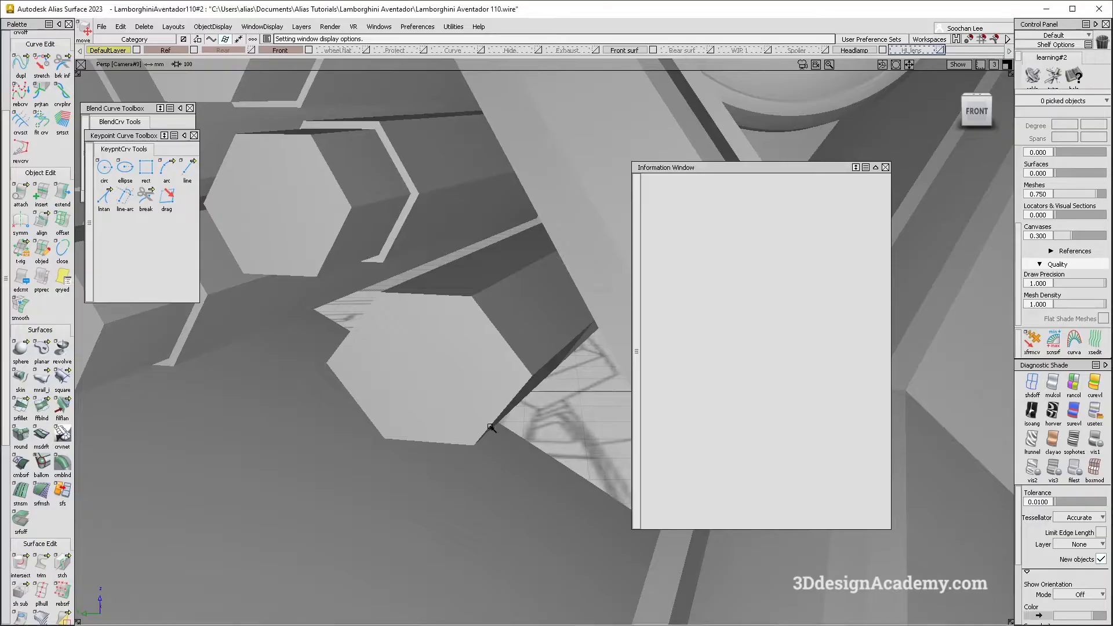
left_click_drag(499, 383, 545, 366, "alt+shift")
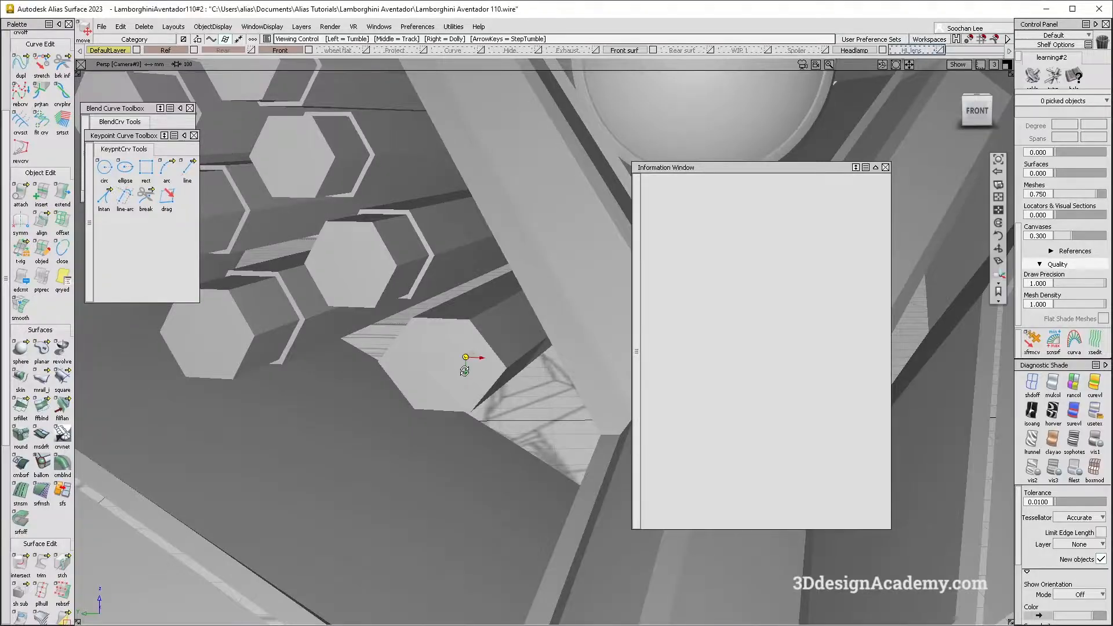
mouse_move(490, 365)
left_mouse_down("alt+shift")
mouse_move(474, 367)
mouse_move(511, 369)
mouse_move(499, 371)
left_mouse_up("alt+shift")
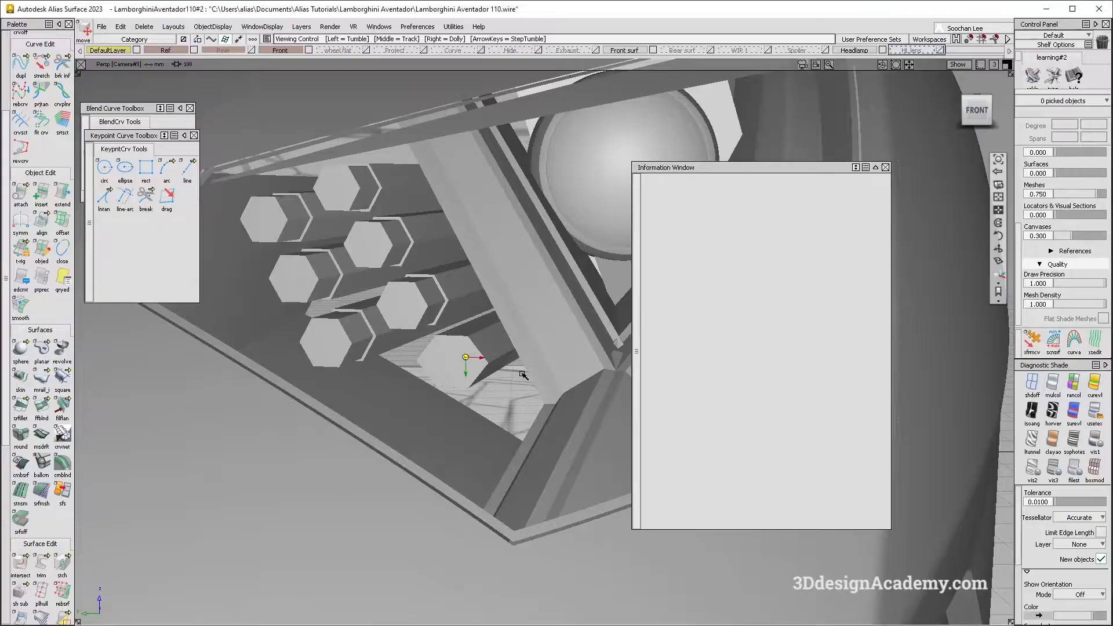
left_click_drag(545, 358, 557, 357, "alt+shift")
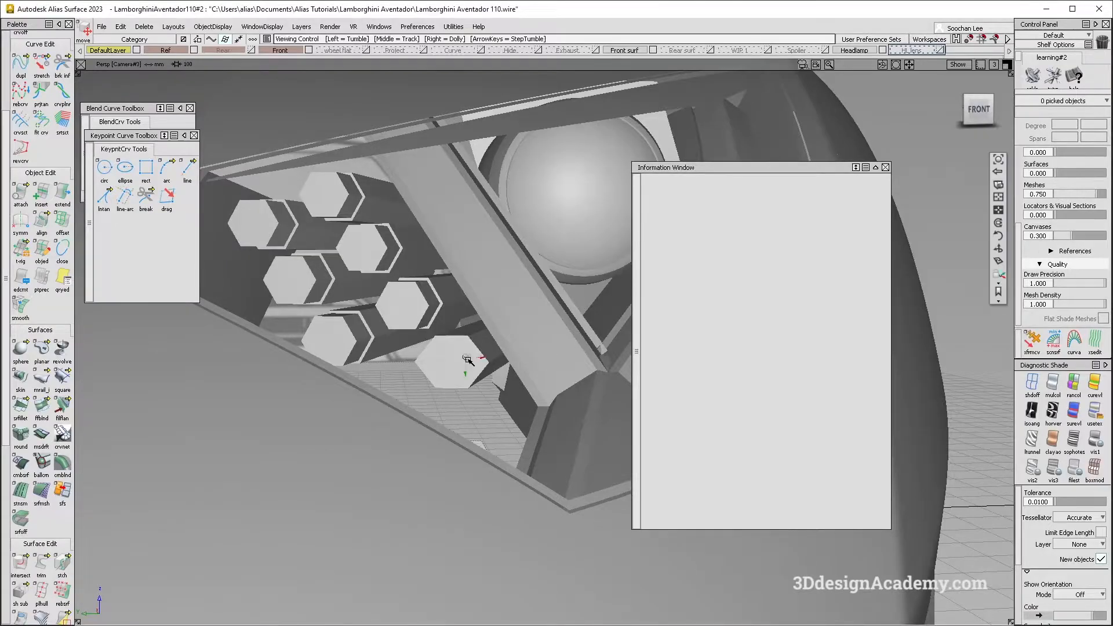
left_click_drag(553, 356, 435, 306, "alt+shift")
Step: Measure the length of the front cap's upper outer side, and remove the measurement
scroll(52, 562, "down", 5)
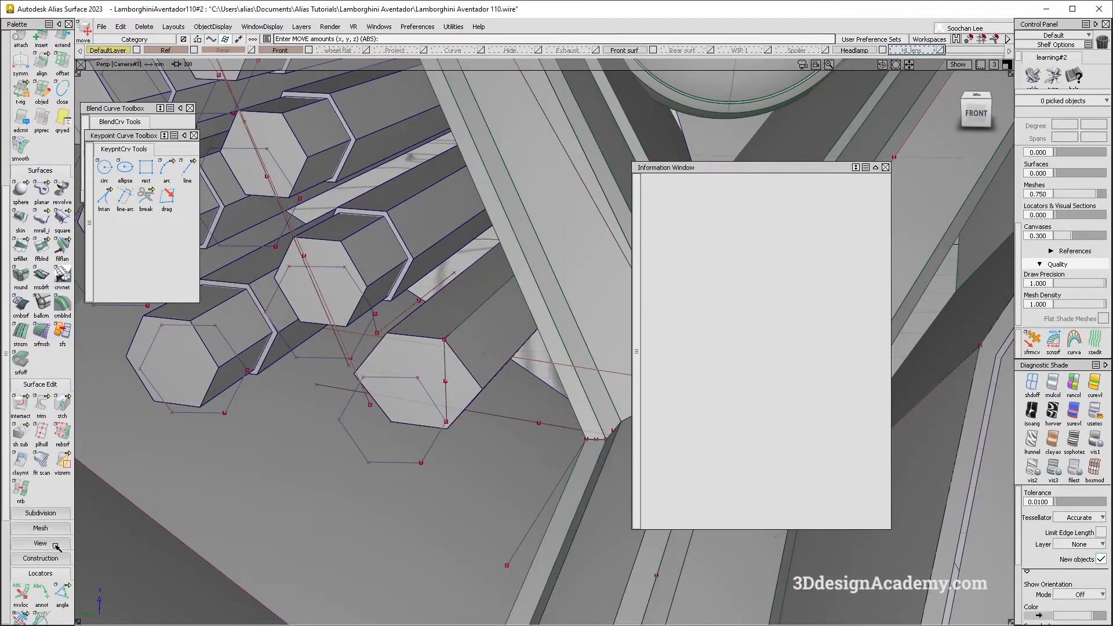
left_click_drag(99, 538, 101, 536)
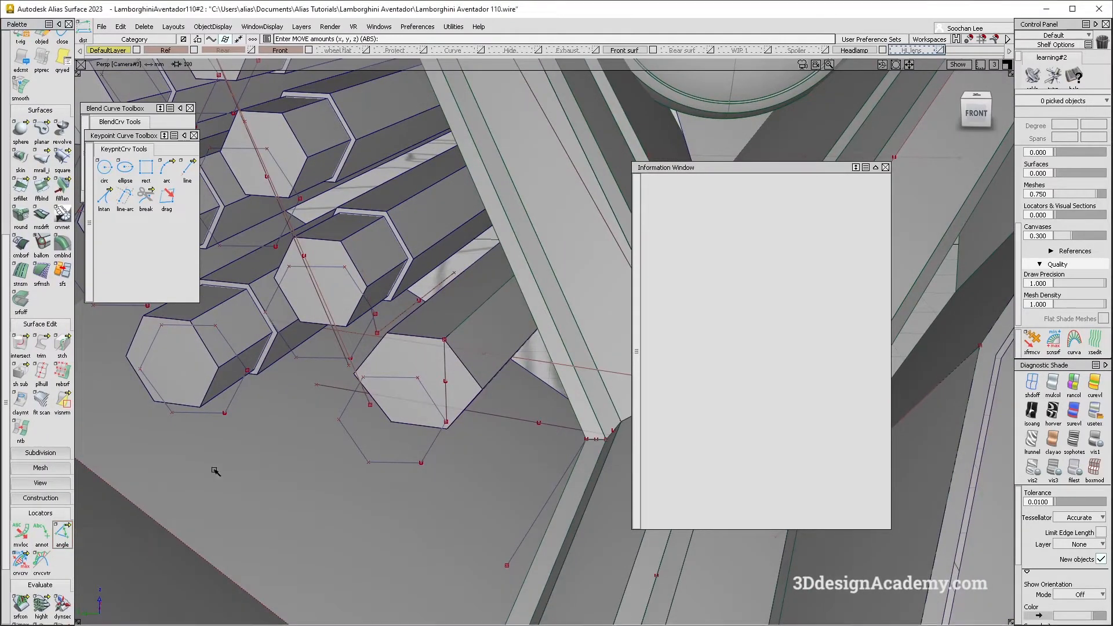
left_click(468, 380)
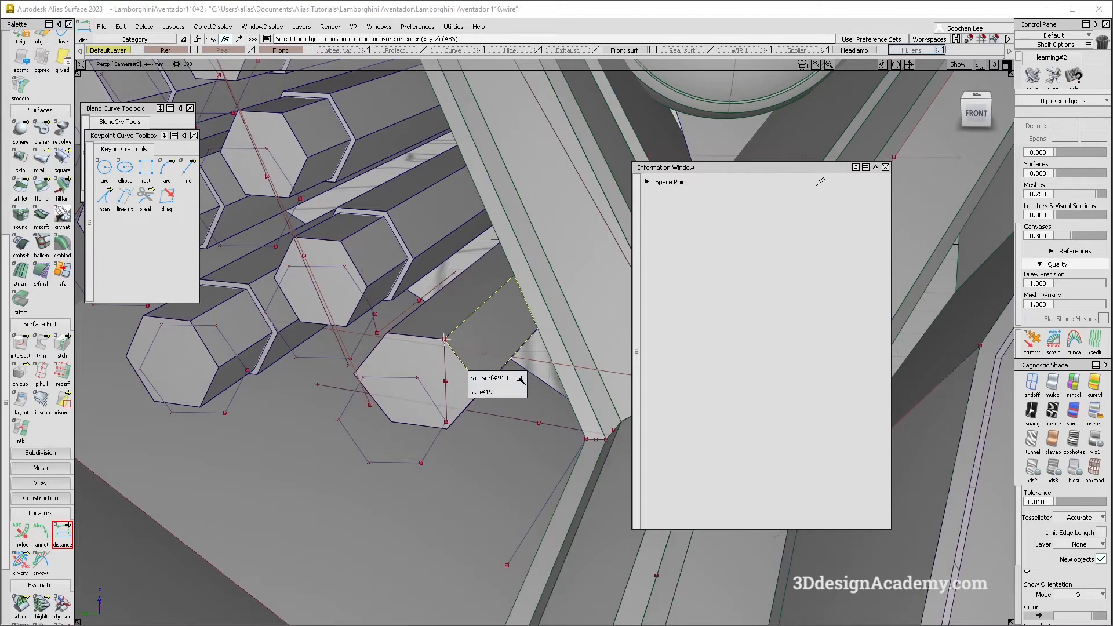
left_click(520, 379)
right_click_drag(418, 347, 474, 405, "alt+shift")
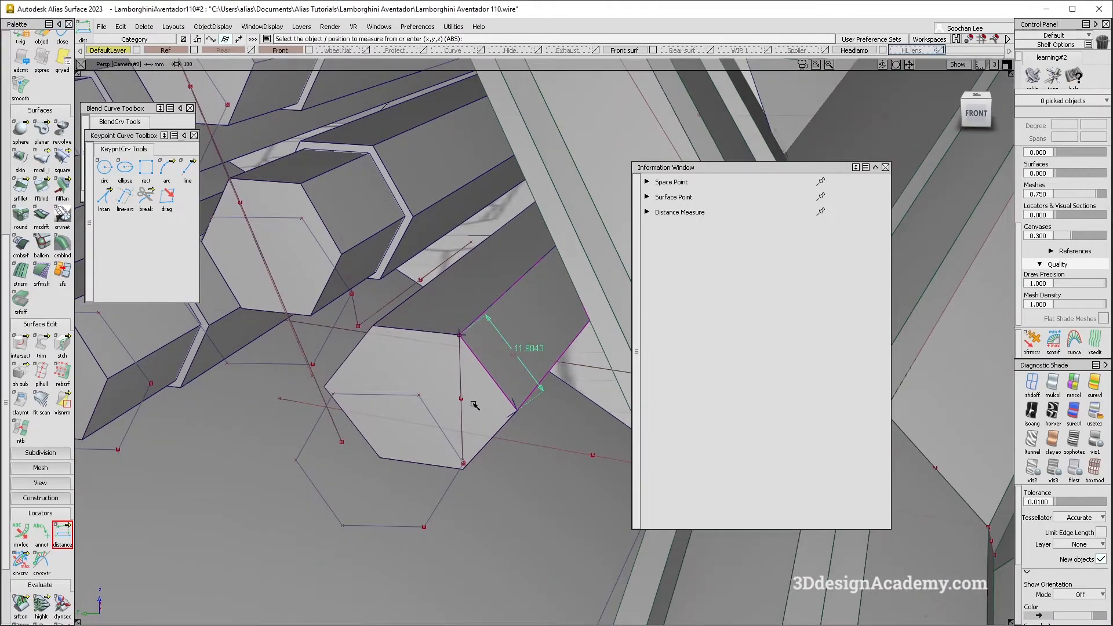
key("ctrl+z")
Step: Measure the length of the front cap's top edge
left_click_drag(469, 340, 458, 377, "alt+shift")
left_click(458, 345)
left_click(457, 331, "ctrl")
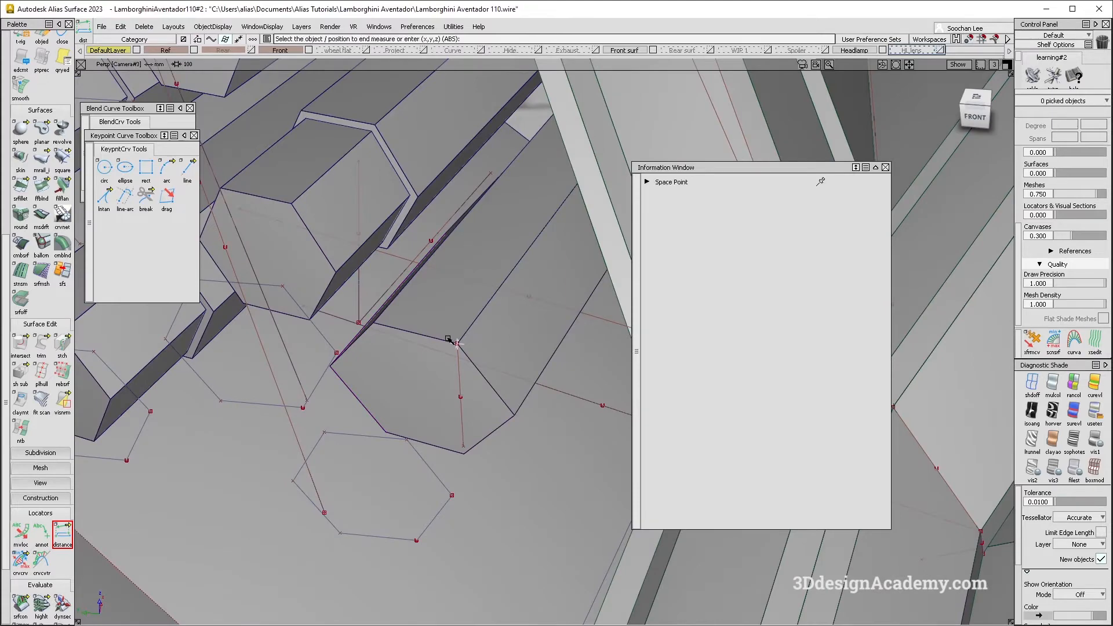
left_click(458, 344)
left_click(488, 345)
left_click_drag(353, 358, 523, 409, "alt+shift")
Step: Compare the lowest tube's proportions with the yellow Lamborghini headlight reference photo in Photos, and inspect the tube in the model
key("alt+Tab")
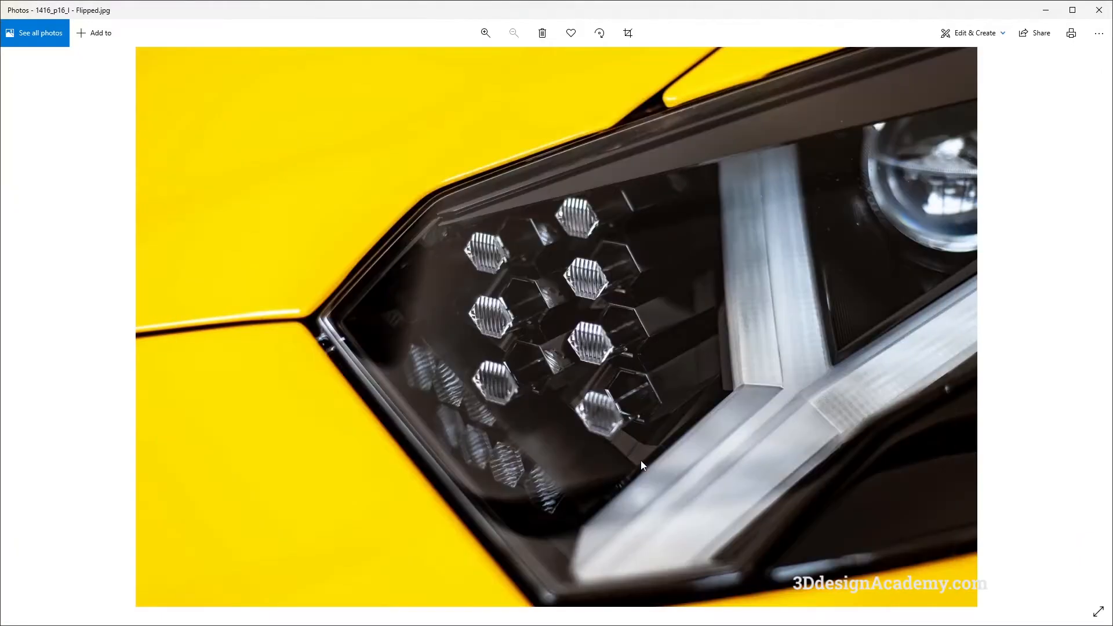
key("alt+Tab")
left_click_drag(632, 359, 569, 339, "alt+shift")
key("alt+Tab")
key("alt+Tab")
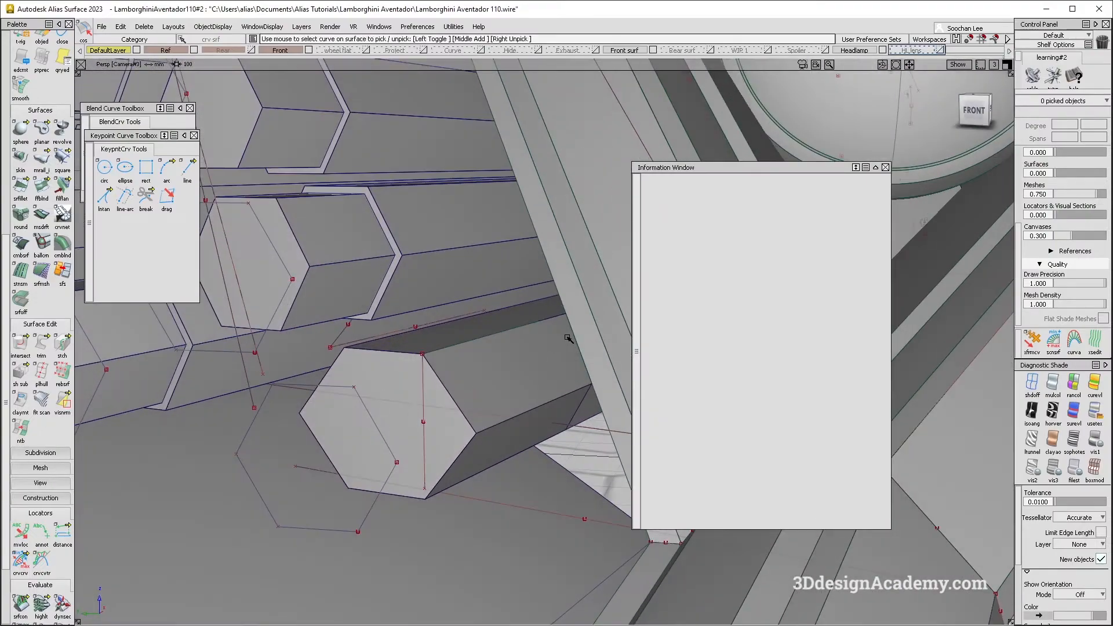
left_click_drag(498, 353, 439, 378, "alt+shift")
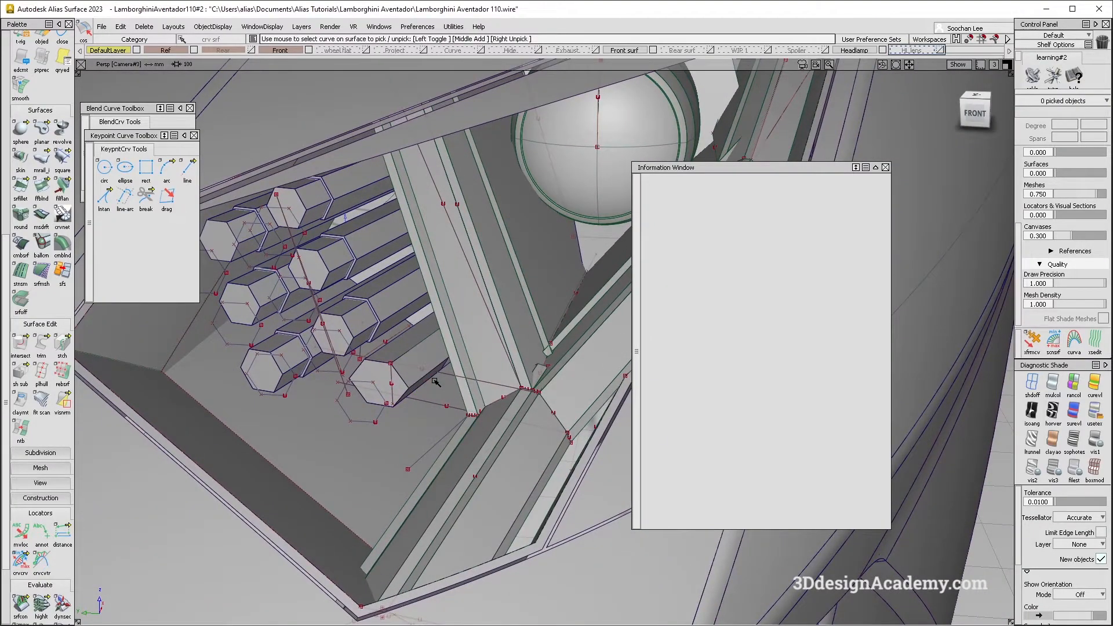
left_click_drag(397, 381, 458, 293, "alt+shift")
Step: Offset the lowest tube's six side surfaces inward by a distance of 1 mm with Create History on
left_click(436, 296)
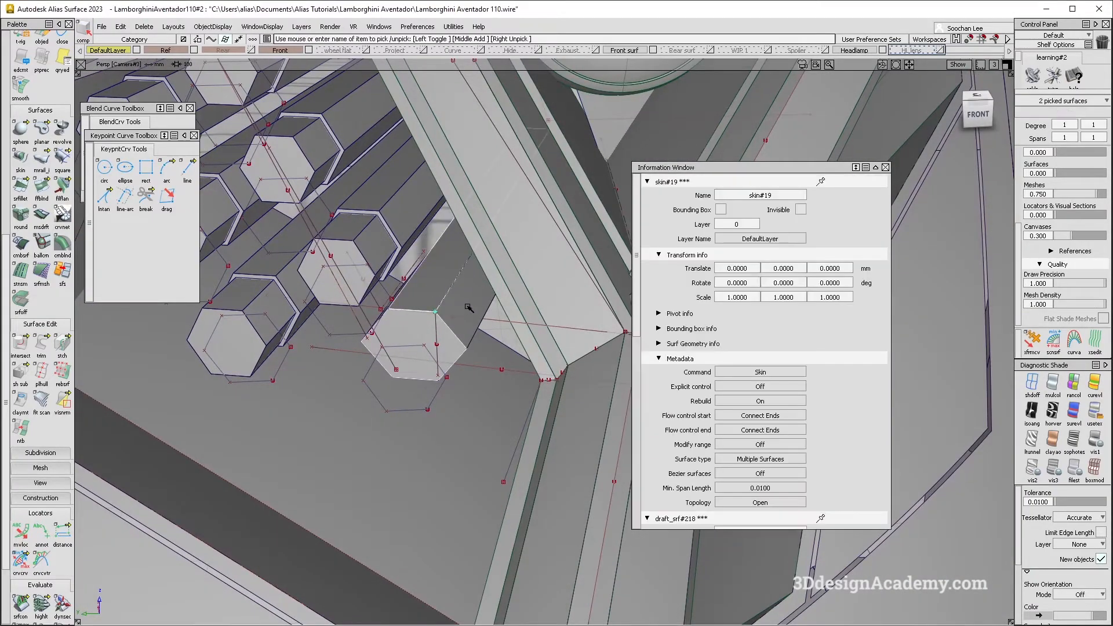
left_click_drag(331, 348, 375, 338, "alt+shift")
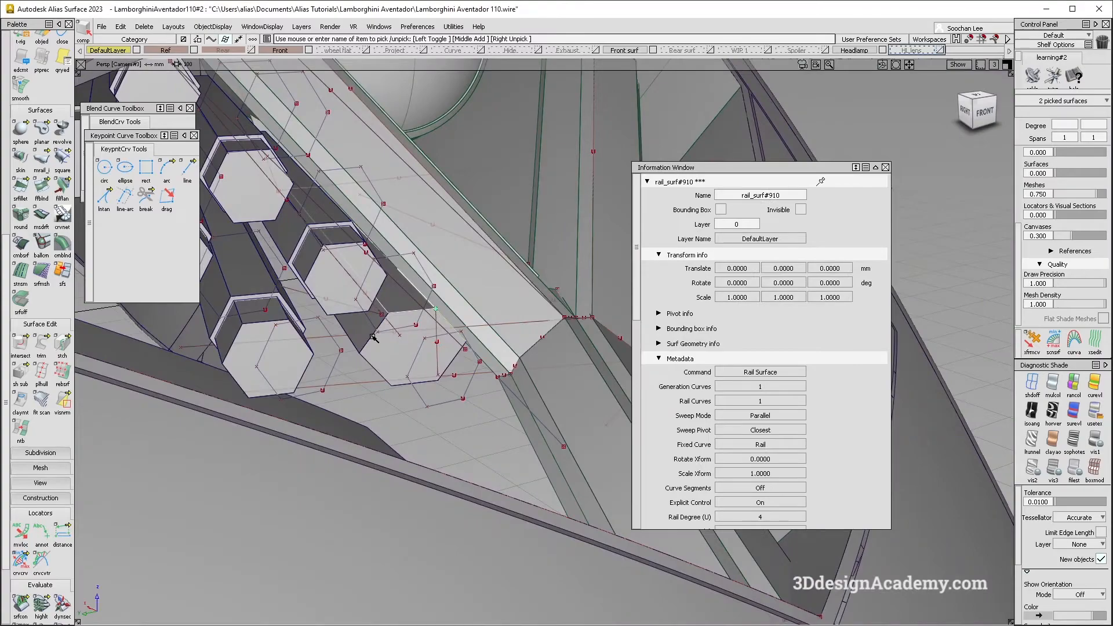
left_click_drag(401, 408, 416, 380, "alt+shift")
left_click(496, 375)
left_click_drag(496, 375, 454, 397, "alt+shift")
left_click_drag(335, 374, 371, 395, "alt+shift")
left_click_drag(332, 358, 86, 265, "alt+shift")
scroll(52, 138, "up", 3)
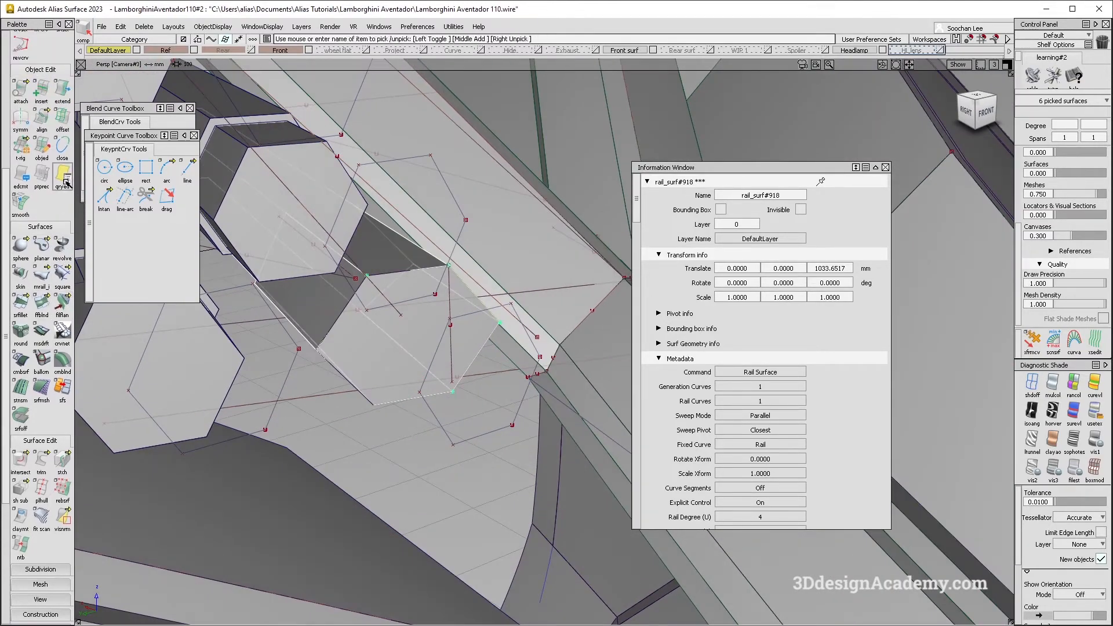
double_click(60, 113)
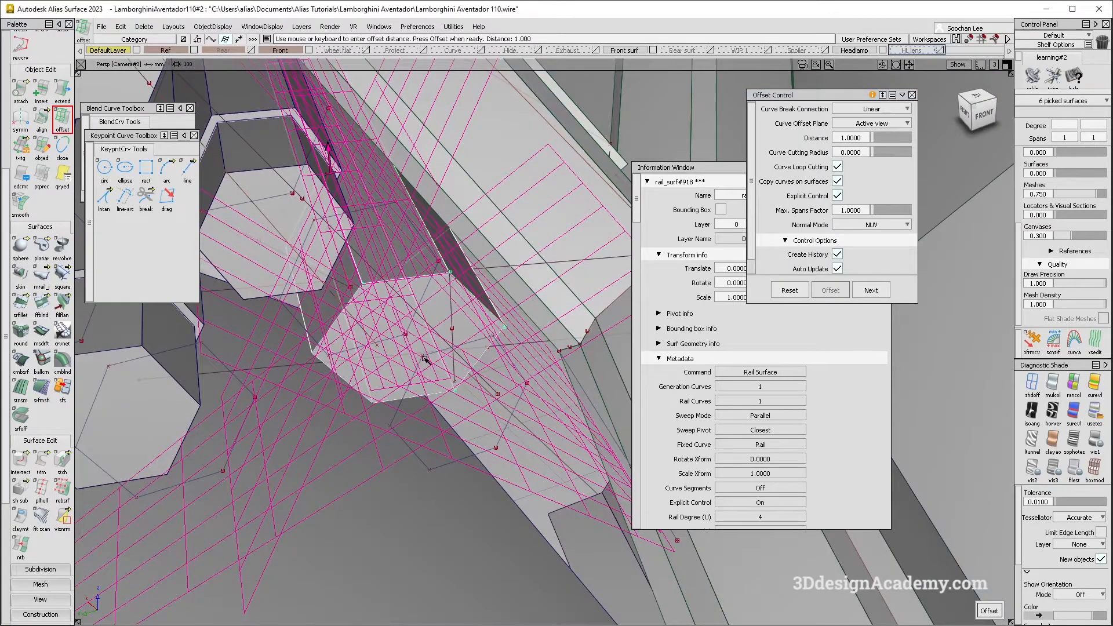
left_click_drag(425, 359, 483, 303, "alt+shift")
left_click(465, 309)
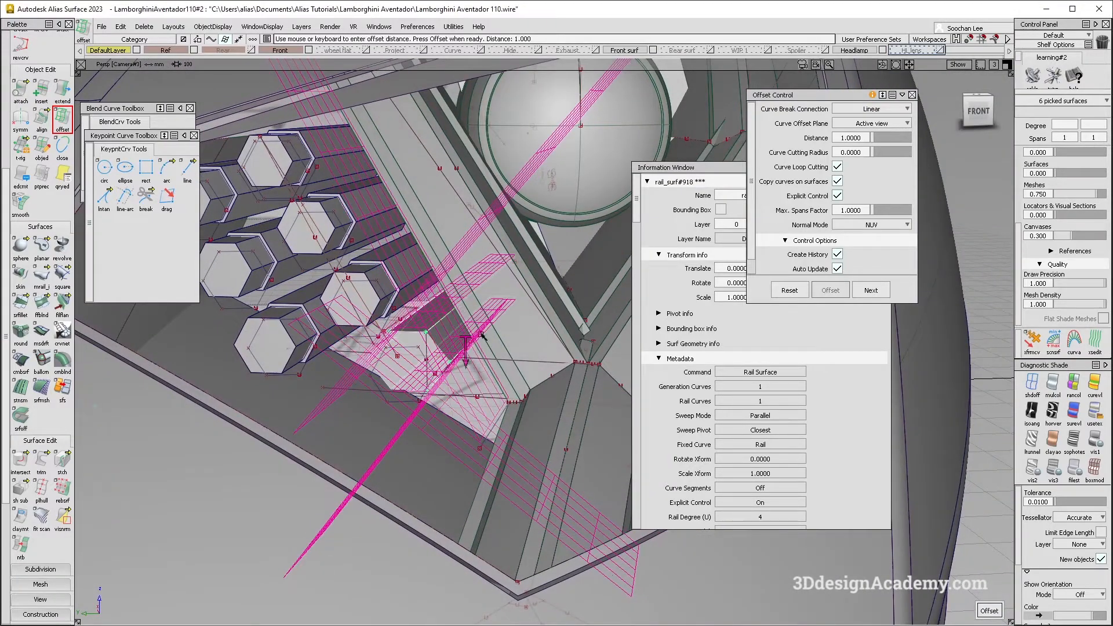
key("space")
left_click_drag(413, 376, 598, 357, "alt+shift")
middle_click_drag(597, 358, 418, 348, "alt+shift")
left_click_drag(417, 348, 419, 387, "alt+shift")
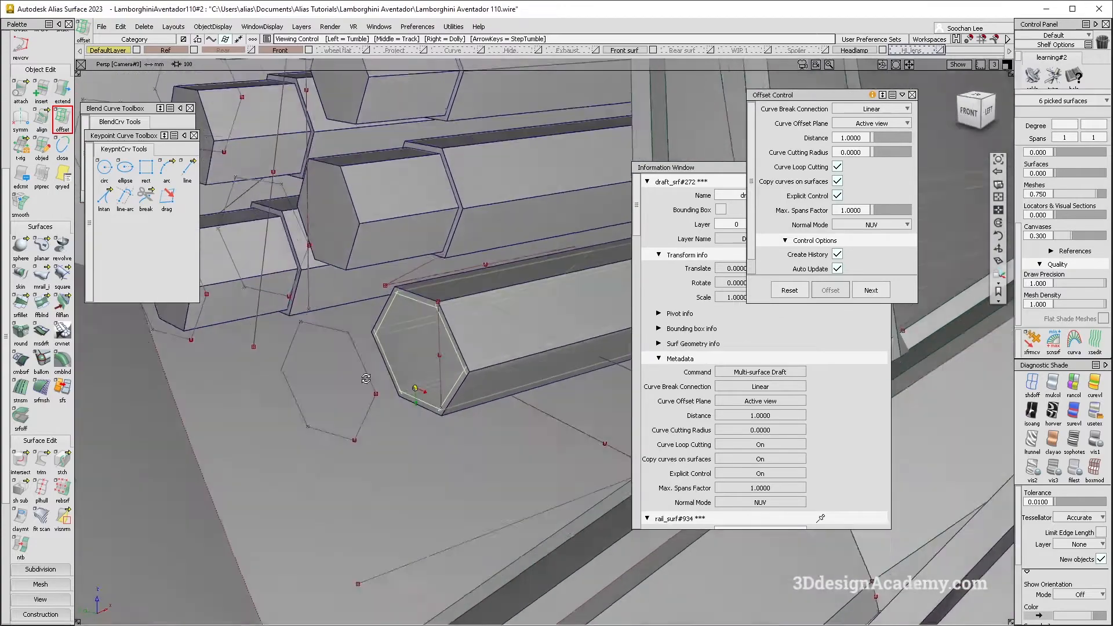
Step: Isolate the six offset surfaces by hiding everything else, and display them with multi-colour shading
left_click(205, 24)
left_click(224, 164)
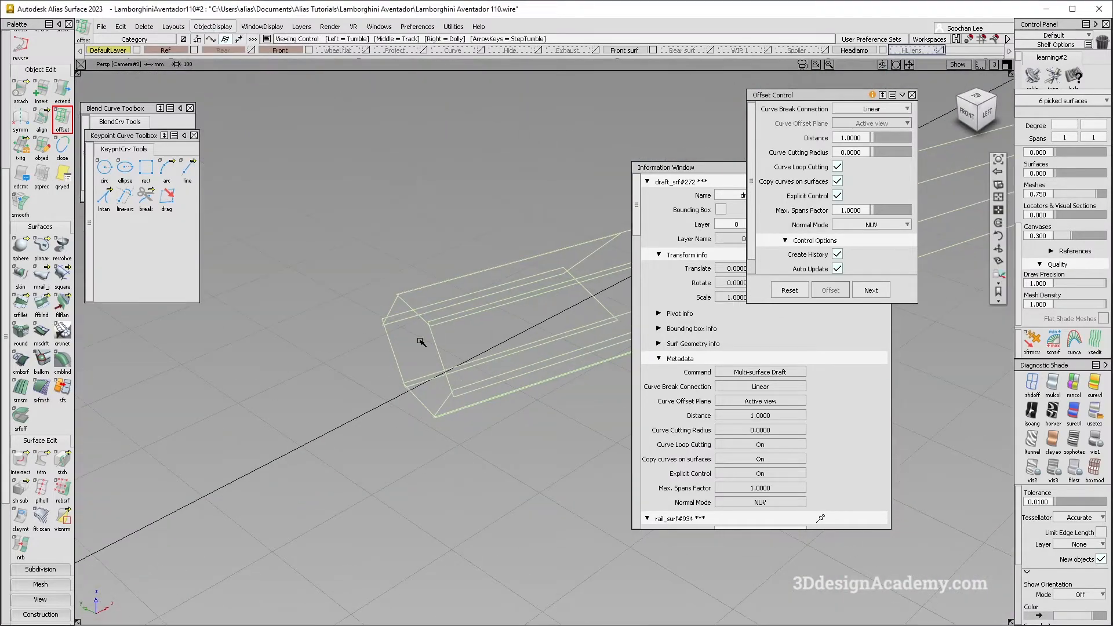
left_click(1053, 384)
mouse_move(381, 425)
left_mouse_down("alt+shift")
mouse_move(572, 348)
mouse_move(524, 357)
mouse_move(372, 461)
left_mouse_up("alt+shift")
left_click_drag(372, 461, 321, 306, "ctrl+shift")
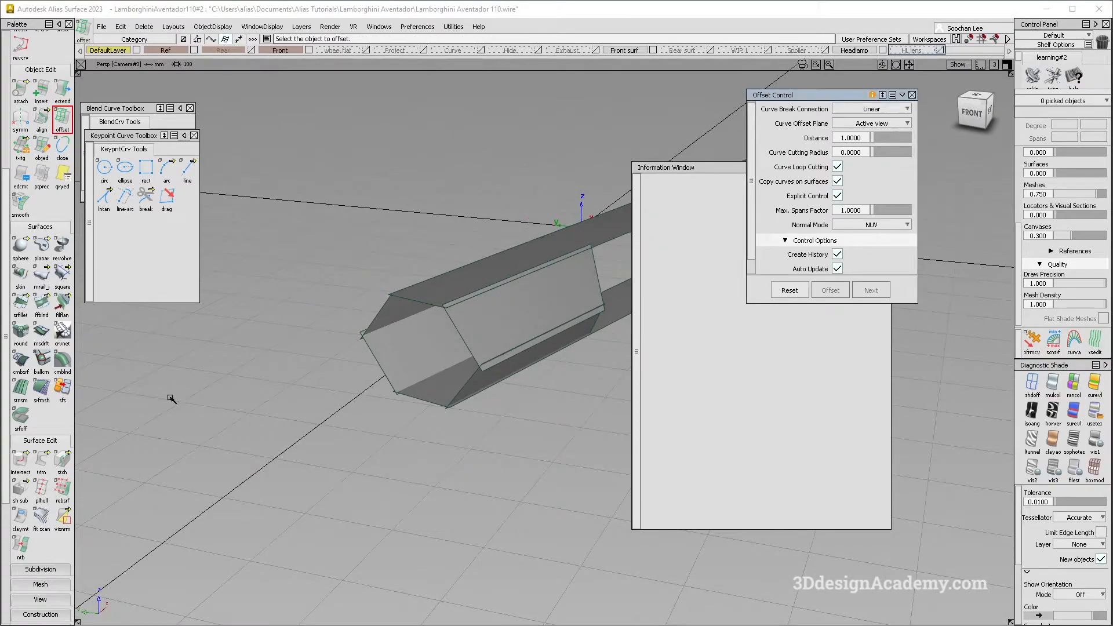
Step: Switch to Photos and check the lowest lamp tube in the yellow Lamborghini headlight reference photo
key("alt+Tab")
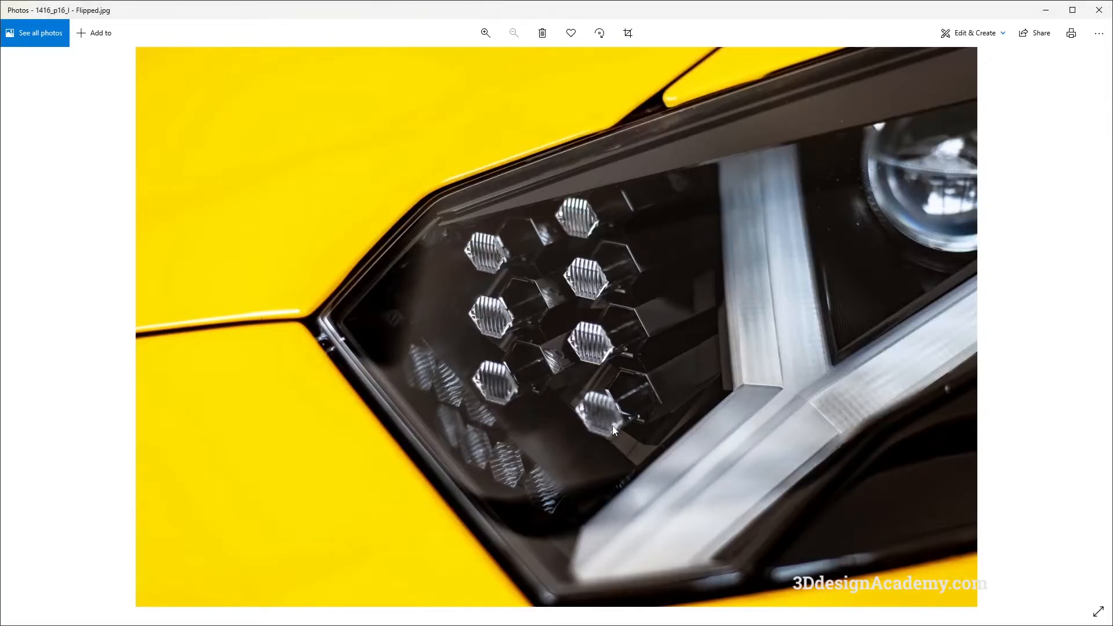
Step: Switch to Alias and try to extend the tube's upper front edge with Extrapolate, Merge and Distance measurement
key("alt+Tab")
double_click(62, 89)
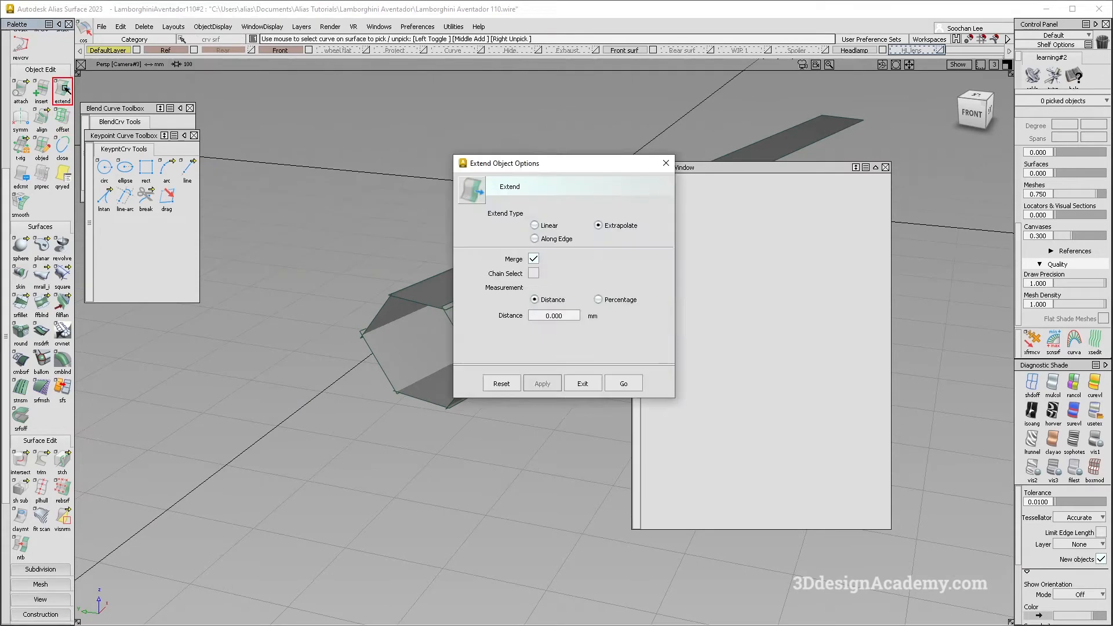
left_click(638, 384)
left_click(396, 306)
key("Return")
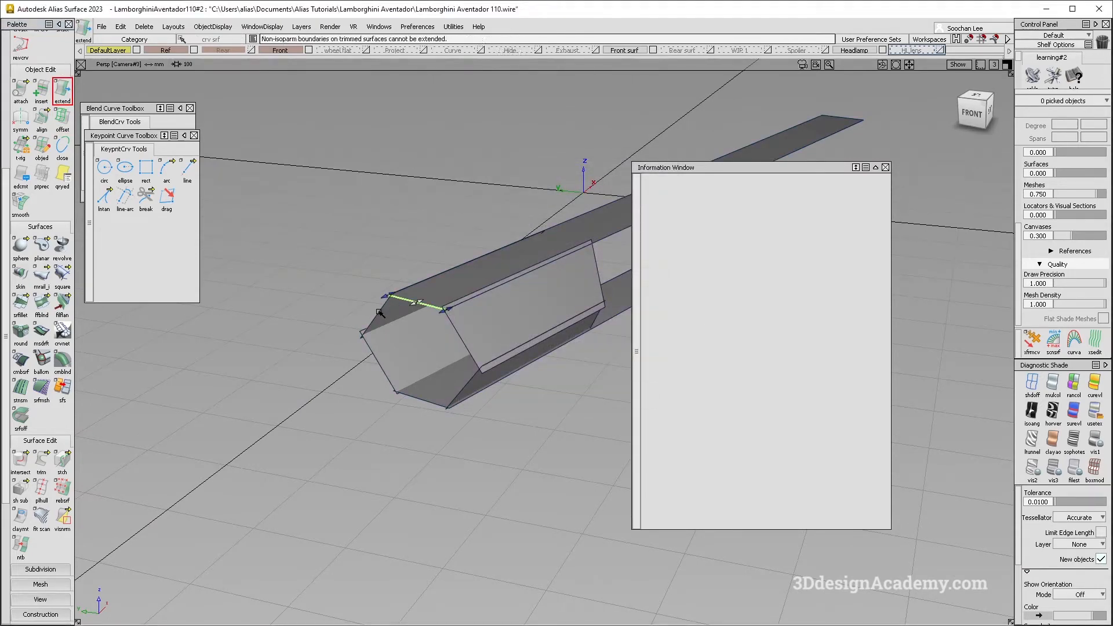
left_click(436, 309)
right_click_drag(435, 310, 443, 323, "alt+shift")
left_click_drag(443, 323, 444, 316, "alt+shift")
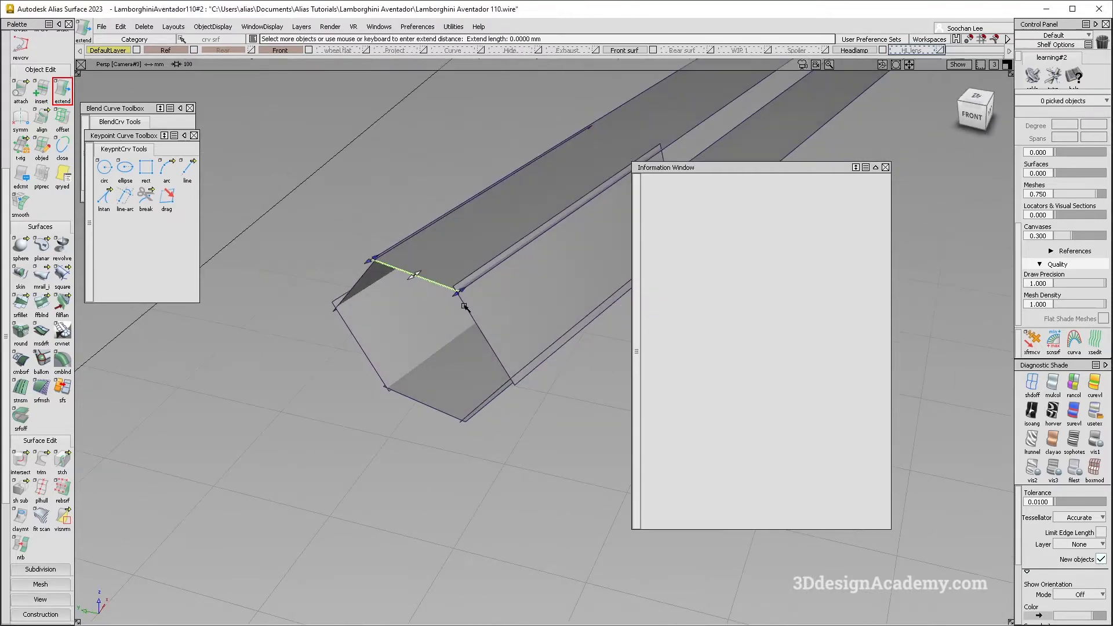
Step: Untrim the side surfaces of the hexagonal lamp tube
left_click(507, 265)
left_click_drag(507, 265, 413, 347, "alt+shift")
left_click_drag(413, 348, 408, 406, "ctrl+shift")
left_click_drag(41, 462, 87, 464)
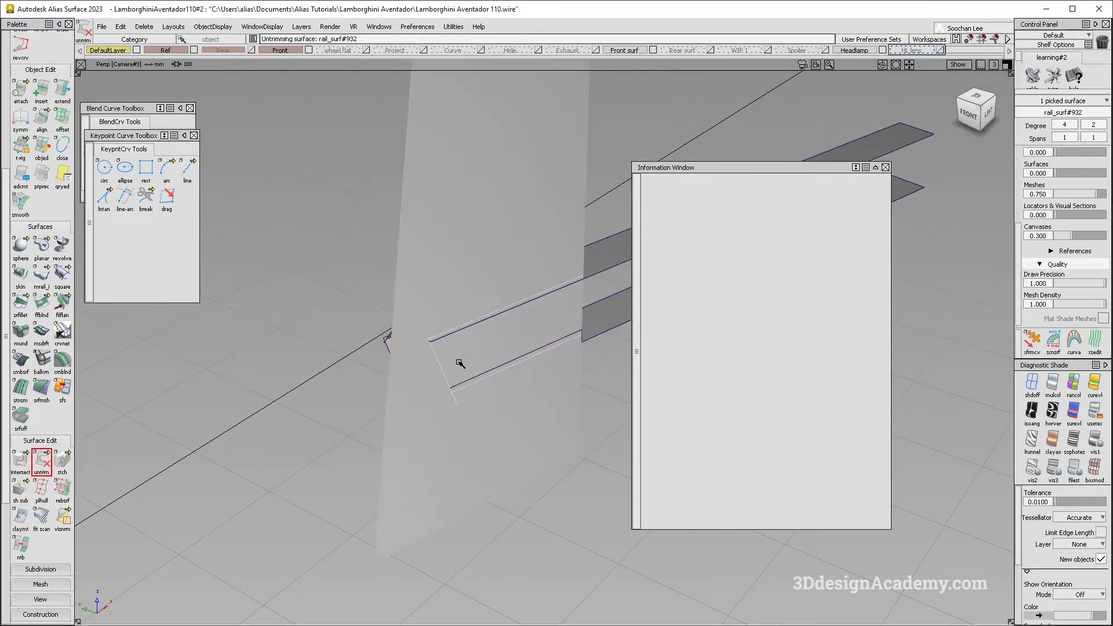
left_click_drag(460, 363, 332, 437, "alt+shift")
left_click(371, 346)
left_click(386, 368)
left_click(452, 376)
left_click_drag(400, 382, 474, 390, "alt+shift")
left_click_drag(475, 391, 376, 301, "alt+shift")
left_click_drag(316, 400, 313, 336, "ctrl+shift")
Step: Extend the front edges of the inner hexagonal tube surfaces by a distance of 20 mm
left_click(62, 91)
left_click_drag(287, 272, 391, 390, "alt+shift")
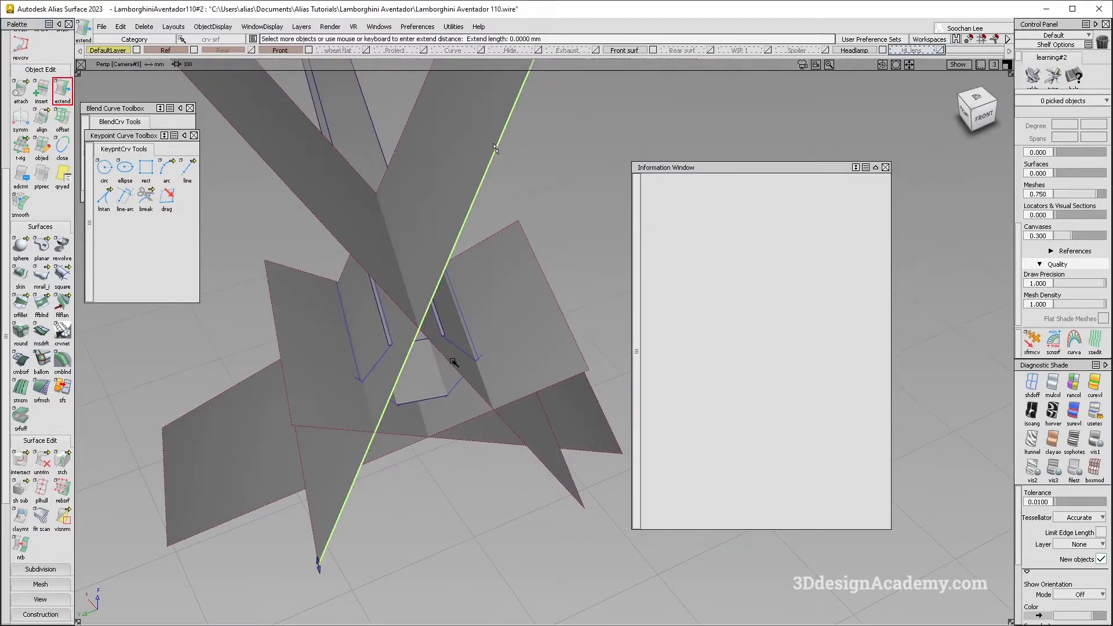
left_click_drag(464, 471, 424, 478)
left_click_drag(424, 478, 422, 321, "ctrl+shift")
left_click(422, 321)
left_click(458, 325)
scroll(420, 323, "up", 5)
left_click_drag(422, 325, 422, 315, "alt+shift")
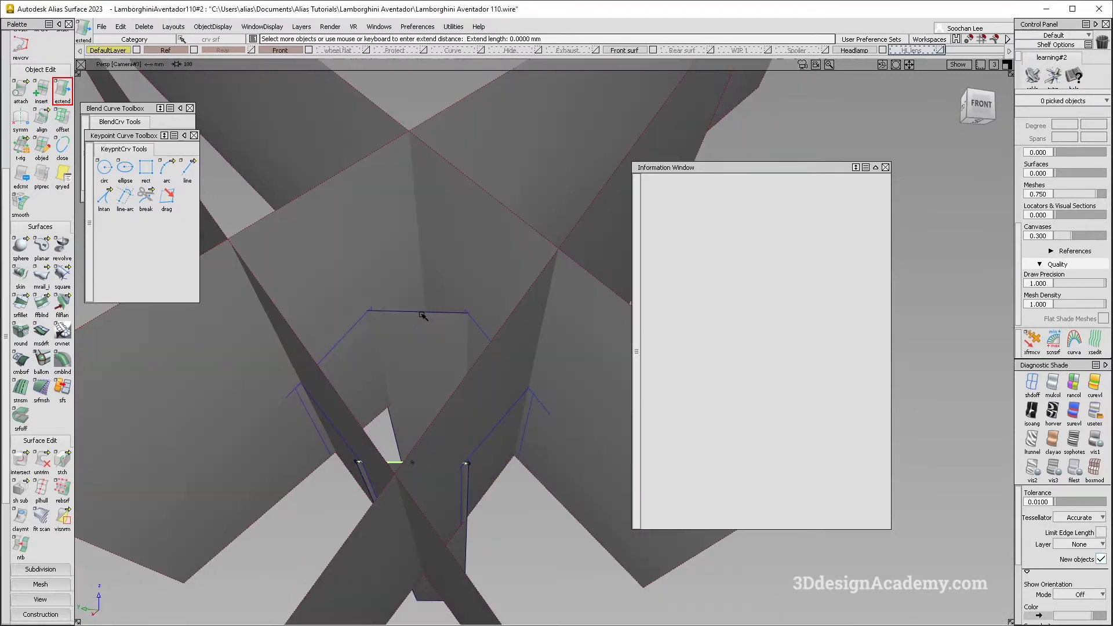
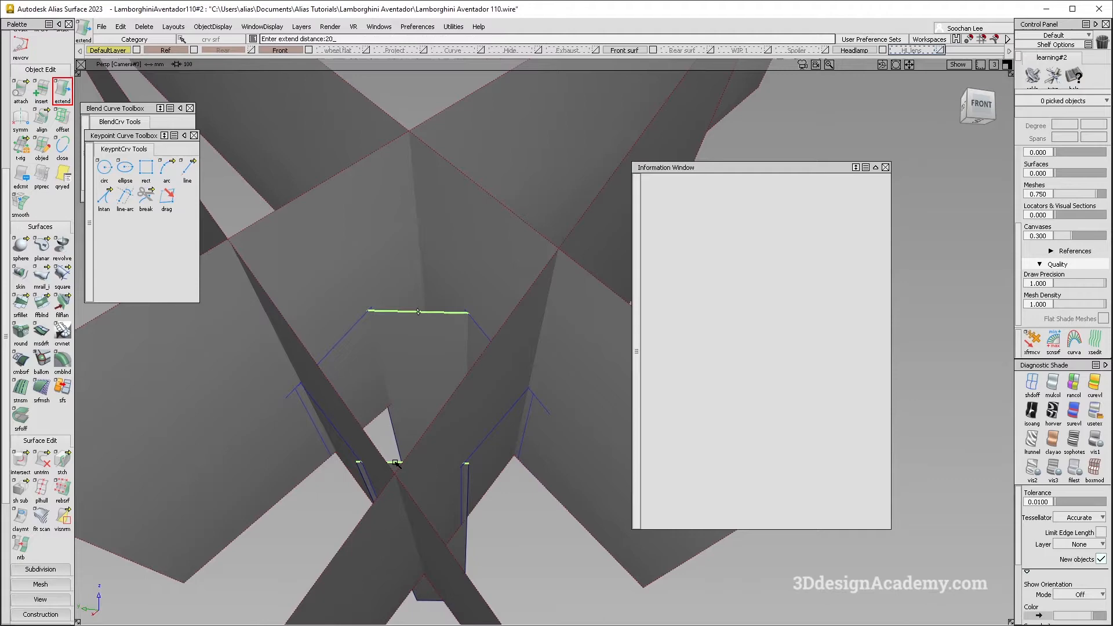
key("Return")
Step: Build a Skin surface between the upper and lower front edges of the tube as its end cap
left_click_drag(365, 363, 399, 432, "alt+shift")
left_click(353, 365)
left_click(21, 276)
left_click(411, 269)
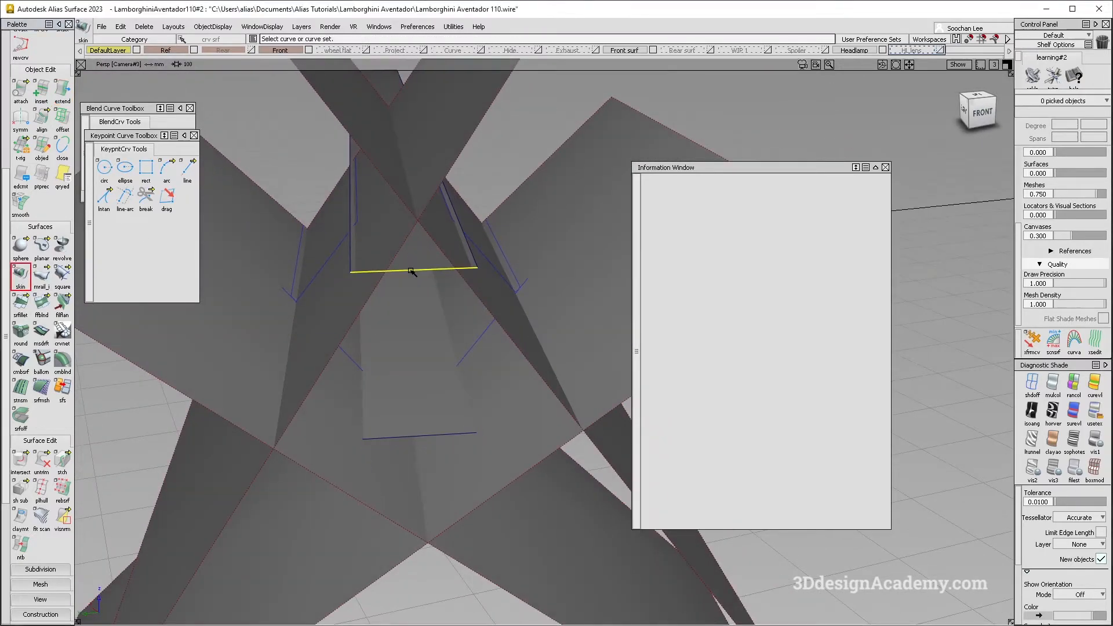
left_click(439, 433)
left_click_drag(458, 423, 378, 323, "alt+shift")
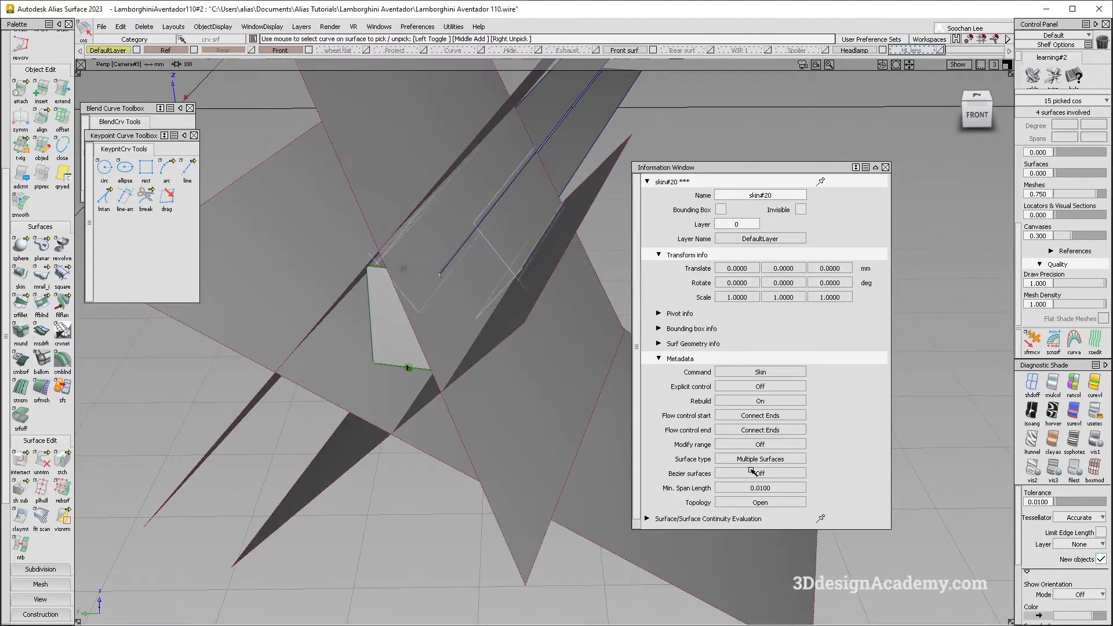
Step: Delete the old curves on surface left on the untrimmed tube sides
key("Delete")
key("Return")
left_click_drag(497, 312, 500, 371, "alt+shift")
left_click_drag(418, 306, 438, 347, "alt+shift")
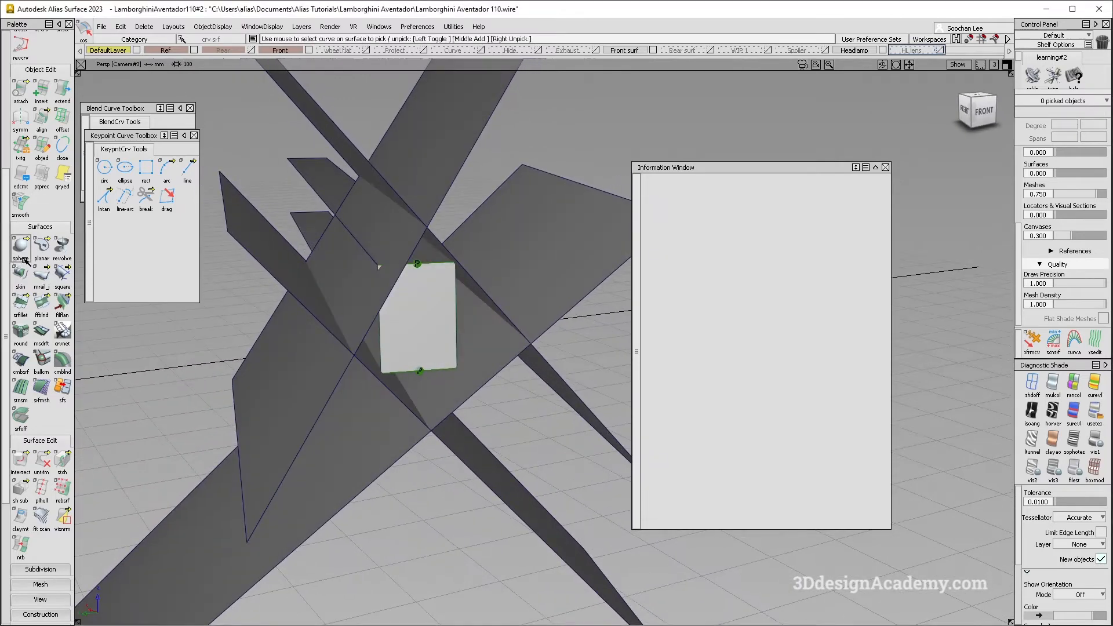
Step: Extend both side edges of the front skin surface beyond the tube sides, the first by about 9.4 mm
double_click(63, 91)
left_click(630, 377)
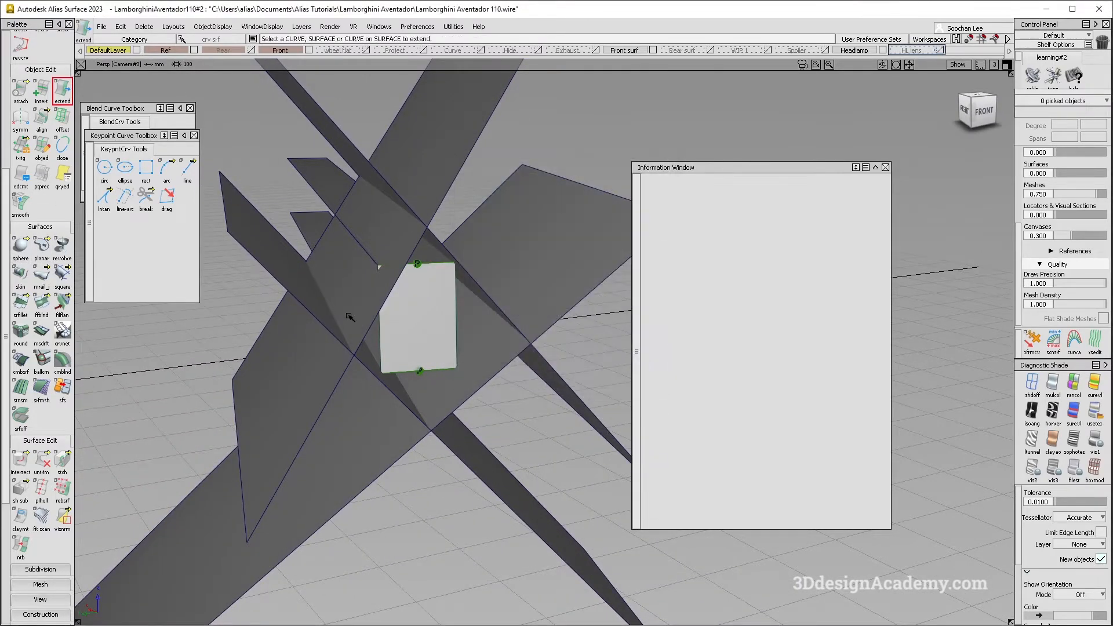
left_click(380, 337)
left_click(415, 350)
key("Return")
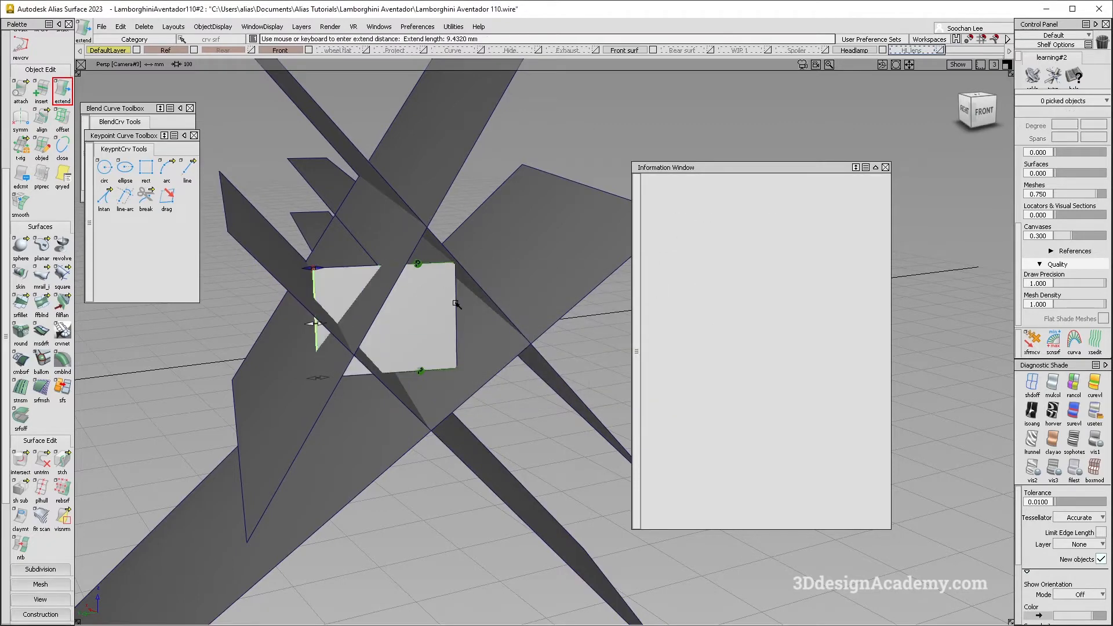
left_click_drag(540, 302, 571, 300)
Step: Intersect the front cap and the neighbouring tube side surfaces with one another
left_click_drag(477, 277, 439, 301, "alt+shift")
left_click_drag(439, 301, 371, 299, "ctrl+shift")
left_click(20, 462)
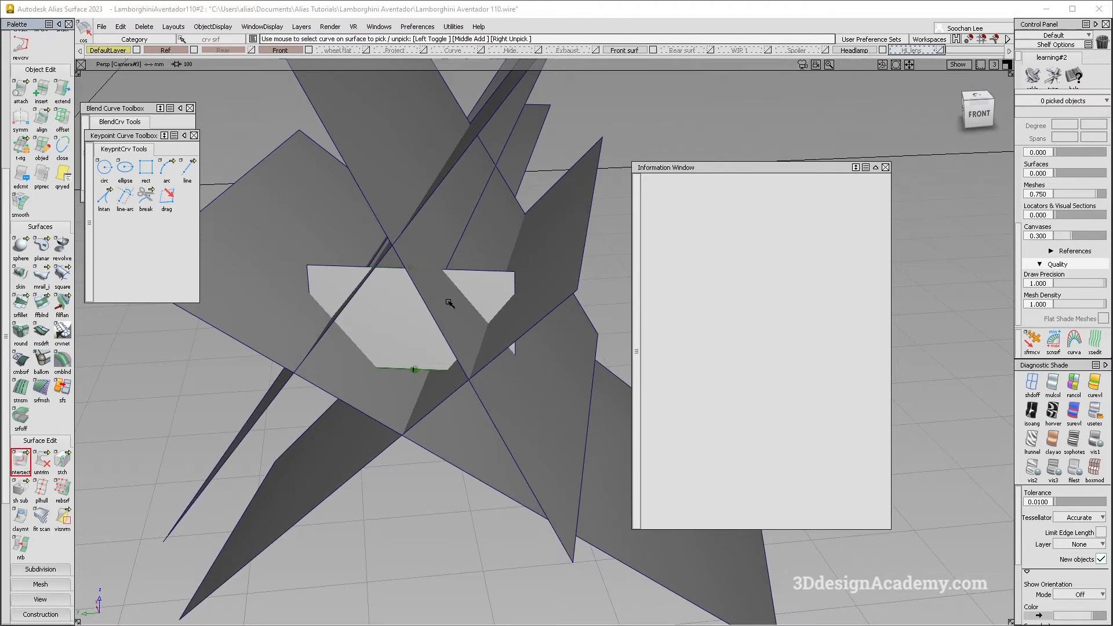
left_click_drag(436, 312, 435, 209, "alt+shift")
mouse_move(499, 238)
left_mouse_down("alt+shift")
mouse_move(512, 226)
mouse_move(502, 249)
left_mouse_up("alt+shift")
left_click(502, 249)
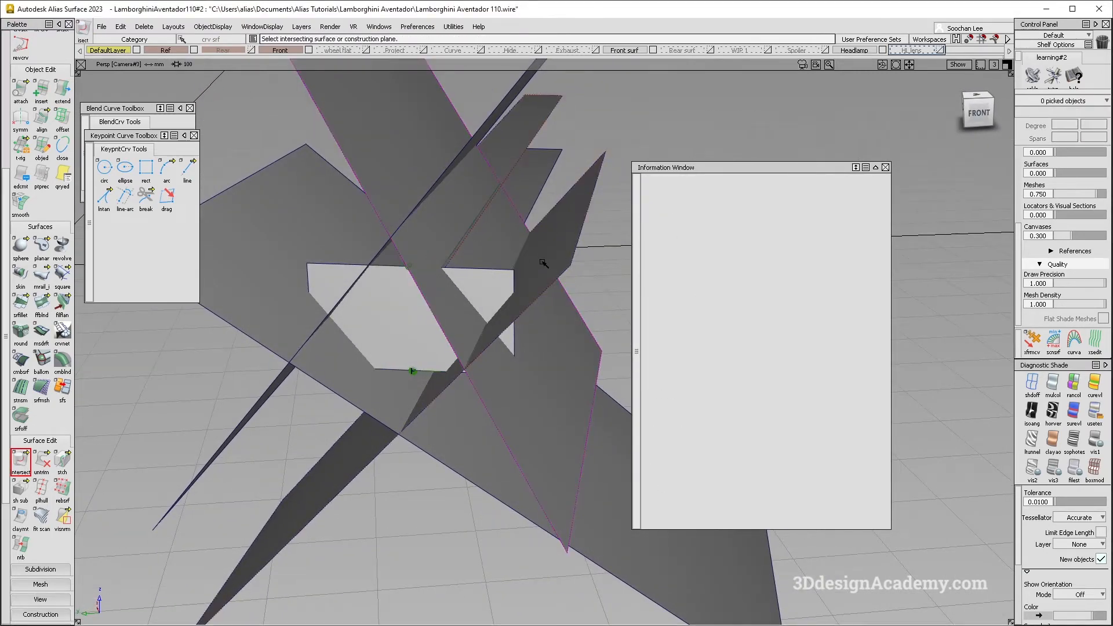
left_click(525, 317)
left_click_drag(310, 339, 395, 314, "alt+shift")
left_click(342, 256)
key("space")
left_click(498, 436)
left_click_drag(498, 436, 383, 300, "alt+shift")
left_click(389, 323)
key("space")
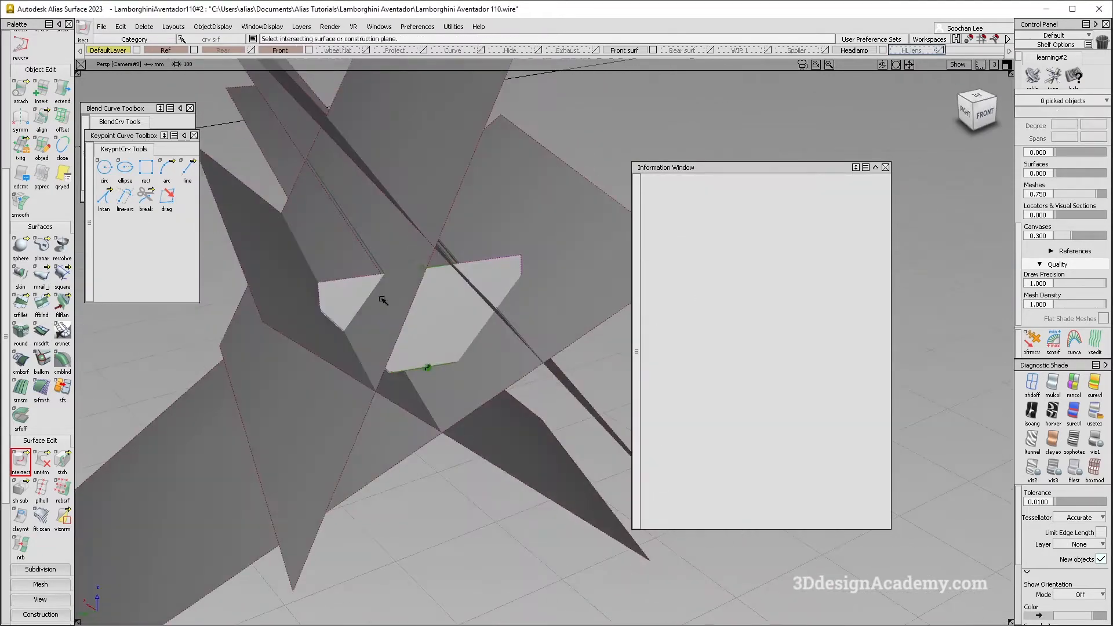
Step: Trim the front cap to its hexagonal centre region and start trimming the tube sides, keeping the inner regions
left_click_drag(483, 293, 368, 337, "alt+shift")
left_click_drag(465, 341, 441, 345, "alt+shift")
left_click_drag(489, 280, 395, 392, "alt+shift")
left_click_drag(394, 392, 363, 403, "ctrl+shift")
left_click(44, 466)
left_click(375, 323)
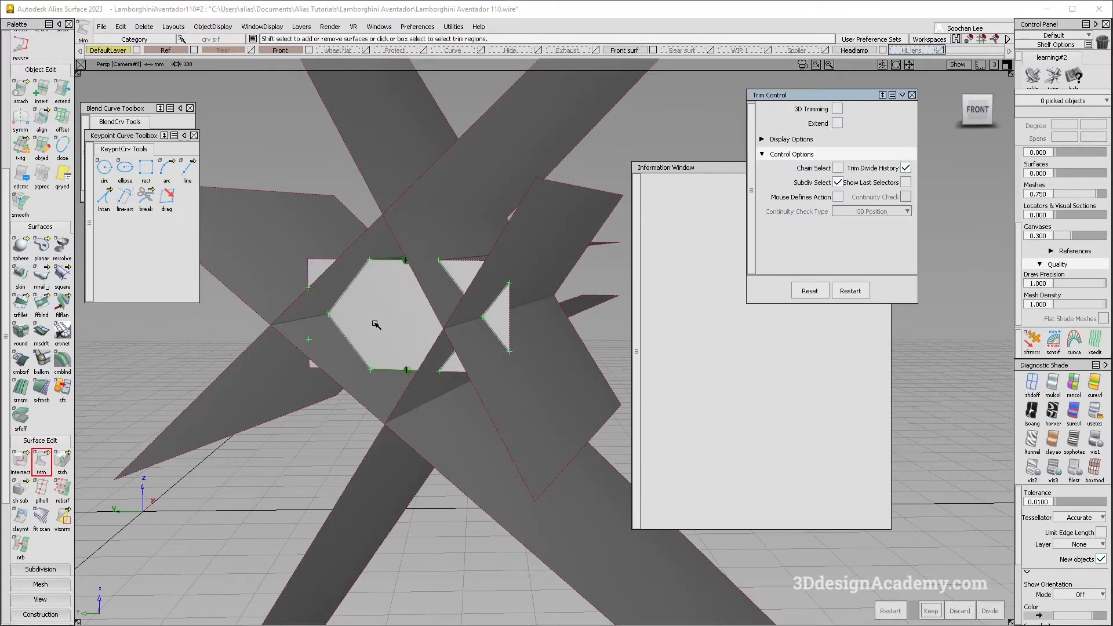
left_click(421, 339)
key("k")
left_click_drag(490, 306, 478, 272, "alt+shift")
key("k")
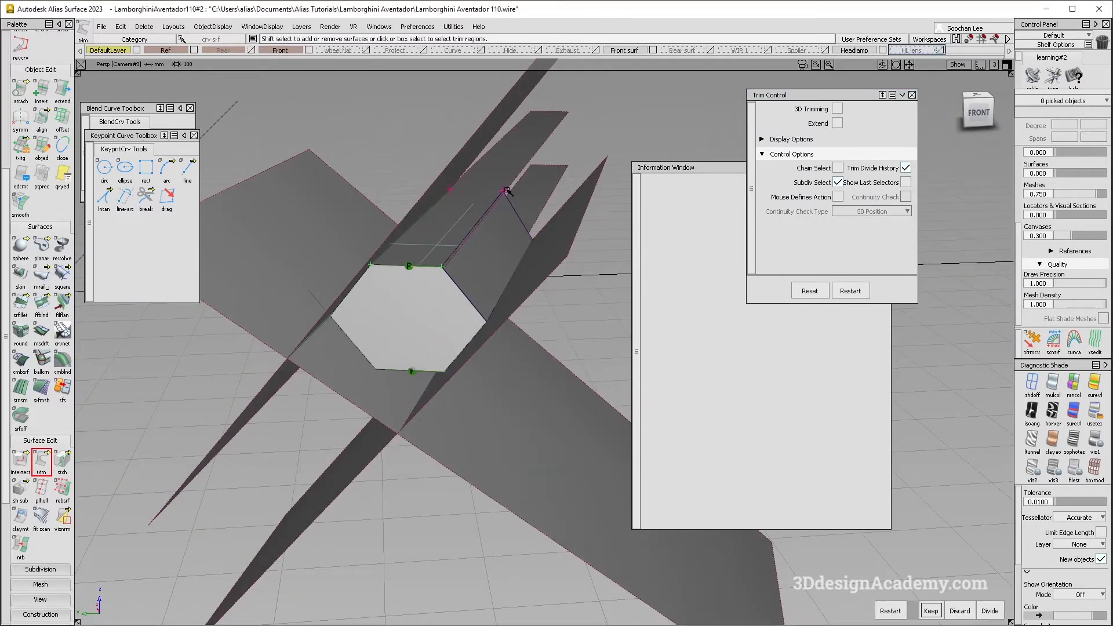
Step: Enable the Trim option Extend with Selected and trim further tube side surfaces along their intersection curves
left_click_drag(550, 186, 685, 175, "alt+shift")
left_click(838, 126)
left_click(868, 138)
left_click_drag(482, 220, 576, 200, "alt+shift")
left_click(585, 201)
key("Return")
left_click(532, 191)
key("Return")
key("space")
left_click_drag(527, 285, 466, 362, "alt+shift")
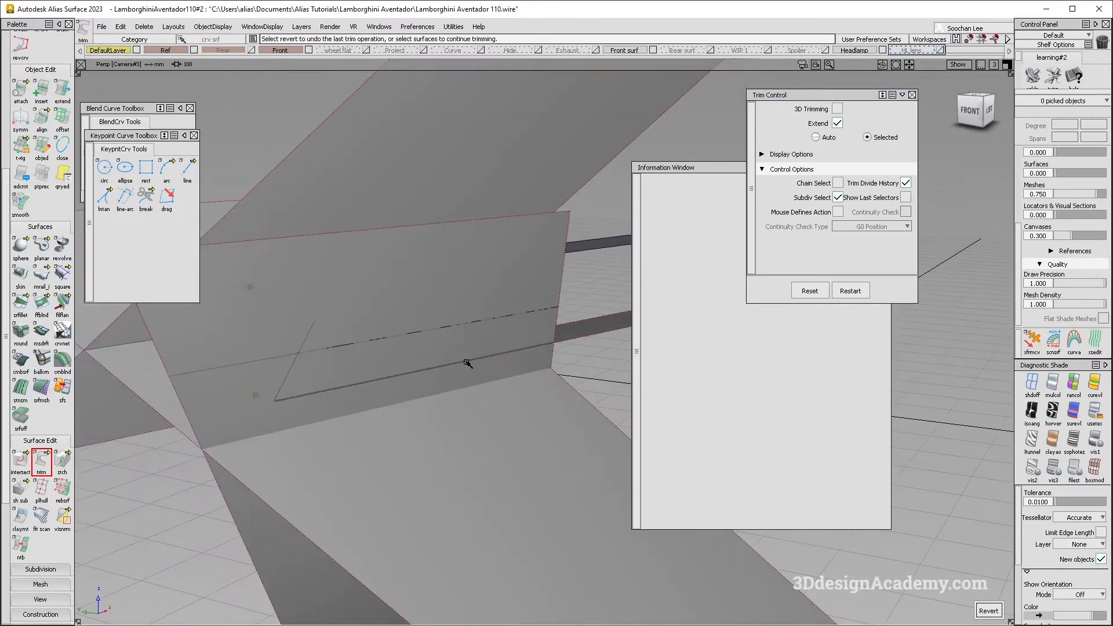
Step: Trim the lower tube side along its intersection curve, accepting the removal of its construction history
left_click_drag(386, 355, 410, 278, "alt+shift")
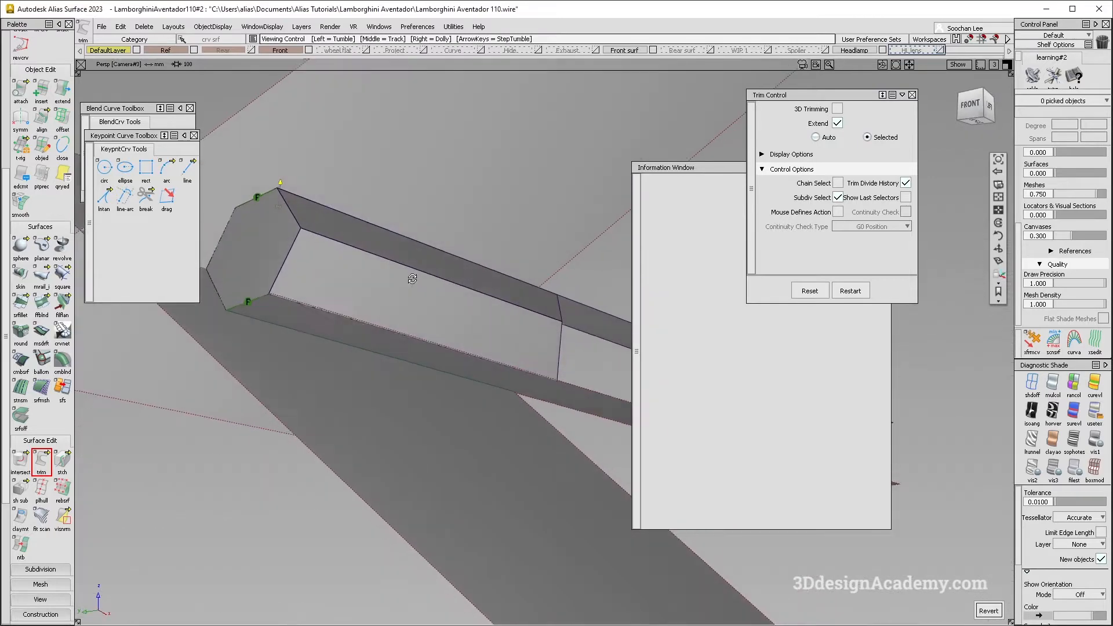
left_click(553, 384)
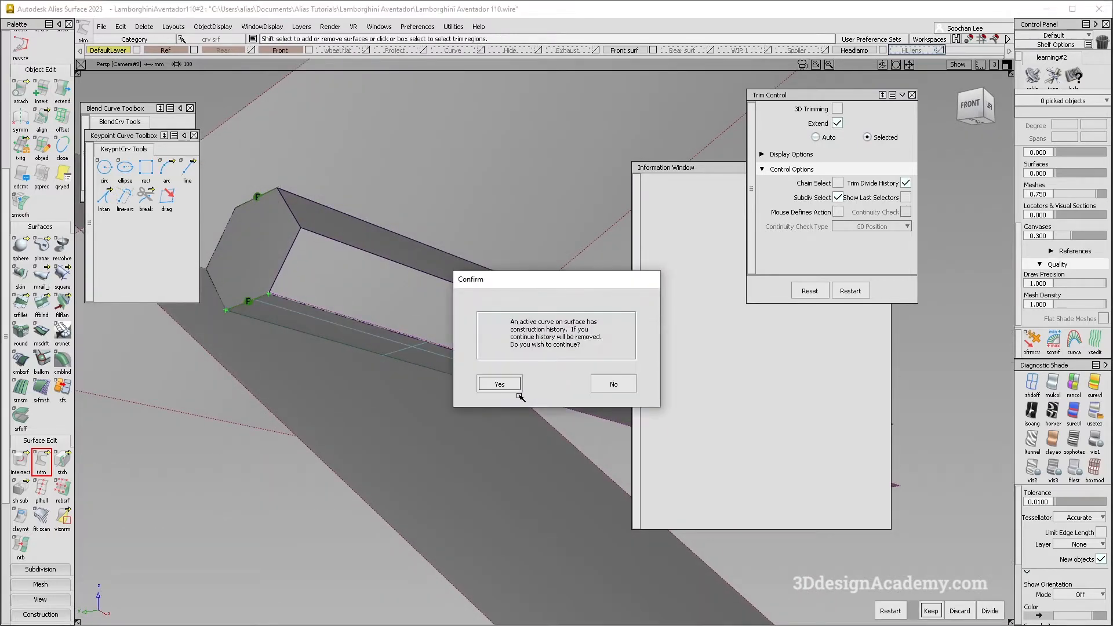
left_click(510, 384)
left_click_drag(510, 390, 328, 183, "alt+shift")
key("space")
left_click_drag(443, 487, 329, 393, "ctrl+shift")
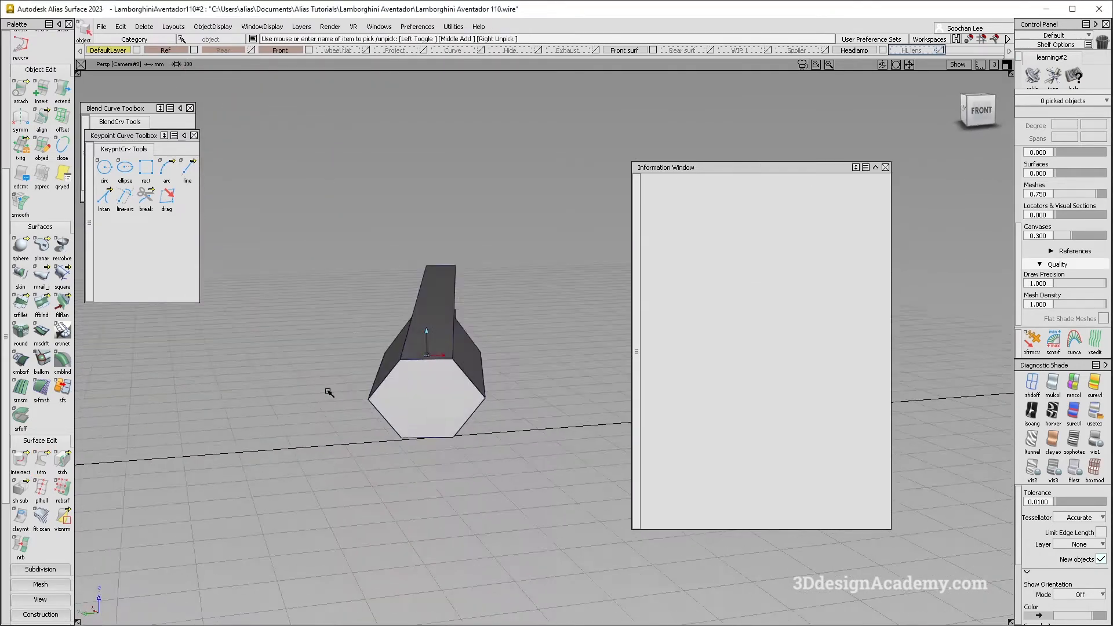
Step: Delete the construction history of the finished hexagonal tube and show all hidden headlight objects again
left_click_drag(567, 471, 571, 473)
left_click(144, 26)
left_click(159, 55)
left_click(213, 26)
left_click(224, 60)
Step: Compare the rebuilt hexagonal lamp in the headlight with the reference photo
left_click_drag(490, 354, 325, 315, "alt+shift")
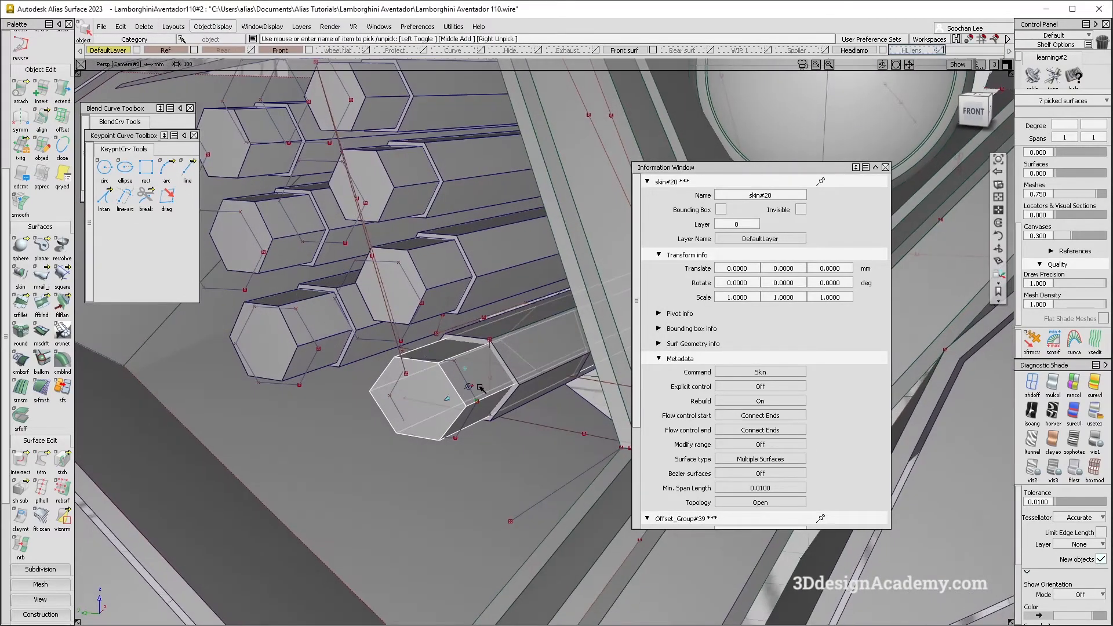
left_click_drag(477, 385, 479, 390, "alt+shift")
right_click_drag(479, 390, 406, 429, "alt+shift")
left_click_drag(506, 481, 500, 428, "ctrl+shift")
key("alt+Tab")
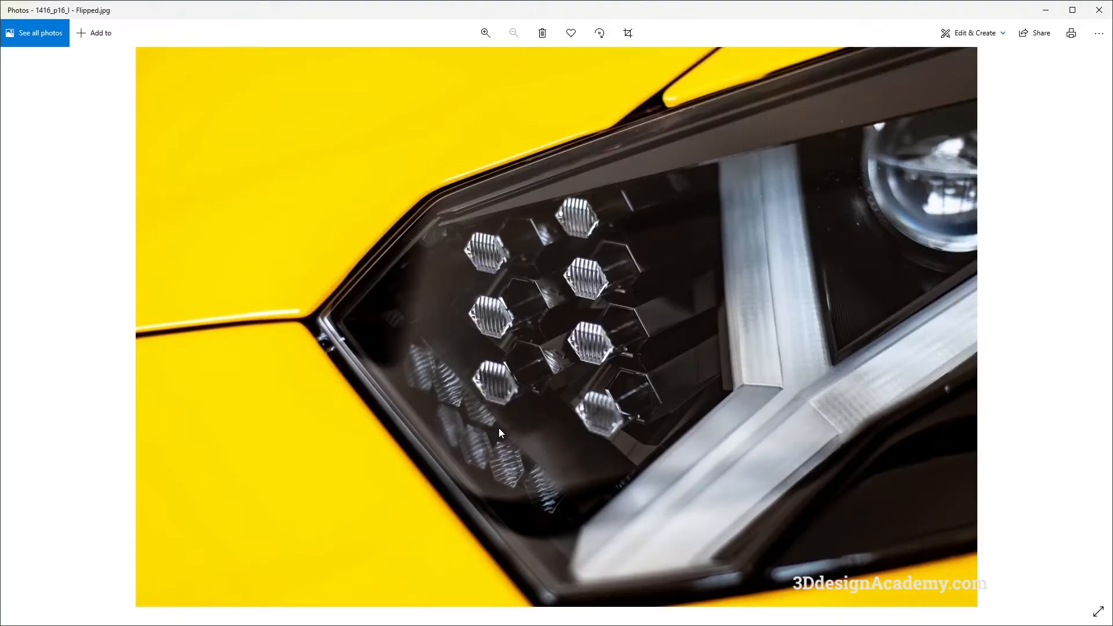
key("alt+Tab")
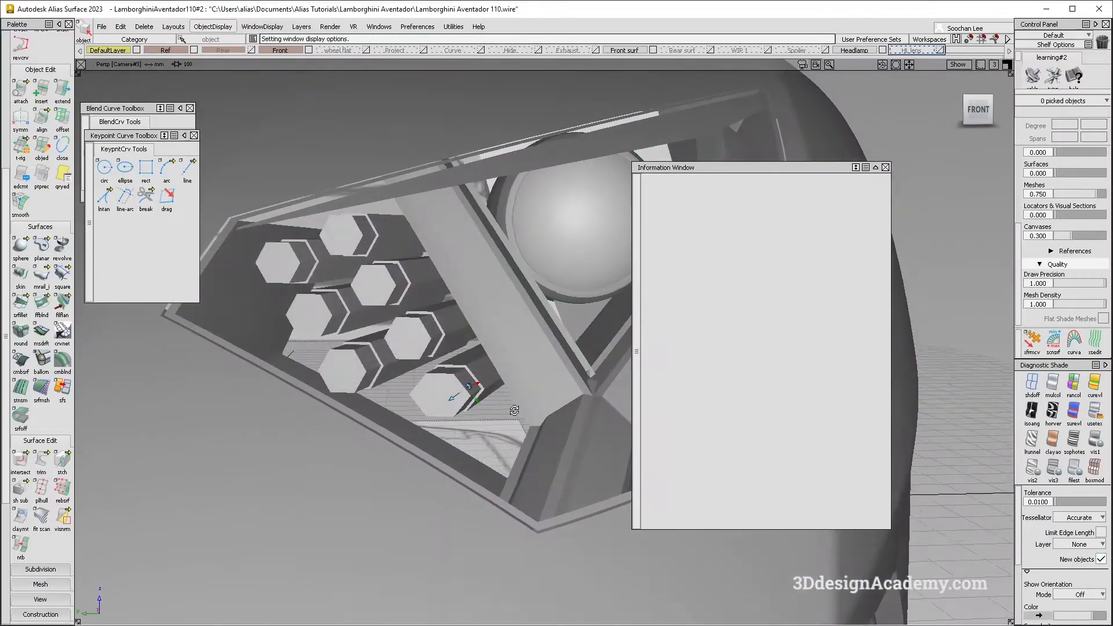
key("alt+Tab")
key("alt+Tab")
left_click_drag(465, 409, 558, 384, "alt+shift")
right_click_drag(558, 384, 555, 348, "ctrl+shift")
left_click_drag(556, 348, 512, 352, "alt+shift")
left_click_drag(461, 296, 474, 359, "ctrl+shift")
Step: Select the offset side surfaces of the front hexagonal lamp and delete their construction history
left_click(492, 354)
right_click_drag(486, 334, 548, 325, "alt+shift")
left_click_drag(548, 324, 510, 439, "alt+shift")
left_click(566, 426)
left_click(312, 426)
left_click_drag(312, 428, 343, 361, "alt+shift")
left_click(335, 376)
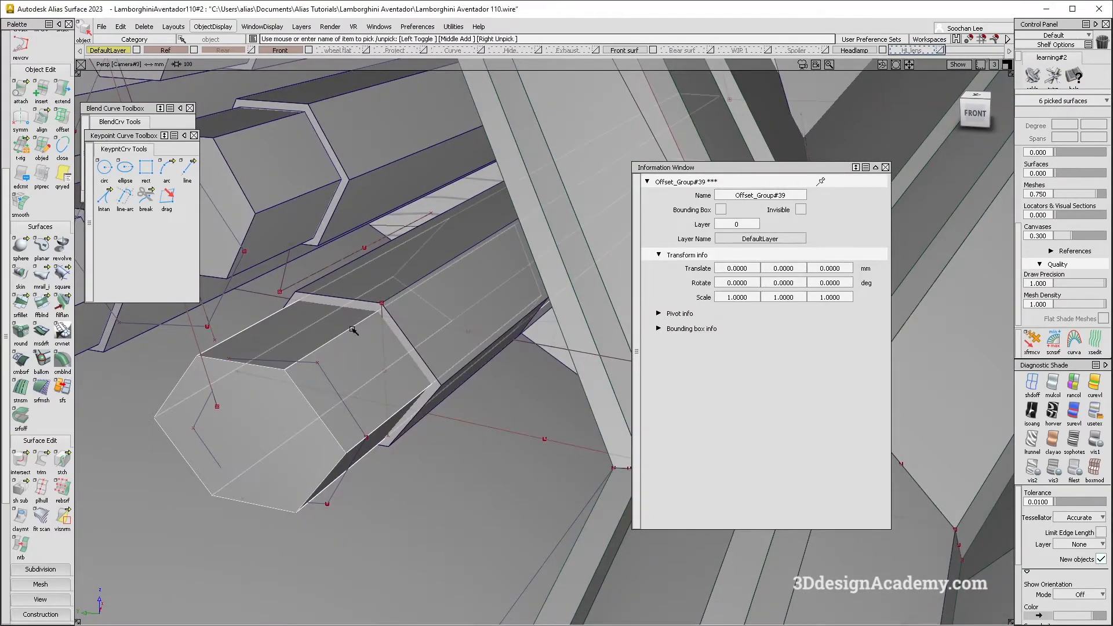
right_click_drag(390, 300, 432, 286, "alt+shift")
right_click_drag(402, 346, 372, 354, "alt+shift")
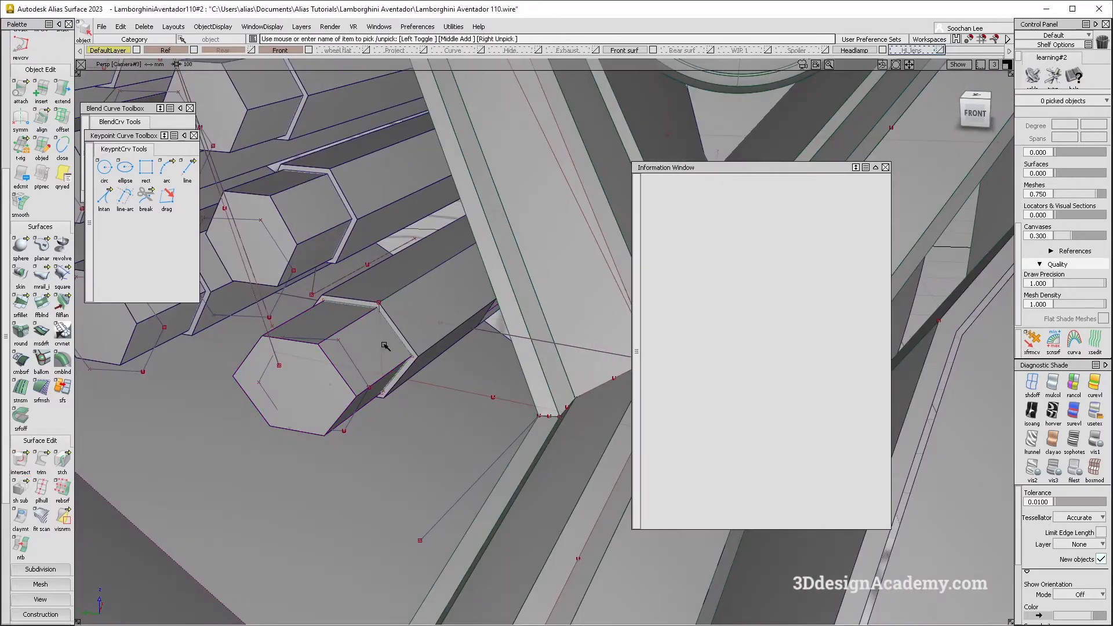
left_click(384, 346)
left_click(139, 27)
left_click(151, 55)
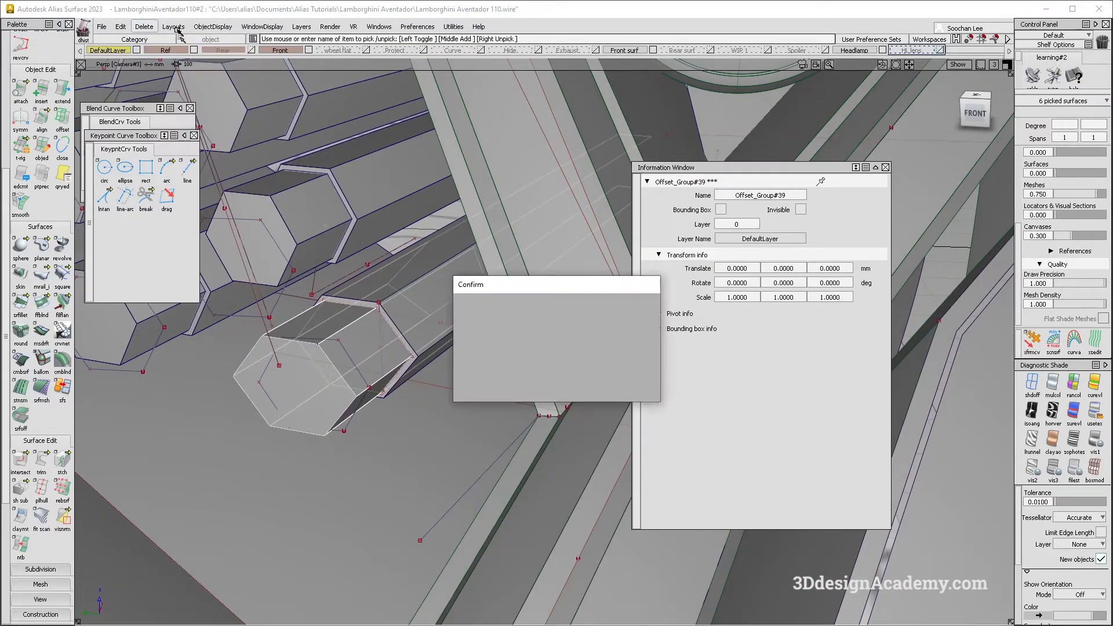
Step: Isolate the lamp's offset side surfaces by hiding everything else and trim them
left_click(213, 28)
left_click(230, 97)
left_click_drag(222, 261, 293, 394, "alt+shift")
left_click(304, 455)
left_click(42, 461)
left_click_drag(311, 458, 312, 460)
left_click_drag(281, 258, 324, 471)
left_click_drag(348, 378, 616, 425, "alt+shift")
left_click_drag(313, 255, 293, 234, "ctrl+shift")
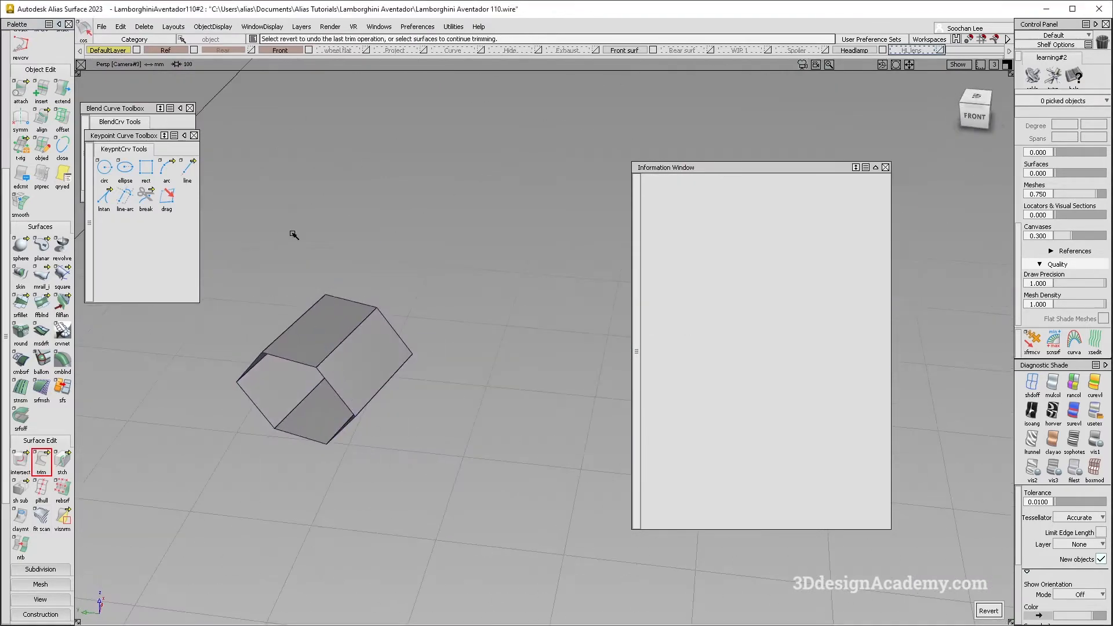
Step: Show all hidden objects again and untrim the outer side surface behind the front lamp's rim
left_click(207, 27)
left_click(213, 69)
left_click_drag(360, 359, 411, 354, "alt+shift")
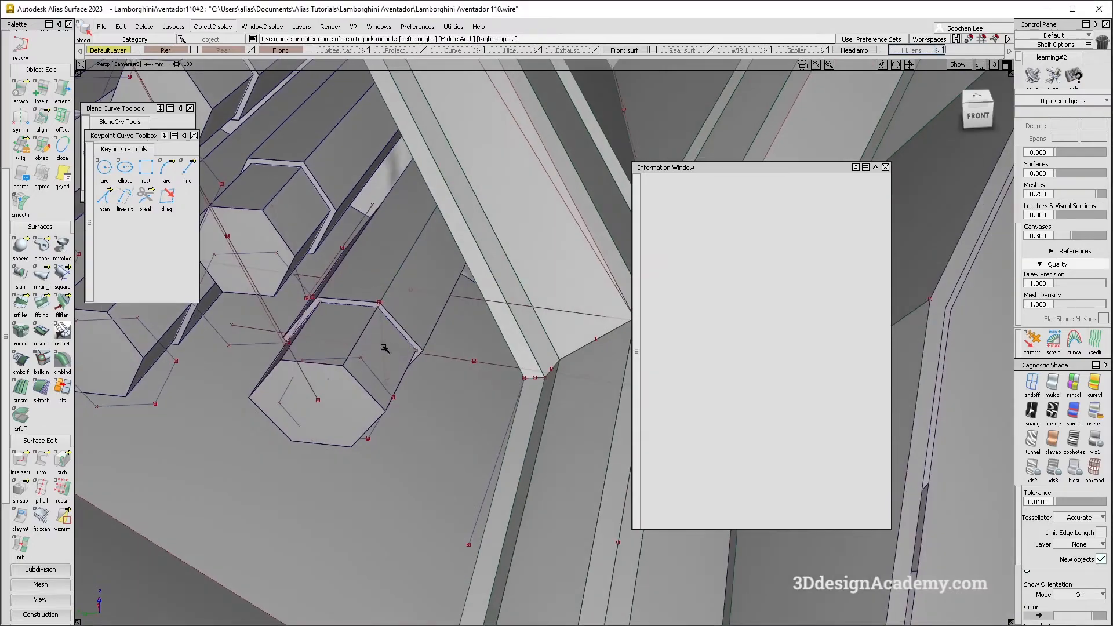
left_click(384, 347)
left_click(400, 309)
right_click_drag(404, 325, 458, 313, "alt+shift")
left_click_drag(385, 297, 384, 249, "ctrl+shift")
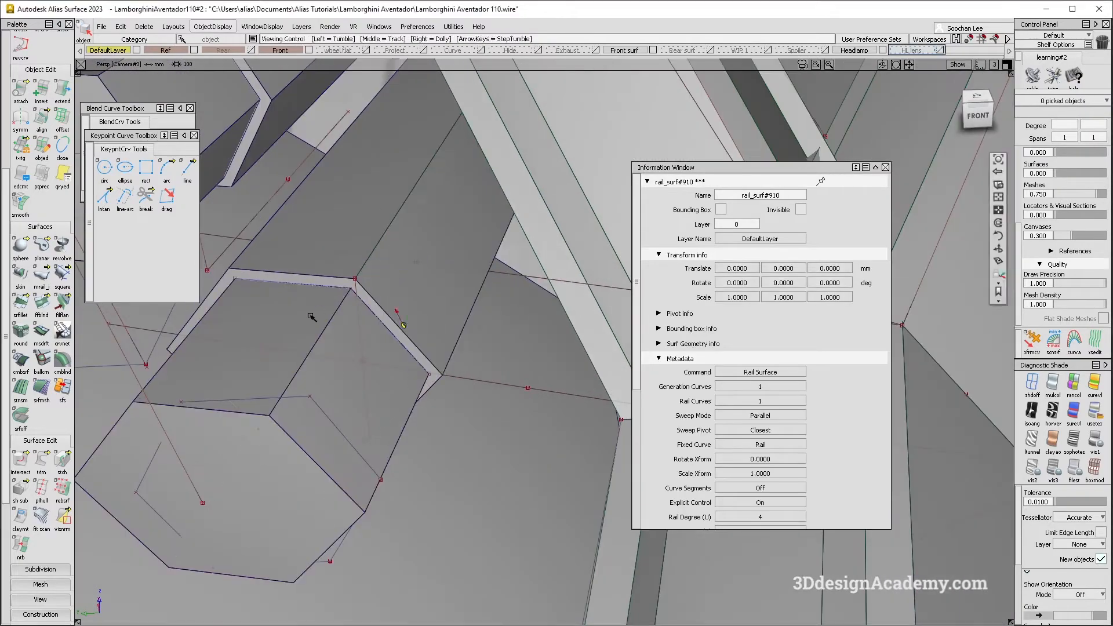
left_click_drag(311, 318, 359, 307, "alt+shift")
left_click(406, 290)
left_click_drag(432, 301, 359, 301, "ctrl+shift")
left_click(342, 307)
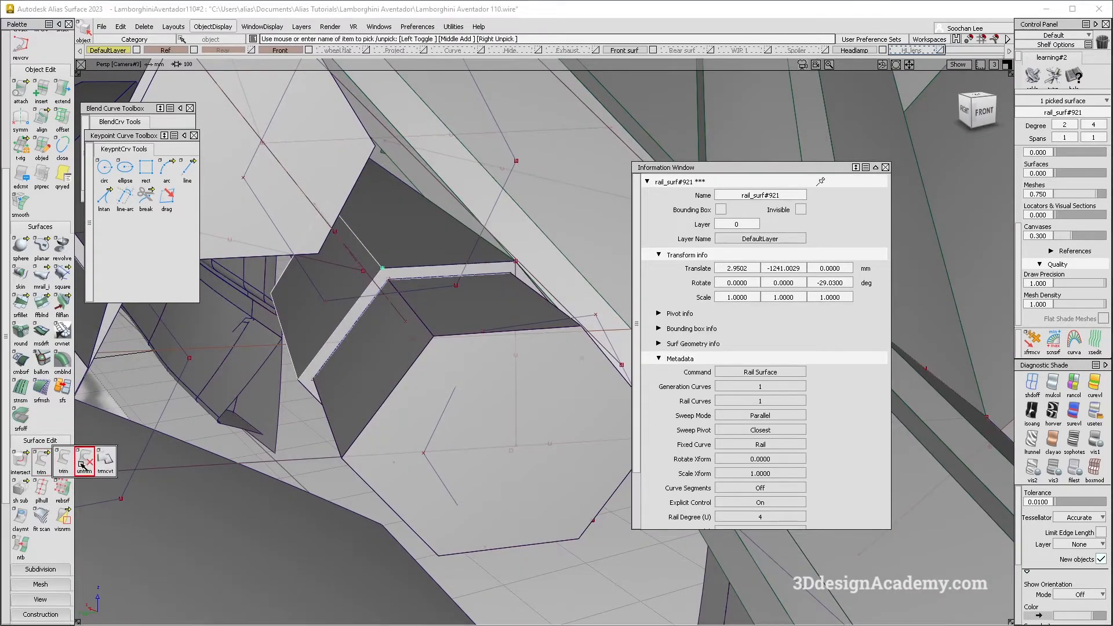
left_click(82, 464)
Step: Extend the boundary curves on the untrimmed outer side surface
left_click_drag(366, 305, 232, 191, "alt+shift")
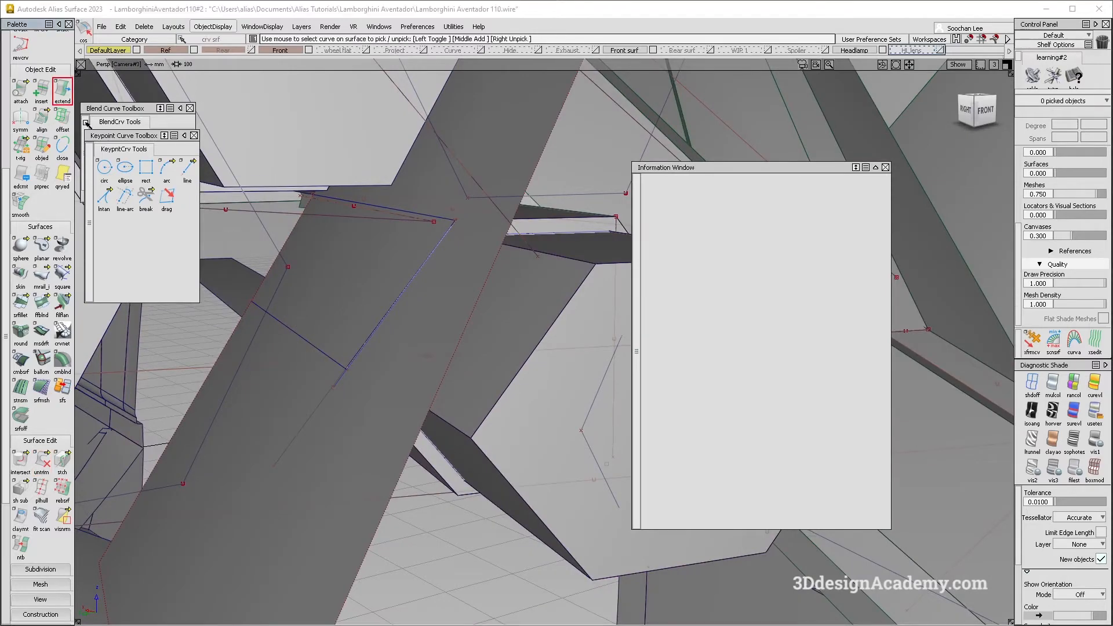
left_click(293, 234)
left_click_drag(293, 234, 461, 412, "alt+shift")
left_click(323, 400)
left_click_drag(323, 400, 266, 268, "alt+shift")
Step: Trim the untrimmed outer side surface behind the front lamp's rim, keeping the region inside the extended curves
left_click(41, 461)
left_click(316, 316)
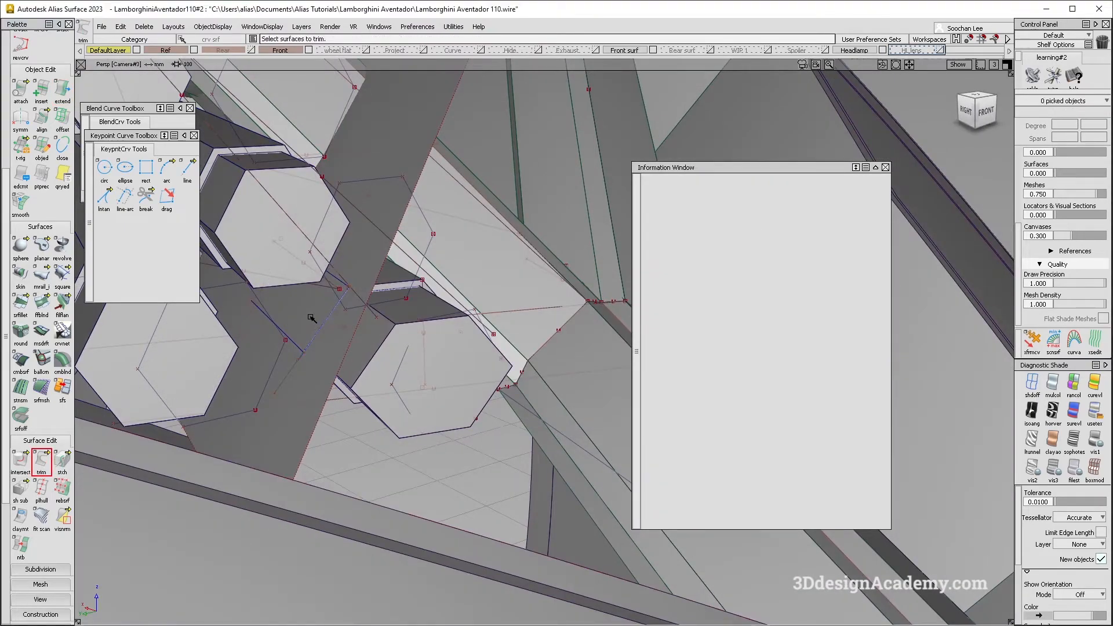
left_click_drag(249, 302, 328, 360, "alt+shift")
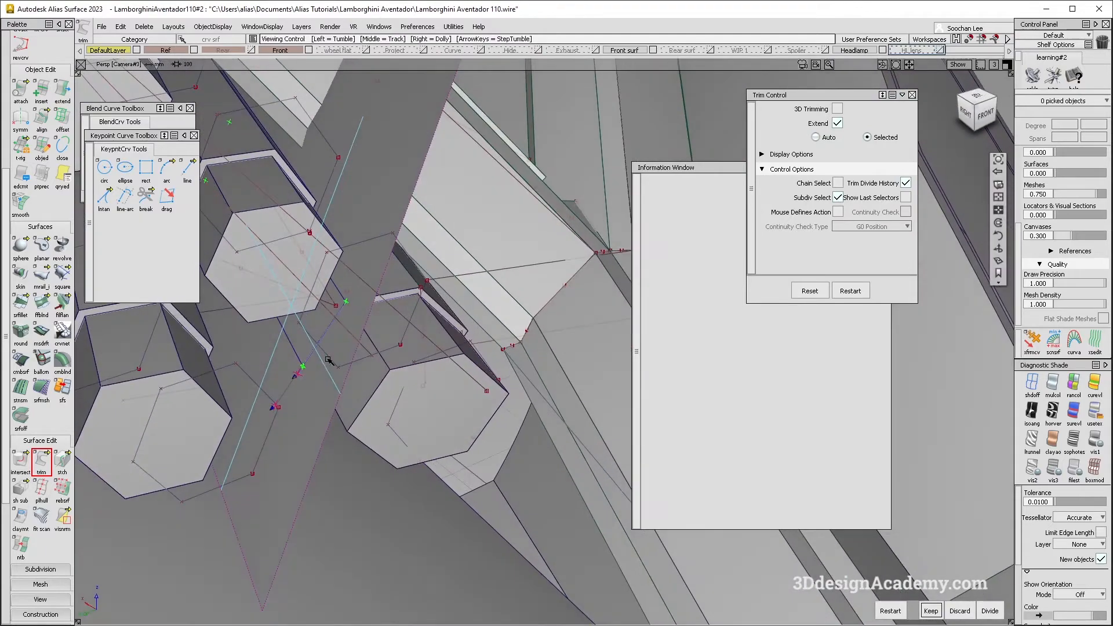
right_click_drag(308, 367, 353, 422, "alt+shift")
Step: Extend the boundary curves on the neighbouring untrimmed side surface and trim it to the region they enclose
left_click_drag(301, 365, 410, 331, "alt+shift")
middle_click_drag(468, 338, 255, 343, "alt+shift")
left_click_drag(441, 366, 417, 350, "ctrl+shift")
left_click(414, 350)
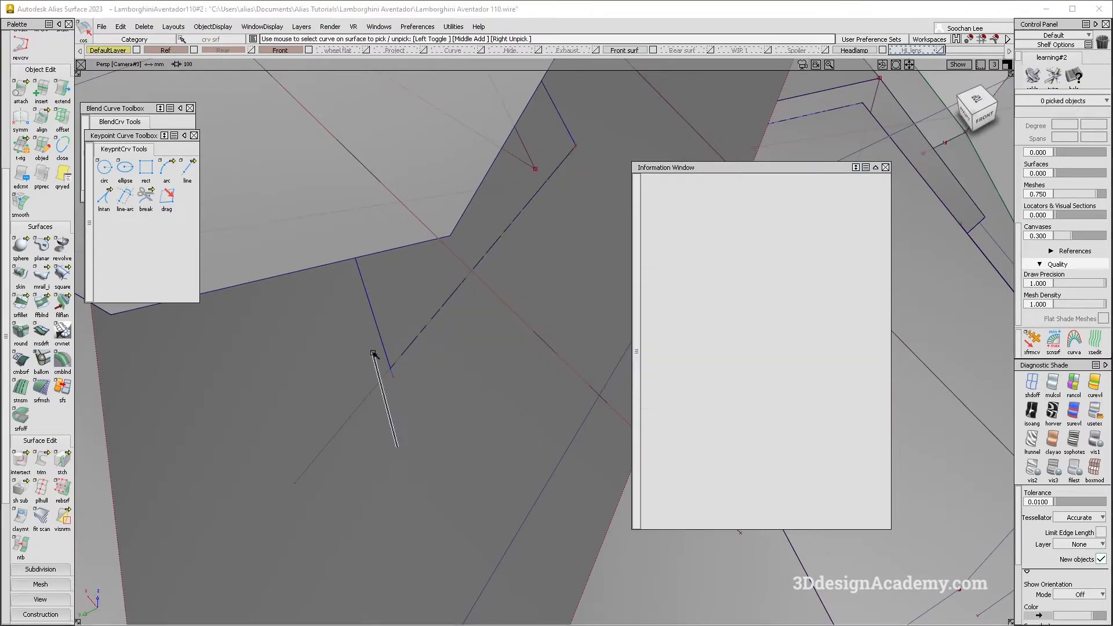
left_click(41, 461)
left_click_drag(406, 308, 412, 220, "alt+shift")
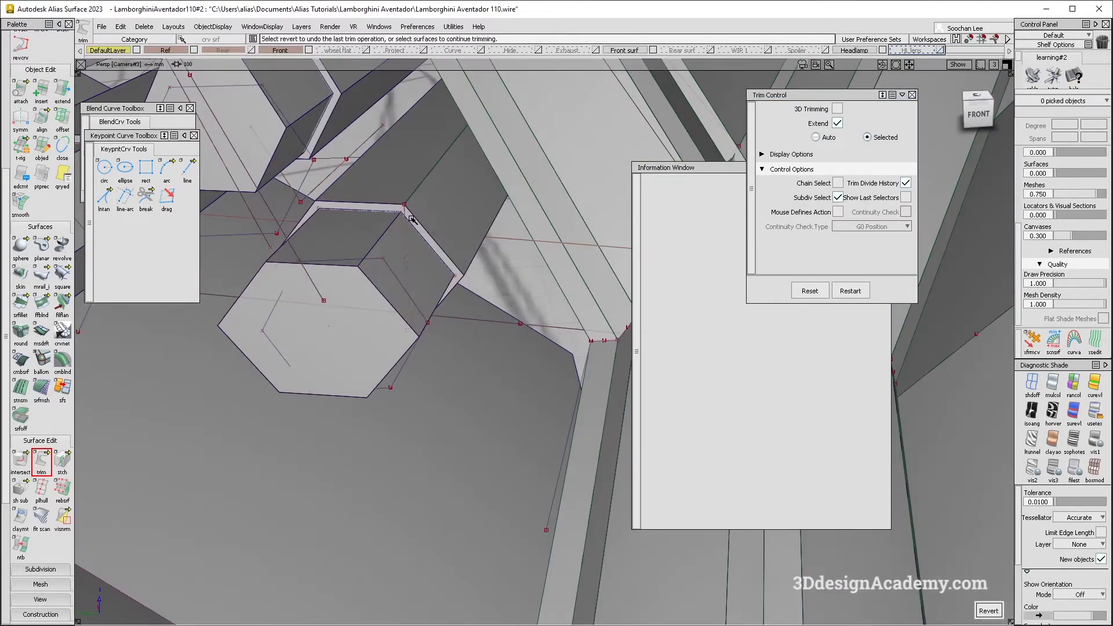
left_click(412, 220)
key("space")
Step: Compare the lamp tubes with the headlight reference photo
left_click_drag(481, 289, 589, 275, "alt+shift")
left_click(381, 257)
left_click(339, 320, "shift")
key("alt+Tab")
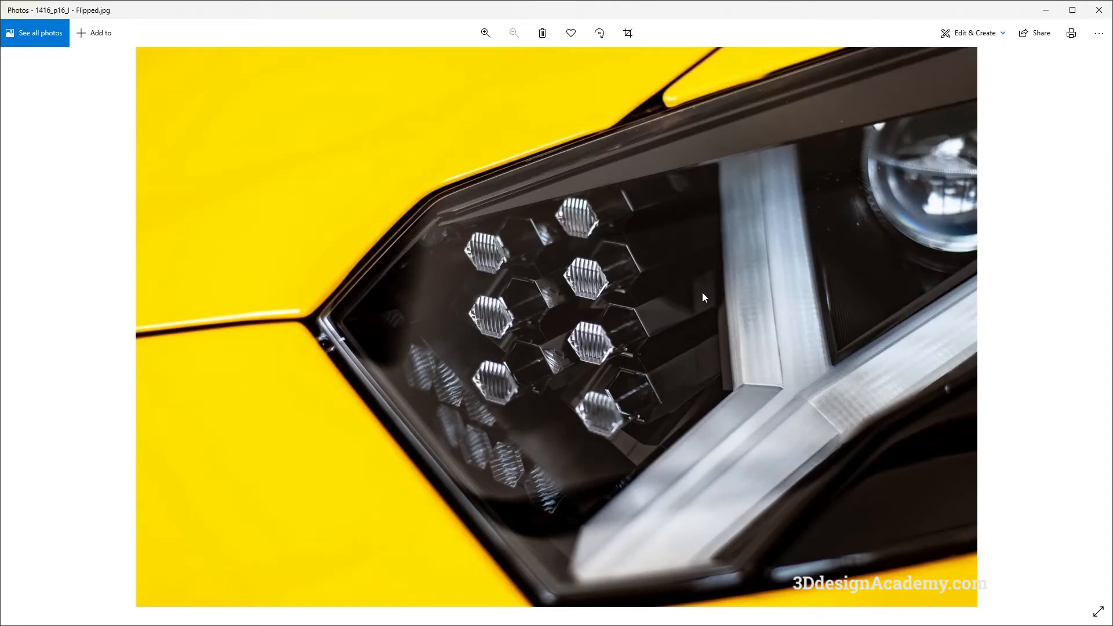
key("alt+Tab")
Step: Untrim the remaining outer side surface behind the front lamp's rim and extend its boundary curves
left_click(569, 290)
left_click_drag(569, 290, 348, 400, "alt+shift")
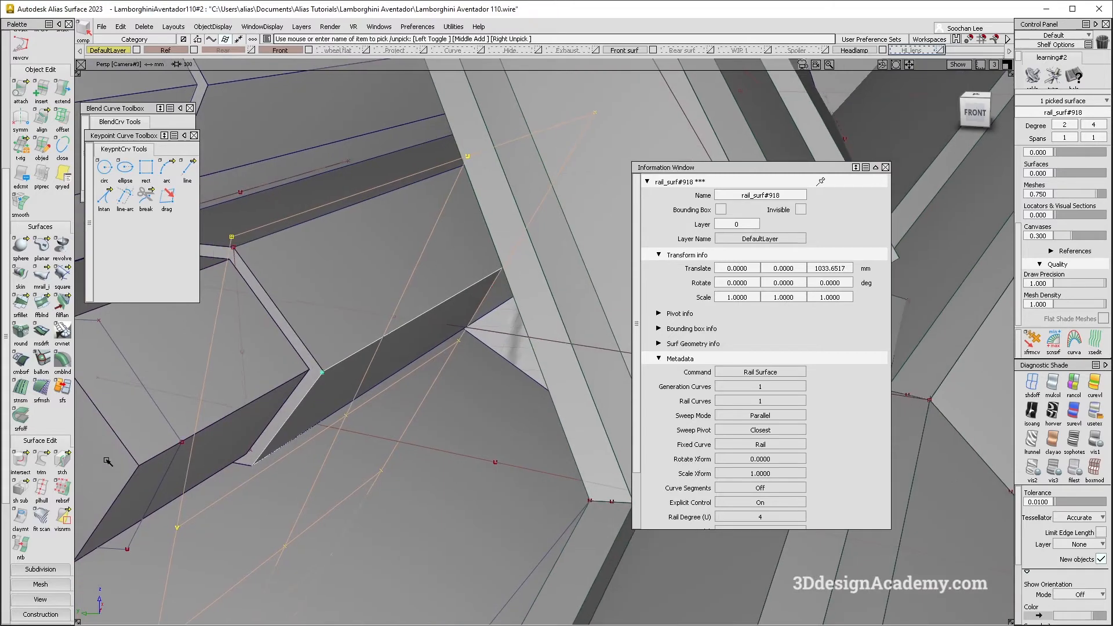
left_click_drag(42, 471, 92, 464)
left_click(460, 314)
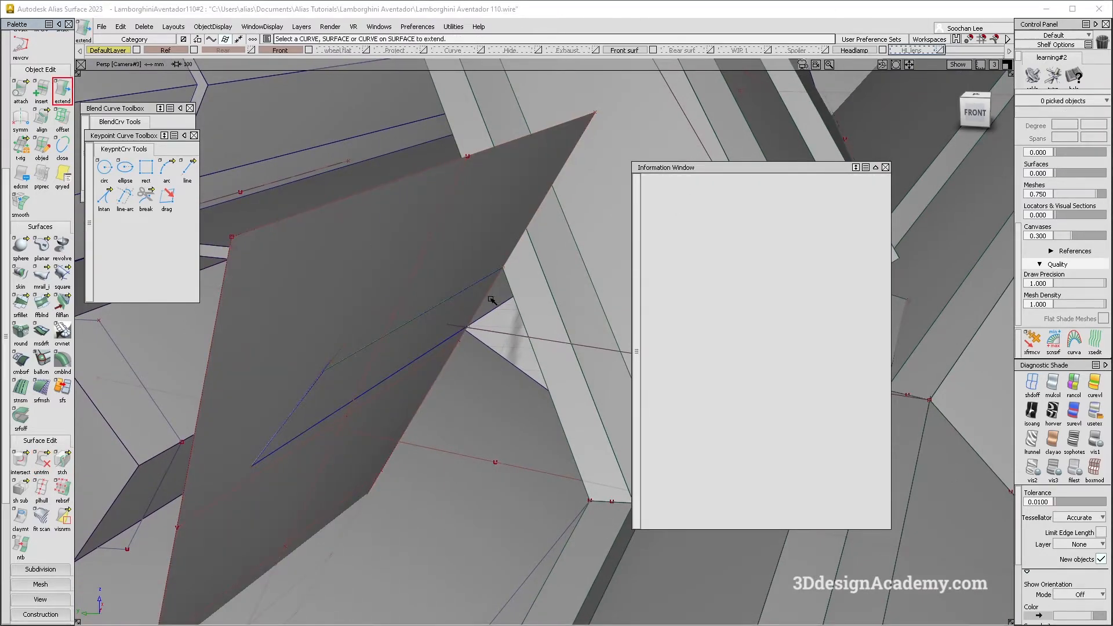
left_click_drag(486, 306, 474, 371)
Step: Trim the untrimmed side surface to the enclosed region, keeping the strip behind the lamp's rim
left_click_drag(42, 467, 63, 465)
left_click_drag(531, 333, 493, 319, "alt+shift")
left_click(448, 308)
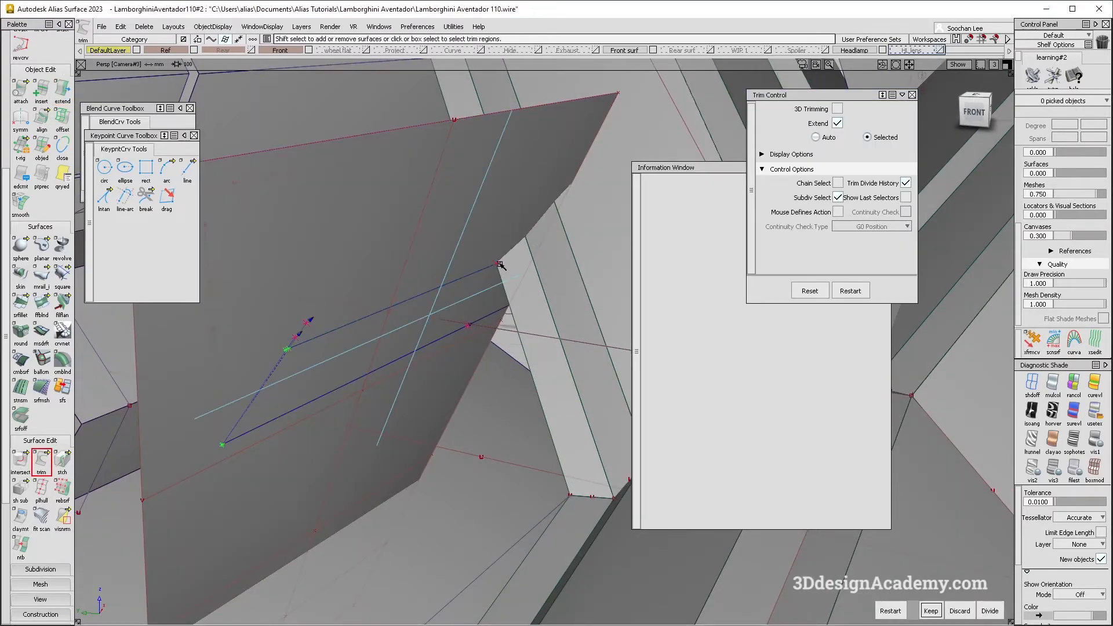
key("space")
Step: Examine the retrimmed side surfaces of the front lamp from several angles and save the file
left_click_drag(304, 371, 420, 296, "alt+shift")
left_click_drag(420, 296, 420, 323, "ctrl+shift")
left_click(420, 323)
left_click(468, 366)
left_click_drag(468, 366, 447, 321, "alt+shift")
left_click(448, 274)
mouse_move(393, 291)
left_mouse_down("alt+shift")
mouse_move(395, 342)
mouse_move(337, 328)
left_mouse_up("alt+shift")
left_click_drag(337, 328, 417, 320, "alt+shift")
left_click(514, 230)
left_click_drag(514, 229, 383, 256, "alt+shift")
left_click_drag(278, 255, 178, 255, "ctrl+shift")
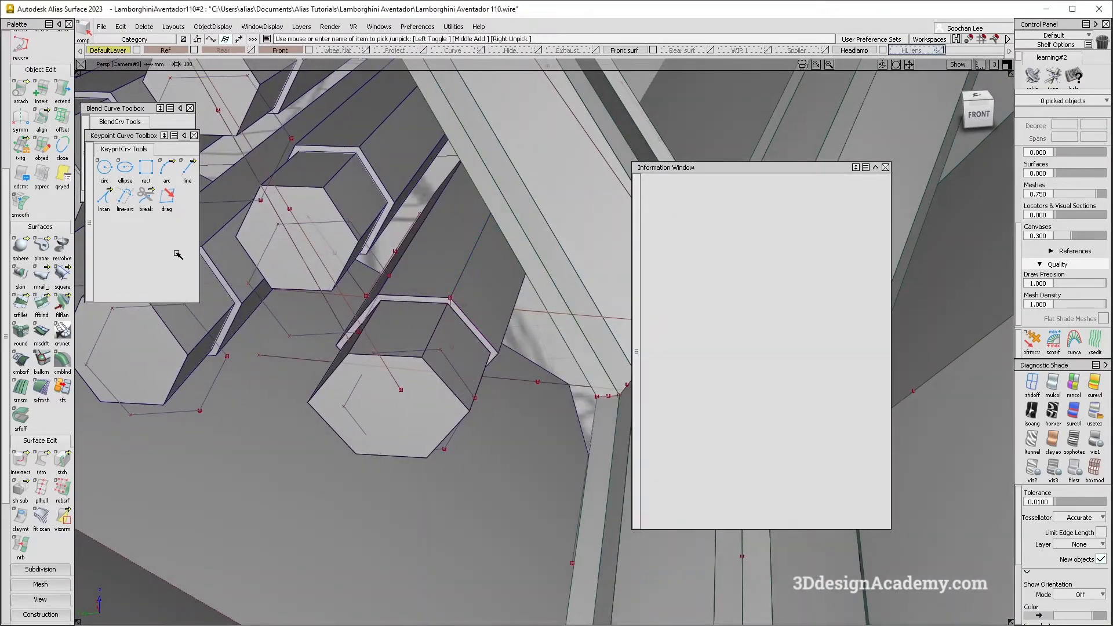
left_click(101, 27)
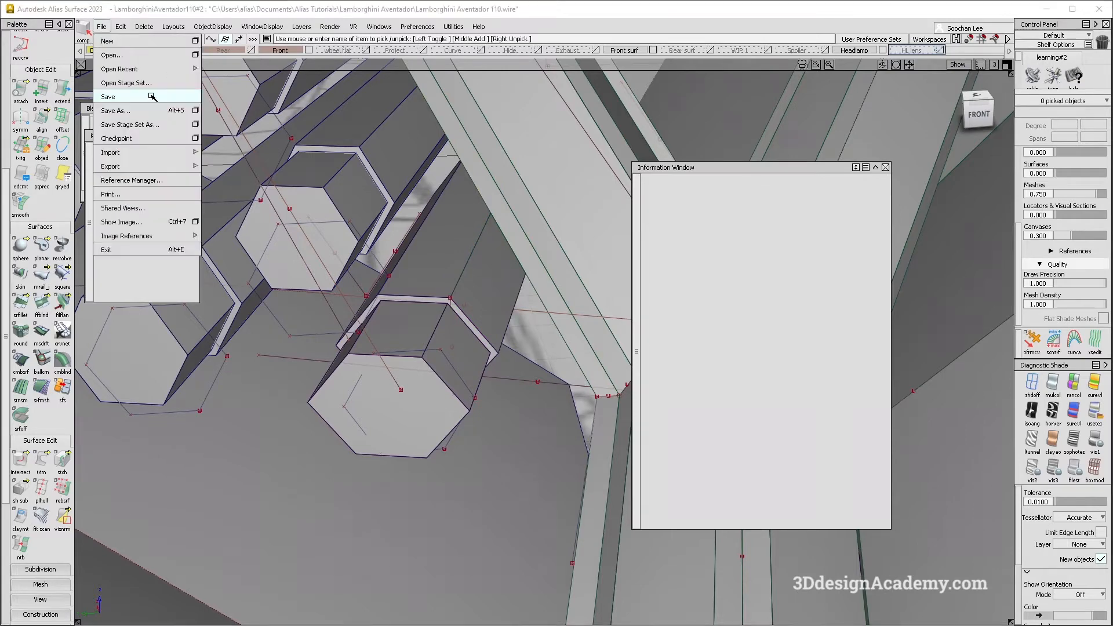
left_click(153, 97)
Step: Try to chain-pick the front lamp's connected surfaces with G0 Position continuity
scroll(41, 139, "up", 8)
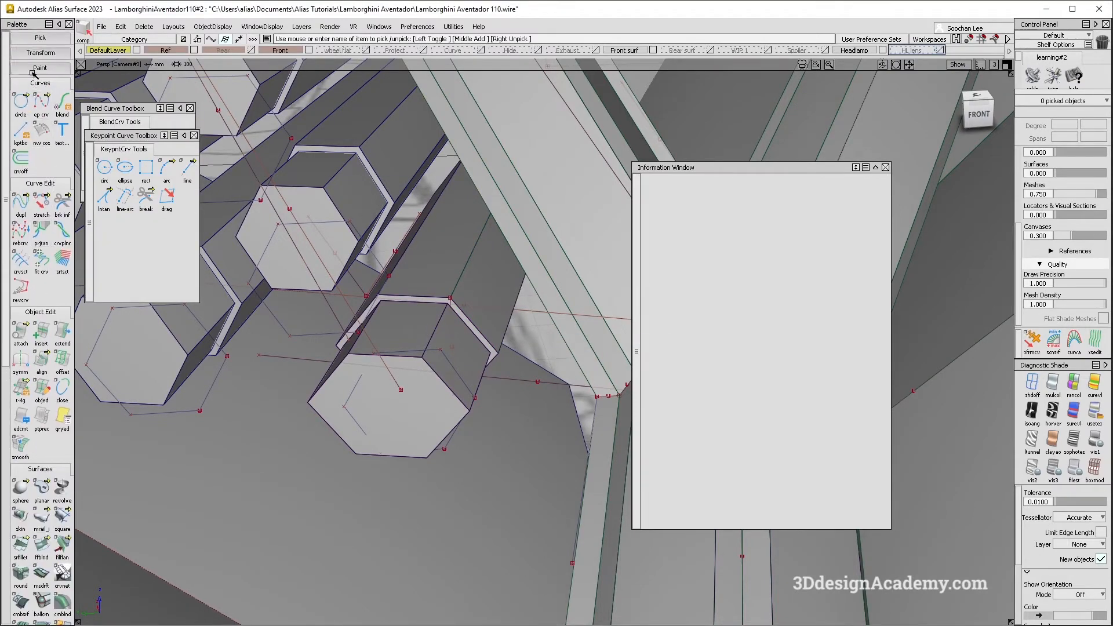
left_click(48, 36)
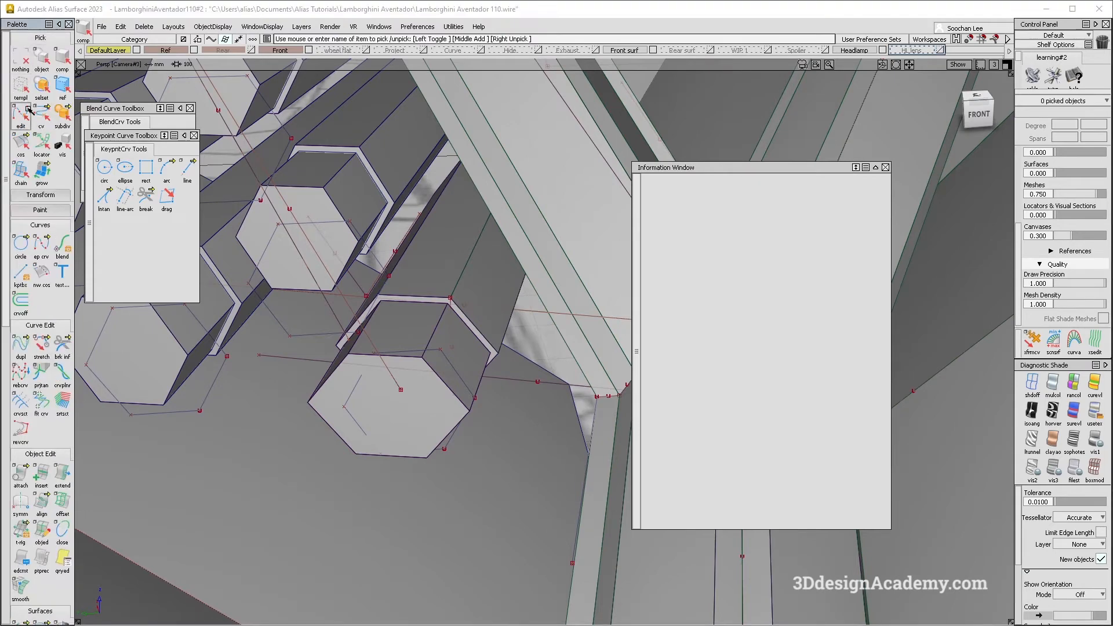
double_click(22, 173)
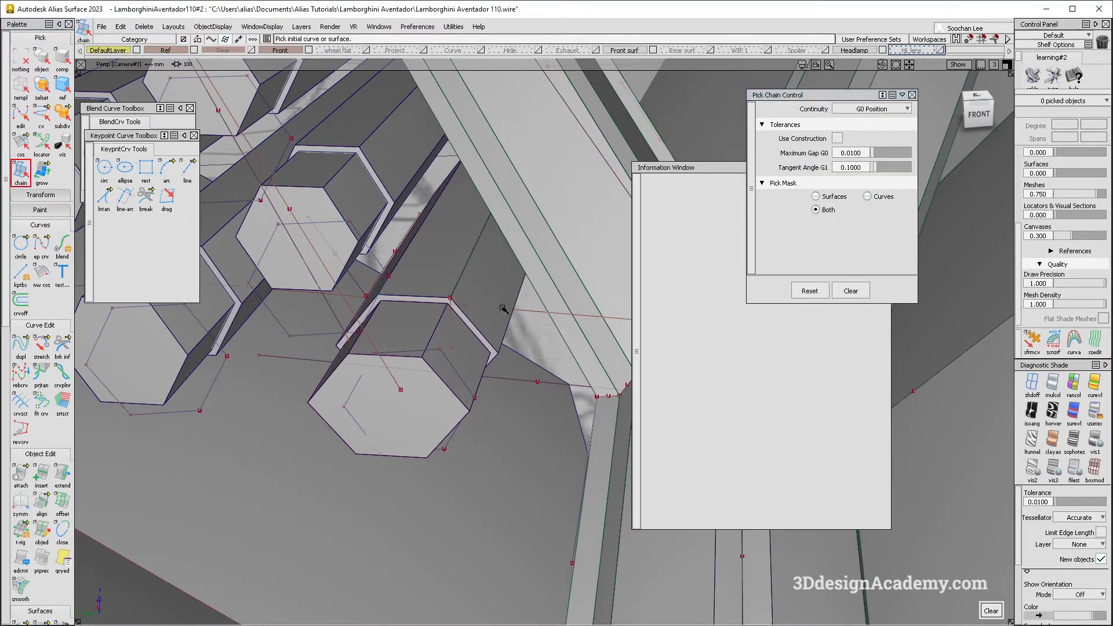
left_click(490, 280)
left_click_drag(490, 280, 470, 235, "alt+shift")
Step: Switch to wireframe display, pick all of the front lamp's surfaces and hide everything unselected
left_click_drag(888, 334, 909, 375, "alt+shift")
left_click(1030, 387)
left_click_drag(473, 408, 452, 482, "alt+shift")
left_click_drag(399, 355, 345, 340, "ctrl+shift")
left_click(382, 317)
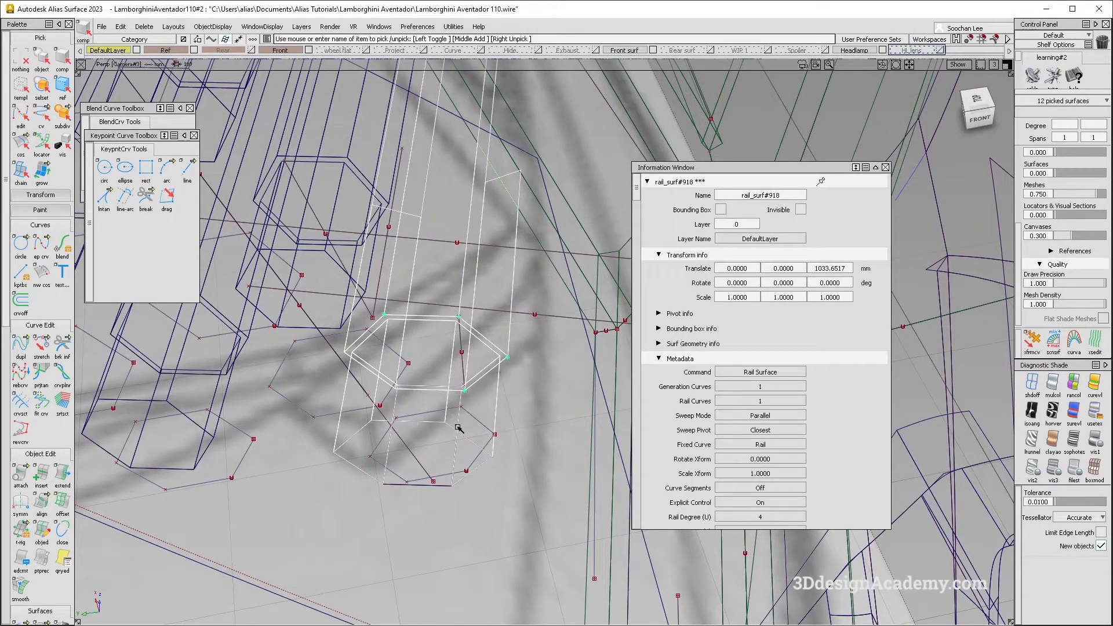
left_click(210, 28)
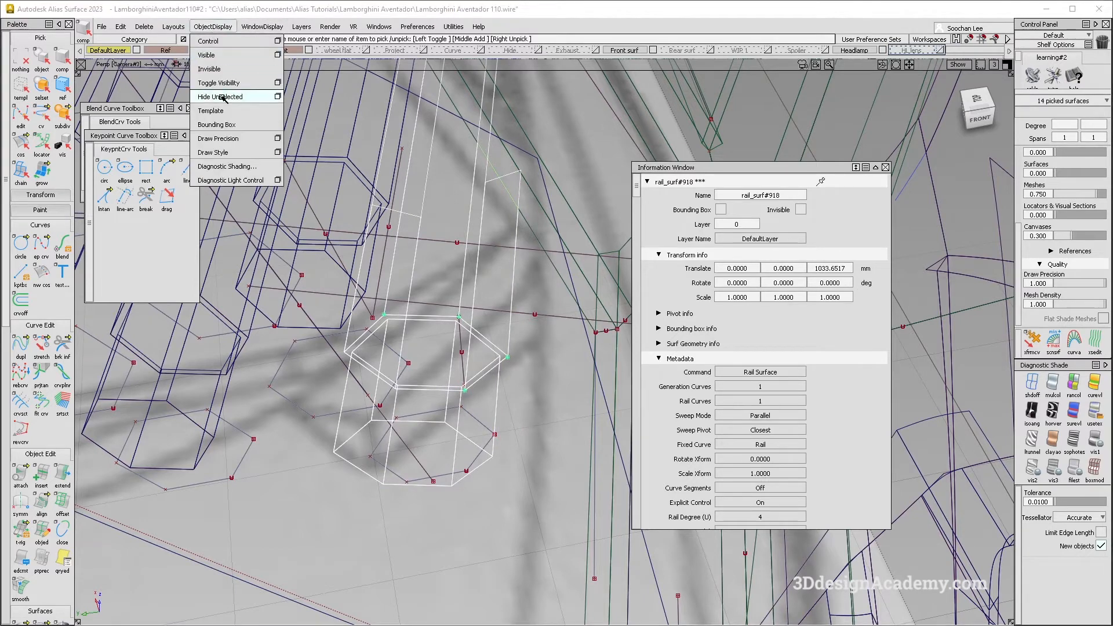
left_click(221, 97)
Step: Select all the isolated lamp surfaces and delete their construction history
right_click_drag(423, 224, 363, 226, "alt+shift")
left_click_drag(363, 226, 428, 359, "alt+shift")
left_click_drag(428, 362, 408, 218, "ctrl+shift")
left_click_drag(316, 171, 586, 395)
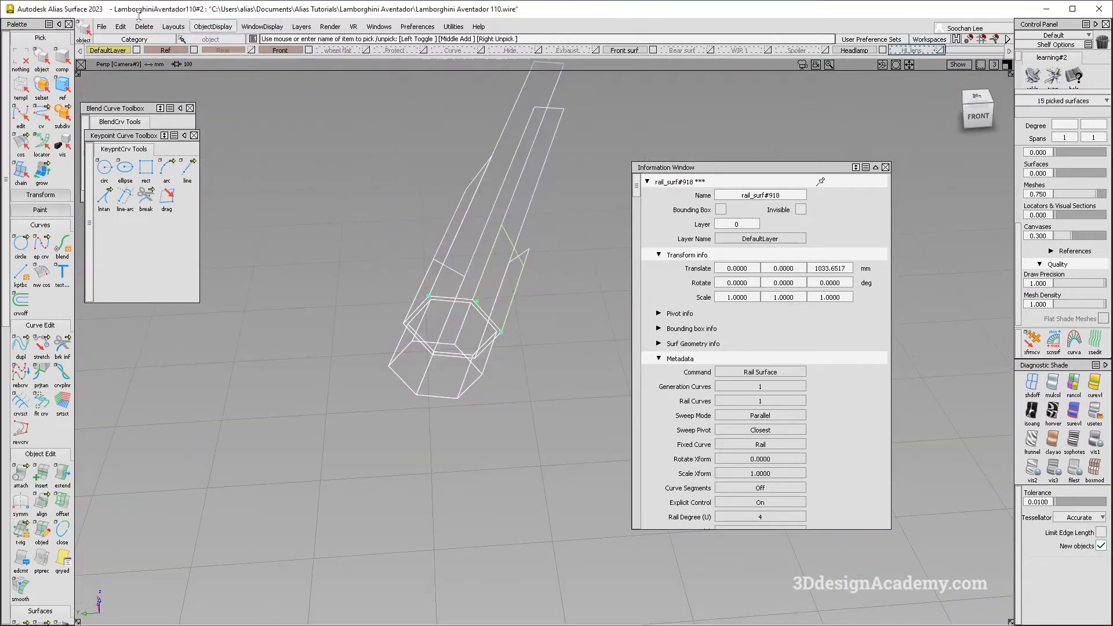
left_click(144, 27)
left_click(152, 54)
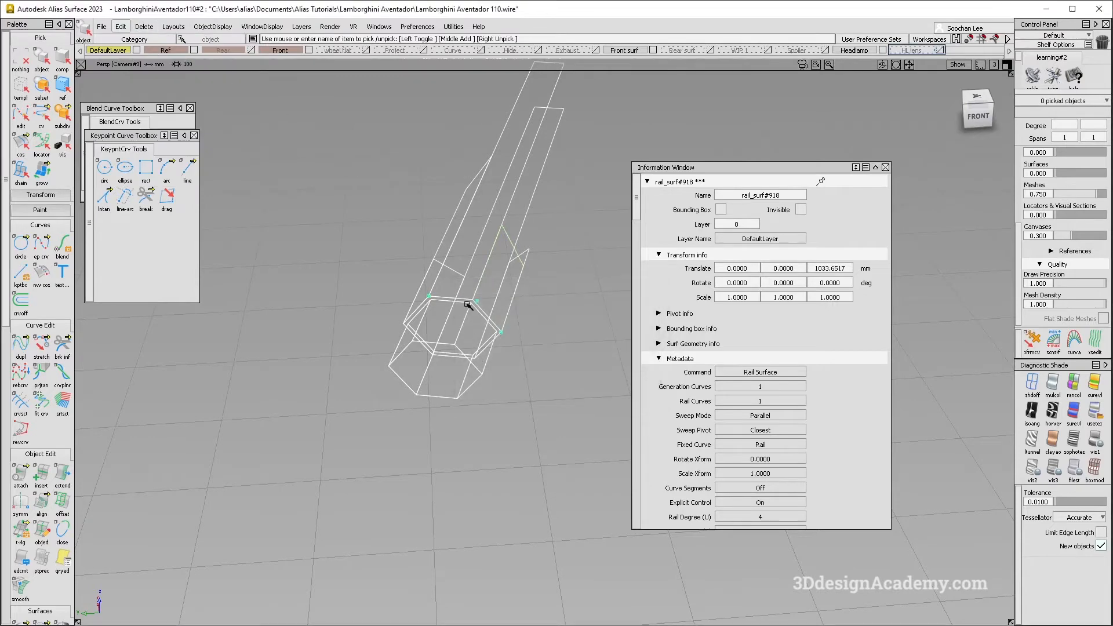
Step: Group the isolated lamp surfaces and make all hidden objects visible again
left_click_drag(332, 226, 586, 446)
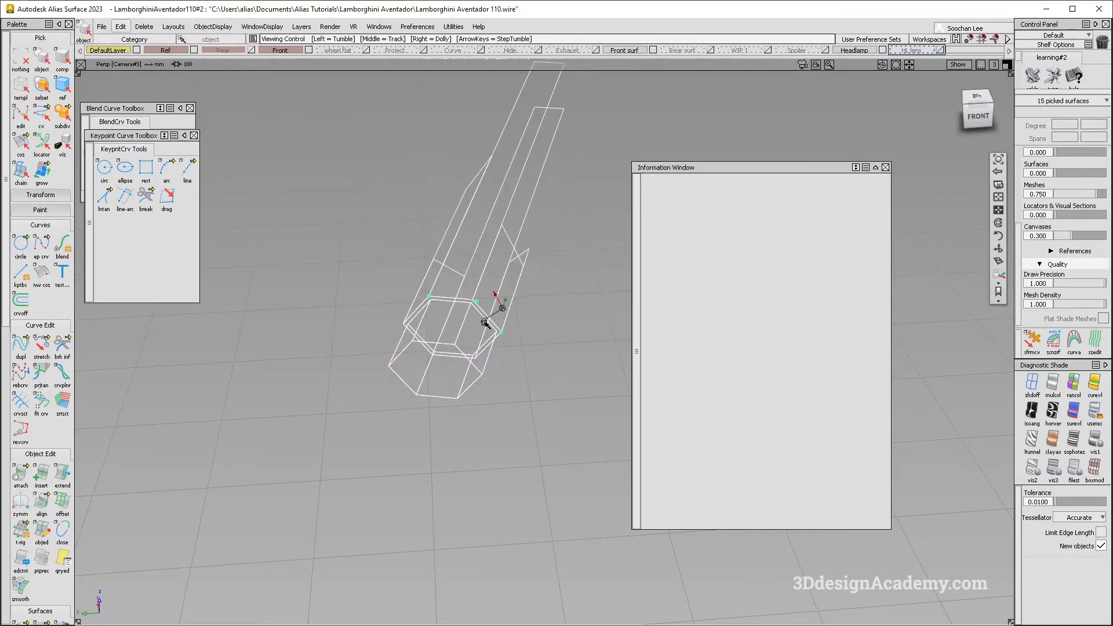
left_click_drag(485, 310, 300, 111, "alt+shift")
key("ctrl+g")
left_click(213, 28)
left_click(214, 54)
Step: Turn multi-color shading back on and examine the row of hexagonal lamps beside the diagonal bar
left_click_drag(466, 283, 515, 285, "alt+shift")
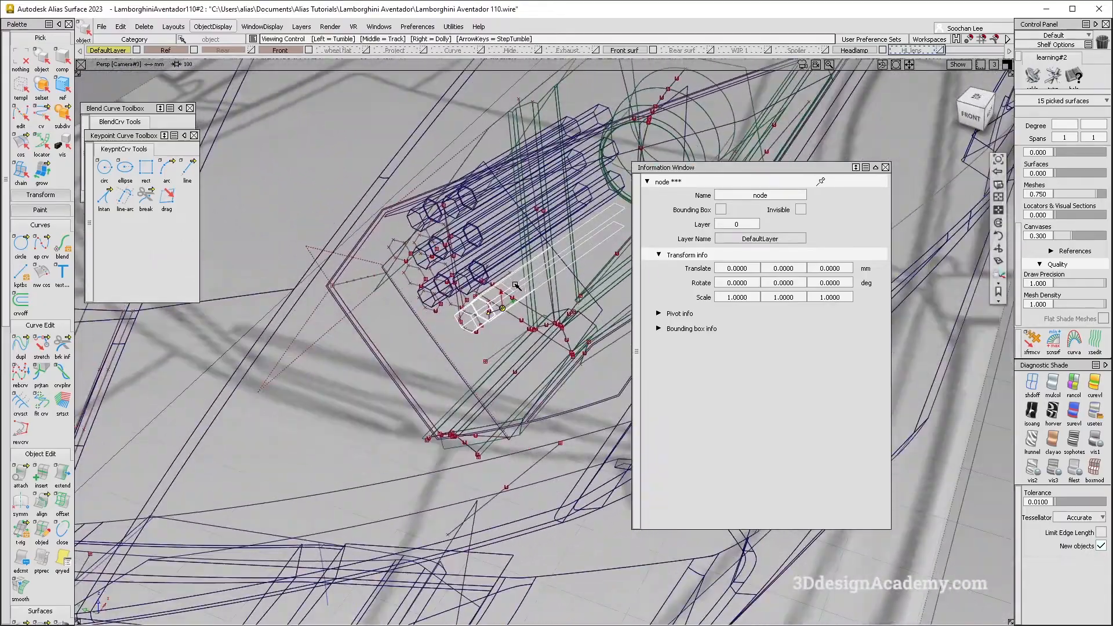
right_click_drag(516, 286, 571, 287, "alt+shift")
left_click(984, 385)
left_click(1053, 382)
left_click_drag(573, 297, 618, 225, "alt+shift")
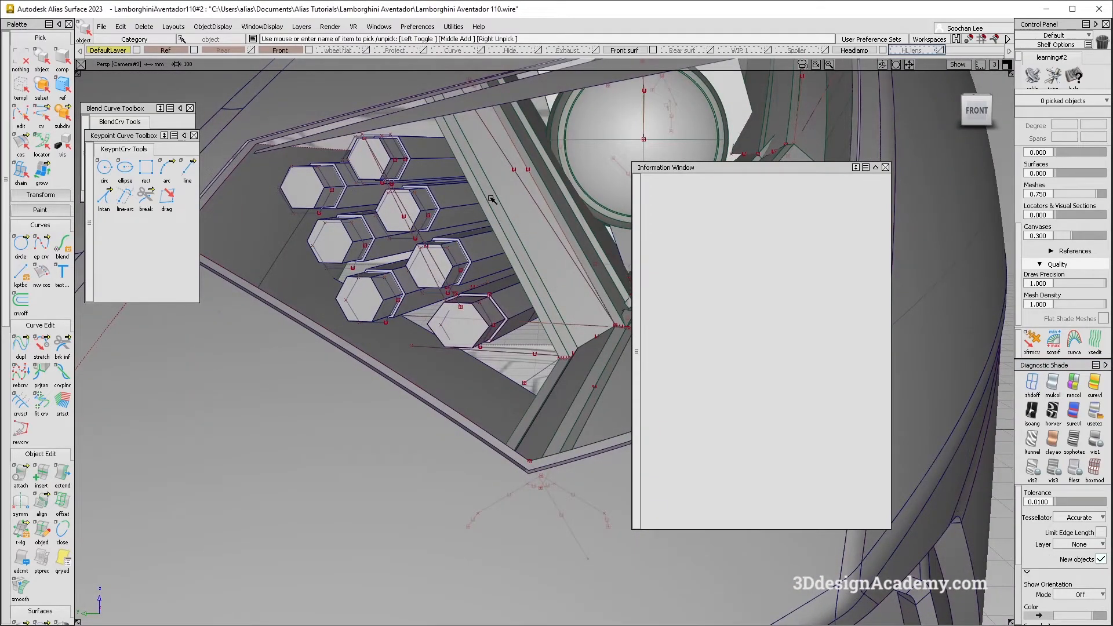
left_click_drag(491, 192, 477, 168, "alt+shift")
right_click_drag(476, 168, 469, 123, "alt+shift")
left_click_drag(468, 123, 441, 123, "alt+shift")
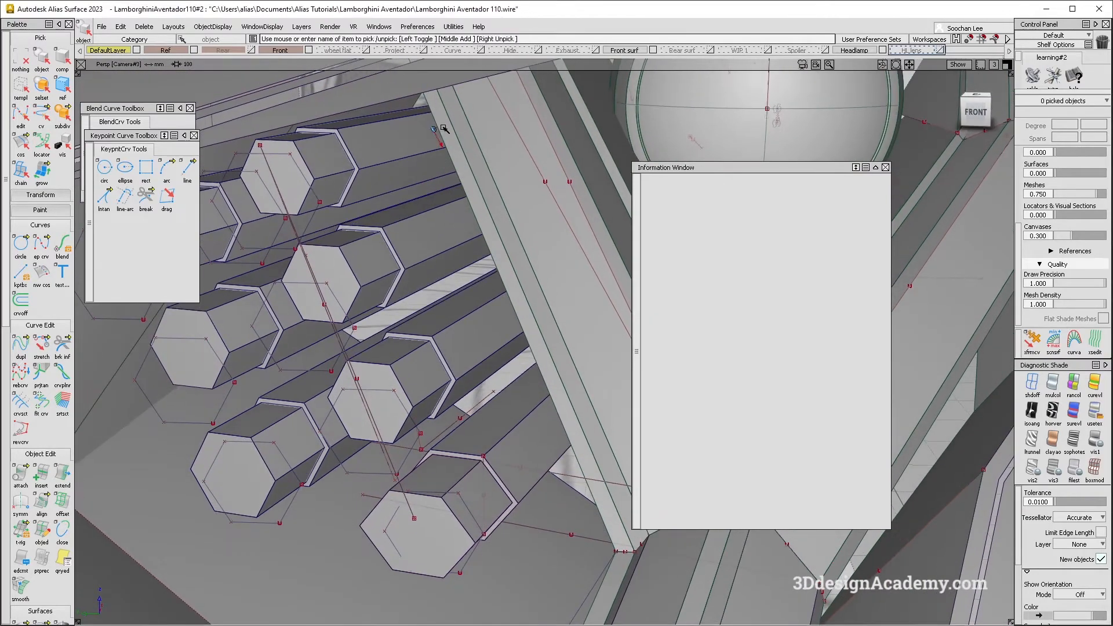
right_click_drag(427, 143, 438, 133, "alt+shift")
middle_click_drag(438, 133, 439, 261, "alt+shift")
left_click(39, 244)
mouse_move(416, 290)
left_mouse_down("alt+shift")
mouse_move(506, 268)
mouse_move(438, 315)
left_mouse_up("alt+shift")
left_click_drag(437, 314, 390, 182, "ctrl+shift")
Step: Project the diagonal bar's edge along Y onto the side surfaces of the hexagonal lamp tubes as curves on surface
scroll(26, 352, "down", 5)
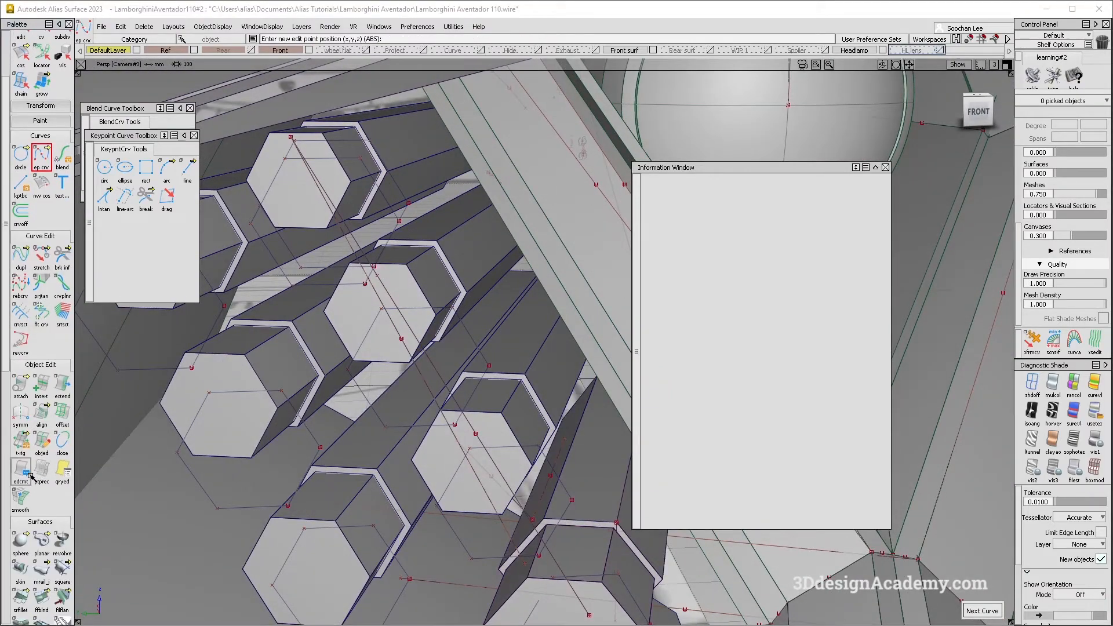
left_click(45, 557)
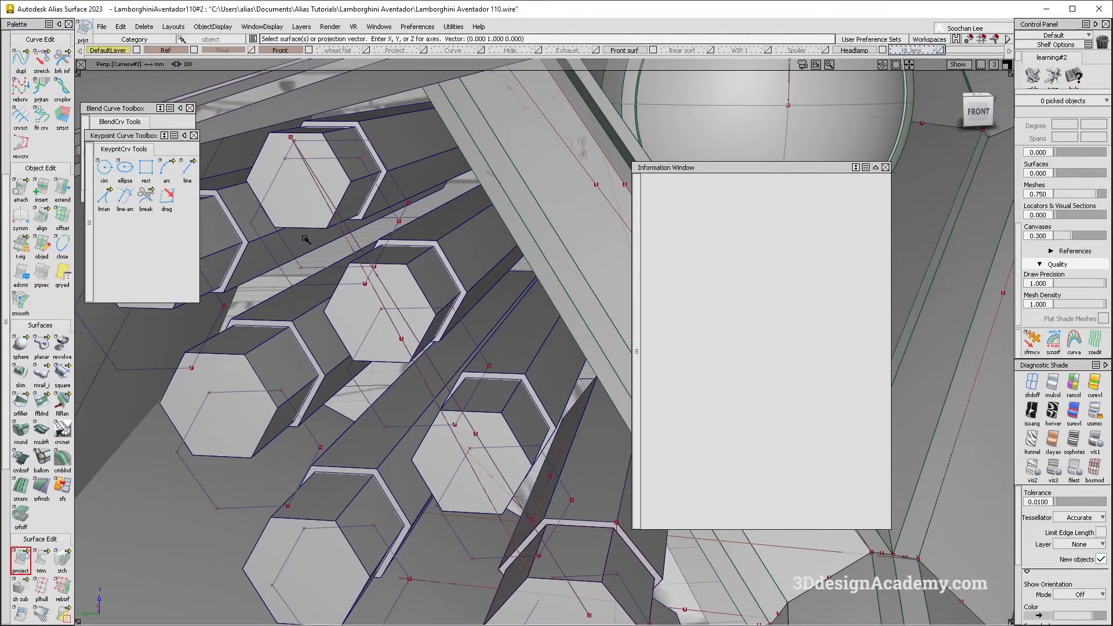
left_click_drag(441, 145, 419, 141, "alt+shift")
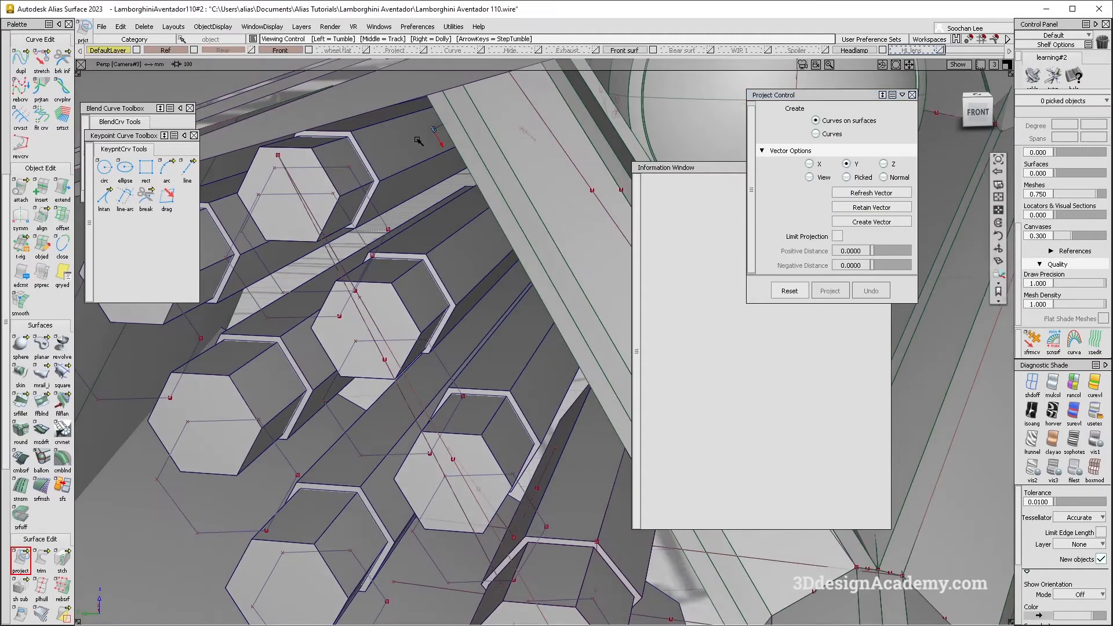
left_click(455, 135)
left_click(418, 117)
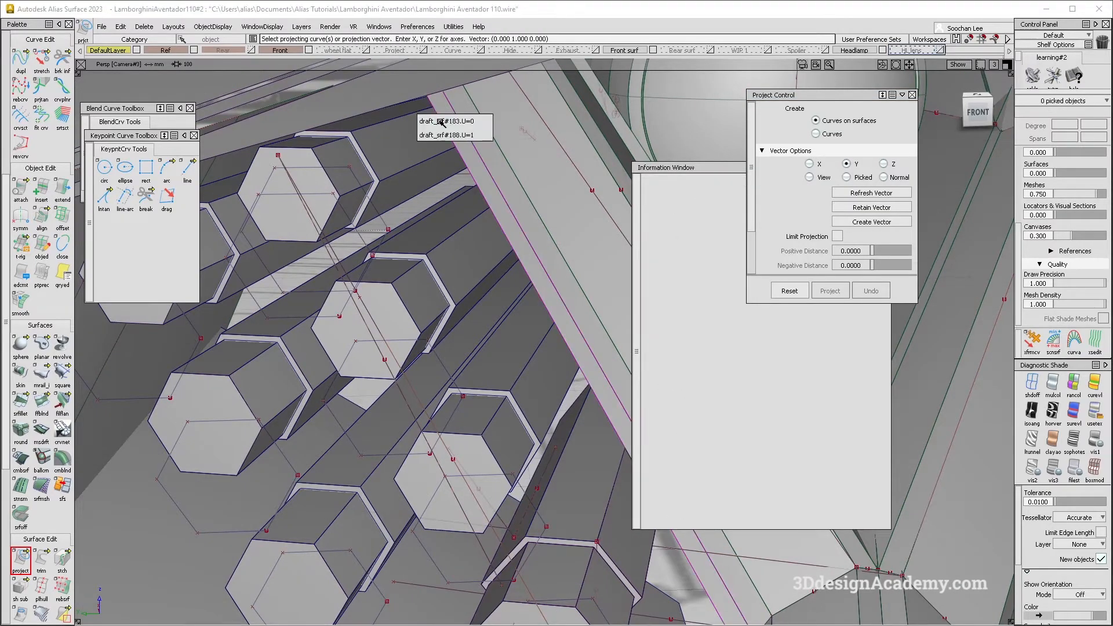
left_click(470, 241)
left_click(542, 350)
left_click(539, 348)
middle_click_drag(545, 349, 486, 348, "alt+shift")
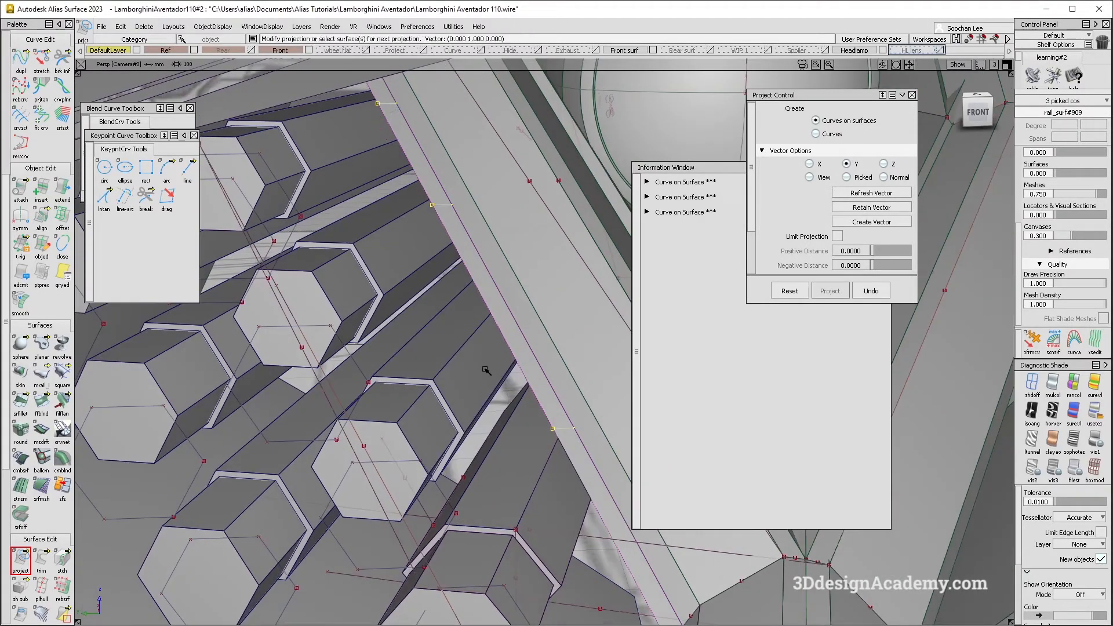
Step: Project the same bar edge onto the side surface of the remaining lamp tube
left_click_drag(493, 349, 499, 346, "ctrl+shift")
left_click(490, 331)
left_click(550, 332)
middle_click_drag(549, 332, 510, 348, "alt+shift")
right_click_drag(510, 348, 437, 369, "alt+shift")
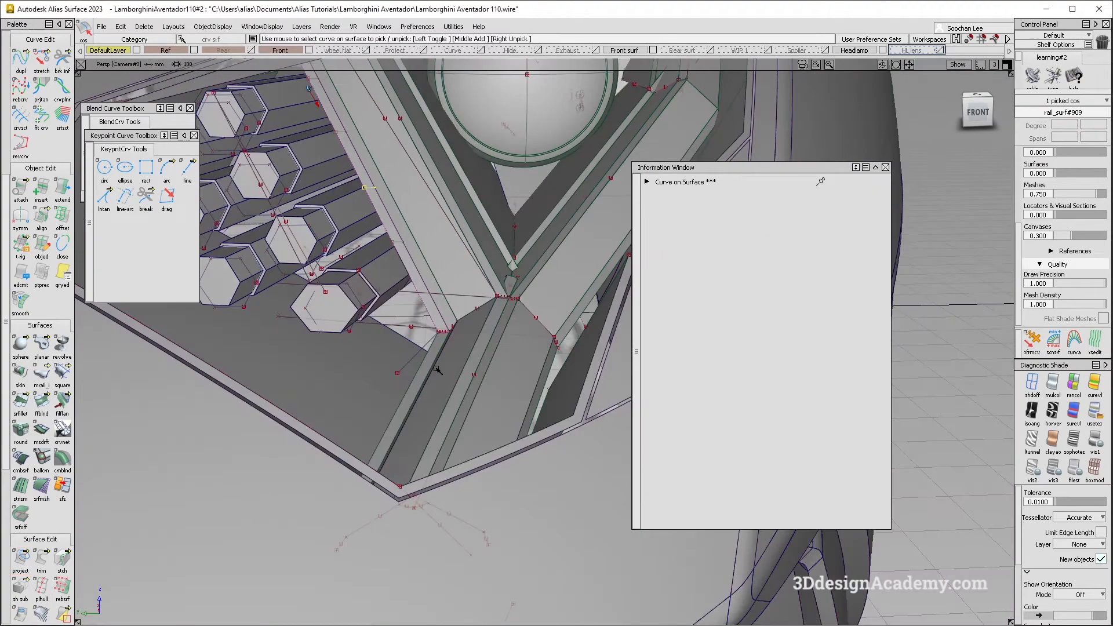
Step: Select the grouped front lamp and set its pivot where its tube meets the diagonal bar's edge
middle_click_drag(378, 283, 447, 324, "alt+shift")
right_click_drag(447, 325, 458, 296, "alt+shift")
middle_click_drag(471, 303, 522, 301, "alt+shift")
right_click_drag(522, 301, 564, 258, "alt+shift")
left_click_drag(564, 259, 451, 328, "alt+shift")
left_click(504, 395)
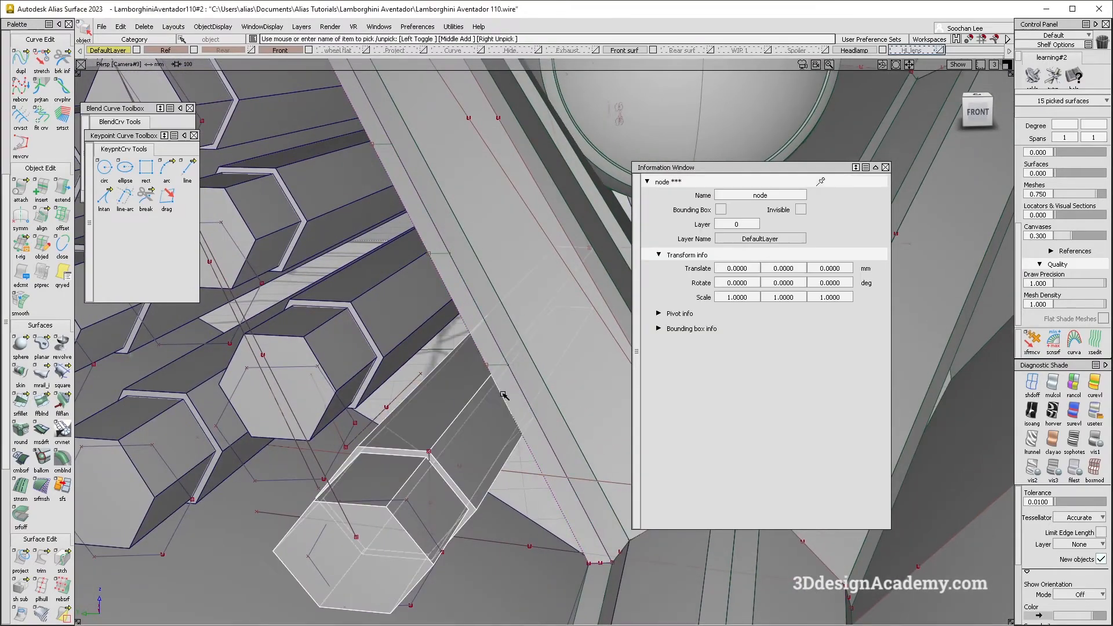
middle_click_drag(463, 405, 487, 384, "ctrl+shift")
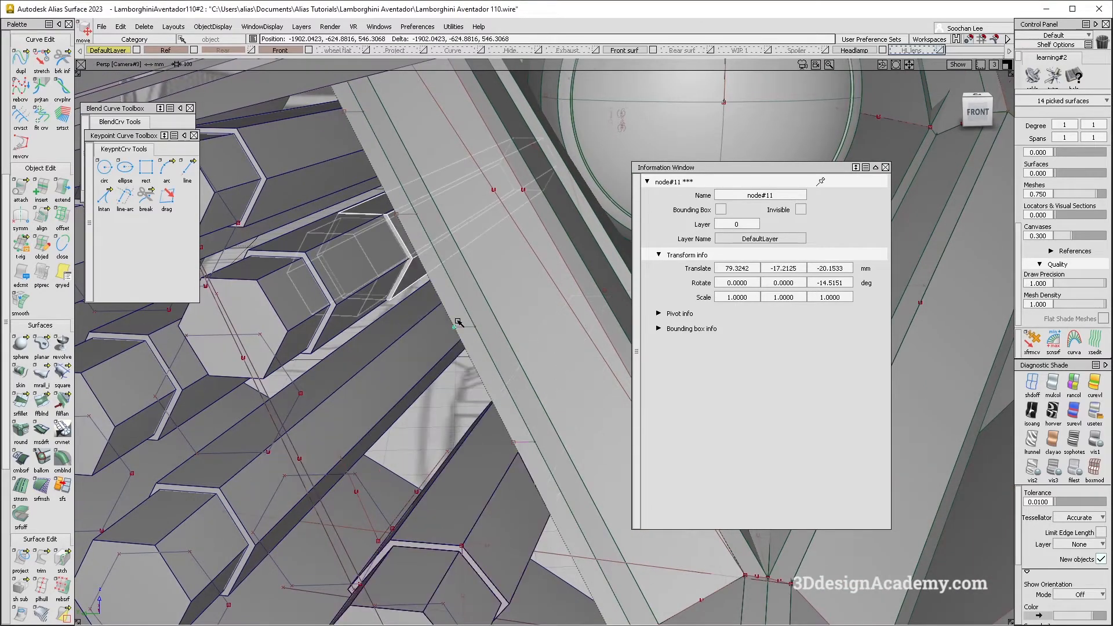
Step: Try to move the neighbouring lamp by snapping its pivot to the projected curve at the bar's edge
left_click_drag(458, 322, 466, 334)
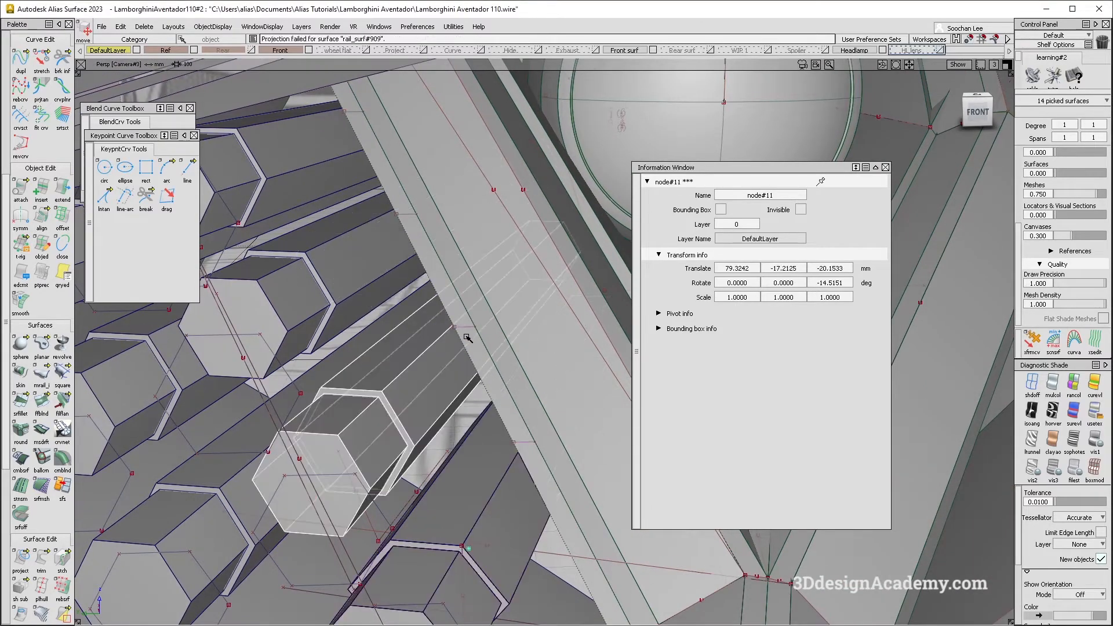
middle_click_drag(496, 455, 497, 392, "alt+shift")
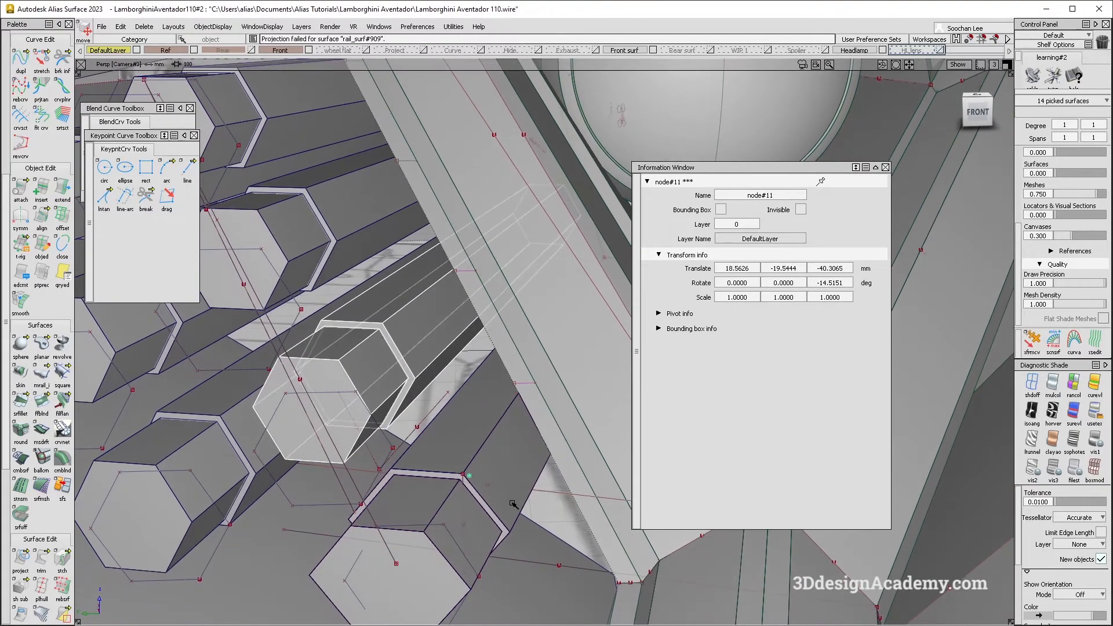
left_click_drag(513, 504, 510, 406, "ctrl+shift")
left_click_drag(510, 403, 515, 441, "ctrl+shift")
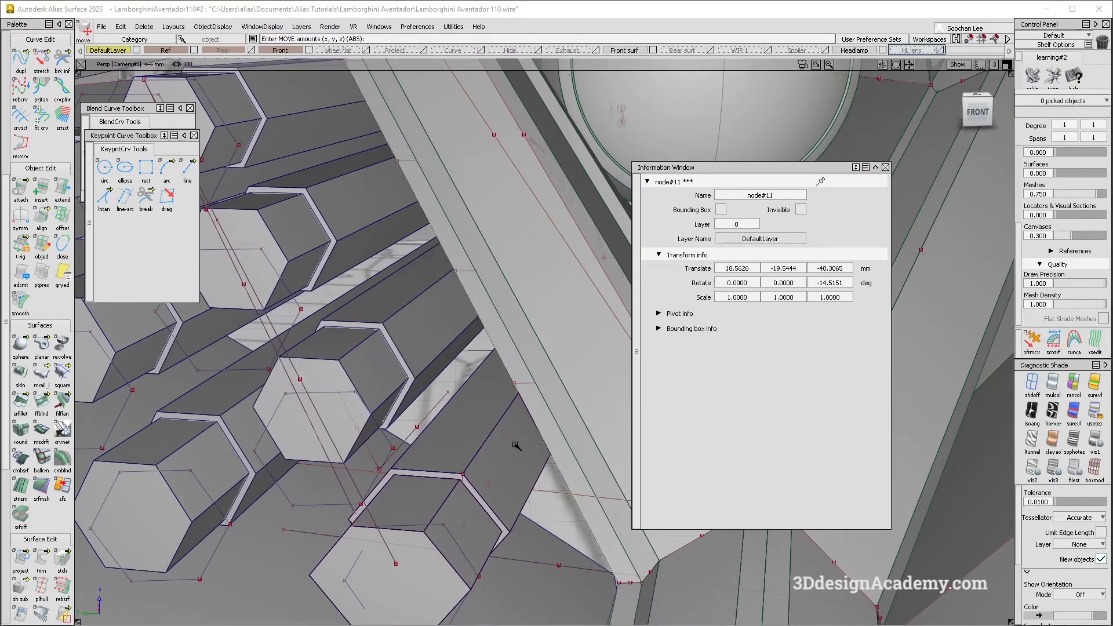
left_click(515, 441)
left_click(526, 445)
left_click(438, 321)
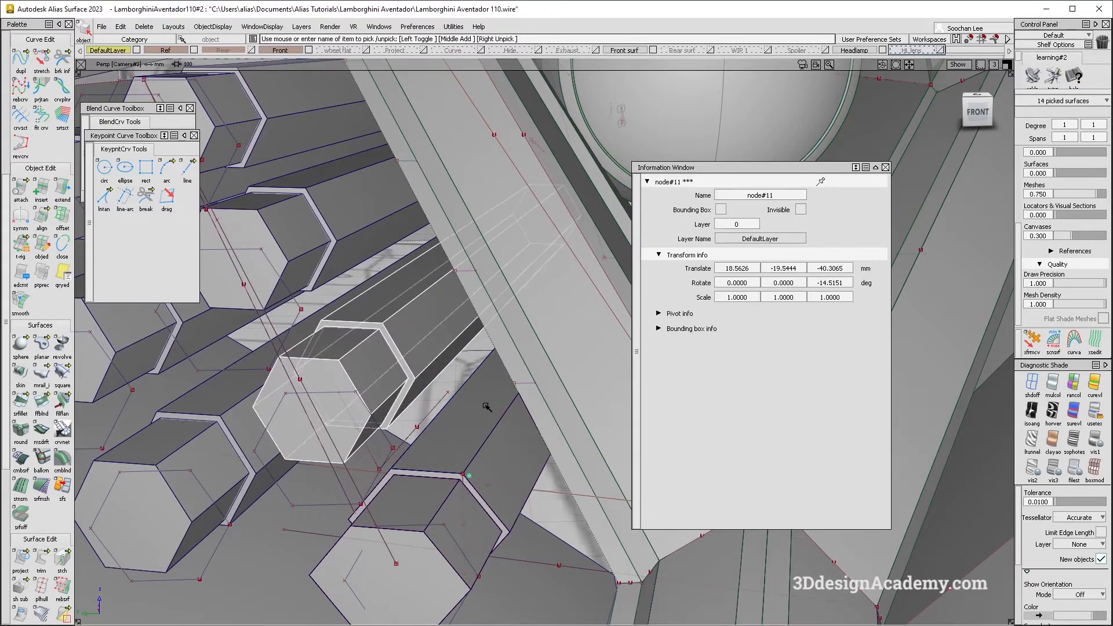
Step: Copy the grouped front lamp and move the copy onto the neighbouring lamp, snapping it to the projected curve
left_click(514, 432)
left_click(531, 439)
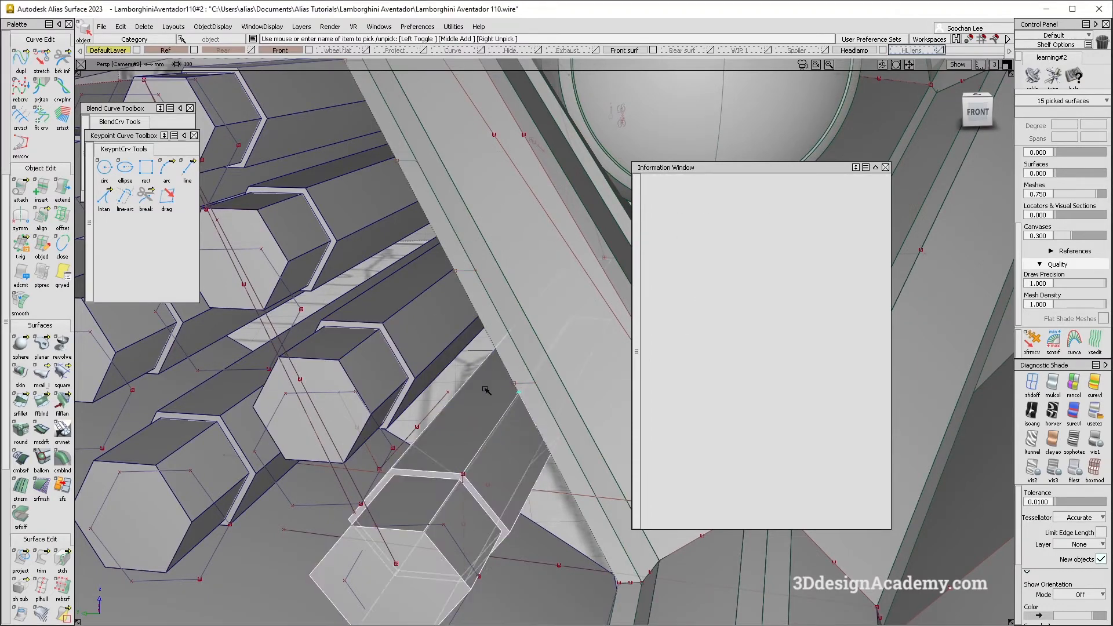
left_click_drag(469, 274, 458, 275)
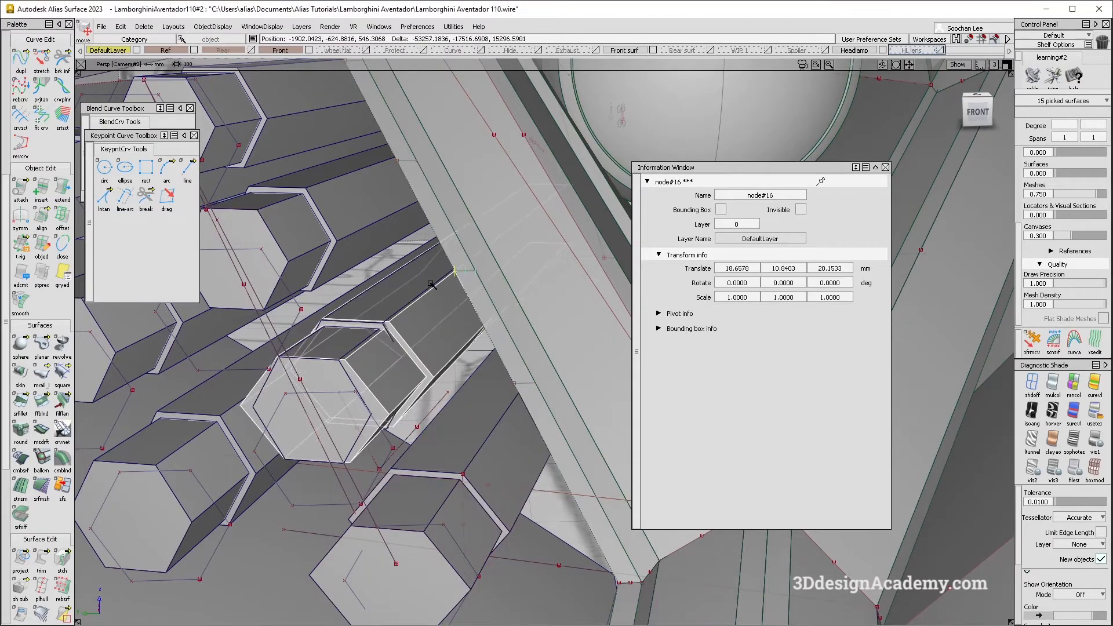
Step: Copy the grouped lamp twice more and snap each copy to its projected curve along the diagonal bar's edge
middle_click_drag(419, 287, 455, 292, "alt+shift")
key("ctrl+c")
key("ctrl+v")
left_click(435, 191, "ctrl")
middle_click_drag(388, 166, 397, 226, "alt+shift")
key("ctrl+c")
key("ctrl+v")
left_click(381, 146, "ctrl")
Step: Delete the three old lamps overlapping the new copies in the row beside the diagonal bar
middle_click_drag(328, 195, 376, 164, "alt+shift")
left_click_drag(322, 286, 298, 179, "ctrl+shift")
left_click(305, 201)
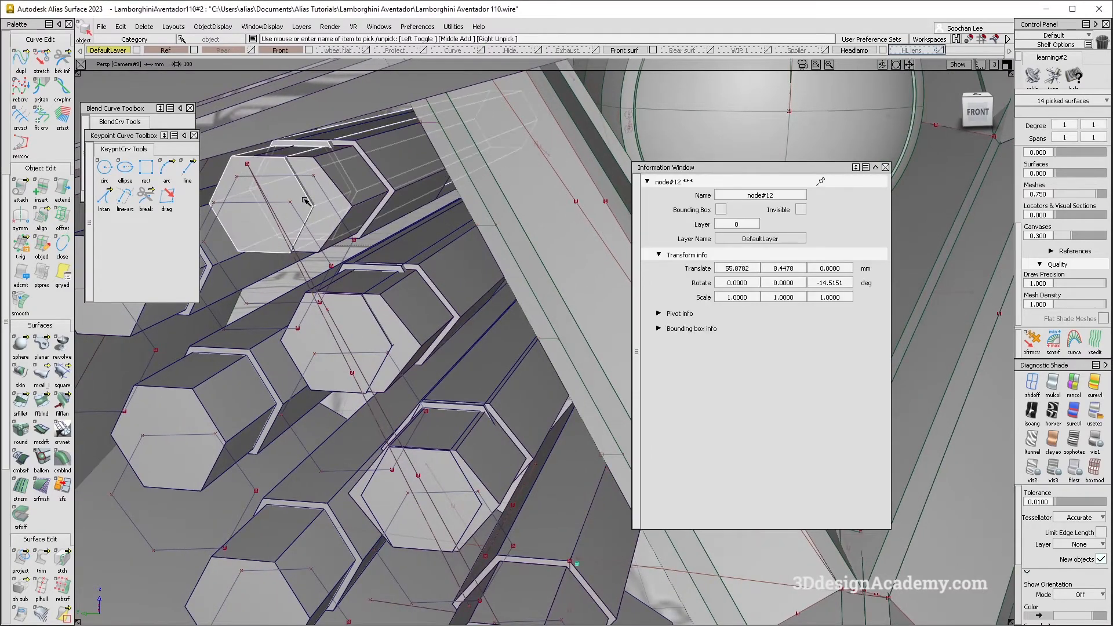
left_click(379, 320)
left_click(466, 481)
right_click_drag(466, 481, 406, 449, "alt+shift")
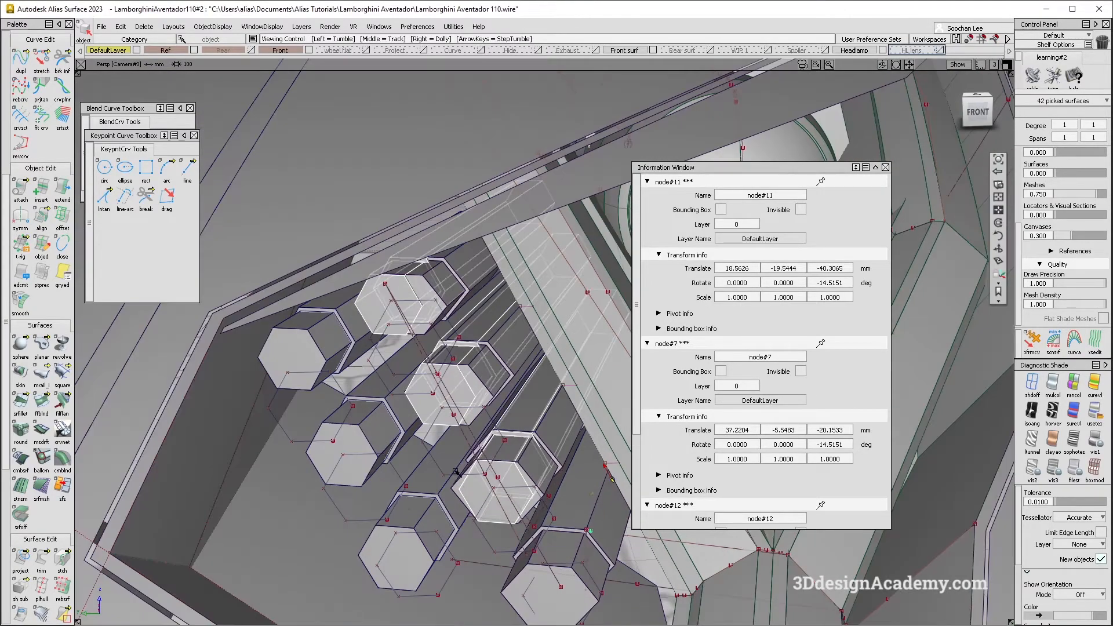
left_click_drag(406, 450, 396, 418, "alt+shift")
key("Delete")
Step: Copy the upper three new lamps beside the diagonal bar and snap the copies onto the three old outer-row lamps
left_click(499, 380)
left_click_drag(570, 420, 522, 392, "alt+shift")
key("alt+m")
left_click_drag(478, 233, 67, 398, "alt+shift")
left_click_drag(286, 205, 453, 223, "alt+shift")
key("alt+m")
left_click(453, 223)
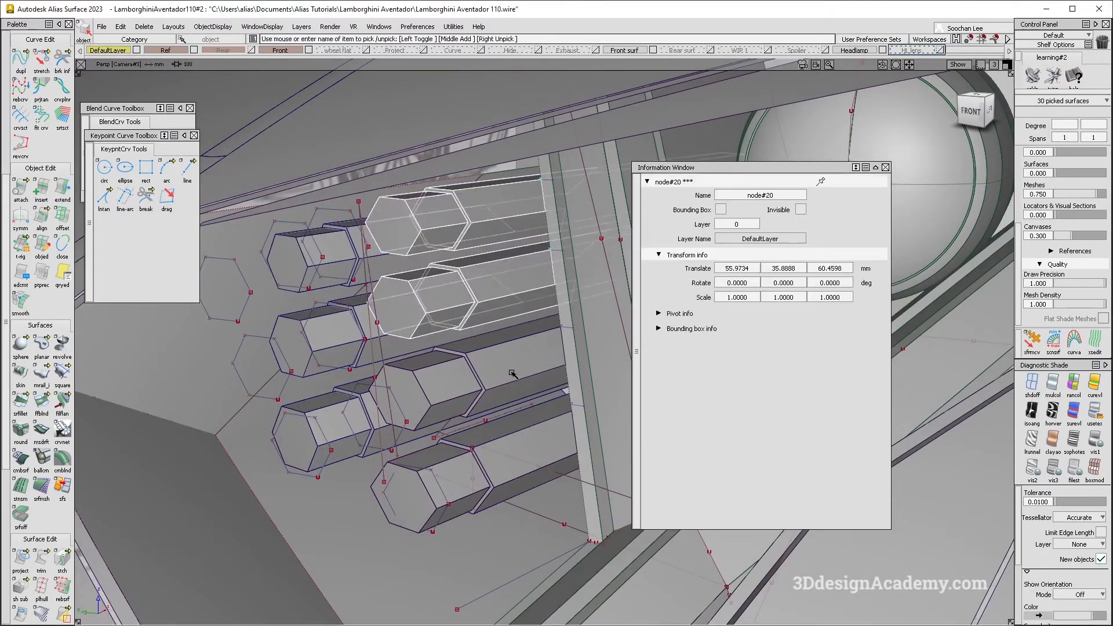
left_click(513, 369)
left_click_drag(527, 419, 490, 418, "alt+shift")
left_click(505, 480)
key("ctrl+c")
key("ctrl+v")
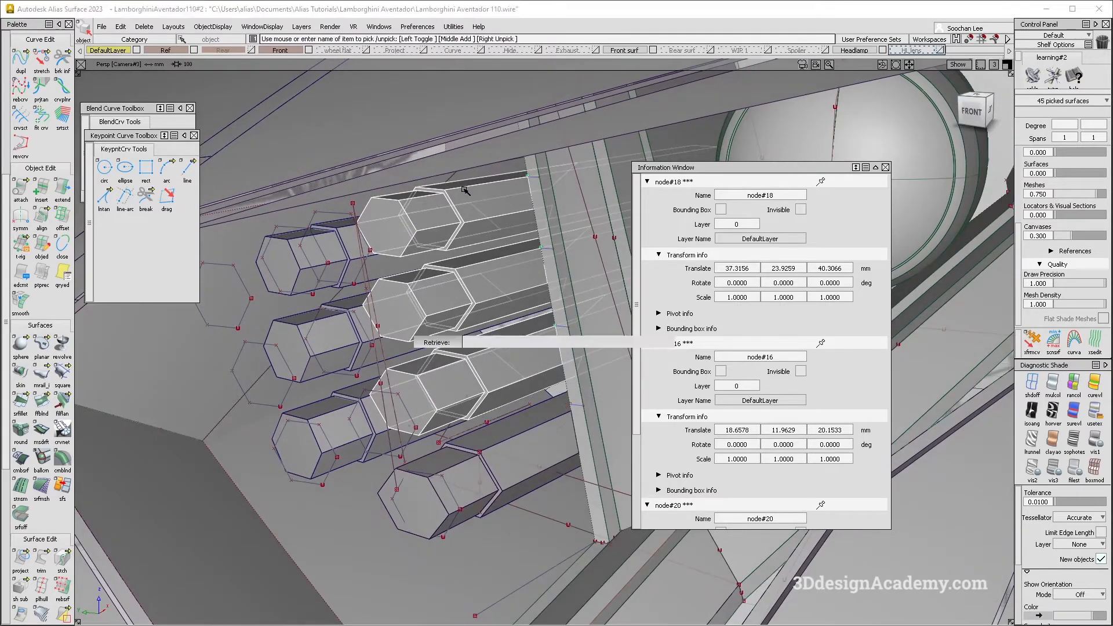
right_click_drag(341, 261, 340, 239, "ctrl+shift")
left_click(340, 227, "ctrl")
left_click_drag(316, 245, 498, 288, "alt+shift")
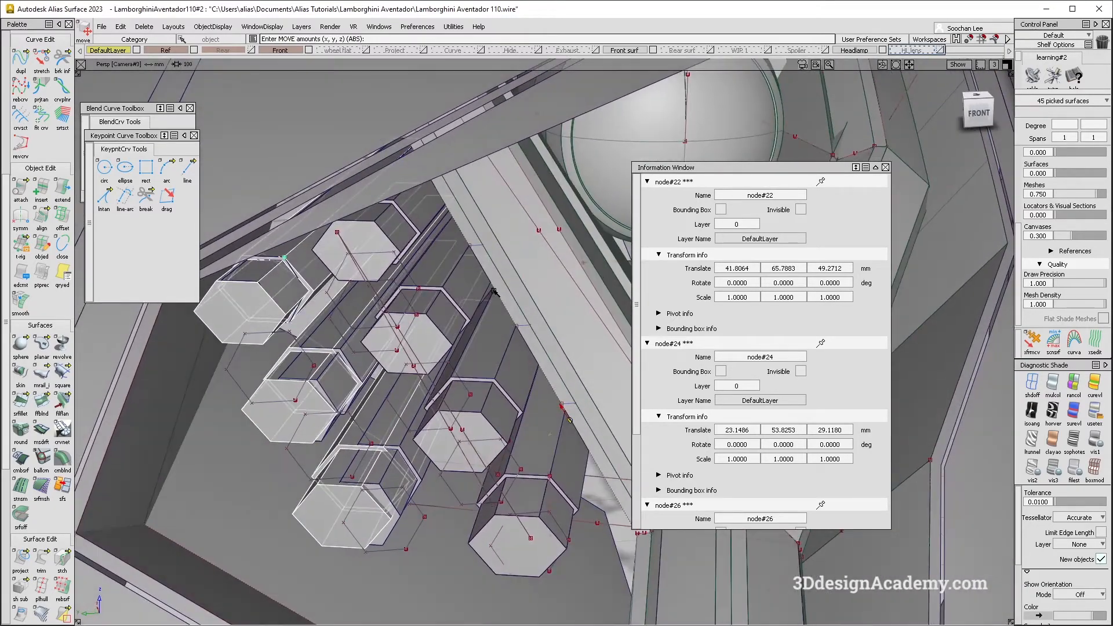
Step: Check the outer lamp row in the reference photo, then return to the model and hide the three new outer copies
key("super+Tab")
left_click(481, 330)
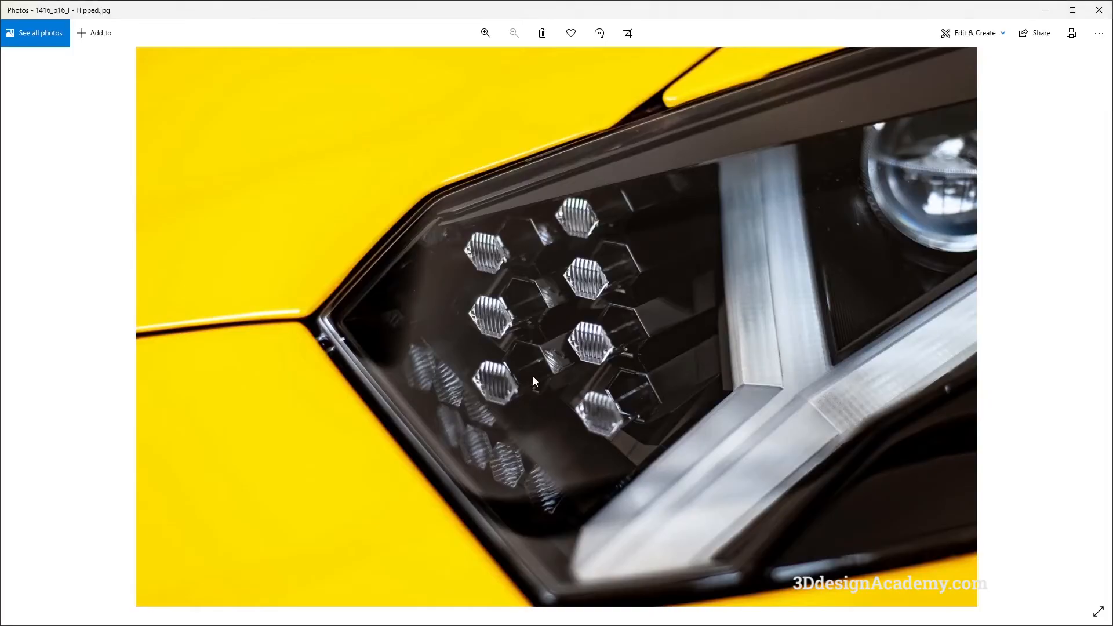
key("alt+Tab")
left_click_drag(568, 328, 415, 328, "alt+shift")
left_click(218, 27)
left_click(223, 71)
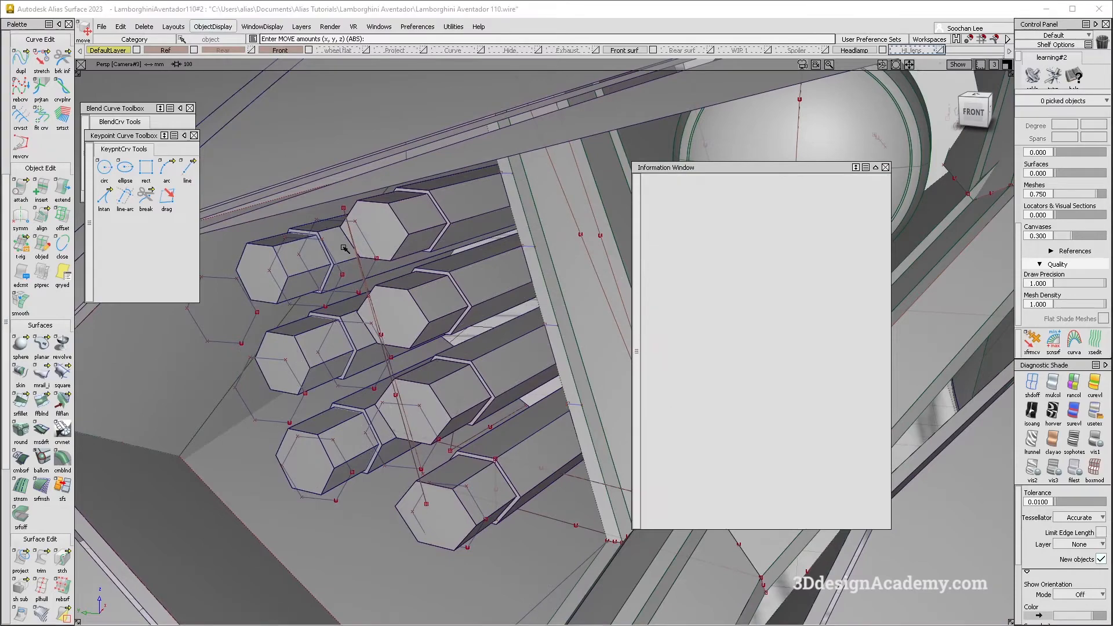
Step: Select the three old outer-row lamps, remove them from view and show the hidden new copies again
left_click_drag(343, 248, 344, 234, "ctrl+shift")
left_click(344, 250)
left_click(366, 344)
left_click(367, 401)
left_click(218, 27)
left_click(223, 71)
left_click(225, 28)
left_click(222, 56)
Step: Compare the spacing and depth of the two lamp rows with the headlight reference photo from several angles
left_click_drag(395, 330, 426, 371, "alt+shift")
right_click_drag(428, 409, 428, 384, "ctrl+shift")
left_click_drag(428, 395, 464, 395, "alt+shift")
right_click_drag(463, 394, 530, 358, "alt+shift")
key("alt+Tab")
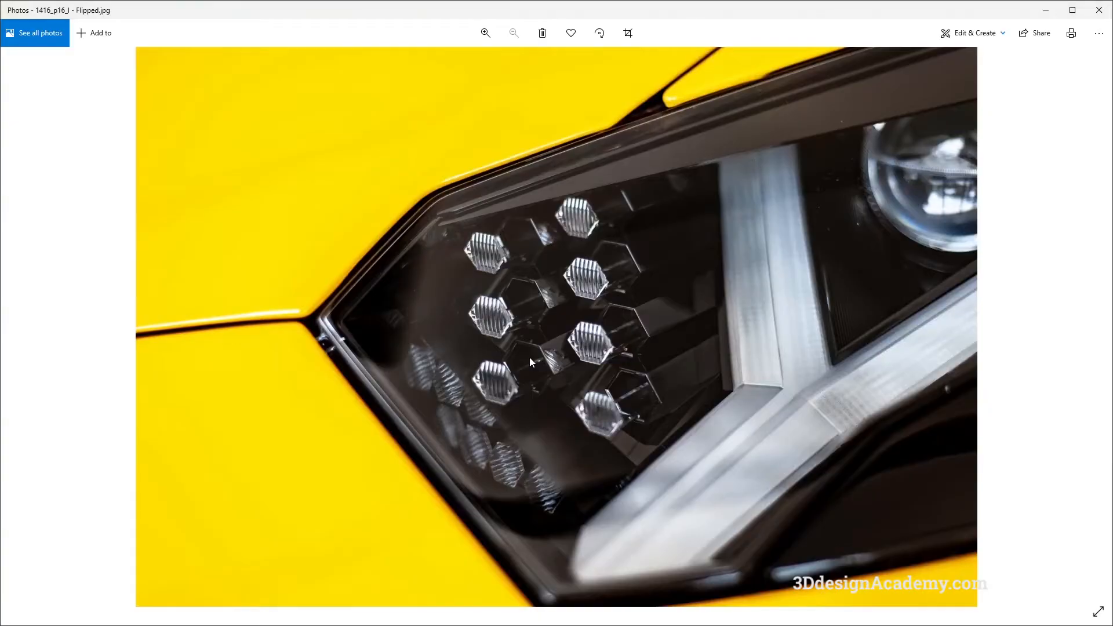
key("alt+Tab")
left_click_drag(530, 357, 324, 354, "alt+shift")
key("alt+Tab")
key("alt+Tab")
key("alt+Tab")
key("alt+Tab")
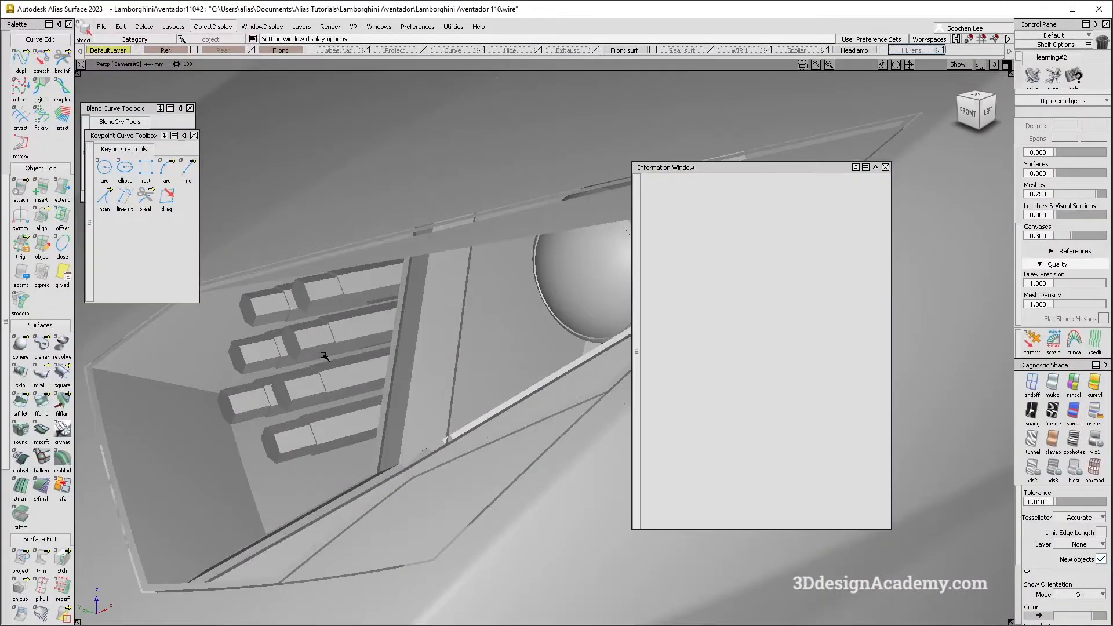
key("alt+Tab")
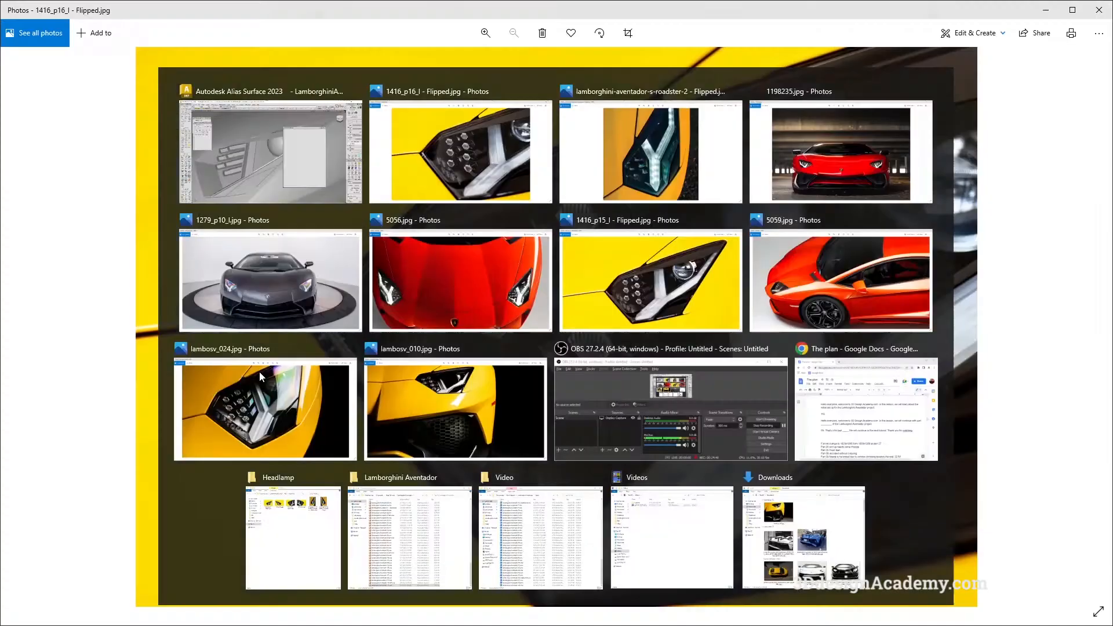
key("alt+Tab")
left_click_drag(383, 372, 408, 373, "alt+shift")
key("alt+Tab")
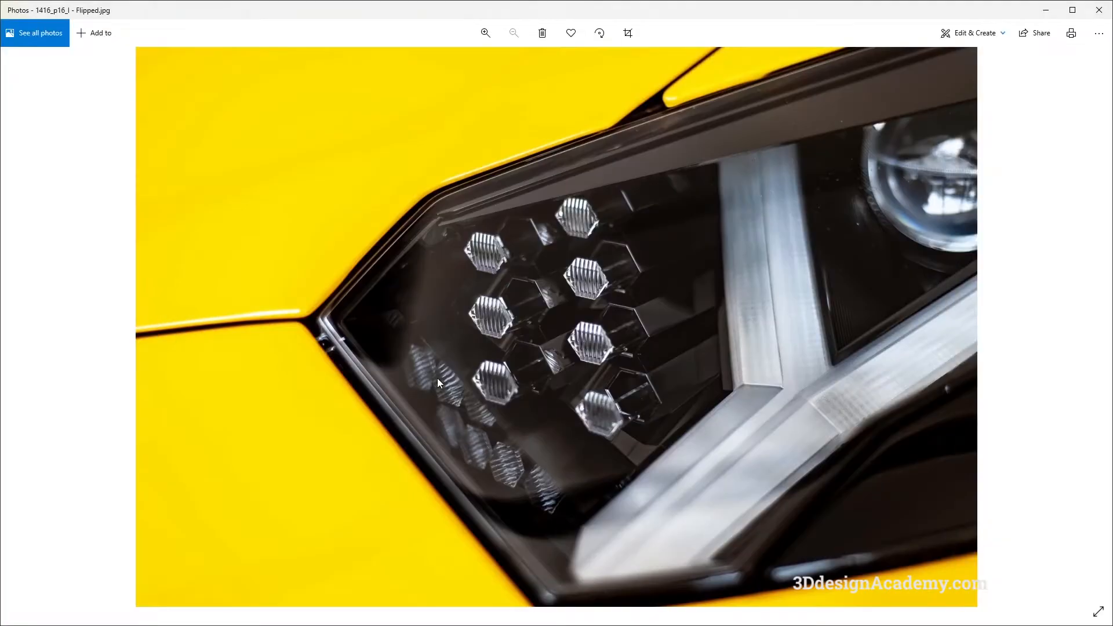
key("alt+Tab")
Step: Select the three outer-row lamps and try placing their shared pivot along the lowest outer tube's edge
left_click(336, 352)
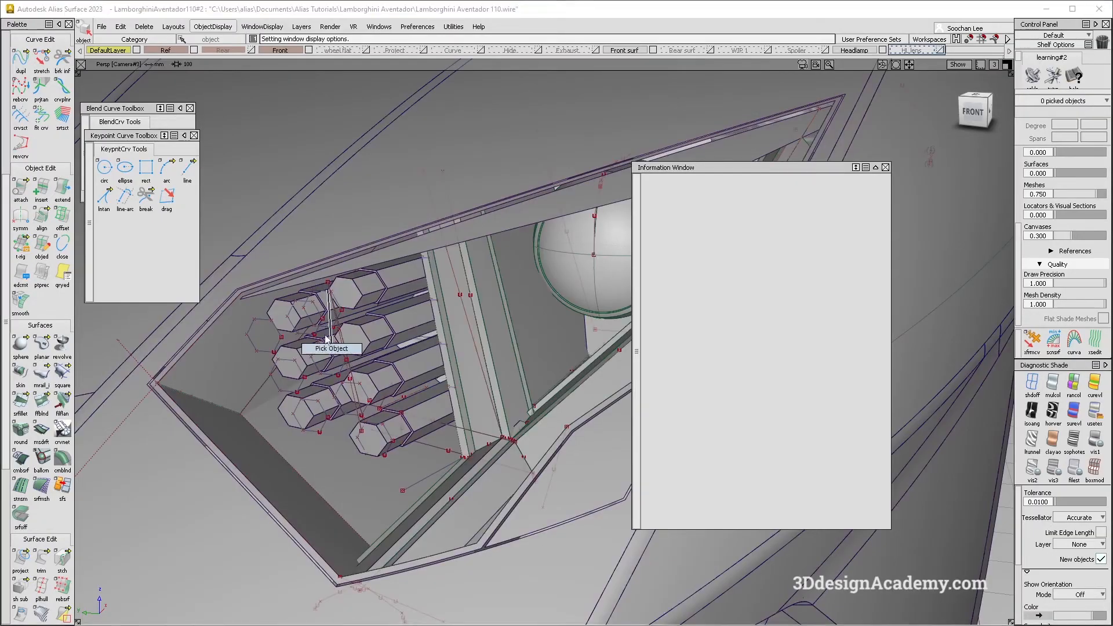
left_click(323, 307)
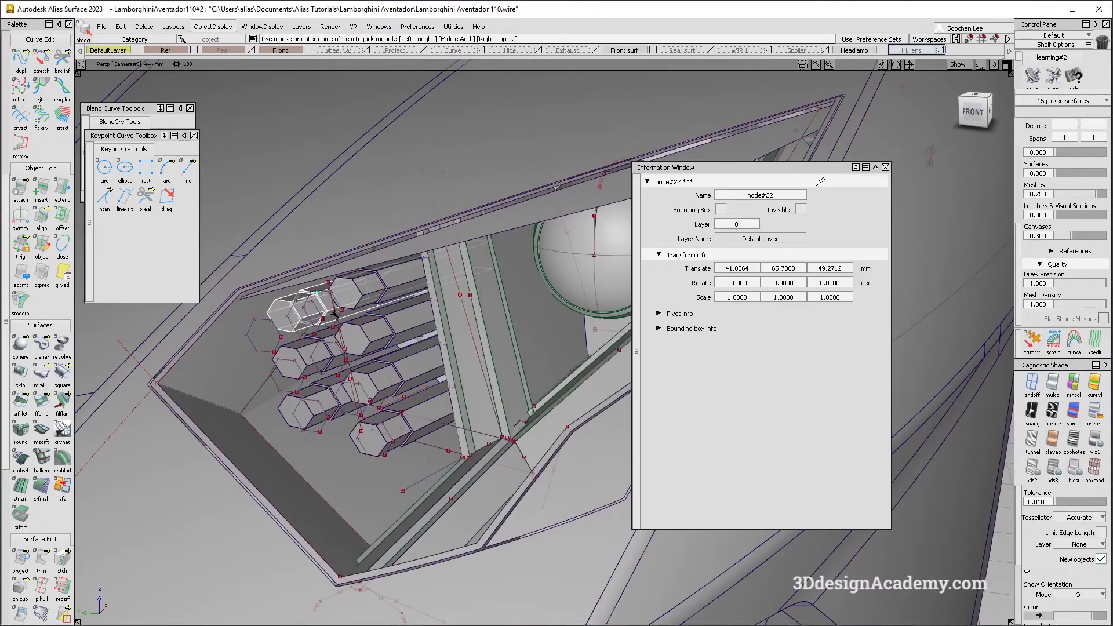
left_click(303, 353)
left_click(325, 397)
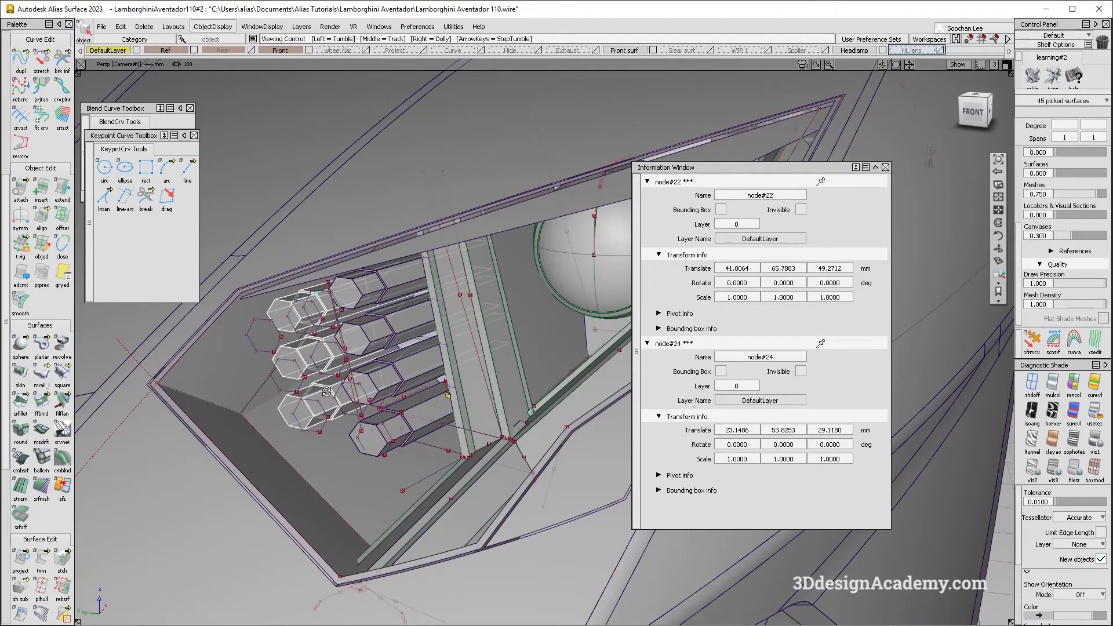
right_click_drag(326, 397, 365, 409, "alt+shift")
left_click_drag(365, 409, 351, 427, "alt+shift")
left_click_drag(350, 428, 352, 385, "ctrl+shift")
middle_click_drag(352, 385, 352, 385, "ctrl+shift")
left_click(358, 366, "ctrl")
key("ctrl+z")
left_click_drag(371, 349, 372, 348, "ctrl+shift")
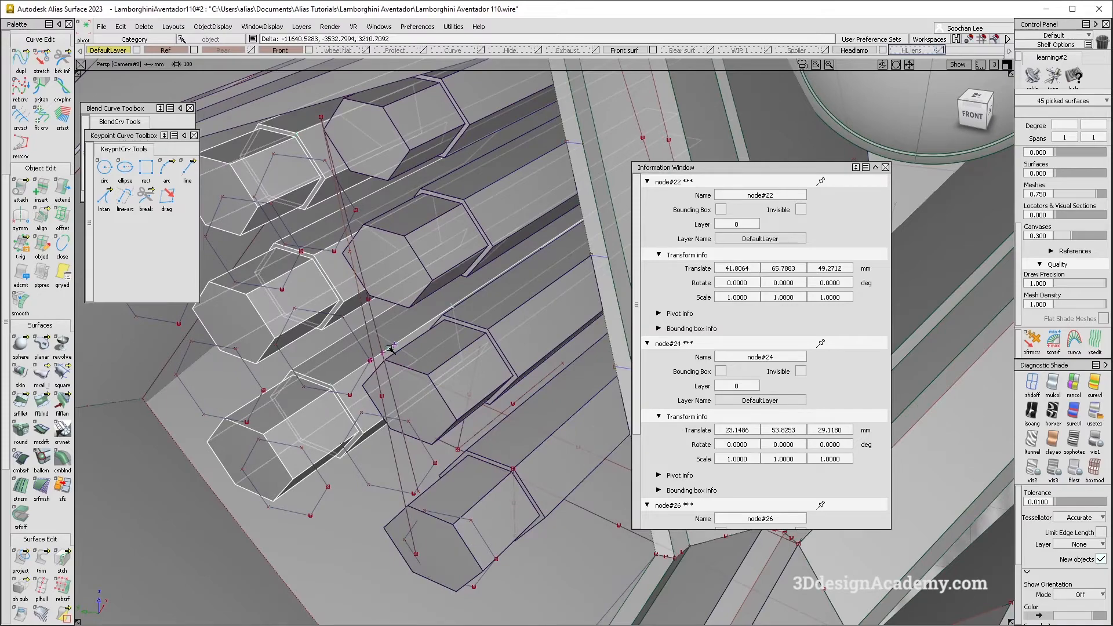
left_click_drag(342, 376, 428, 300, "ctrl")
key("ctrl+z")
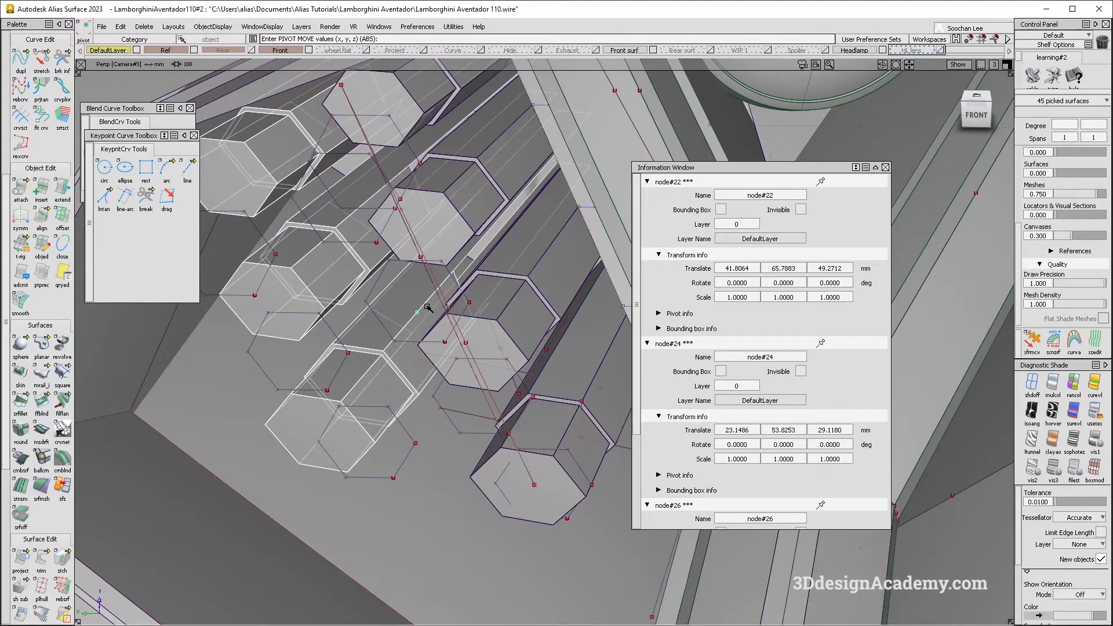
Step: Try to move the three outer-row lamps by their shared pivot, then undo the move
key("Insert")
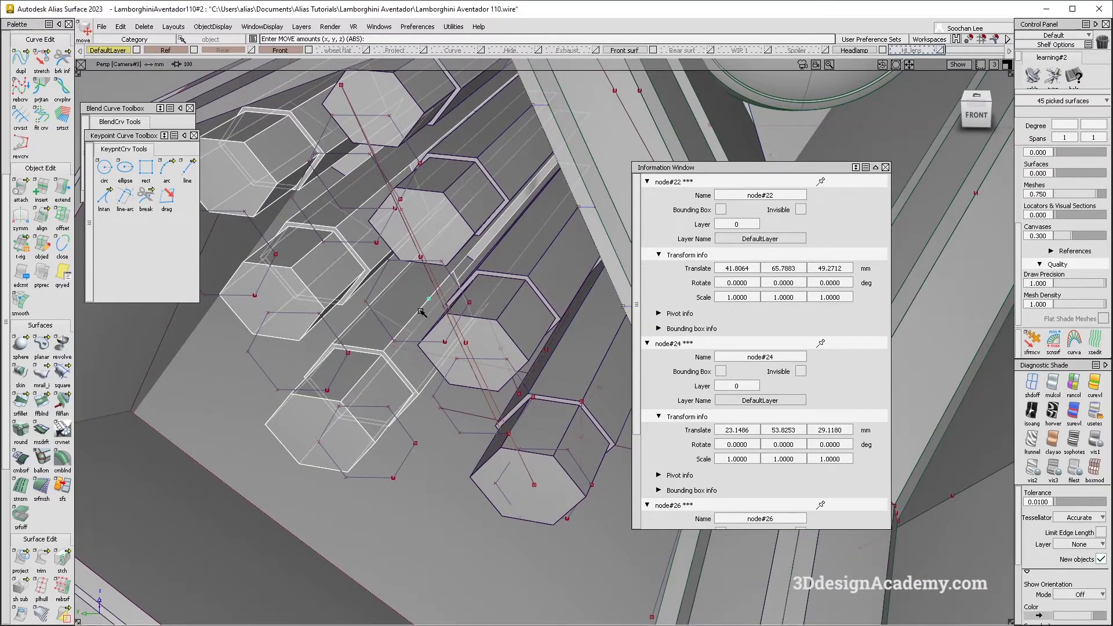
left_click_drag(421, 312, 101, 78)
key("ctrl+z")
Step: Duplicate the upper edge of the lowest outer lamp's tube as a curve and reselect the three outer-row lamps
left_click(21, 60)
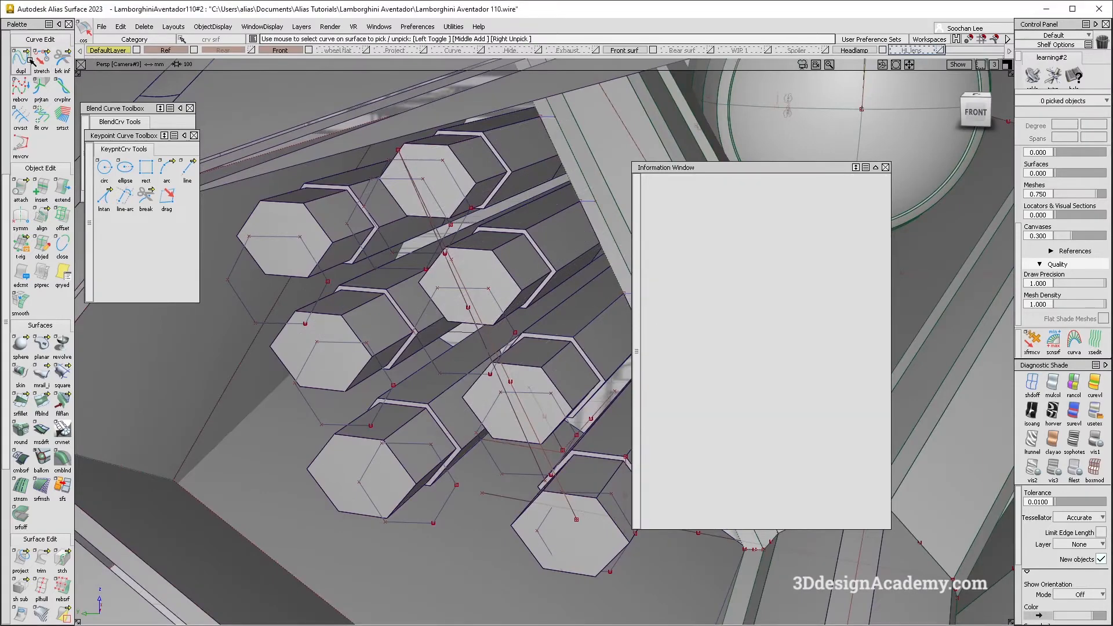
left_click(450, 398)
left_click_drag(450, 398, 384, 391, "alt+shift")
left_click(394, 420)
left_click(327, 315)
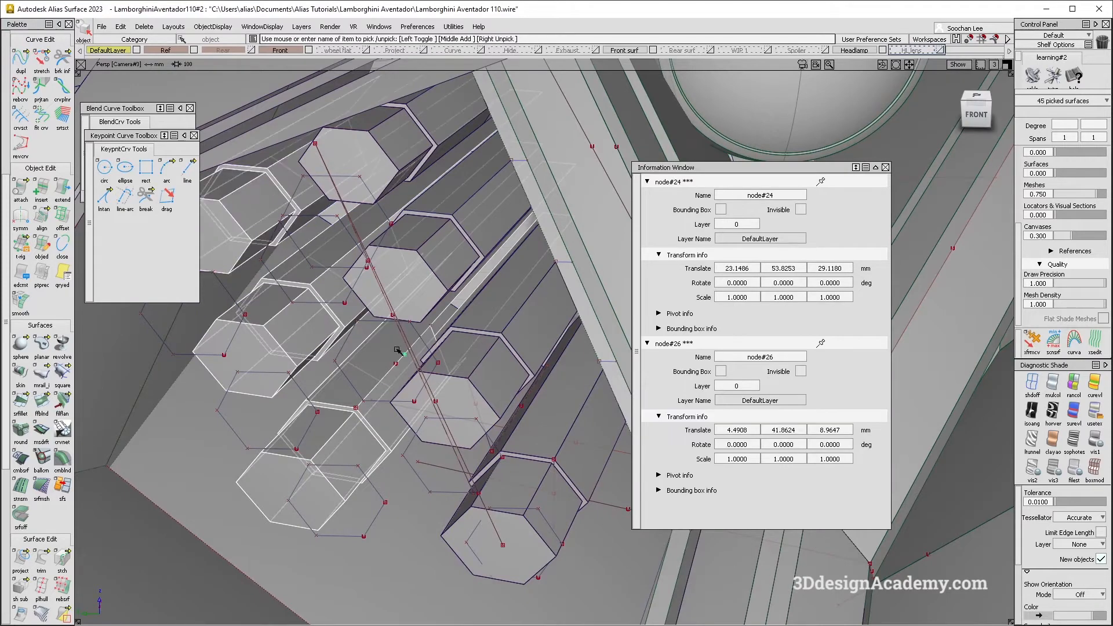
Step: Set the three outer-row lamps' pivot on the tube edge and shift them relative to the inner row
middle_click_drag(388, 402, 437, 328, "ctrl+shift")
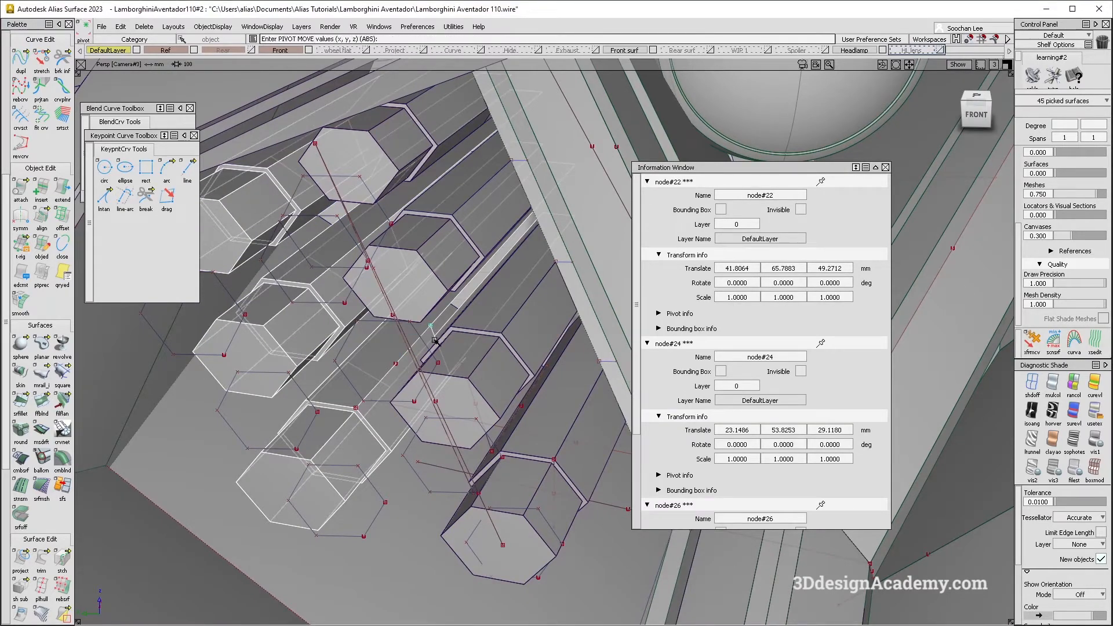
left_click_drag(424, 335, 485, 415)
right_click_drag(512, 440, 417, 382, "ctrl+shift")
Step: Compare the shifted outer lamp row with the reference photo in a shaded view from several angles
key("alt+Tab")
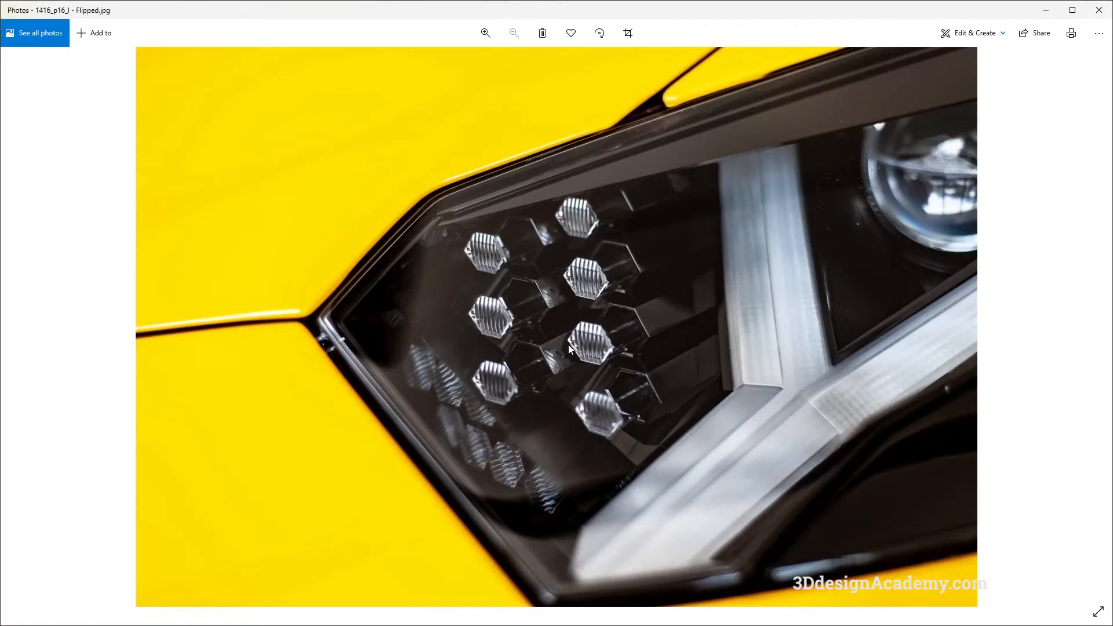
key("alt+Tab")
left_click_drag(410, 373, 502, 371, "alt+shift")
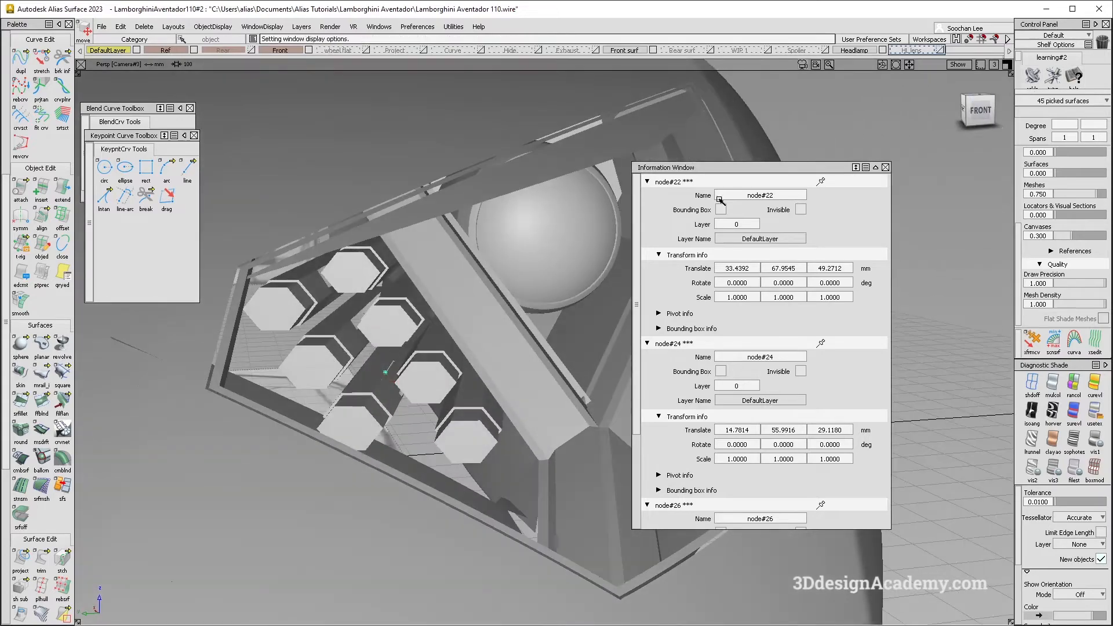
left_click_drag(395, 296, 283, 306, "alt+shift")
right_click_drag(284, 306, 306, 275, "alt+shift")
left_click_drag(305, 275, 363, 333, "alt+shift")
key("alt+Tab")
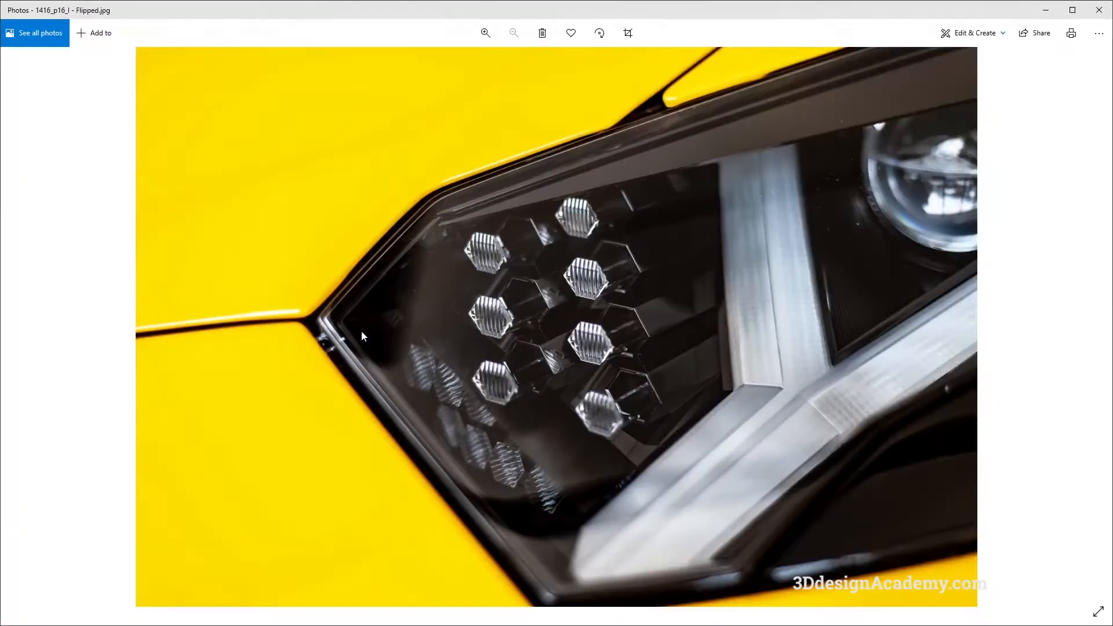
key("alt+Tab")
left_click_drag(417, 373, 375, 425, "alt+shift")
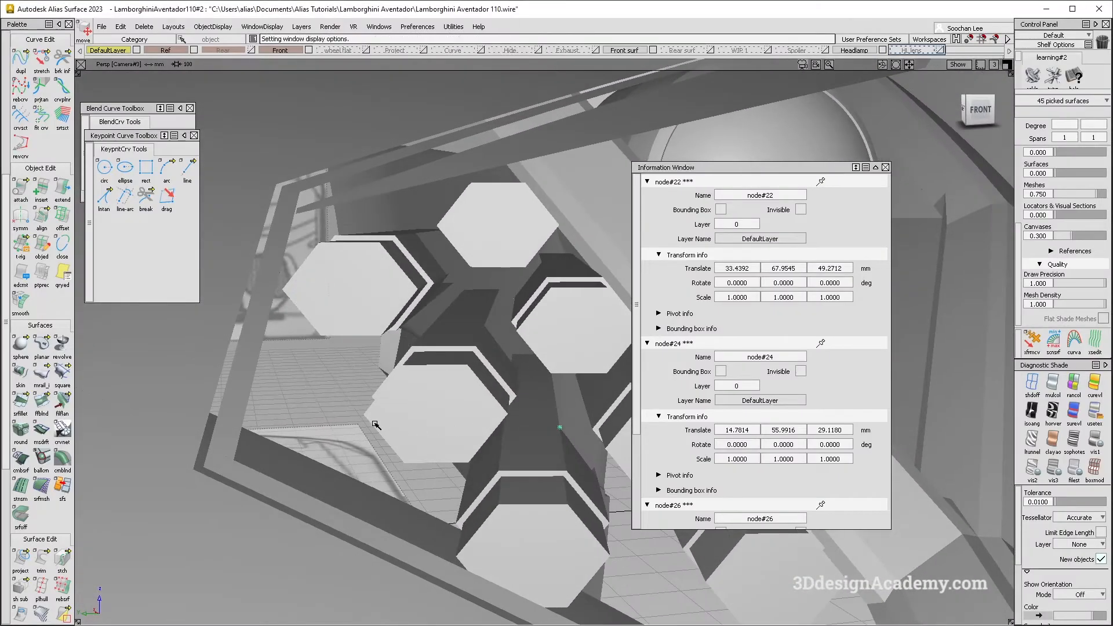
Step: Fine-tune the three outer-row lamps against the reference photo, placing the uppermost at about X 30.47, Y 64.93, Z 49.27 mm
middle_click_drag(357, 406, 376, 406)
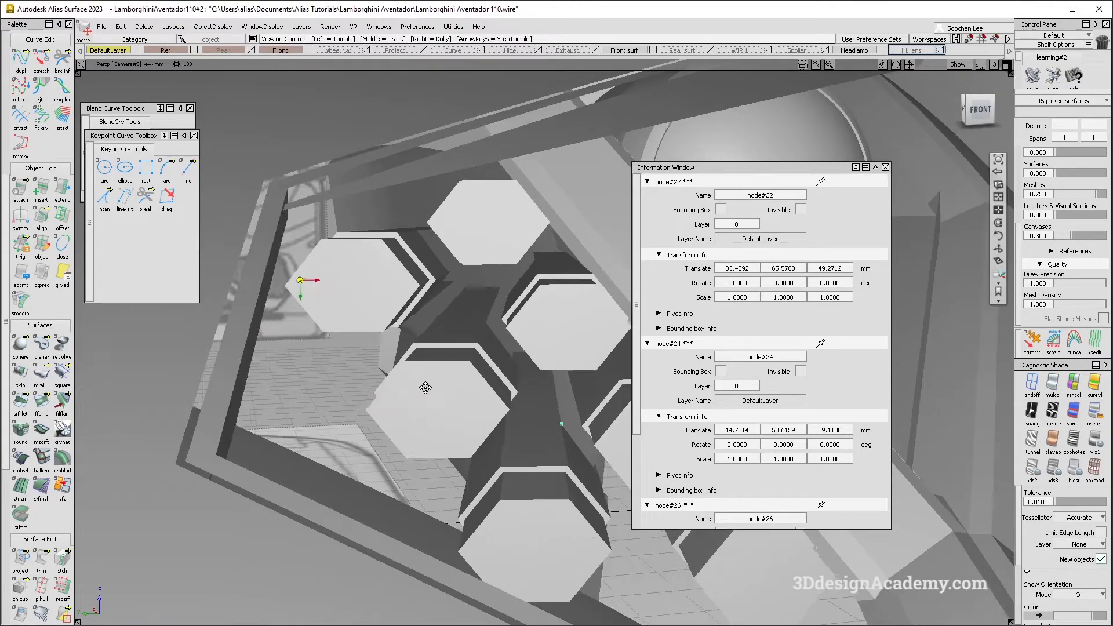
left_click_drag(384, 405, 452, 329, "alt+shift")
key("alt+Tab")
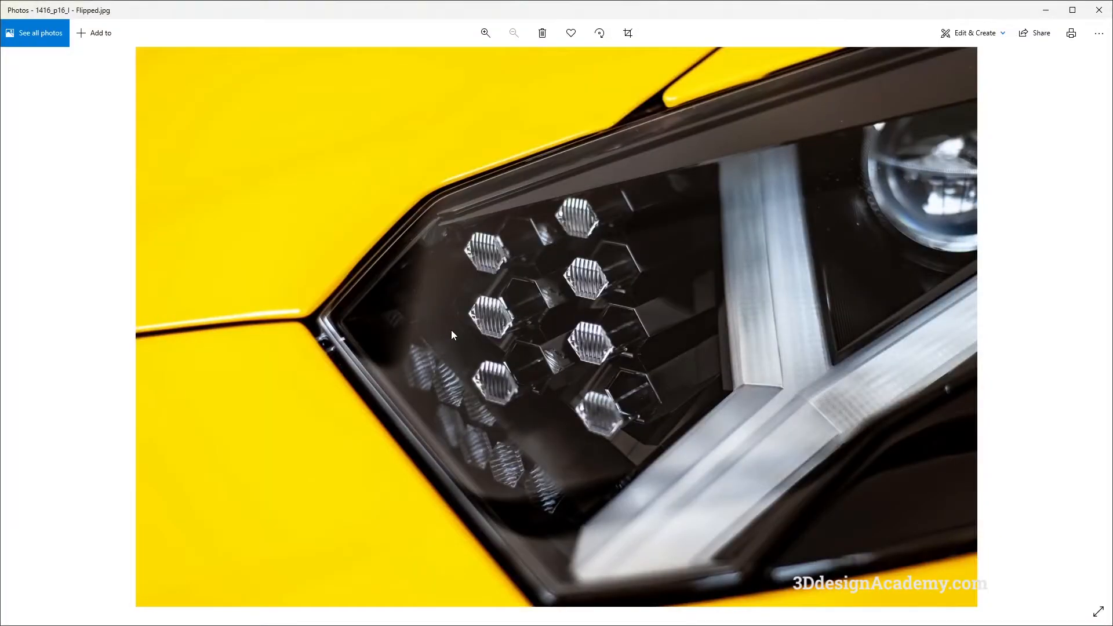
key("alt+Tab")
mouse_move(451, 331)
left_mouse_down("alt+shift")
mouse_move(467, 348)
mouse_move(530, 336)
mouse_move(441, 339)
mouse_move(448, 313)
left_mouse_up("alt+shift")
right_click_drag(427, 362, 422, 323, "ctrl+shift")
left_click_drag(423, 323, 422, 322, "ctrl+alt")
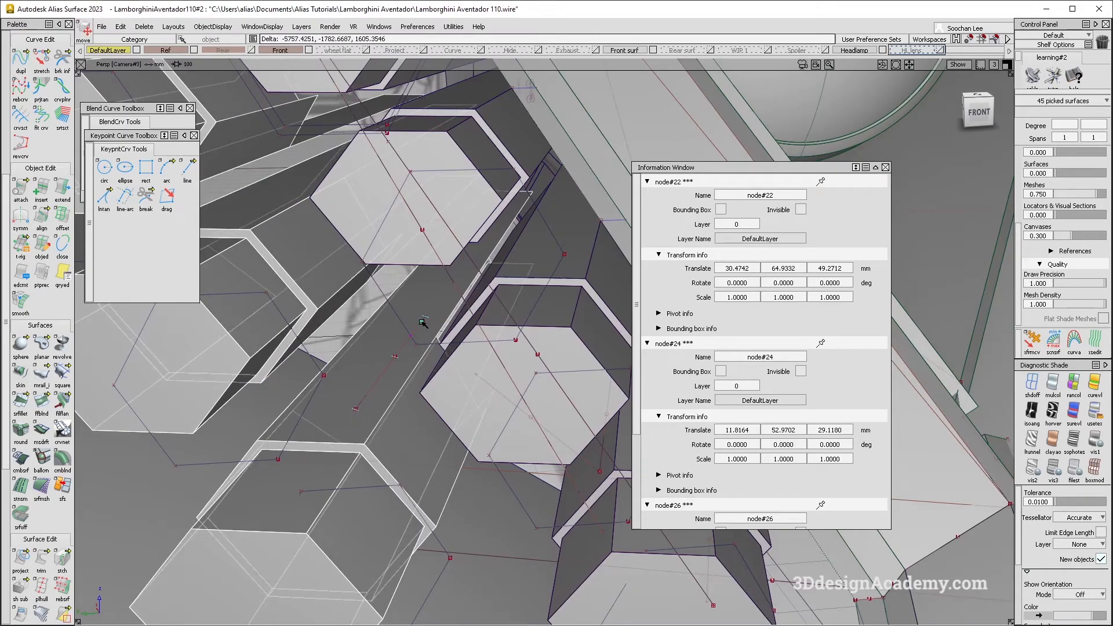
Step: Examine the adjusted lamp rows and the diagonal bar's lower end against the reference photo
left_click_drag(489, 333, 400, 364, "alt+shift")
key("alt+Tab")
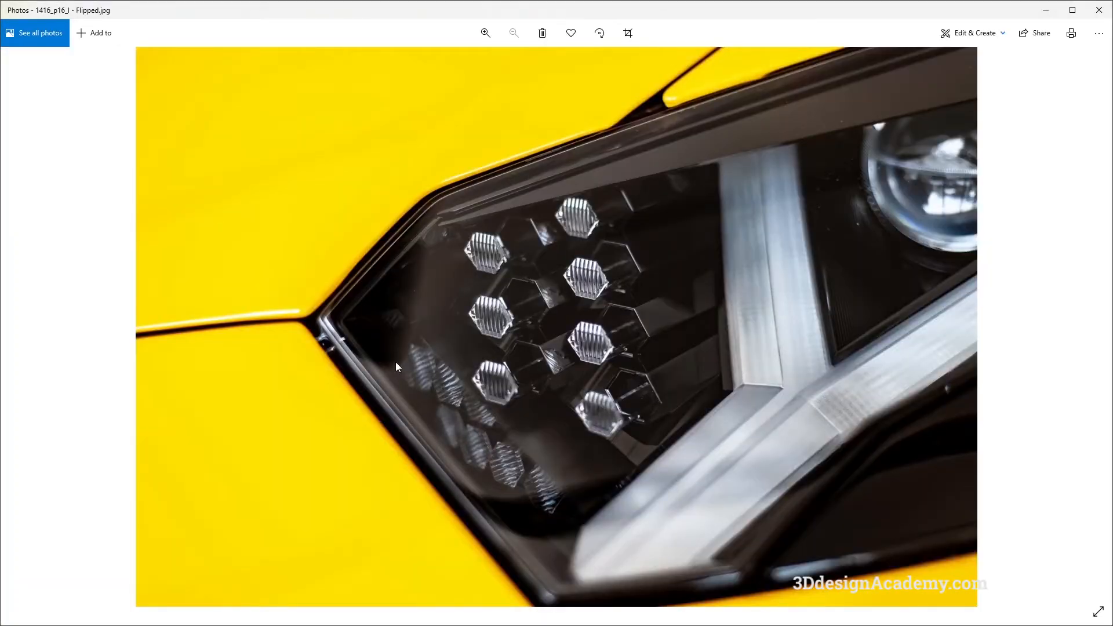
key("alt+Tab")
left_click_drag(395, 362, 432, 398, "alt+shift")
left_click_drag(433, 398, 484, 331, "ctrl+shift")
mouse_move(483, 331)
right_mouse_down("alt+shift")
mouse_move(530, 369)
mouse_move(468, 345)
right_mouse_up("alt+shift")
mouse_move(467, 346)
left_mouse_down("alt+shift")
mouse_move(410, 353)
mouse_move(471, 380)
mouse_move(451, 323)
mouse_move(490, 384)
left_mouse_up("alt+shift")
right_click_drag(491, 384, 420, 362, "ctrl+shift")
left_click_drag(518, 394, 533, 431, "ctrl+shift")
right_click_drag(533, 431, 502, 394, "alt+shift")
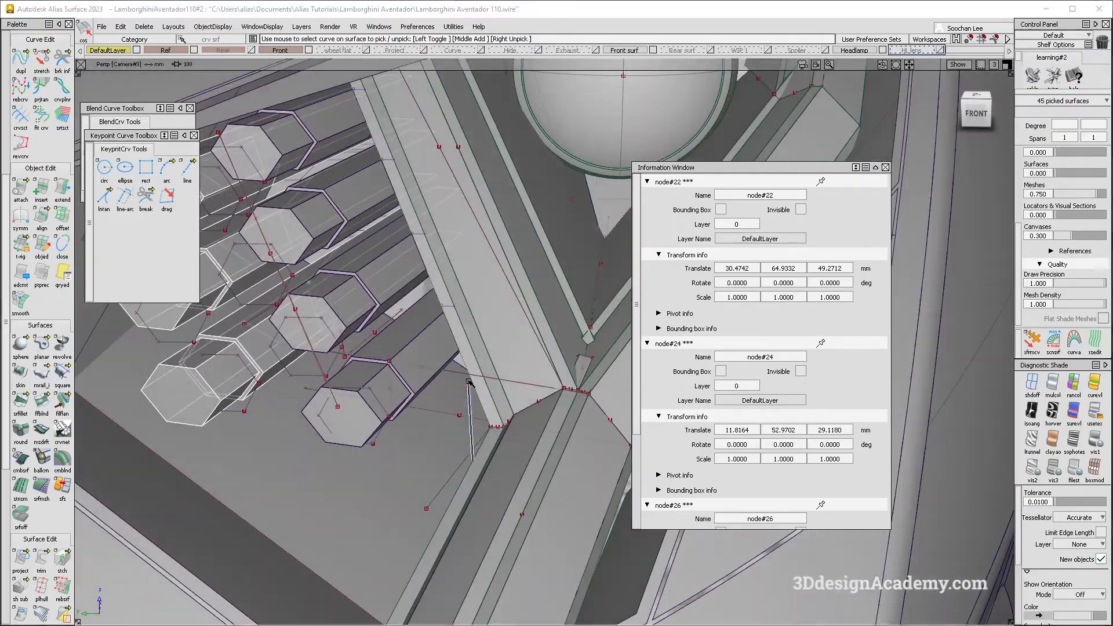
Step: Clear the lamp selection and compare the area between the lowest lamps and the bar junction with the reference photo
key("alt+Tab")
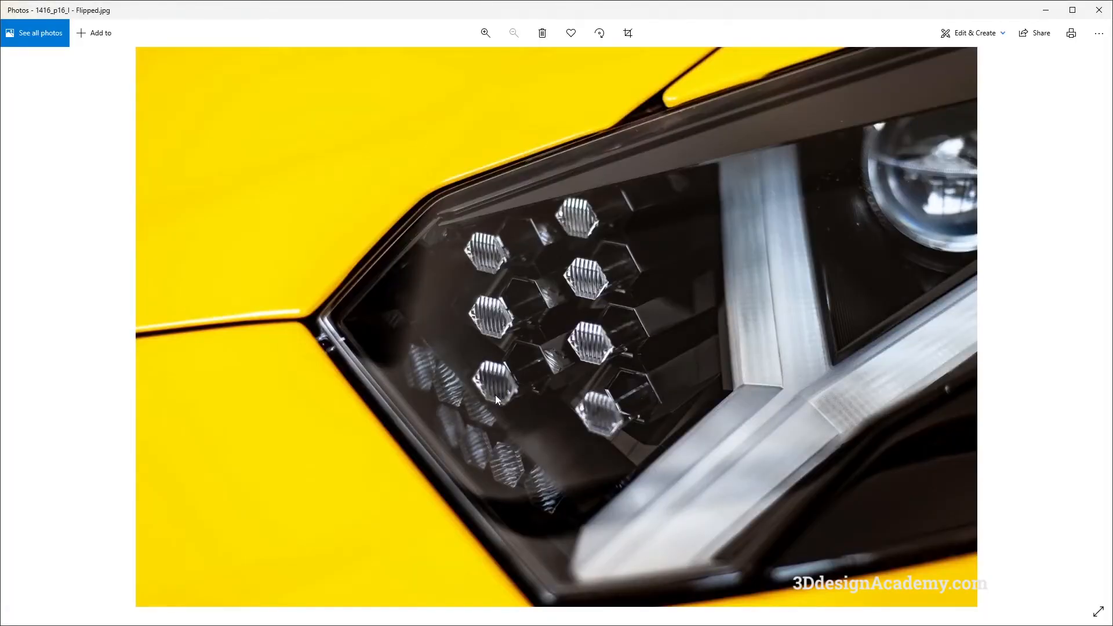
key("alt+Tab")
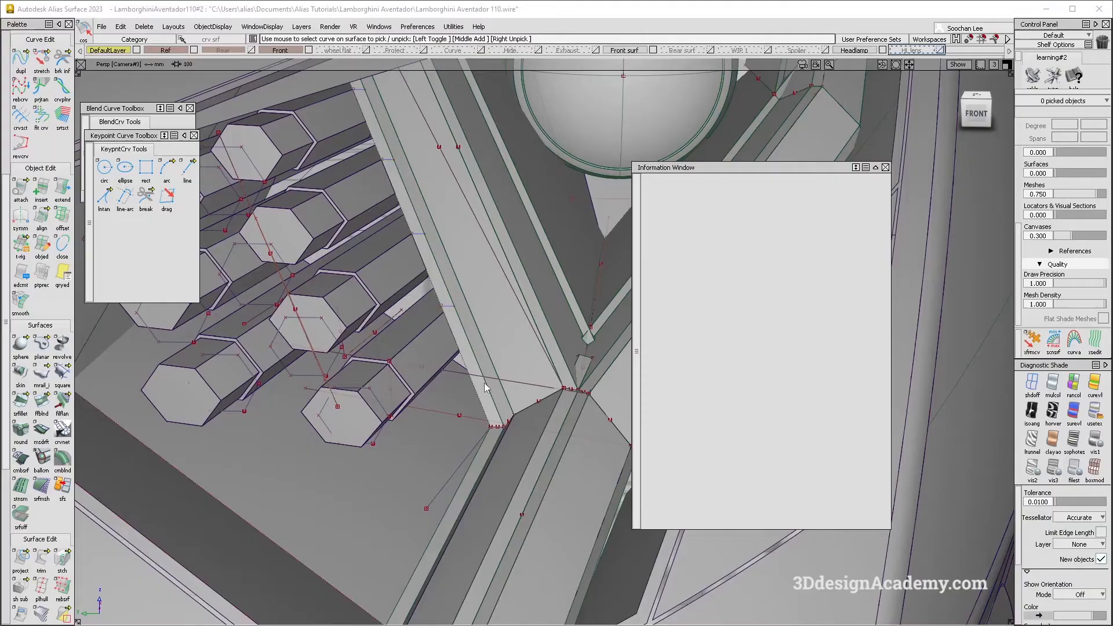
left_click_drag(345, 440, 415, 473, "alt+shift")
key("alt+Tab")
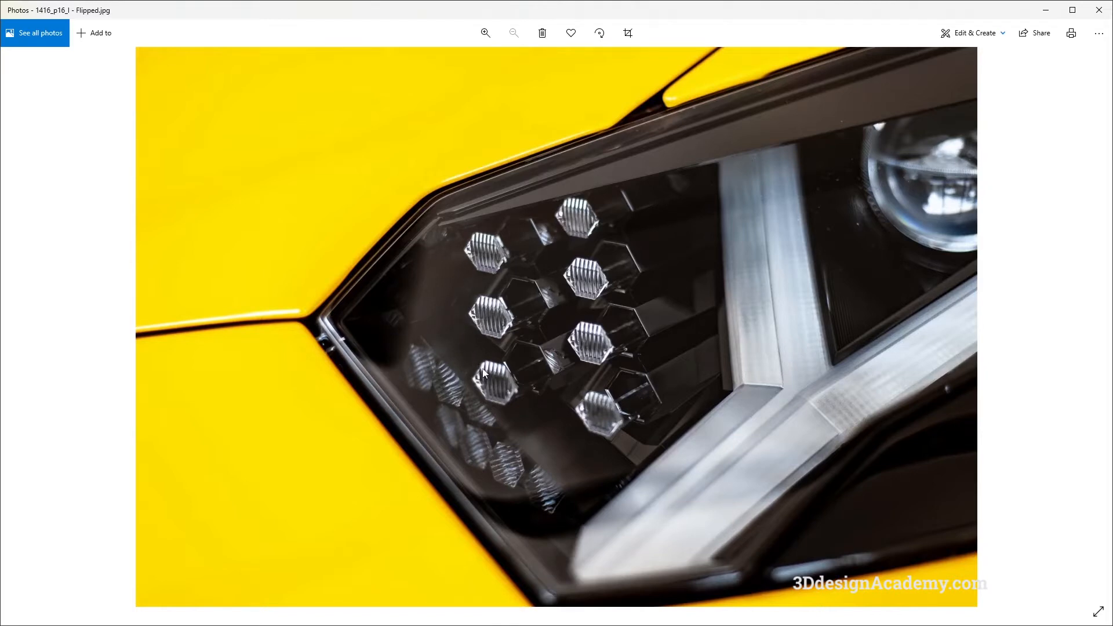
key("alt+Tab")
mouse_move(430, 415)
left_mouse_down("alt+shift")
mouse_move(368, 461)
mouse_move(504, 341)
left_mouse_up("alt+shift")
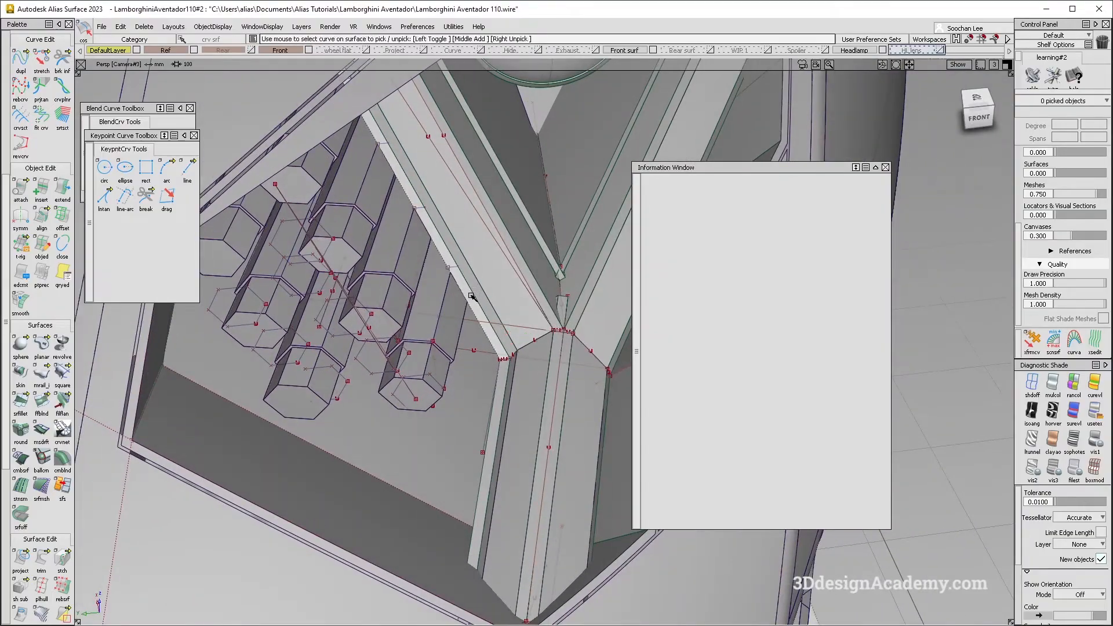
key("alt+Tab")
key("alt+Tab")
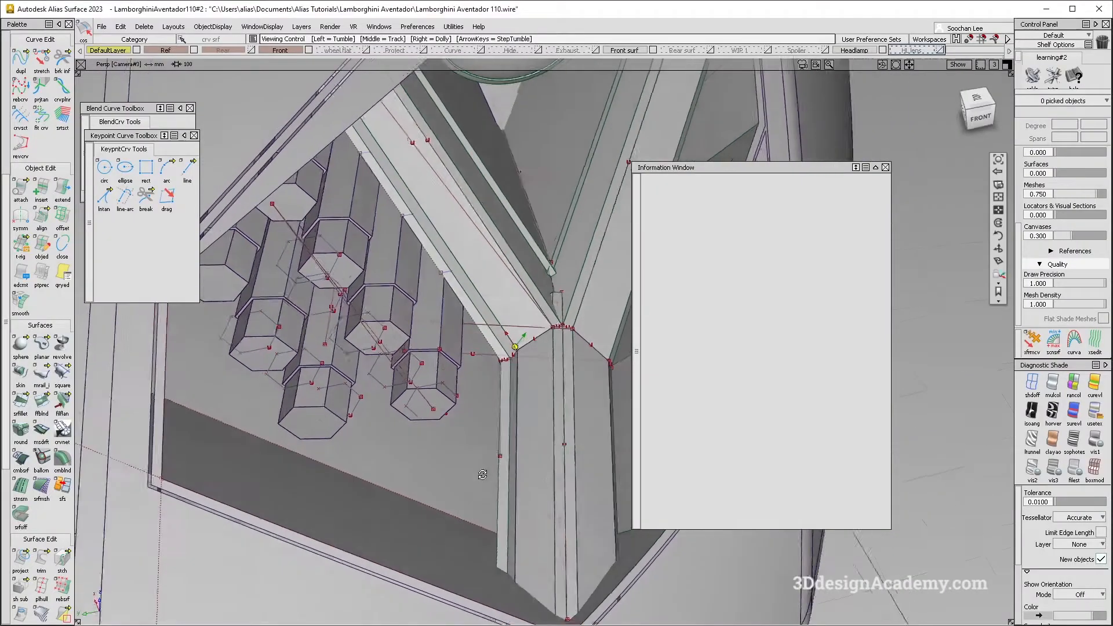
Step: Draw a vertical edit-point curve about 38 mm long downward from the outer corner of the diagonal bar's lower end
scroll(33, 101, "up", 3)
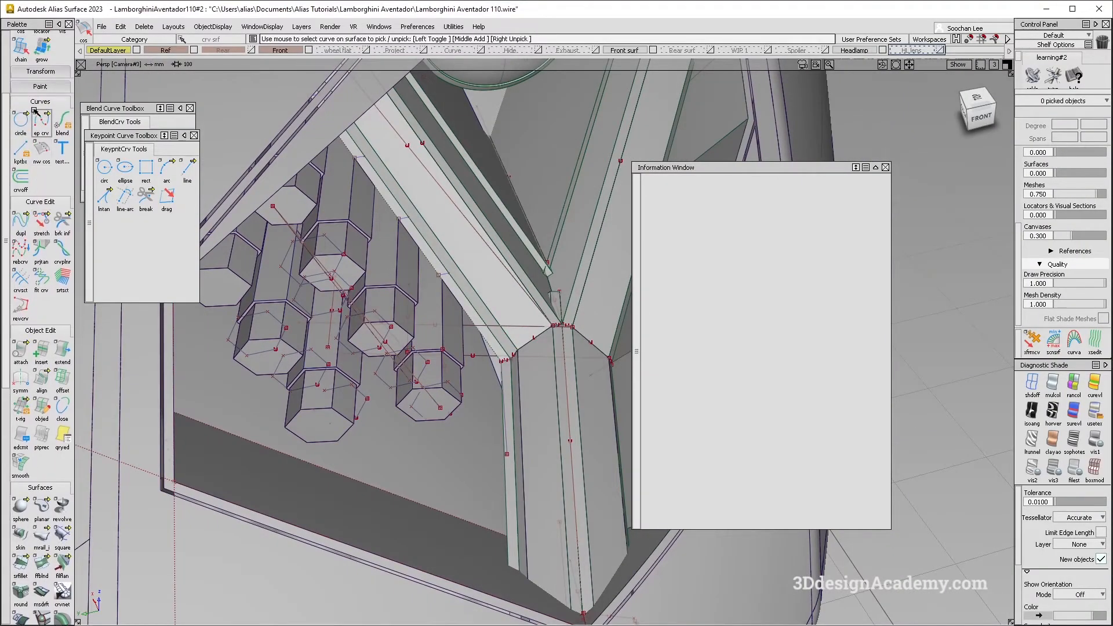
right_click_drag(334, 265, 373, 248, "alt+shift")
left_click_drag(373, 249, 421, 226, "alt+shift")
left_click_drag(525, 416, 530, 435, "alt+shift")
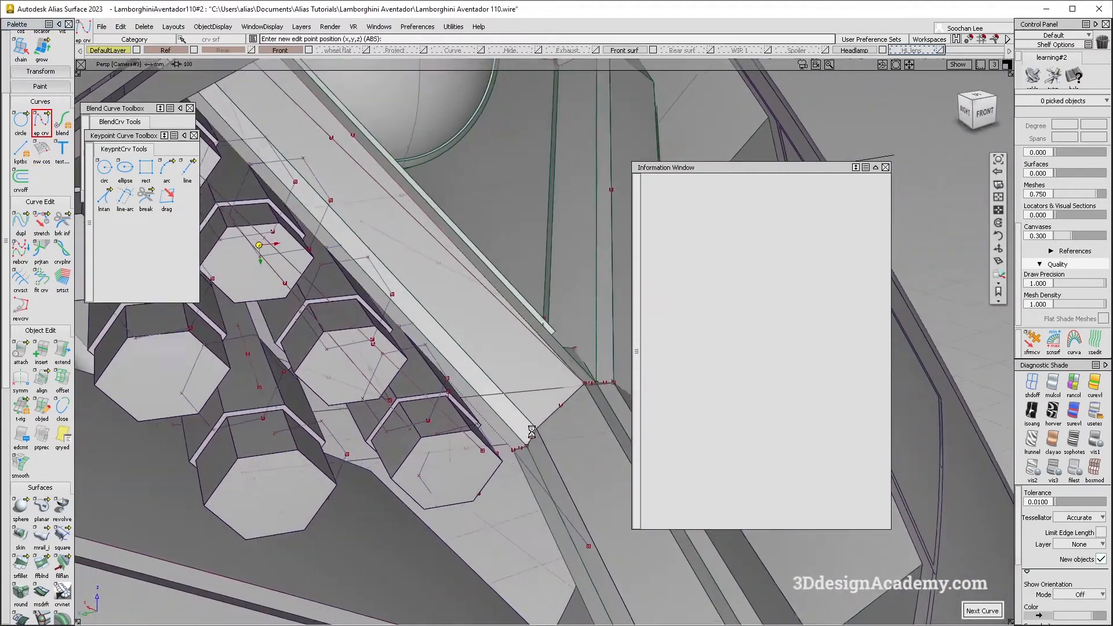
middle_click_drag(529, 435, 478, 373, "alt+shift")
right_click_drag(478, 373, 465, 368, "alt+shift")
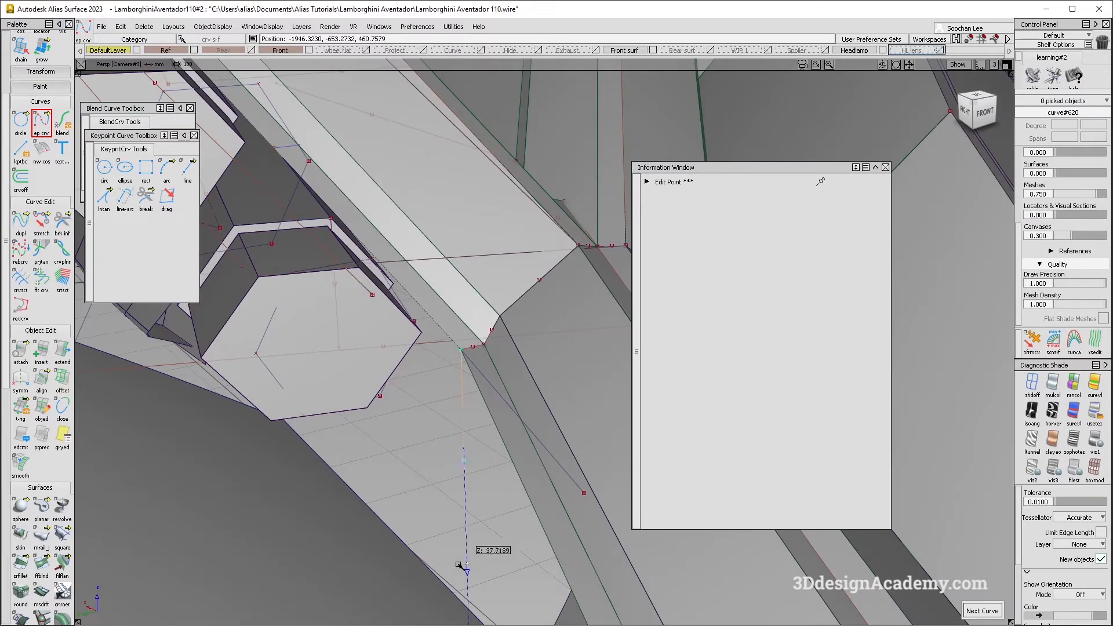
middle_click_drag(459, 565, 452, 445, "alt+shift")
left_click_drag(452, 445, 431, 438, "alt+shift")
Step: Stretch the curve's lower end sideways towards the lamps so that it slants away from the bar
left_click(41, 222)
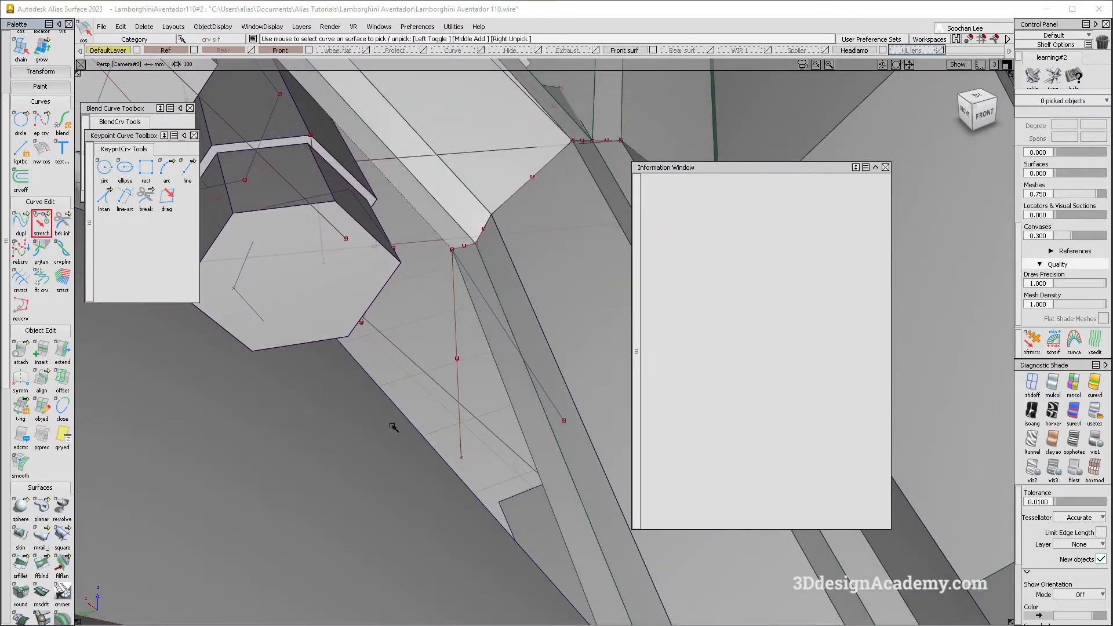
left_click(462, 436)
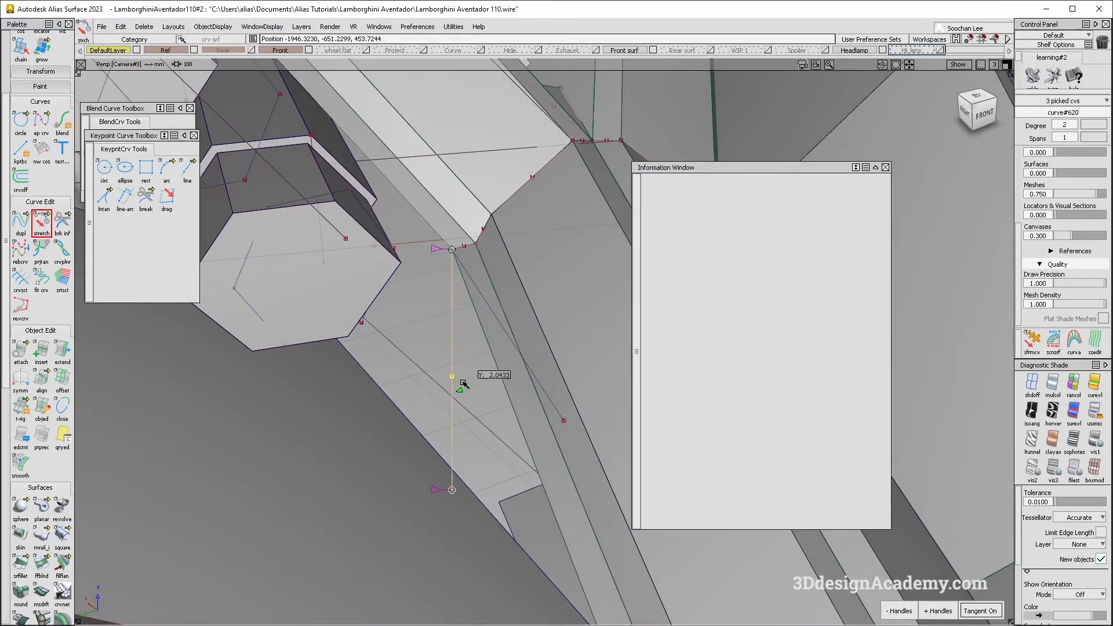
middle_click_drag(463, 383, 396, 394)
left_click_drag(427, 429, 400, 452, "alt+shift")
left_click_drag(403, 458, 373, 328, "ctrl+shift")
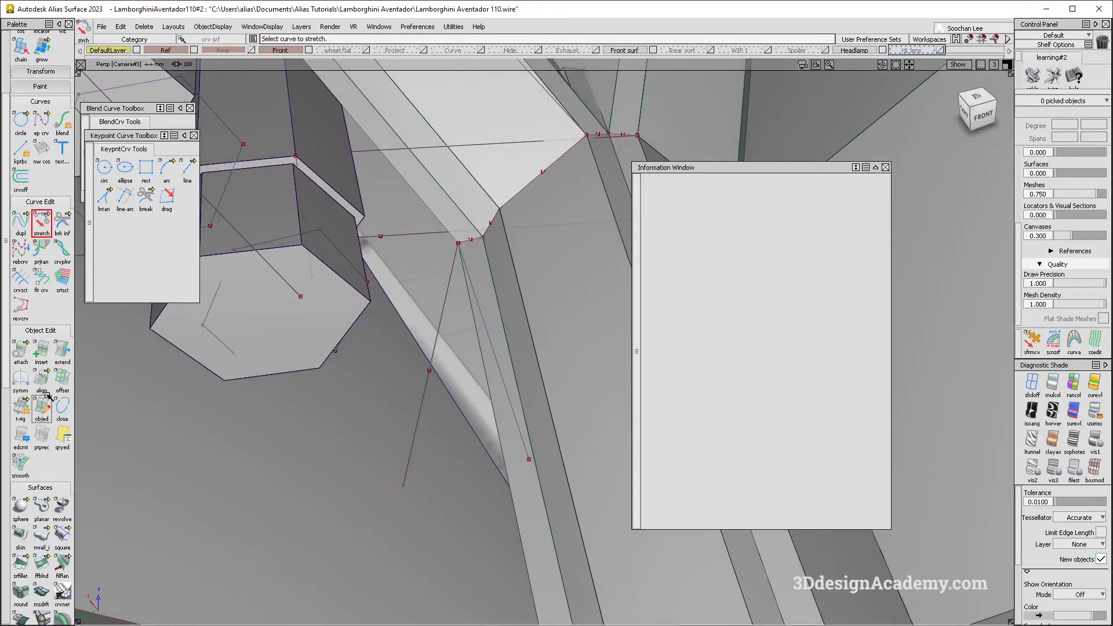
Step: Build a one-rail surface from the slanted curve along the lower bar's outer edge with Explicit Control off
scroll(44, 506, "down", 1)
left_click(43, 503)
left_click(447, 301)
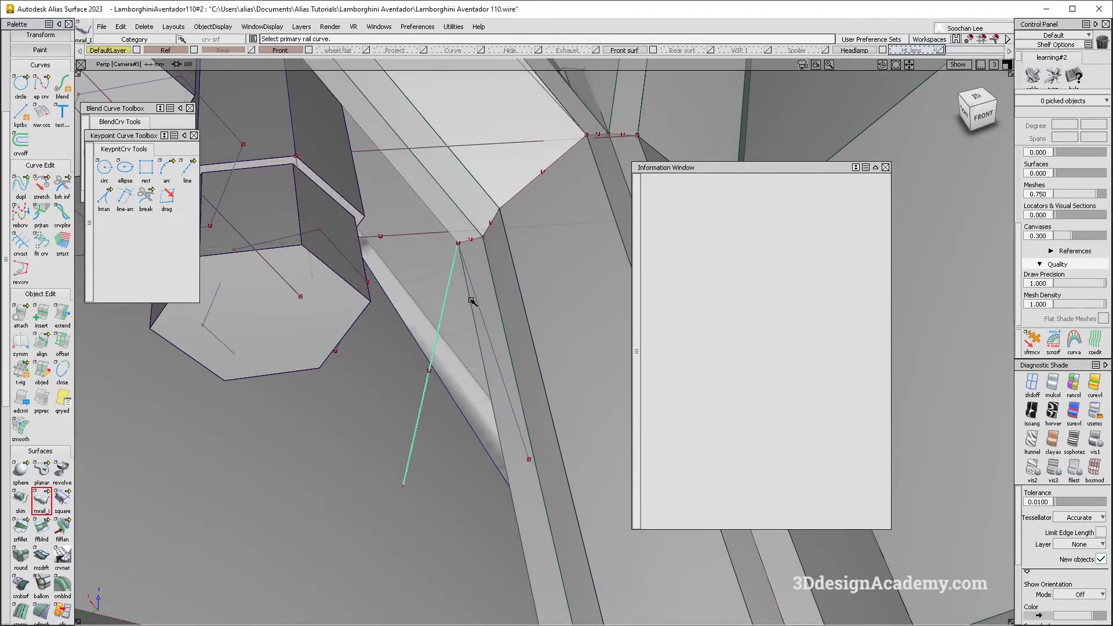
left_click(470, 295)
right_click_drag(429, 314, 841, 305, "alt+shift")
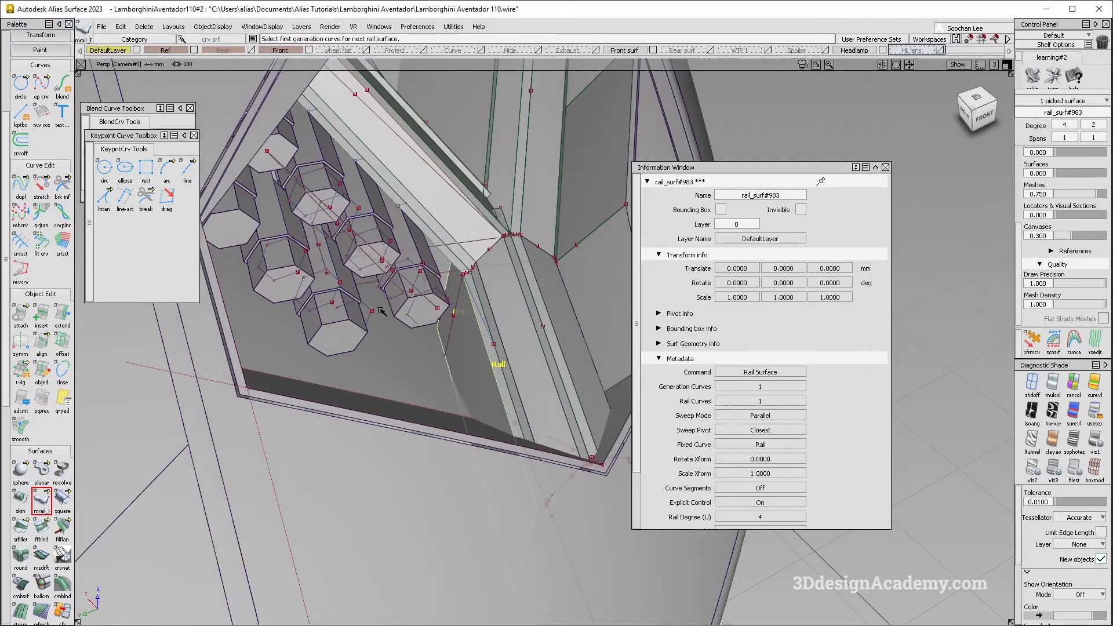
left_click(885, 167)
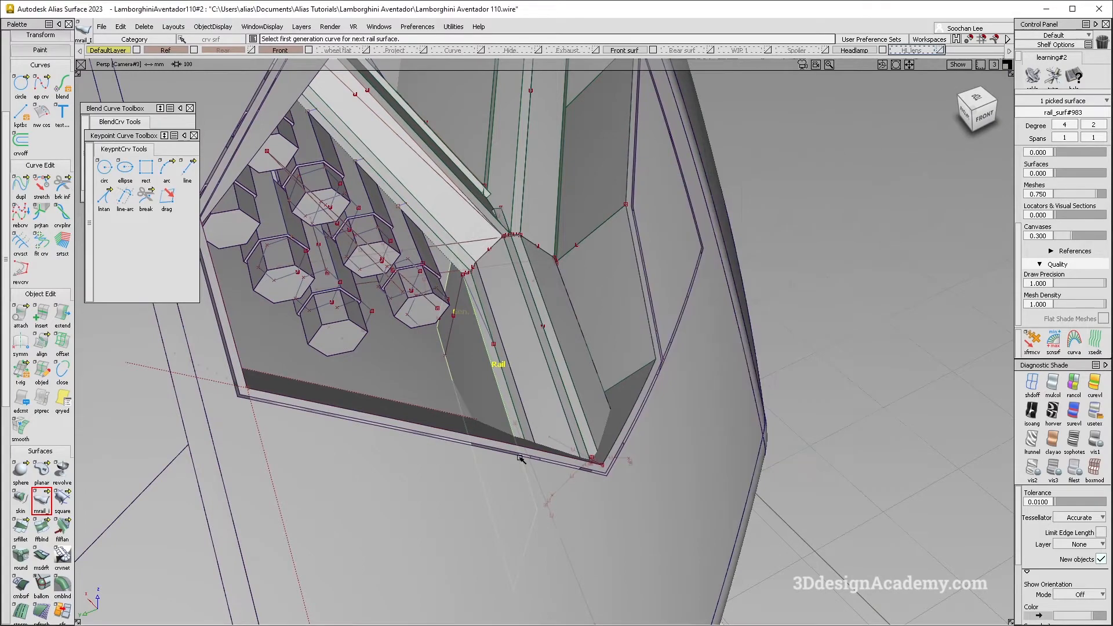
left_click(472, 347)
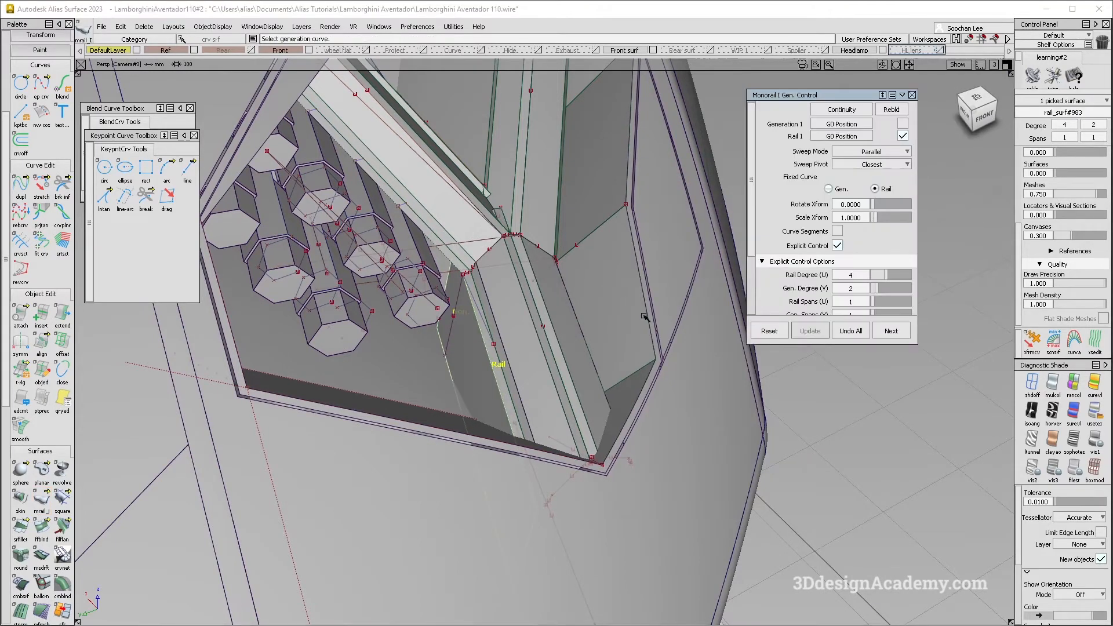
left_click(838, 246)
Step: Examine the junction of the bars and the new side surface from several angles
mouse_move(465, 285)
left_mouse_down("alt+shift")
mouse_move(595, 354)
mouse_move(489, 396)
left_mouse_up("alt+shift")
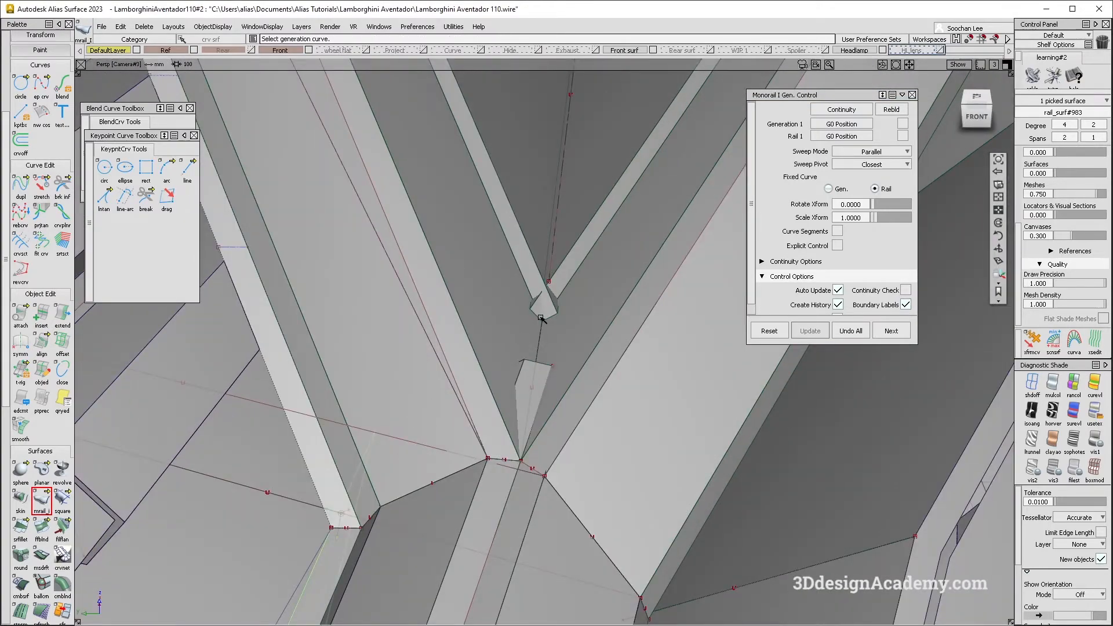
scroll(546, 296, "up", 3)
scroll(554, 300, "down", 4)
left_click_drag(485, 356, 400, 449, "alt+shift")
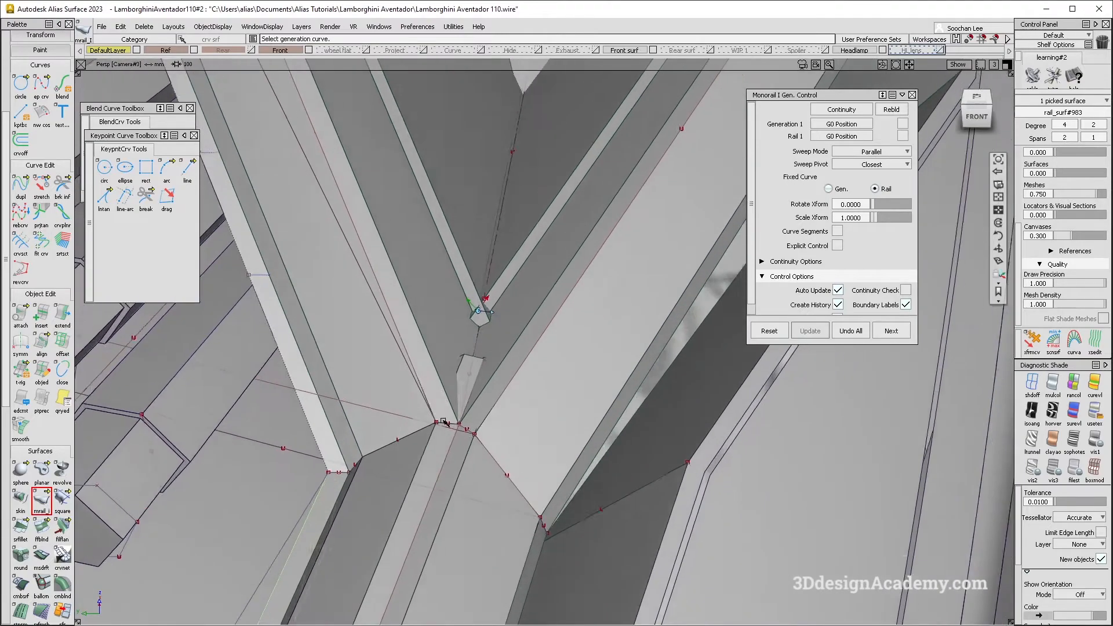
middle_click_drag(394, 455, 476, 391, "alt+shift")
left_click_drag(477, 391, 514, 368, "alt+shift")
scroll(516, 369, "up", 2)
Step: Try a second one-rail surface from the slanted curve at the bar junction
left_click_drag(428, 425, 371, 415, "ctrl+shift")
left_click(38, 504)
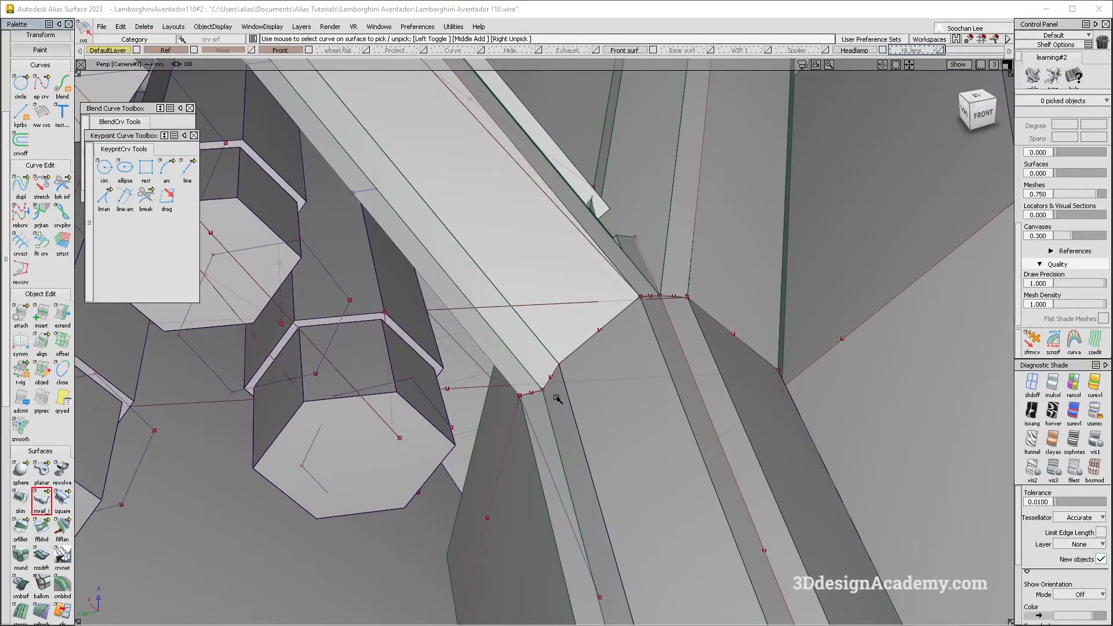
left_click(515, 415)
left_click(518, 438)
left_click(477, 343)
left_click_drag(476, 345, 429, 369, "alt+shift")
scroll(506, 393, "down", 3)
key("ctrl+z")
Step: Compare the side surface beside the bar junction with the reference photo from several angles
key("alt+Tab")
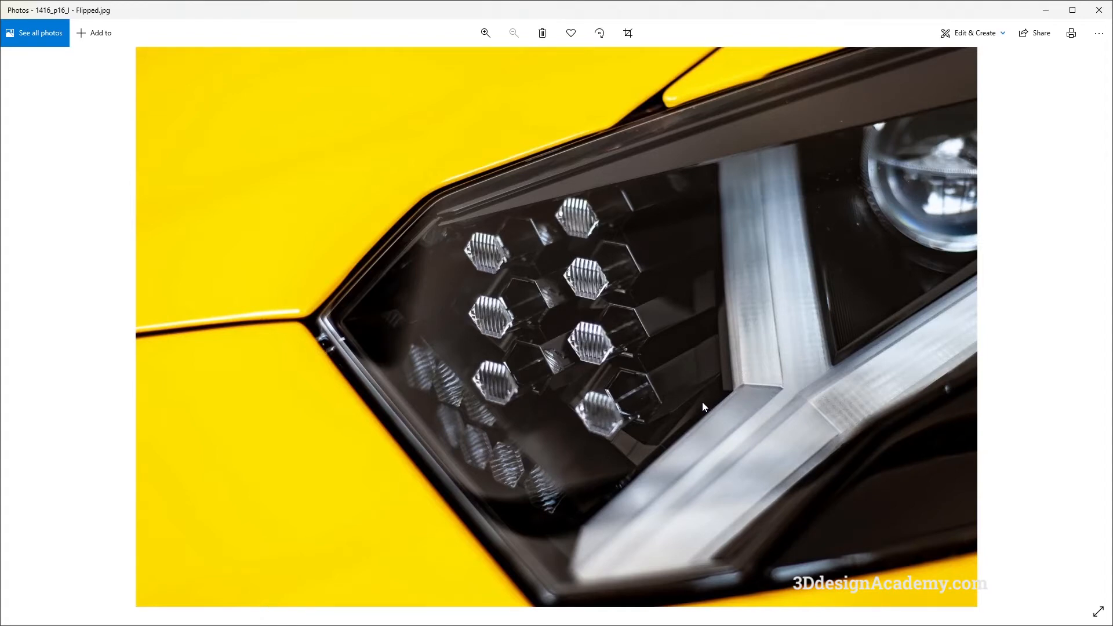
key("alt+Tab")
left_click_drag(399, 316, 460, 301, "alt+shift")
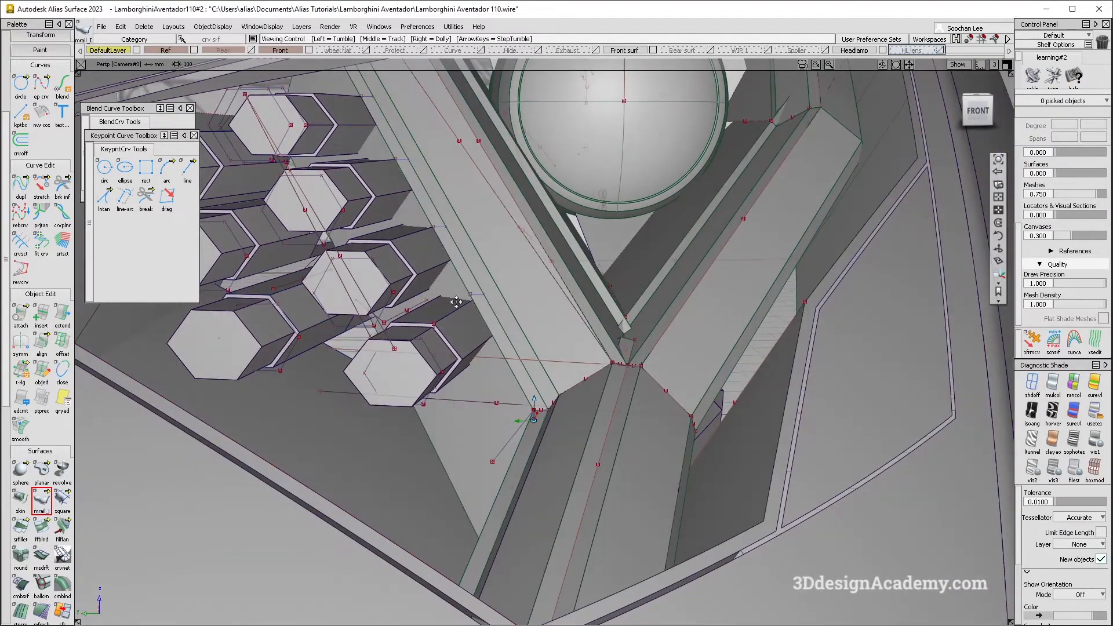
middle_click_drag(460, 301, 504, 355, "alt+shift")
left_click(513, 347)
left_click(516, 359)
left_click_drag(516, 360, 497, 318, "alt+shift")
middle_click_drag(496, 318, 623, 330, "alt+shift")
left_click_drag(623, 331, 649, 415, "alt+shift")
middle_click_drag(649, 414, 581, 360, "alt+shift")
left_click_drag(581, 360, 599, 423, "alt+shift")
middle_click_drag(599, 424, 539, 367, "alt+shift")
left_click_drag(540, 367, 631, 402, "alt+shift")
key("alt+Tab")
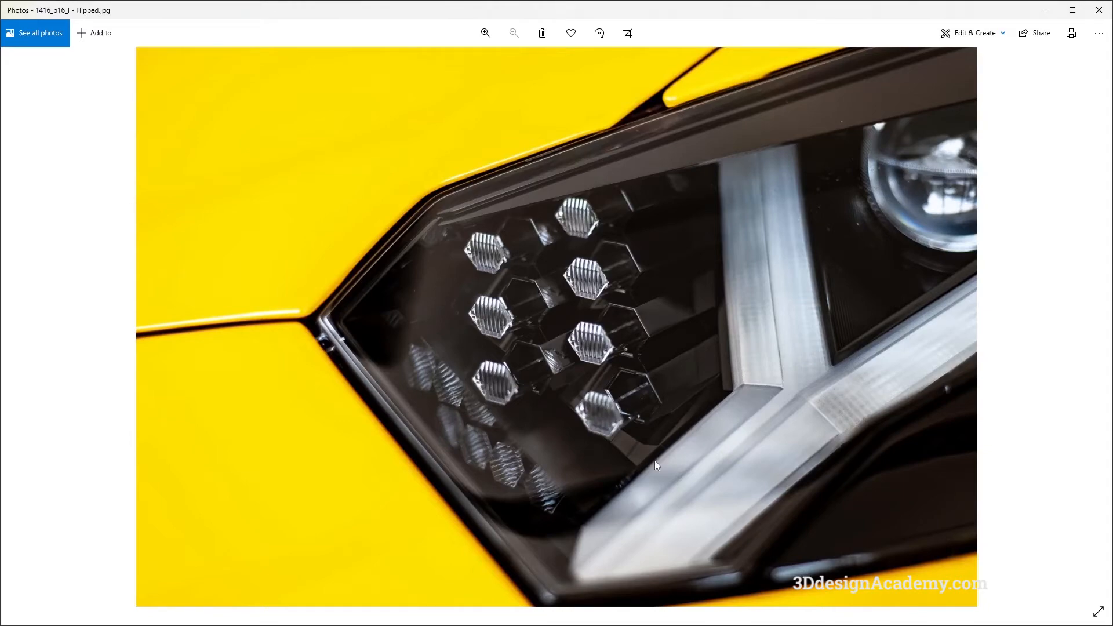
key("alt+Tab")
Step: Delete the picked item near the bar junction and recheck the area against the reference photo
left_click_drag(531, 444, 596, 379, "alt+shift")
left_click(596, 380)
key("Delete")
key("Return")
key("alt+Tab")
key("alt+Tab")
left_click_drag(636, 449, 603, 418, "alt+shift")
key("alt+Tab")
key("alt+Tab")
left_click_drag(655, 365, 642, 350, "alt+shift")
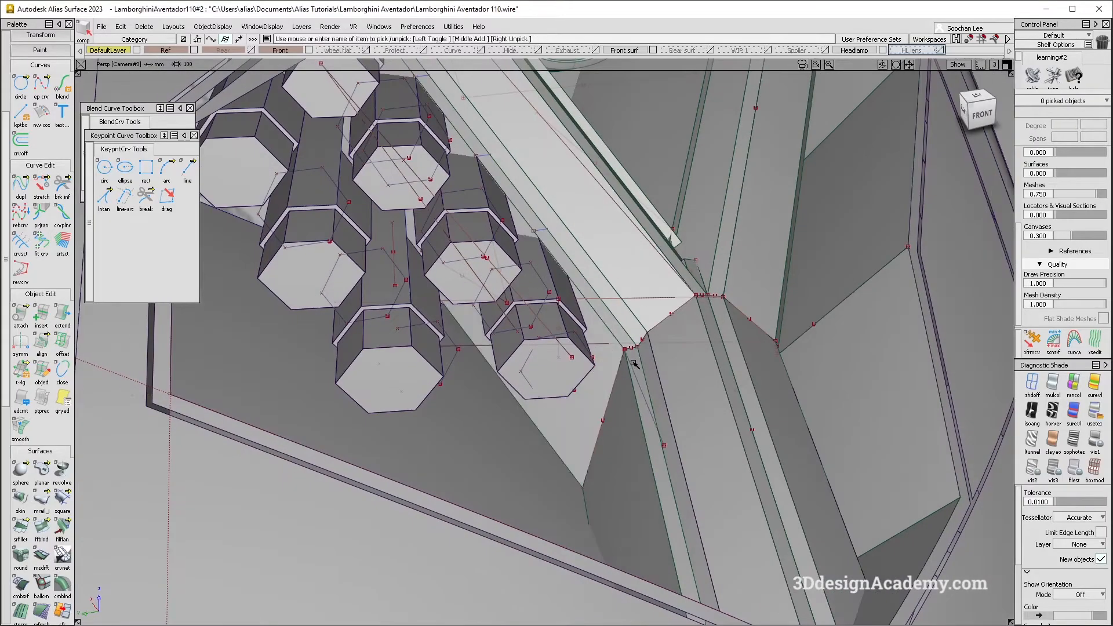
Step: Extend the diagonal bar's outer edge with Extrapolate and Merge on the side facing the lamps
key("F2")
left_click(64, 312)
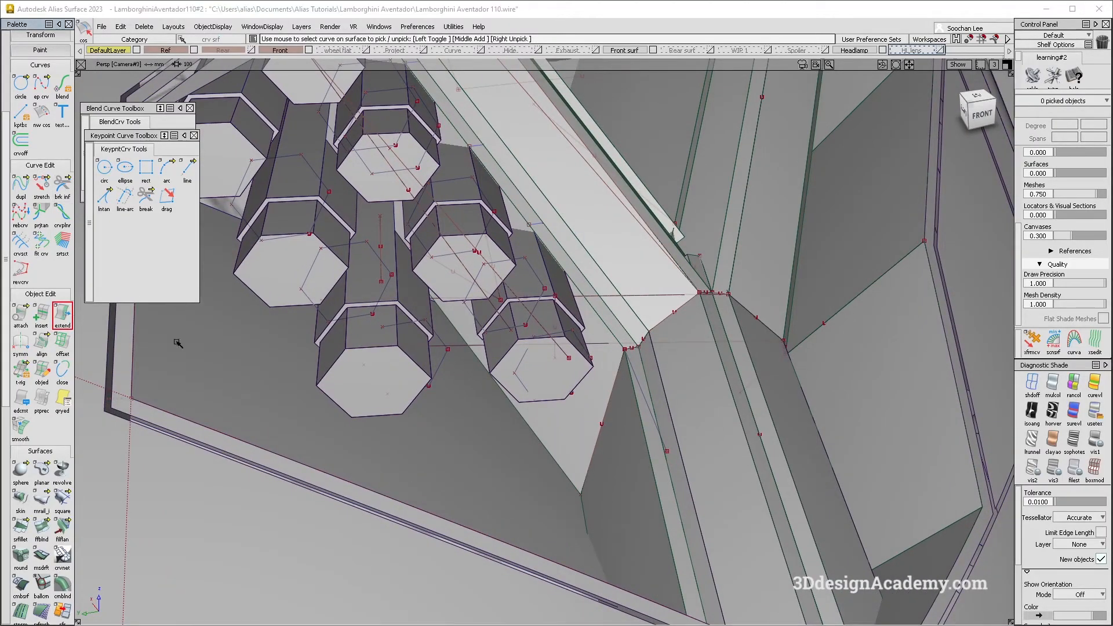
left_click(558, 460)
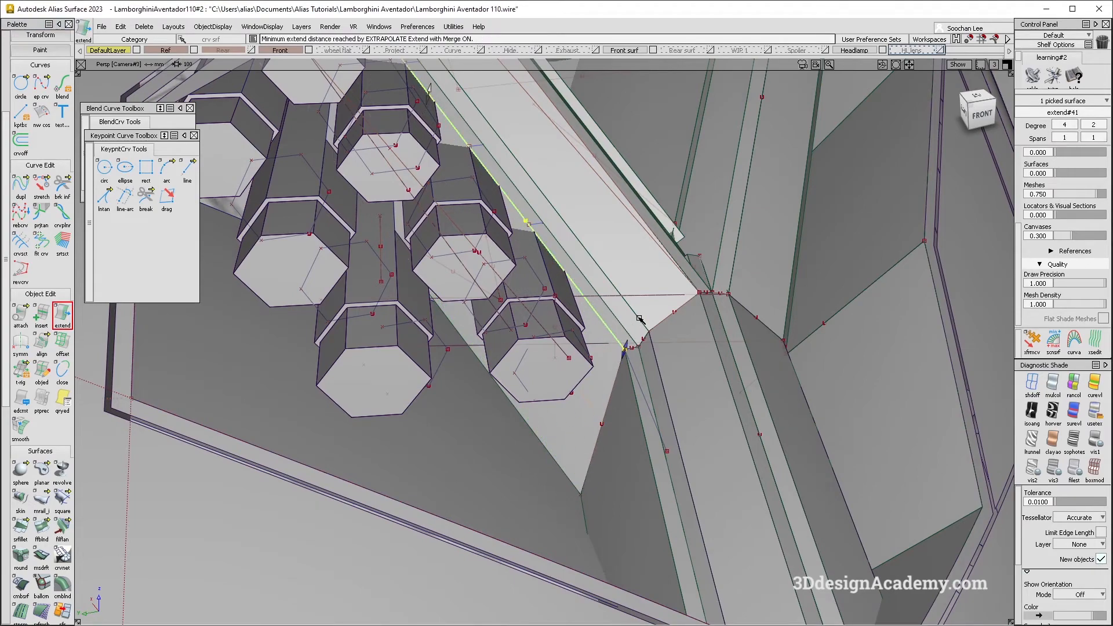
key("Return")
scroll(623, 345, "up", 4)
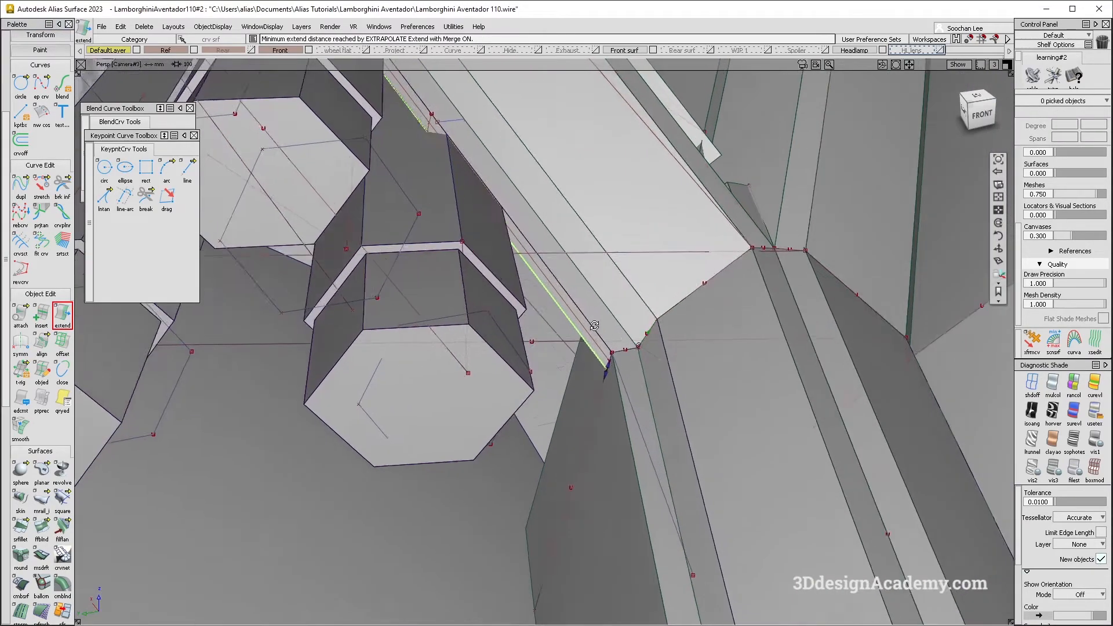
left_click_drag(562, 335, 555, 319)
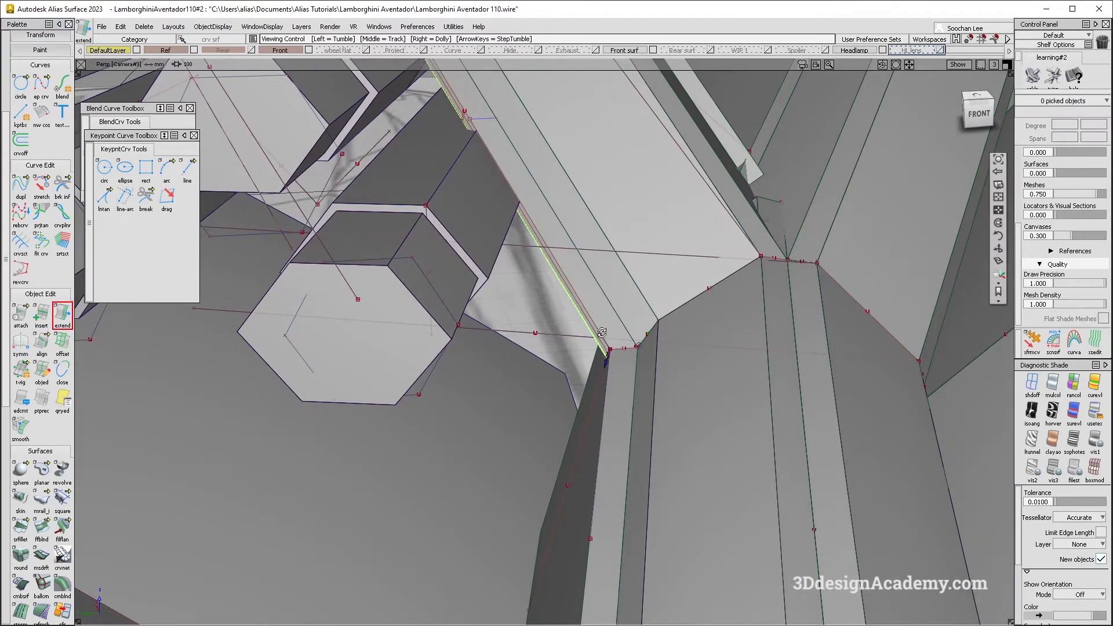
scroll(557, 324, "up", 3)
scroll(36, 566, "down", 3)
Step: Measure the minimum distance between the extended edge and the neighbouring edge of the diagonal bar
scroll(36, 565, "down", 7)
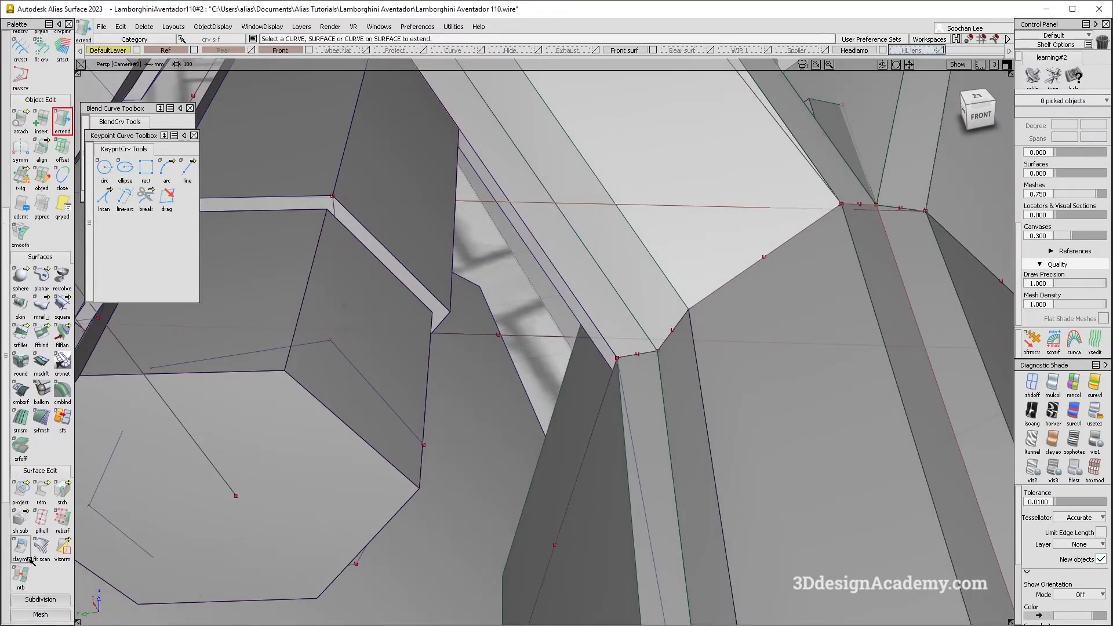
left_click(20, 545)
left_click(544, 274)
left_click(558, 277)
left_click(566, 272)
left_click_drag(566, 271, 504, 199, "alt+shift")
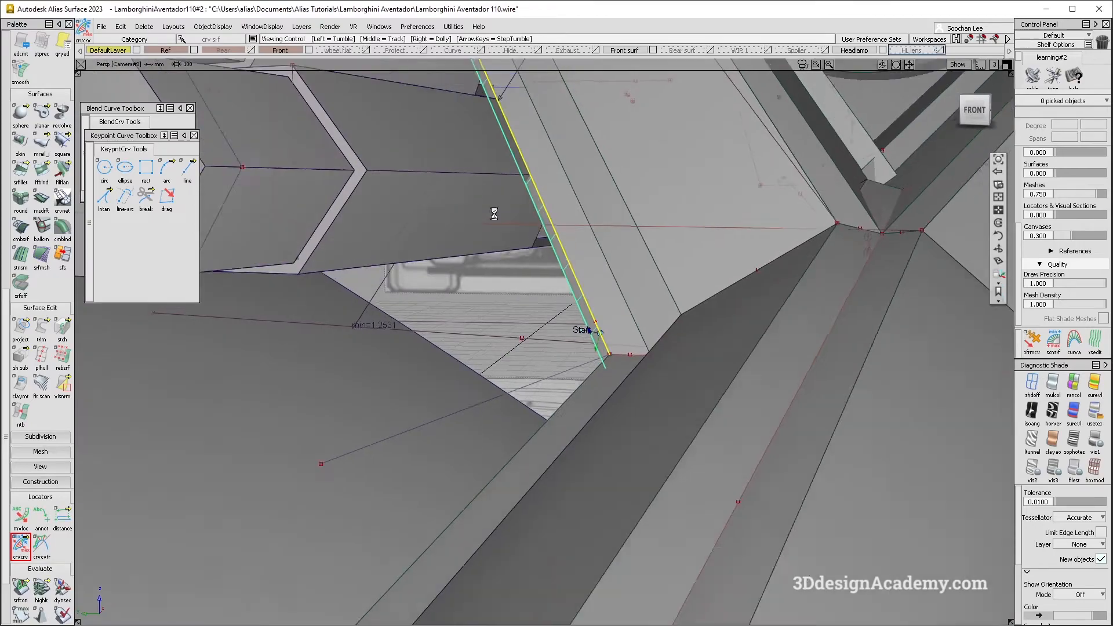
right_click_drag(503, 199, 477, 295, "alt+shift")
left_click_drag(487, 299, 566, 404, "alt+shift")
left_click(566, 421, "alt+shift")
right_click_drag(567, 421, 593, 409, "alt+shift")
left_click_drag(593, 409, 598, 429, "alt+shift")
left_click(596, 439)
left_click(596, 381)
left_click_drag(596, 381, 422, 434, "alt+shift")
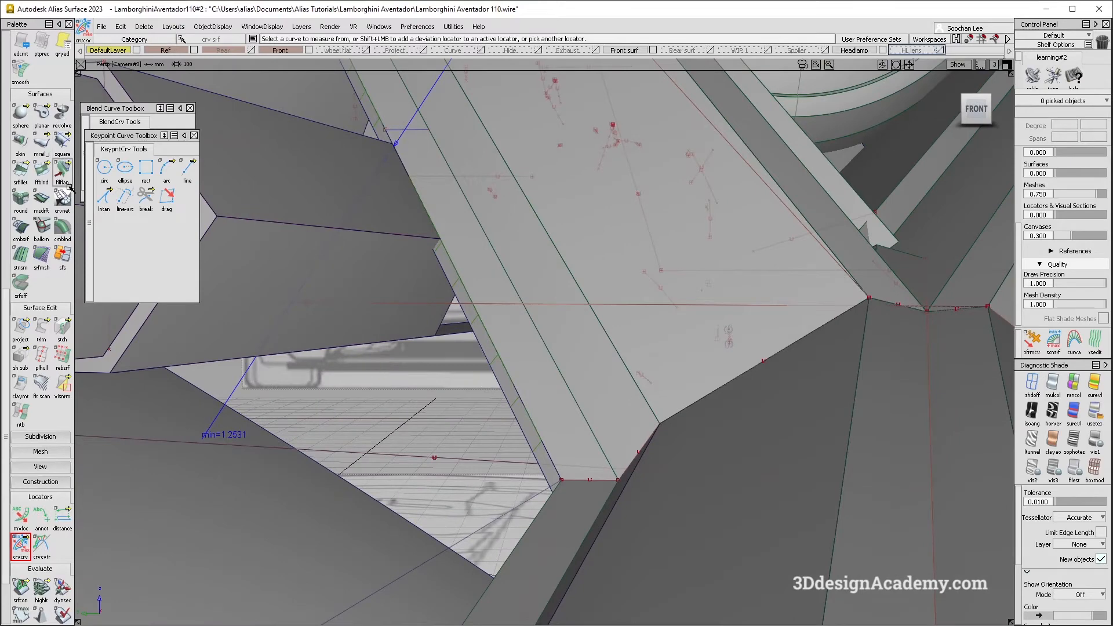
Step: Shorten the bar's extended edge with an extend distance of -0.25 mm
scroll(42, 132, "up", 5)
left_click(62, 120)
left_click(500, 387)
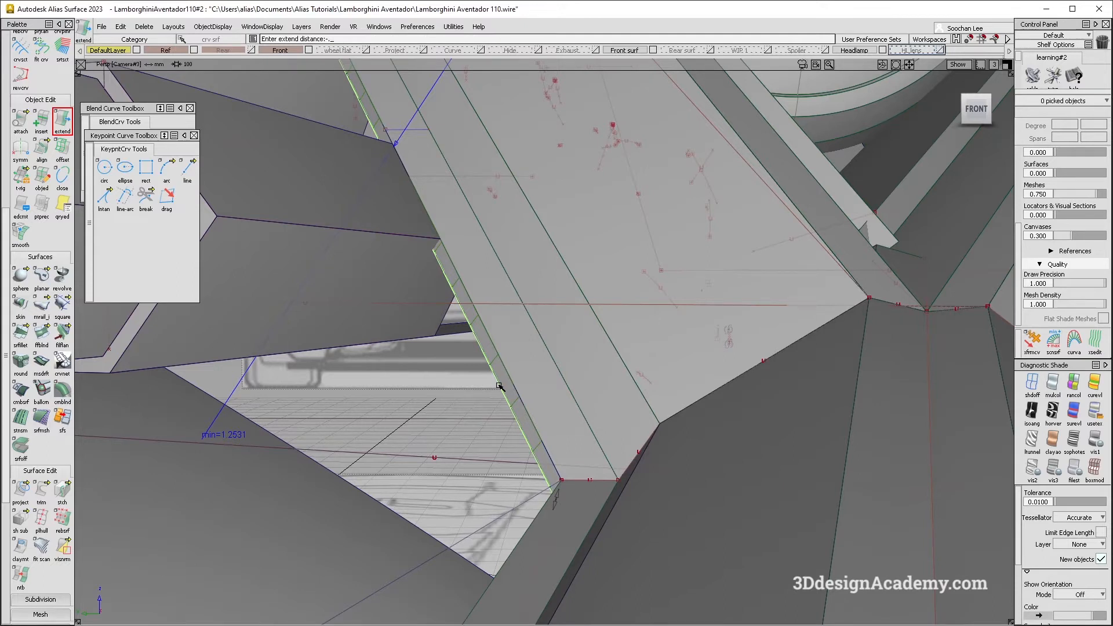
type("-.25")
key("Return")
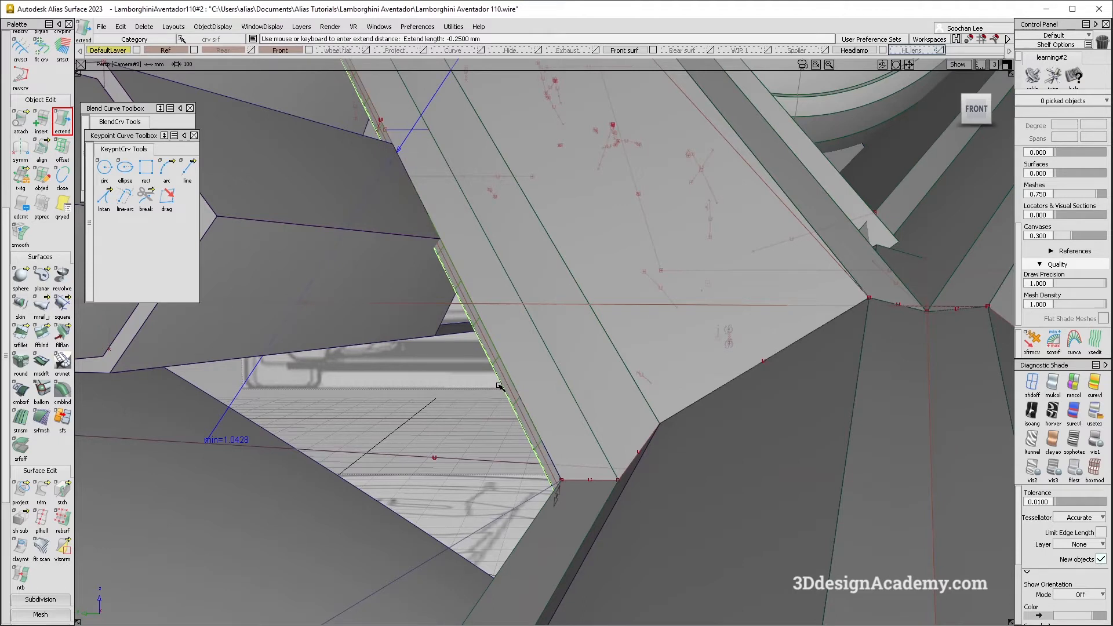
Step: Trim the bar's extended edge further with an extend distance of -0.0428 mm
left_click(500, 386)
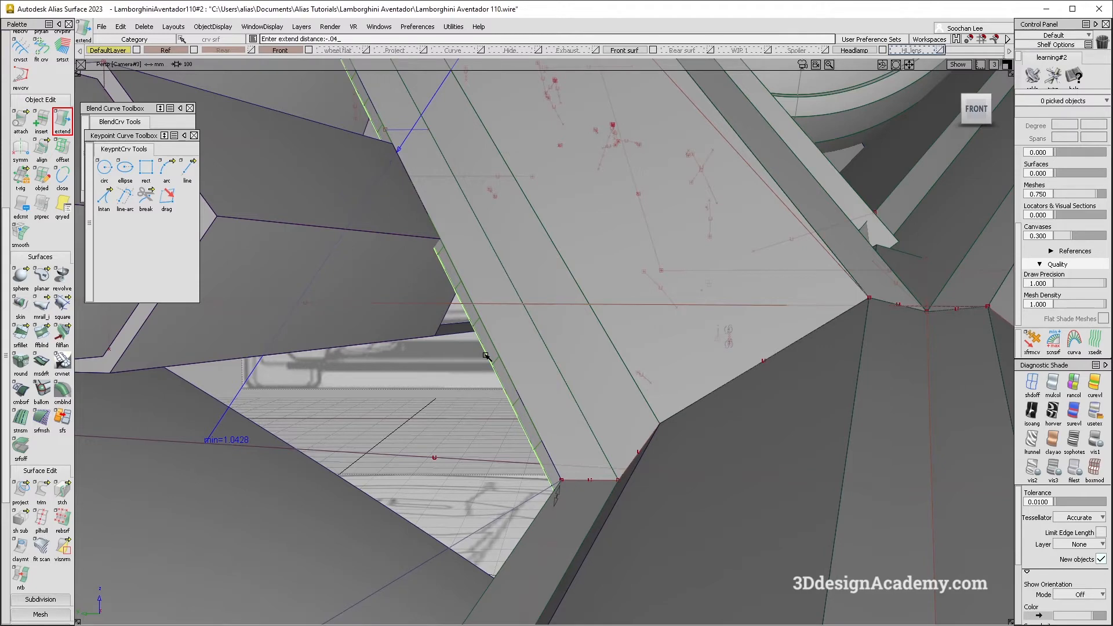
type("-.0428")
key("Return")
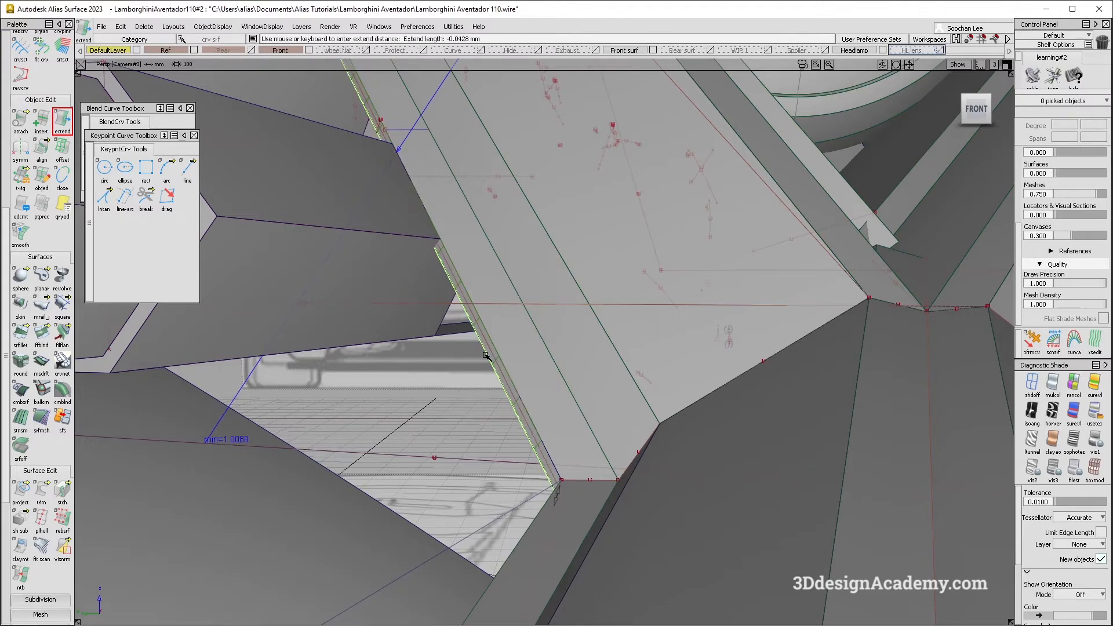
Step: Examine where the rear of the lowest lamps meets the diagonal bar's narrow outer edge
left_click(496, 409)
left_click_drag(497, 379, 430, 244, "alt+shift")
left_click(423, 284)
left_click_drag(423, 283, 417, 234, "alt+shift")
left_click(385, 186)
left_click(398, 174)
left_click_drag(398, 174, 396, 186, "alt+shift")
left_click(397, 176)
middle_click_drag(586, 568, 564, 416, "alt+shift")
left_click(565, 395)
right_click_drag(567, 355, 562, 388, "alt+shift")
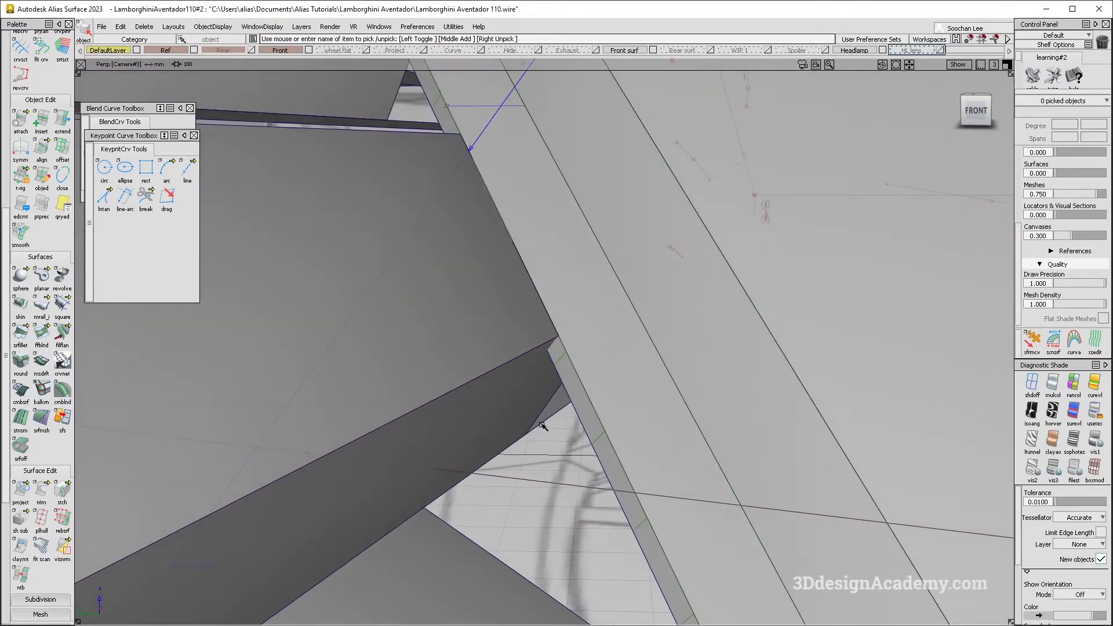
Step: Pick the lowest lamp by the bar, try a pivot at its rear corner, and clear the selection
left_click(21, 491)
left_click(555, 348)
key("space")
left_click(522, 354)
left_click(591, 358)
key("space")
left_click_drag(473, 425, 452, 308, "ctrl+shift")
left_click(531, 351)
right_click_drag(525, 381, 558, 338, "ctrl+shift")
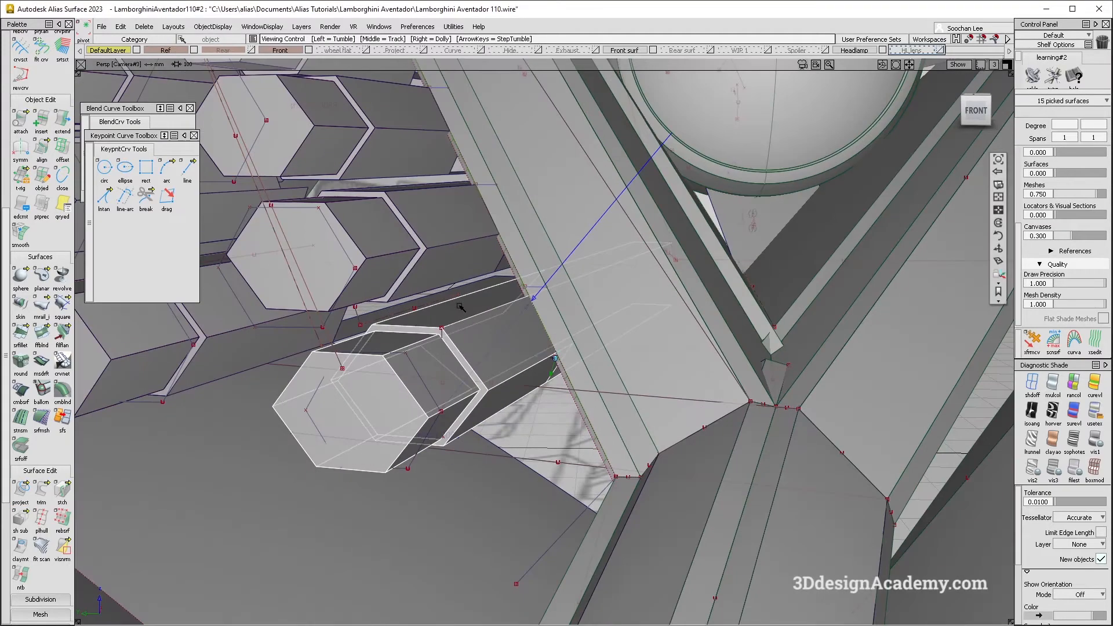
right_click_drag(464, 214, 471, 211, "ctrl+shift")
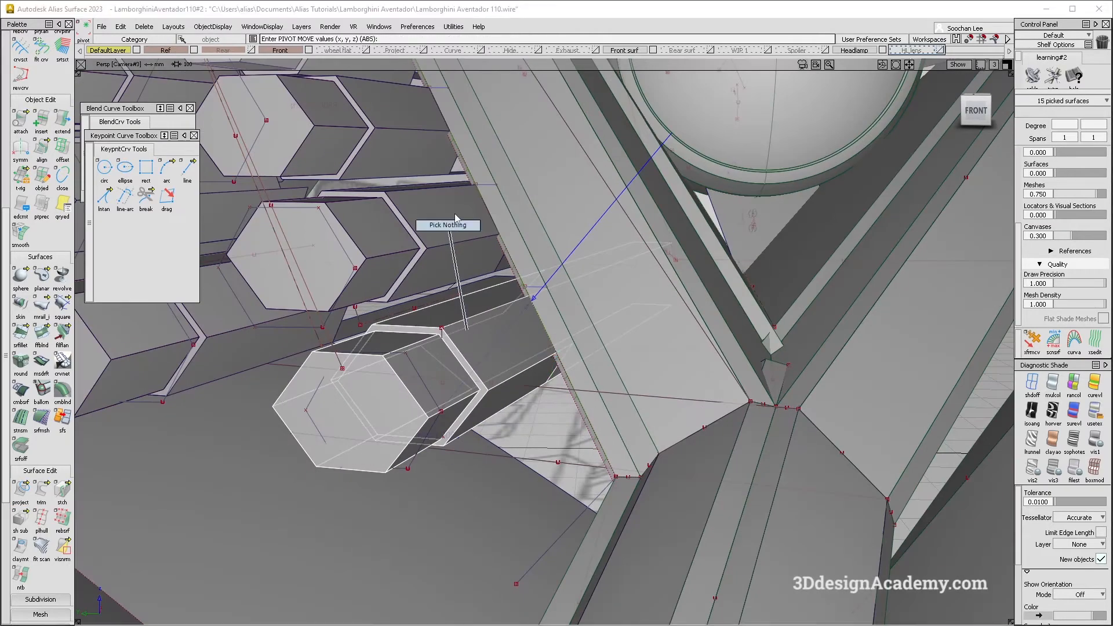
Step: Select the four lamps of the row nearest the bar and set their pivot on the lowest lamp's rear corner
left_click(418, 191)
left_click(489, 395)
middle_click_drag(476, 348, 516, 522, "alt+shift")
left_click(378, 200)
middle_click_drag(571, 475, 522, 300, "alt+shift")
scroll(522, 300, "up", 5)
right_click_drag(522, 313, 551, 273, "ctrl+shift")
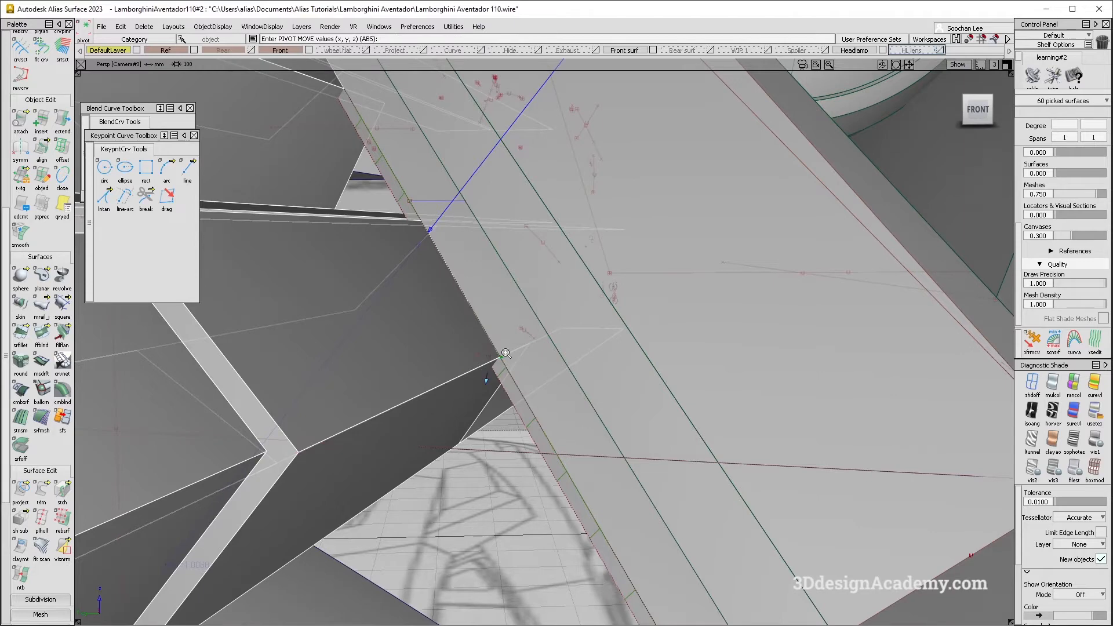
scroll(505, 354, "up", 4)
left_click_drag(566, 407, 745, 387, "alt+shift")
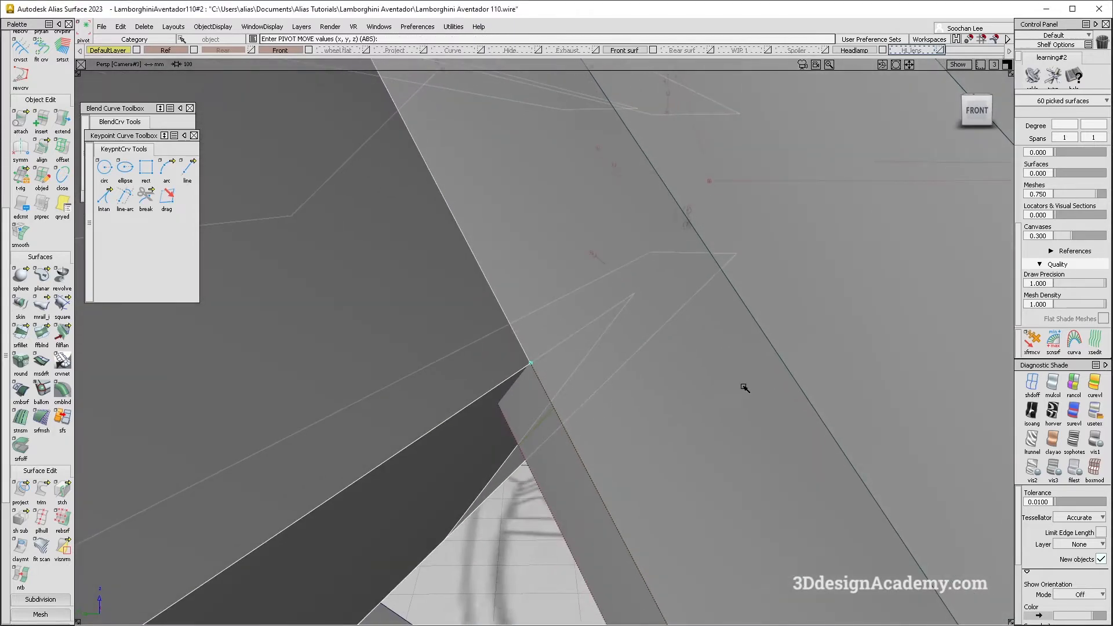
Step: Move the four selected lamps relative to the diagonal bar's outer edge and compare the shaded result with the reference photo
left_click(1031, 383)
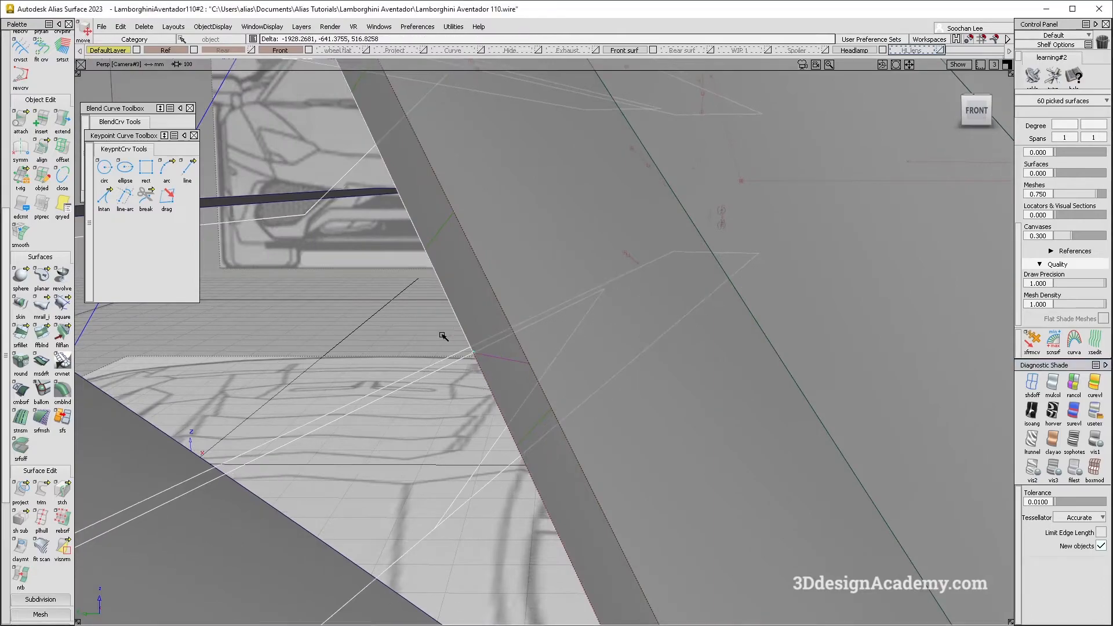
left_click_drag(442, 335, 402, 367, "alt+shift")
right_click_drag(402, 368, 366, 371, "alt+shift")
mouse_move(516, 399)
left_mouse_down("ctrl+shift")
mouse_move(515, 353)
mouse_move(517, 377)
left_mouse_up("ctrl+shift")
left_click(1058, 381)
key("alt+Tab")
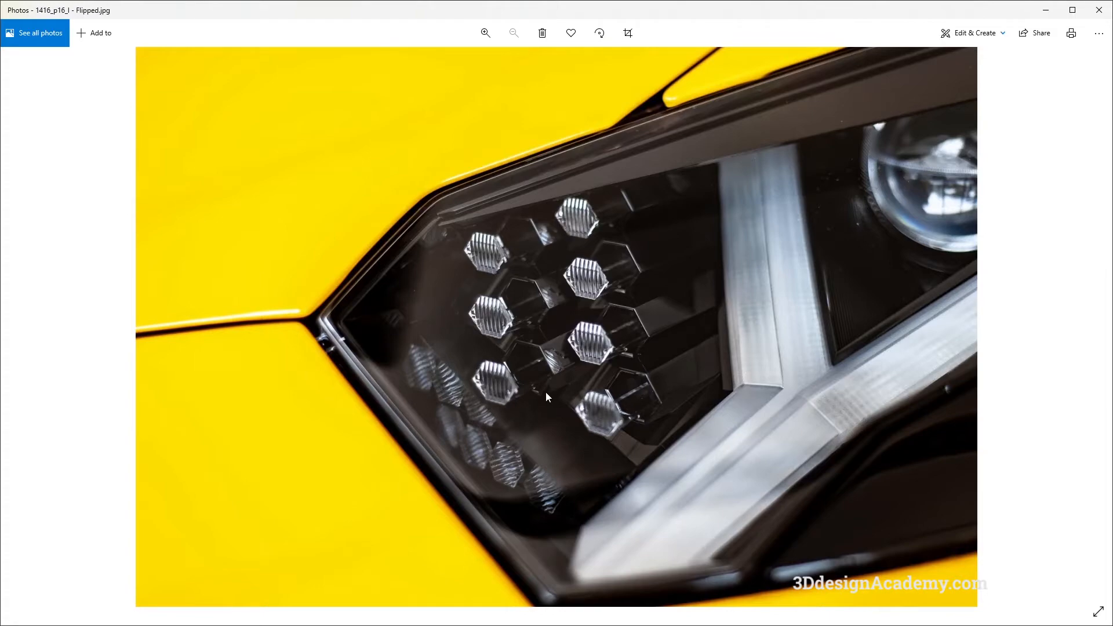
Step: Compare the lower hexagonal lamps and the diagonal bar's outer edge with the yellow reference photo
key("alt+Tab")
left_click_drag(515, 392, 514, 363, "alt+shift")
key("alt+Tab")
key("alt+Tab")
left_click_drag(428, 367, 523, 416, "alt+shift")
middle_click_drag(559, 475, 518, 361, "alt+shift")
scroll(41, 53, "up", 6)
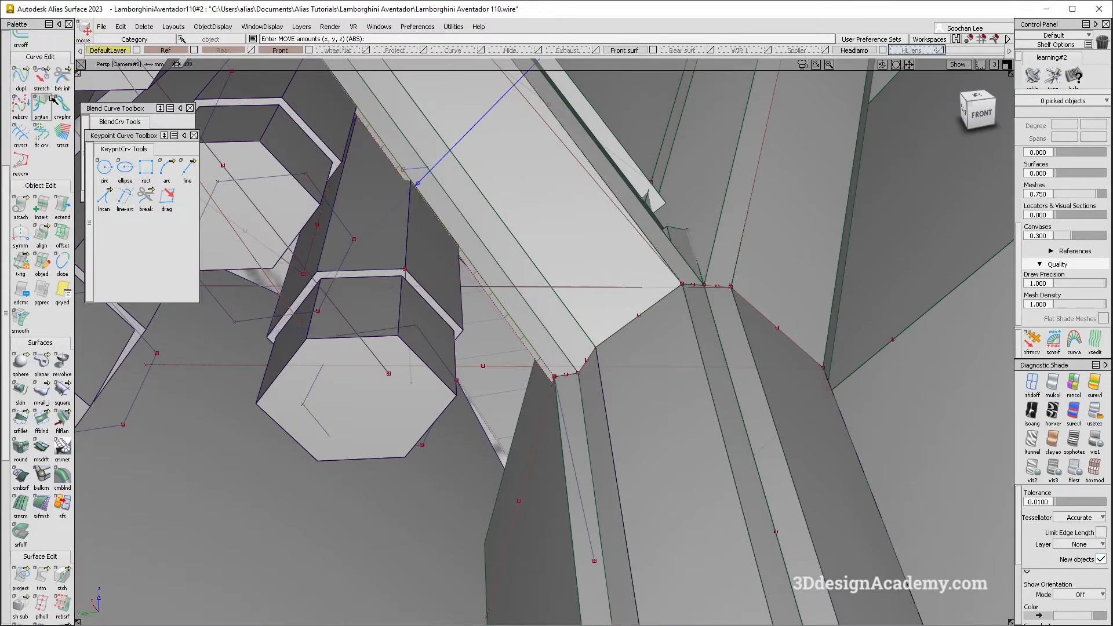
Step: Draw an edit-point curve from the diagonal bar's lower outer corner toward the lamp recess
left_click(42, 77)
left_click_drag(557, 378, 555, 392, "alt+shift")
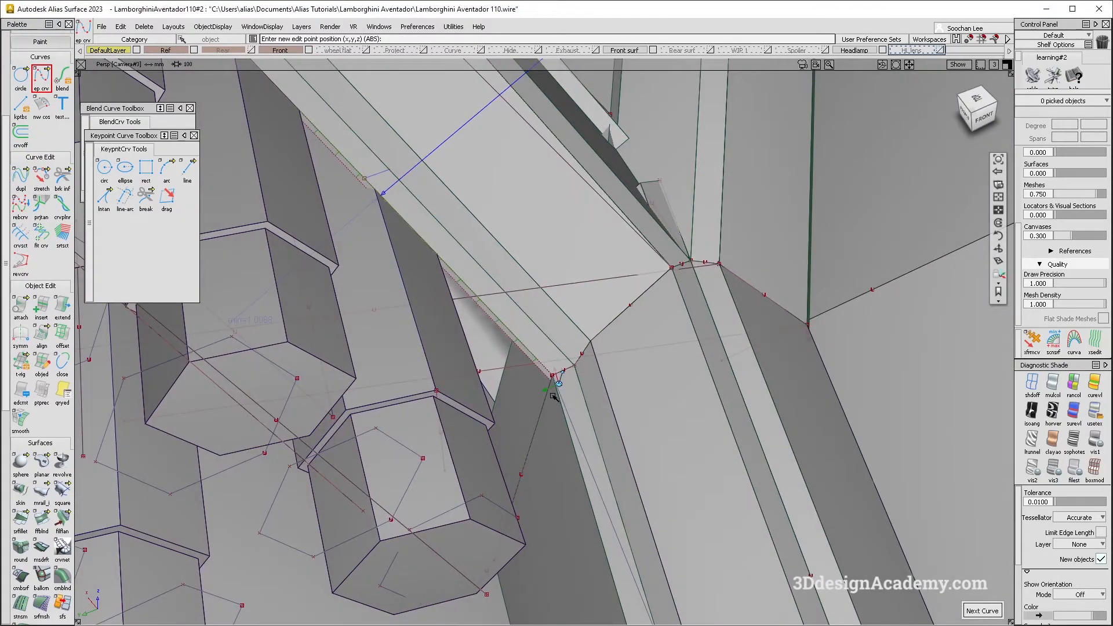
right_click_drag(554, 392, 539, 341, "alt+shift")
left_click_drag(539, 341, 628, 395, "alt+shift")
left_click(528, 375)
right_click_drag(557, 396, 597, 540, "alt+shift")
middle_click_drag(597, 540, 566, 462, "alt+shift")
left_click_drag(567, 461, 593, 324, "alt+shift")
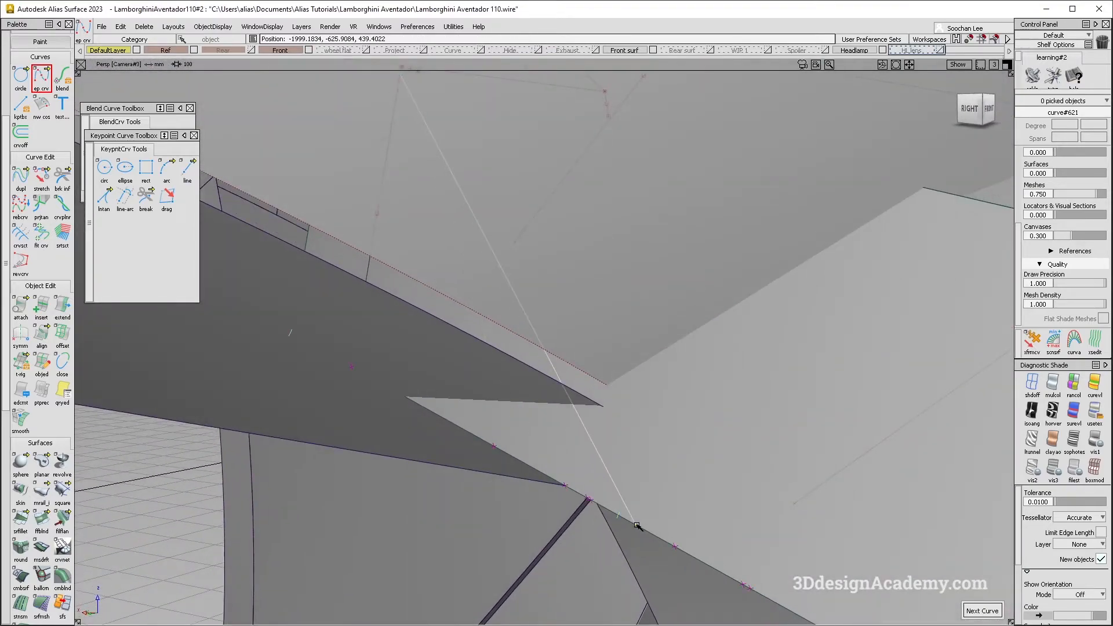
Step: Build a rail surface along the diagonal bar's outer edge using the new curve
right_click_drag(637, 525, 480, 306, "alt+shift")
left_click_drag(480, 305, 627, 216, "alt+shift")
middle_click_drag(626, 217, 524, 394, "alt+shift")
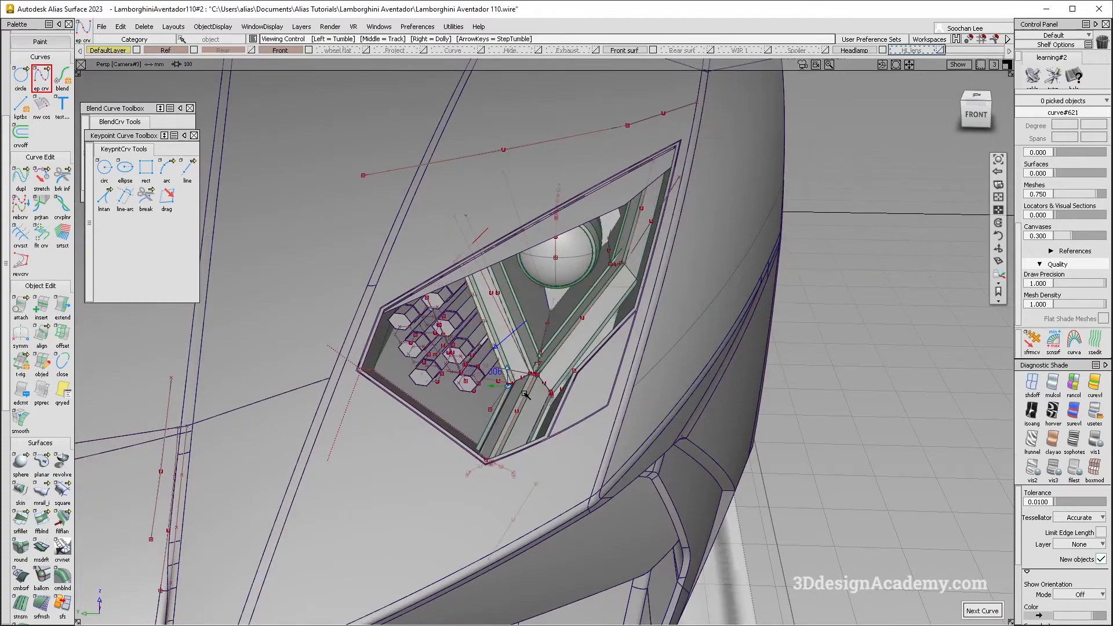
right_click_drag(524, 395, 511, 344, "alt+shift")
left_click_drag(511, 344, 592, 441, "alt+shift")
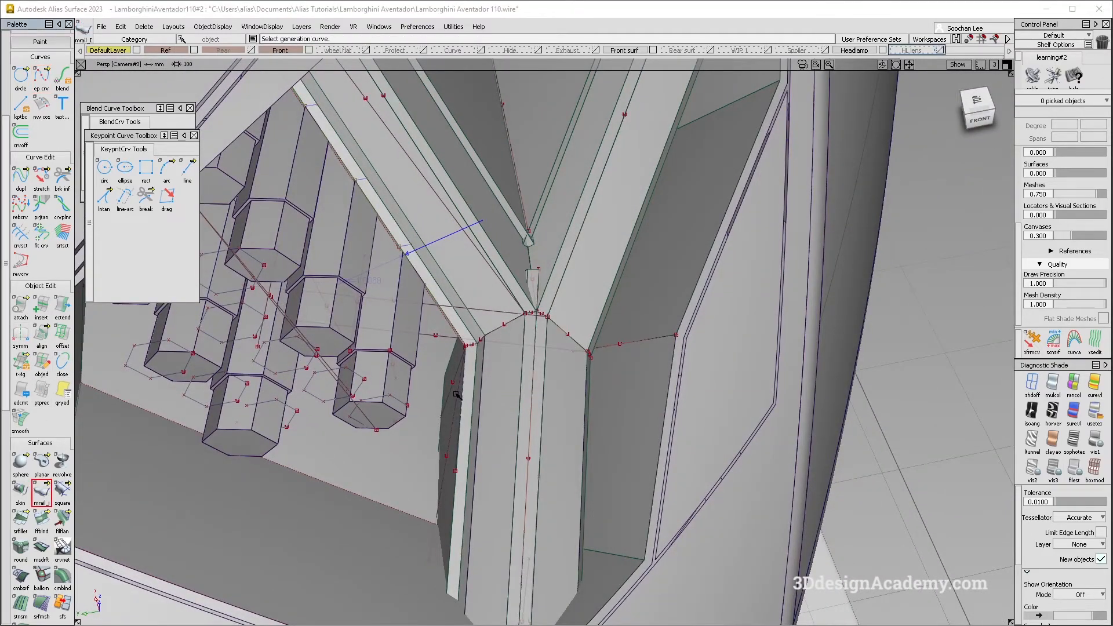
left_click(450, 329)
scroll(453, 330, "up", 3)
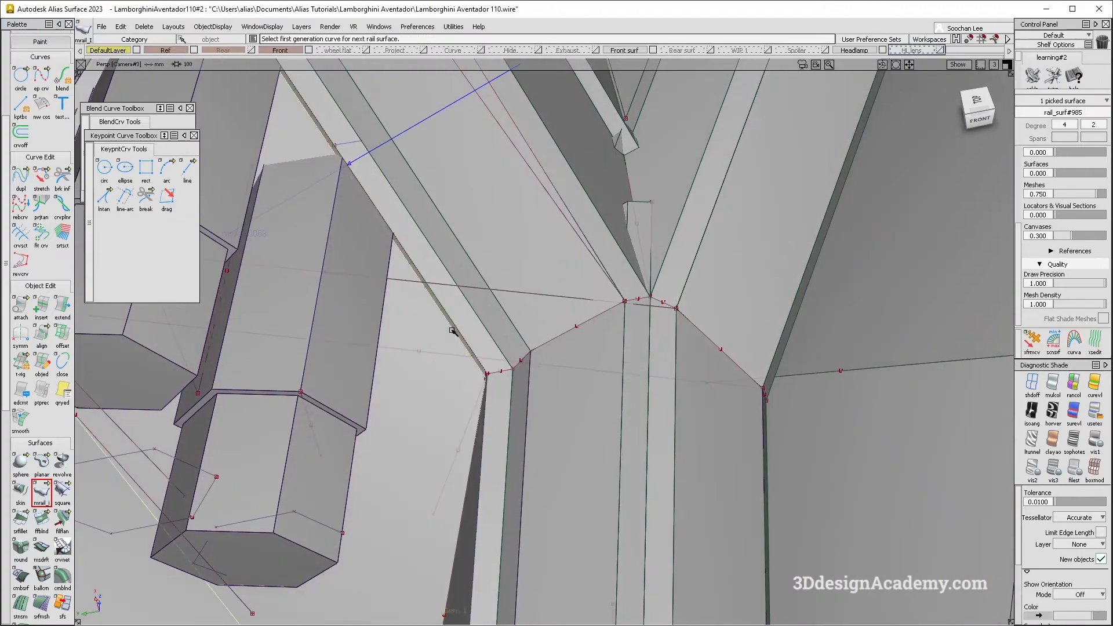
right_click_drag(452, 331, 371, 324, "alt+shift")
left_click_drag(371, 325, 354, 253, "alt+shift")
left_click_drag(353, 252, 28, 257, "ctrl+shift")
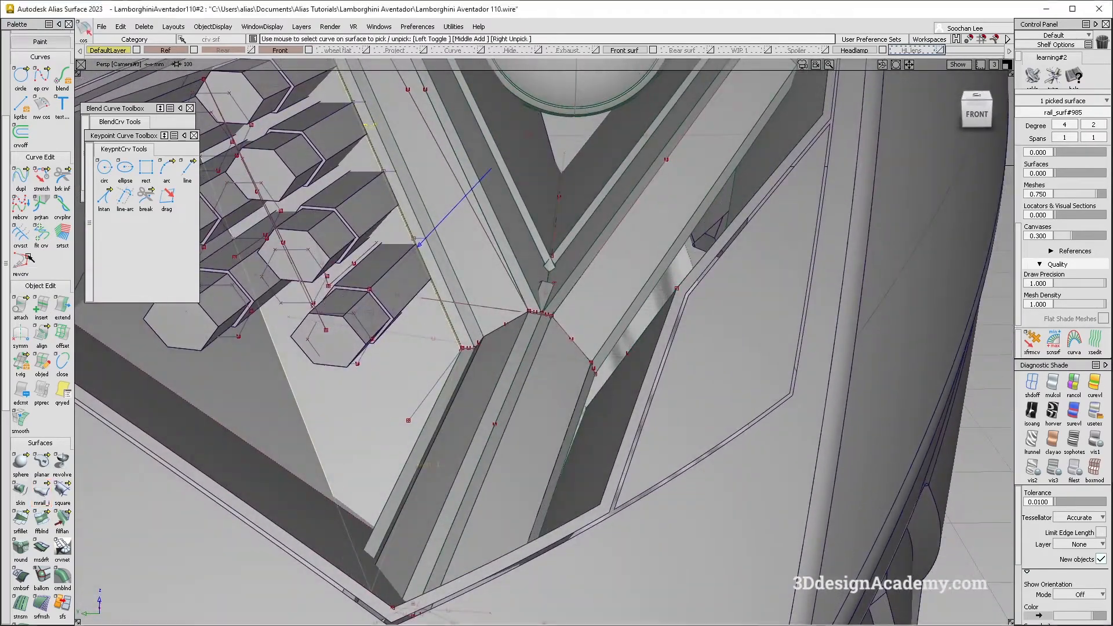
Step: Extend the surface beside the diagonal bar's outer edge by about 107 mm
double_click(62, 303)
left_click(624, 384)
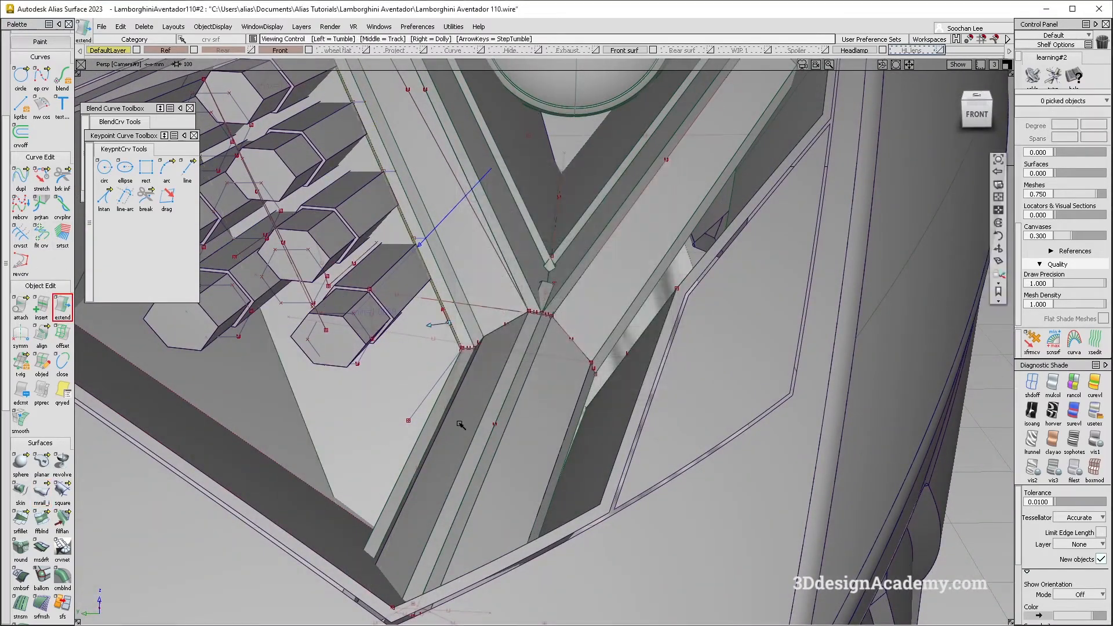
left_click(464, 508)
left_click(529, 527)
right_click_drag(529, 525, 749, 433, "alt+shift")
left_click_drag(775, 355, 360, 360)
right_click_drag(360, 360, 261, 354, "alt+shift")
left_click_drag(261, 354, 475, 415, "alt+shift")
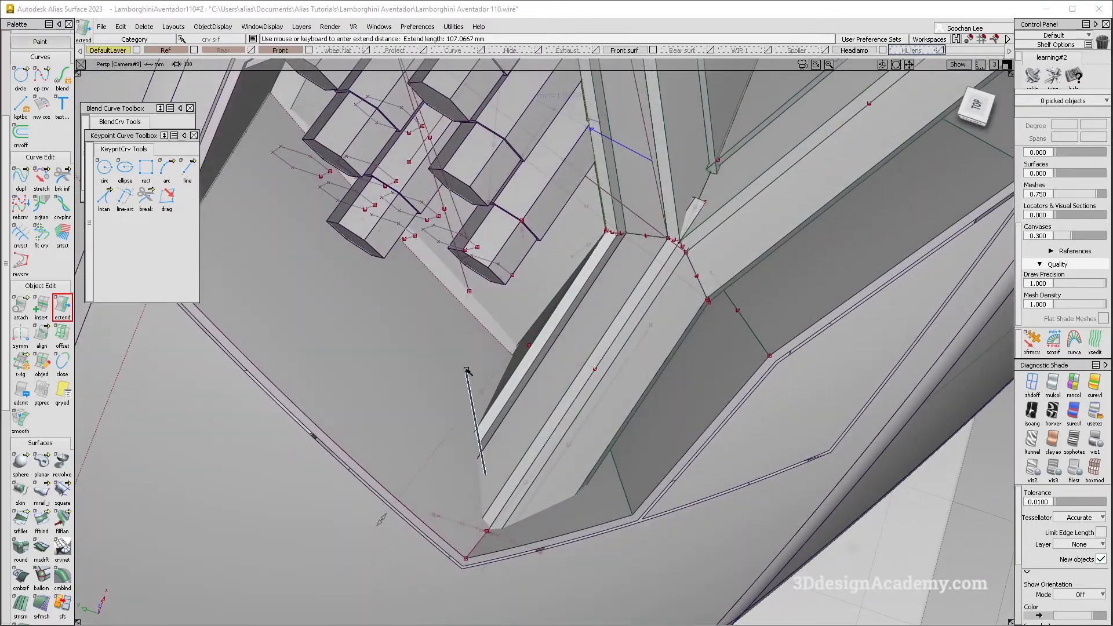
Step: Compare the recess floor below the lamps and the lower bar's side surface with the yellow reference photo
left_click(41, 183)
left_click_drag(429, 352, 442, 264, "alt+shift")
left_click(457, 298)
key("alt+Tab")
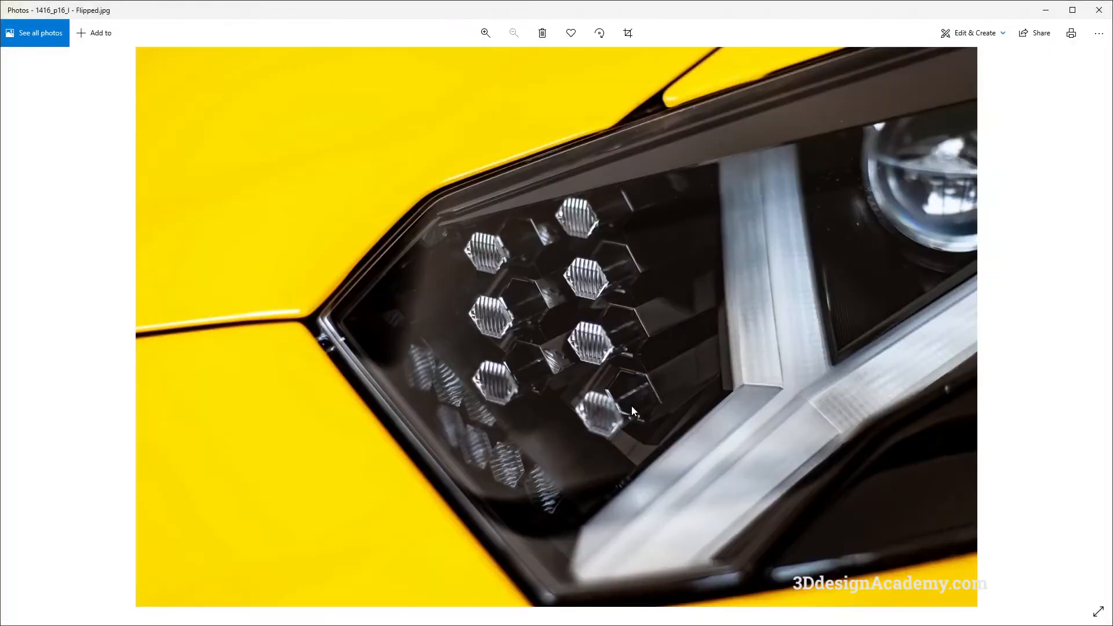
key("alt+Tab")
left_click_drag(518, 448, 498, 325, "alt+shift")
middle_click_drag(497, 279, 495, 371, "alt+shift")
left_click_drag(494, 371, 524, 440, "alt+shift")
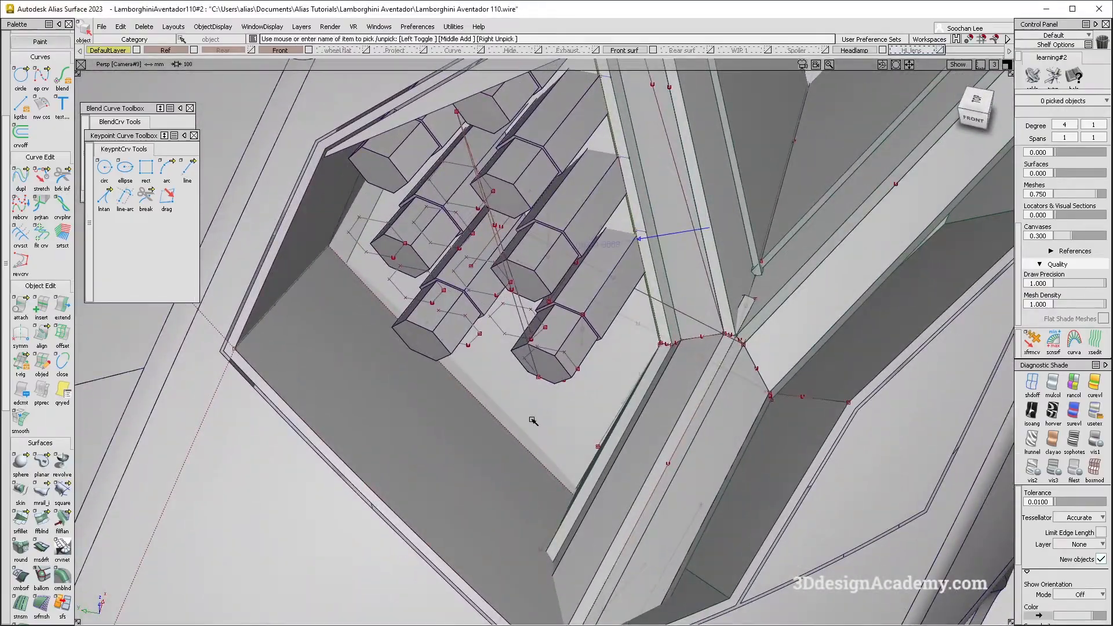
Step: Check the lower end of the bar and the recess wall against both the 1416_p16_l and the Aventador S Roadster photos
key("alt+Tab")
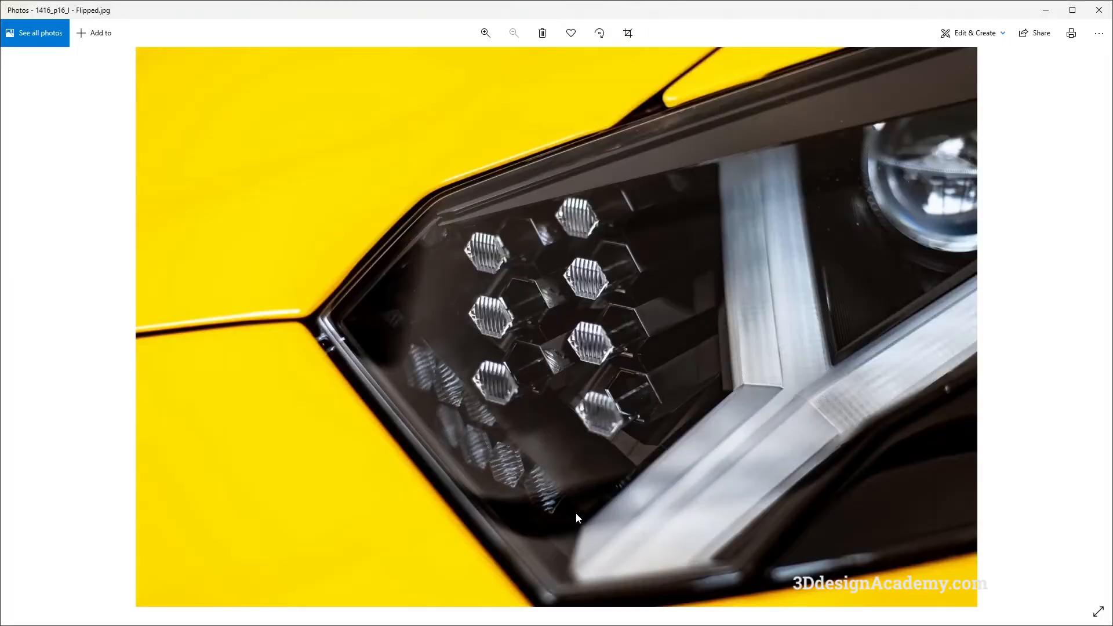
key("alt+Tab")
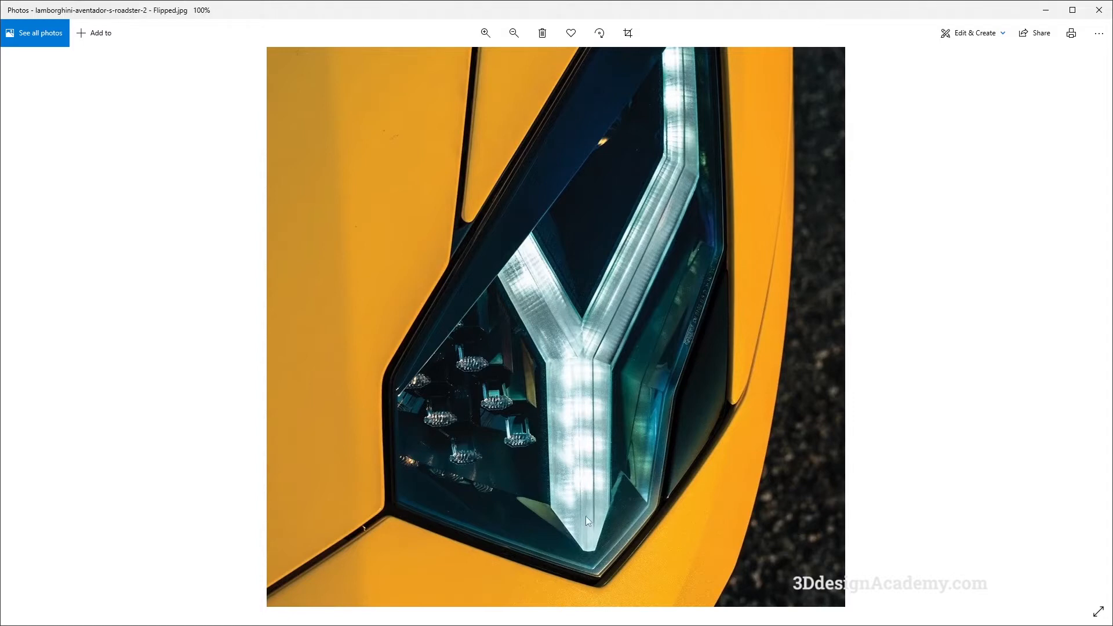
key("alt+Tab")
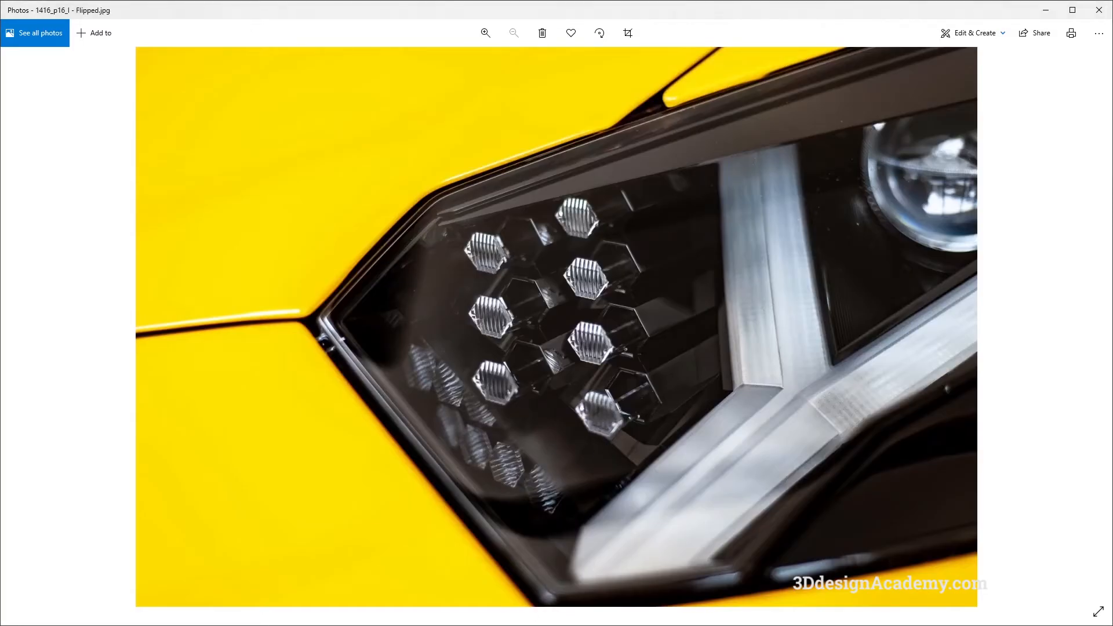
key("alt+Tab")
left_click_drag(493, 429, 616, 529, "alt+shift")
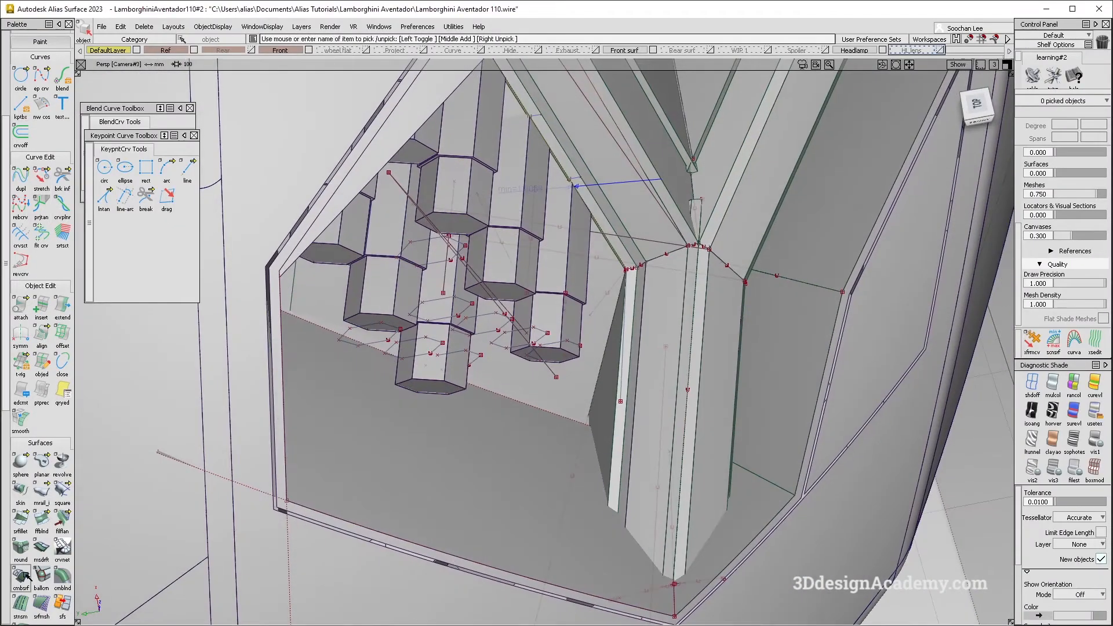
key("alt+Tab")
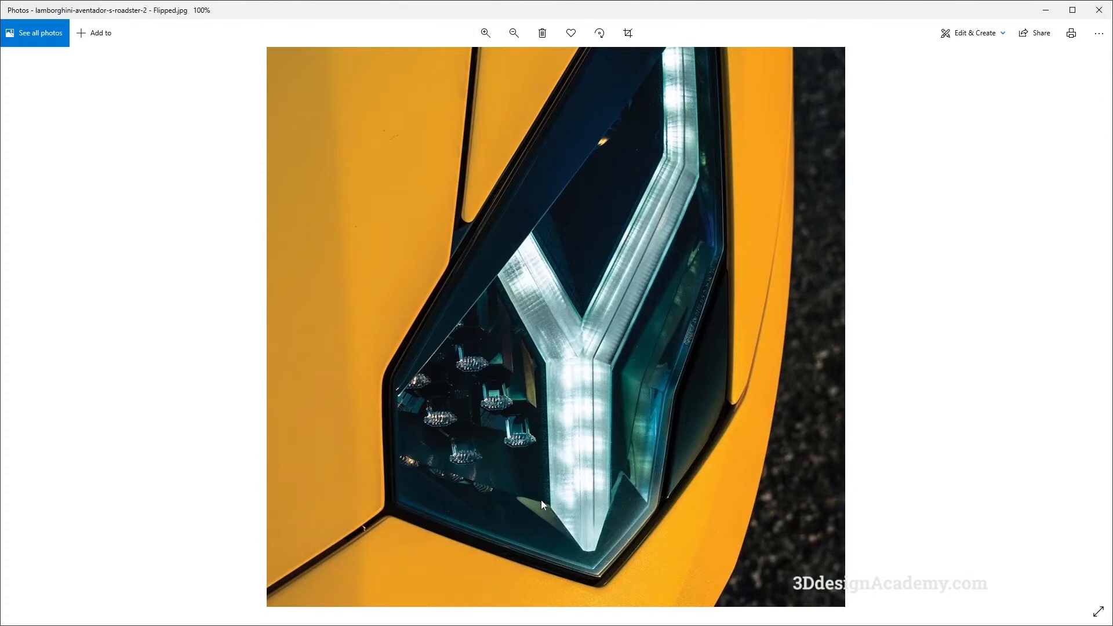
left_click(420, 612)
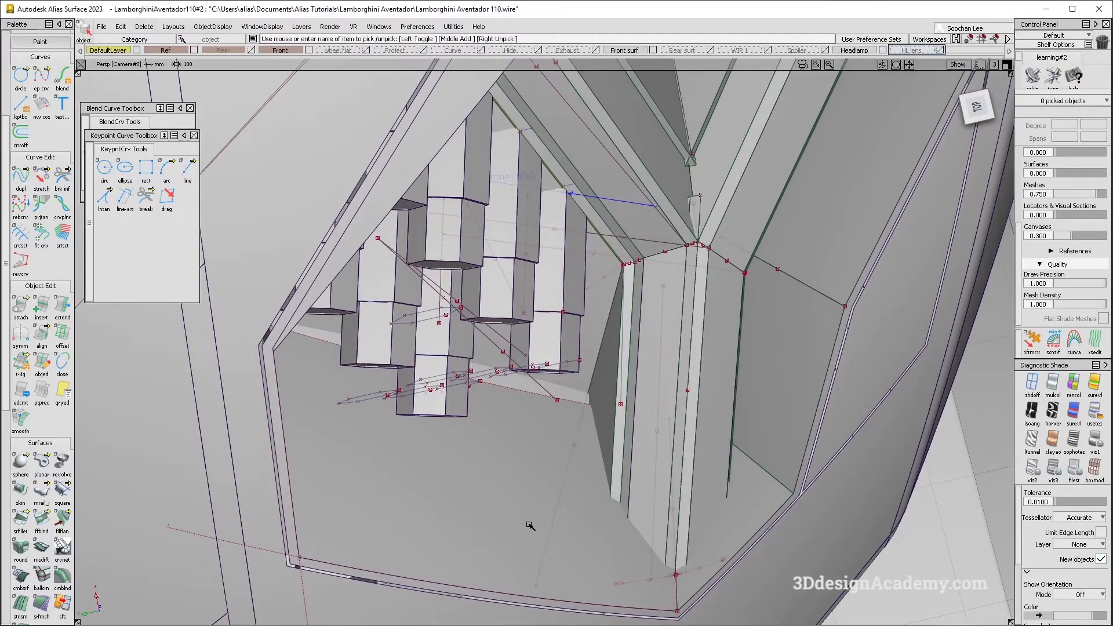
key("alt+Tab")
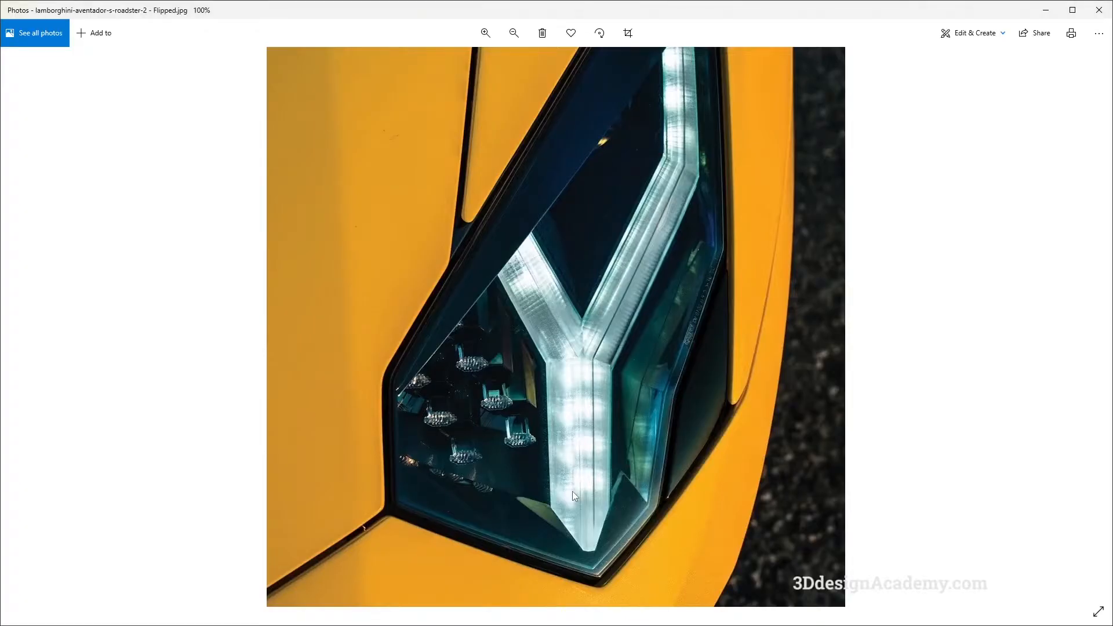
key("alt+Tab")
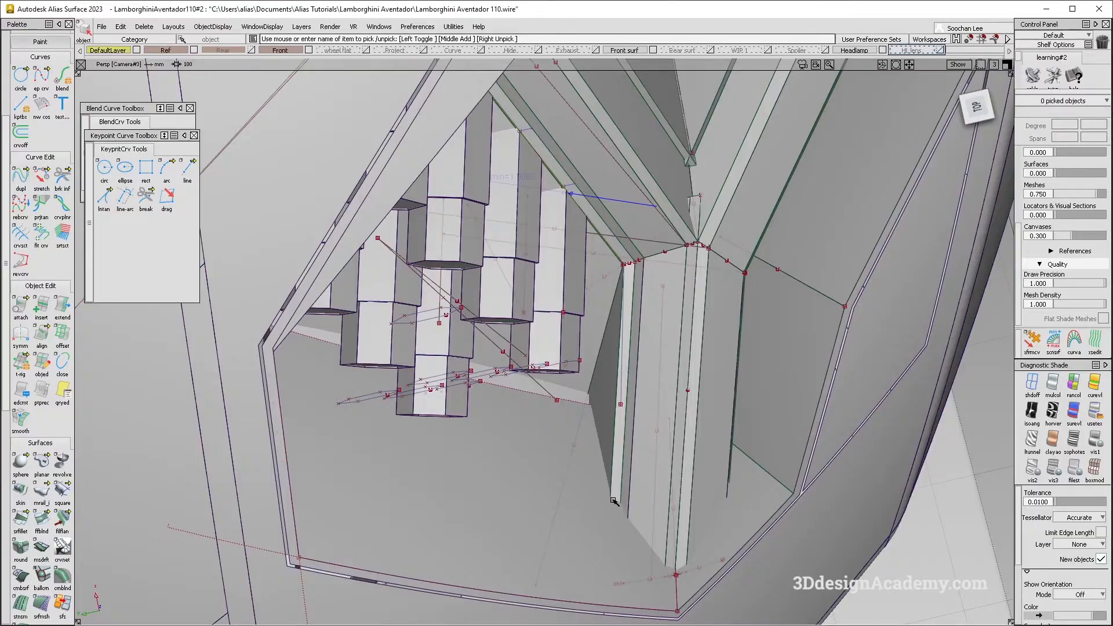
scroll(38, 557, "down", 3)
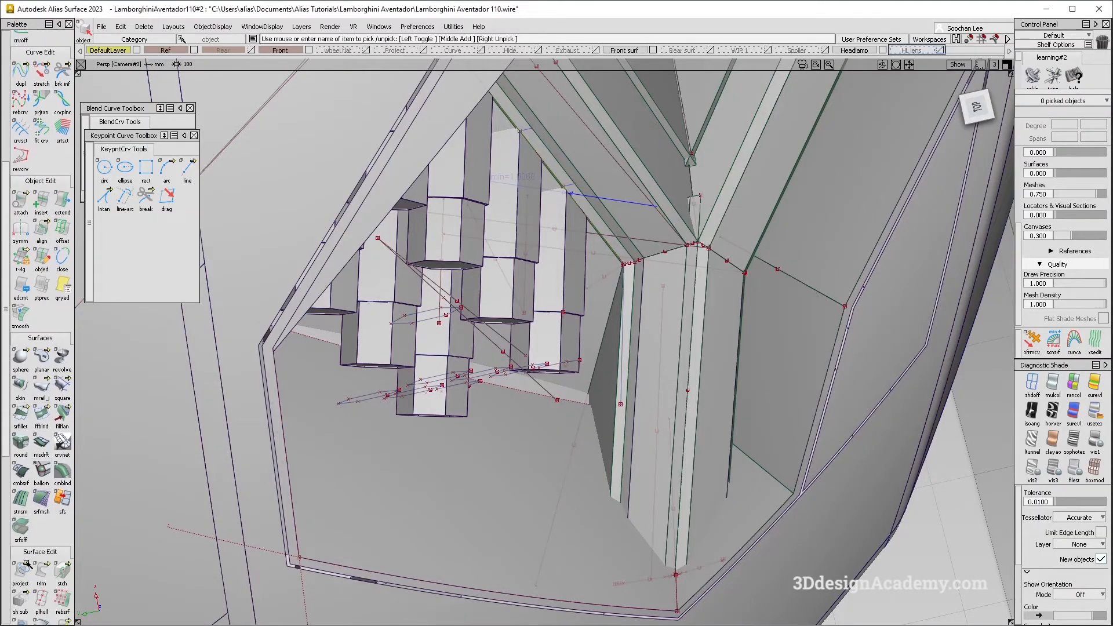
left_click(20, 550)
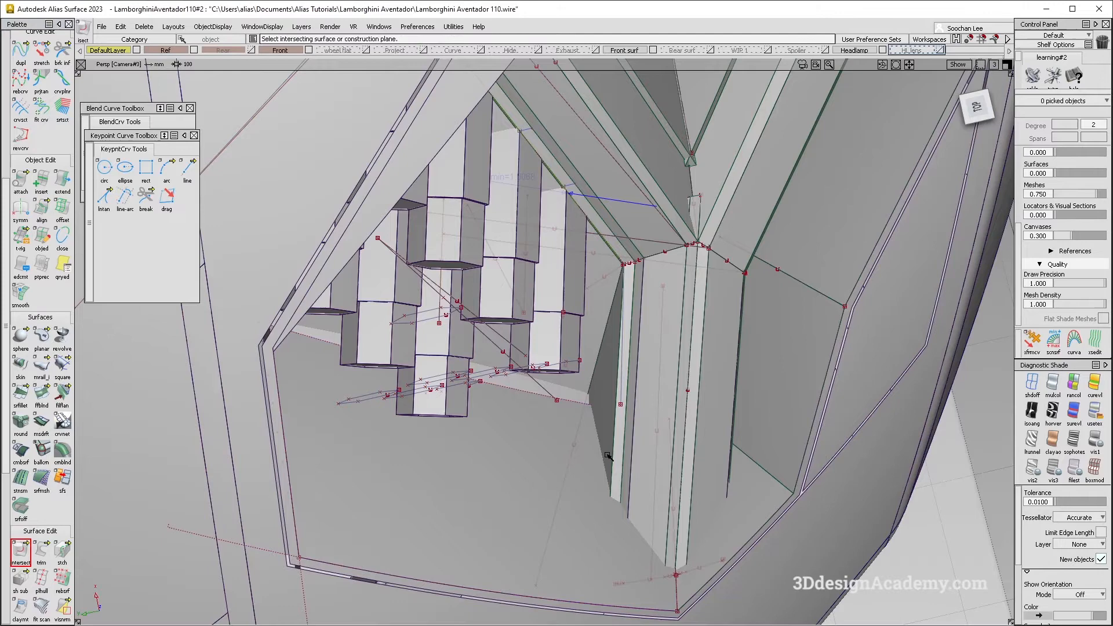
left_click_drag(522, 392, 522, 336, "ctrl+shift")
Step: Pull the inner edge of the lower recess wall back to the end of the bar's narrow side strip using Extend
left_click(62, 183)
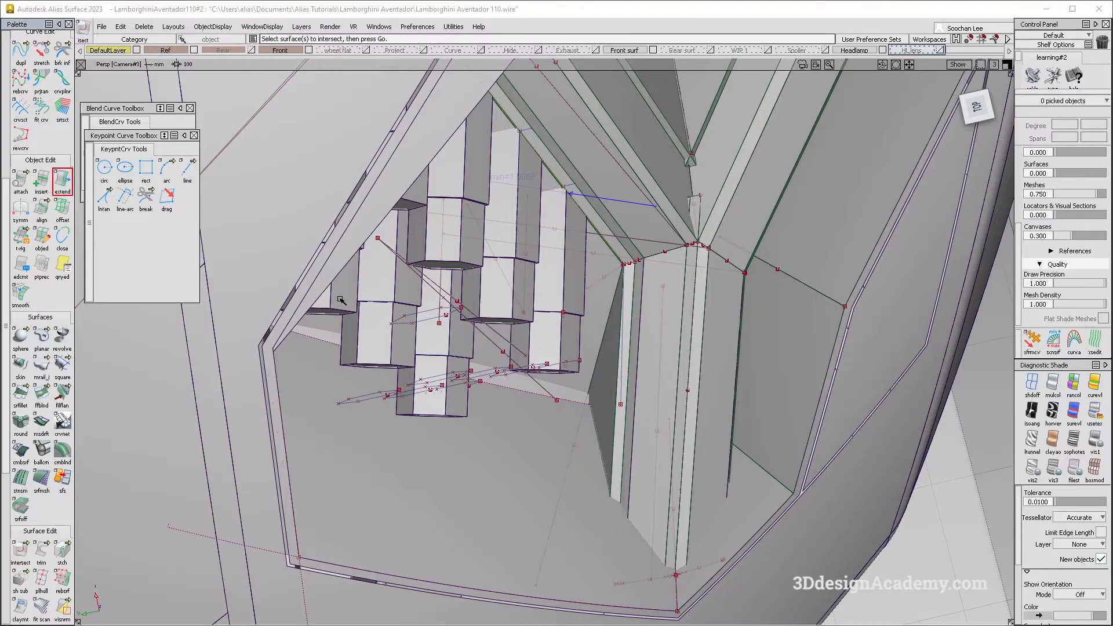
left_click(573, 399)
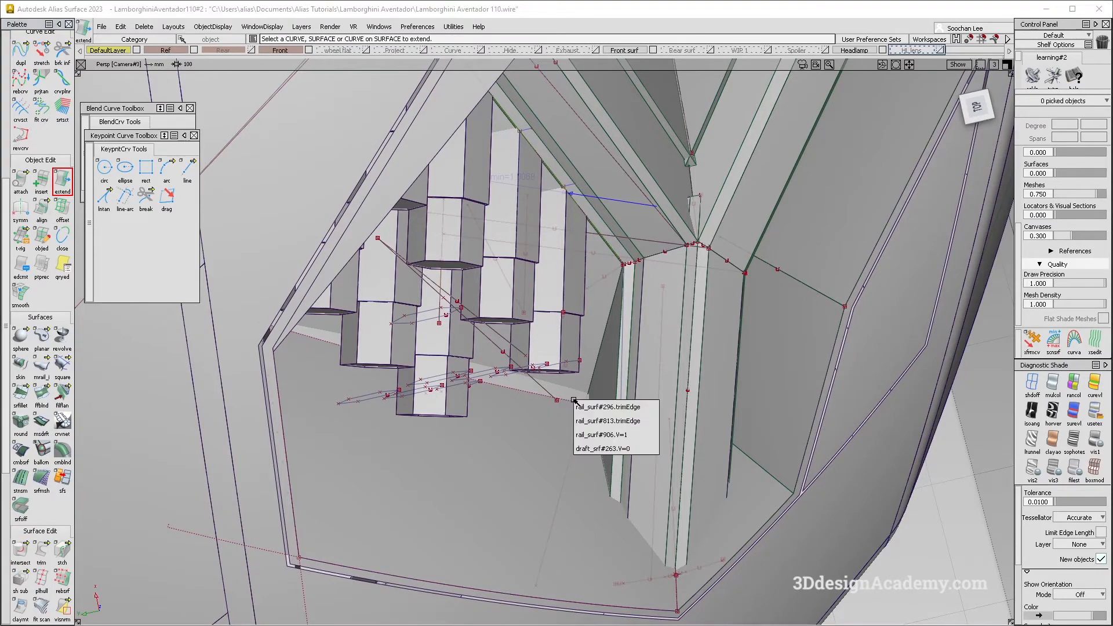
left_click(604, 436)
key("ctrl+z")
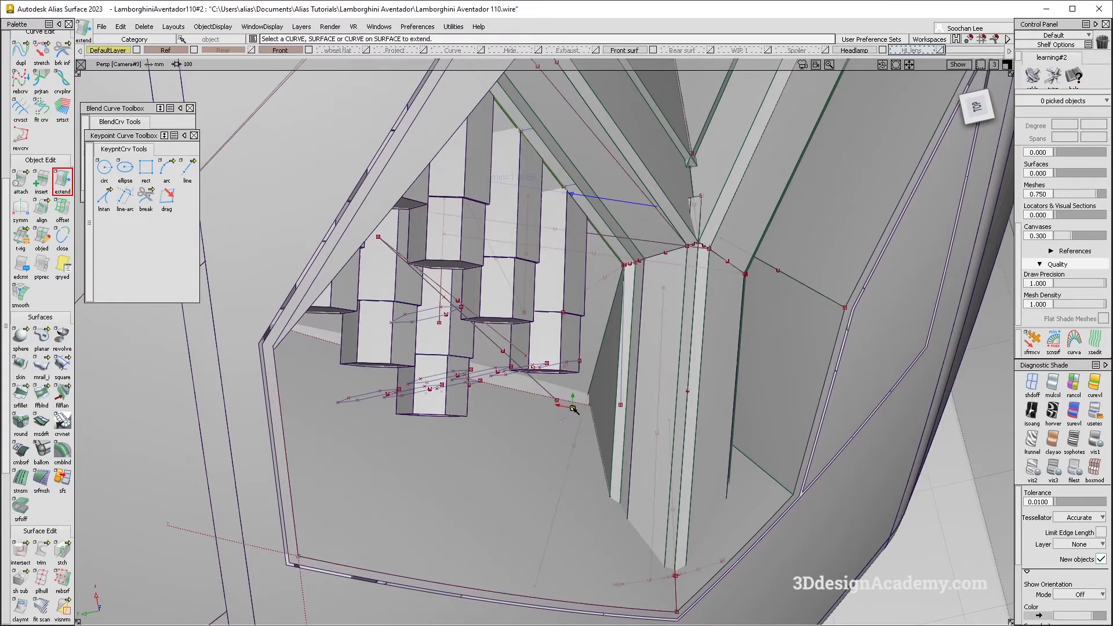
scroll(580, 410, "up", 5)
left_click_drag(596, 422, 554, 389, "alt+shift")
right_click_drag(565, 399, 636, 480, "alt+shift")
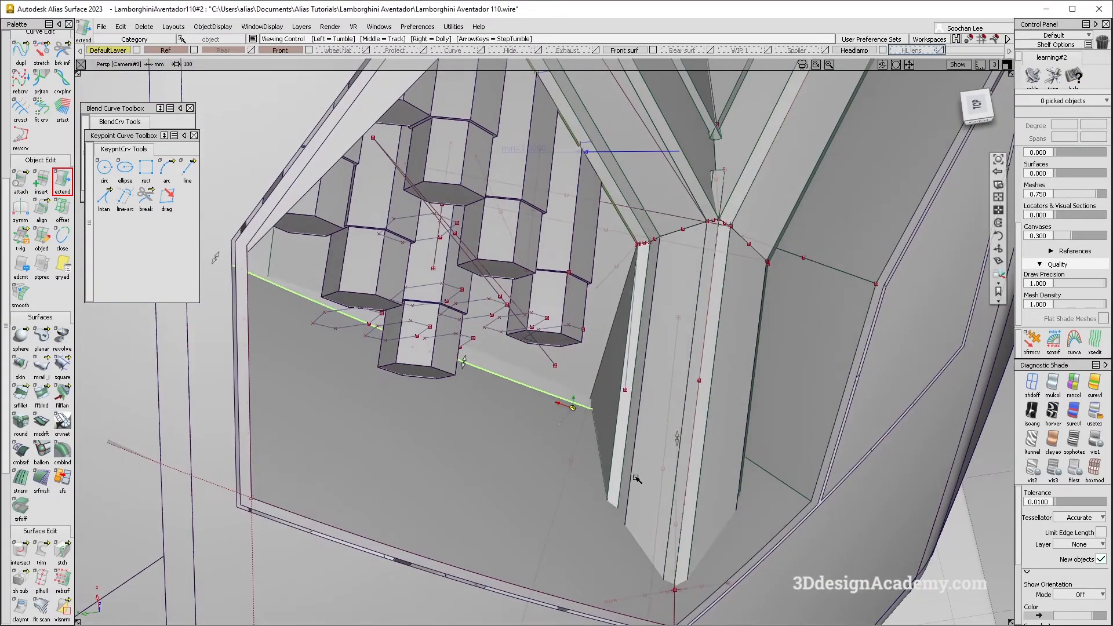
left_click(607, 495)
mouse_move(614, 518)
left_mouse_down("alt+shift")
mouse_move(569, 455)
mouse_move(614, 505)
left_mouse_up("alt+shift")
left_click(626, 482)
left_click_drag(639, 450, 632, 536, "alt+shift")
right_click_drag(633, 536, 711, 541, "alt+shift")
left_click_drag(711, 542, 632, 500, "alt+shift")
Step: Inspect the recess wall and the lower bar from several angles with the model lines toggled off and back on
right_click_drag(615, 502, 602, 471, "ctrl+shift")
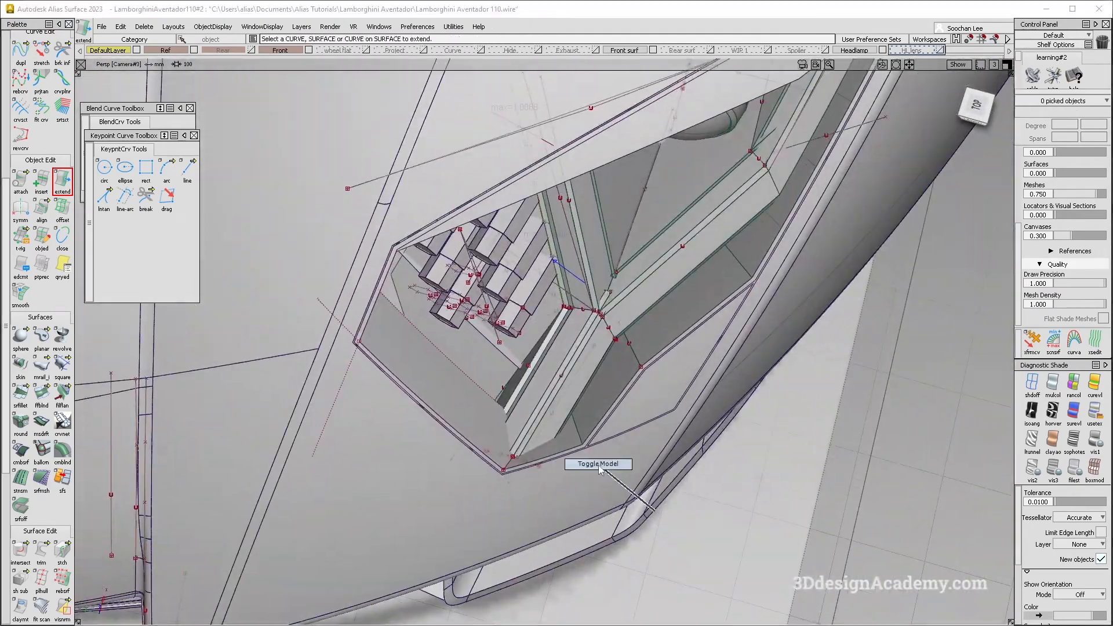
mouse_move(602, 471)
left_mouse_down("alt+shift")
mouse_move(589, 504)
mouse_move(474, 420)
mouse_move(405, 396)
mouse_move(550, 452)
mouse_move(536, 430)
left_mouse_up("alt+shift")
middle_click_drag(536, 430, 621, 475, "alt+shift")
left_click_drag(621, 475, 598, 465, "alt+shift")
right_click_drag(598, 465, 580, 431, "ctrl+shift")
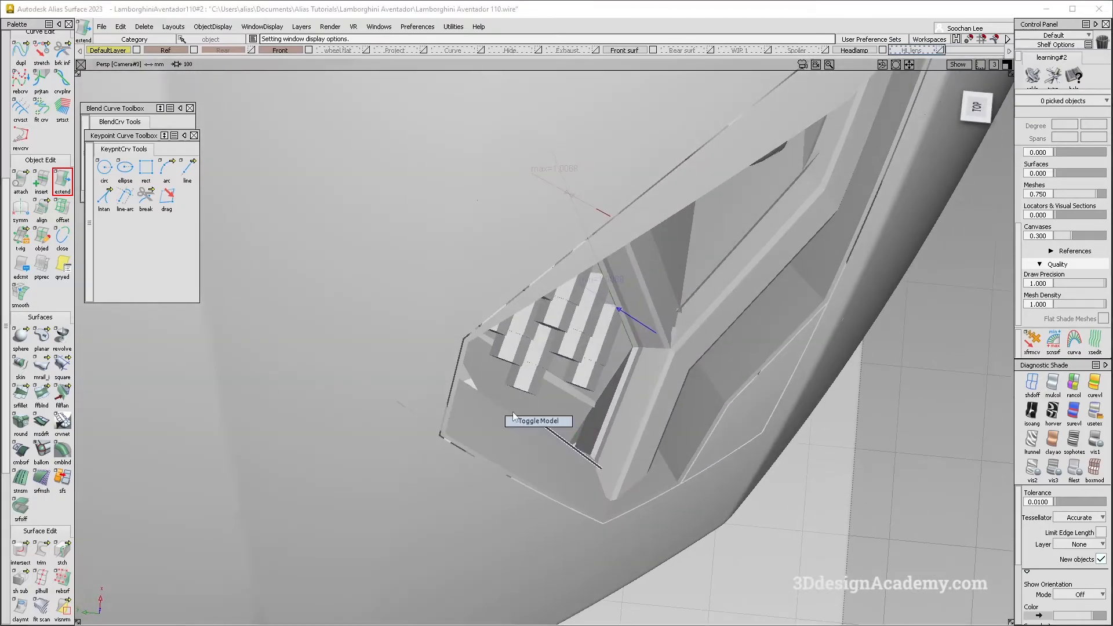
left_click_drag(582, 430, 672, 407, "alt+shift")
right_click_drag(673, 407, 617, 409, "alt+shift")
left_click_drag(617, 409, 565, 466, "alt+shift")
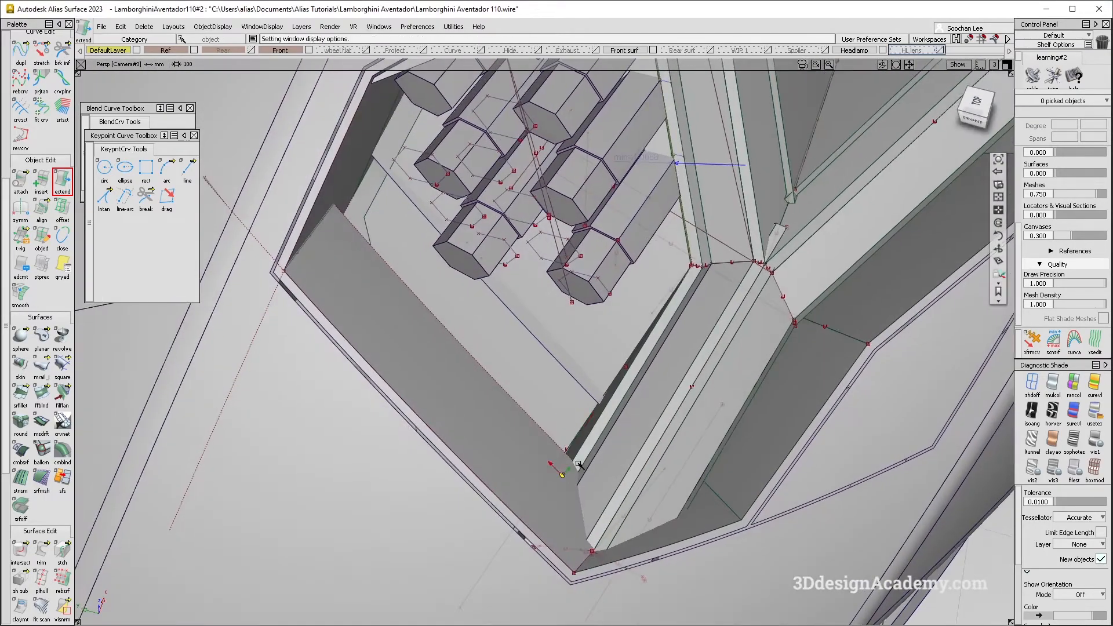
right_click_drag(565, 467, 539, 487, "alt+shift")
Step: Compare the gap between the recess wall and the ledge below the lamps with the Aventador S Roadster photo
key("alt+Tab")
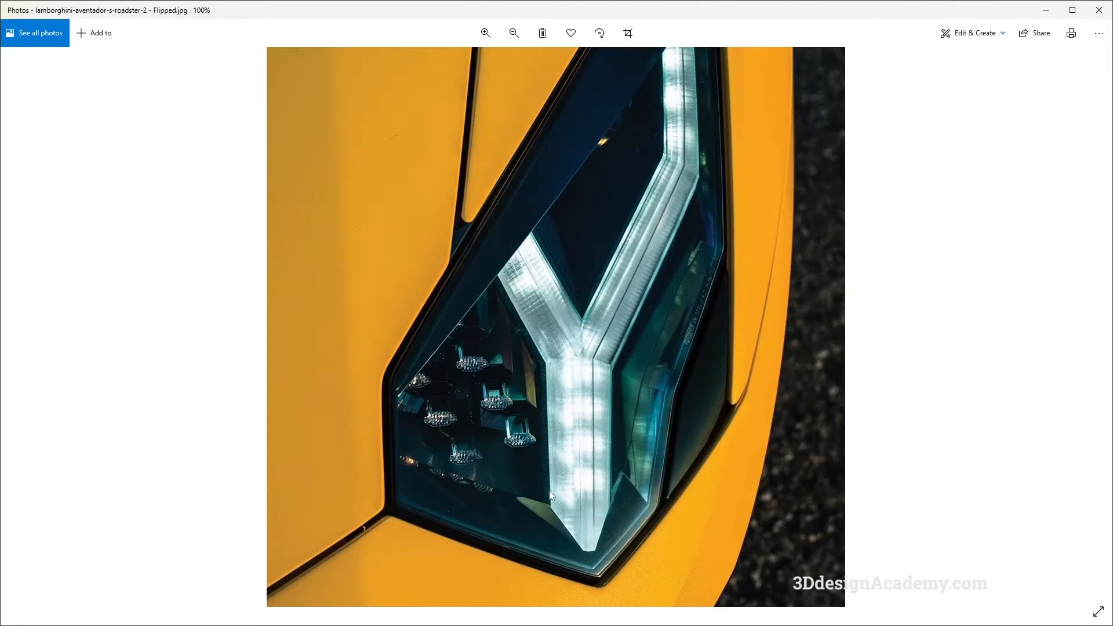
key("alt+Tab")
left_click_drag(551, 472, 547, 355, "alt+shift")
key("alt+Tab")
key("alt+Tab")
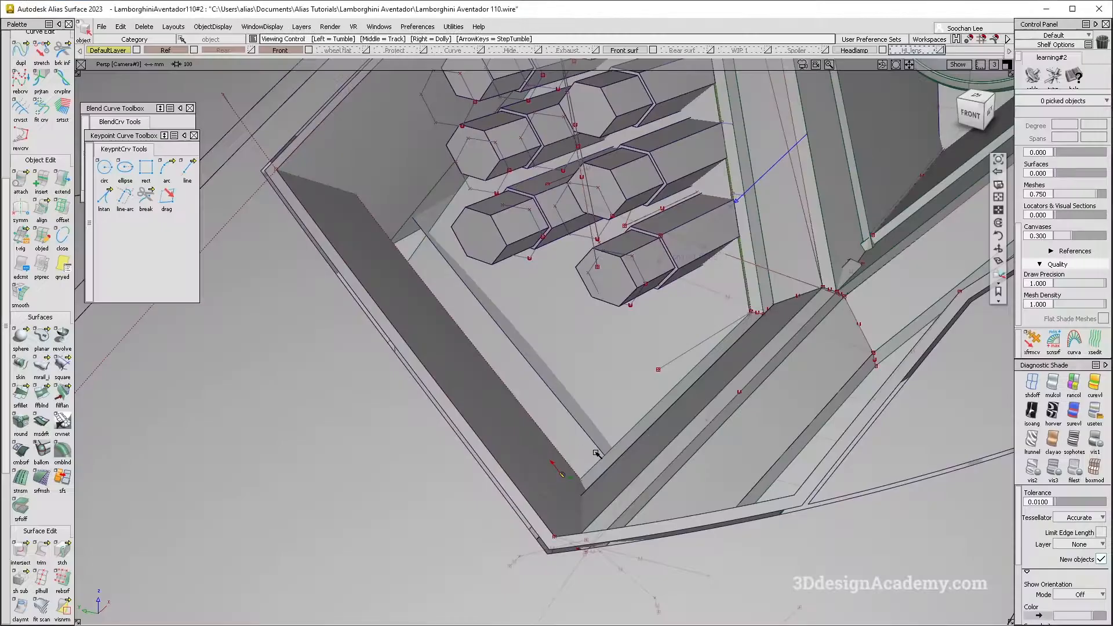
Step: Set the pivot of the ledge surface below the lamps on its own edge and move it onto the recess wall's inner corner
left_click_drag(585, 453, 620, 348, "alt+shift")
mouse_move(609, 393)
left_mouse_down("alt+shift")
mouse_move(664, 423)
mouse_move(589, 390)
mouse_move(572, 365)
left_mouse_up("alt+shift")
mouse_move(574, 424)
middle_mouse_down("ctrl+shift")
mouse_move(592, 374)
mouse_move(592, 384)
middle_mouse_up("ctrl+shift")
left_click_drag(592, 384, 493, 248)
middle_click_drag(564, 404, 598, 395, "ctrl+shift")
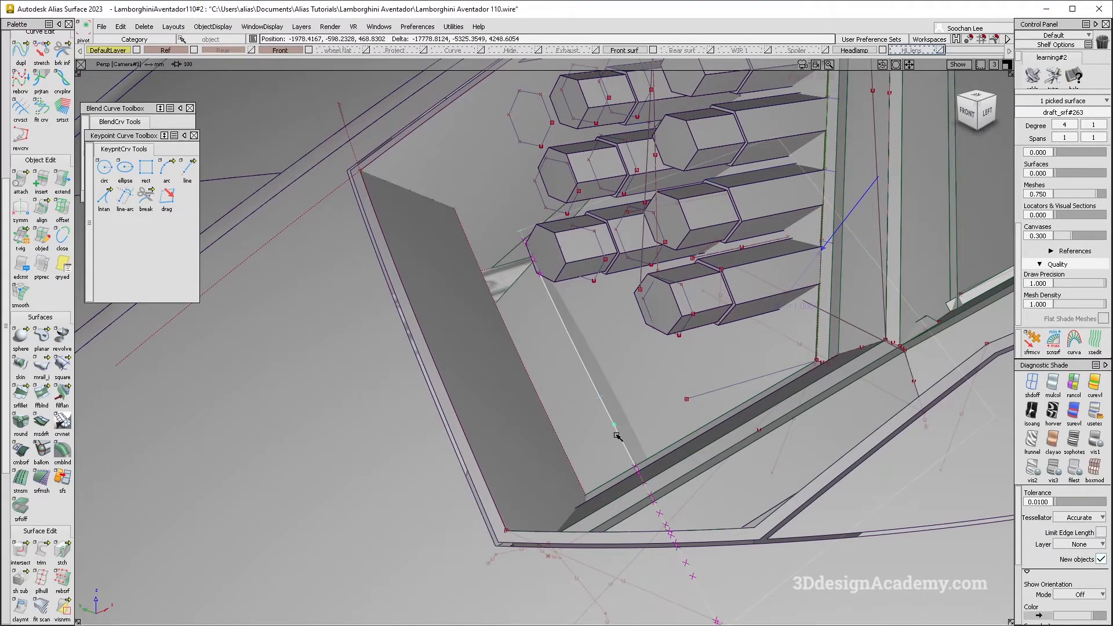
middle_click_drag(479, 290, 462, 215, "ctrl+shift")
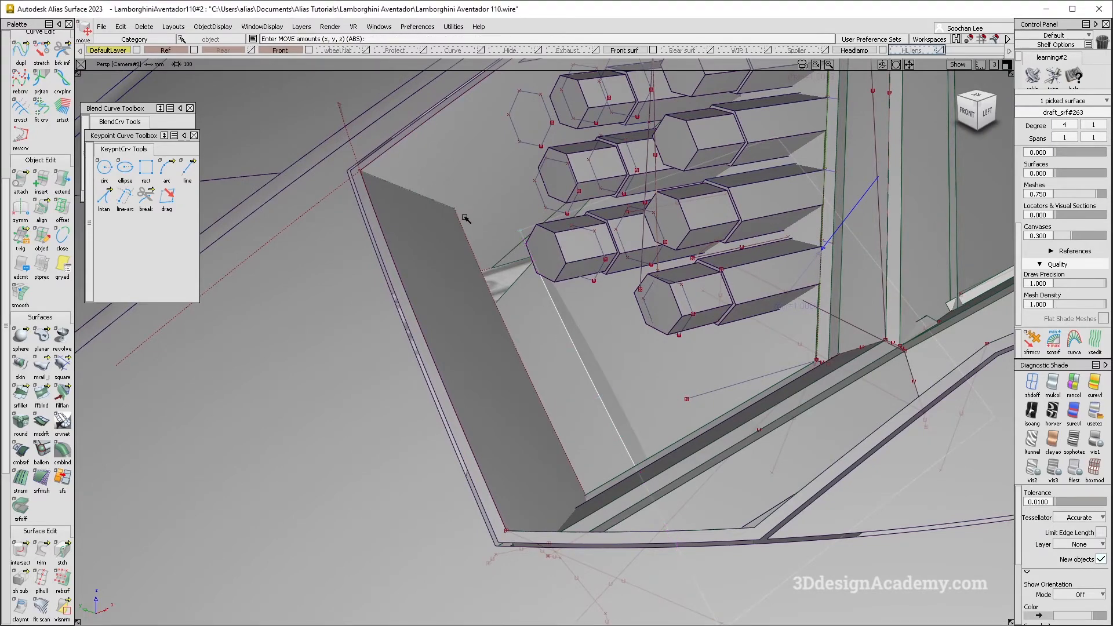
left_click_drag(462, 216, 455, 209)
Step: Examine how the moved ledge meets the recess wall and bar, and compare it with the Aventador S Roadster photo
left_click_drag(542, 323, 558, 389, "alt+shift")
right_click_drag(546, 394, 548, 421)
left_click_drag(549, 421, 567, 410, "alt+shift")
left_click_drag(601, 324, 690, 394, "alt+shift")
key("alt+Tab")
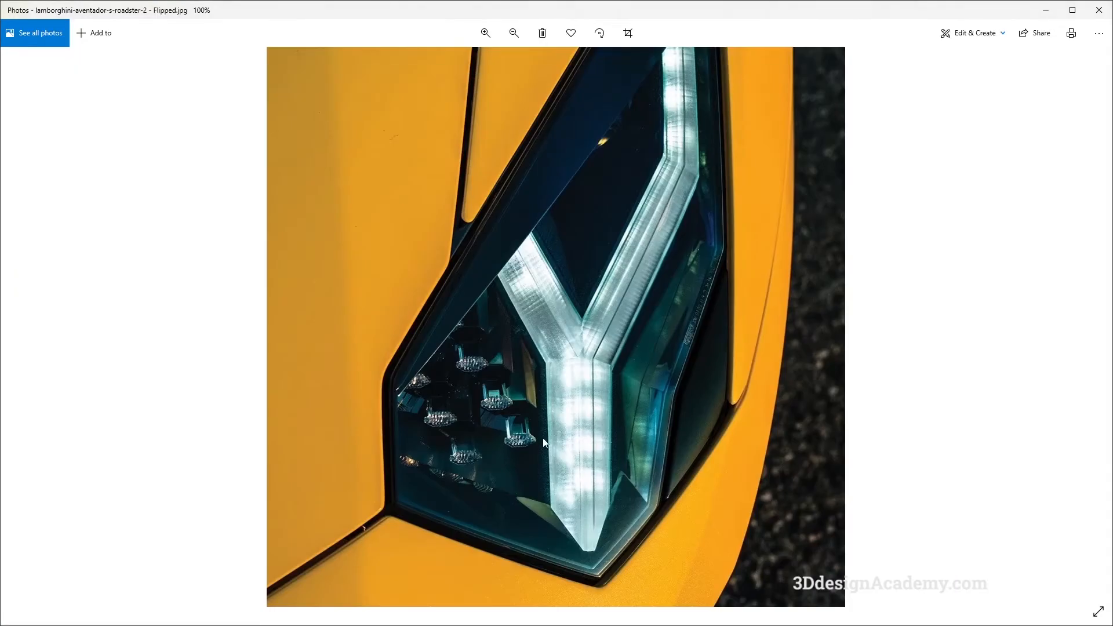
key("alt+Tab")
left_click_drag(513, 439, 592, 440, "alt+shift")
key("alt+Tab")
key("alt+Tab")
left_click_drag(580, 413, 514, 336, "alt+shift")
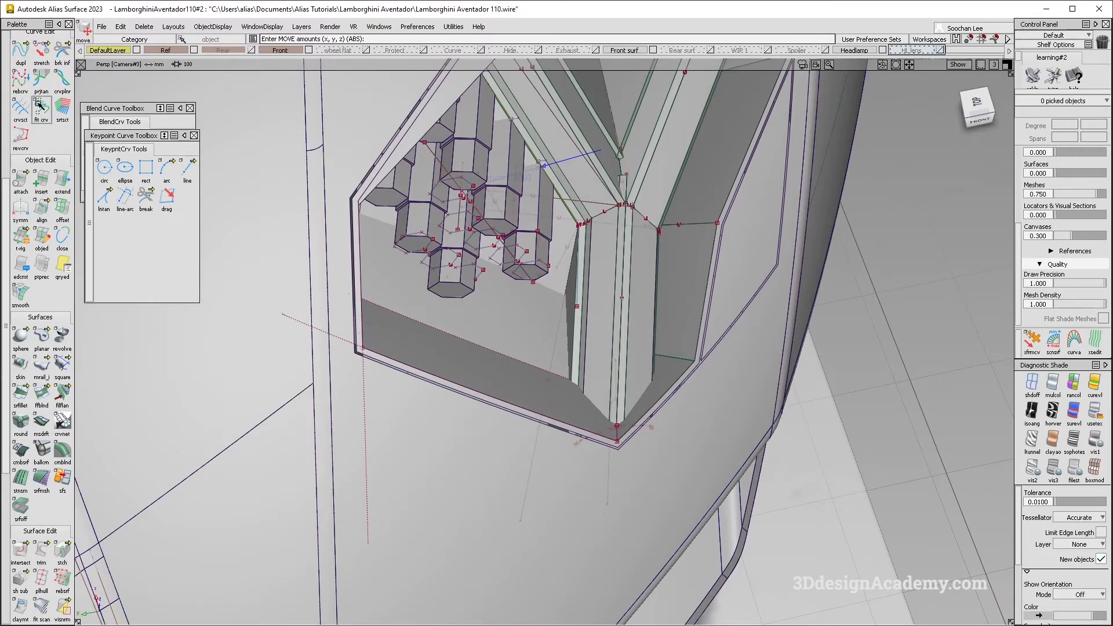
Step: Pick the curve crossing the area below the recess wall in wireframe and stretch its end about 7.41 along X, with shading restored
left_click(1052, 397)
left_click(523, 512)
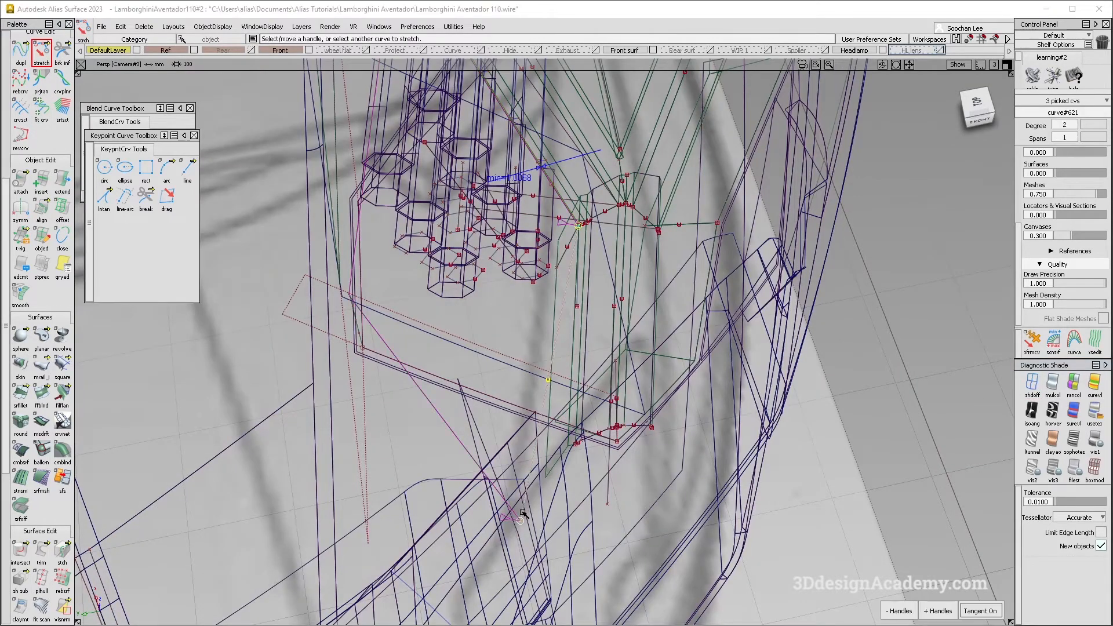
left_click(1076, 386)
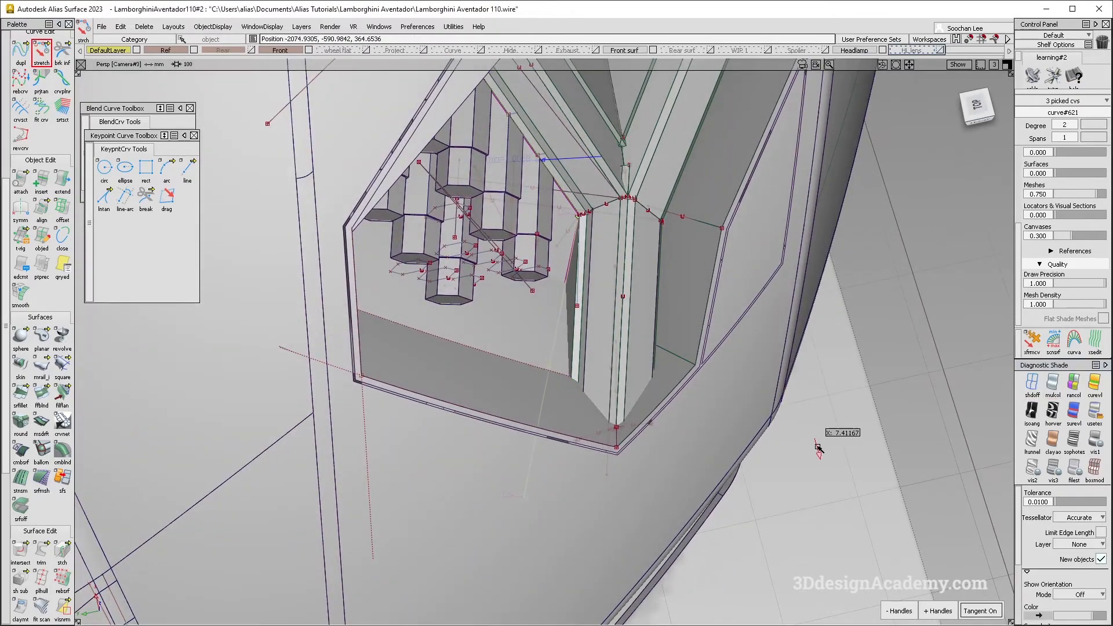
left_click_drag(831, 442, 597, 315, "alt+shift")
Step: Compare the recess wall, ledge and lower bar with the close-up of the yellow car's headlight, 1416_p16_l - Flipped, from several angles
key("alt+Tab")
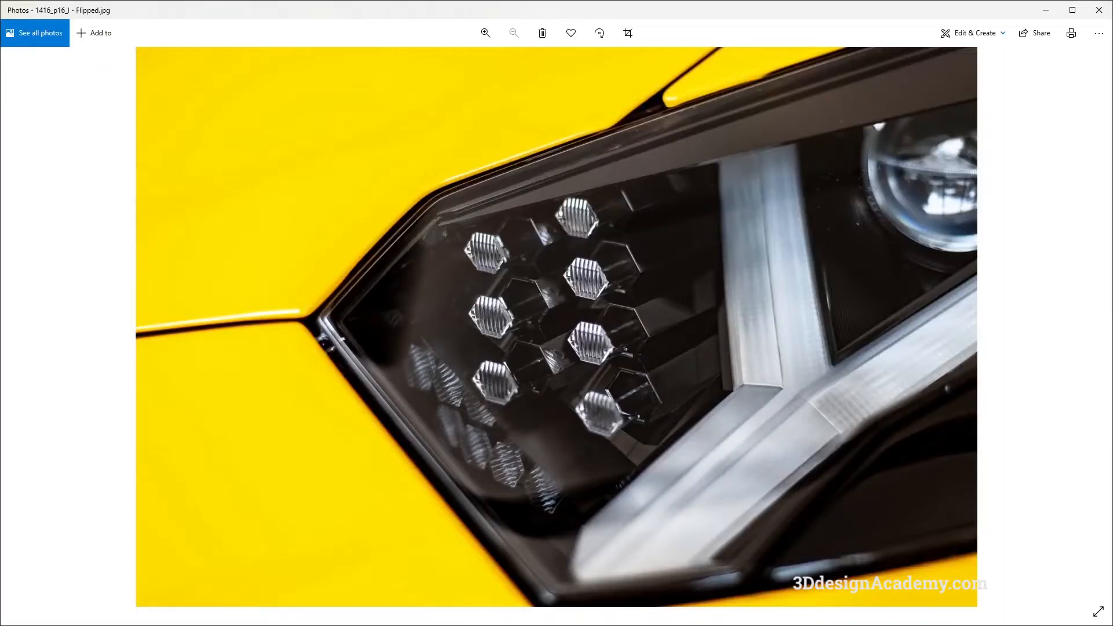
key("alt+Tab")
left_click_drag(643, 489, 704, 332, "alt+shift")
key("alt+Tab")
key("alt+Tab")
left_click_drag(637, 454, 641, 431, "alt+shift")
left_click(640, 372)
left_click_drag(640, 372, 596, 364, "alt+shift")
Step: Try to raise the draft surface forming the ledge below the hexagonal lamps by about 6.96 along Z
left_click_drag(638, 401, 610, 428, "ctrl+shift")
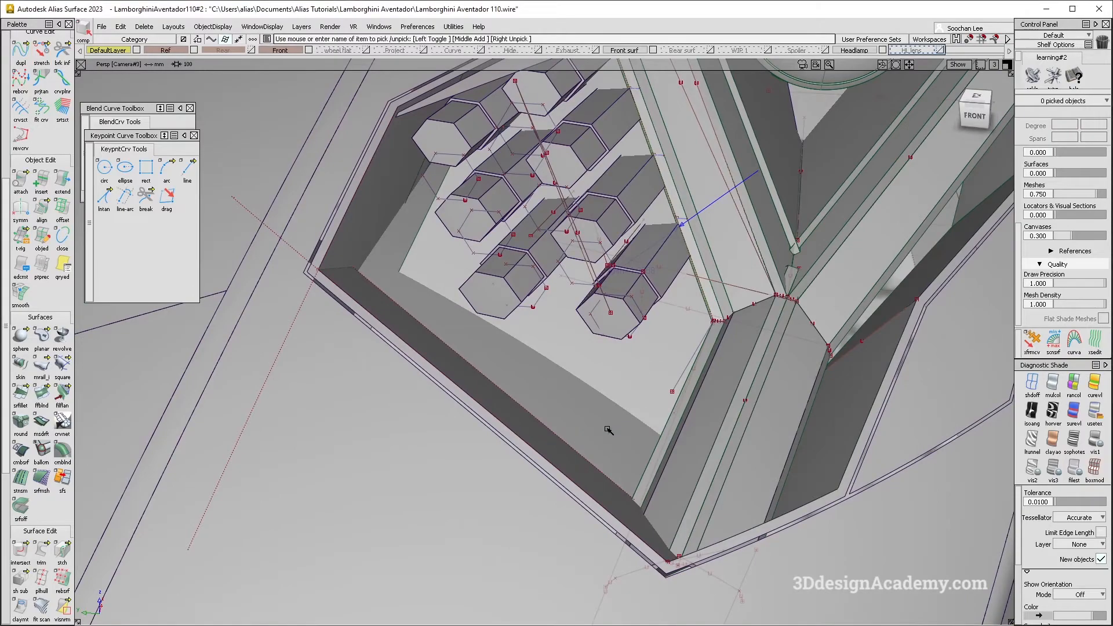
left_click(609, 428)
middle_click_drag(609, 428, 606, 420, "ctrl+shift")
right_click_drag(606, 421, 602, 407)
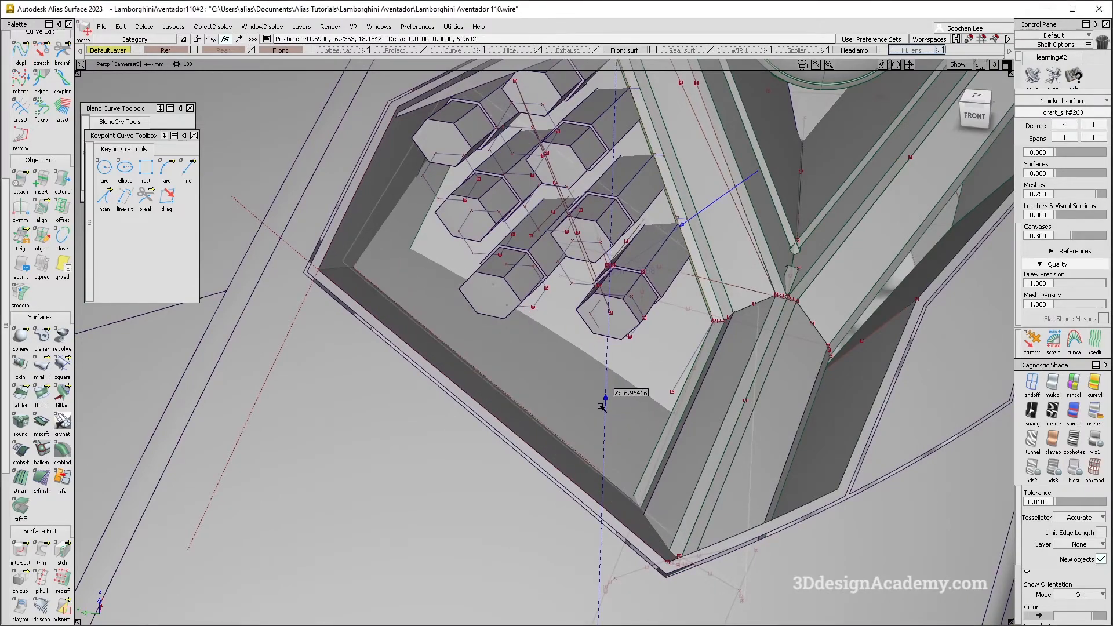
left_click_drag(600, 407, 580, 558, "alt+shift")
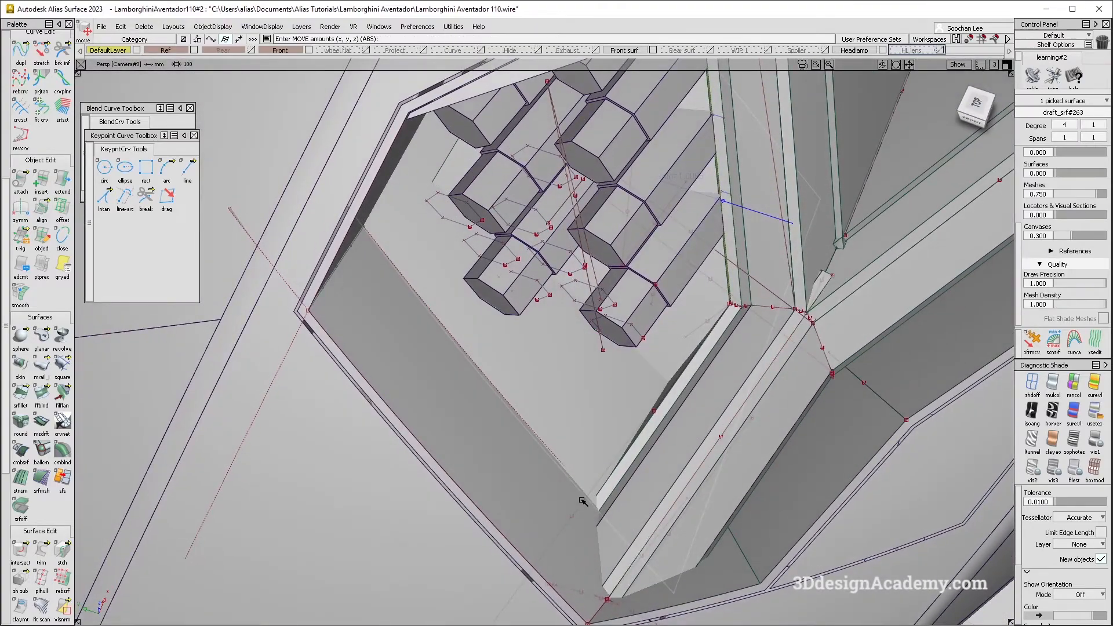
Step: Compare the raised ledge and the lower corner of the recess with the yellow headlight close-up
key("alt+Tab")
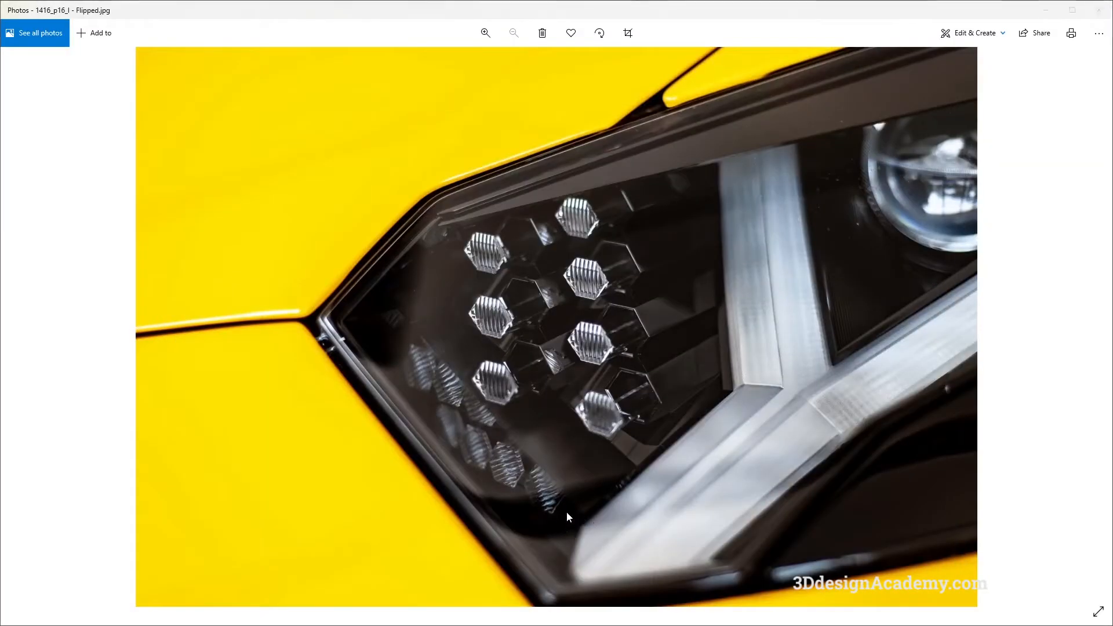
key("alt+Tab")
left_click_drag(592, 508, 733, 460, "alt+shift")
left_click_drag(666, 445, 687, 436, "alt+shift")
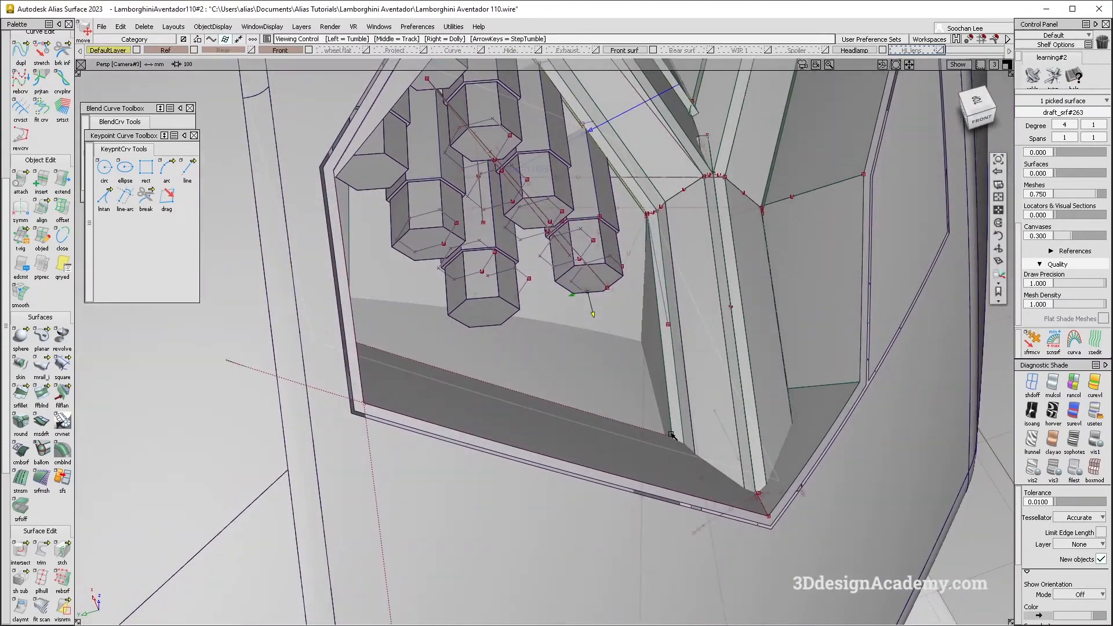
right_click_drag(671, 434, 703, 430, "alt+shift")
left_click_drag(703, 430, 698, 443, "alt+shift")
key("alt+Tab")
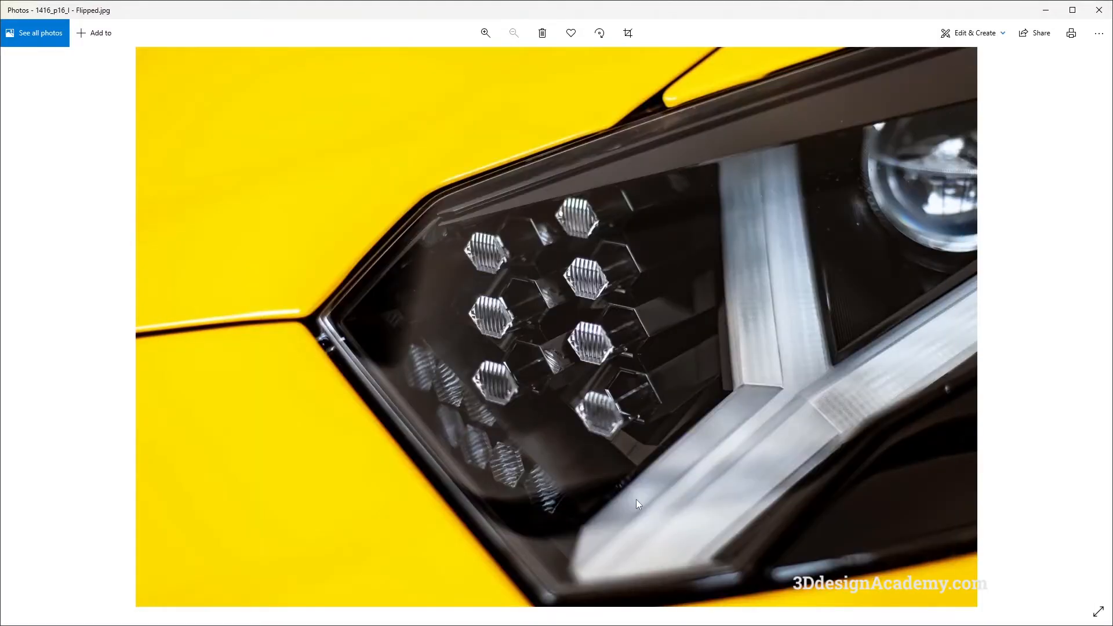
key("alt+Tab")
Step: View the recess from the front and check the ledge and lamp layout against the yellow headlight close-up
left_click_drag(608, 458, 623, 273, "alt+shift")
middle_click_drag(623, 273, 666, 338, "alt+shift")
right_click_drag(666, 338, 658, 380, "alt+shift")
key("alt+Tab")
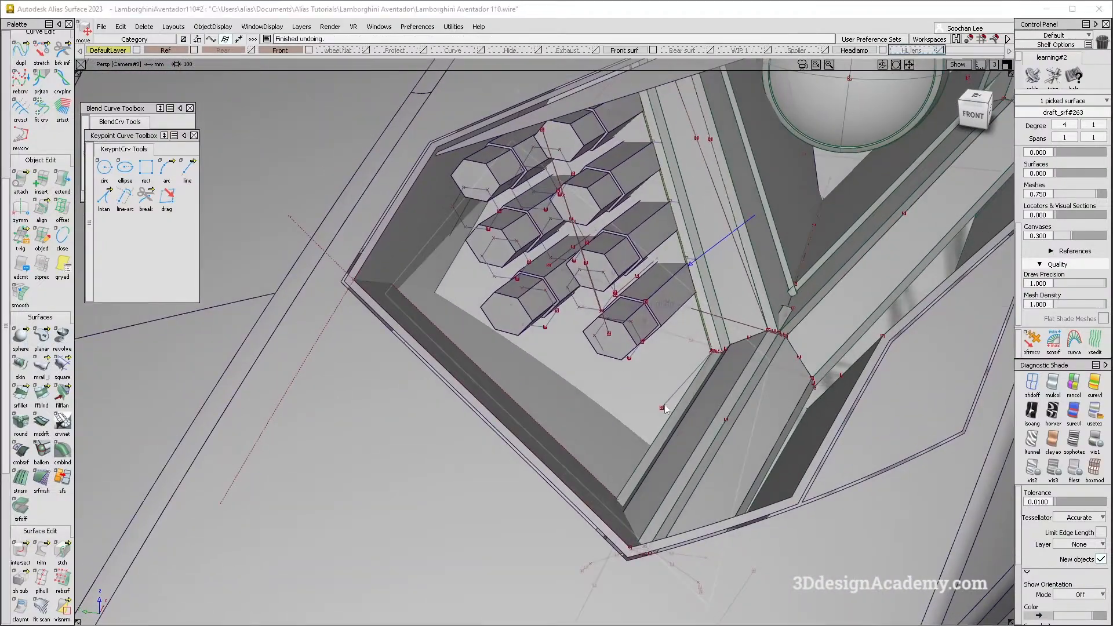
key("alt+Tab")
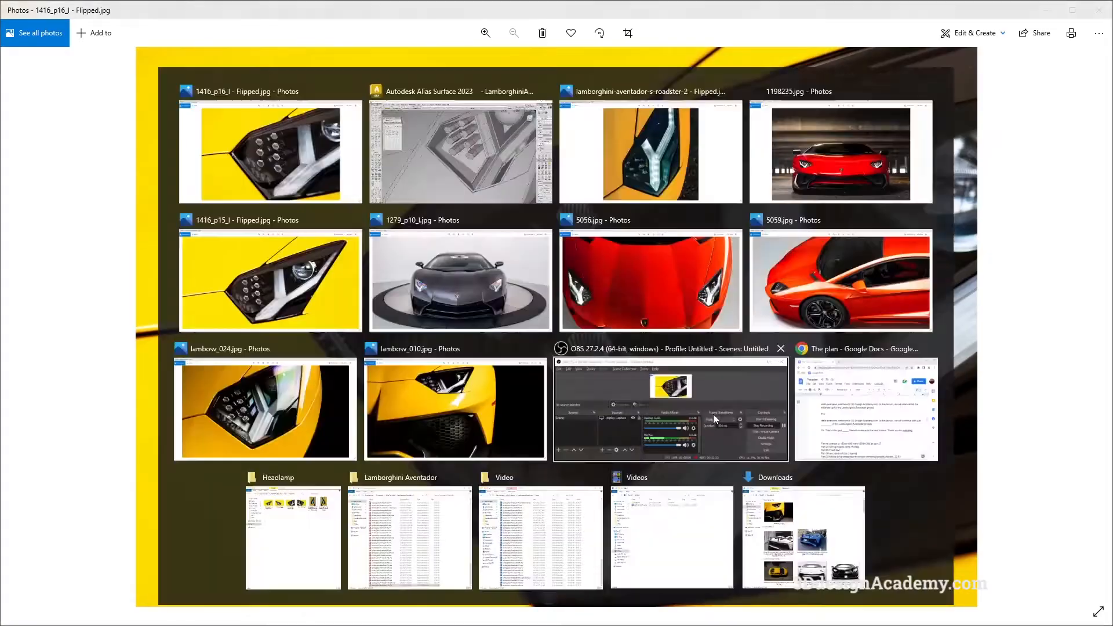
key("alt+Tab")
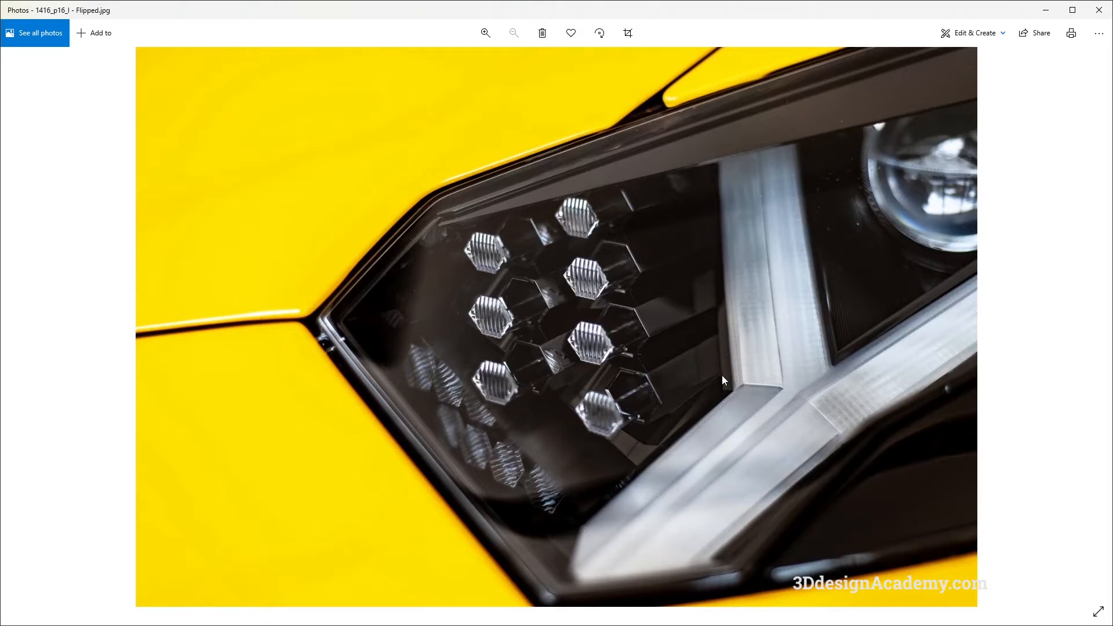
key("alt+Tab")
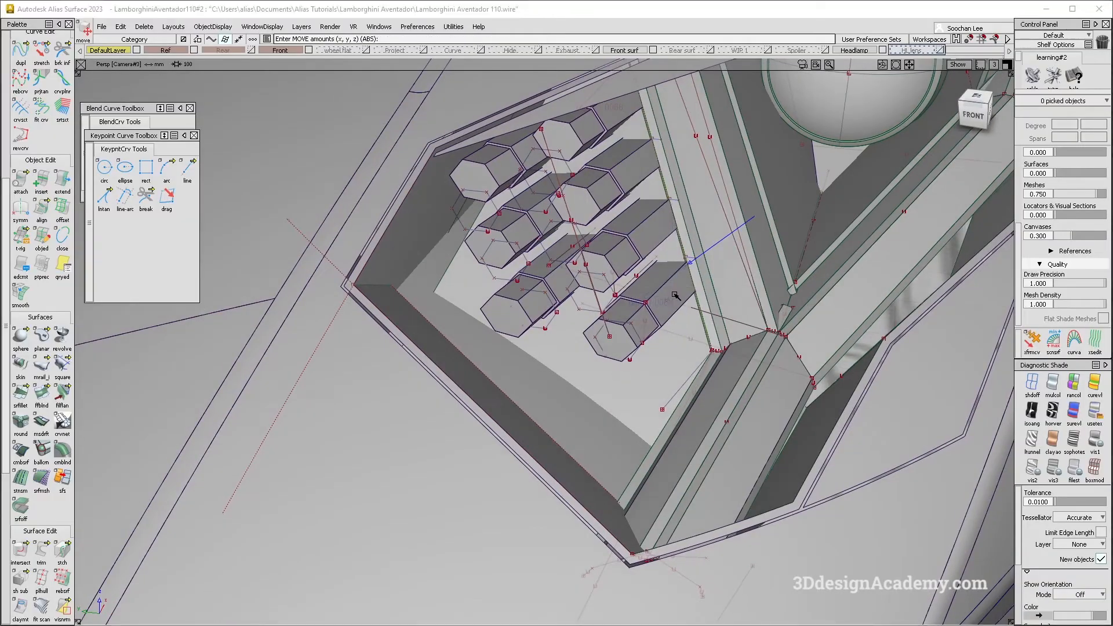
Step: Select all the hexagonal lamp surfaces and snap their pivot to the corner where the lowest lamp meets the diagonal bar
left_click(675, 298)
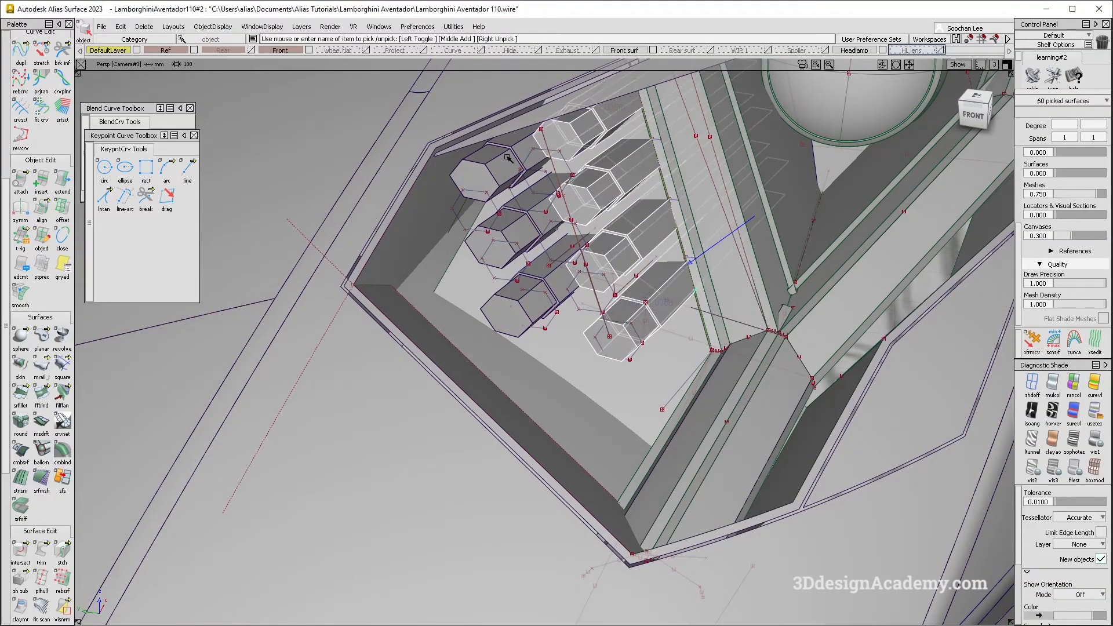
left_click(561, 281)
right_click_drag(716, 311, 708, 291, "alt+shift")
middle_click_drag(709, 326, 714, 348, "ctrl+shift")
left_click_drag(709, 339, 705, 322, "ctrl+alt")
key("ctrl+z")
middle_click_drag(670, 326, 710, 276, "ctrl+shift")
right_click_drag(695, 286, 751, 238, "alt+shift")
middle_click_drag(665, 341, 702, 294, "ctrl+shift")
left_click(701, 291, "ctrl+alt")
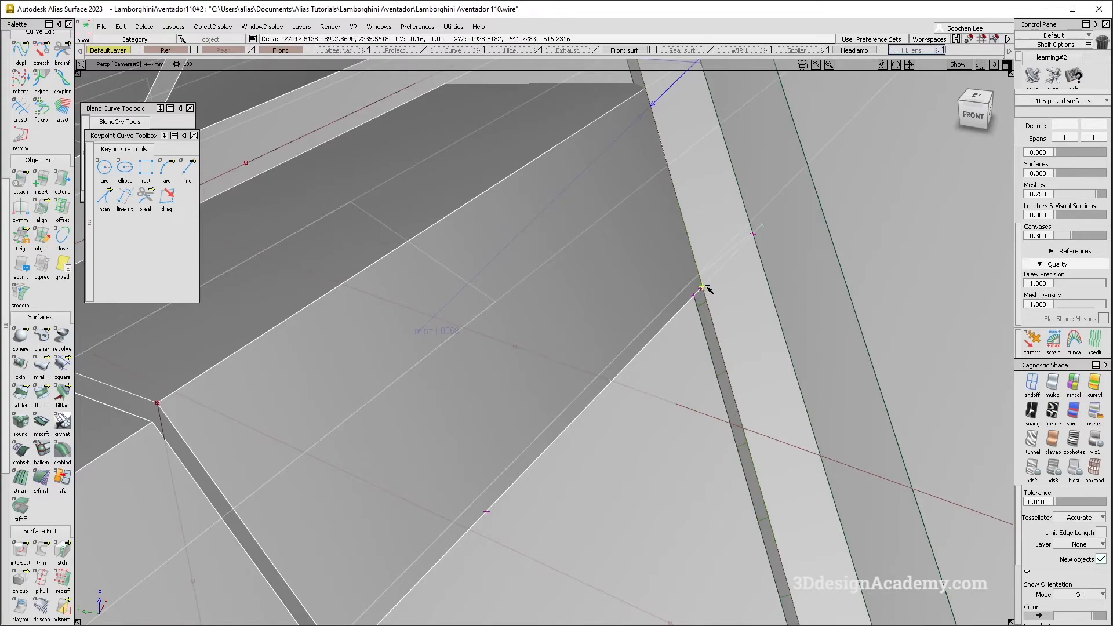
right_click_drag(734, 323, 735, 393, "alt+shift")
left_click_drag(721, 371, 725, 390, "ctrl+alt")
Step: Compare the size and spacing of the selected hexagonal lamps with the yellow headlight close-up
right_click_drag(724, 348, 678, 348, "alt+shift")
left_click_drag(679, 348, 664, 325, "alt+shift")
right_click_drag(664, 325, 662, 263, "alt+shift")
key("alt+Tab")
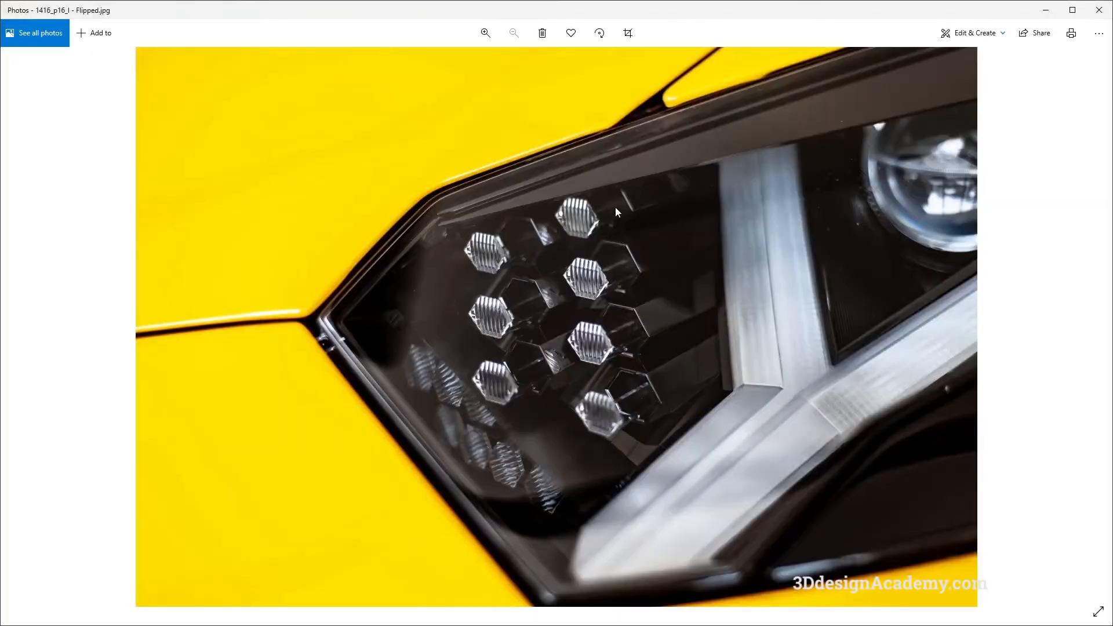
key("alt+Tab")
right_click_drag(688, 249, 664, 252, "alt+shift")
left_click_drag(664, 253, 650, 247, "alt+shift")
key("alt+Tab")
key("alt+Tab")
Step: Scale the selected hexagonal lamps up uniformly about their pivot so the array fills more of the recess
left_click_drag(652, 290, 696, 369, "alt+shift")
middle_click_drag(880, 386, 898, 353, "ctrl+shift")
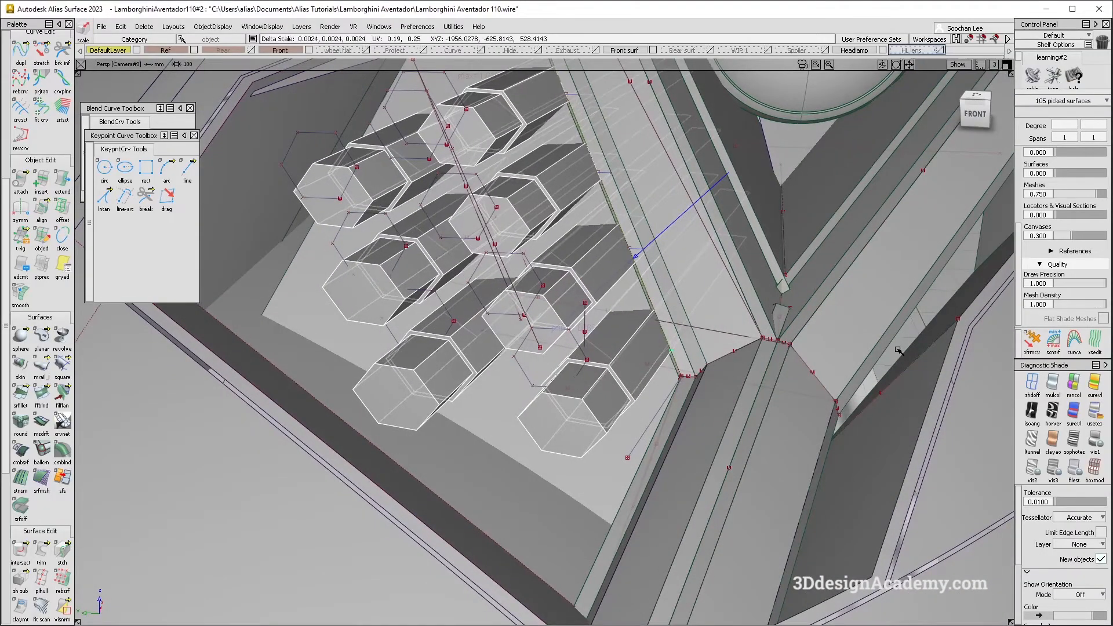
left_click_drag(906, 349, 626, 260)
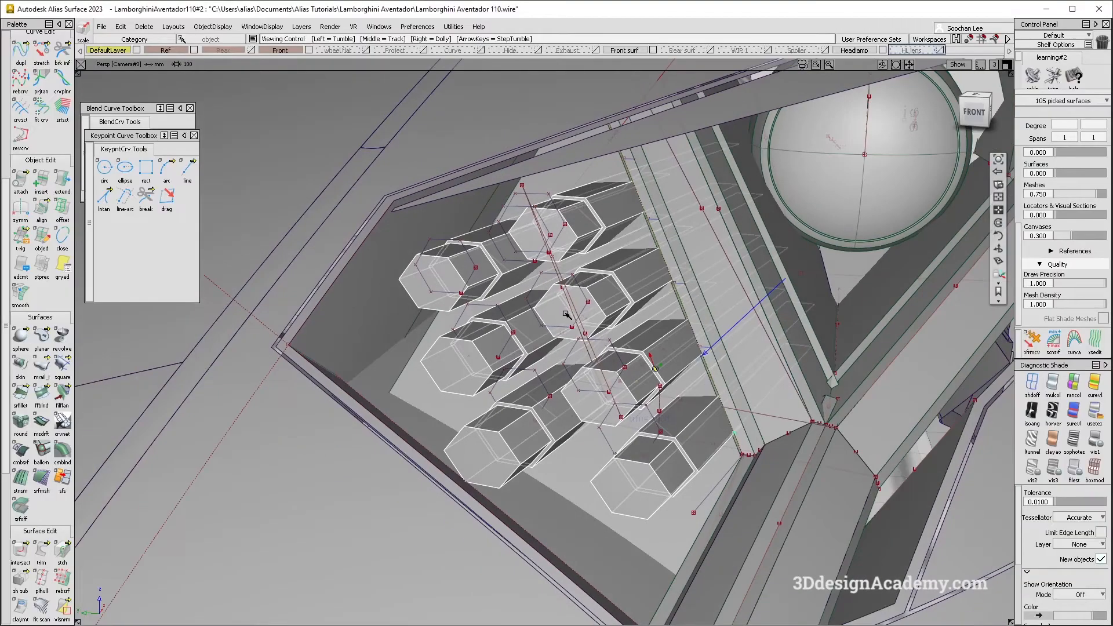
left_click_drag(638, 371, 554, 405, "alt+shift")
left_click_drag(890, 362, 907, 360)
Step: Compare the enlarged lamps and their position beside the diagonal bar with the yellow headlight close-up
key("alt+Tab")
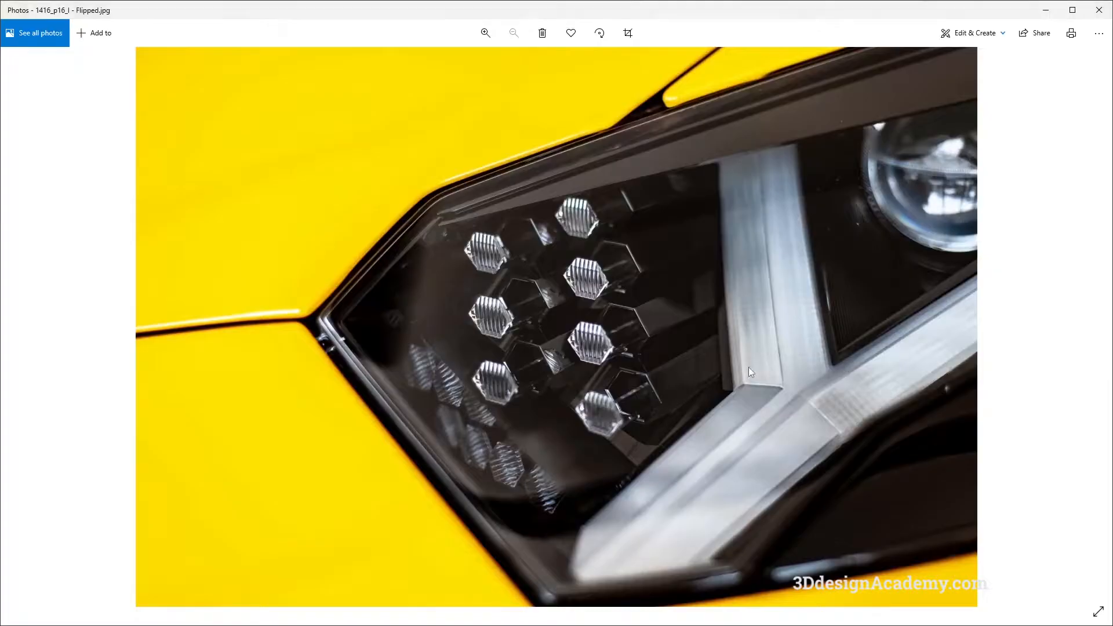
key("alt+Tab")
left_click_drag(745, 366, 672, 343, "alt+shift")
key("alt+Tab")
key("alt+Tab")
left_click_drag(696, 366, 647, 371, "alt+shift")
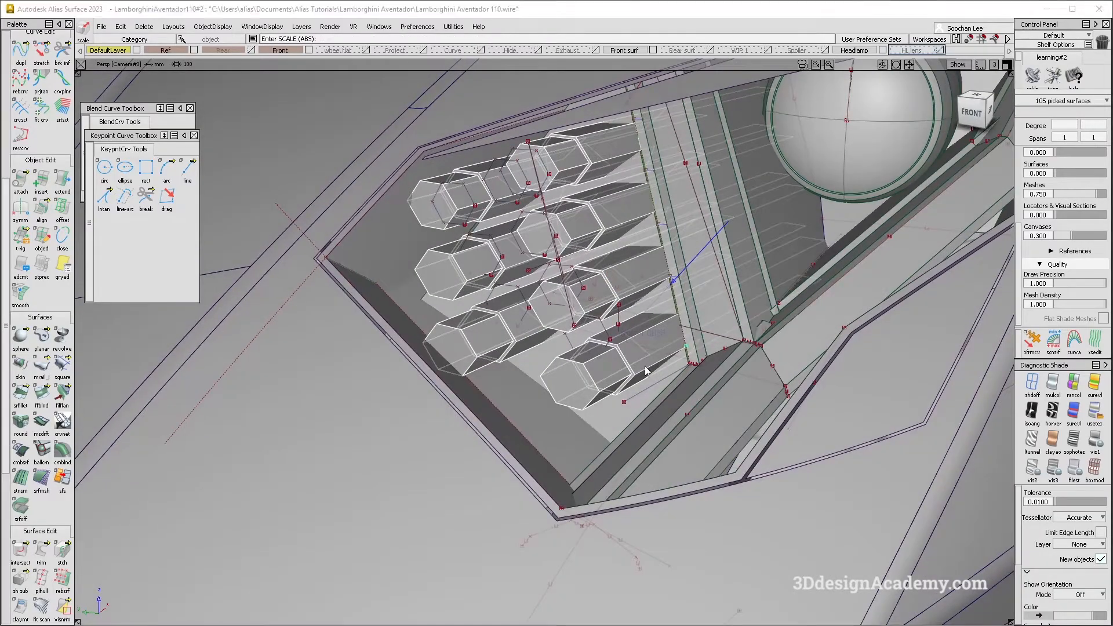
key("alt+Tab")
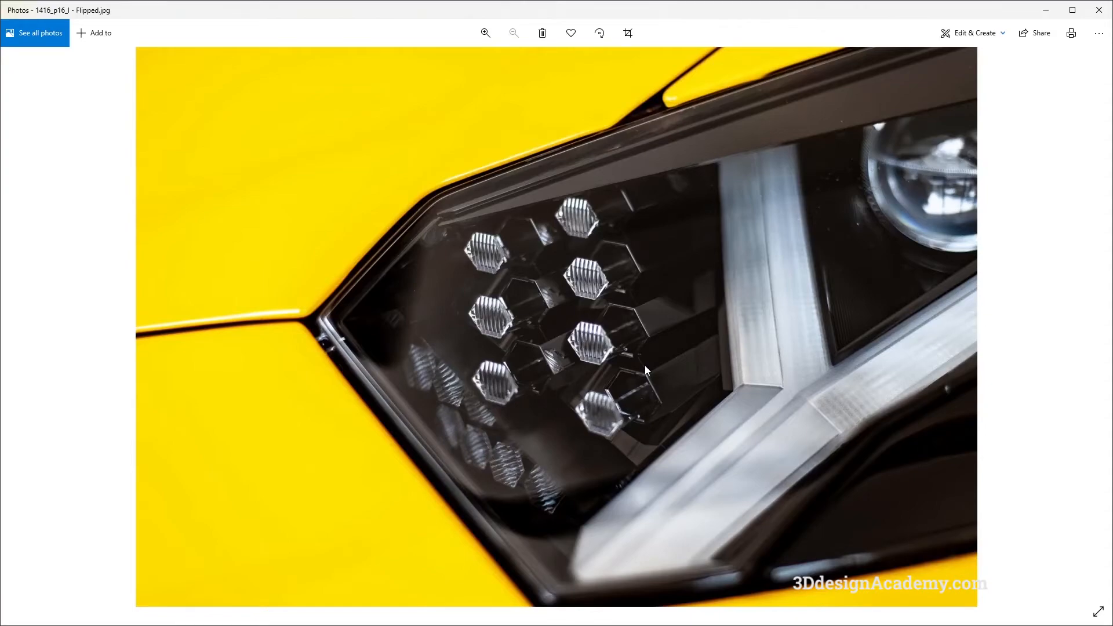
key("alt+Tab")
left_click_drag(644, 366, 668, 314, "alt+shift")
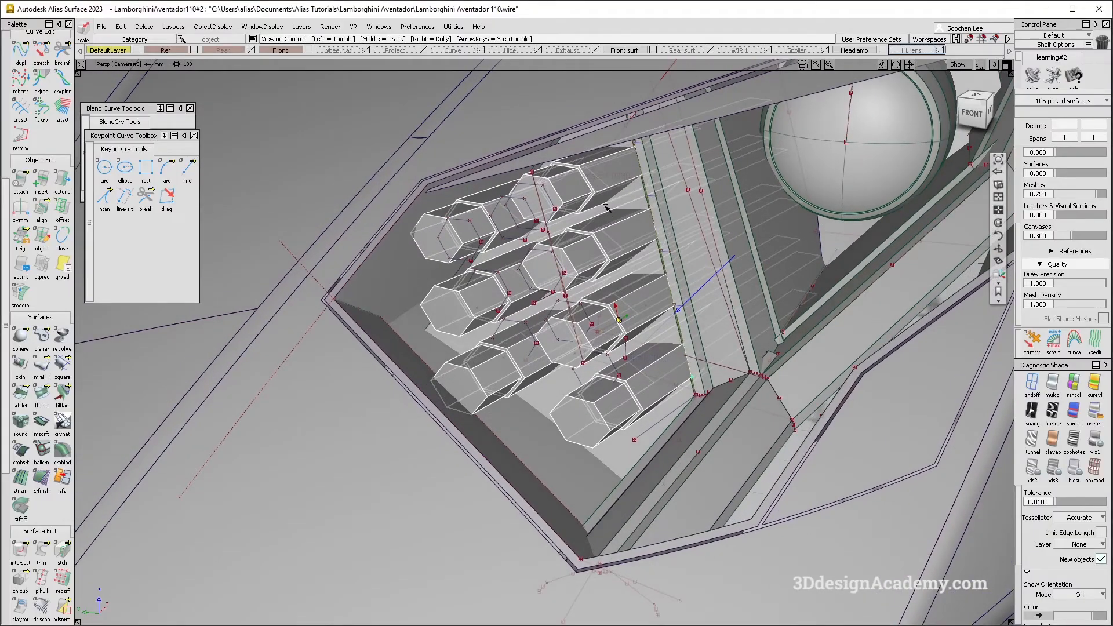
key("alt+Tab")
key("alt+Tab")
left_click_drag(666, 371, 708, 331, "alt+shift")
Step: Examine the lamp array in plain shading with the model lines hidden and compare it with the yellow headlight close-up
key("alt+Tab")
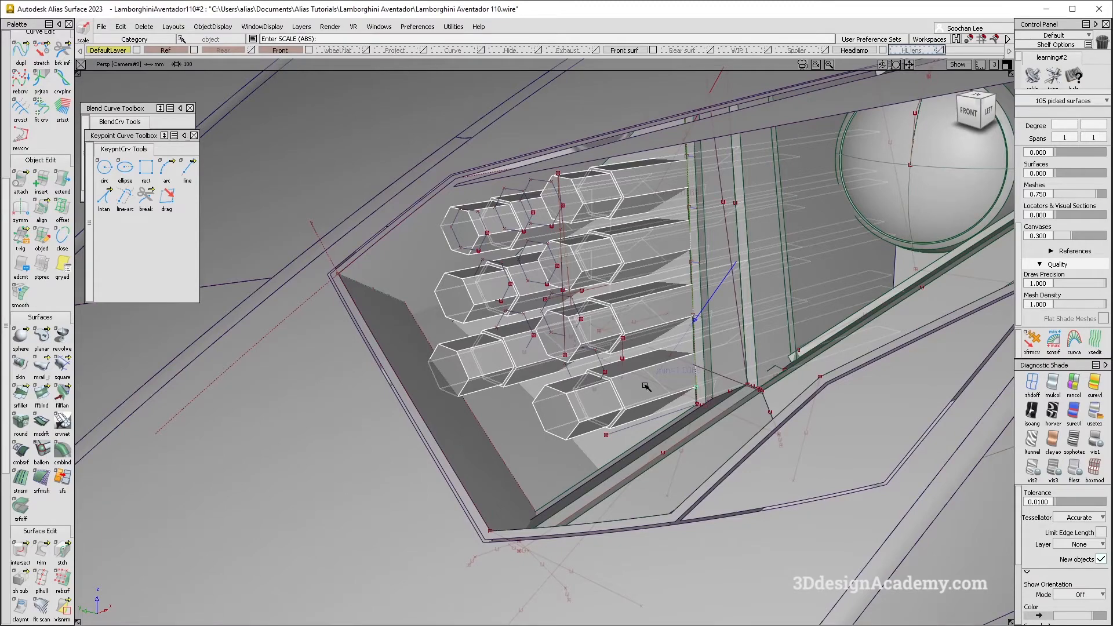
key("alt+Tab")
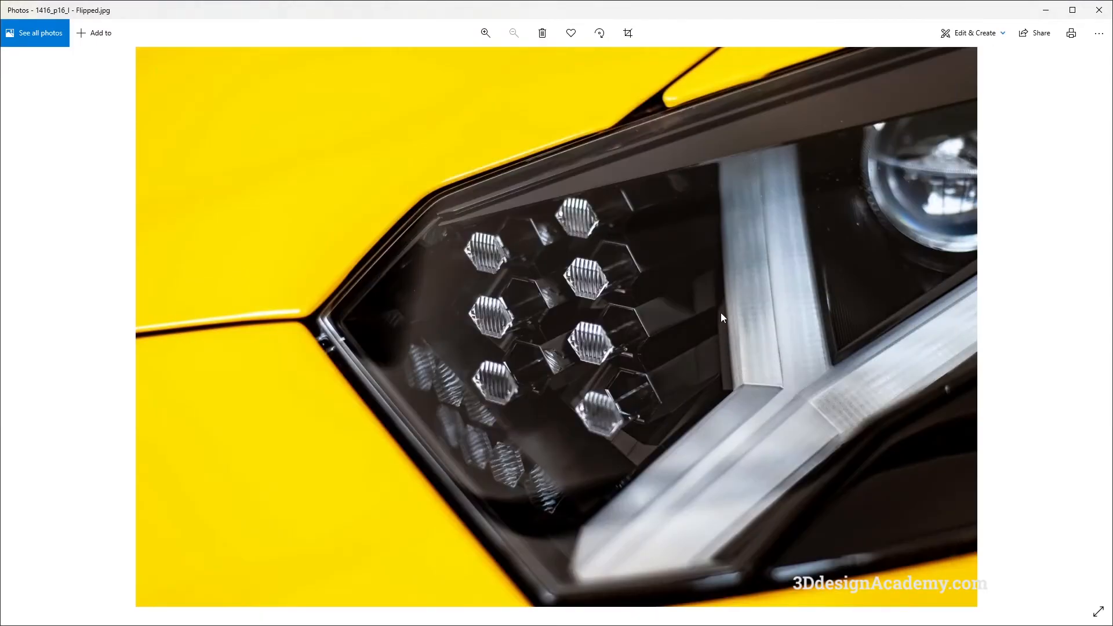
key("alt+Tab")
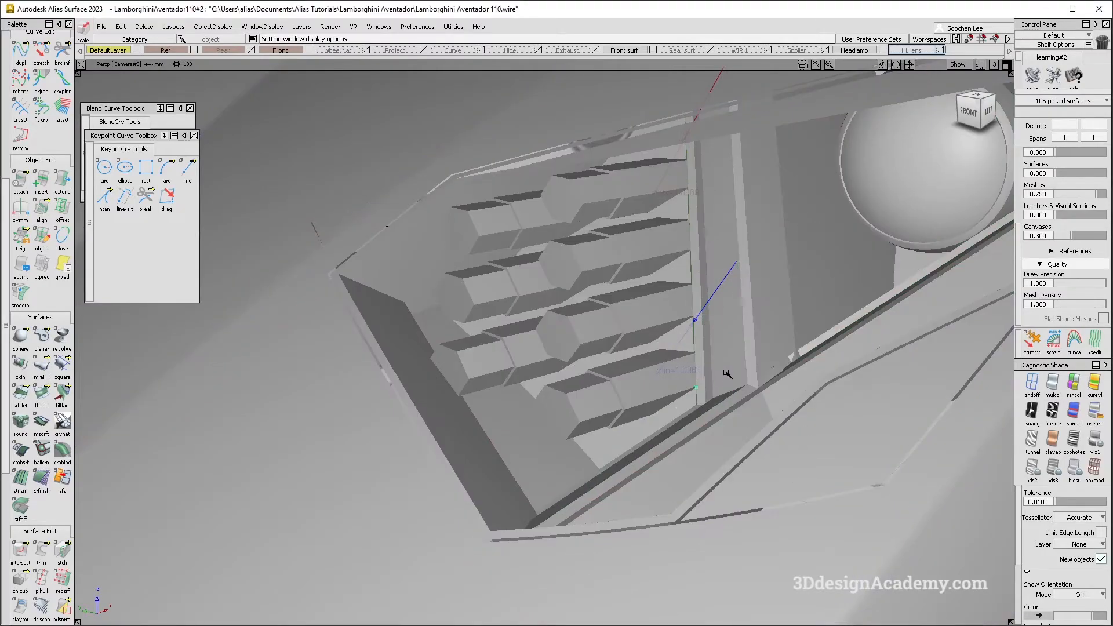
key("alt+Tab")
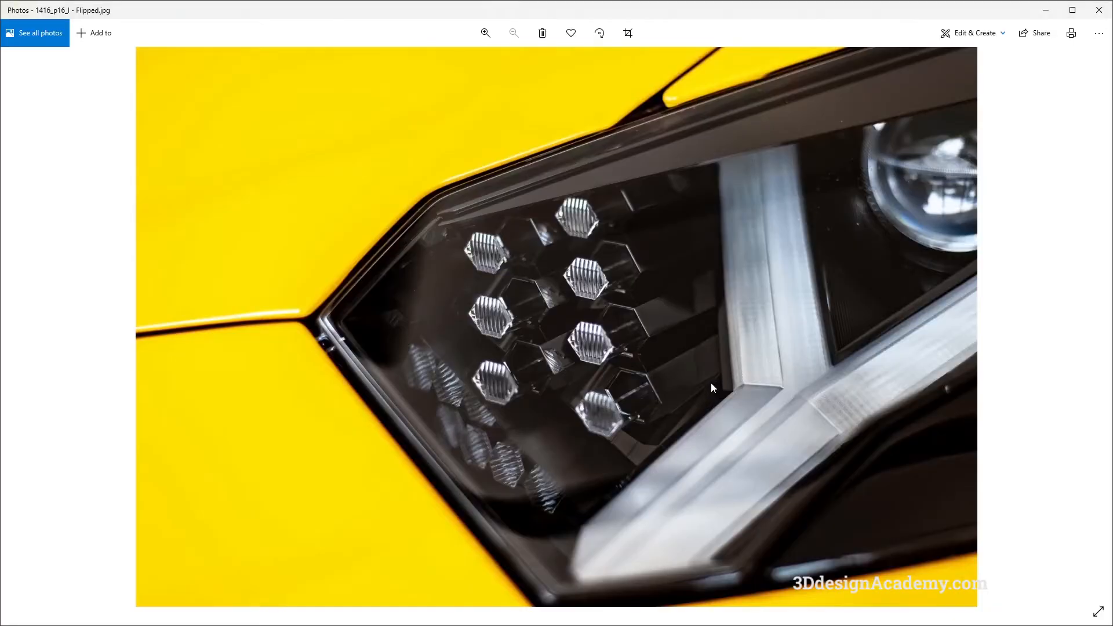
key("alt+Tab")
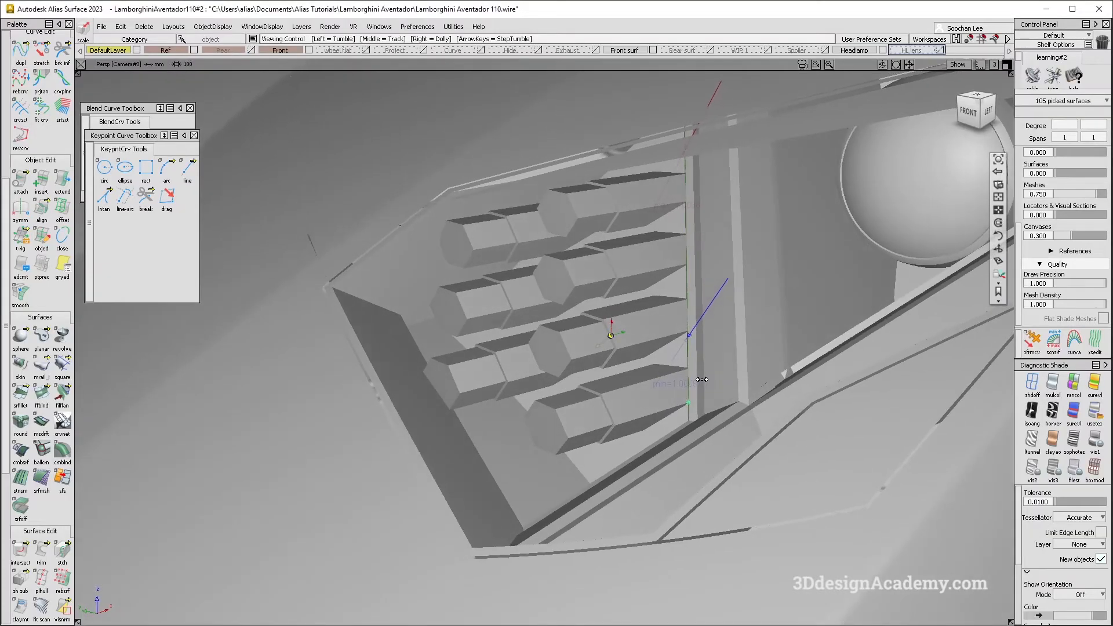
key("alt+Tab")
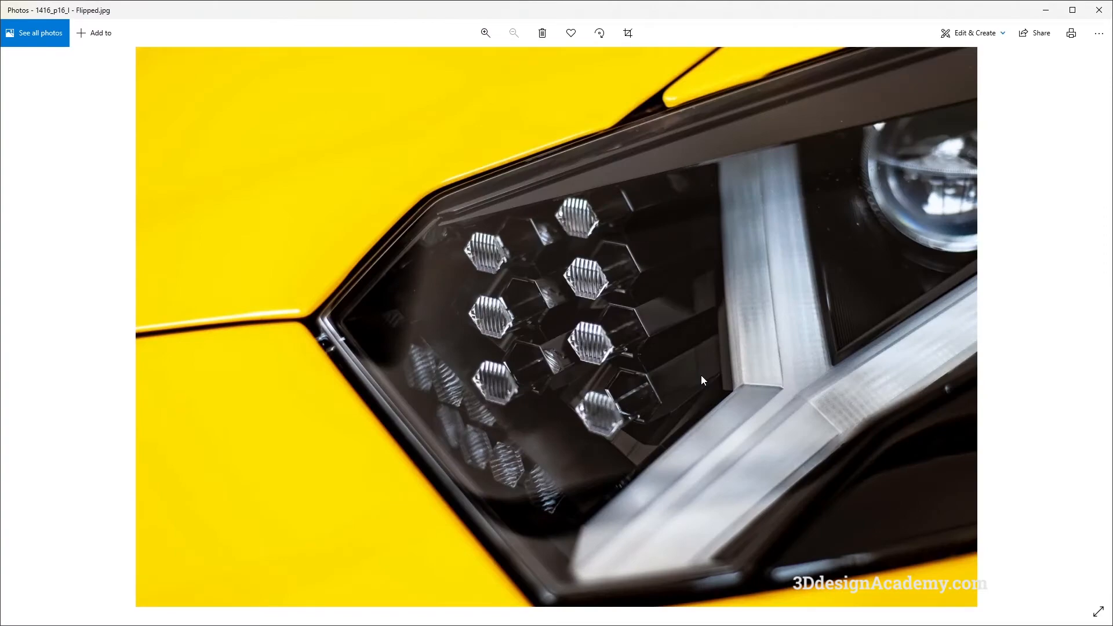
key("alt+Tab")
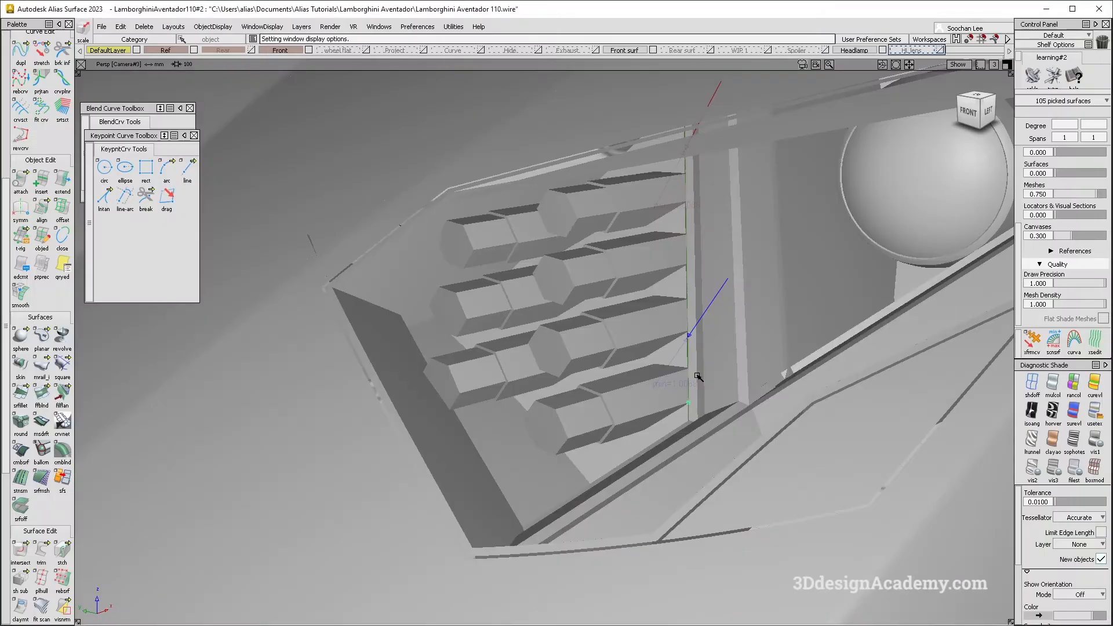
key("alt+Tab")
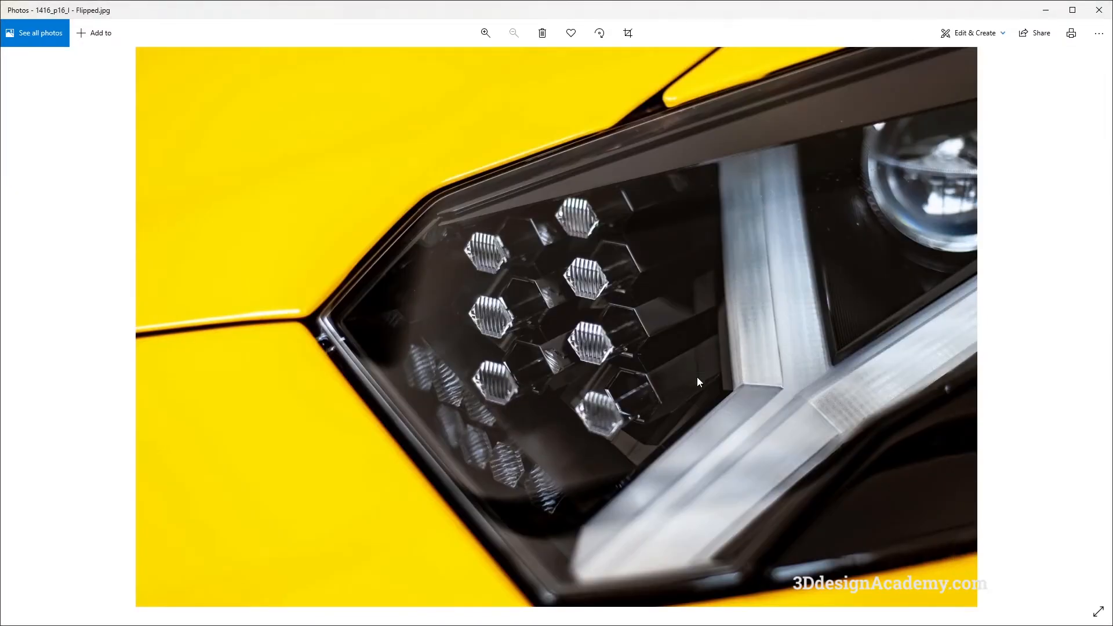
key("alt+Tab")
Step: Check the angle and length of the lamp tubes against the yellow headlight close-up from slightly different viewpoints
left_click_drag(694, 380, 666, 373, "alt+shift")
key("alt+Tab")
key("alt+Tab")
left_click_drag(724, 388, 709, 370, "alt+shift")
key("alt+Tab")
key("alt+Tab")
left_click_drag(666, 368, 693, 370, "alt+shift")
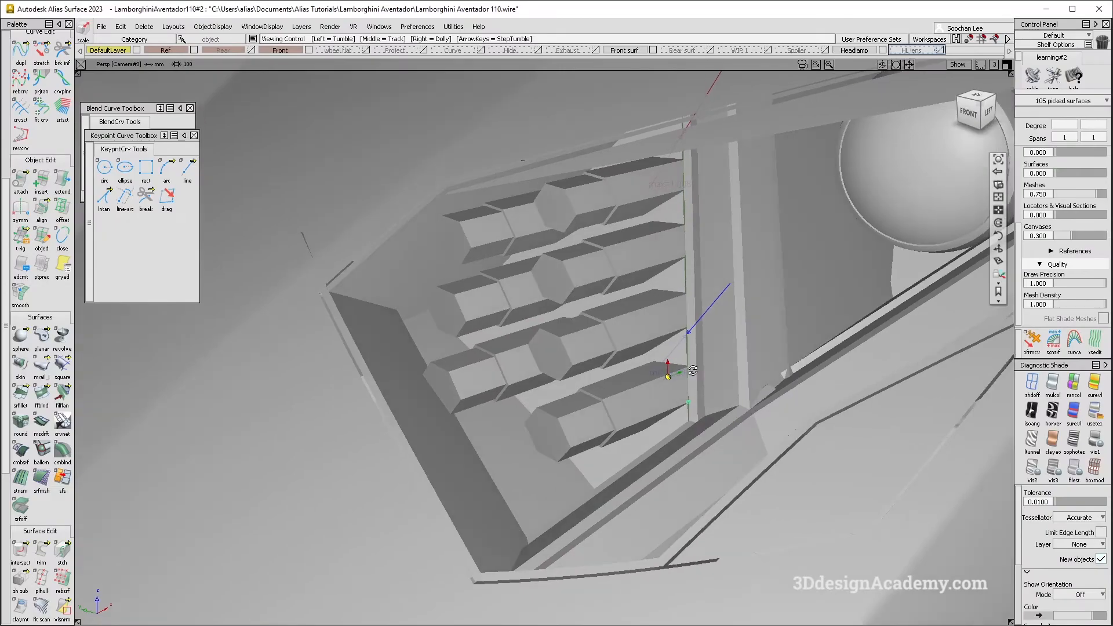
key("alt+Tab")
key("alt+Tab")
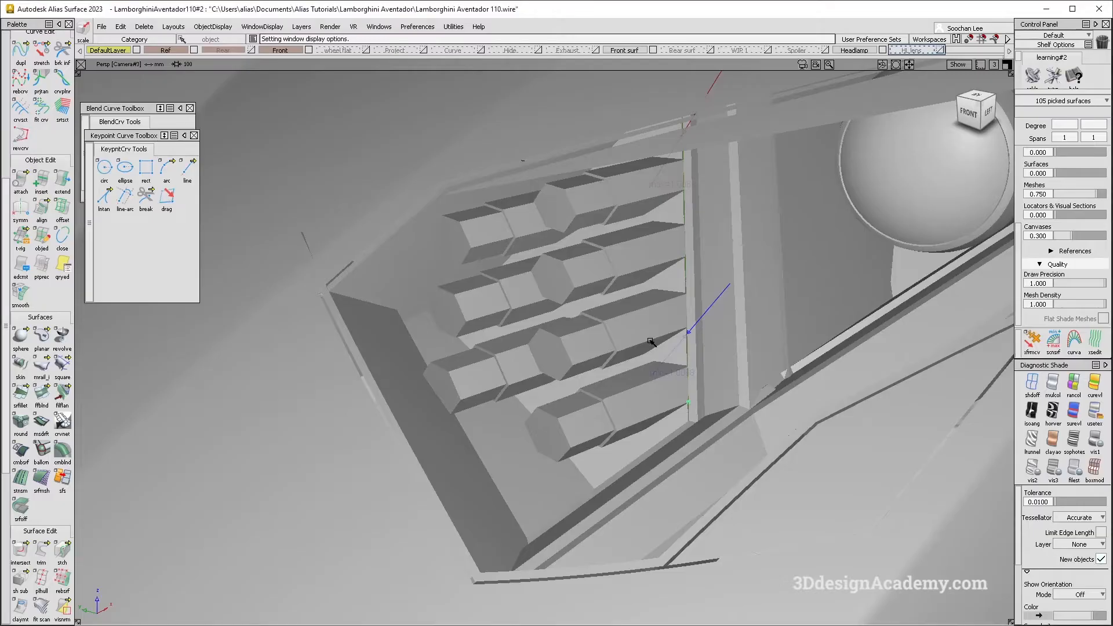
left_click_drag(652, 343, 684, 348, "alt+shift")
Step: Clear the selection and pick all seven hexagonal lamps with their tubes again
middle_click_drag(706, 430, 689, 398, "ctrl+shift")
right_click_drag(680, 398, 742, 362, "alt+shift")
left_click_drag(714, 432, 634, 393, "alt+shift")
left_click_drag(599, 321, 597, 288, "ctrl+shift")
left_click(21, 50)
left_click(624, 303)
left_click_drag(662, 412, 664, 348, "ctrl+shift")
left_click_drag(667, 249, 669, 333, "ctrl+shift")
left_click(666, 331)
right_click_drag(646, 310, 588, 256, "alt+shift")
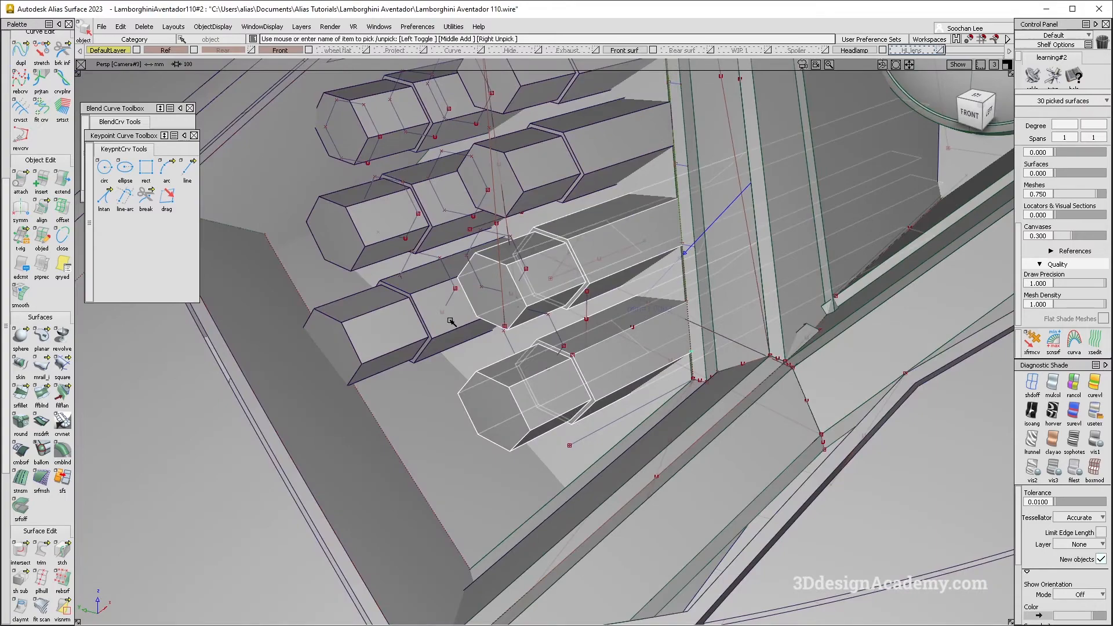
left_click_drag(586, 159, 606, 194, "alt+shift")
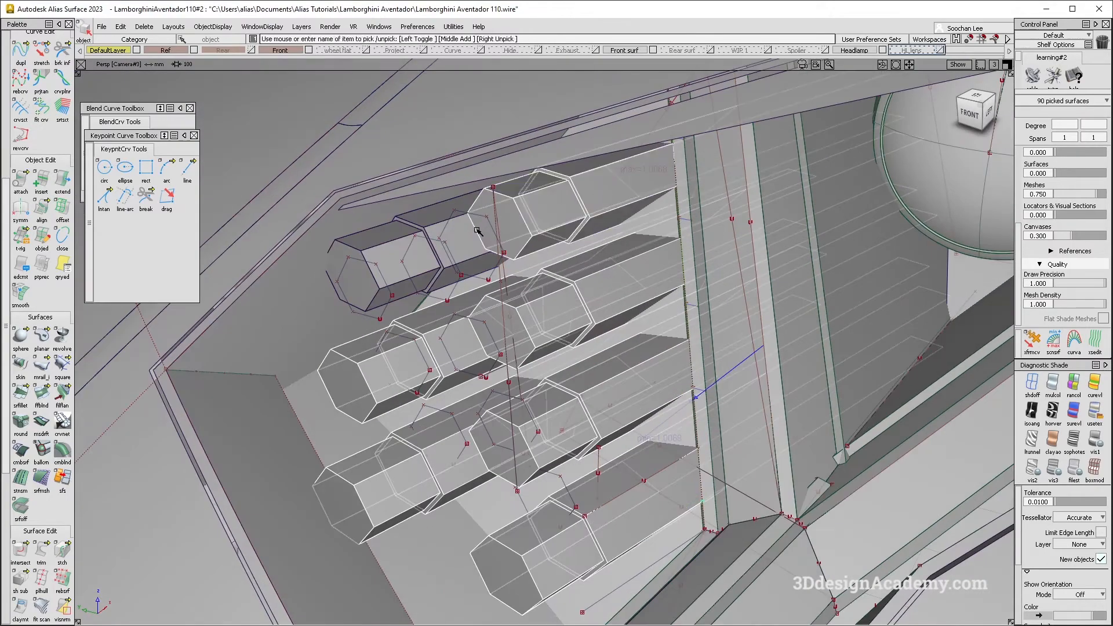
Step: Set the lamp group's pivot on the upper ring corner of the lowest lamp and shift the whole group slightly within the recess
right_click_drag(617, 490, 635, 522, "alt+shift")
middle_click_drag(579, 603, 530, 488, "alt+shift")
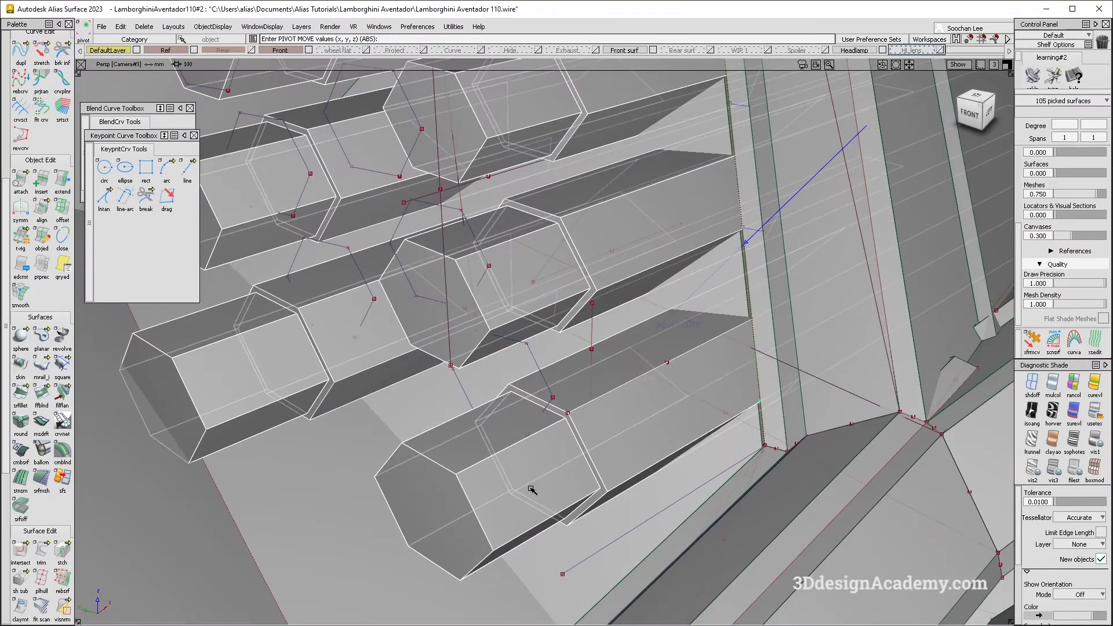
left_click_drag(602, 396, 629, 388)
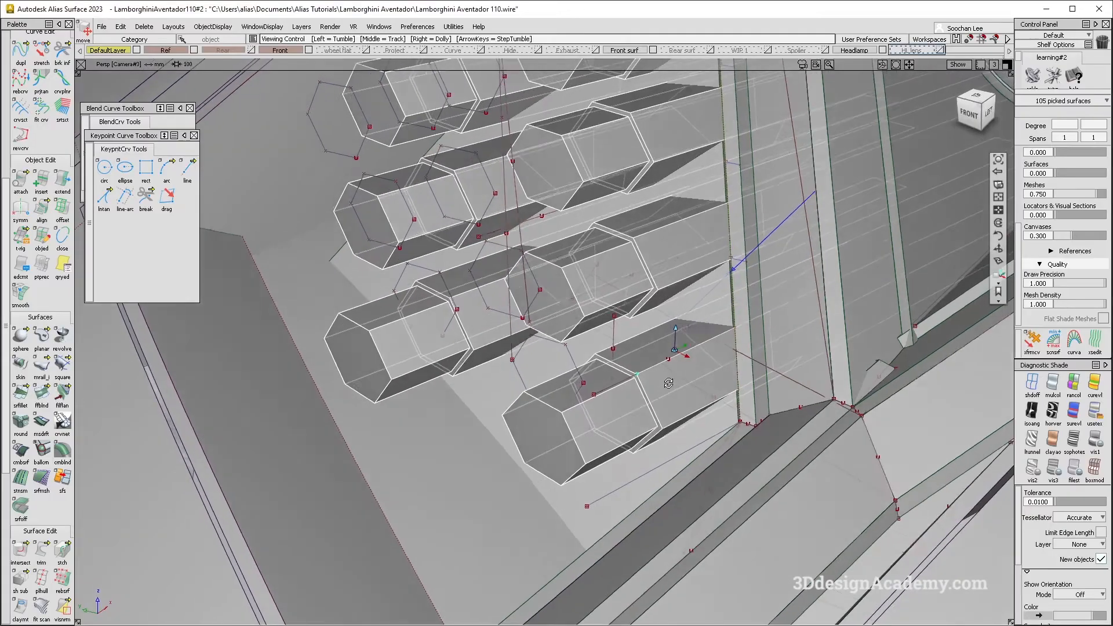
left_click_drag(669, 383, 443, 447, "alt+shift")
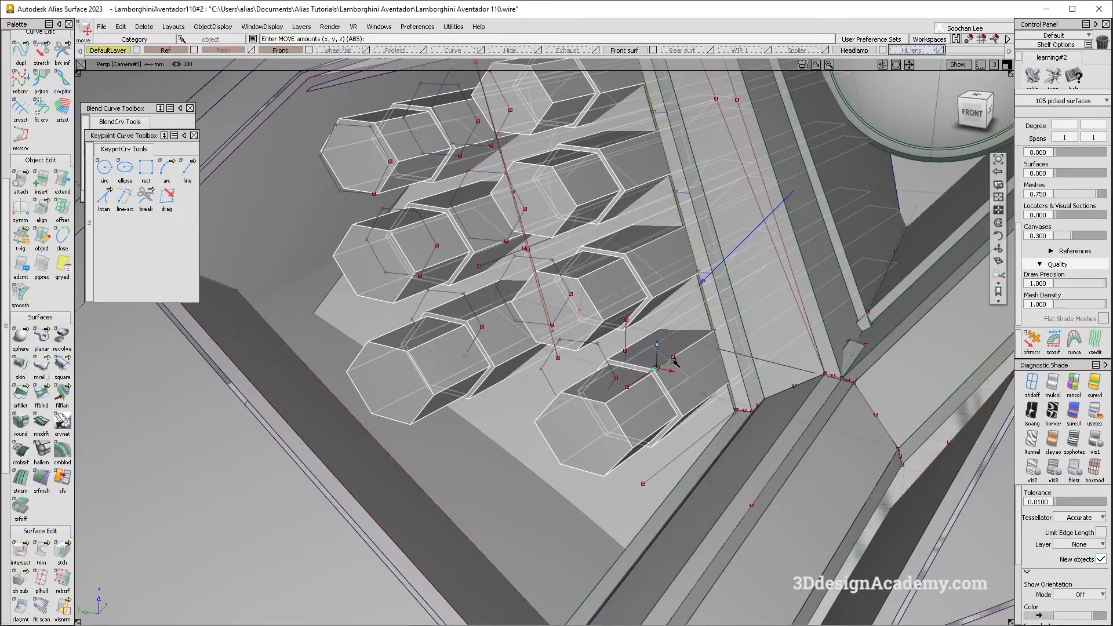
scroll(665, 366, "up", 5)
left_click(639, 382, "ctrl+alt")
left_click_drag(639, 382, 633, 387, "ctrl+alt")
scroll(632, 400, "down", 5)
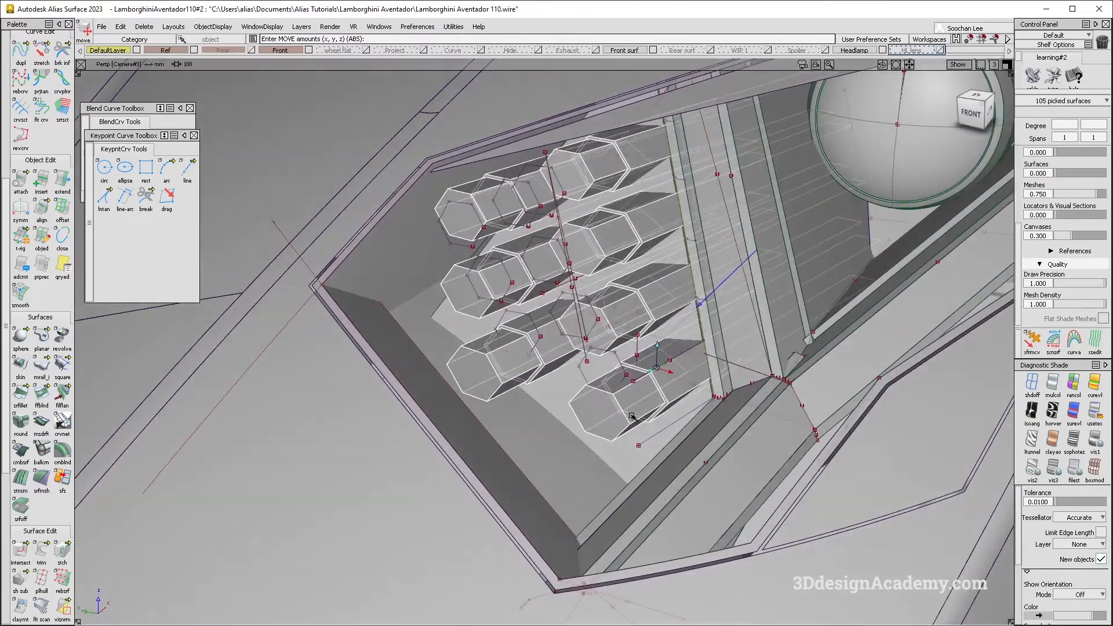
Step: Check the lamps against the yellow headlight close-up and nudge the whole array slightly
key("alt+Tab")
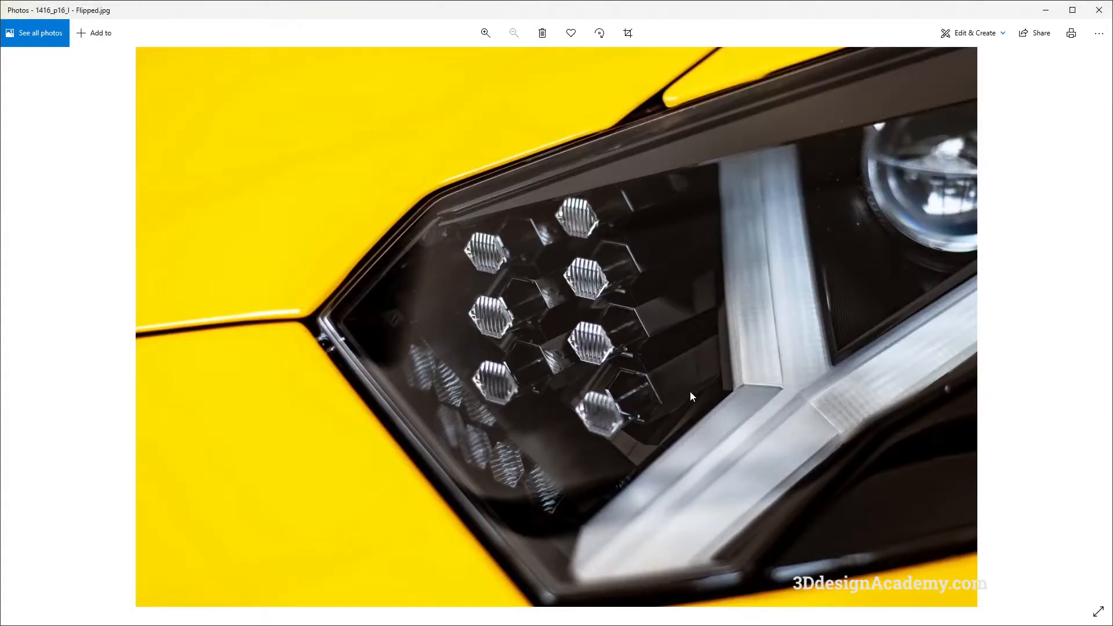
key("alt+Tab")
scroll(636, 401, "up", 5)
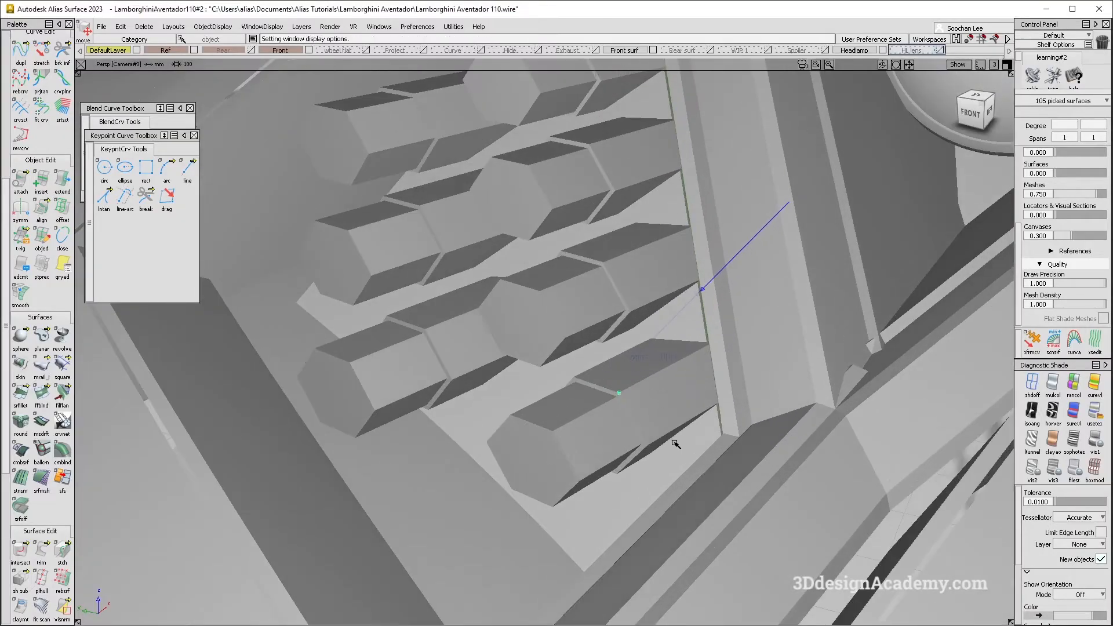
scroll(636, 401, "up", 3)
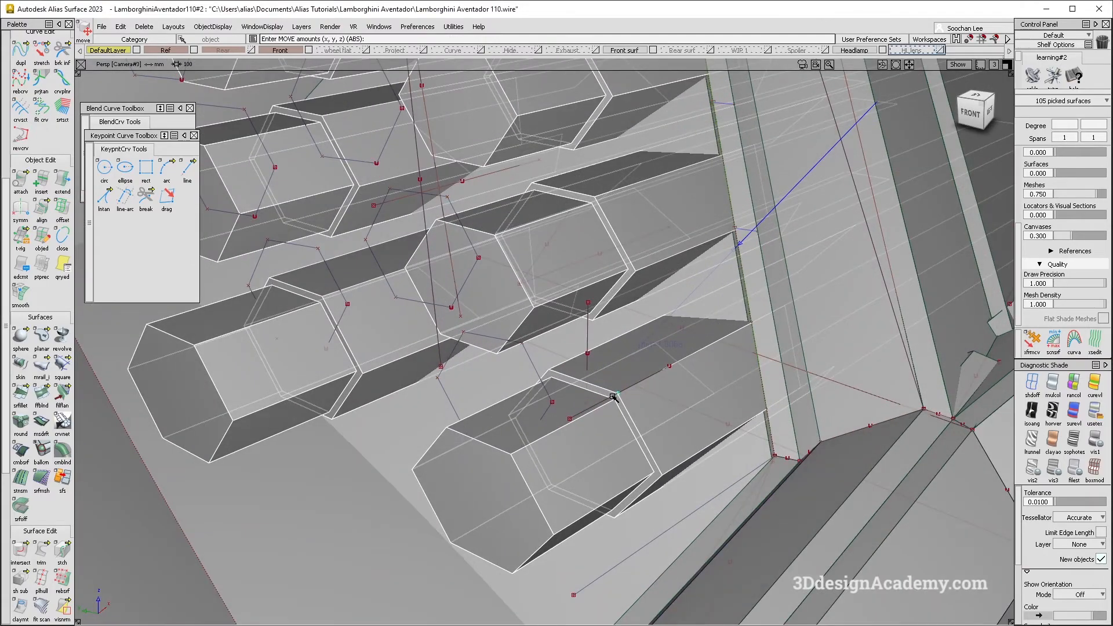
left_click_drag(617, 398, 618, 406)
scroll(638, 408, "down", 6)
scroll(638, 408, "down", 2)
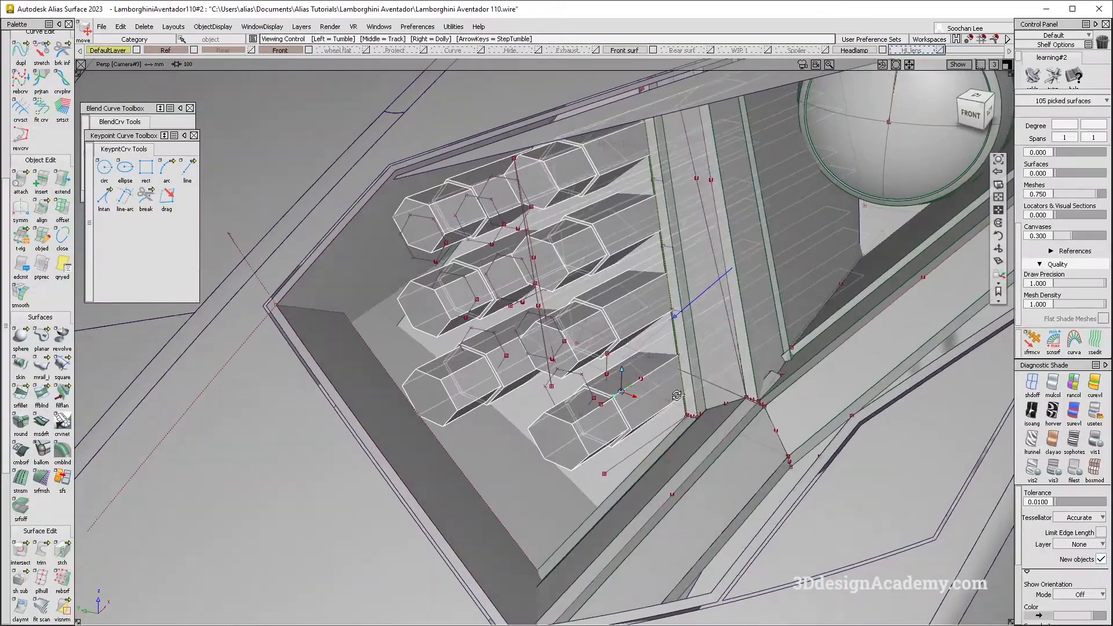
Step: Compare the lamps' spacing from the recess wall and the diagonal bar with the yellow headlight close-up
left_click_drag(686, 395, 679, 398, "alt+shift")
key("alt+Tab")
key("alt+Tab")
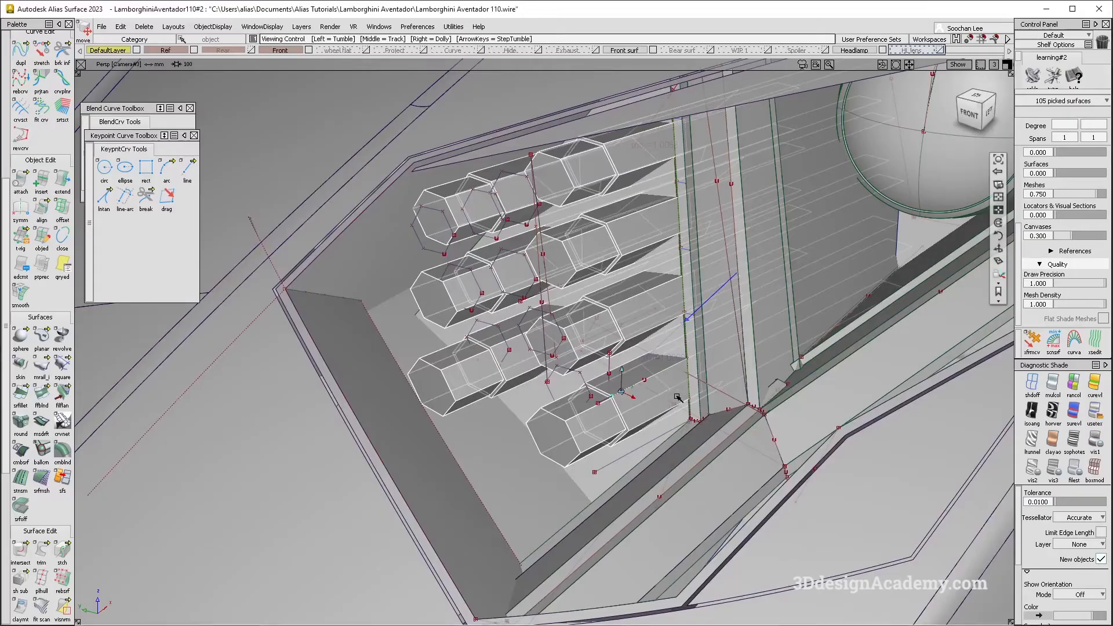
key("alt+Tab")
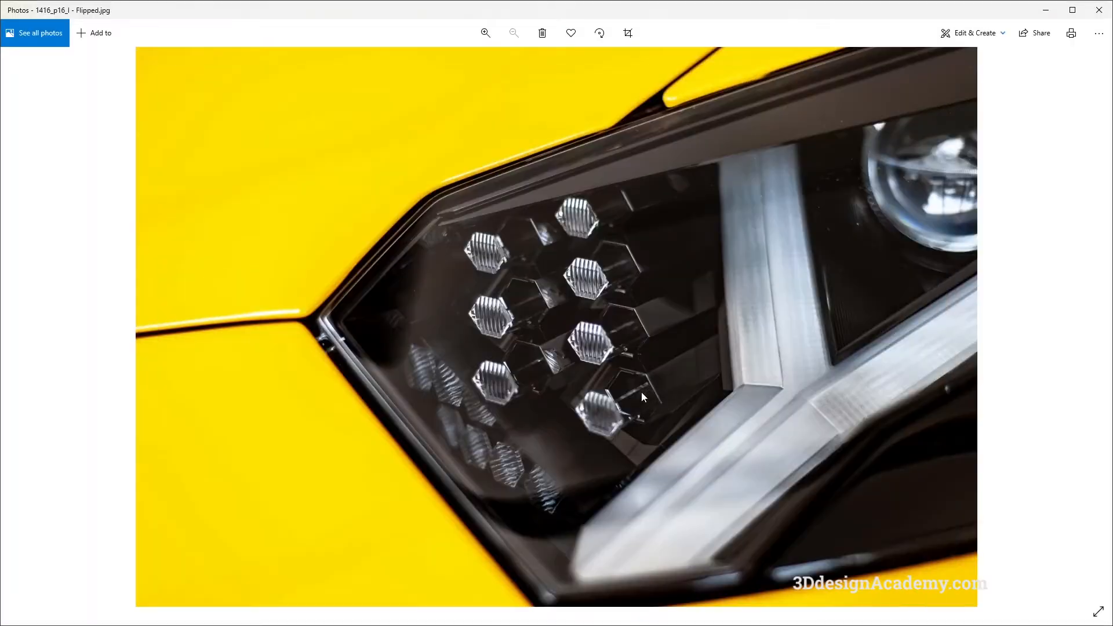
key("alt+Tab")
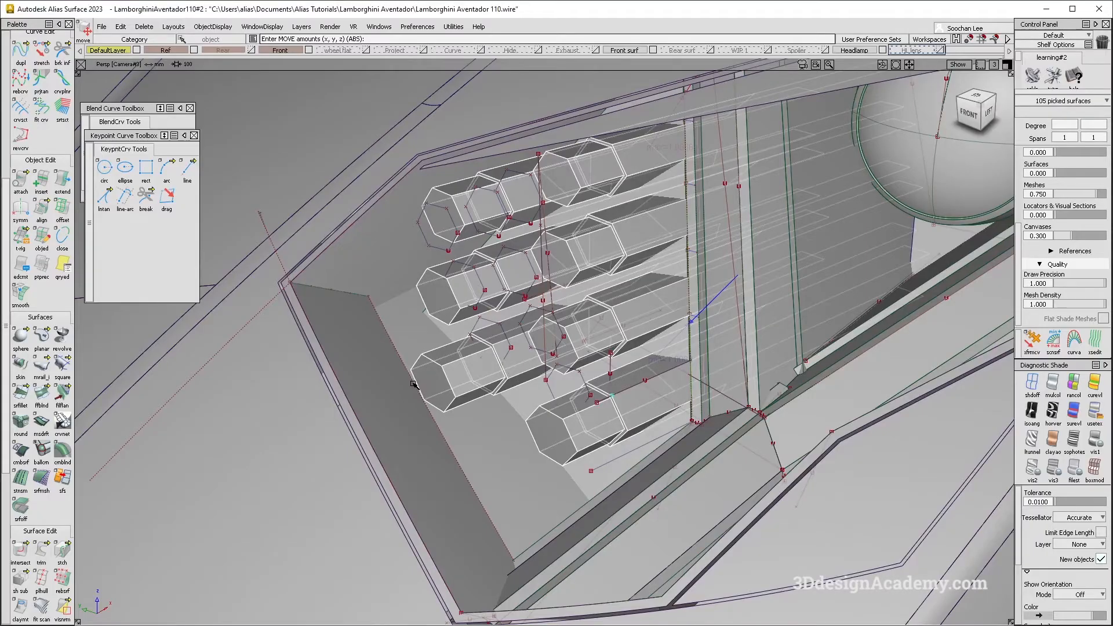
key("alt+Tab")
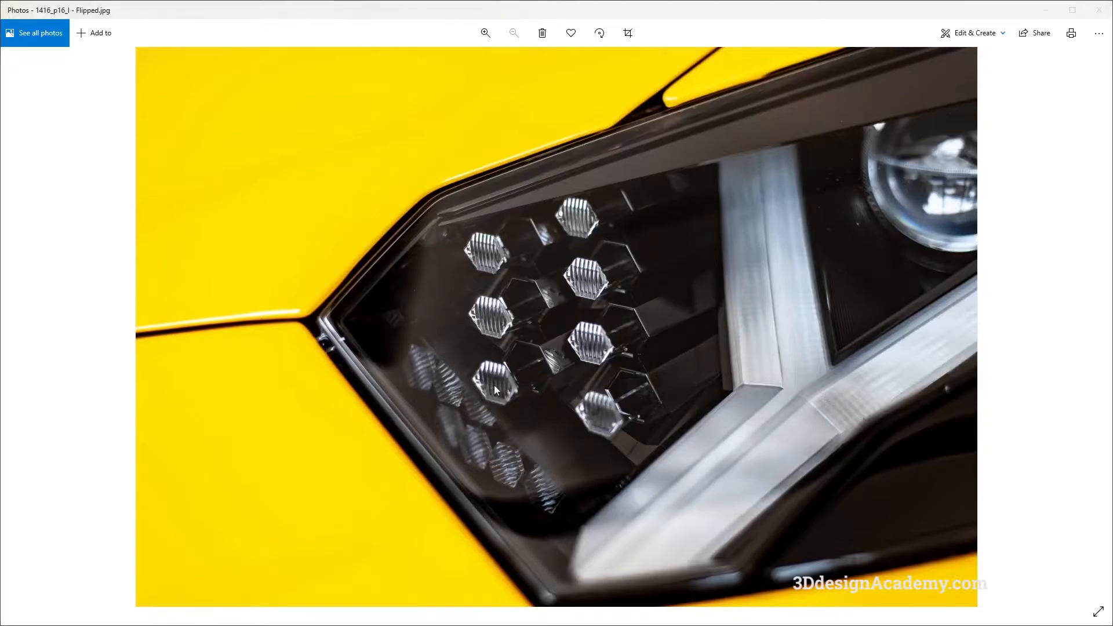
key("alt+Tab")
key("alt+Tab")
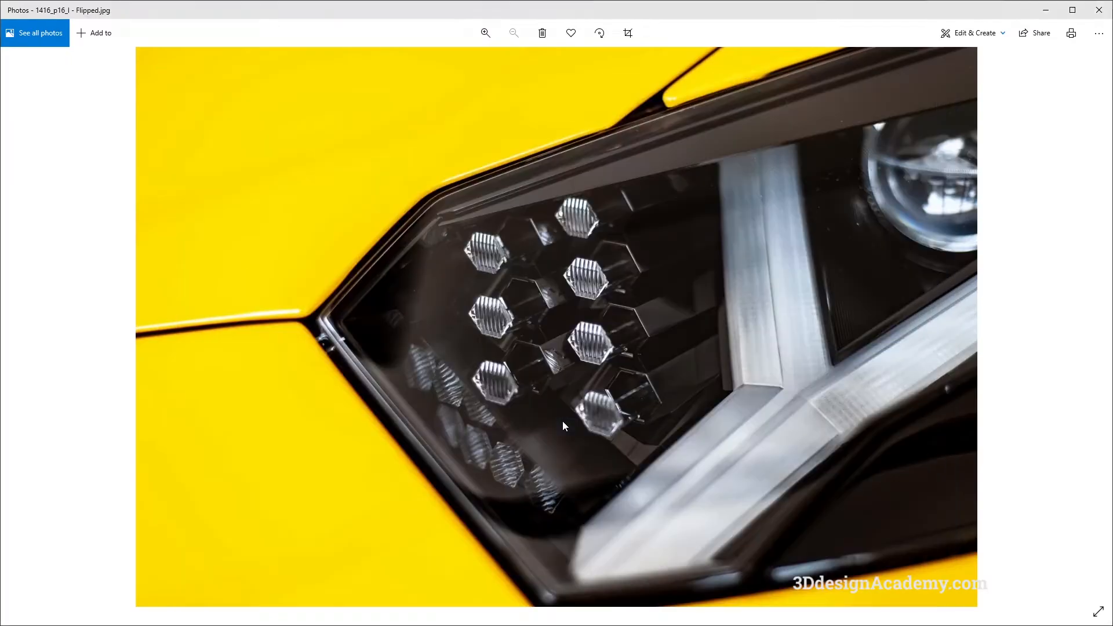
key("alt+Tab")
left_click_drag(562, 420, 601, 404, "alt+shift")
right_click_drag(601, 404, 591, 410, "ctrl+shift")
left_click_drag(594, 413, 724, 421, "alt+shift")
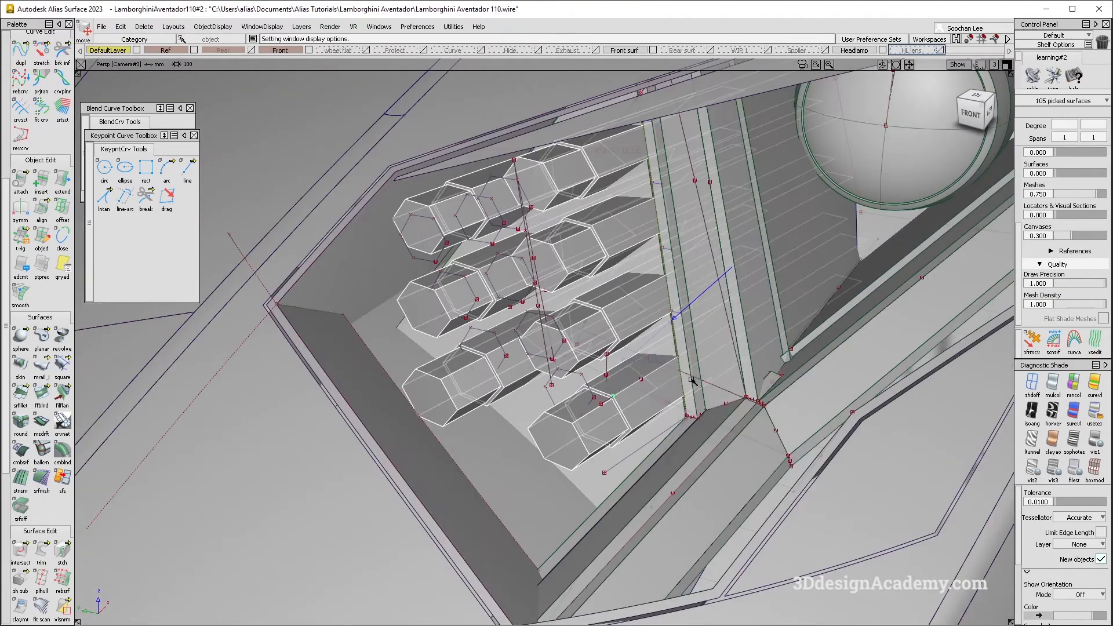
middle_click_drag(646, 418, 672, 400, "ctrl+shift")
right_click_drag(670, 400, 710, 373, "alt+shift")
middle_click_drag(694, 403, 708, 393, "ctrl+shift")
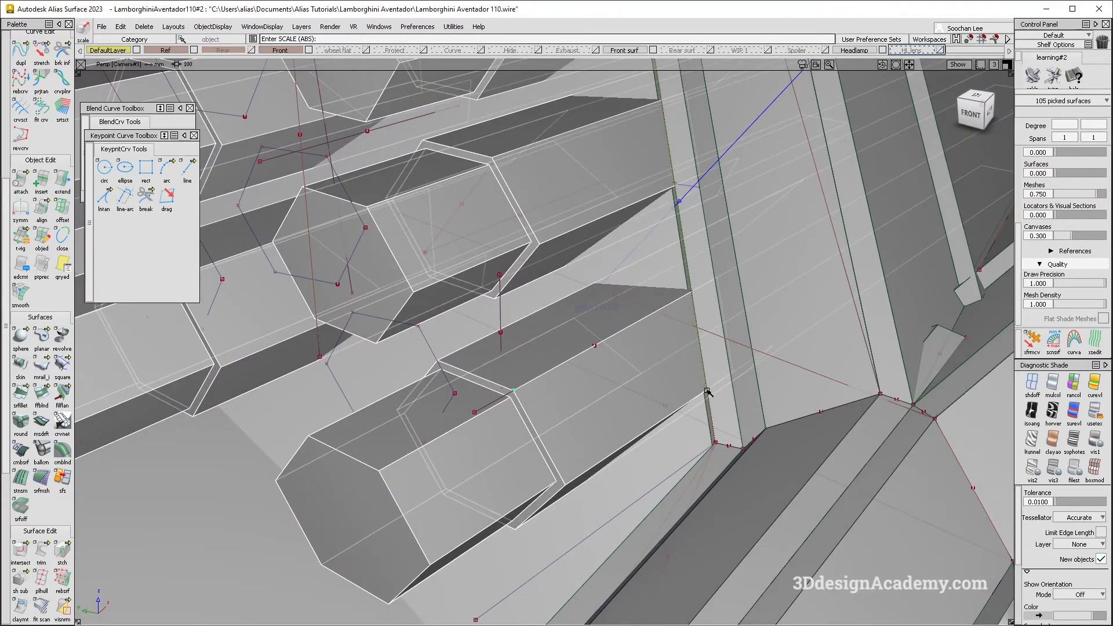
key("ctrl+z")
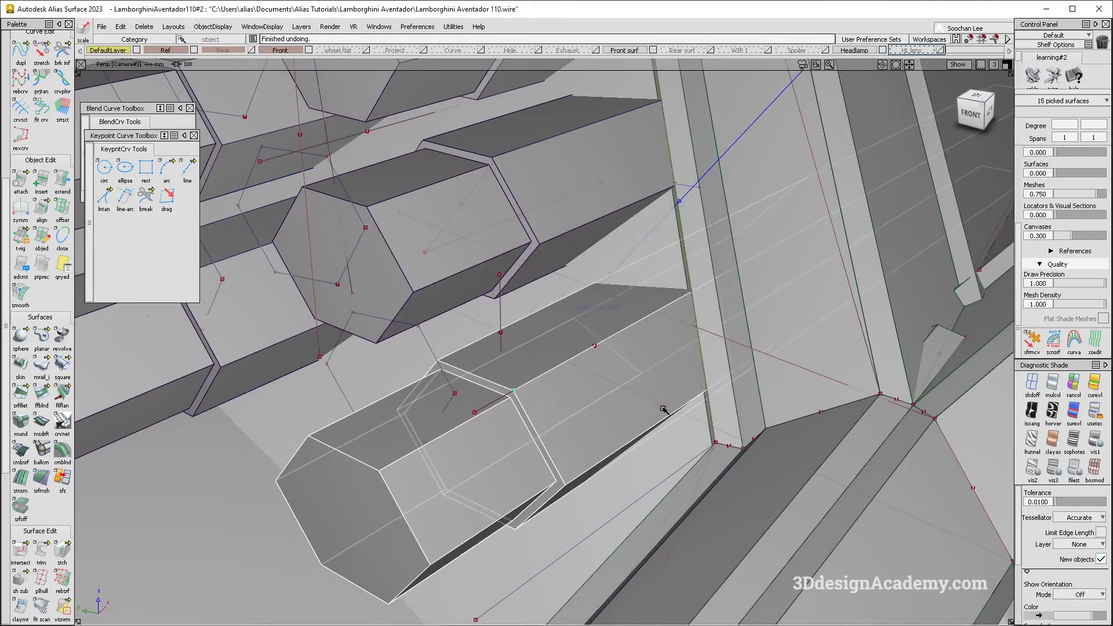
Step: Place the lowest lamp's pivot where its lower tube edge meets the diagonal bar and rotate the lamp slightly about it
left_click_drag(647, 431, 699, 389, "ctrl+shift")
left_click(688, 387)
right_click_drag(699, 389, 748, 372, "alt+shift")
middle_click_drag(721, 395, 697, 430, "ctrl+shift")
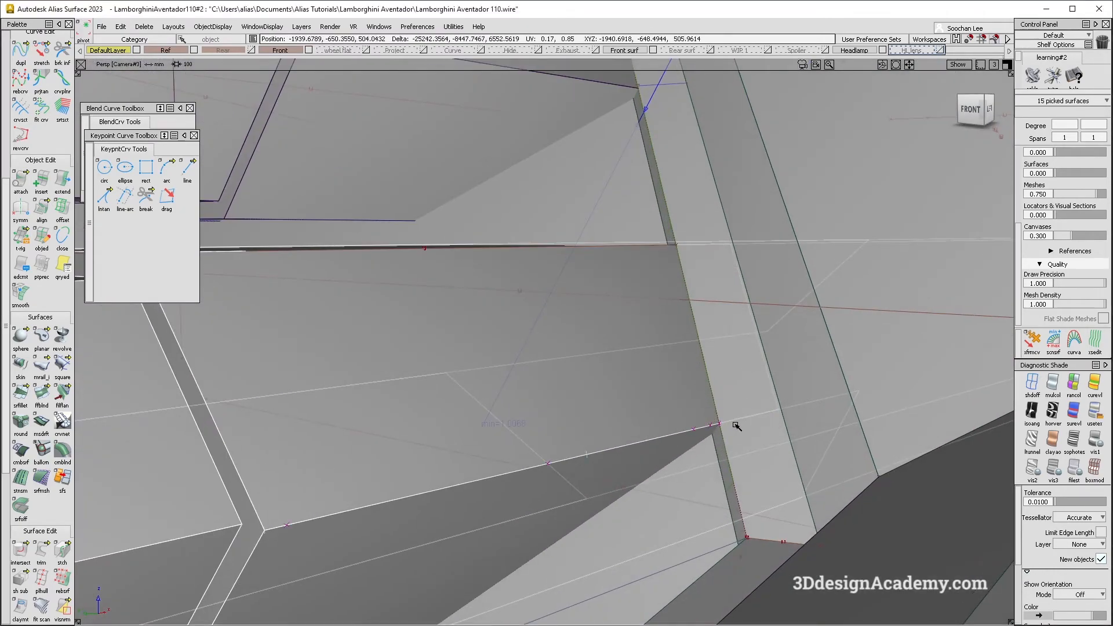
left_click(721, 423, "ctrl+alt")
middle_click_drag(725, 370, 726, 394, "ctrl+shift")
mouse_move(734, 385)
right_mouse_down()
mouse_move(723, 383)
mouse_move(776, 368)
mouse_move(733, 369)
right_mouse_up()
mouse_move(733, 369)
left_mouse_down("alt+shift")
mouse_move(744, 386)
mouse_move(749, 363)
left_mouse_up("alt+shift")
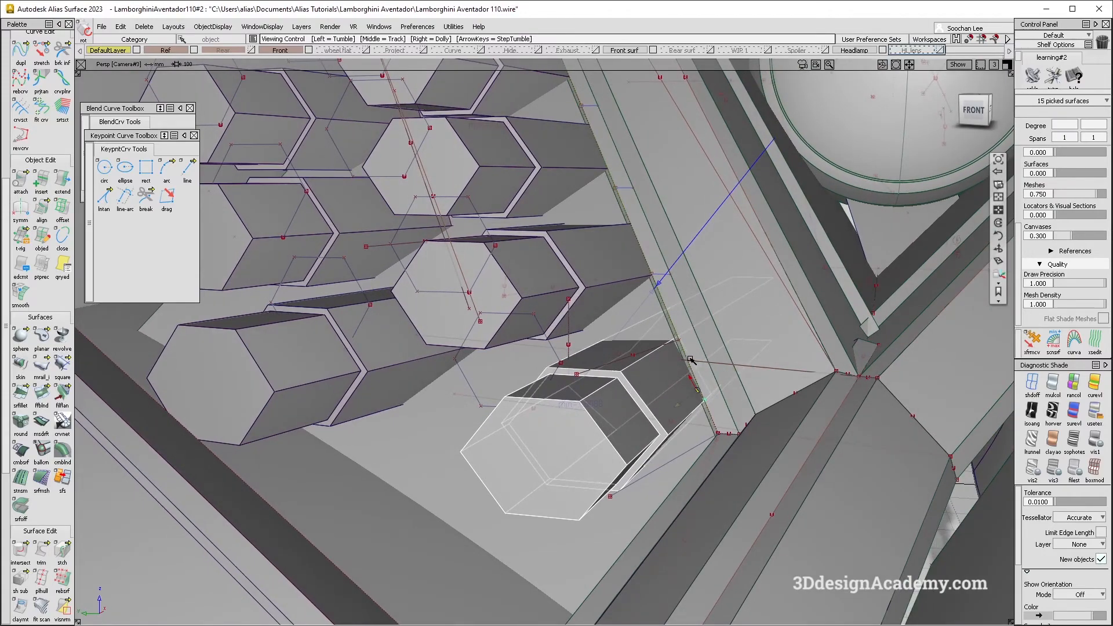
Step: Deselect the lamp and examine the lamp array beside the diagonal bar in plain shading with the model lines hidden
right_click_drag(691, 361, 621, 374, "alt+shift")
left_click_drag(620, 374, 592, 400, "alt+shift")
left_click_drag(593, 400, 595, 366, "ctrl+shift")
left_click_drag(620, 386, 649, 393, "alt+shift")
key("alt+m")
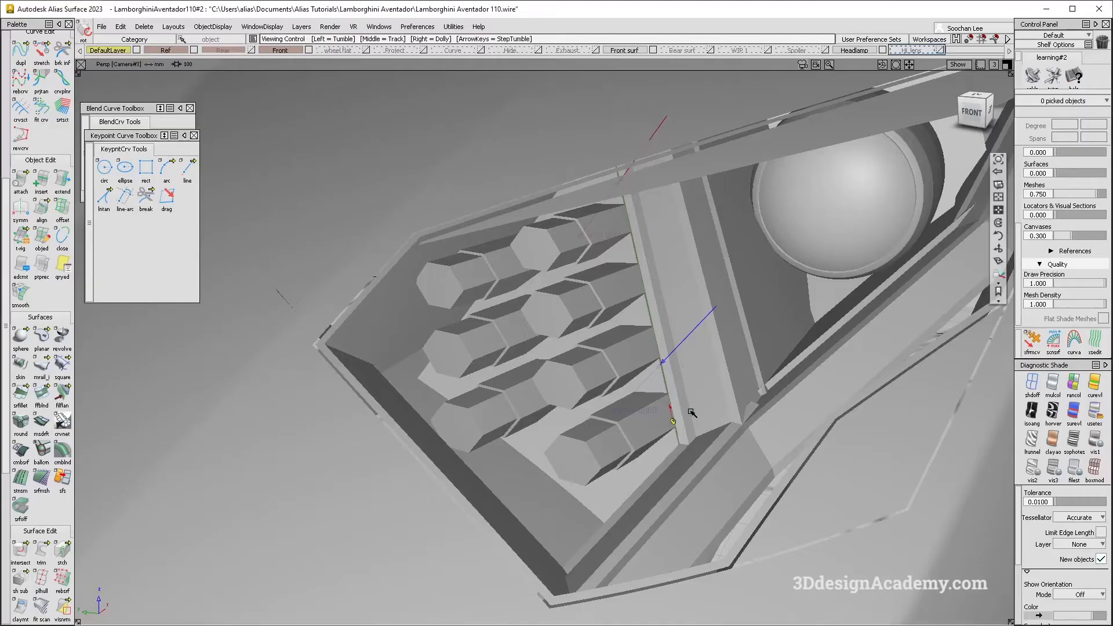
left_click_drag(683, 416, 685, 414, "alt+shift")
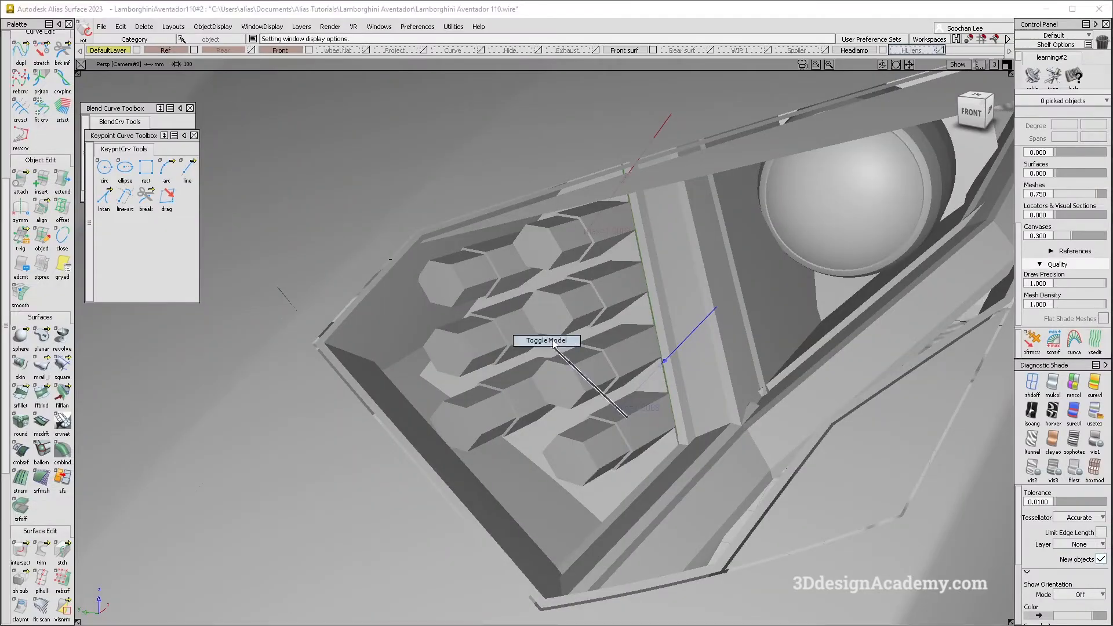
Step: Examine the headlight from the front and look through the reference photos for the orange roadster headlight view
left_click_drag(499, 342, 678, 312, "alt+shift")
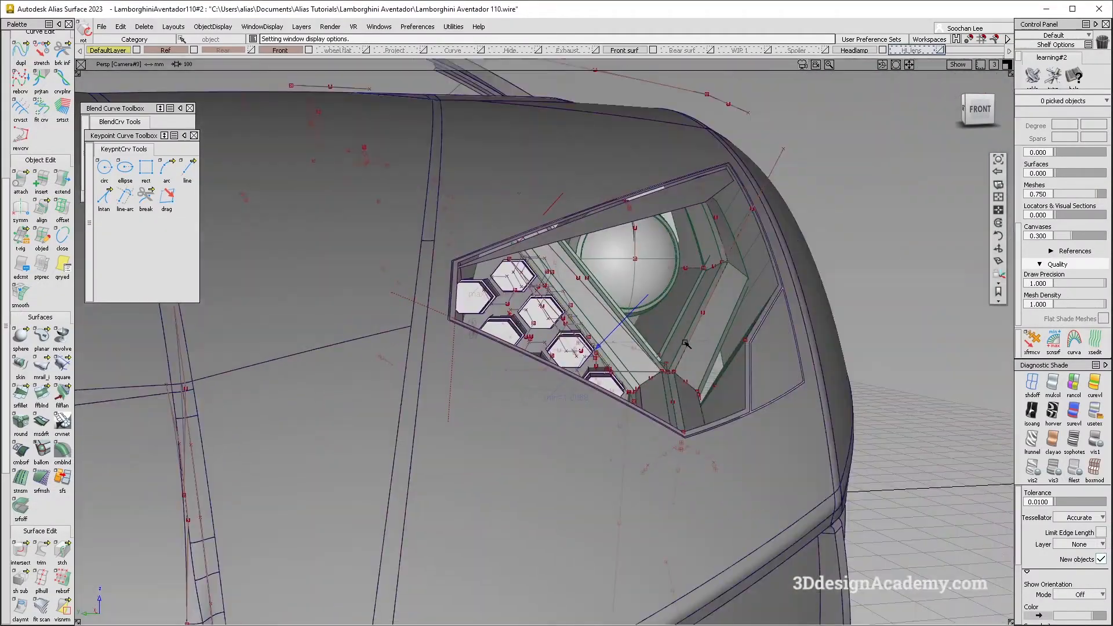
left_click_drag(686, 343, 664, 349, "alt+shift")
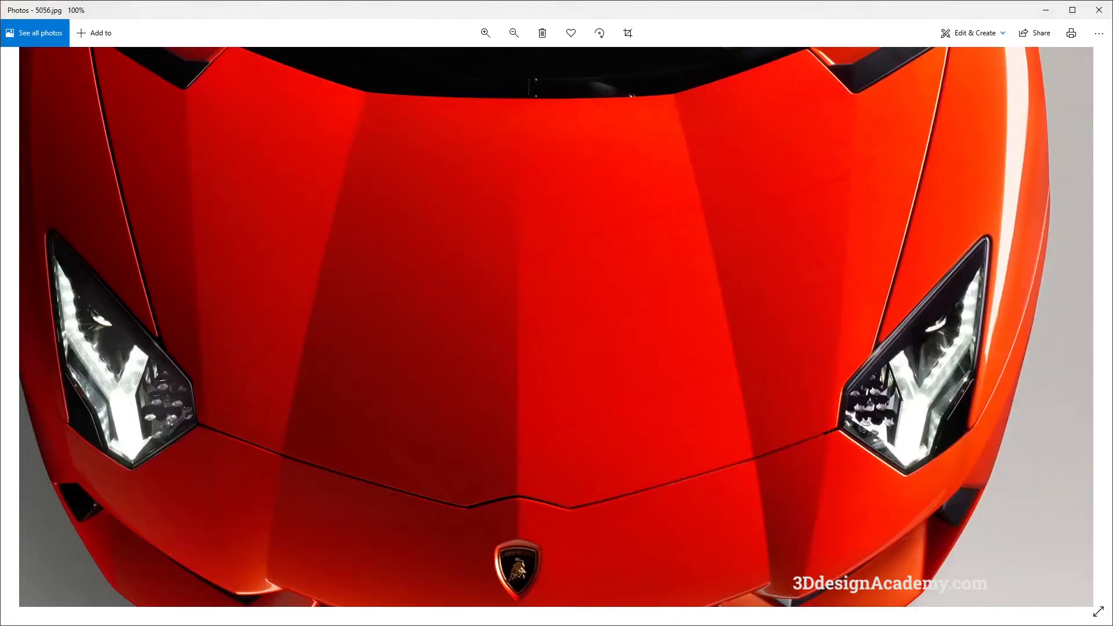
key("Right")
key("Right")
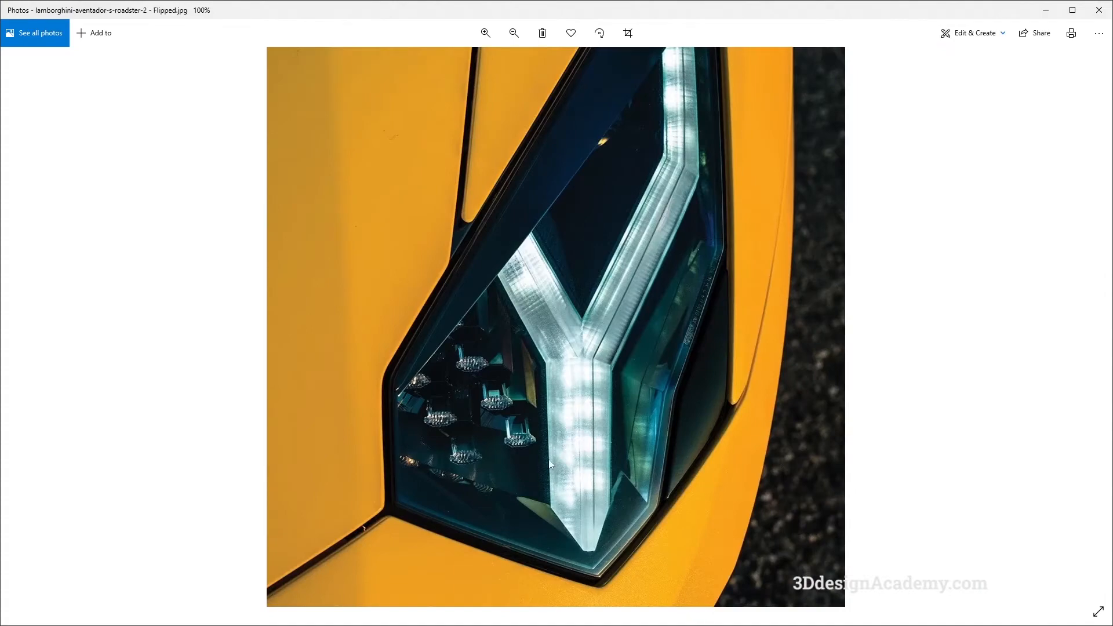
key("Right")
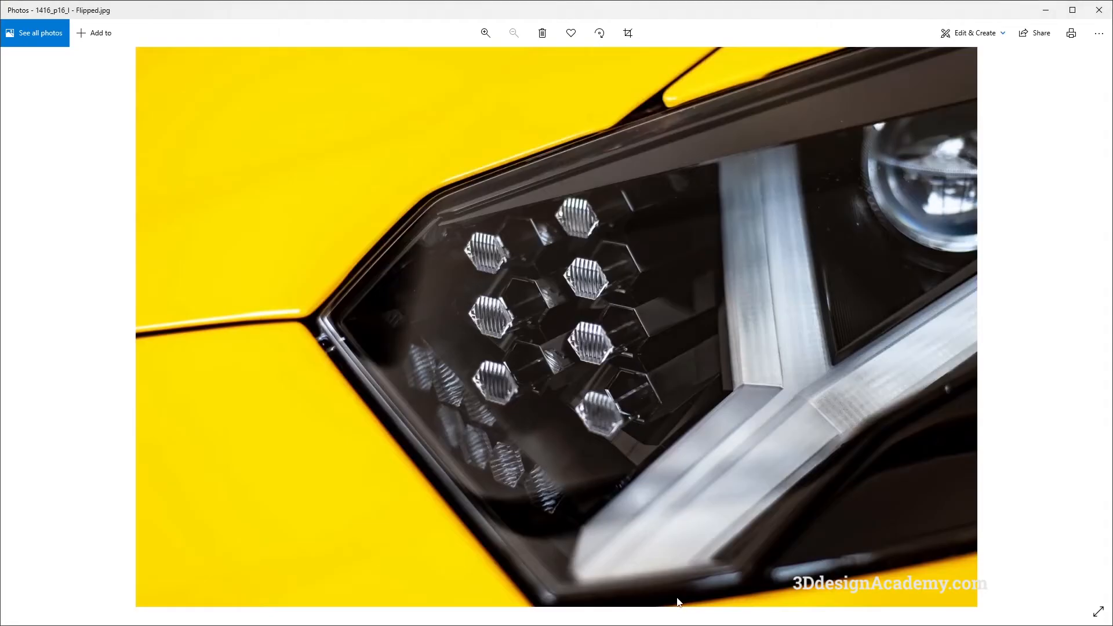
key("Left")
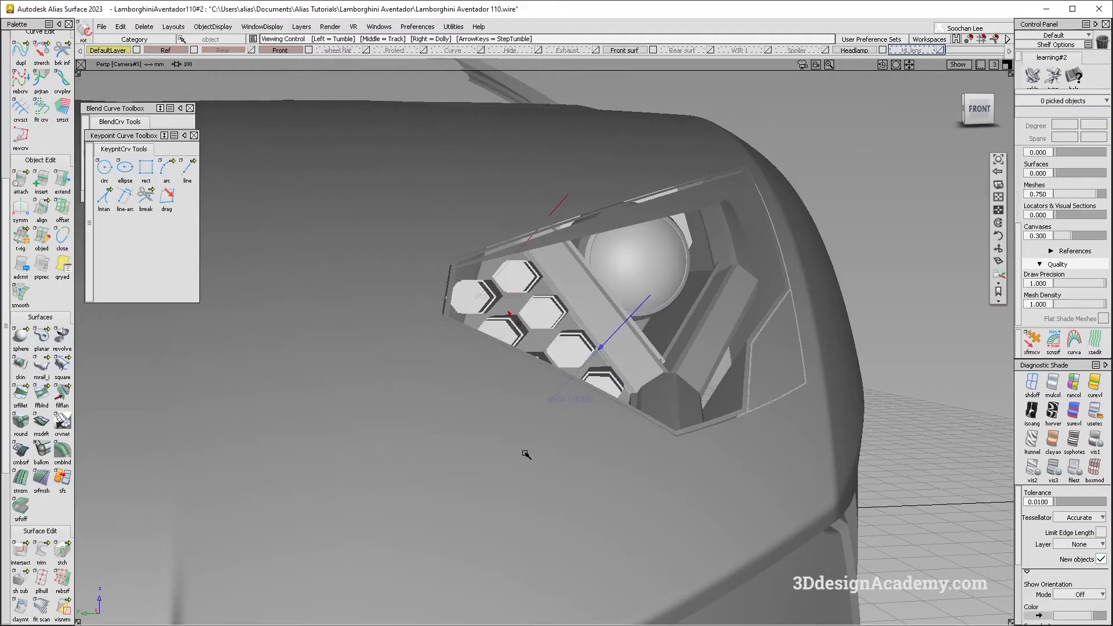
Step: Examine the headlight from above in plain shading, matching the viewpoint of the orange roadster photo
left_click_drag(557, 371, 584, 514, "alt+shift")
left_click_drag(608, 441, 611, 447, "alt+shift")
key("alt+Tab")
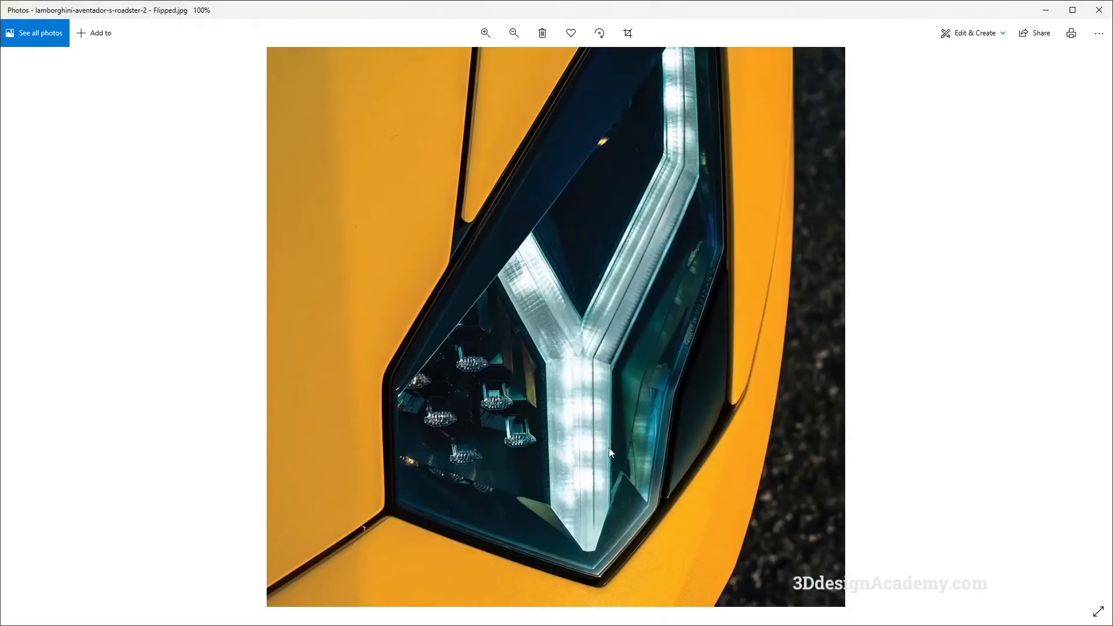
key("alt+Tab")
left_click_drag(594, 410, 494, 325, "alt+shift")
key("alt+Tab")
key("alt+Tab")
left_click_drag(638, 418, 653, 458, "alt+shift")
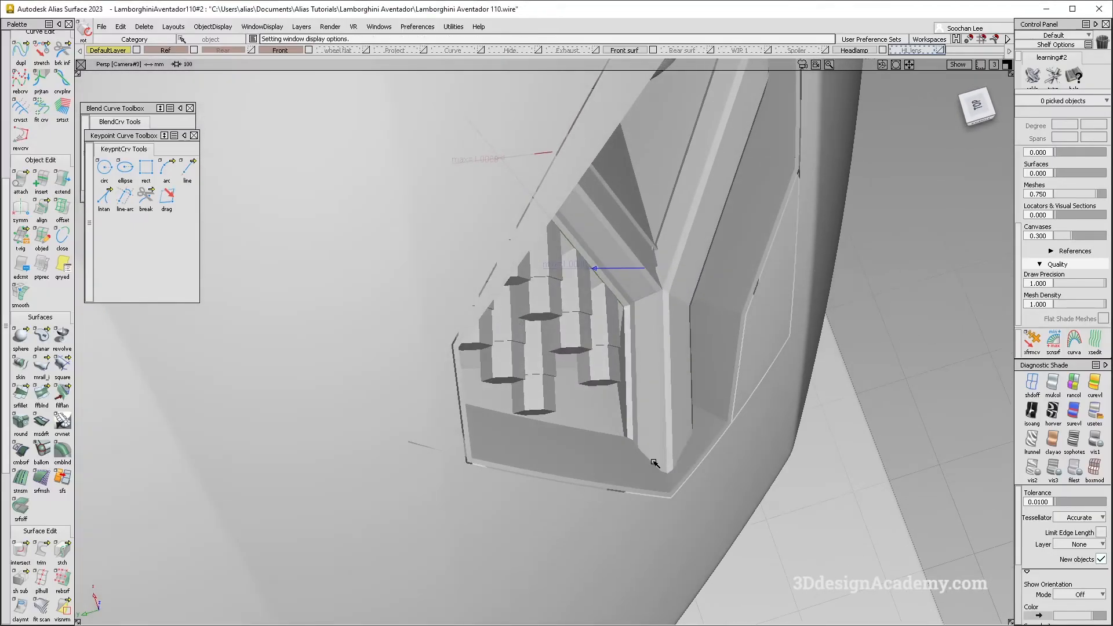
Step: Compare the stagger of the lamp fronts and their distance from the front ledge with the orange roadster photo
key("alt+Tab")
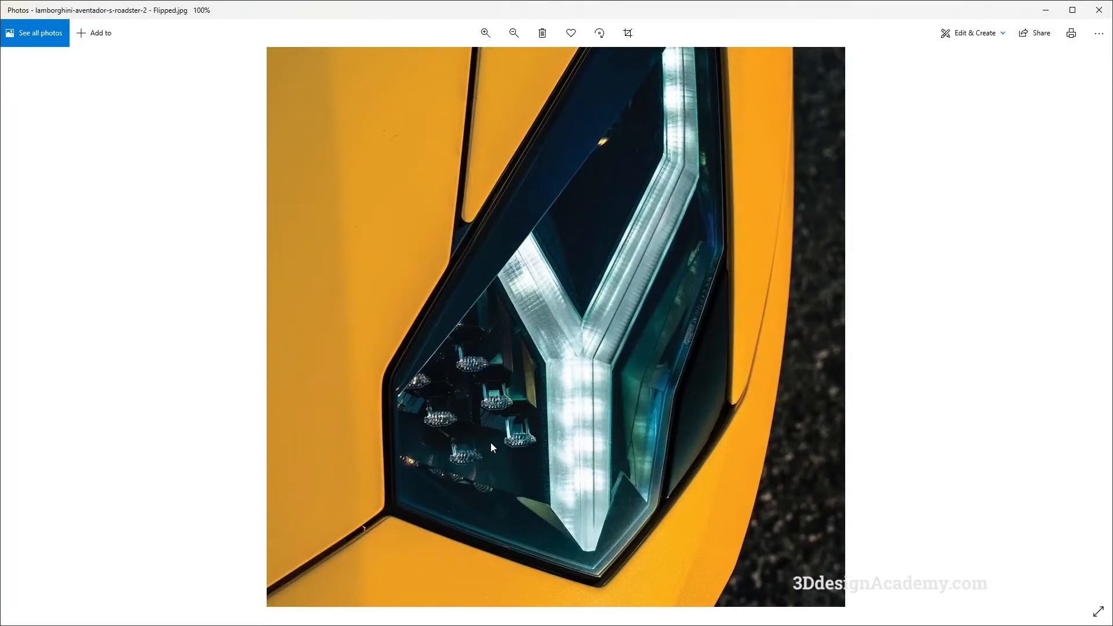
key("alt+Tab")
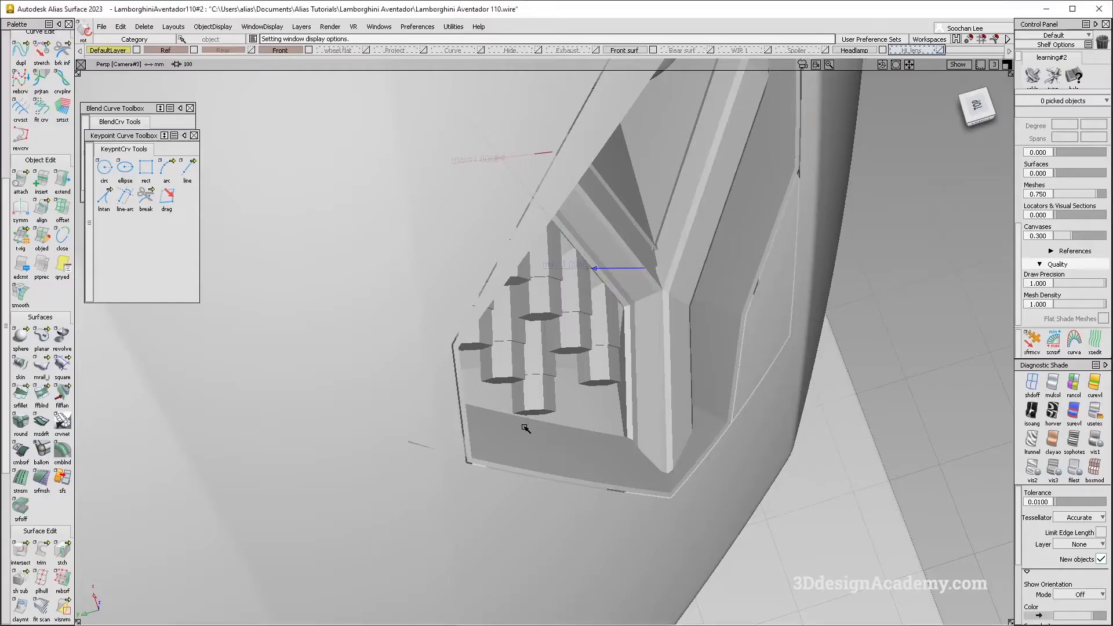
key("alt+Tab")
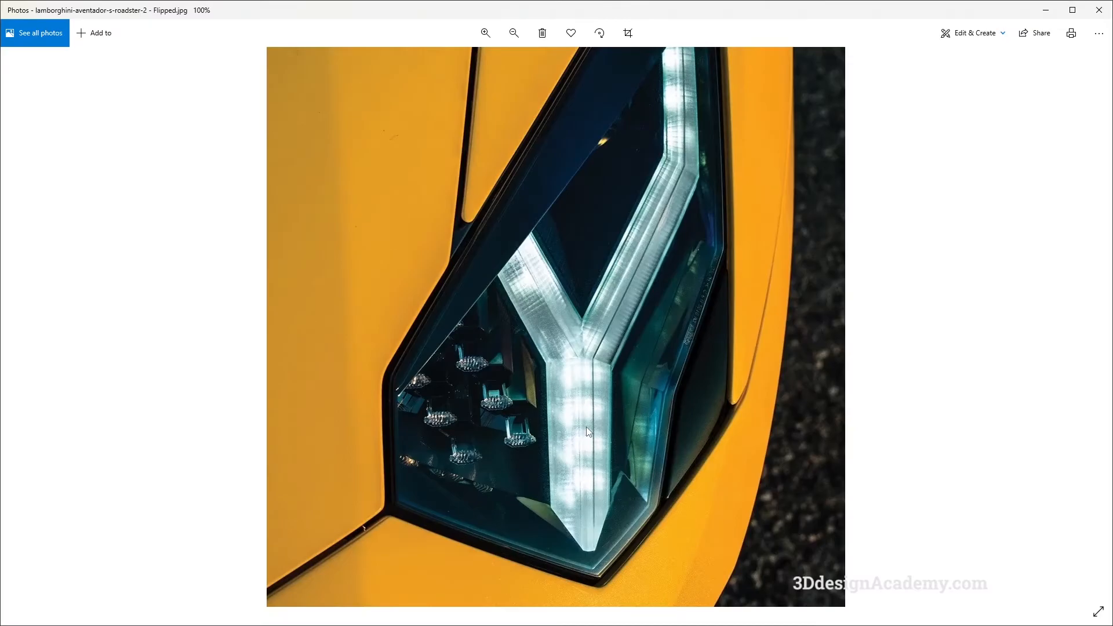
key("alt+Tab")
left_click_drag(587, 427, 569, 409, "alt+shift")
right_click_drag(568, 406, 570, 406, "ctrl+shift")
key("alt+Tab")
key("alt+Tab")
key("alt+Tab")
key("alt+Tab")
left_click_drag(603, 412, 577, 436, "alt+shift")
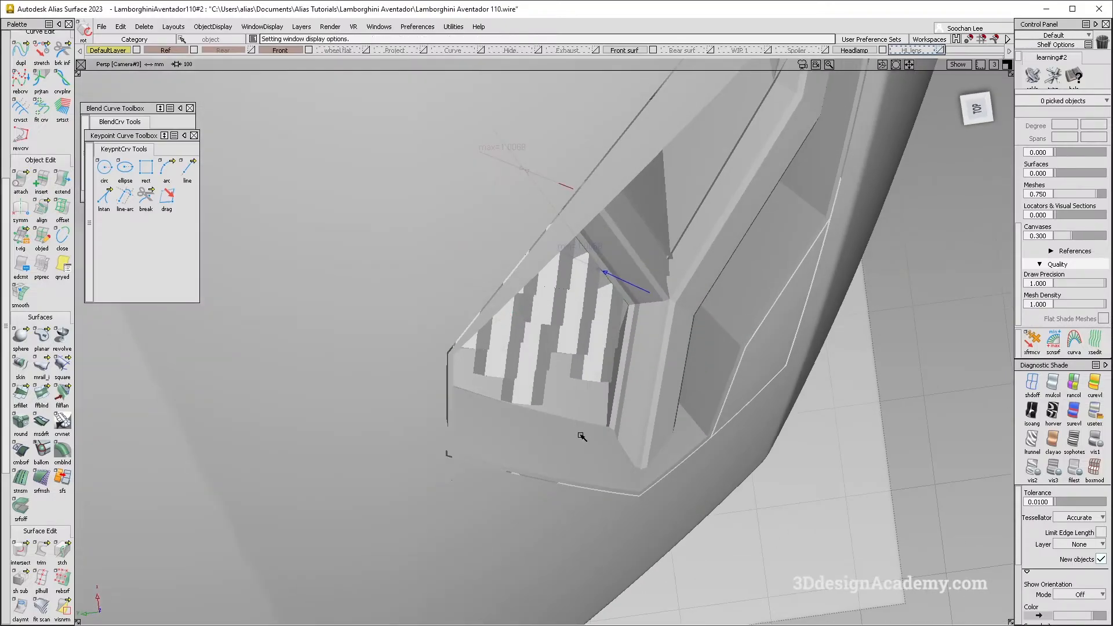
key("alt+Tab")
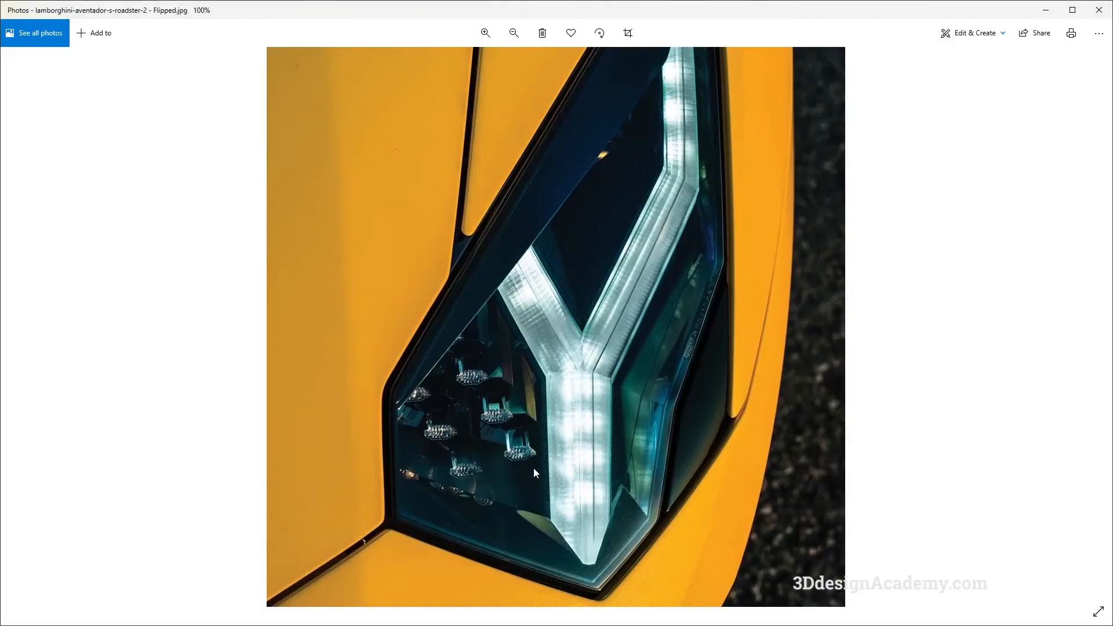
key("alt+Tab")
left_click_drag(537, 437, 601, 441, "alt+shift")
key("alt+Tab")
key("alt+Tab")
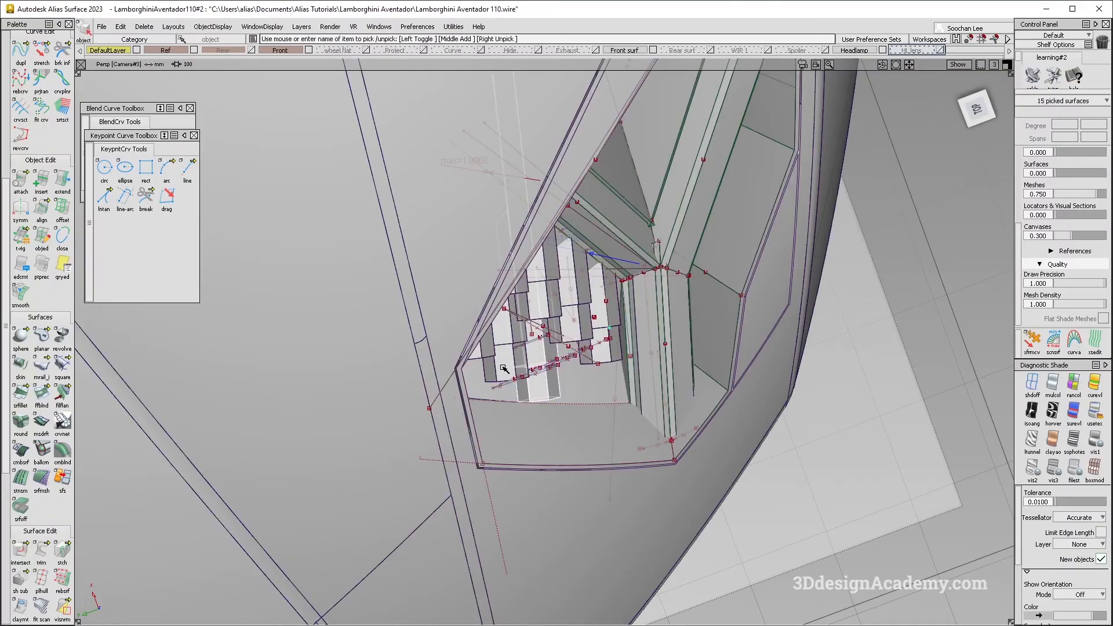
Step: Move the three lamps of the front row about 11 mm along X, check the orange roadster photo, and undo the last small move
key("m")
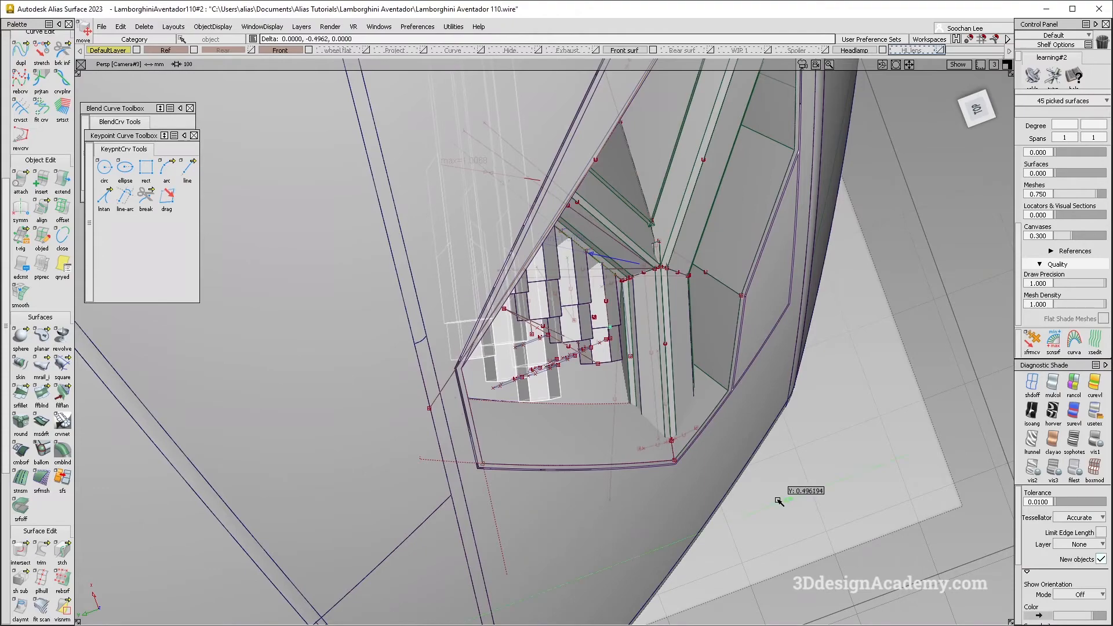
left_click_drag(780, 506, 774, 494)
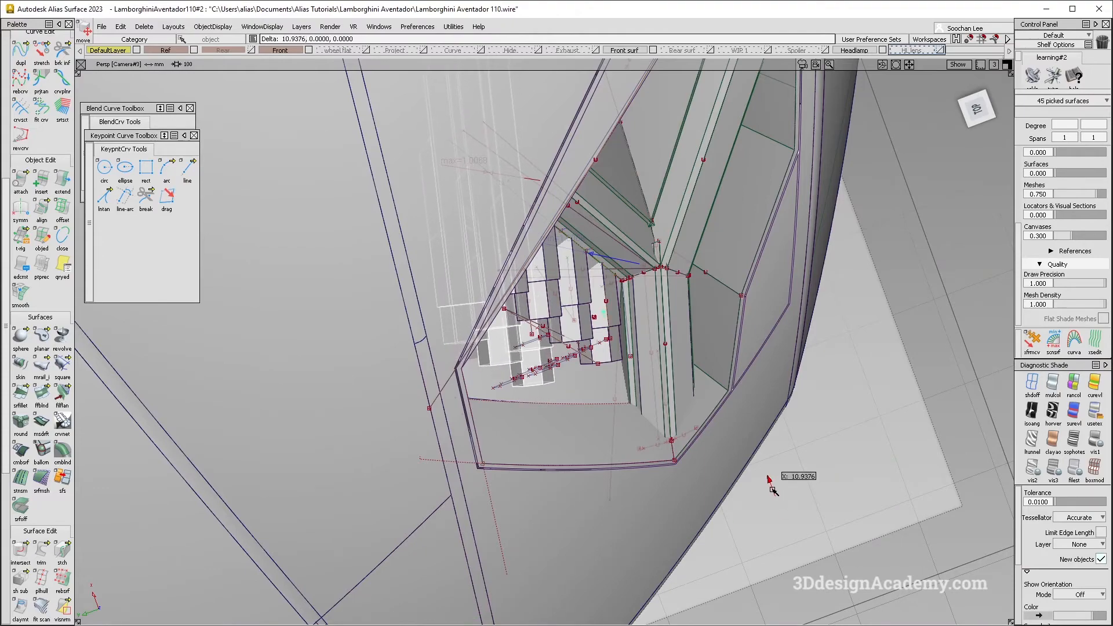
key("alt+Tab")
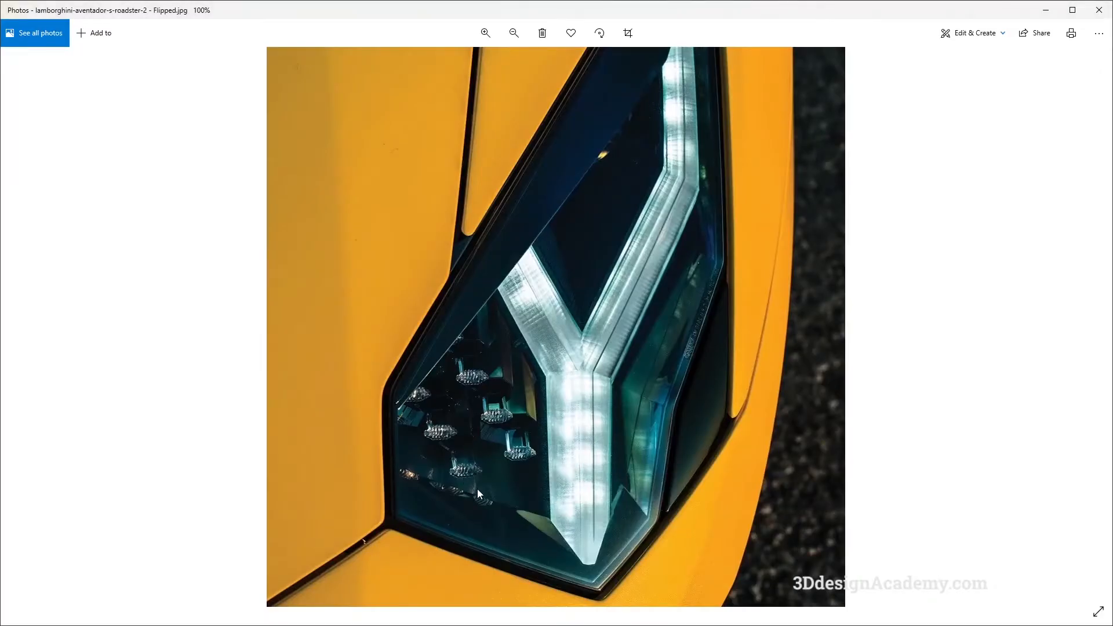
key("alt+Tab")
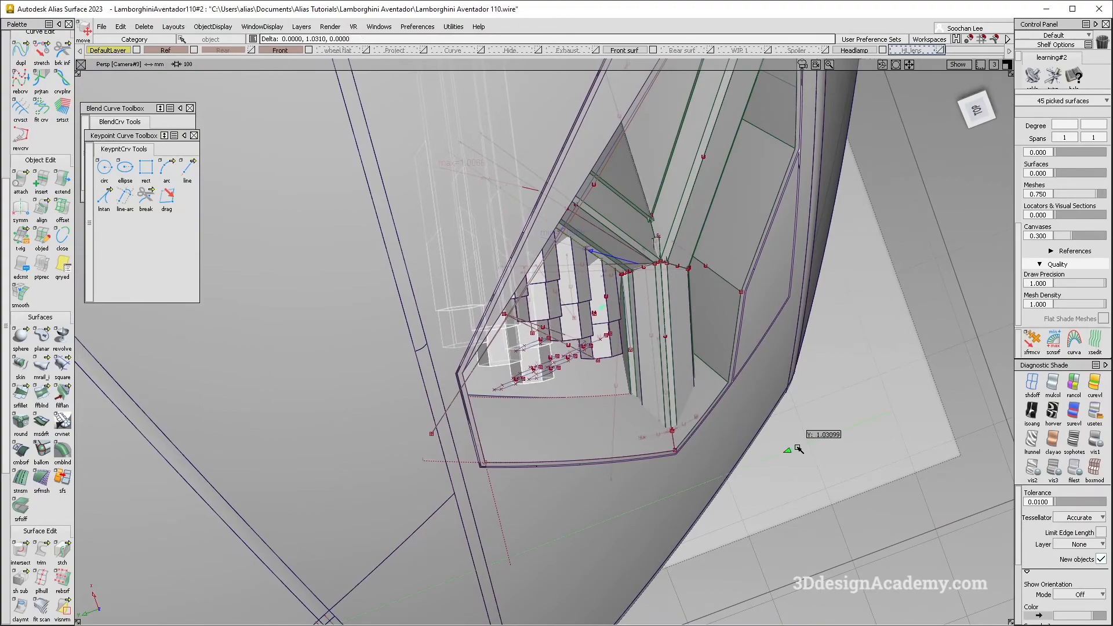
left_click_drag(794, 449, 606, 279, "alt+shift")
key("ctrl+z")
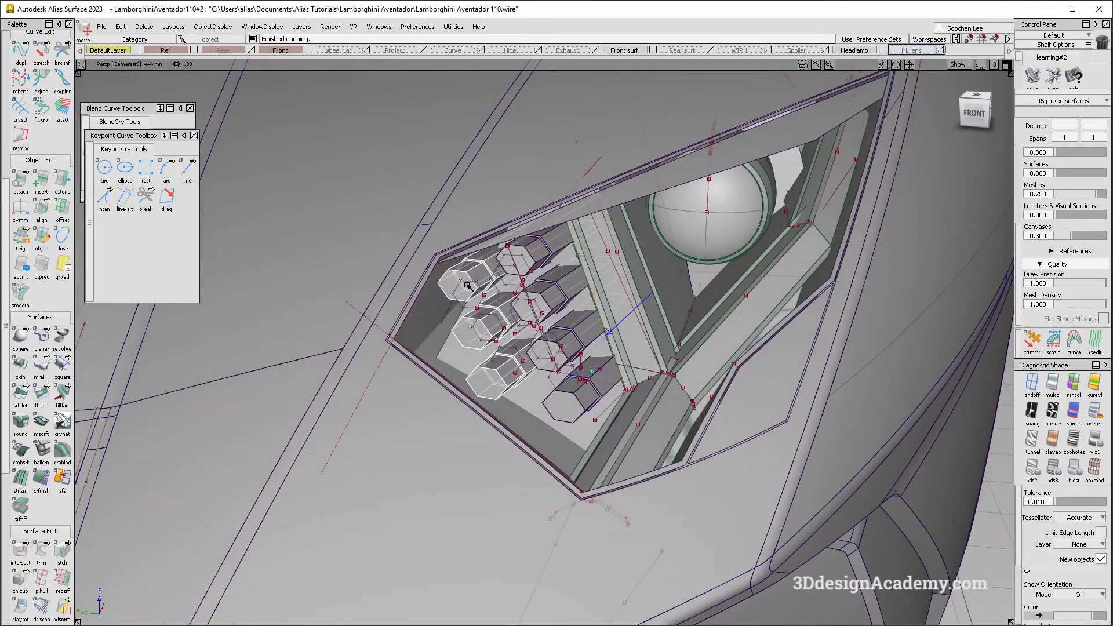
Step: Examine the lamp rows from the front and from above, comparing them with the orange roadster and yellow headlight photos
right_click_drag(447, 280, 488, 265, "alt+shift")
left_click_drag(451, 288, 492, 273, "alt+shift")
left_click(399, 345)
left_click(986, 98)
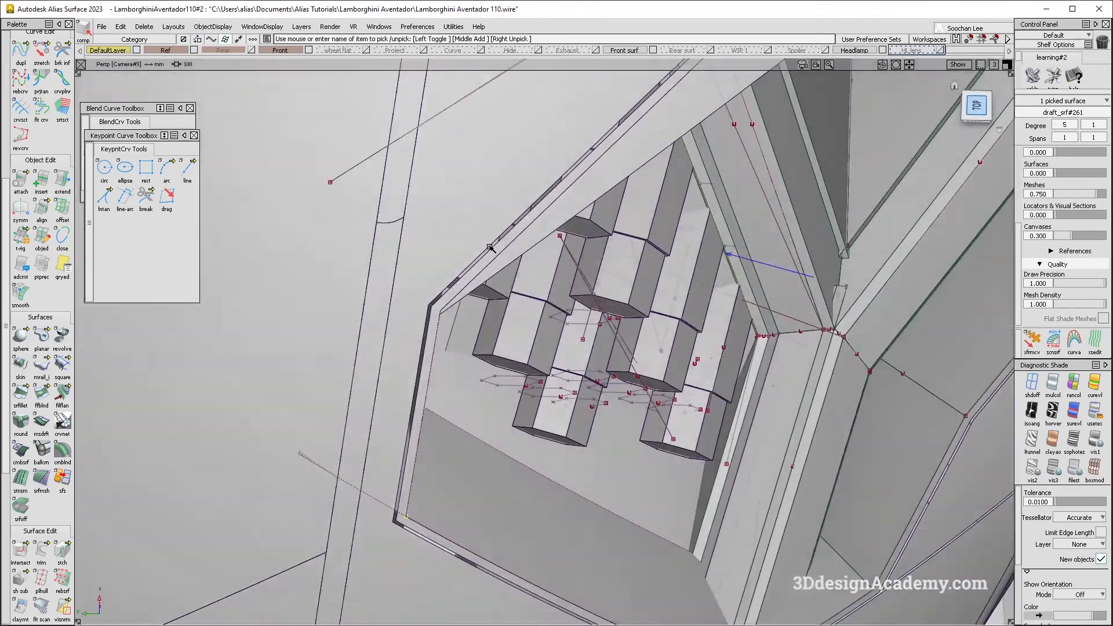
left_click_drag(467, 346, 540, 311, "alt+shift")
key("alt+Tab")
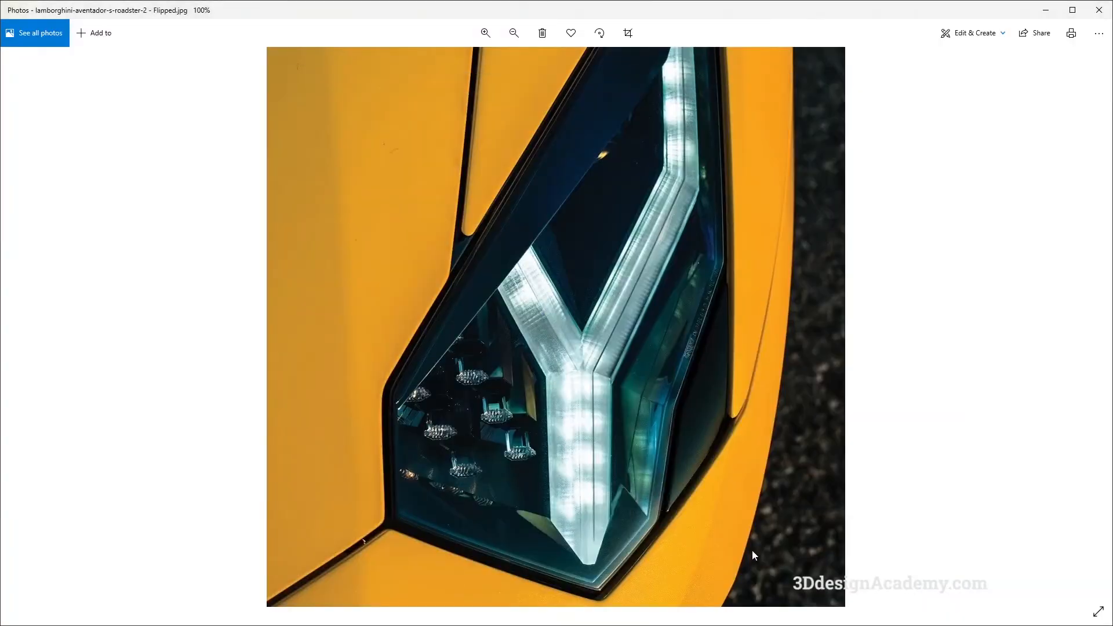
key("alt+Tab")
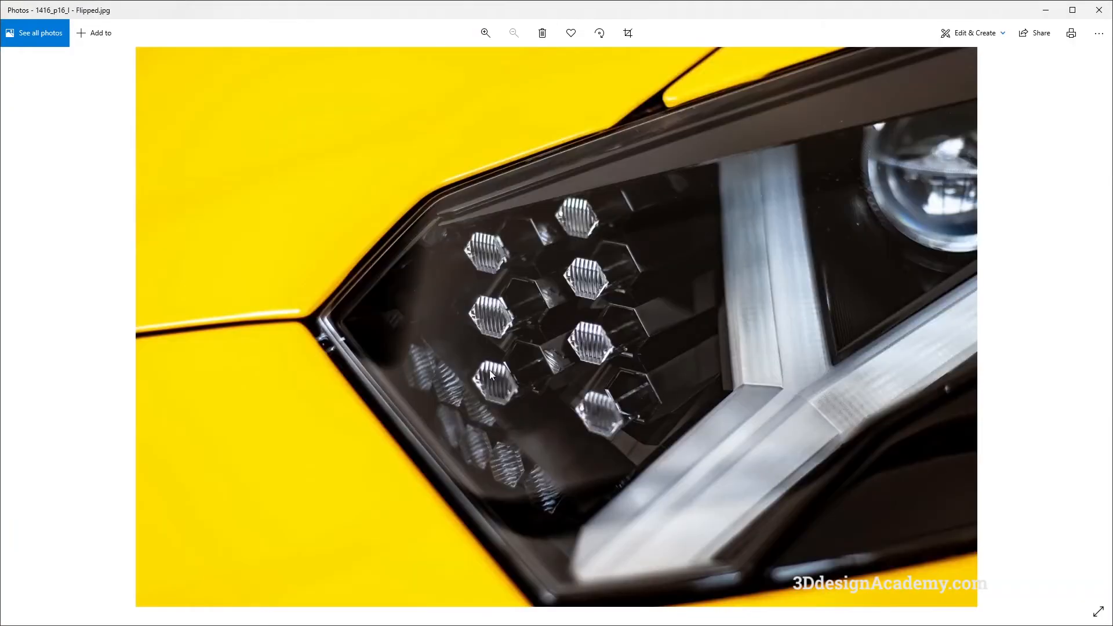
key("alt+Tab")
key("alt+Tab")
key("alt+Tab")
left_click_drag(442, 562, 412, 529, "alt+shift")
Step: Select the three lamps of the front row, examine their placement in the recess, and clear the selection
left_click(457, 290)
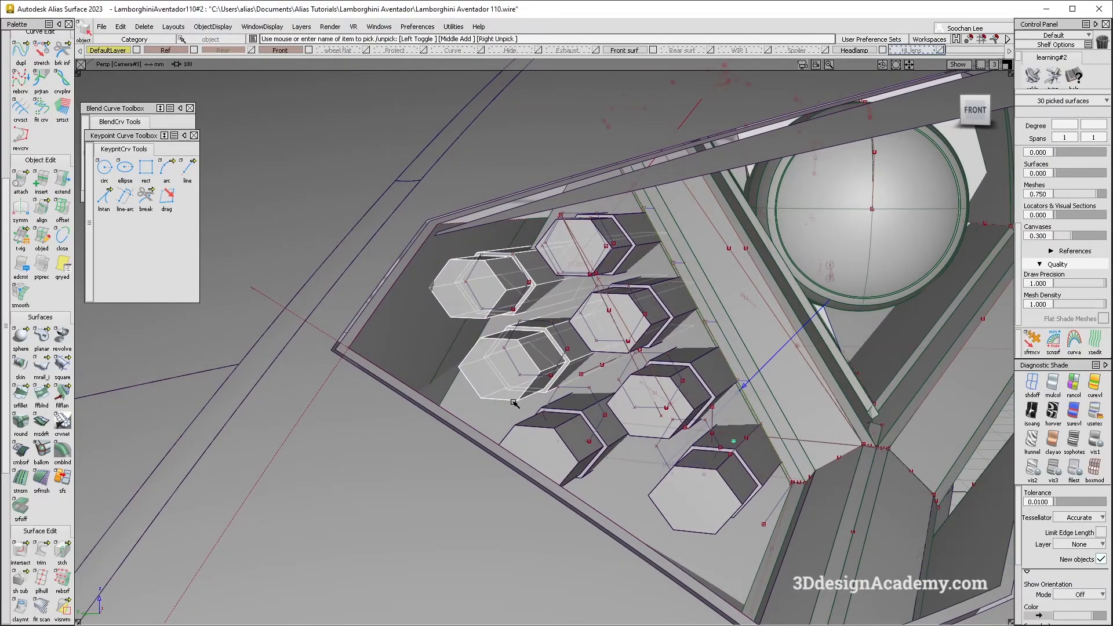
left_click(561, 453)
left_click_drag(562, 429, 571, 400, "alt+shift")
left_click_drag(440, 353, 439, 328, "ctrl+shift")
left_click_drag(435, 331, 446, 247, "alt+shift")
Step: Delete the recess side wall running along the slanted edge beside the front row of lamps
left_click(397, 353)
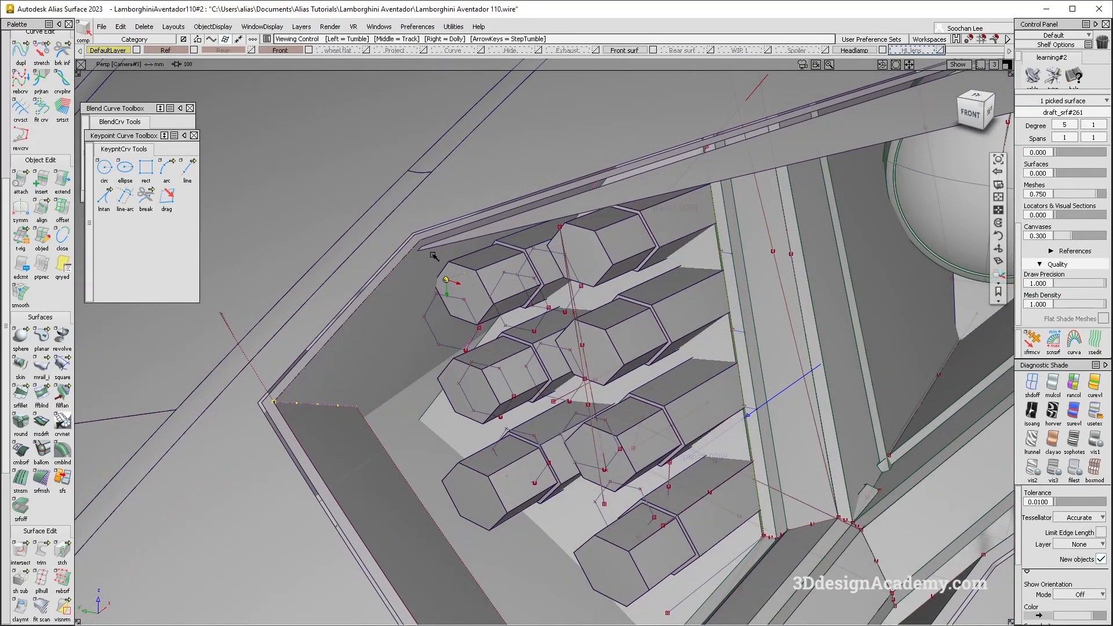
right_click_drag(434, 256, 394, 284, "alt+shift")
left_click_drag(394, 285, 436, 299, "alt+shift")
right_click_drag(436, 300, 493, 278, "alt+shift")
left_click_drag(493, 279, 363, 323, "alt+shift")
left_click(481, 347)
key("Delete")
key("Return")
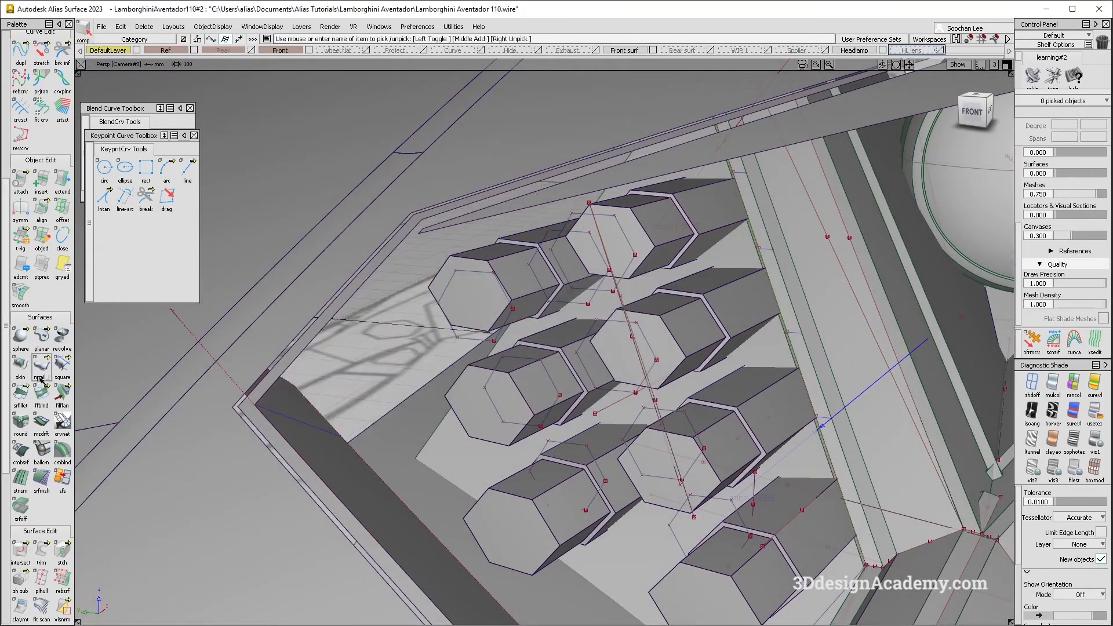
Step: Build a Multi-surface Draft wall from the recess's slanted edge with type Draft, a 0 draft angle and a length of about 107 mm
left_click(43, 425)
left_click(348, 331)
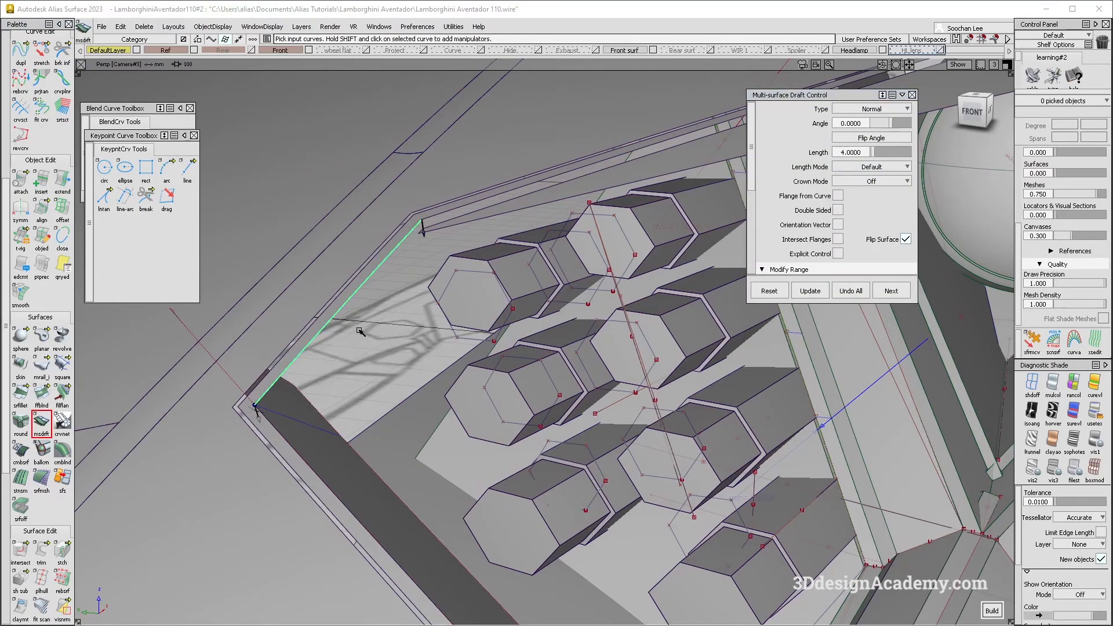
left_click_drag(411, 288, 383, 273, "alt+shift")
left_click(873, 109)
left_click(870, 130)
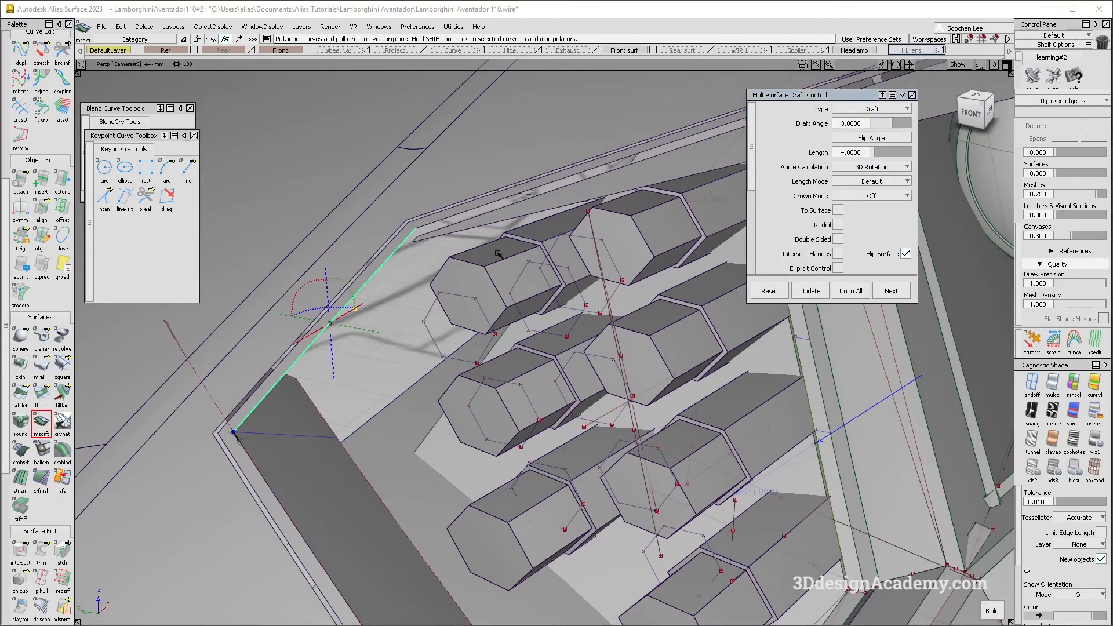
left_click_drag(438, 294, 413, 278, "alt+shift")
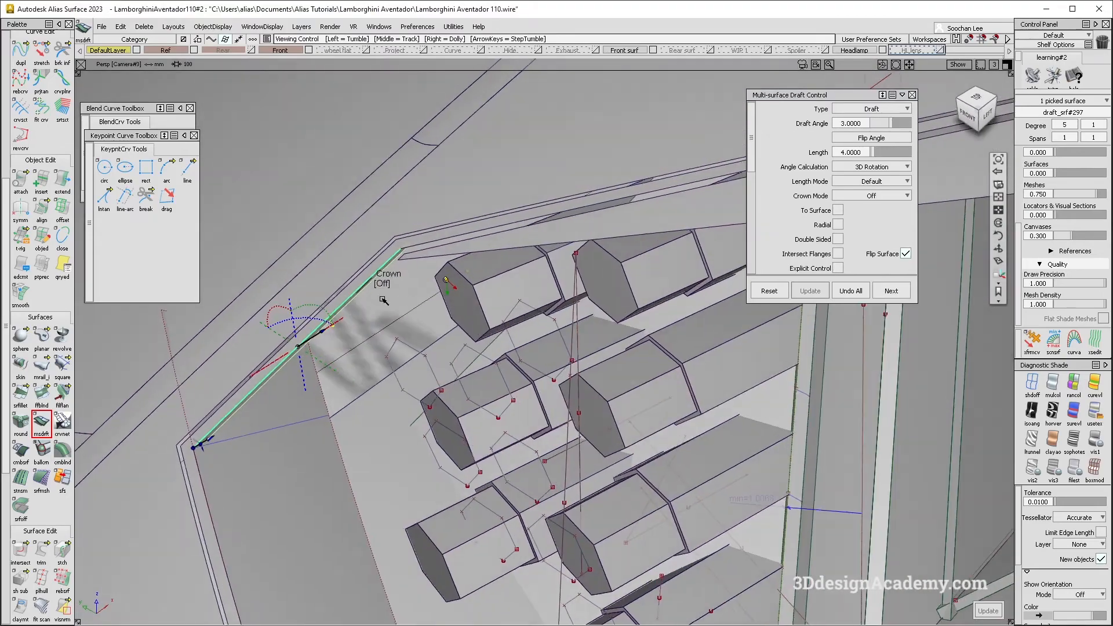
left_click_drag(221, 434, 378, 378)
left_click_drag(476, 350, 151, 197, "alt+shift")
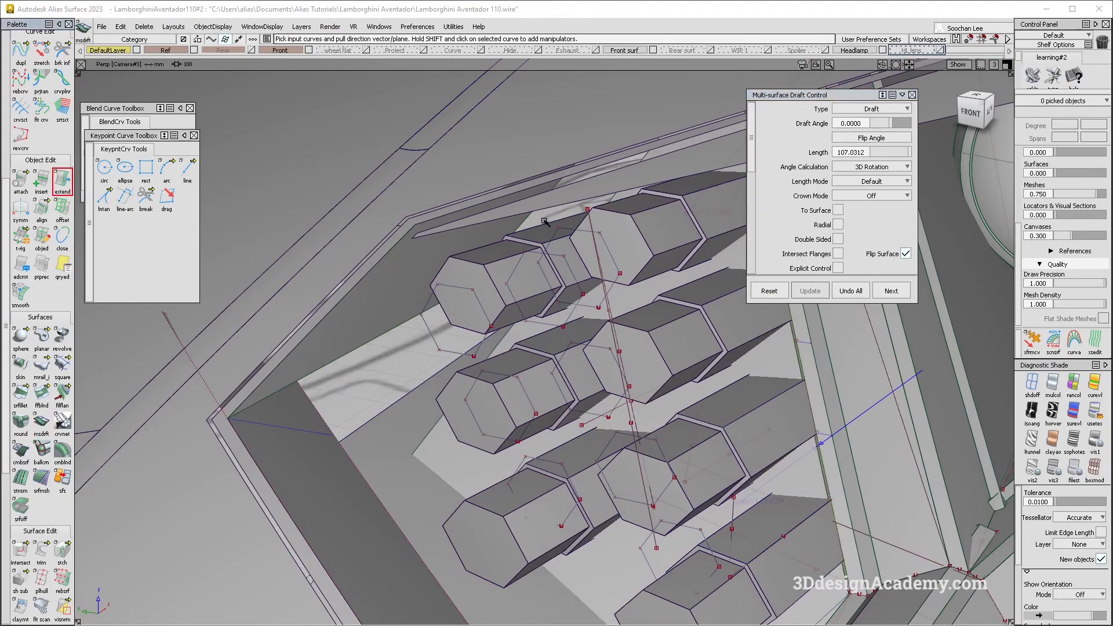
Step: Extend the upper recess wall's edge above the lamps by about 54 mm
left_click_drag(546, 219, 497, 348)
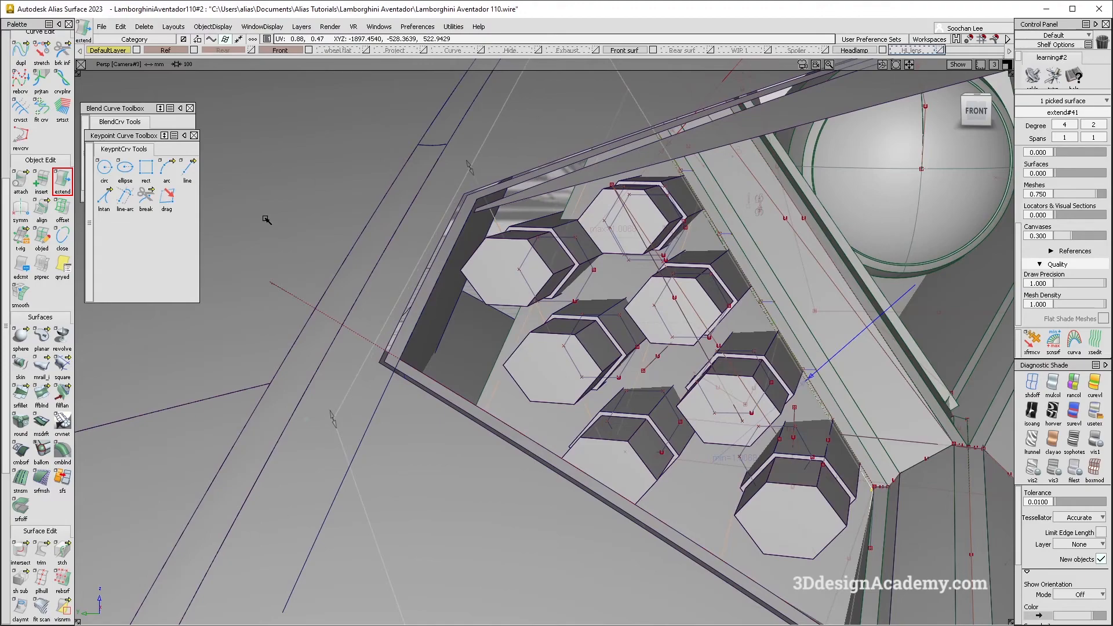
left_click_drag(406, 290, 514, 339, "alt+shift")
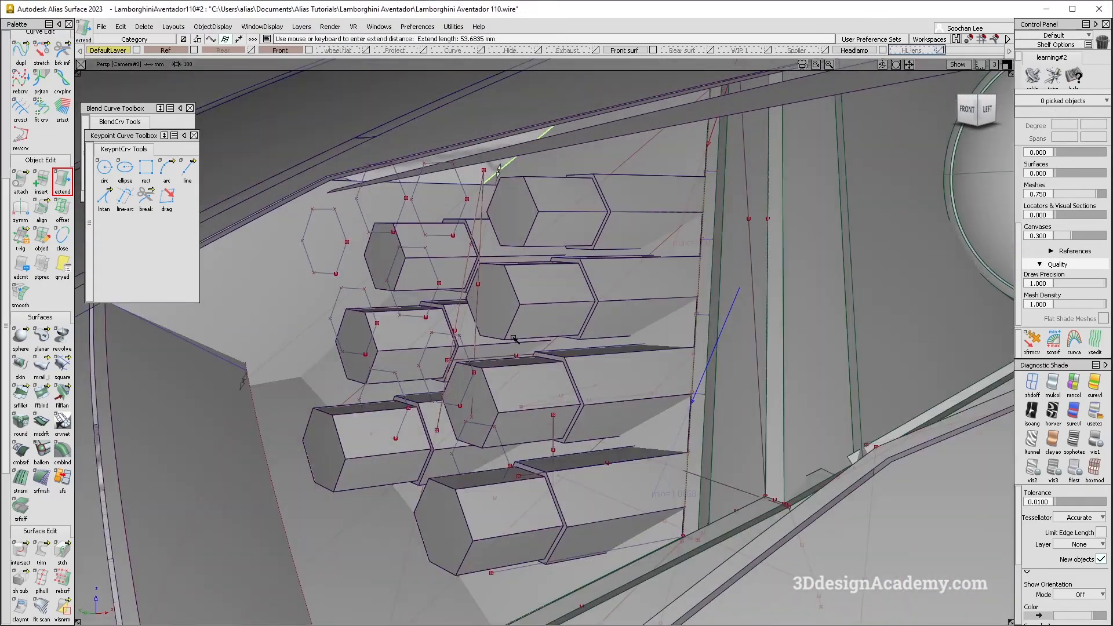
left_click_drag(478, 255, 479, 226, "ctrl+shift")
Step: Examine the rebuilt recess walls and lamps from several sides and check them against the yellow headlight photo
right_click_drag(493, 278, 429, 313, "alt+shift")
left_click_drag(522, 372, 609, 435, "alt+shift")
right_click_drag(612, 437, 614, 406, "ctrl+shift")
left_click_drag(562, 423, 554, 383, "alt+shift")
right_click_drag(480, 393, 547, 378, "alt+shift")
left_click_drag(547, 378, 392, 403, "alt+shift")
left_click_drag(557, 398, 571, 326, "alt+shift")
key("alt+Tab")
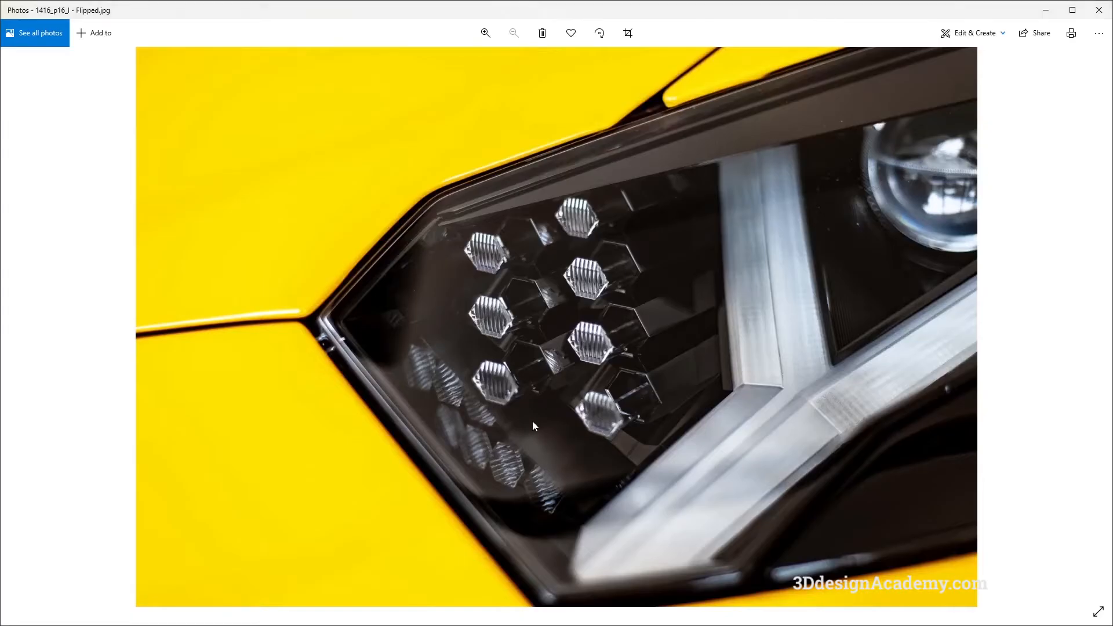
key("alt+Tab")
Step: Compare the spacing between the lamps and the front of the recess with the yellow headlight photo in plain shading
left_click_drag(453, 420, 510, 350, "alt+shift")
key("alt+Tab")
key("alt+Tab")
left_click_drag(511, 350, 520, 436, "alt+shift")
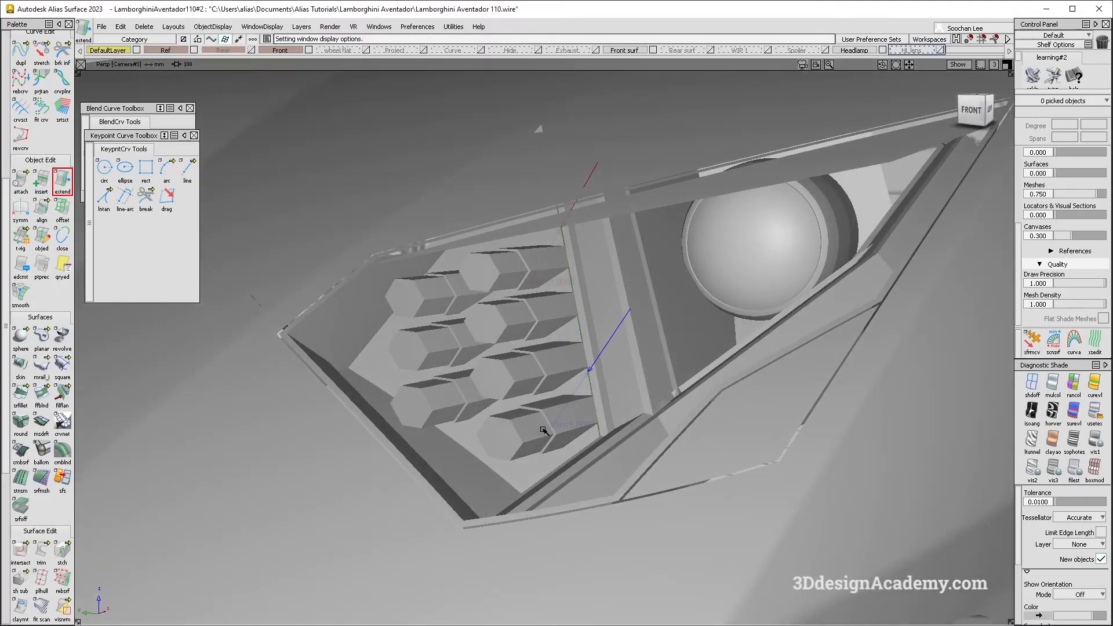
key("alt+Tab")
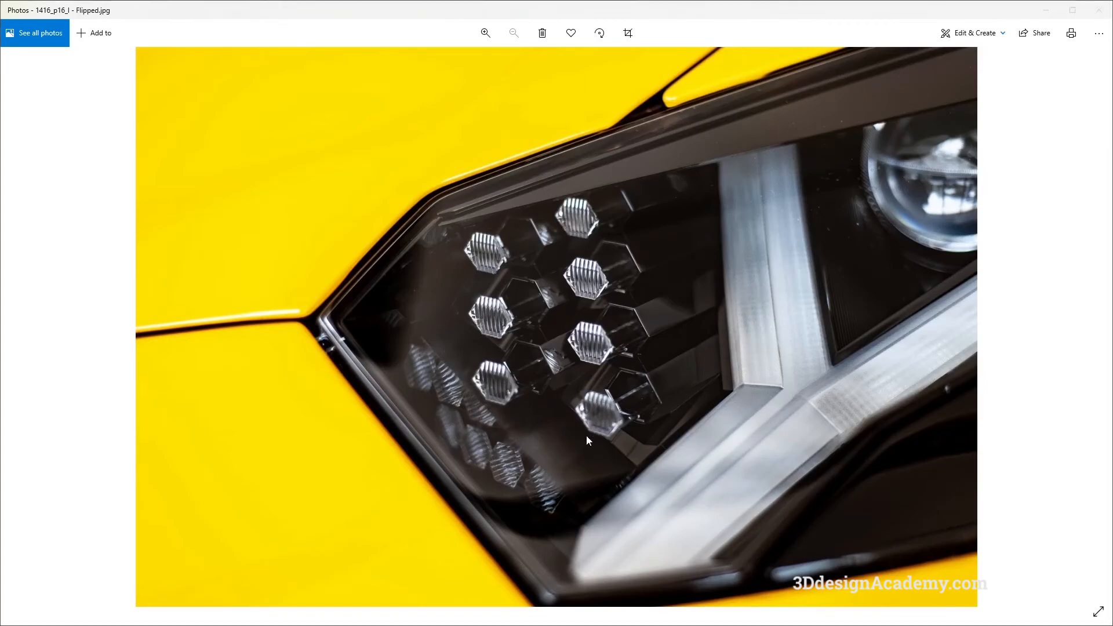
key("alt+Tab")
left_click_drag(587, 436, 475, 501, "alt+shift")
Step: Raise the recess floor surface in front of the lamps slightly along Z
left_click(474, 501)
right_click_drag(474, 501, 475, 489, "ctrl+shift")
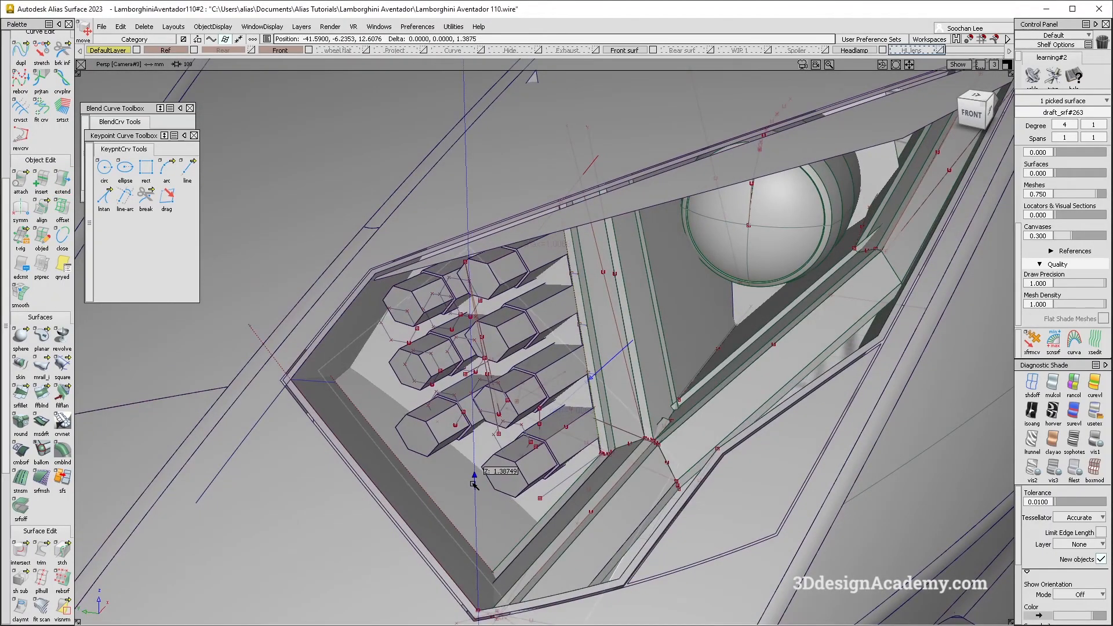
left_click_drag(475, 485, 348, 606, "alt+shift")
right_click_drag(415, 543, 526, 552, "alt+shift")
left_click_drag(527, 552, 308, 445, "alt+shift")
right_click_drag(308, 446, 410, 350, "alt+shift")
left_click_drag(410, 351, 463, 420, "alt+shift")
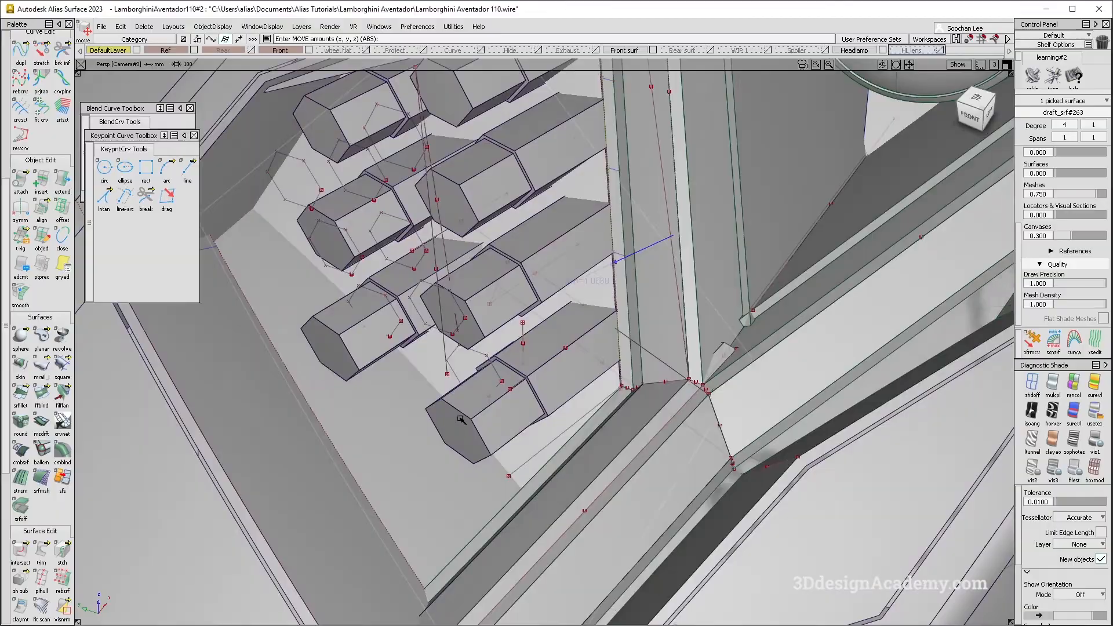
Step: Compare the recess floor around the lowest lamps with the yellow headlight photo
key("alt+Tab")
key("alt+Tab")
left_click_drag(559, 441, 501, 405, "alt+shift")
key("alt+Tab")
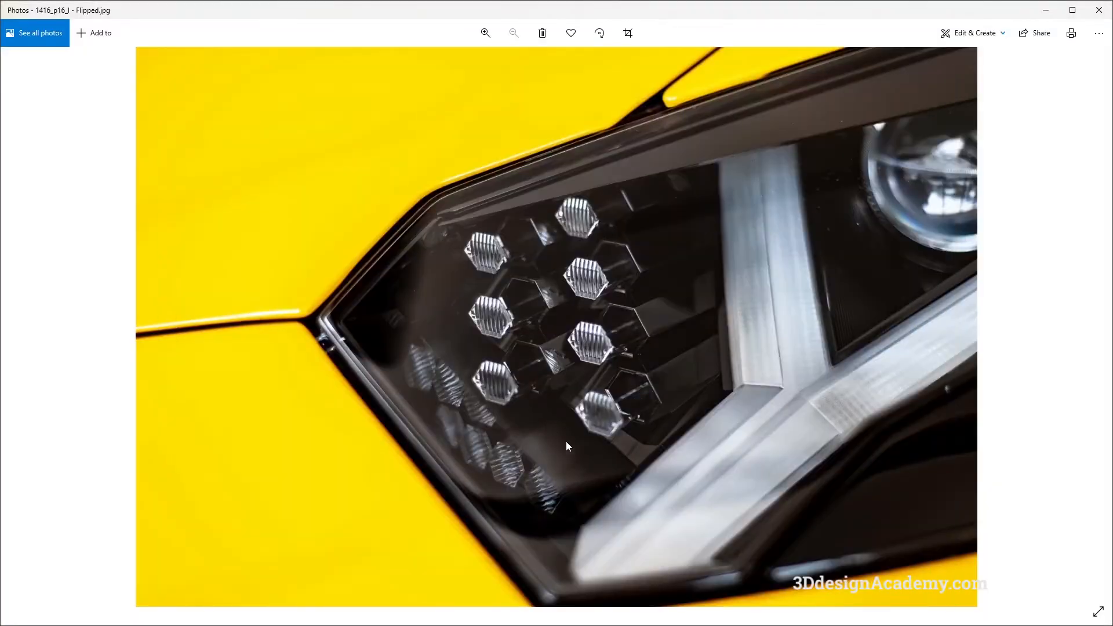
key("alt+Tab")
left_click_drag(614, 459, 638, 462, "alt+shift")
Step: Try to stretch the curve near the headlight's front edge, turning the shading off to pick it and back on
left_click_drag(562, 403, 566, 377, "ctrl+shift")
left_click(45, 55)
middle_click_drag(609, 469, 609, 409, "alt+shift")
left_click_drag(609, 409, 641, 403, "alt+shift")
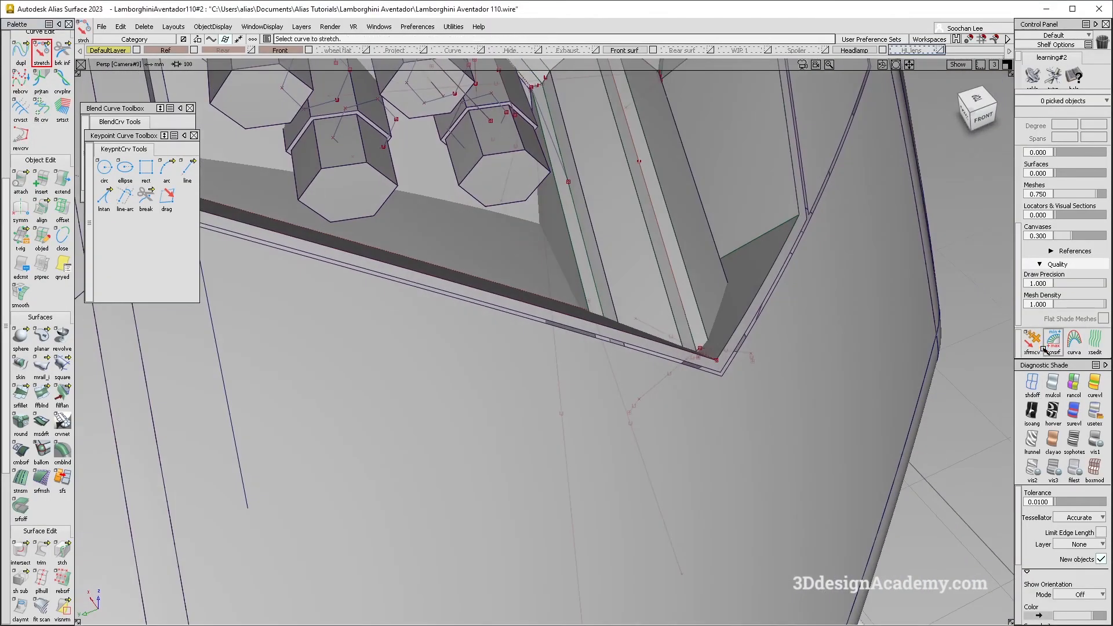
left_click(1032, 384)
mouse_move(714, 455)
left_mouse_down("alt+shift")
mouse_move(562, 455)
mouse_move(580, 441)
left_mouse_up("alt+shift")
left_click(563, 452)
left_click(1053, 385)
left_click_drag(633, 276, 601, 328, "alt+shift")
right_click_drag(602, 328, 530, 345, "alt+shift")
left_click_drag(661, 437, 641, 342, "ctrl+shift")
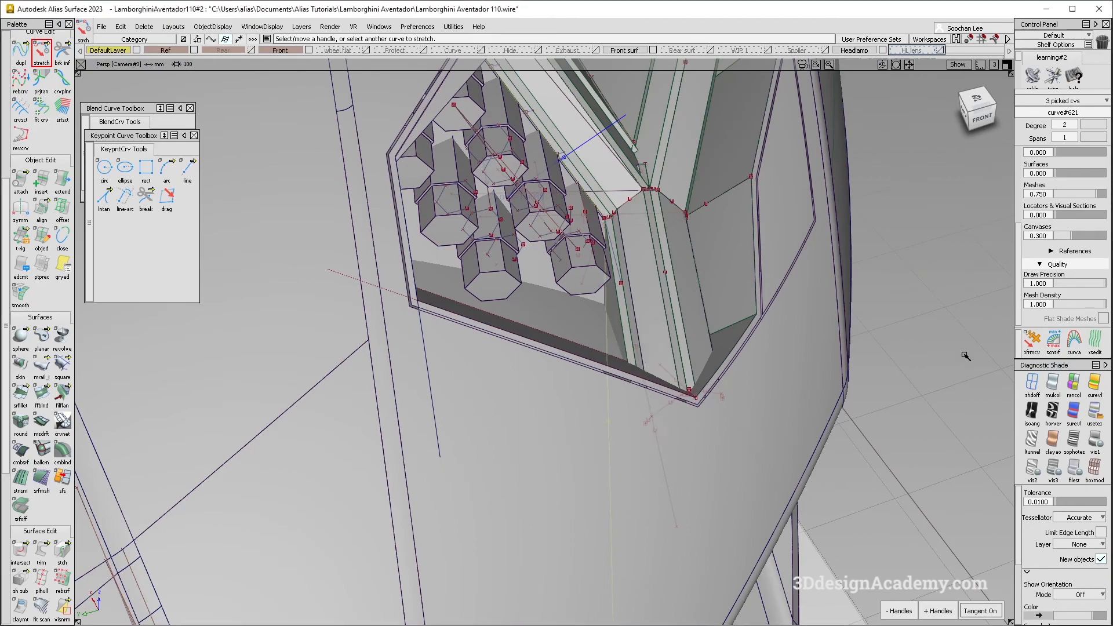
Step: Select the rebuilt curve beneath the headlight's front corner in wireframe and move it slightly upward
left_click(1033, 382)
left_click_drag(637, 427, 608, 362, "ctrl+shift")
left_click_drag(609, 488, 577, 472, "alt+shift")
middle_click_drag(576, 472, 551, 374, "alt+shift")
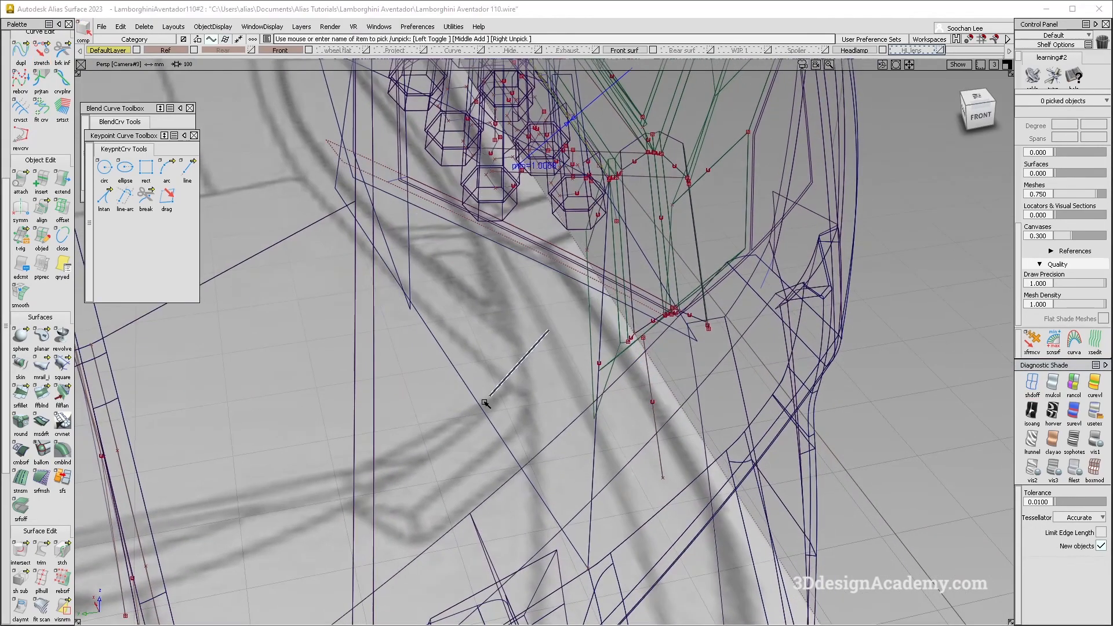
left_click(21, 52)
left_click(461, 373)
mouse_move(536, 357)
left_mouse_down("alt+shift")
mouse_move(477, 386)
mouse_move(509, 335)
left_mouse_up("alt+shift")
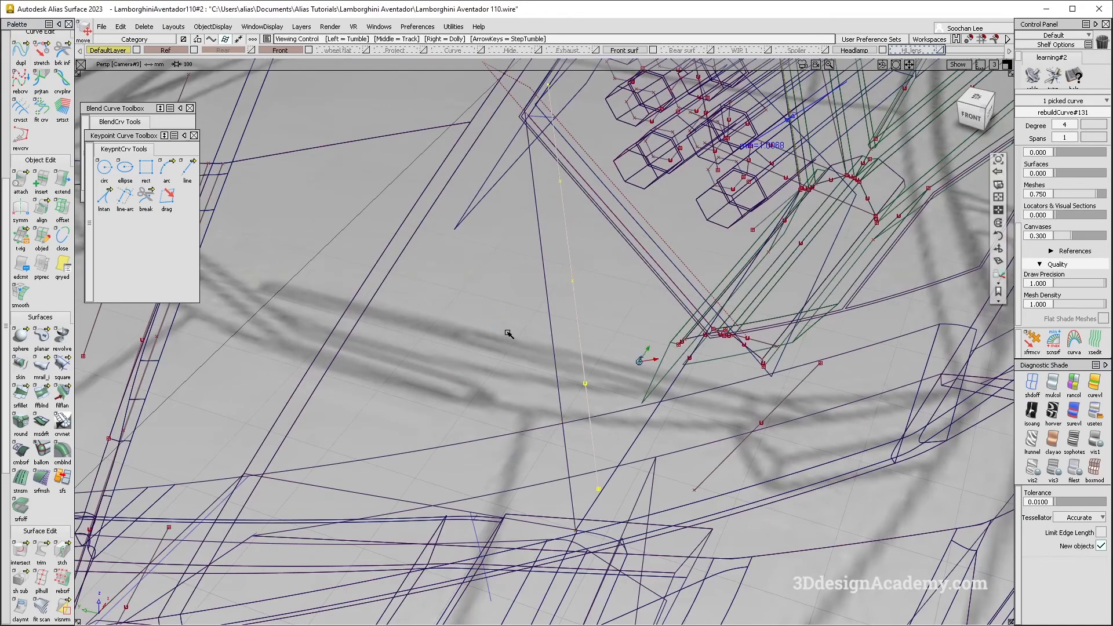
middle_click_drag(510, 335, 466, 409, "alt+shift")
left_click_drag(431, 421, 345, 214, "ctrl+shift")
Step: Align the rail surface beneath the lamps with G0 continuity and turn on Blending
left_click(42, 210)
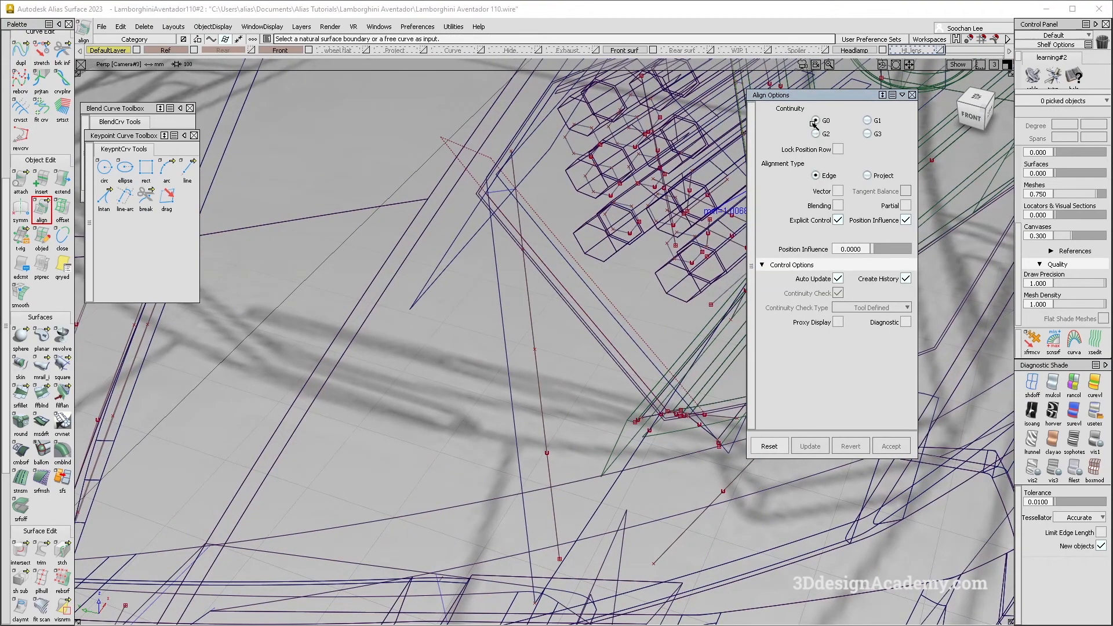
left_click(504, 330)
left_click_drag(529, 323, 404, 387, "alt+shift")
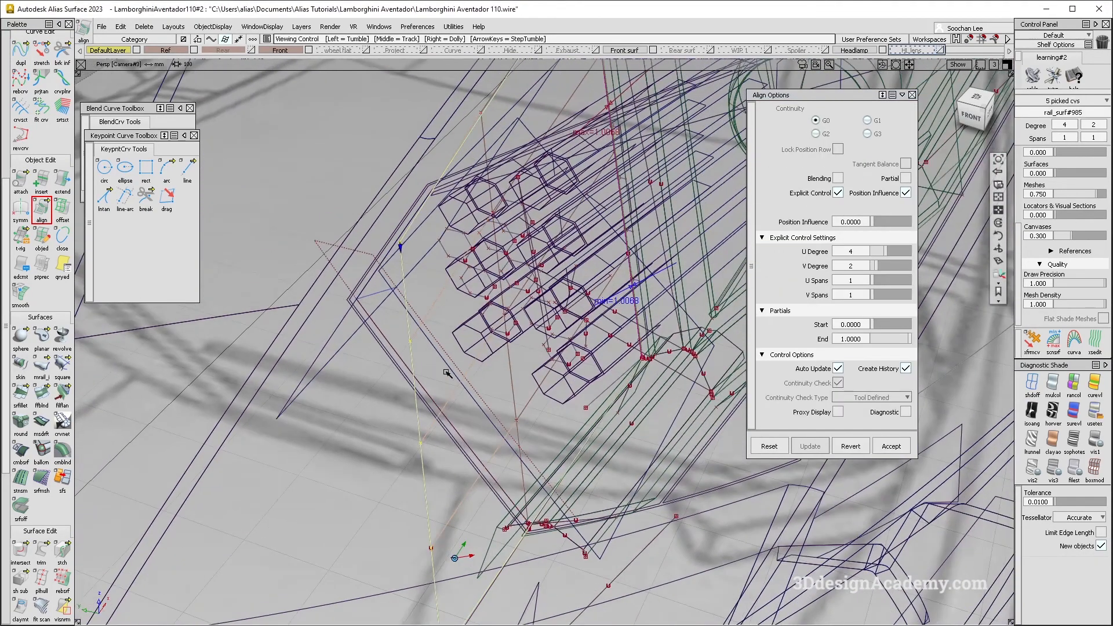
left_click_drag(567, 361, 573, 212, "alt+shift")
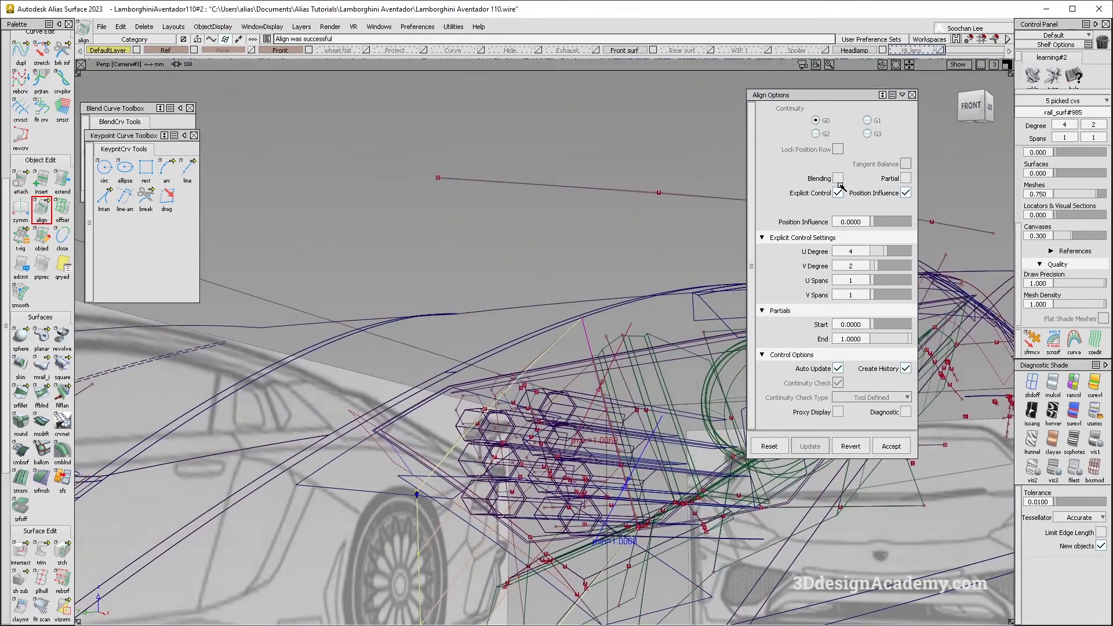
left_click(838, 179)
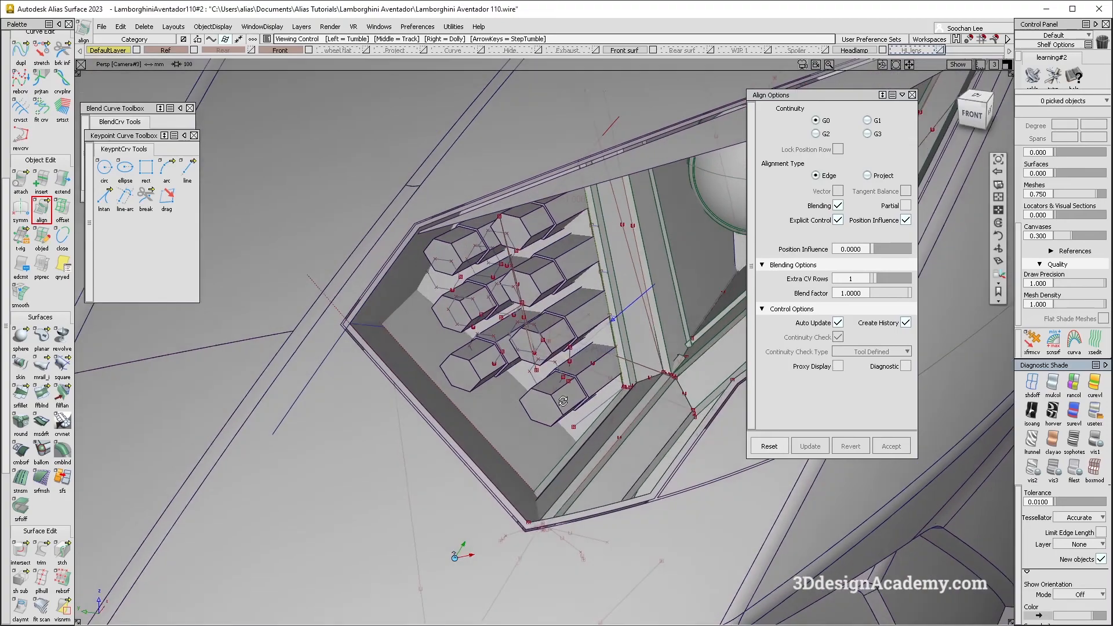
Step: Compare the recess floor and the lamp bases with the yellow headlight photo in plain shading from matching viewpoints
left_click_drag(589, 443, 545, 463, "alt+shift")
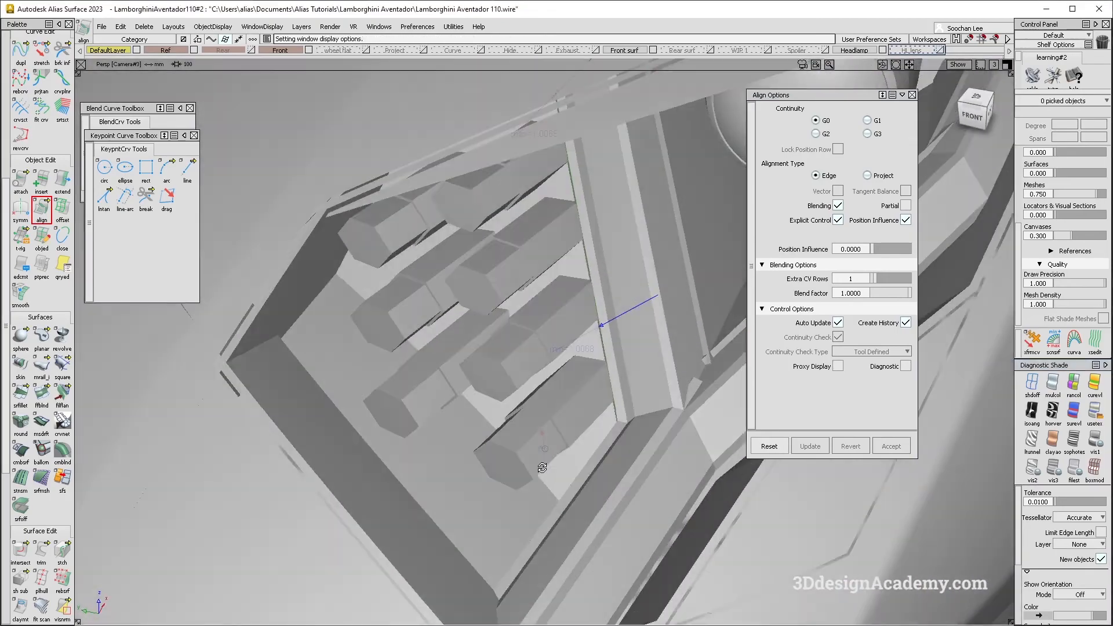
key("alt+Tab")
key("alt+Tab")
left_click_drag(609, 458, 553, 461, "alt+shift")
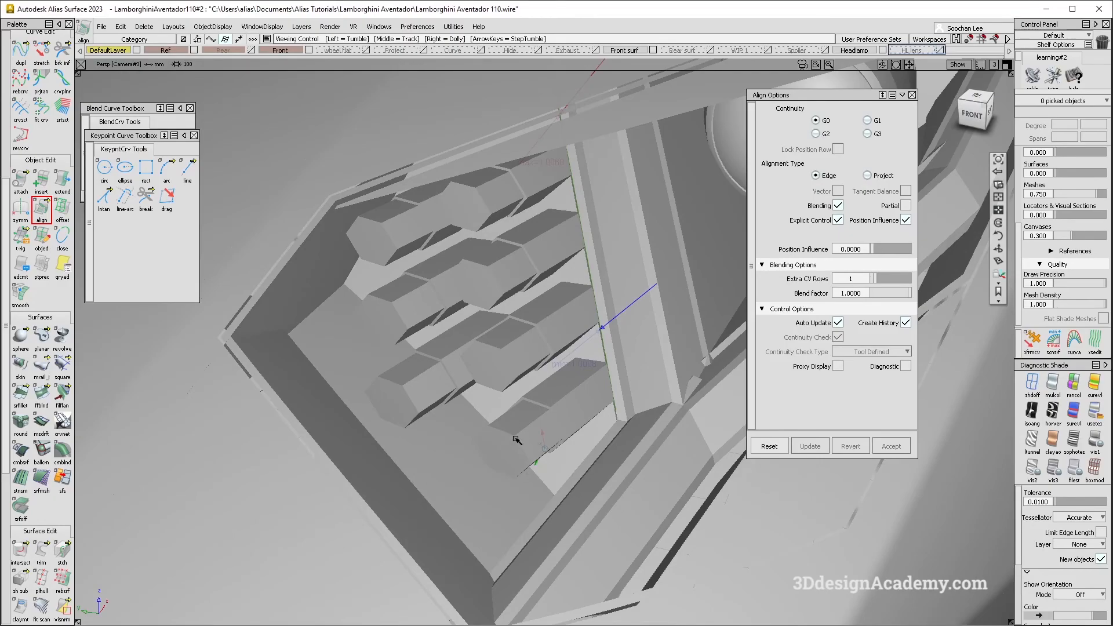
key("alt+Tab")
key("alt+Tab")
left_click_drag(593, 434, 543, 448, "alt+shift")
right_click_drag(544, 447, 522, 415, "alt+shift")
left_click_drag(521, 416, 537, 462, "alt+shift")
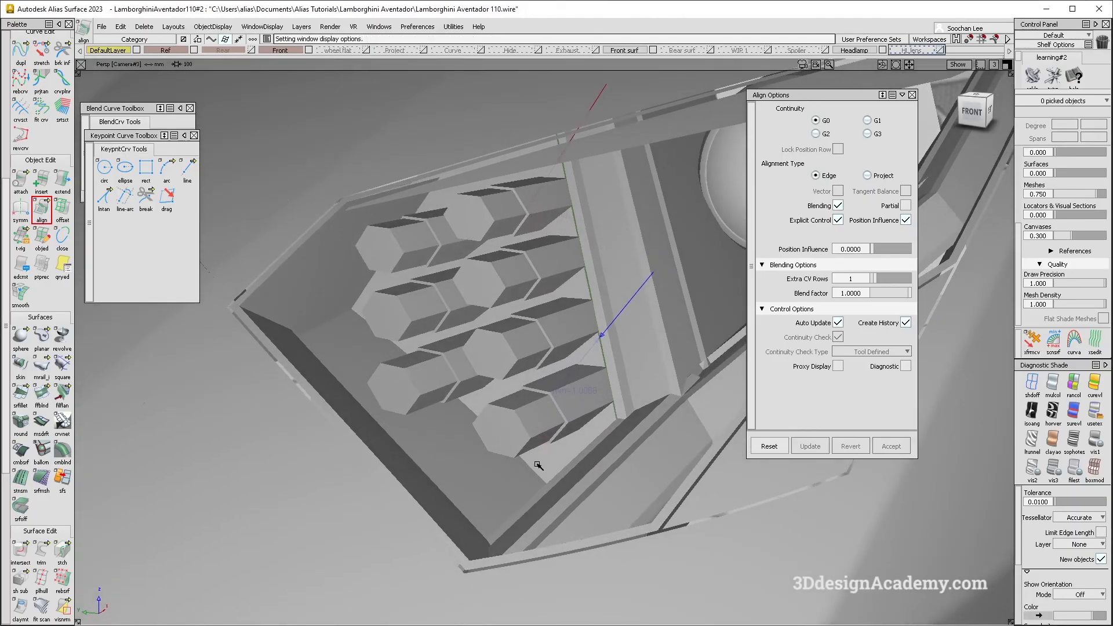
right_click_drag(538, 462, 494, 407, "ctrl+shift")
key("alt+Tab")
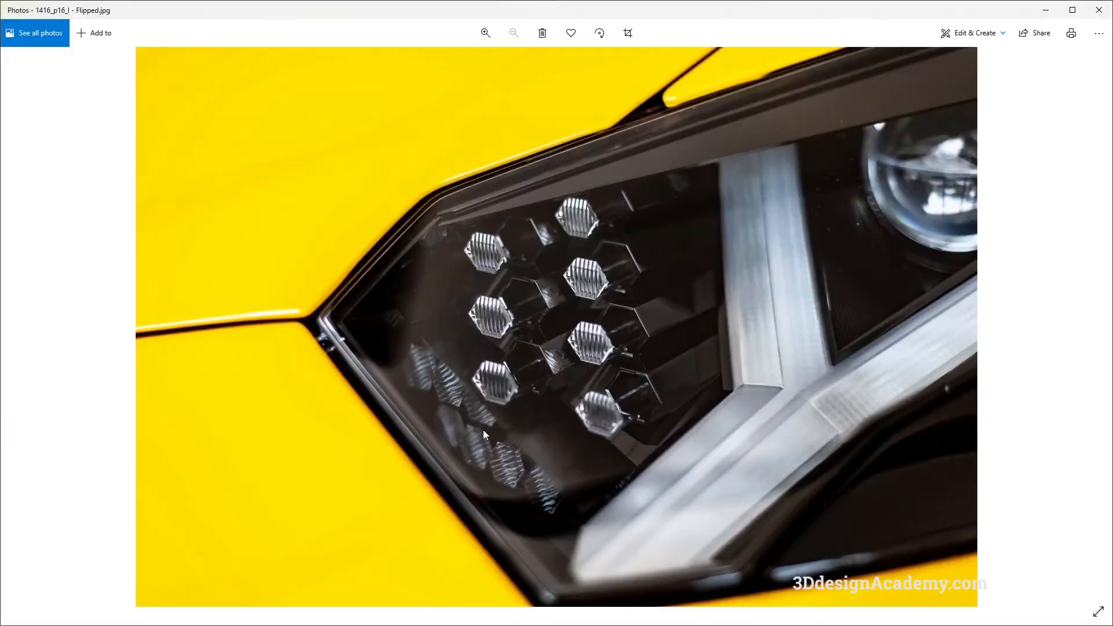
Step: Switch repeatedly between the Alias model and the yellow headlight photo to compare the hexagonal lamps' layout from a similar angle
key("alt+Tab")
left_click_drag(475, 417, 511, 415, "alt+shift")
key("alt+Tab")
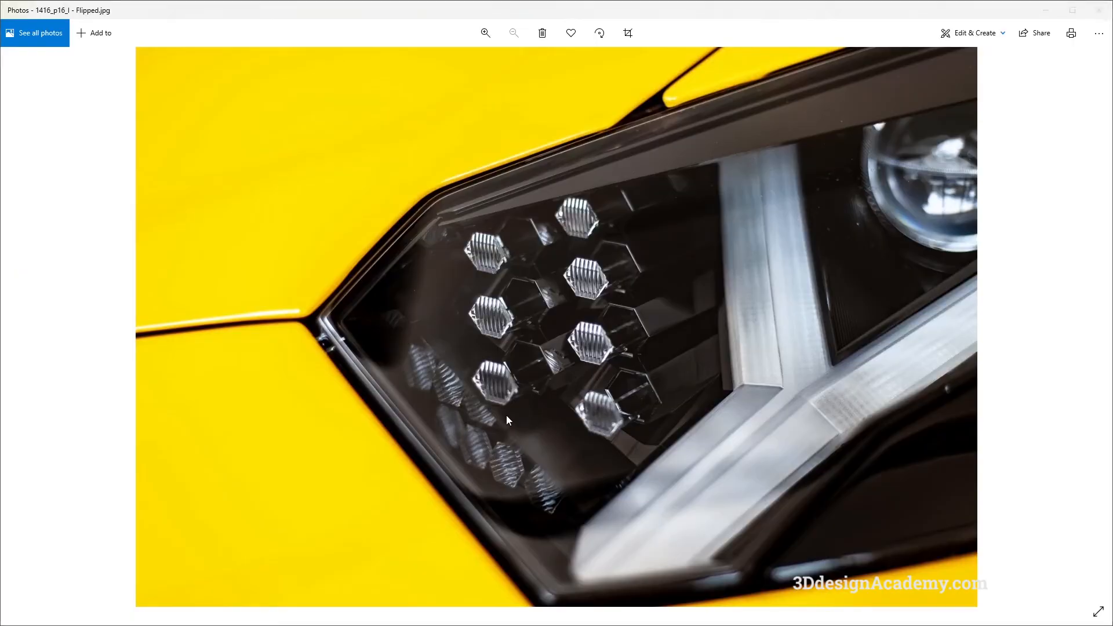
key("alt+Tab")
key("alt+Tab")
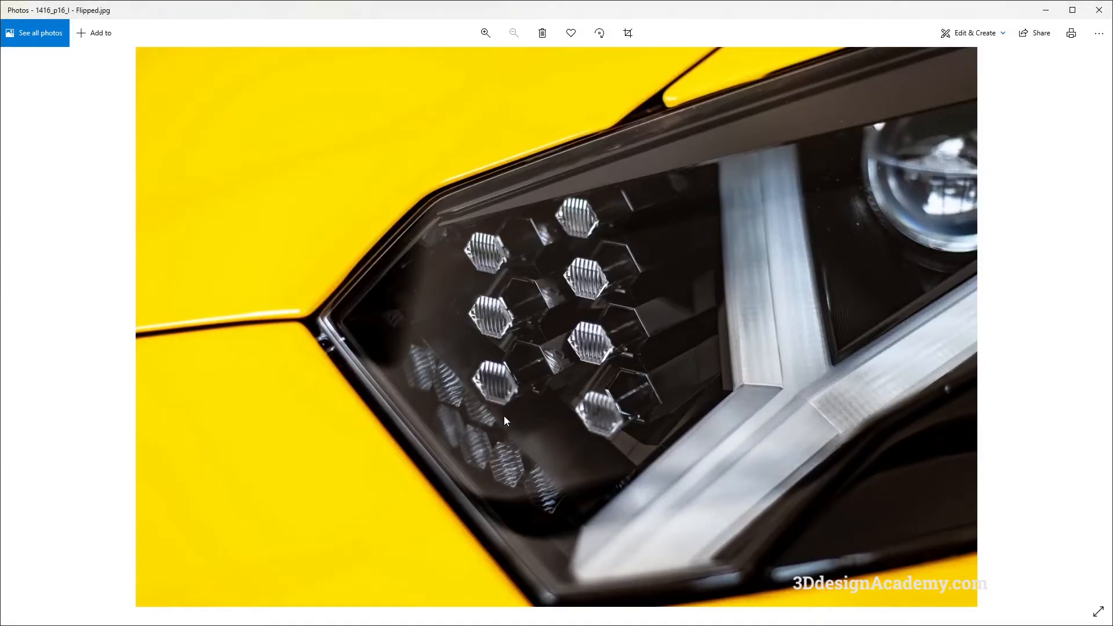
key("alt+Tab")
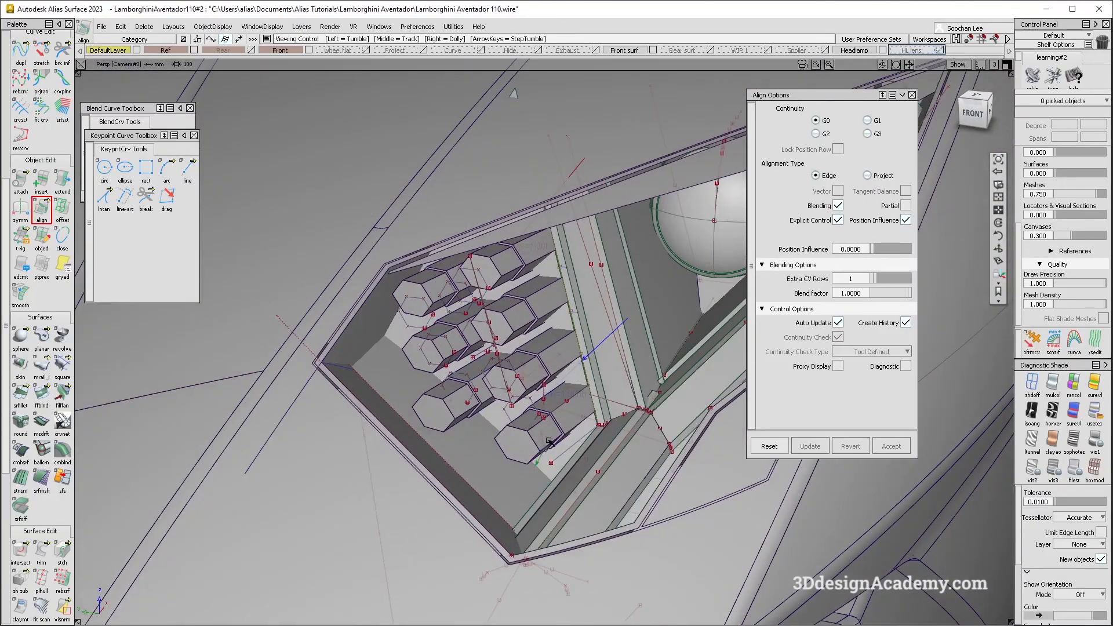
Step: Examine the hexagonal lamps and the surrounding recess walls from above in plain shading, without curves and CVs
left_click_drag(550, 443, 601, 439, "alt+shift")
left_click_drag(434, 394, 537, 459, "alt+shift")
right_click_drag(495, 491, 479, 436, "alt+shift")
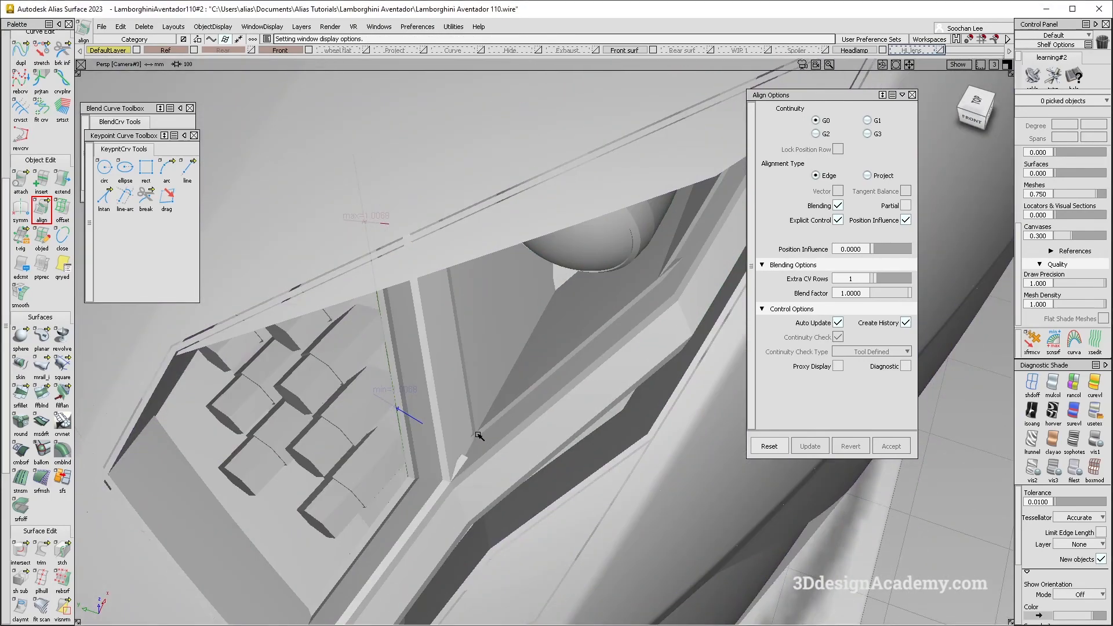
key("alt+t")
left_click_drag(483, 434, 542, 484, "alt+shift")
key("alt+t")
Step: Check how the headlight sits in the whole front end in plain shading, and show the curves and CVs again
right_click_drag(543, 484, 522, 475, "alt+shift")
left_click_drag(522, 475, 404, 447, "alt+shift")
left_click(469, 435, "alt+shift")
left_click_drag(469, 435, 441, 447, "alt+shift")
right_click_drag(441, 446, 432, 423, "alt+shift")
left_click_drag(432, 423, 430, 389, "alt+shift")
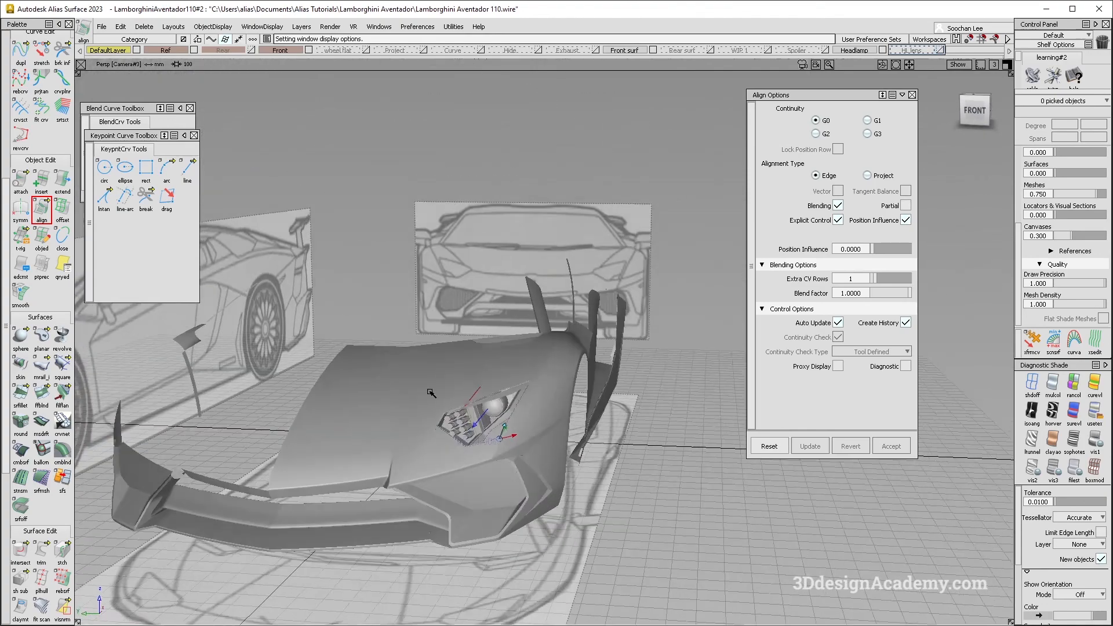
right_click_drag(430, 388, 525, 464, "alt+shift")
key("alt+m")
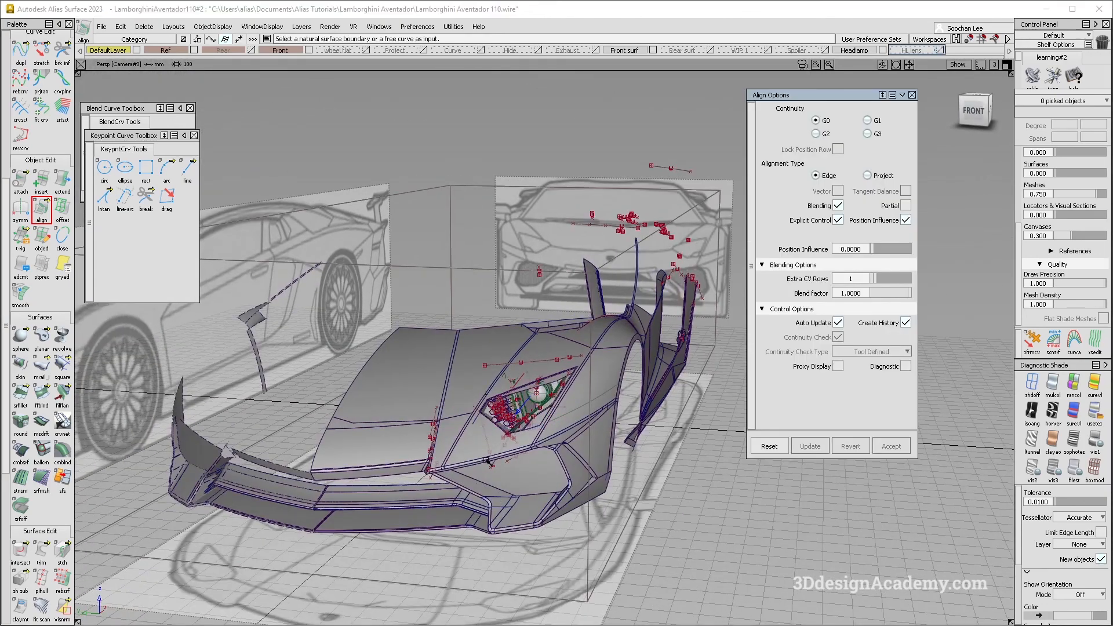
left_click_drag(506, 436, 489, 452, "alt+shift")
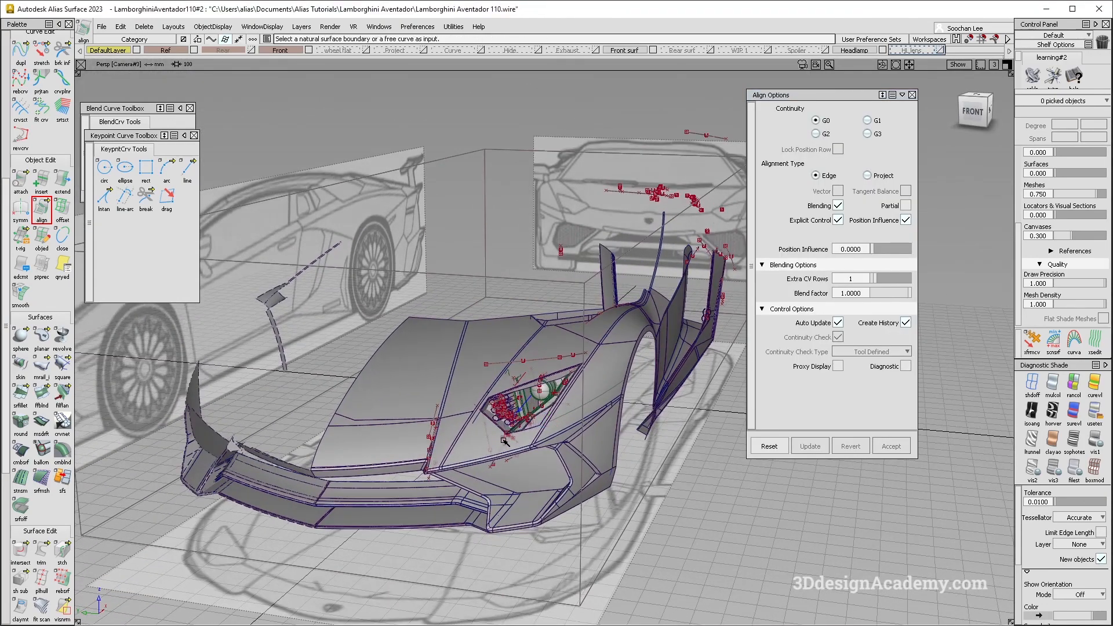